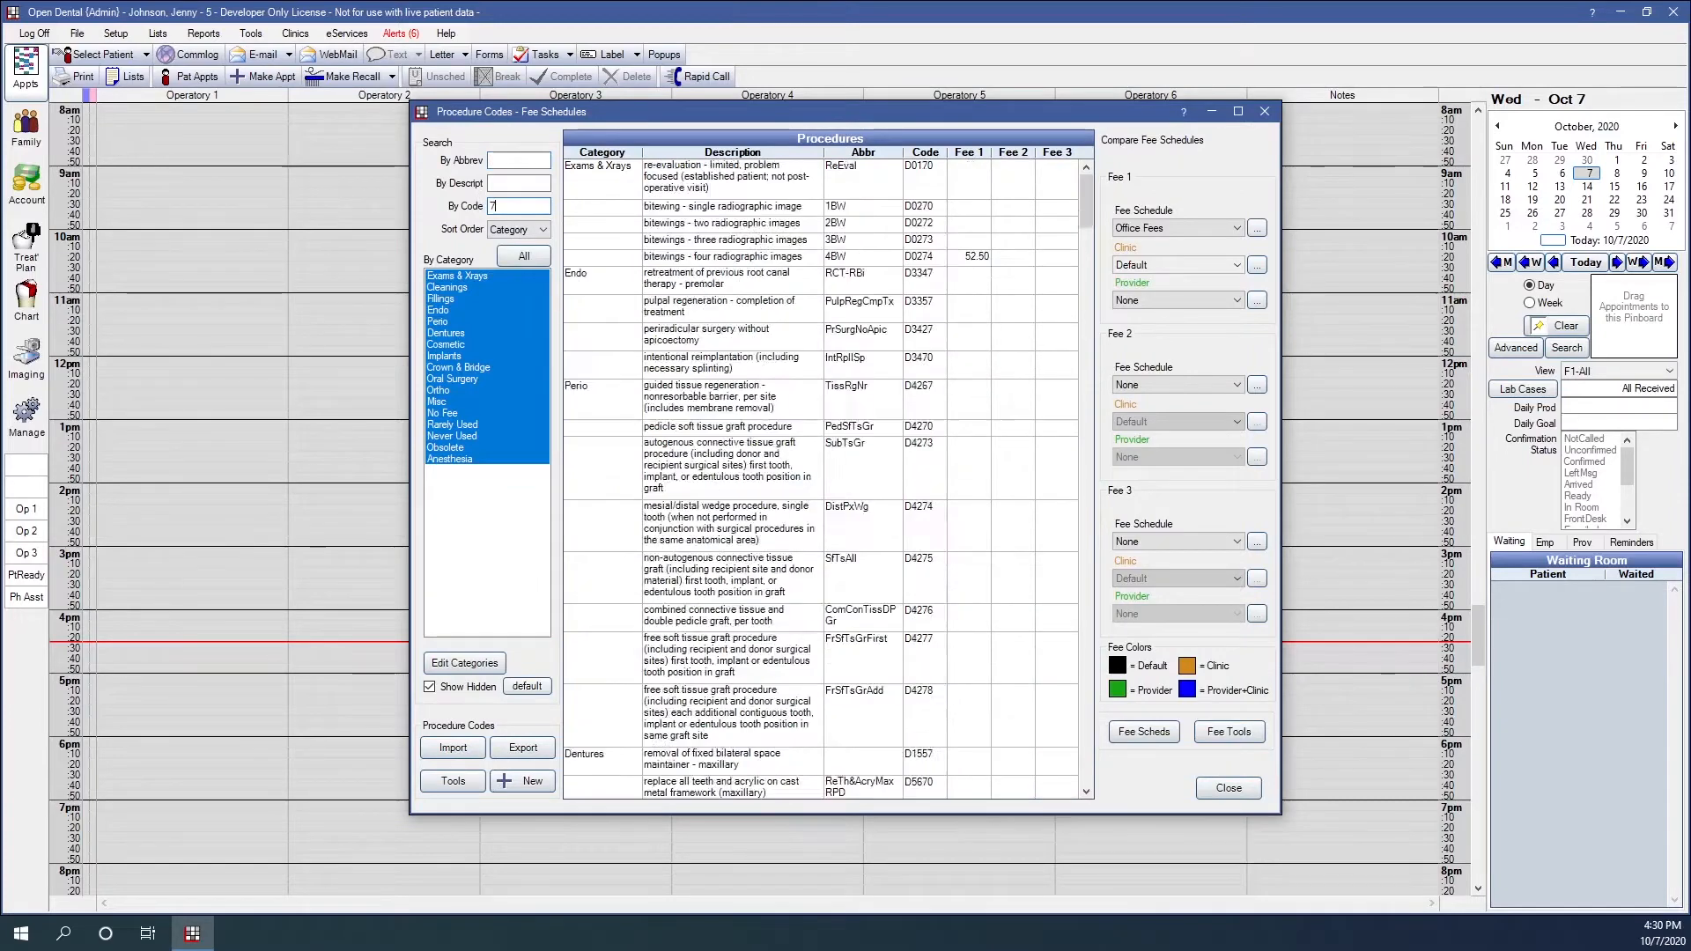
Assign procedure code D7210 to provider Dr. J by default, save it, and close the procedure codes list.
double_click(773, 197)
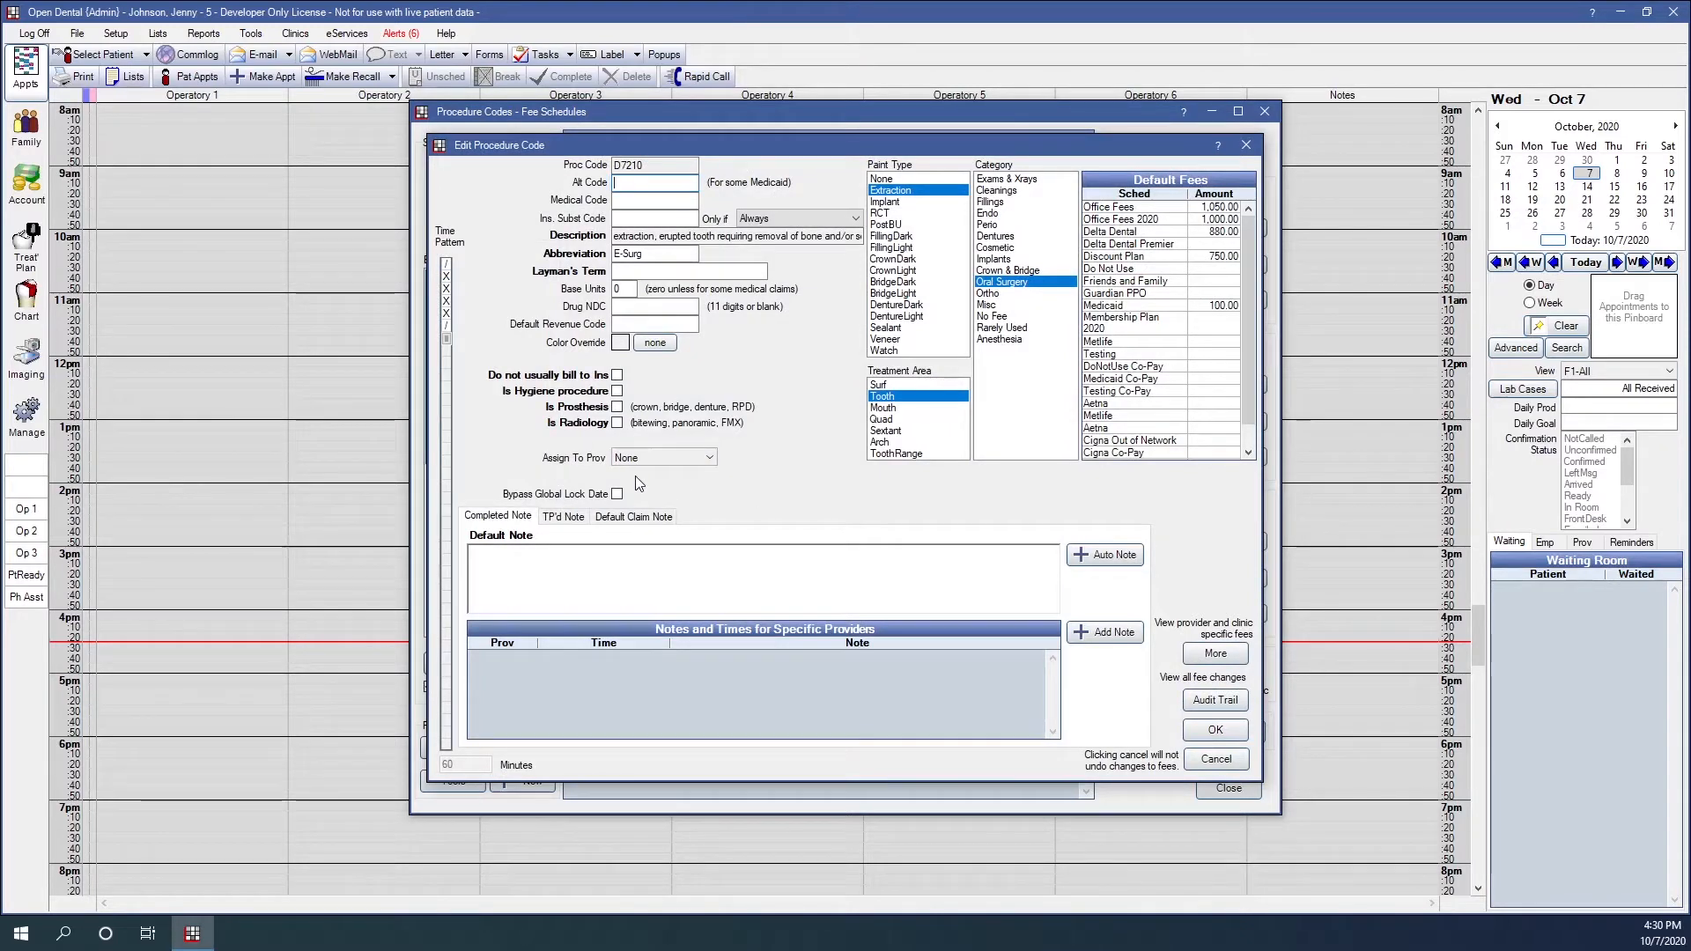
click(693, 459)
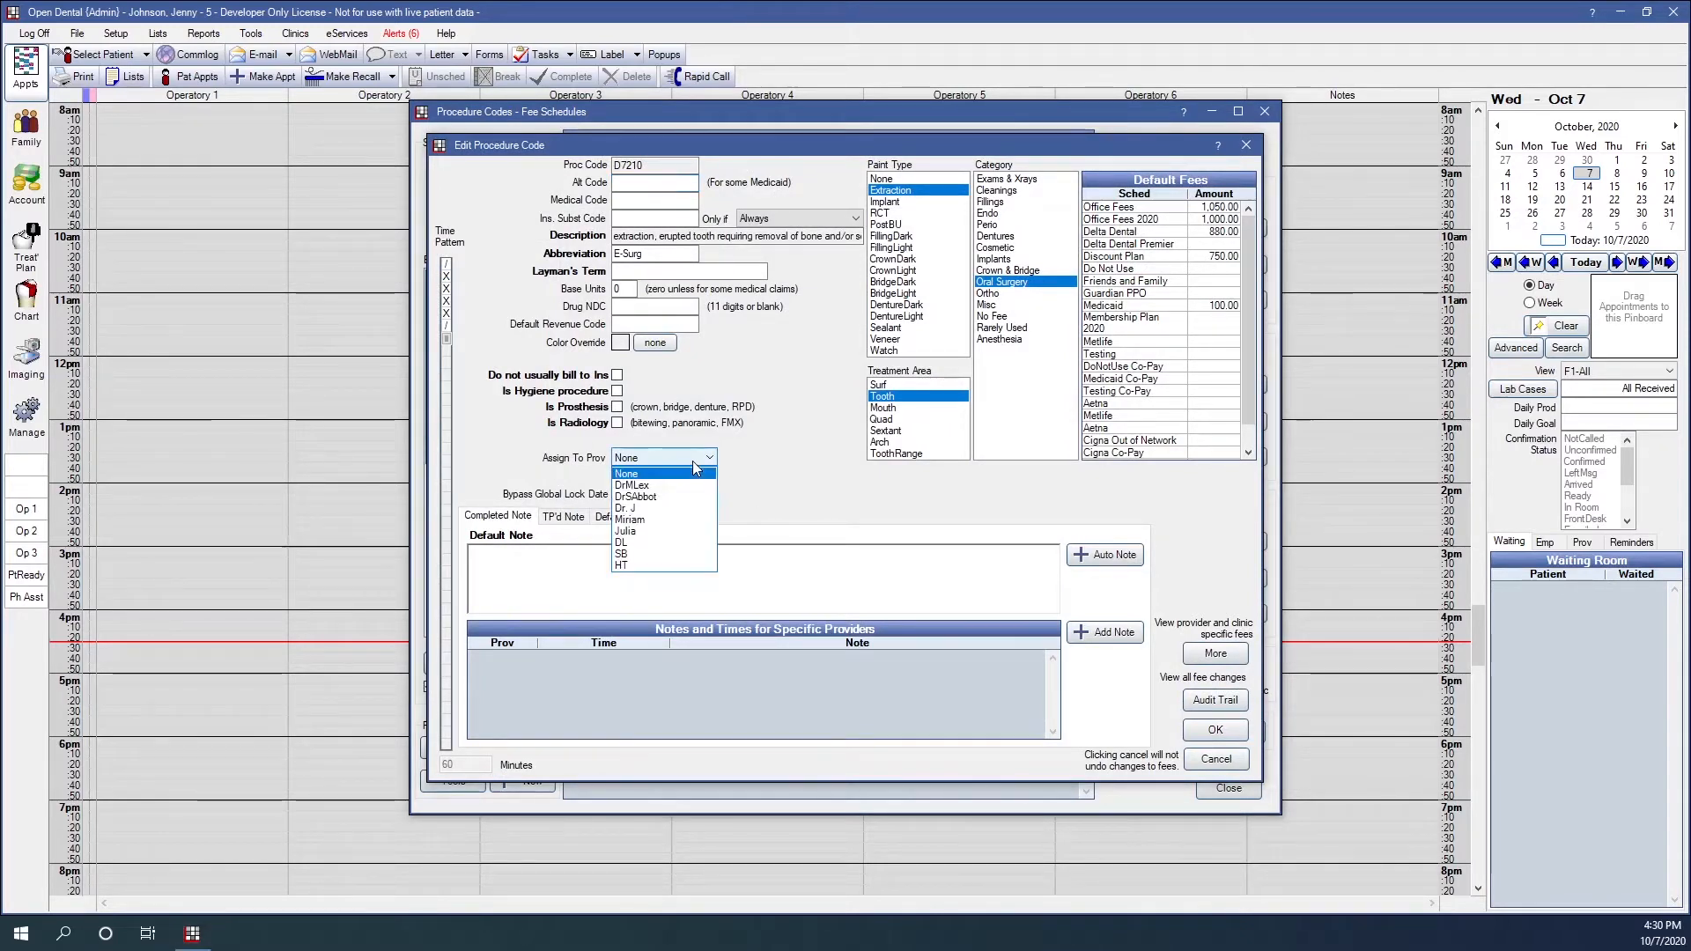
click(666, 509)
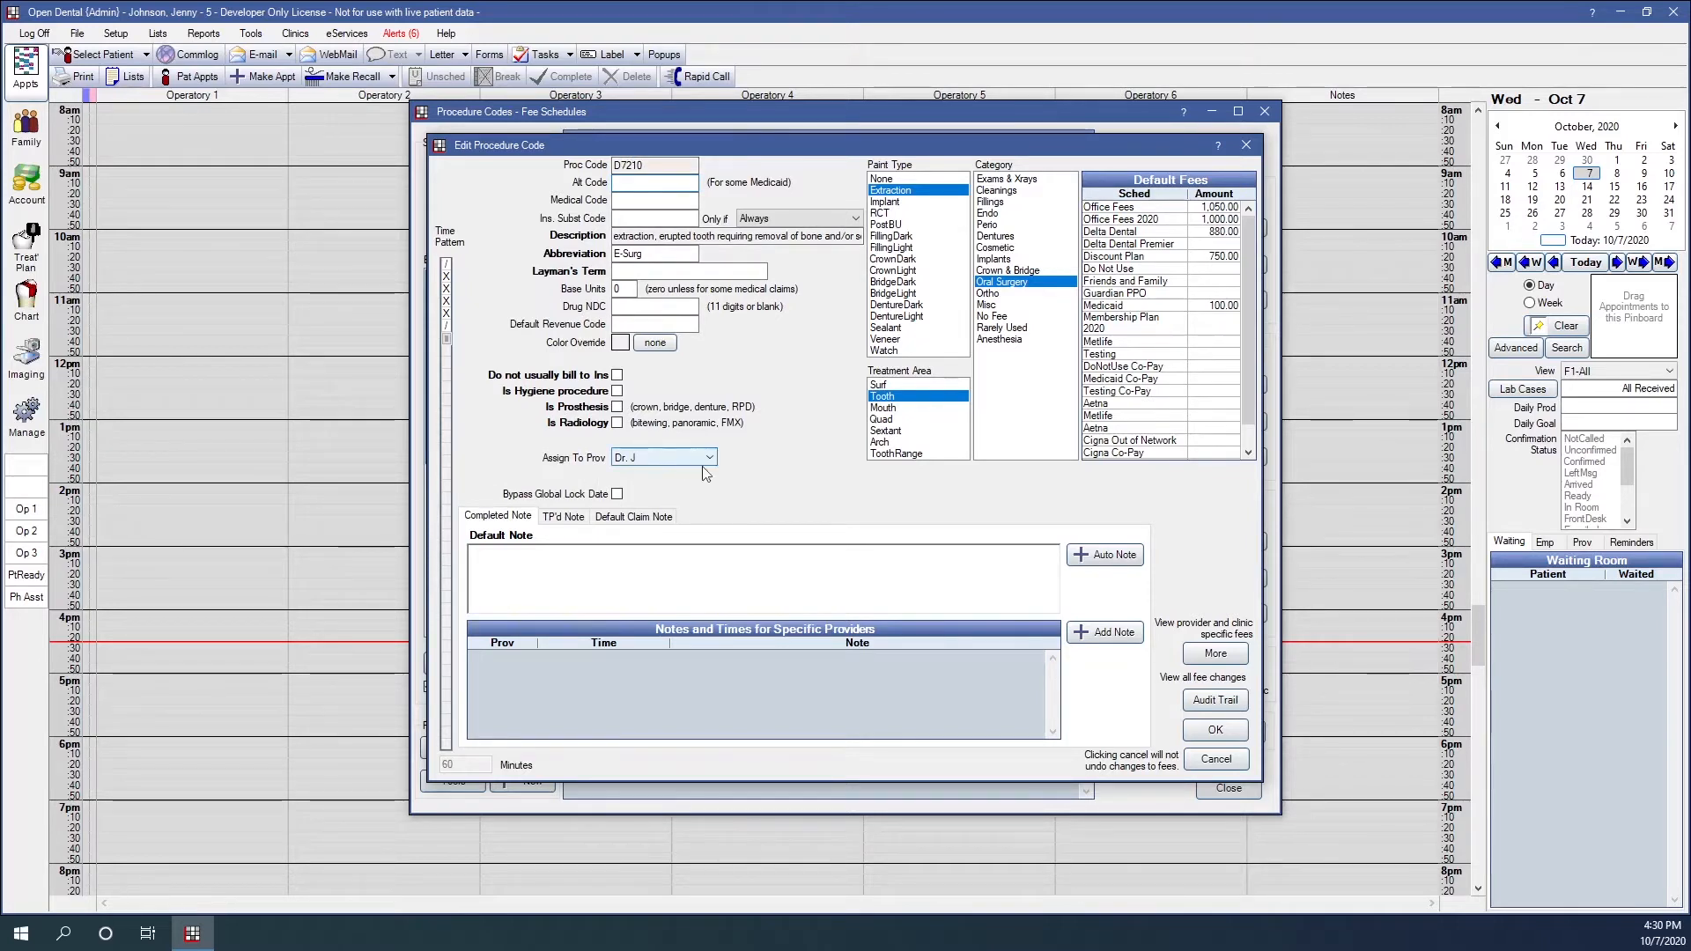
click(1215, 729)
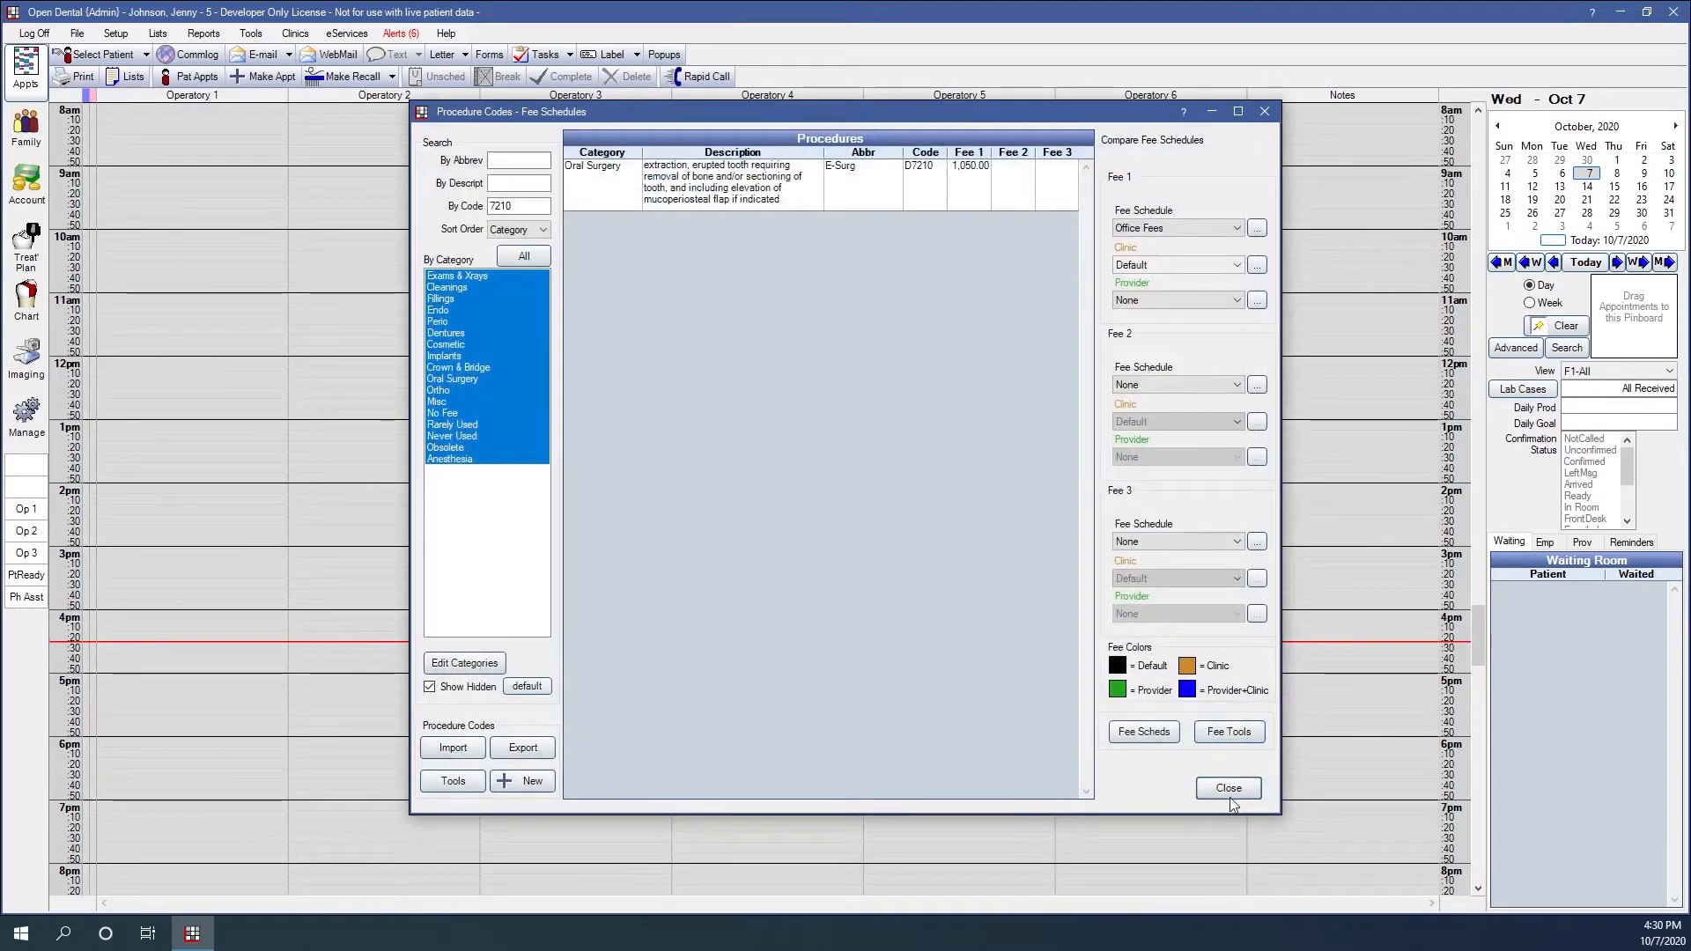
click(1230, 790)
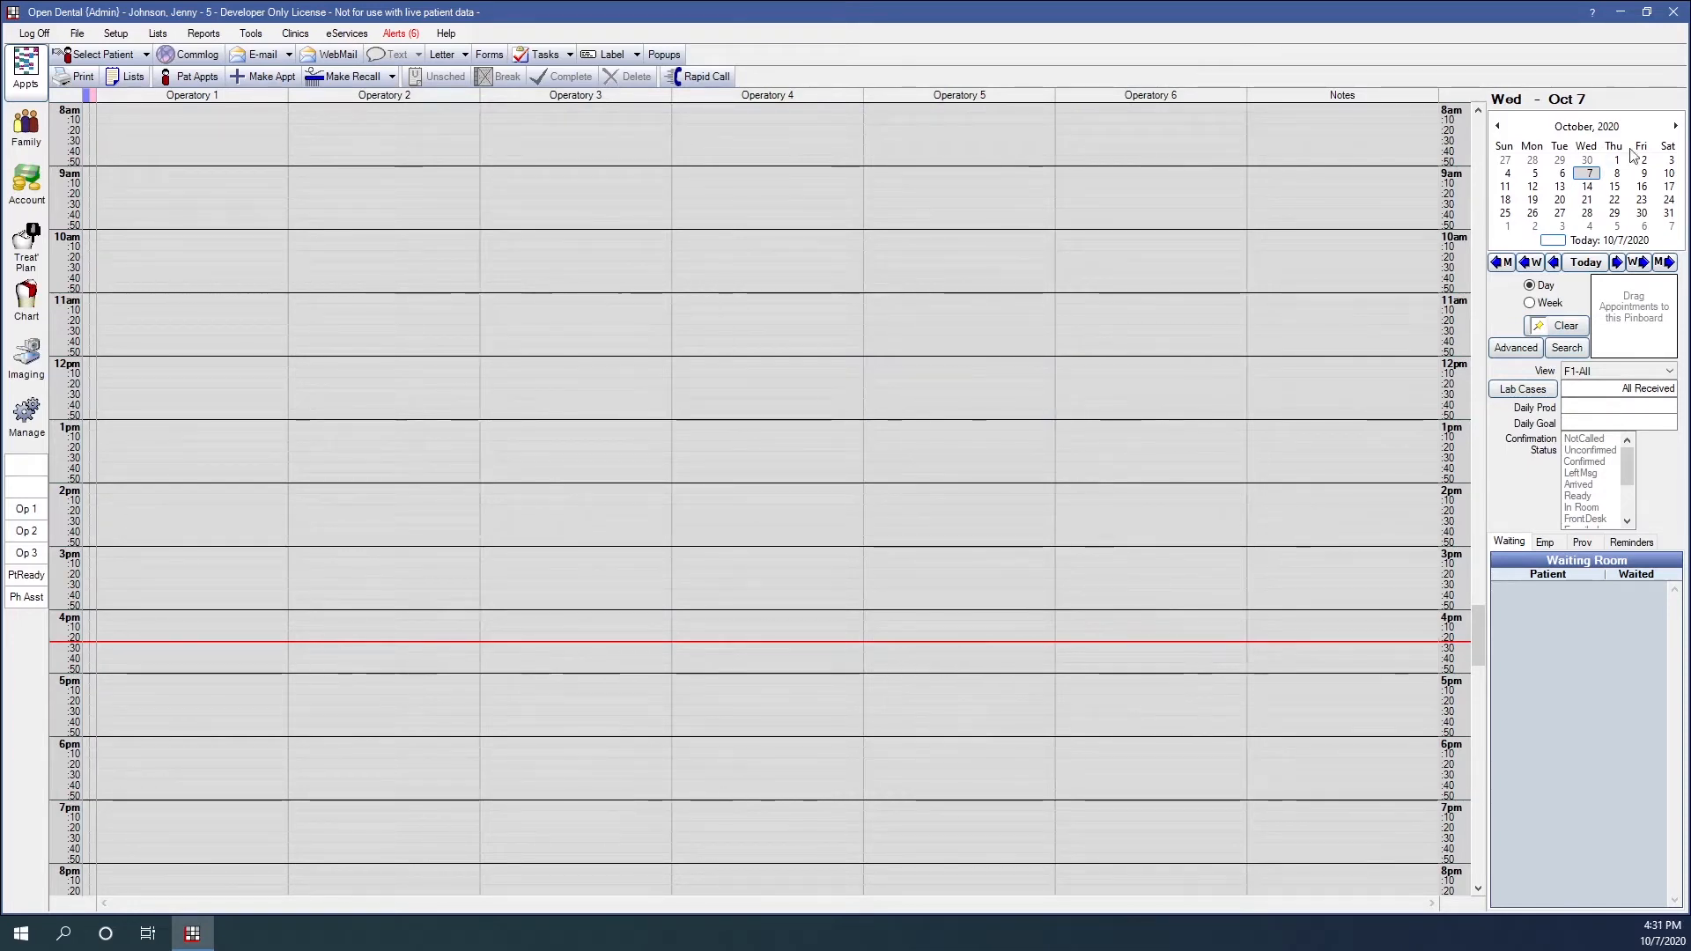
Change the provider of the October 8, 11:00 AM appointment in Operatory 1 to the second listed provider.
click(1616, 173)
mouse_move(160, 337)
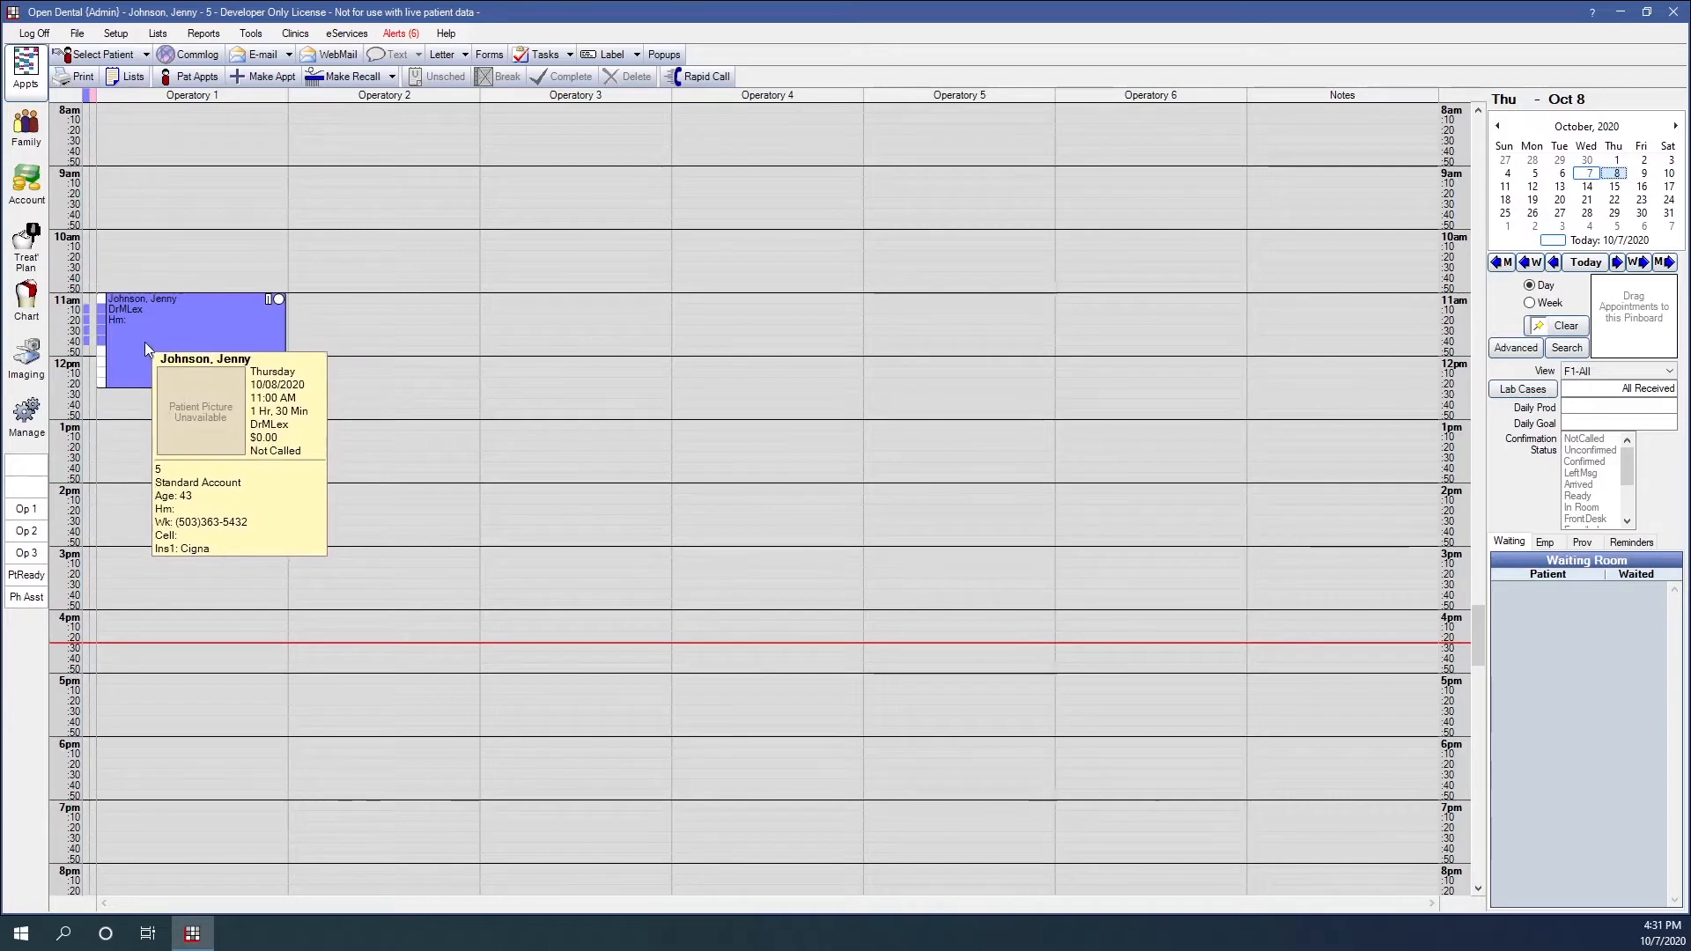
click(141, 335)
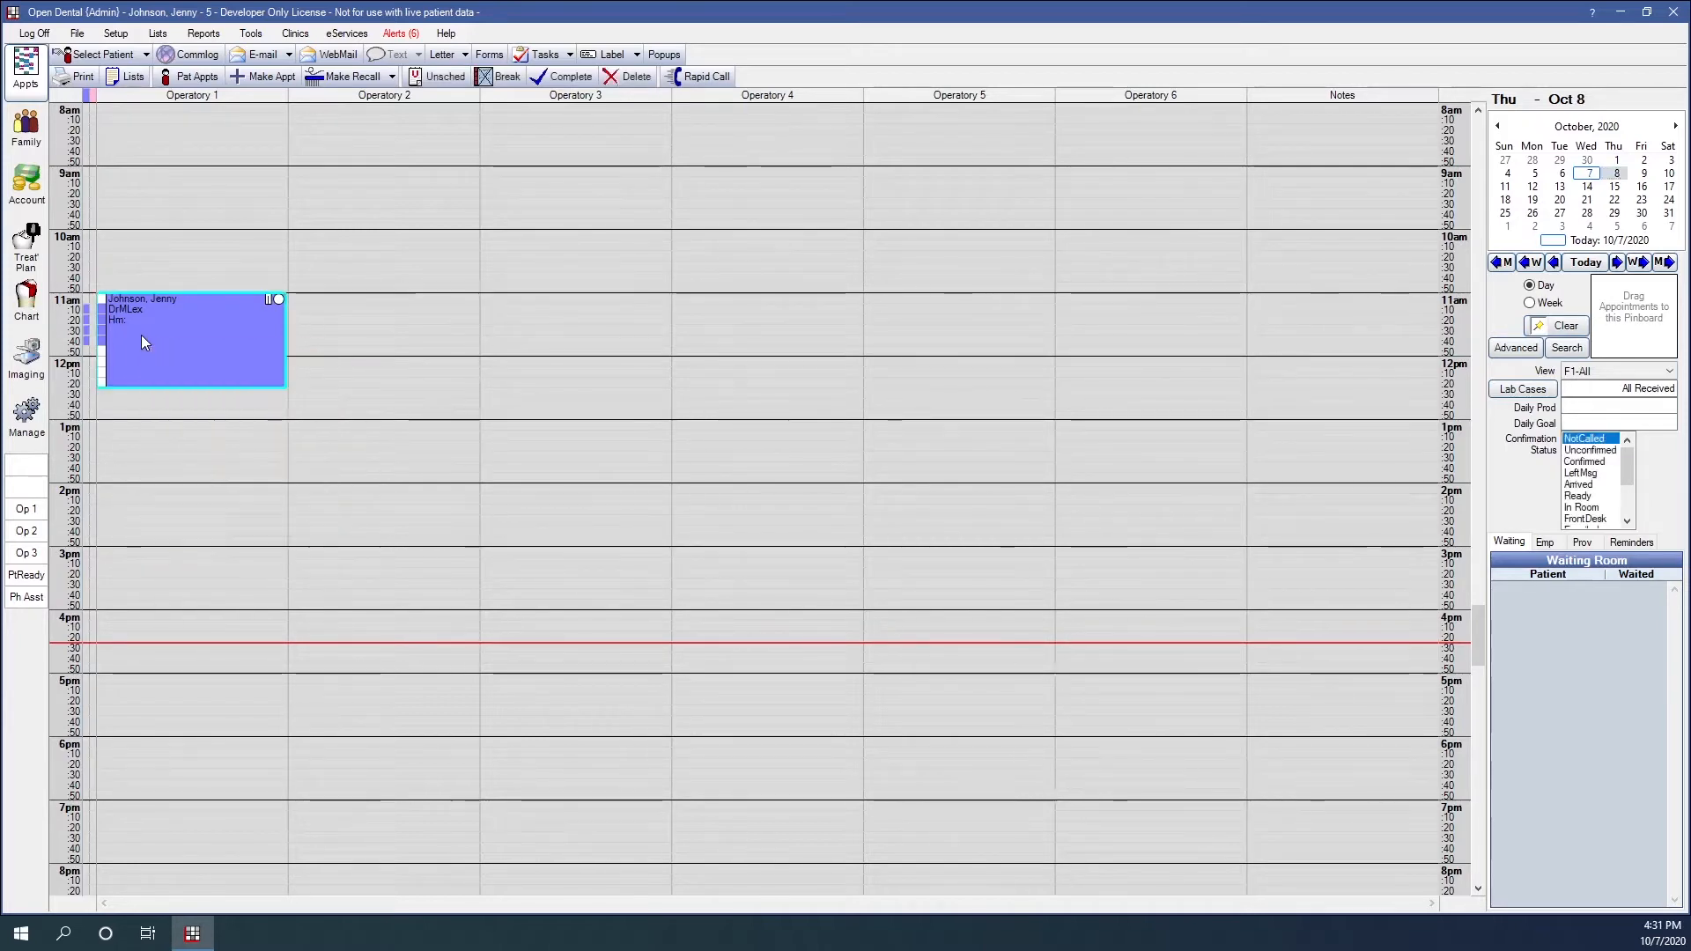
double_click(141, 335)
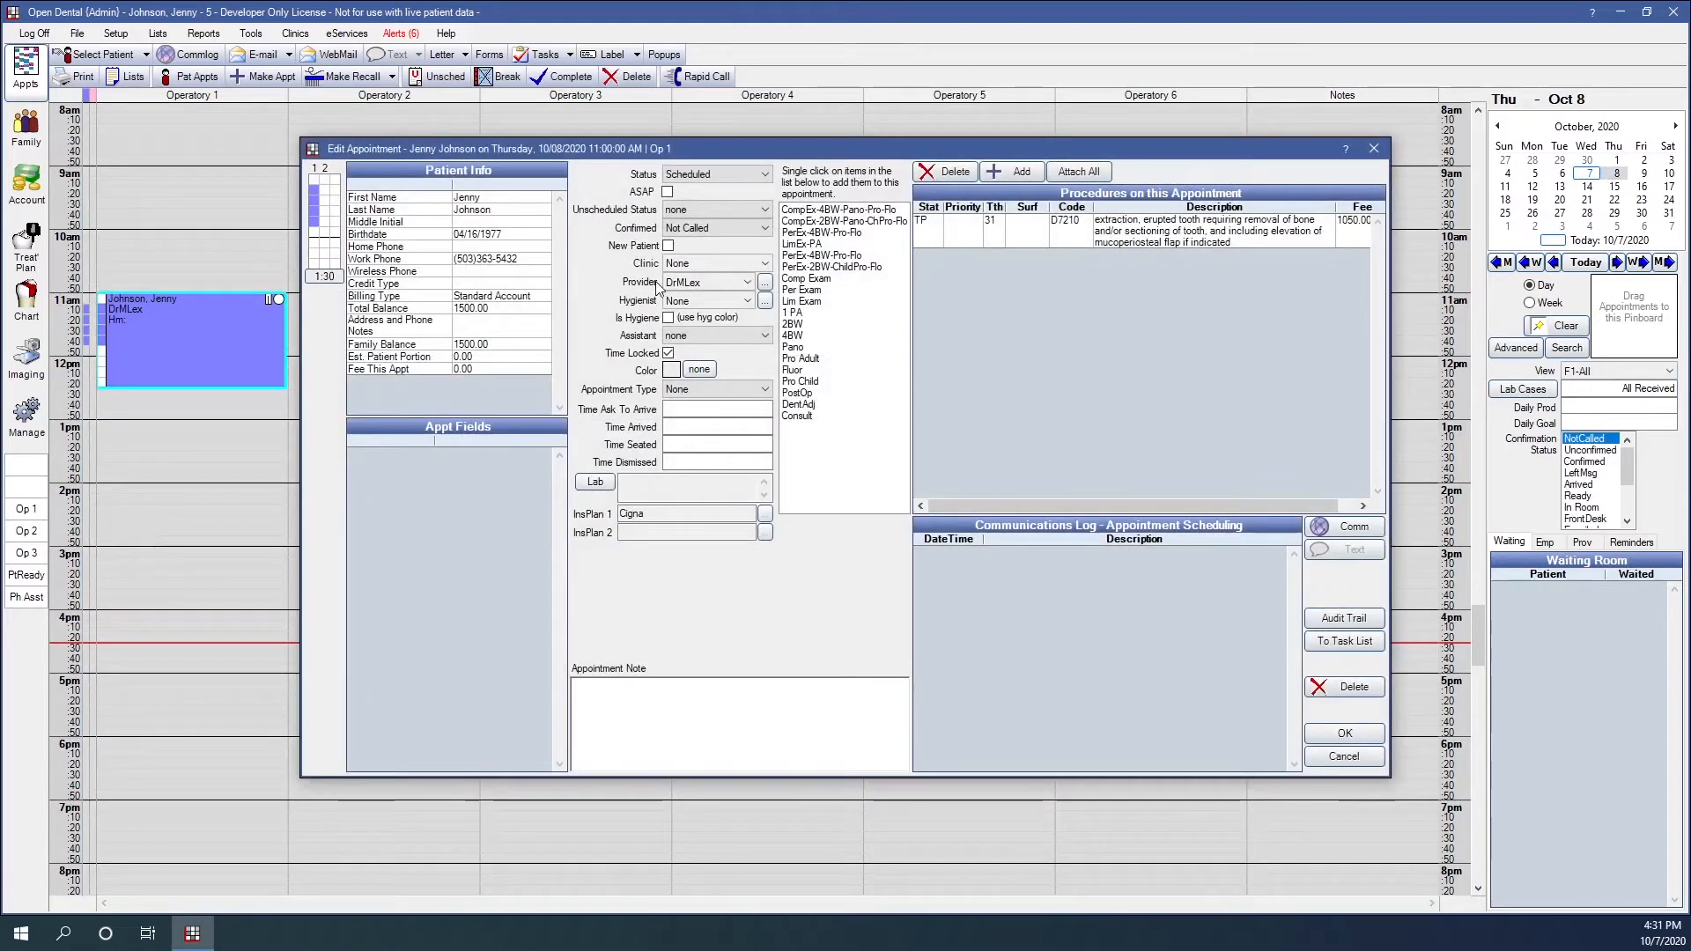
click(717, 292)
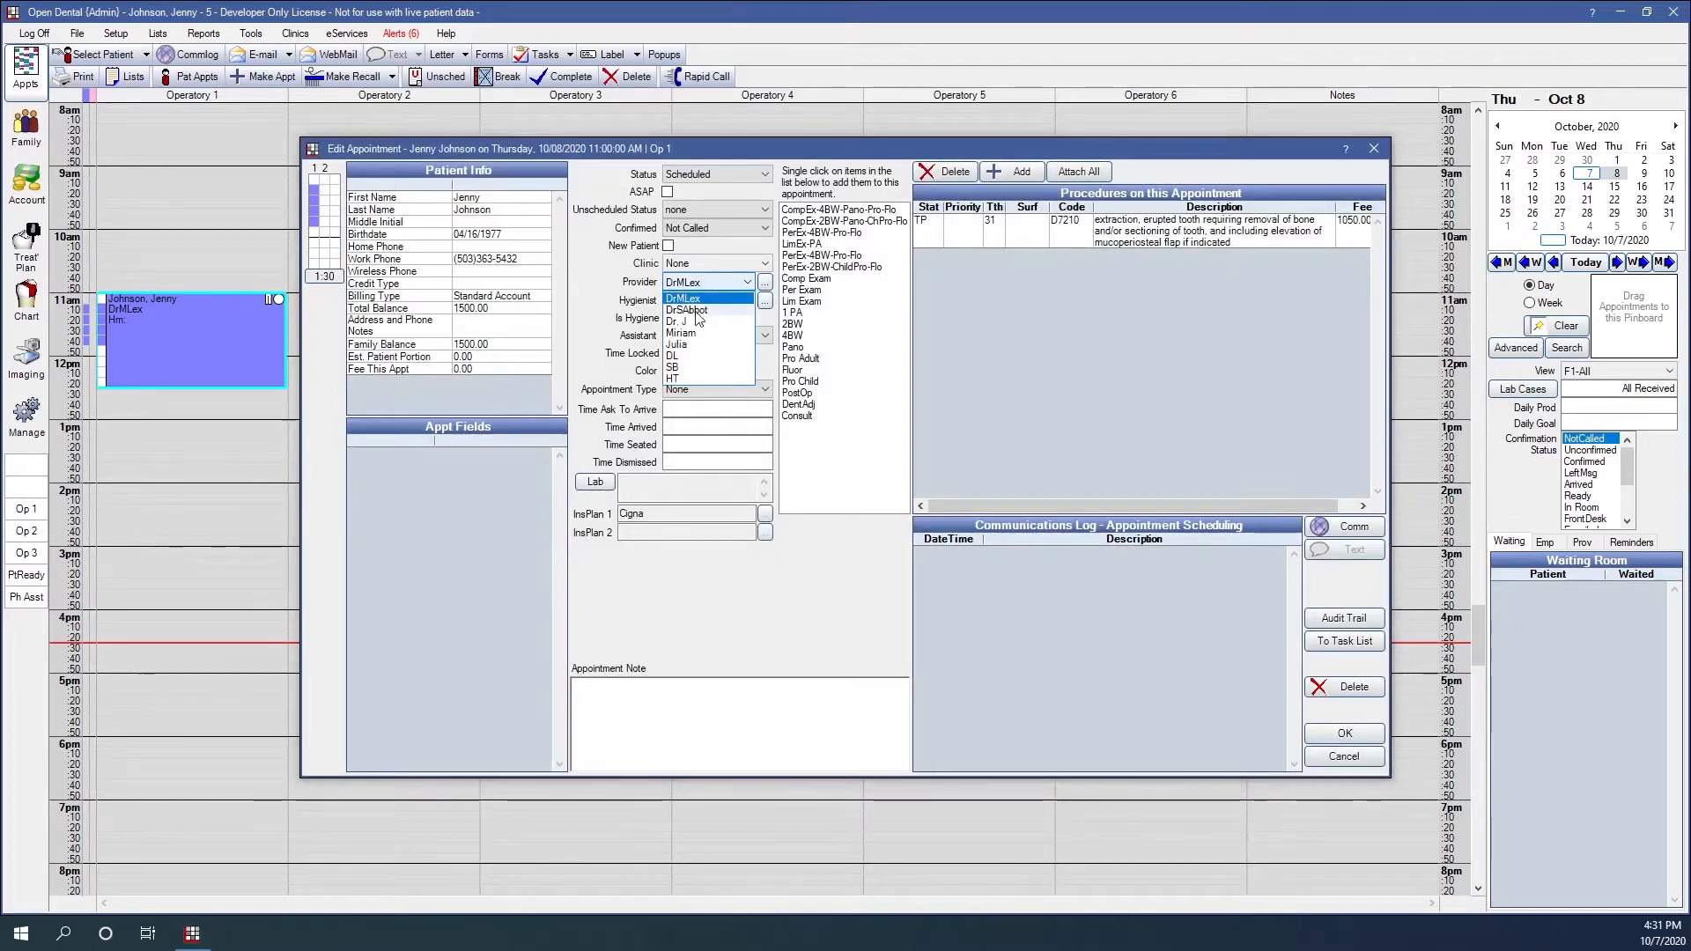
click(696, 311)
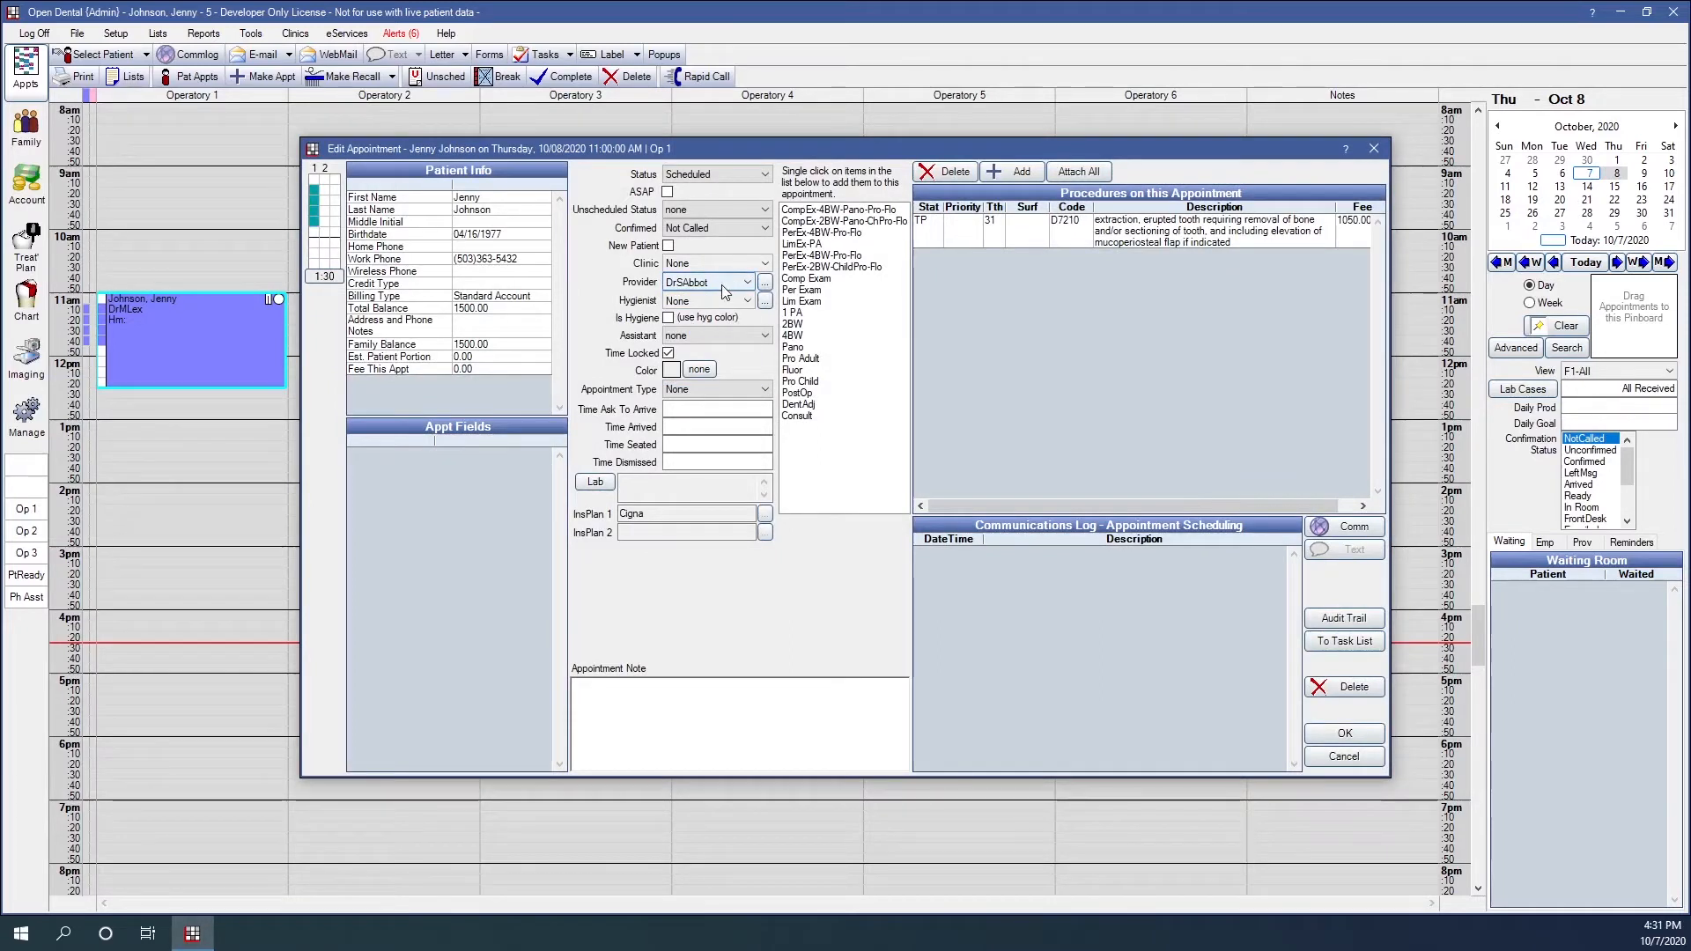
click(1345, 733)
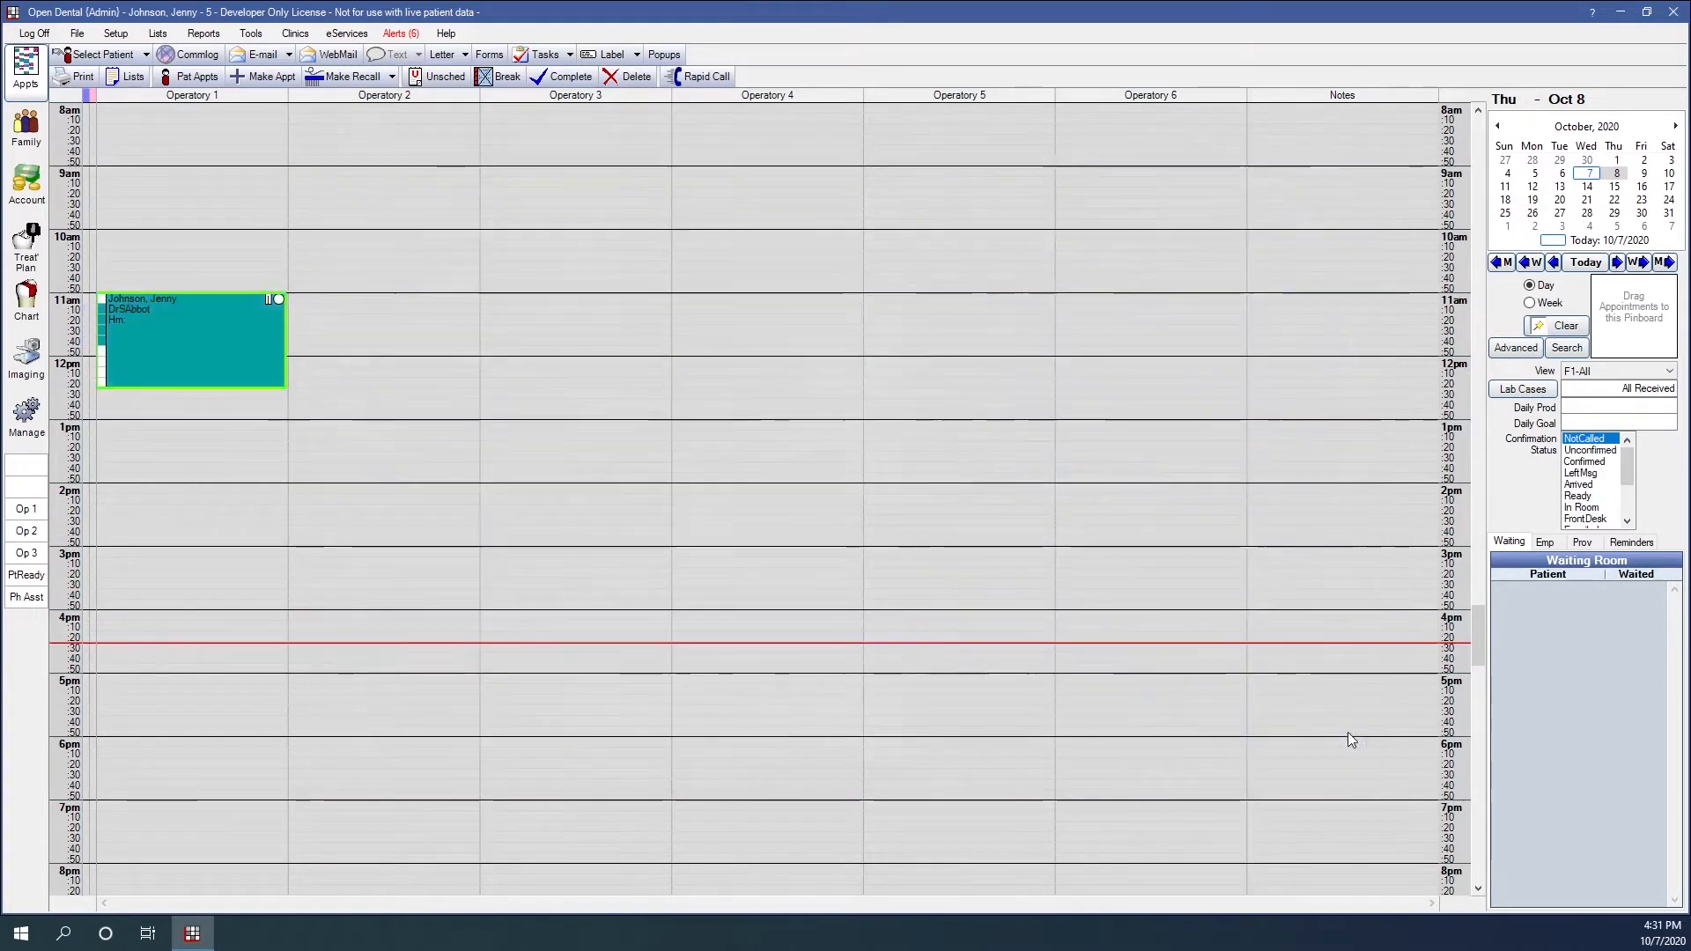
mouse_move(139, 336)
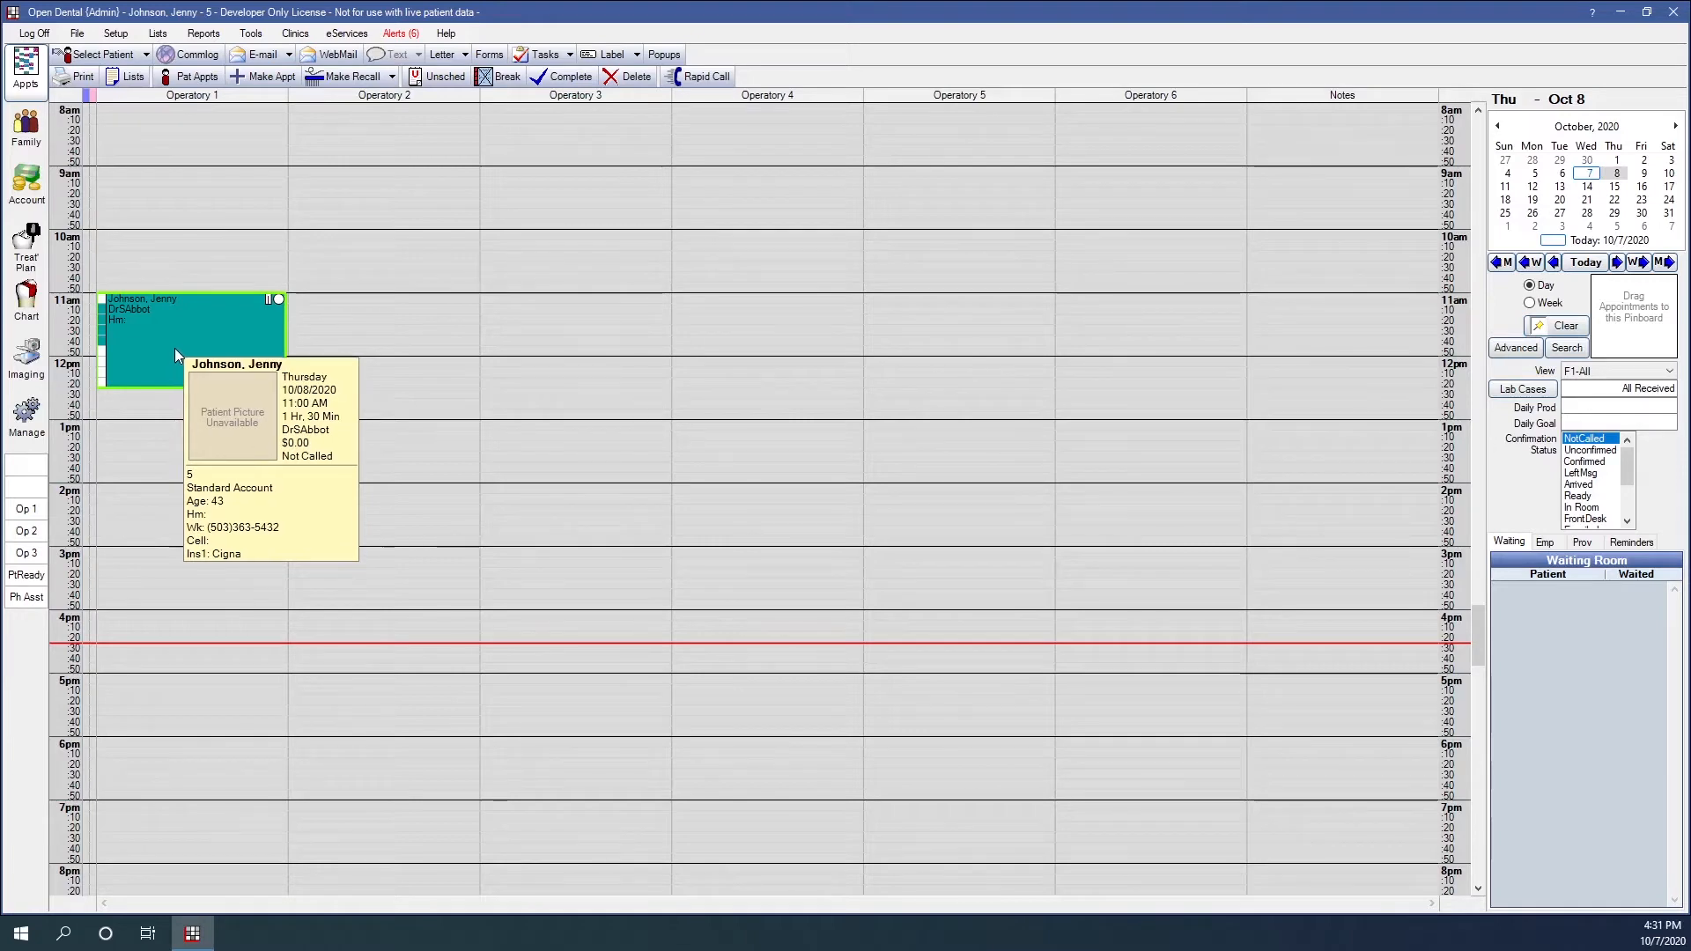
Return the schedule to today and open the Operatories setup.
click(1585, 263)
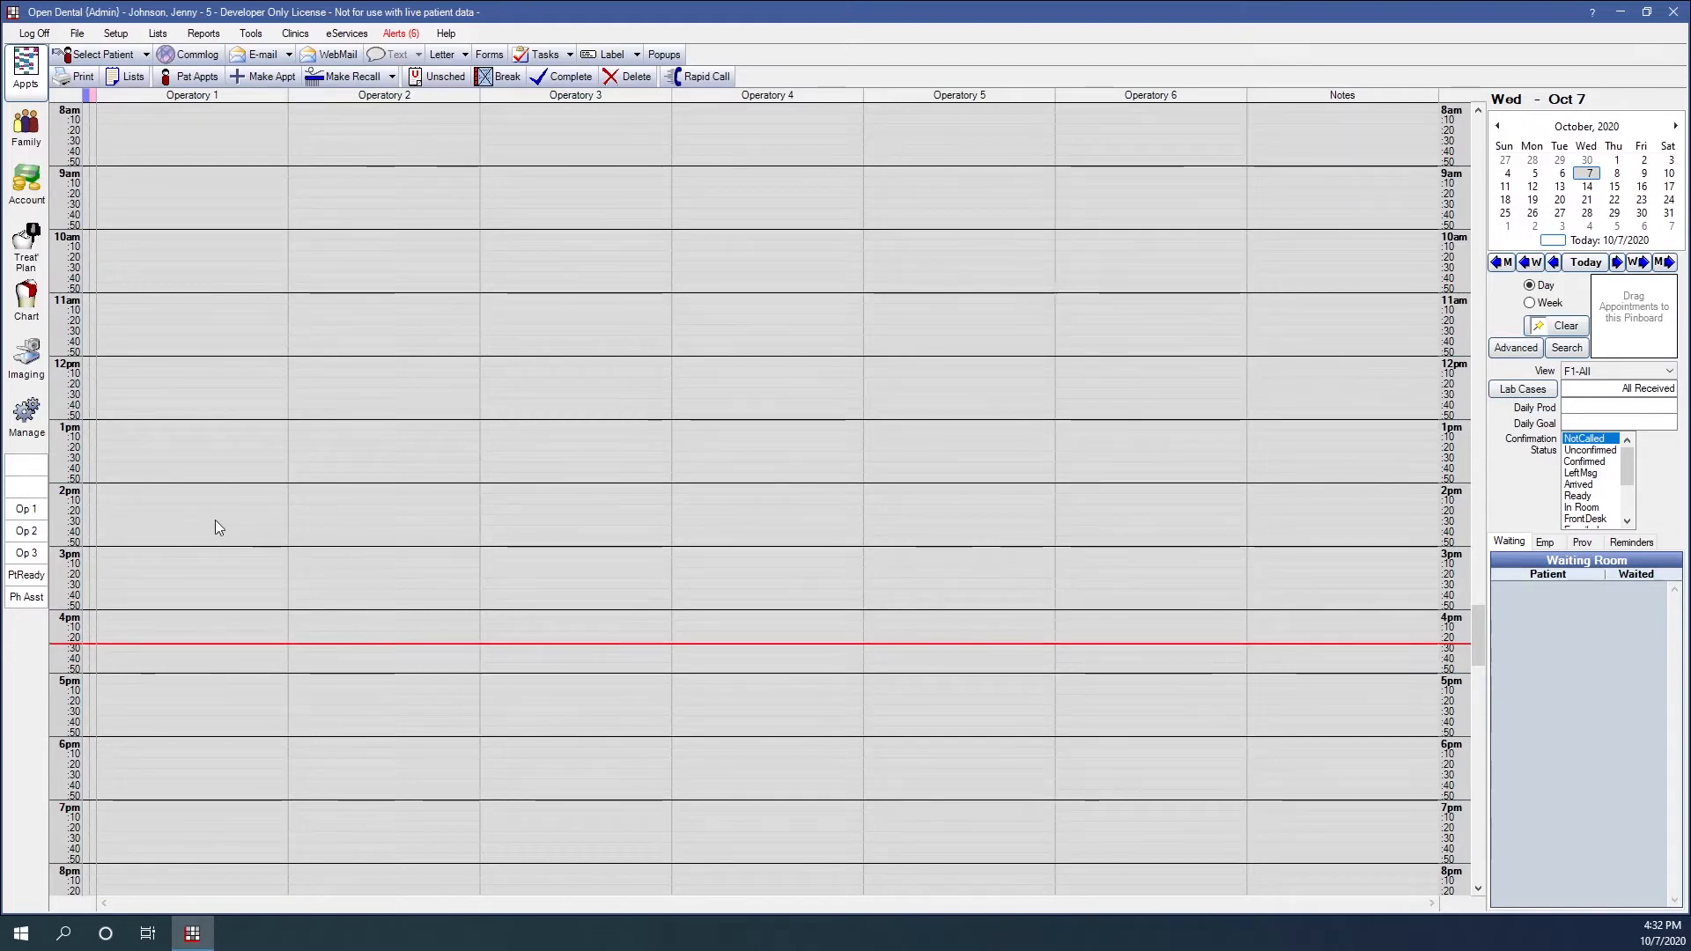
click(116, 35)
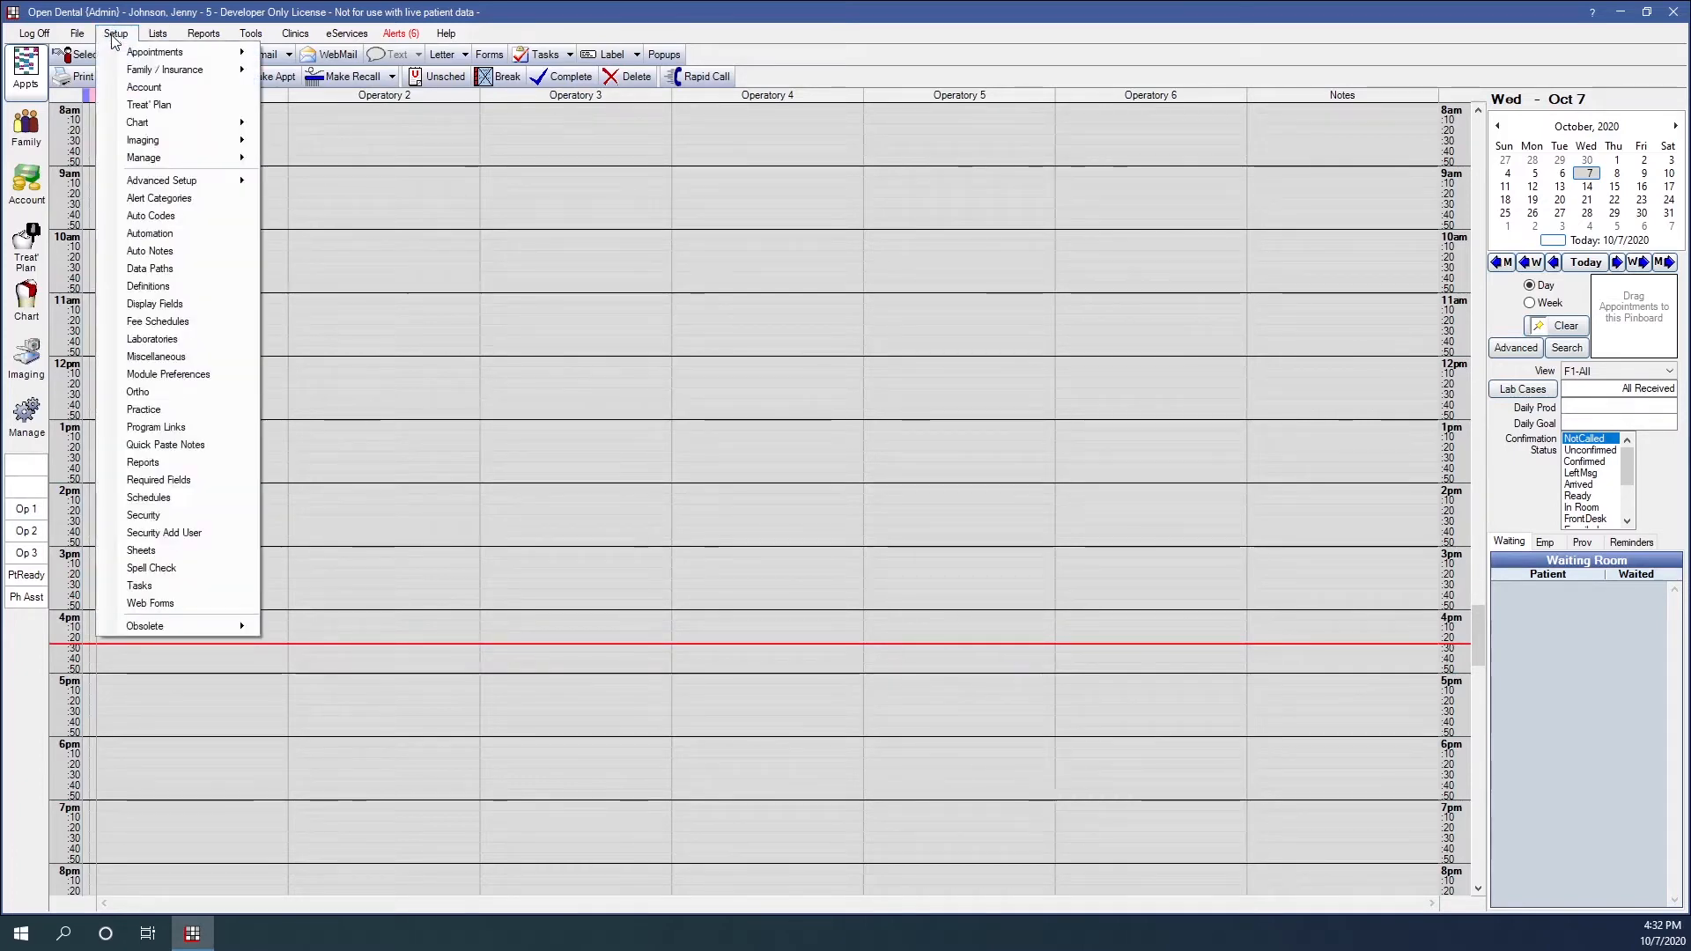
mouse_move(132, 52)
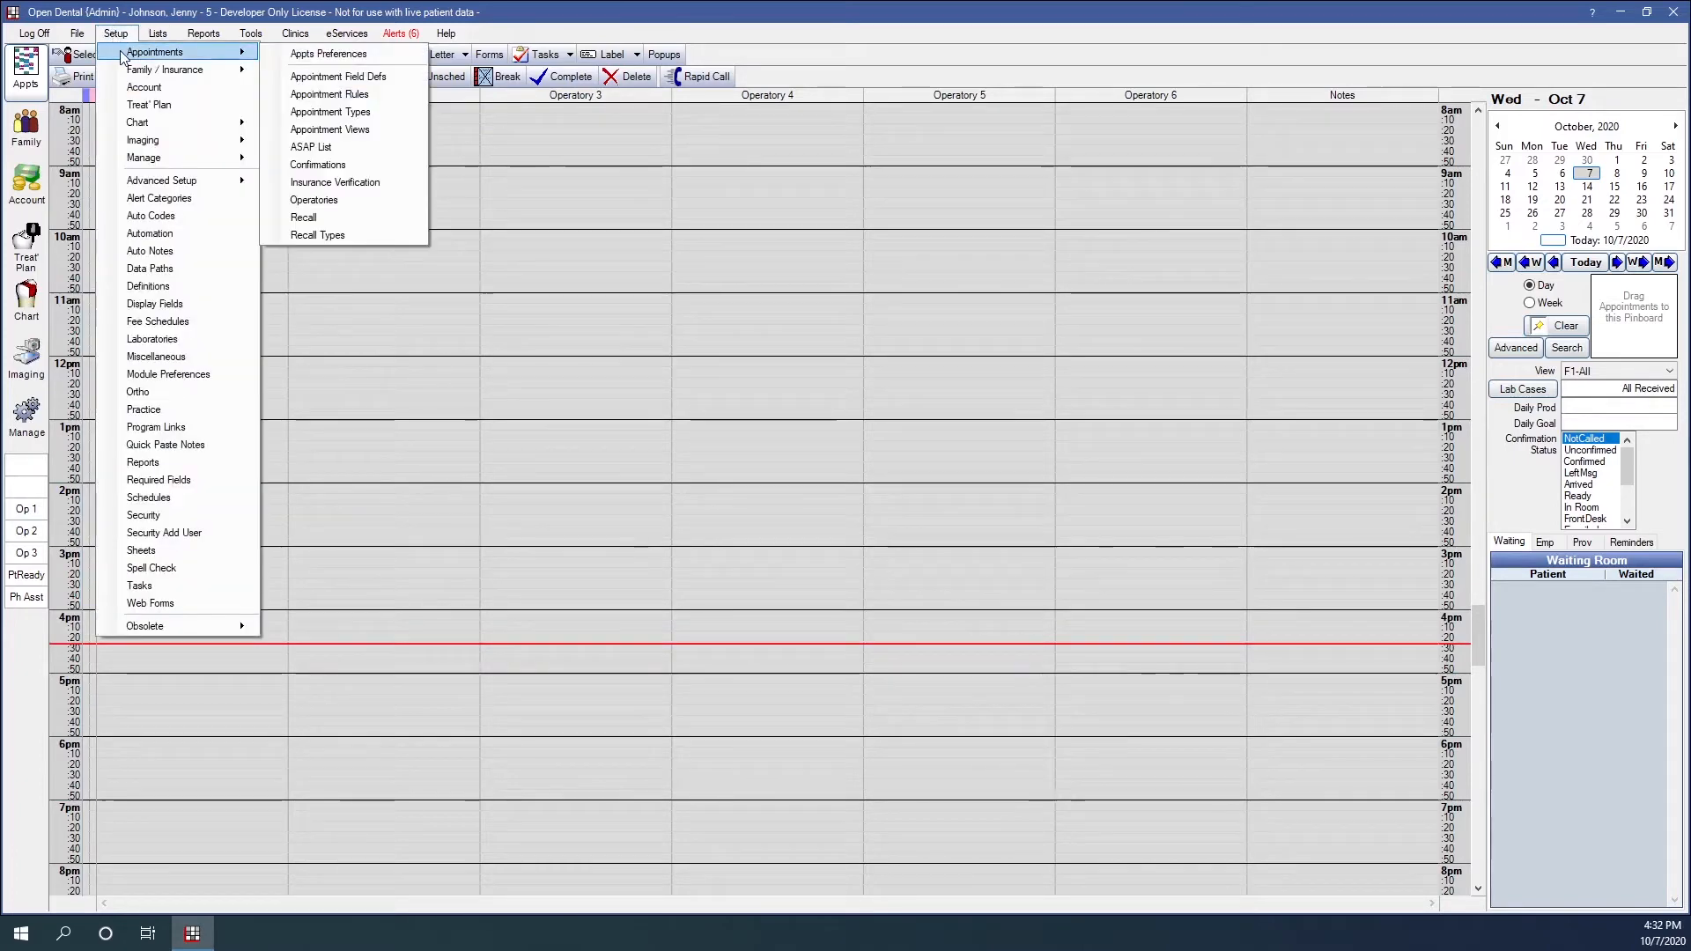
click(317, 201)
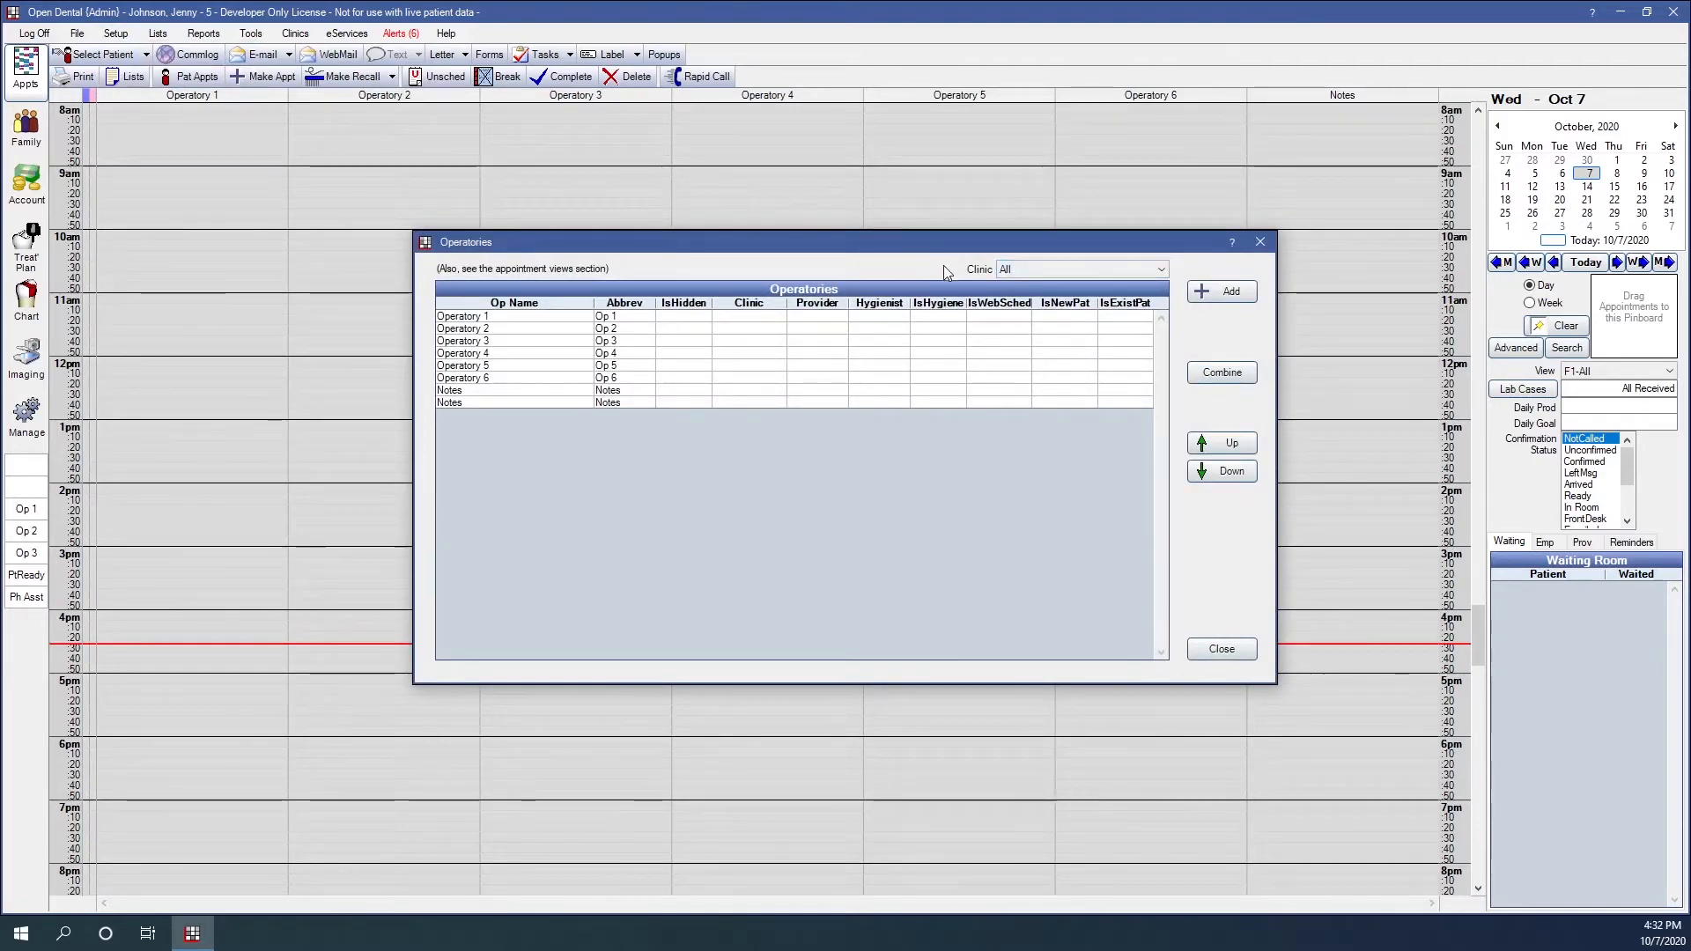
View the operatories for clinic ODC and return the clinic filter to All.
click(1034, 271)
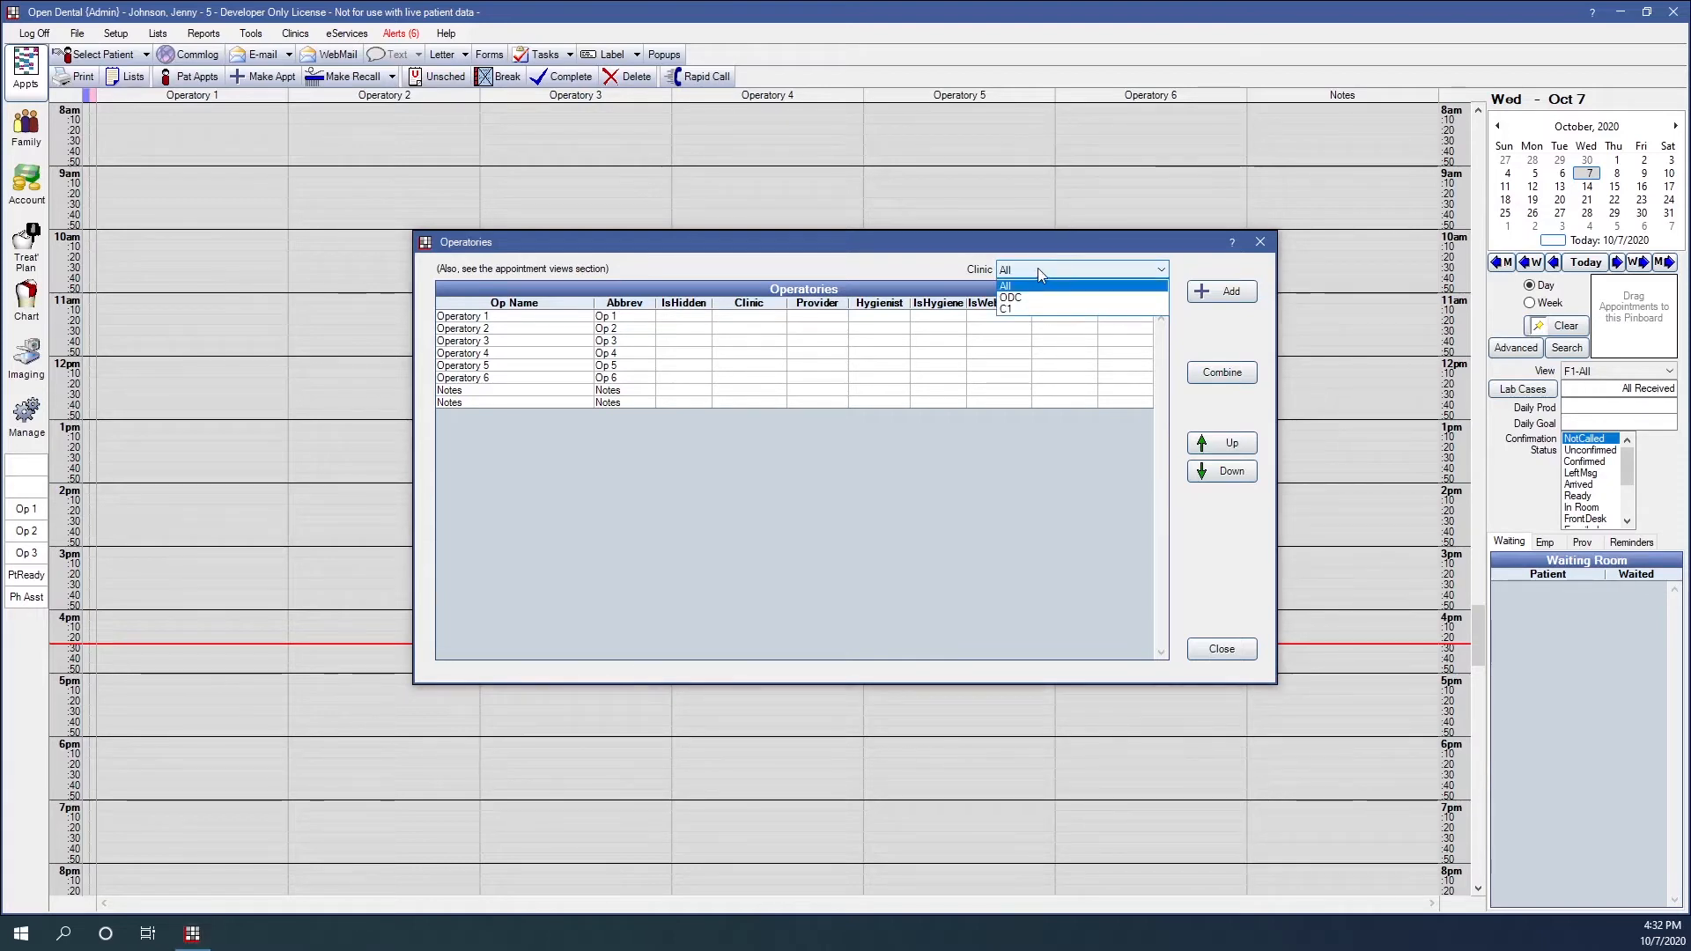
click(1011, 298)
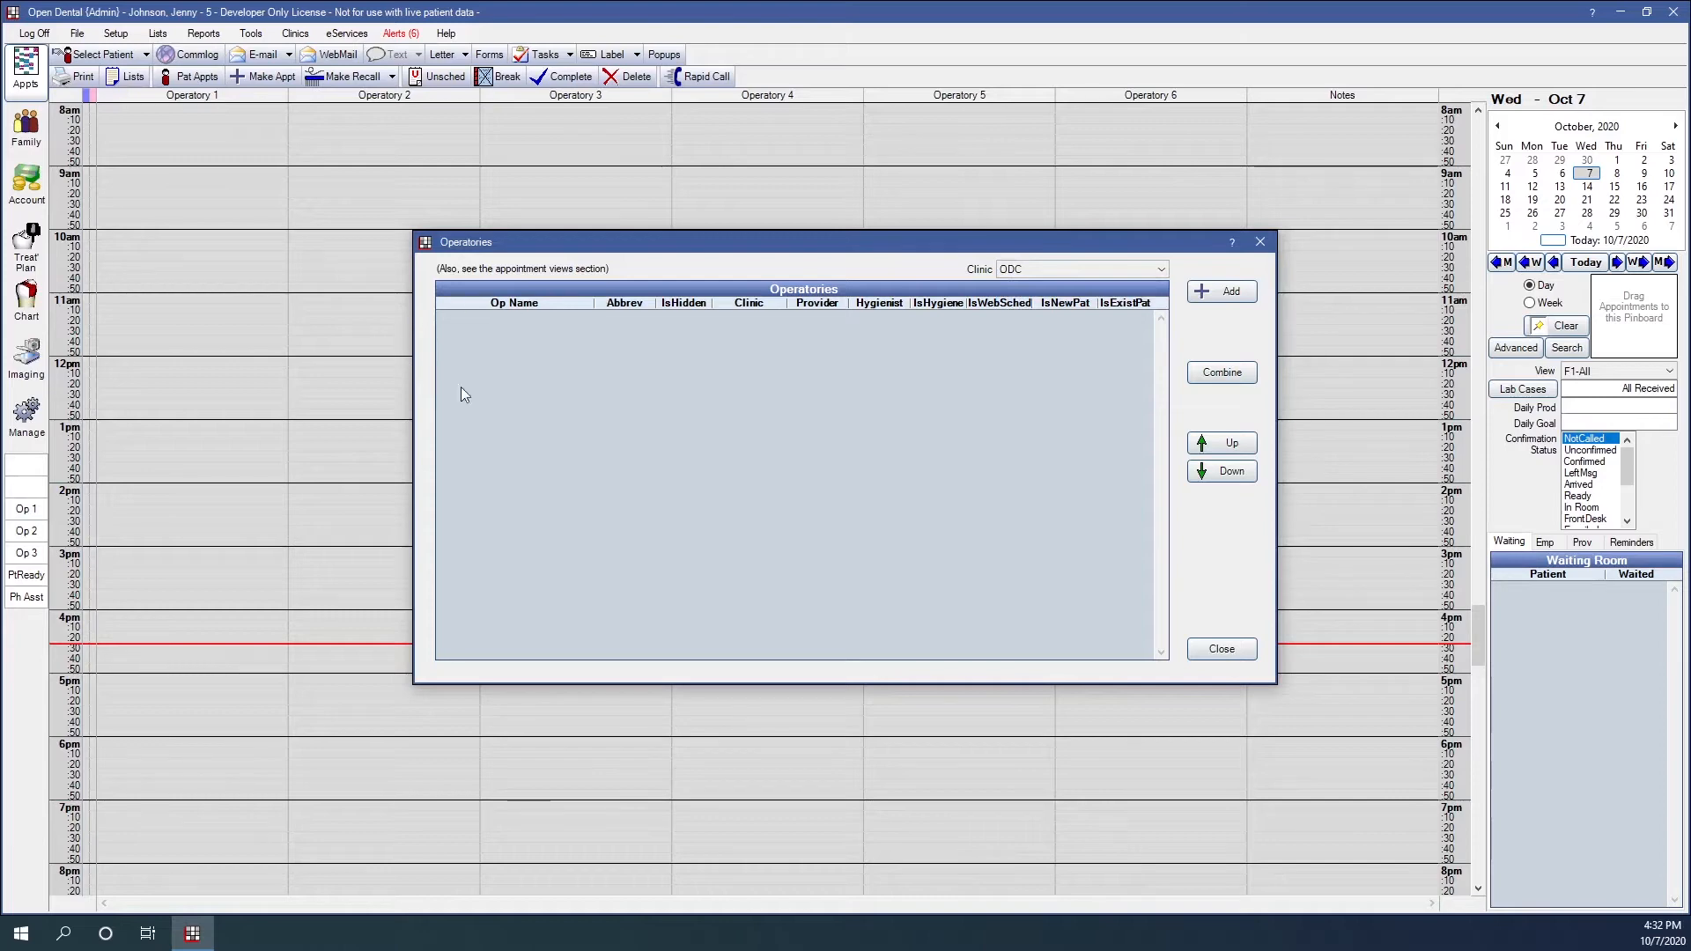
click(1071, 268)
click(1065, 283)
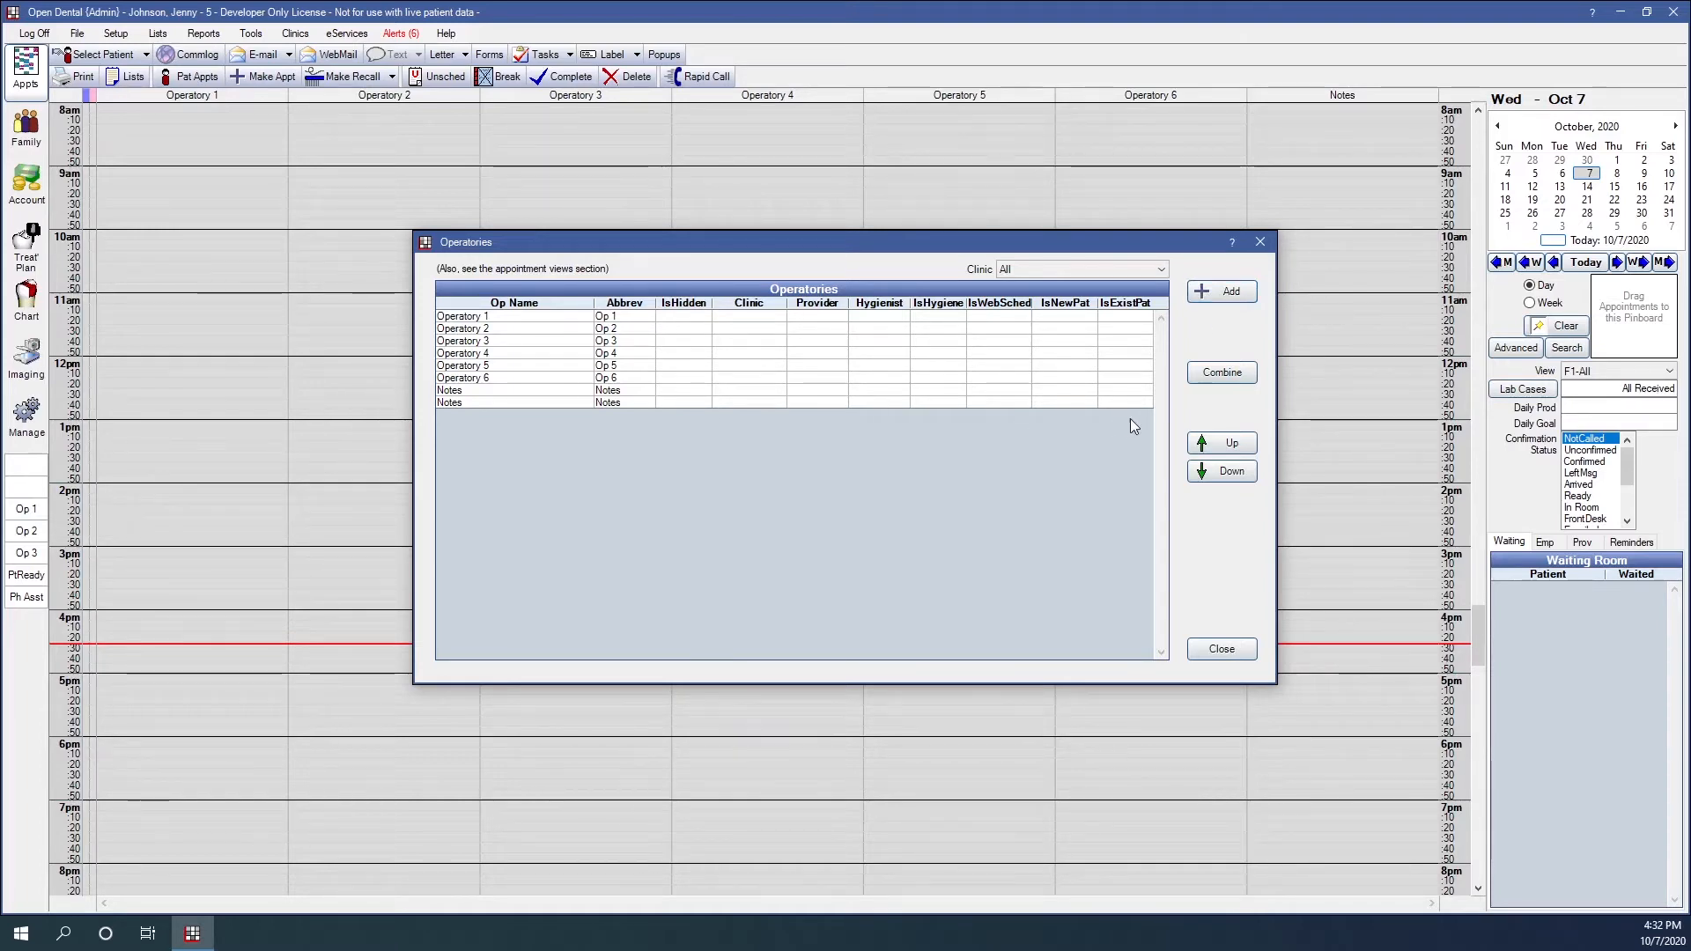
Combine the two Notes operatories into one, keeping the first Notes entry.
click(615, 401)
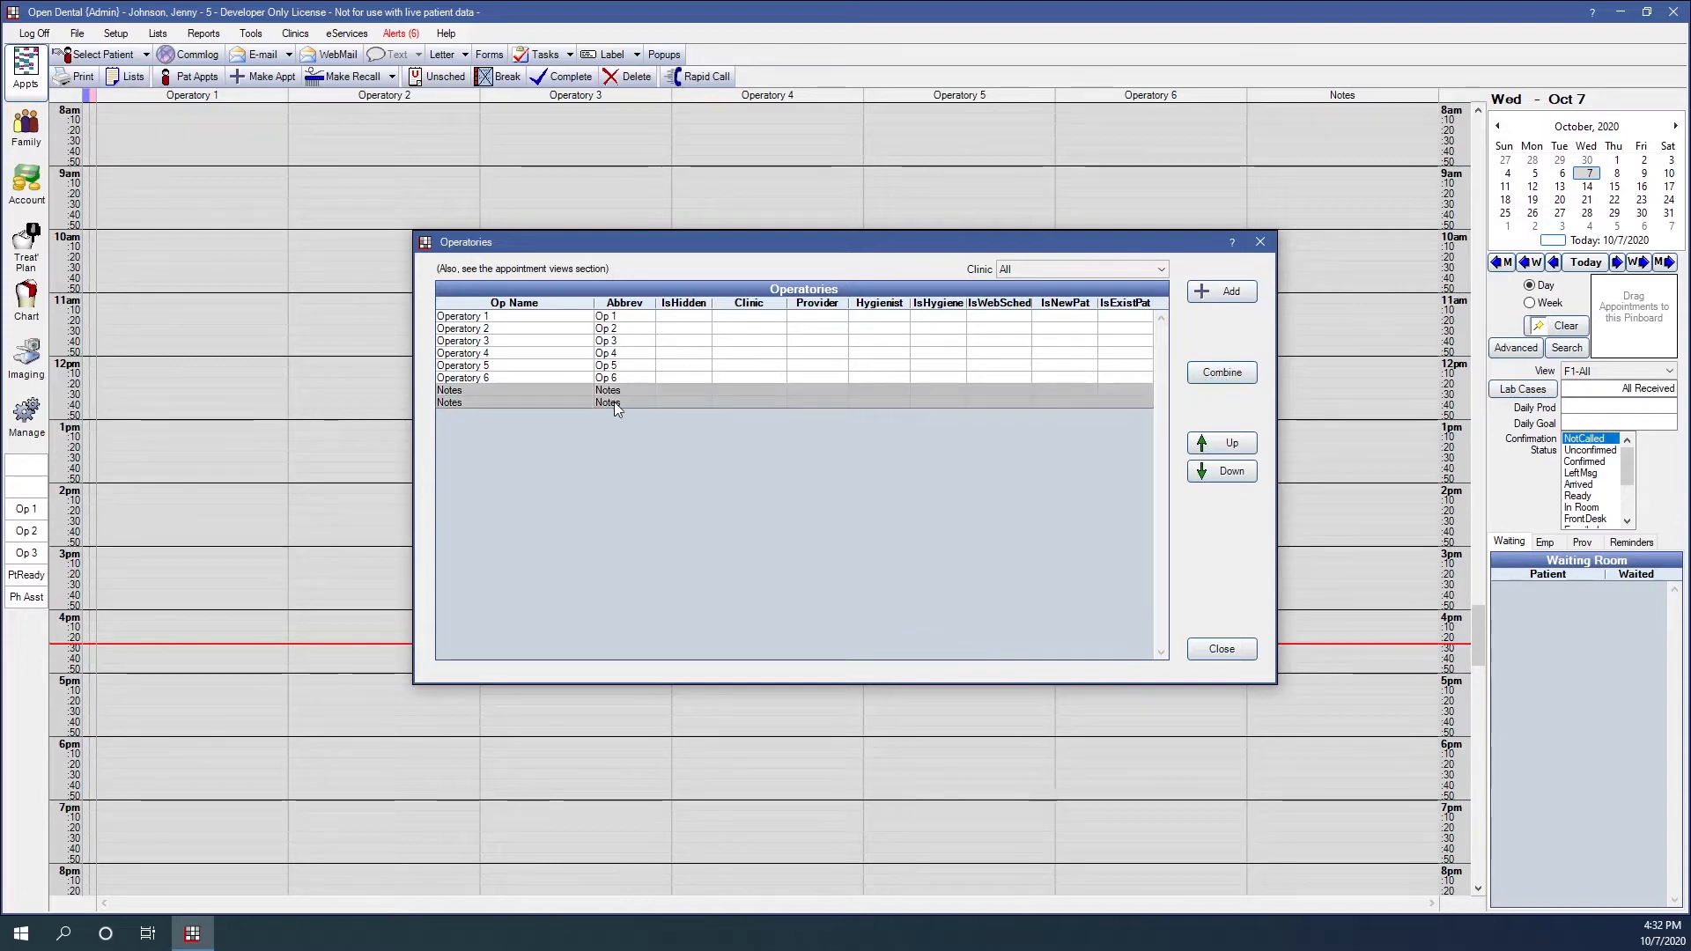
click(1222, 372)
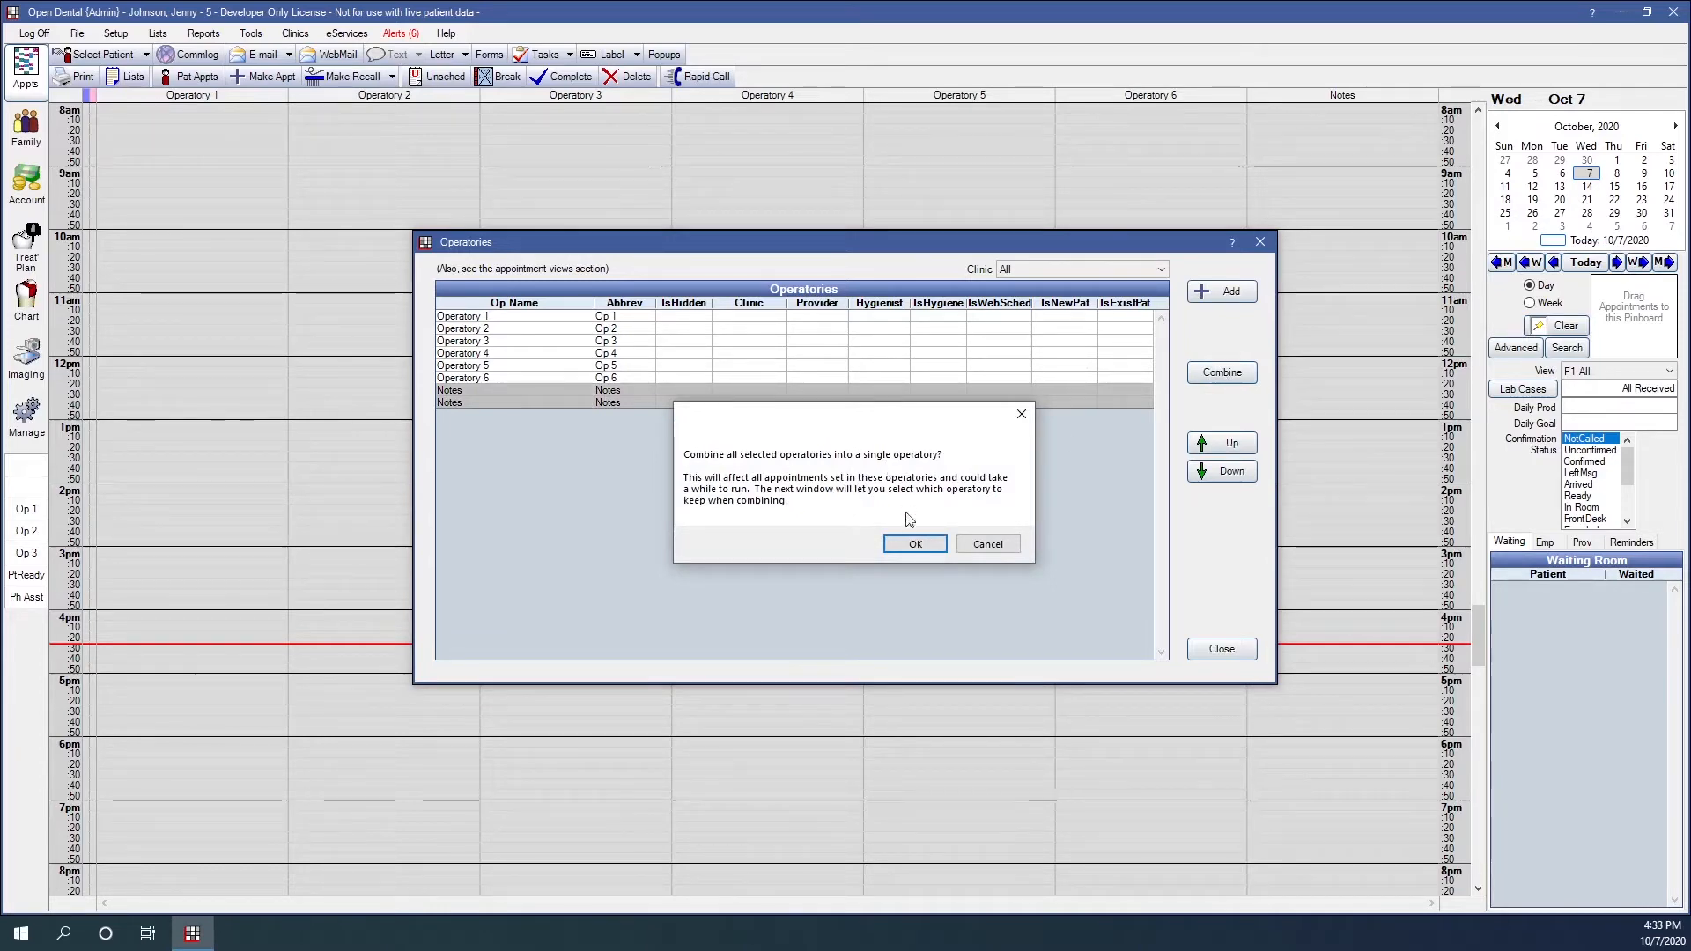
click(917, 546)
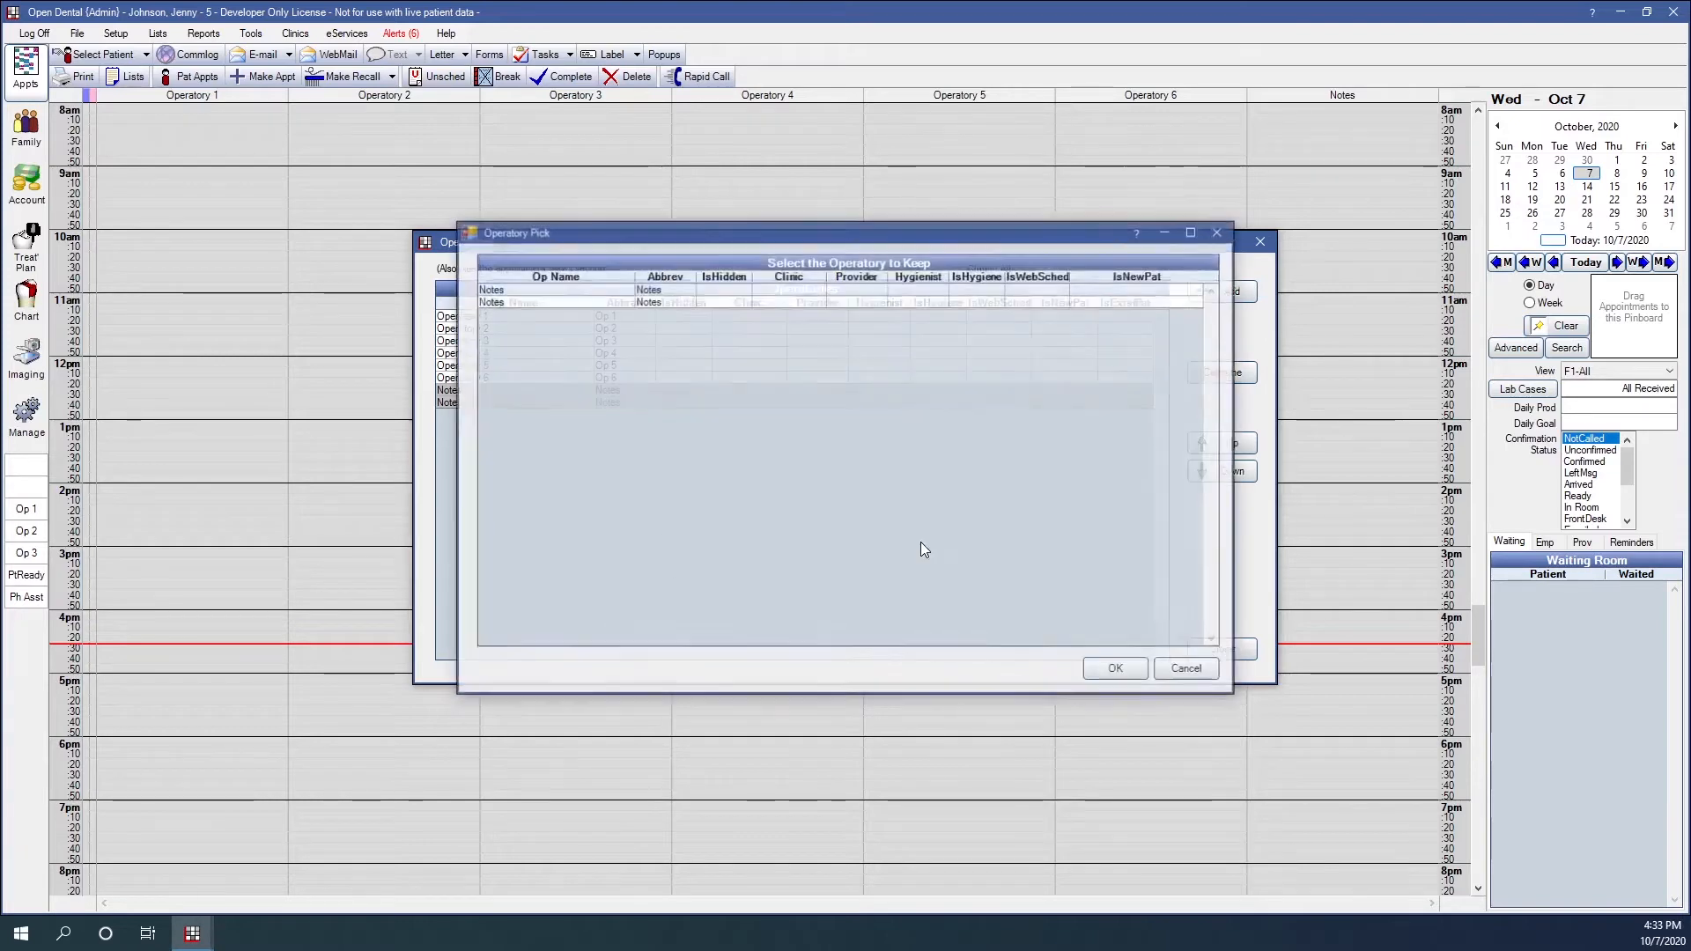
click(784, 289)
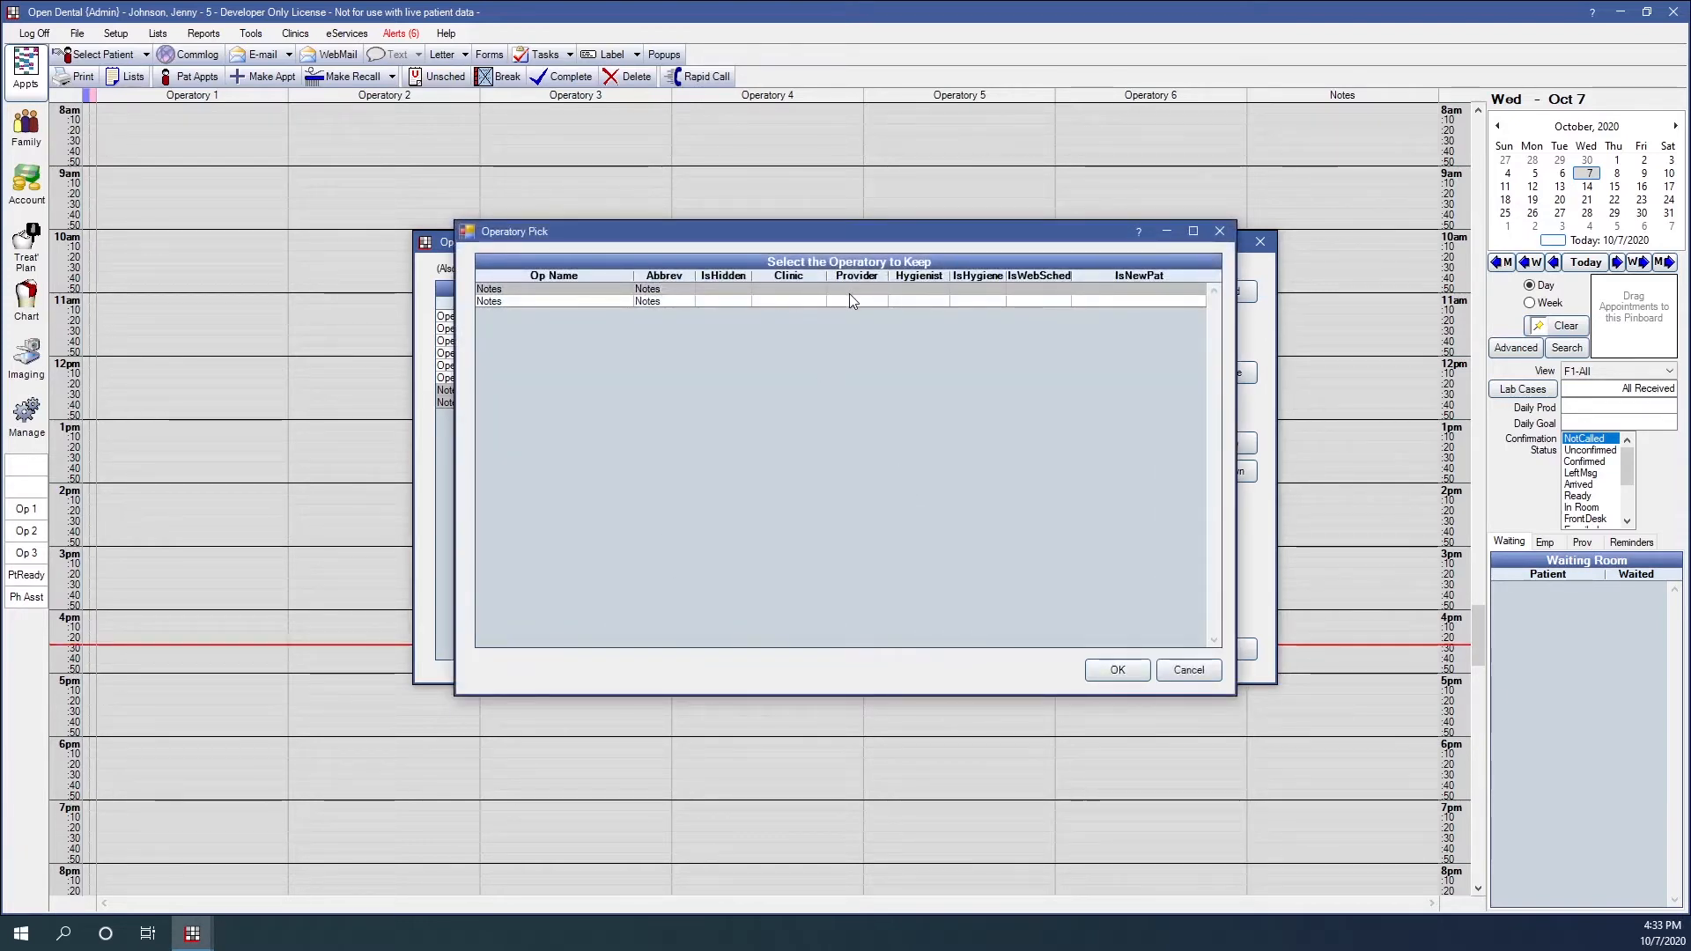
click(1120, 673)
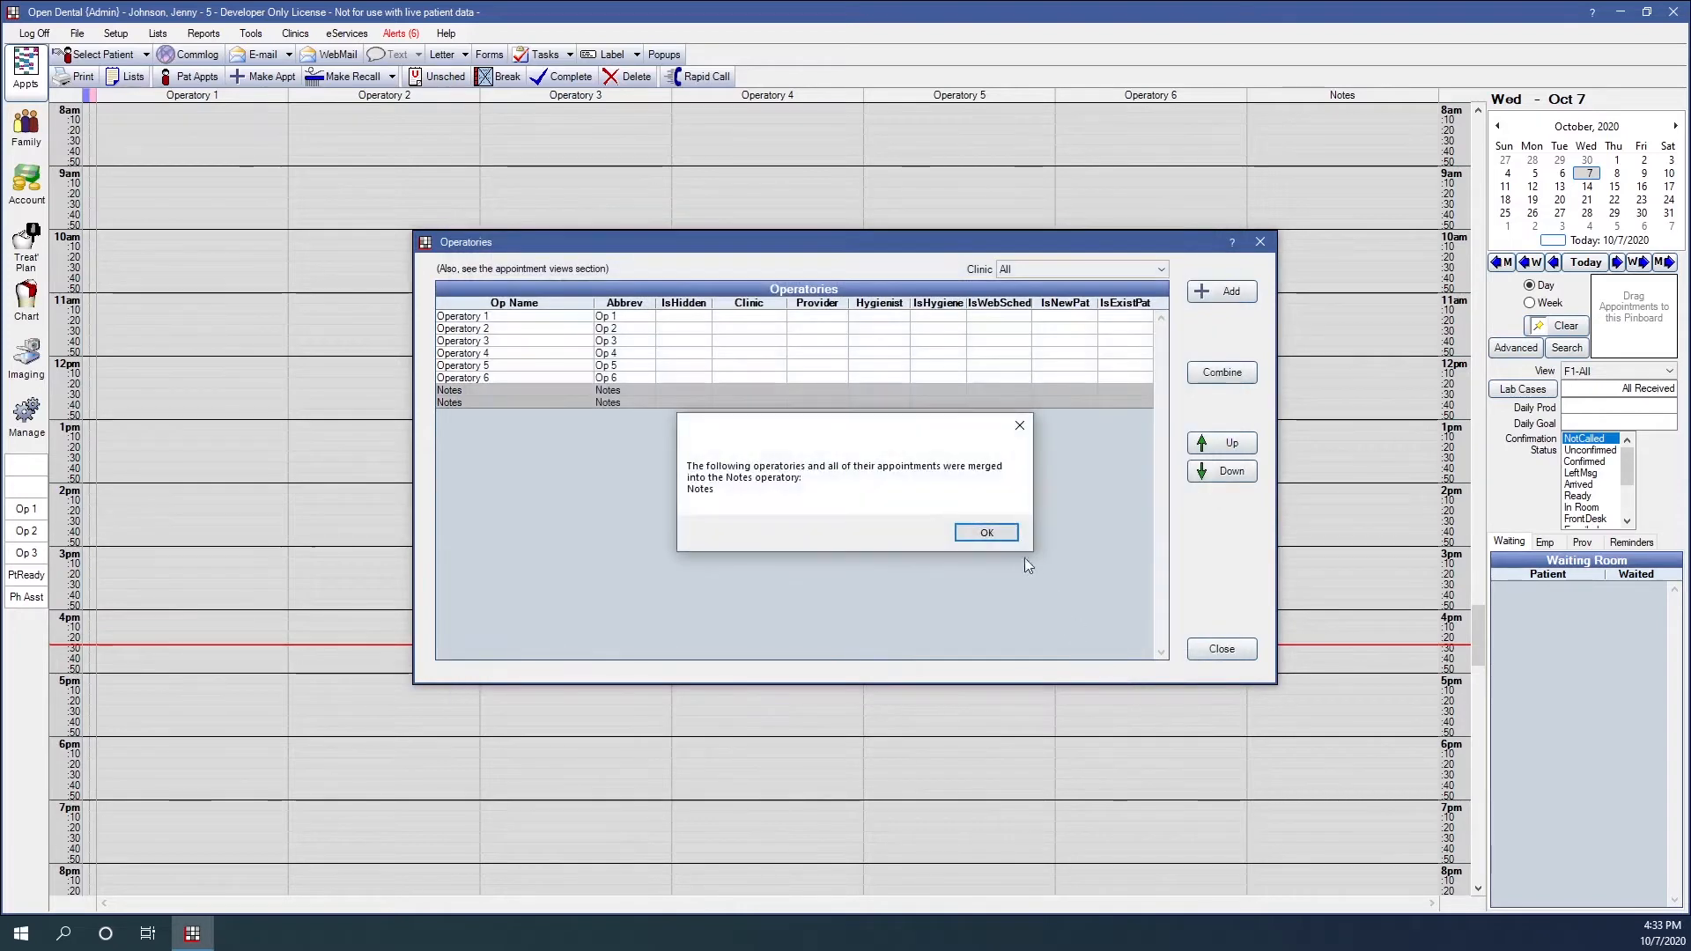
click(993, 534)
click(695, 406)
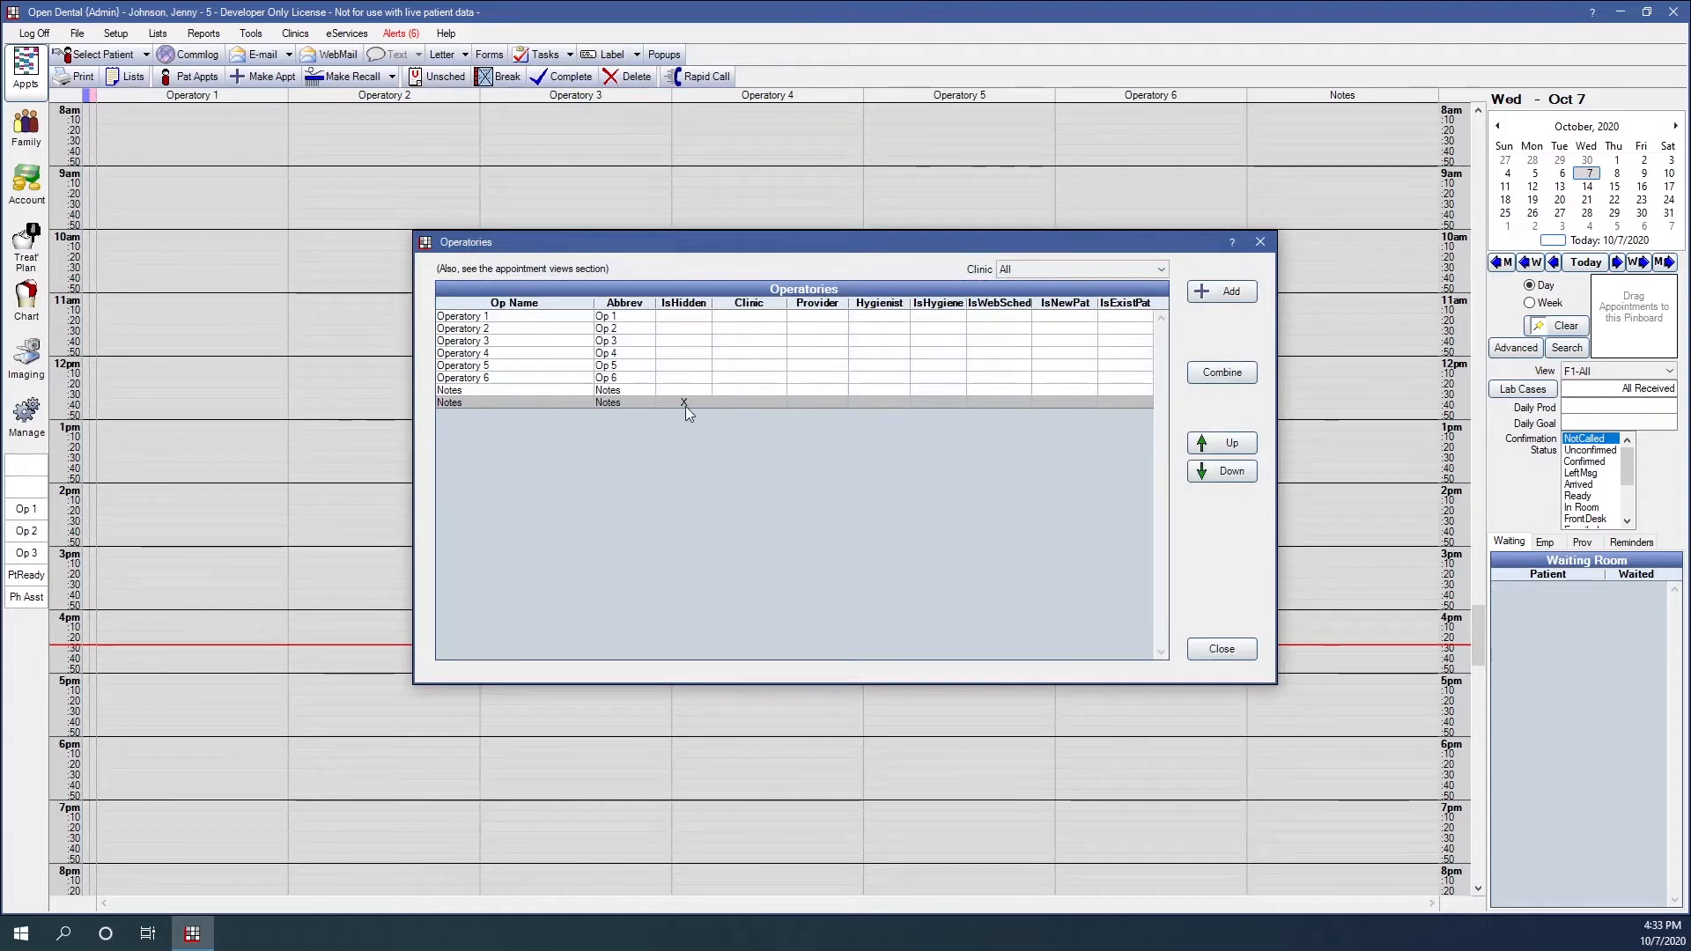
Move the visible Notes operatory up to the first place in the operatory order.
click(627, 389)
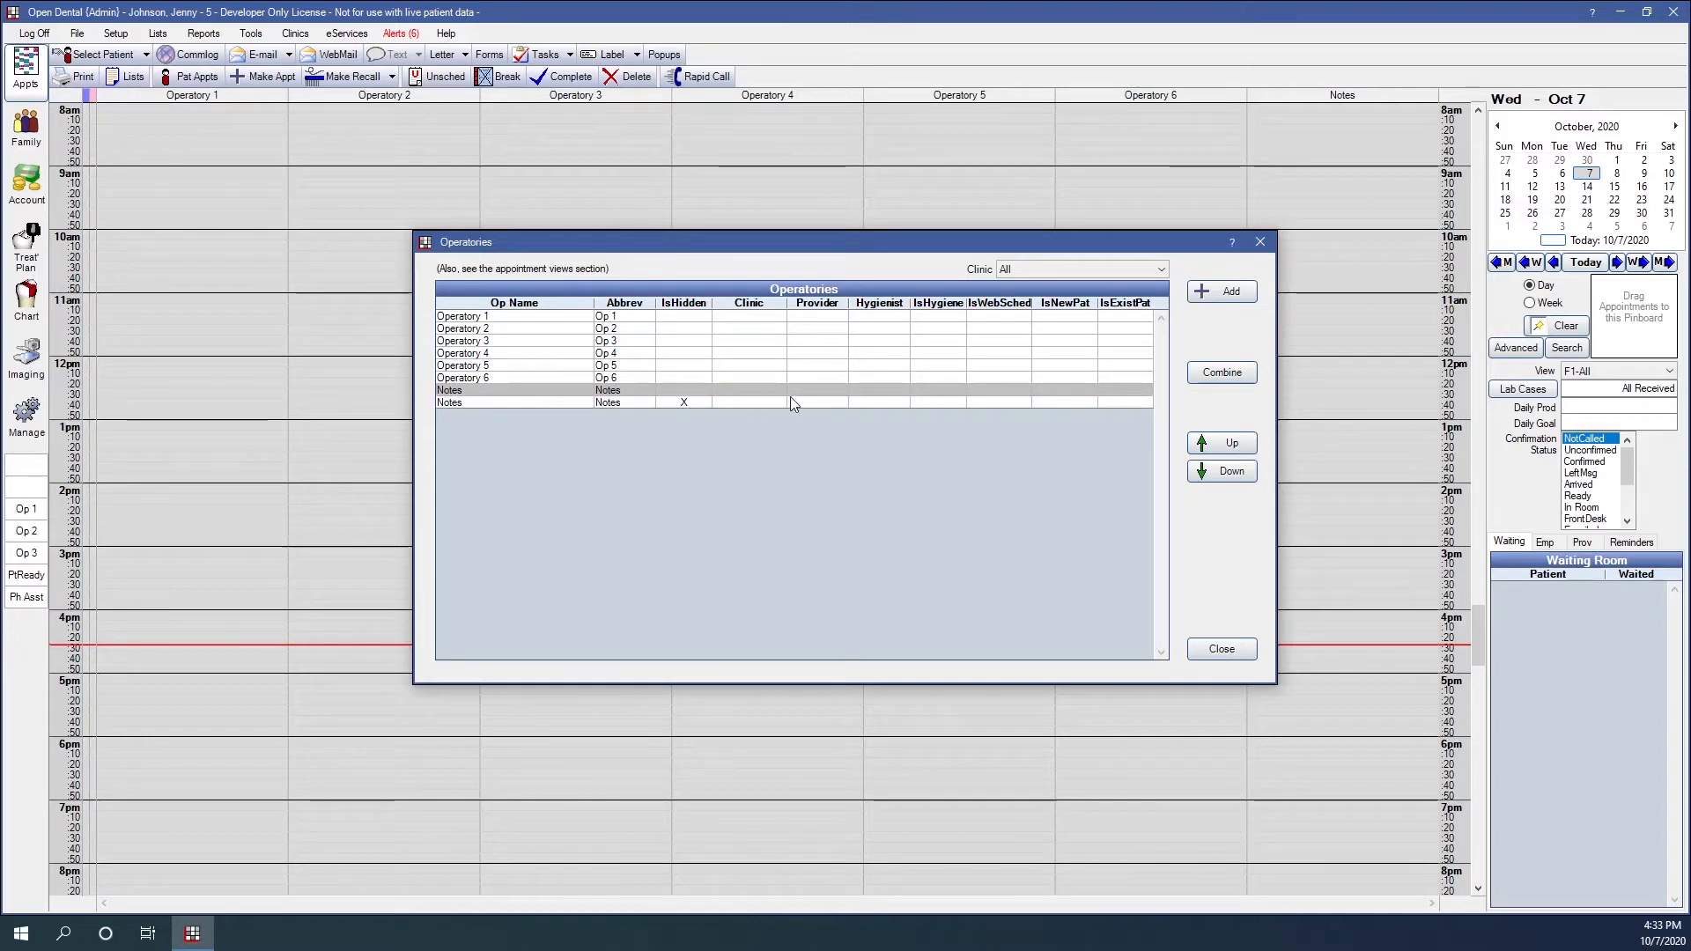
click(1222, 443)
click(1221, 443)
click(1222, 443)
click(1222, 443)
click(1221, 443)
click(1222, 443)
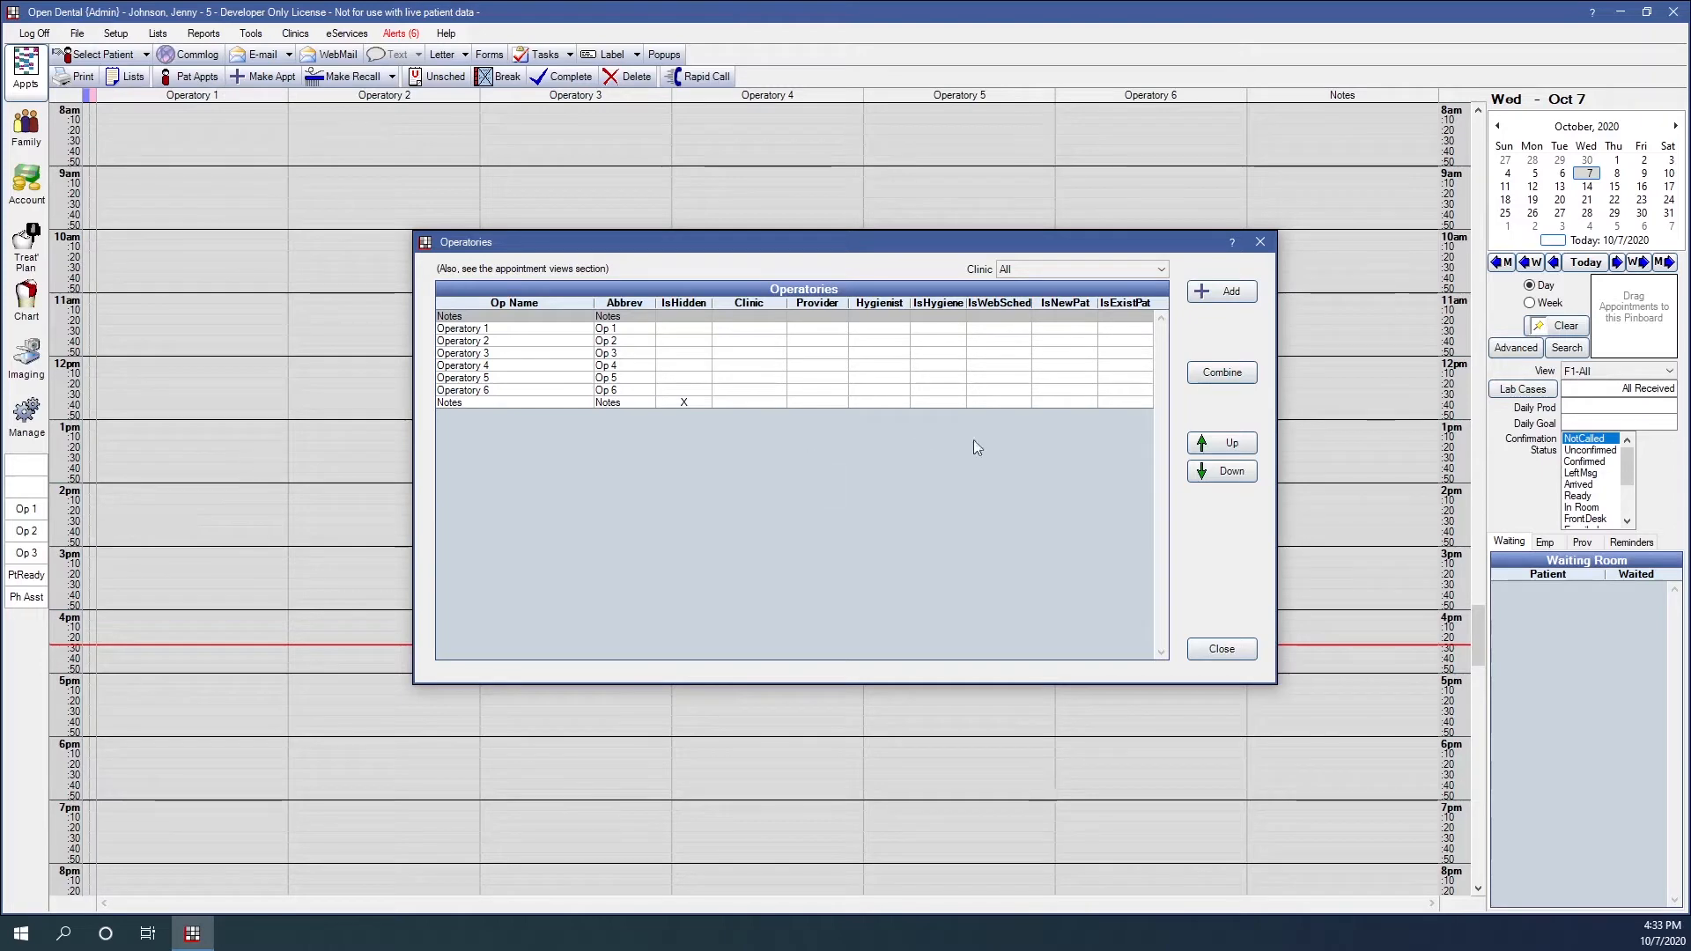
Move the Notes operatory back down to just below Operatory 6.
click(1218, 473)
click(1218, 473)
click(1218, 473)
click(1218, 473)
click(1218, 473)
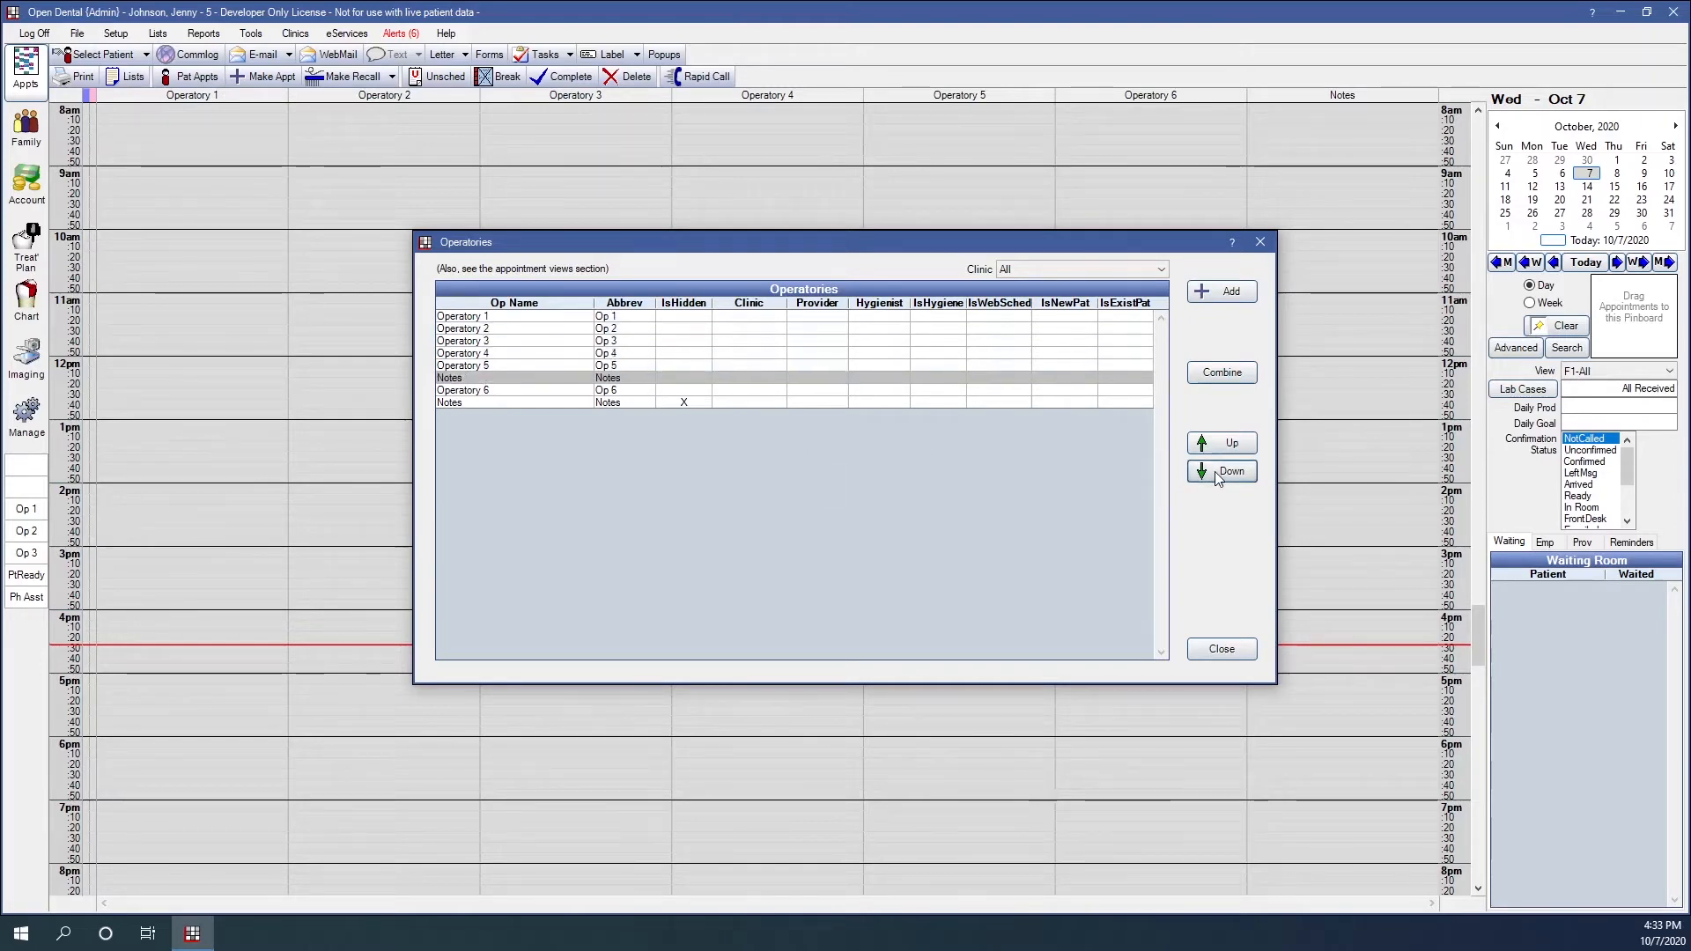
click(1218, 473)
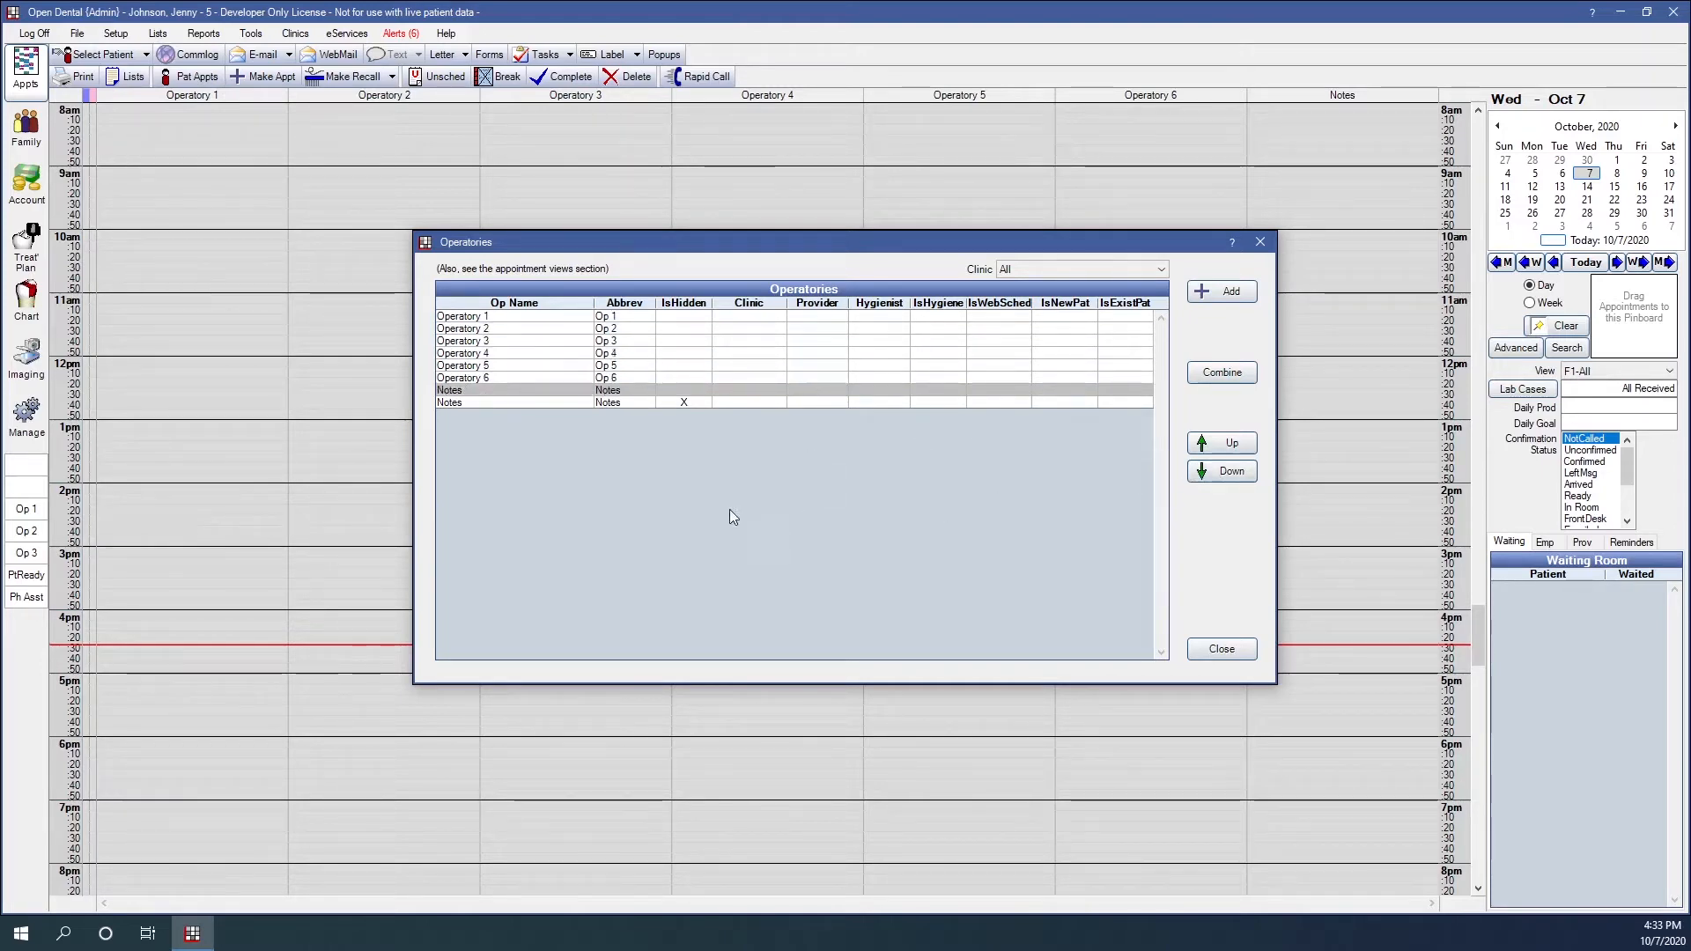
Rename Operatory 1 to the provider's title and surname followed by "Prospective", and move the edit dialog off the operatory list.
double_click(528, 316)
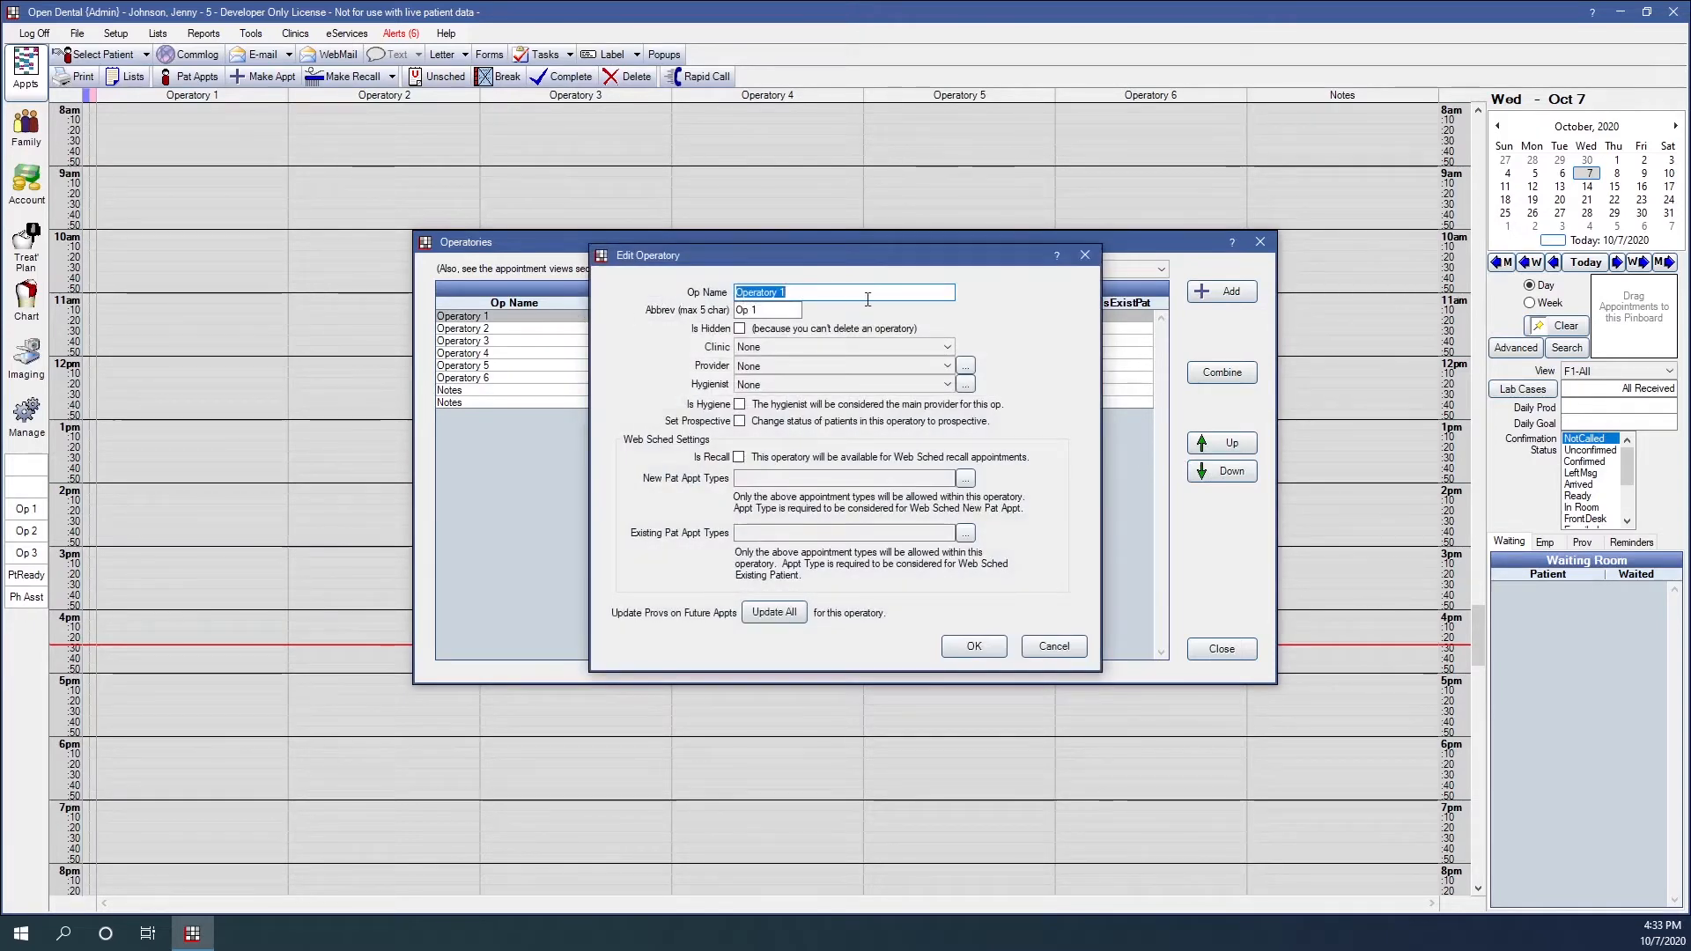
text(Dr. Lex)
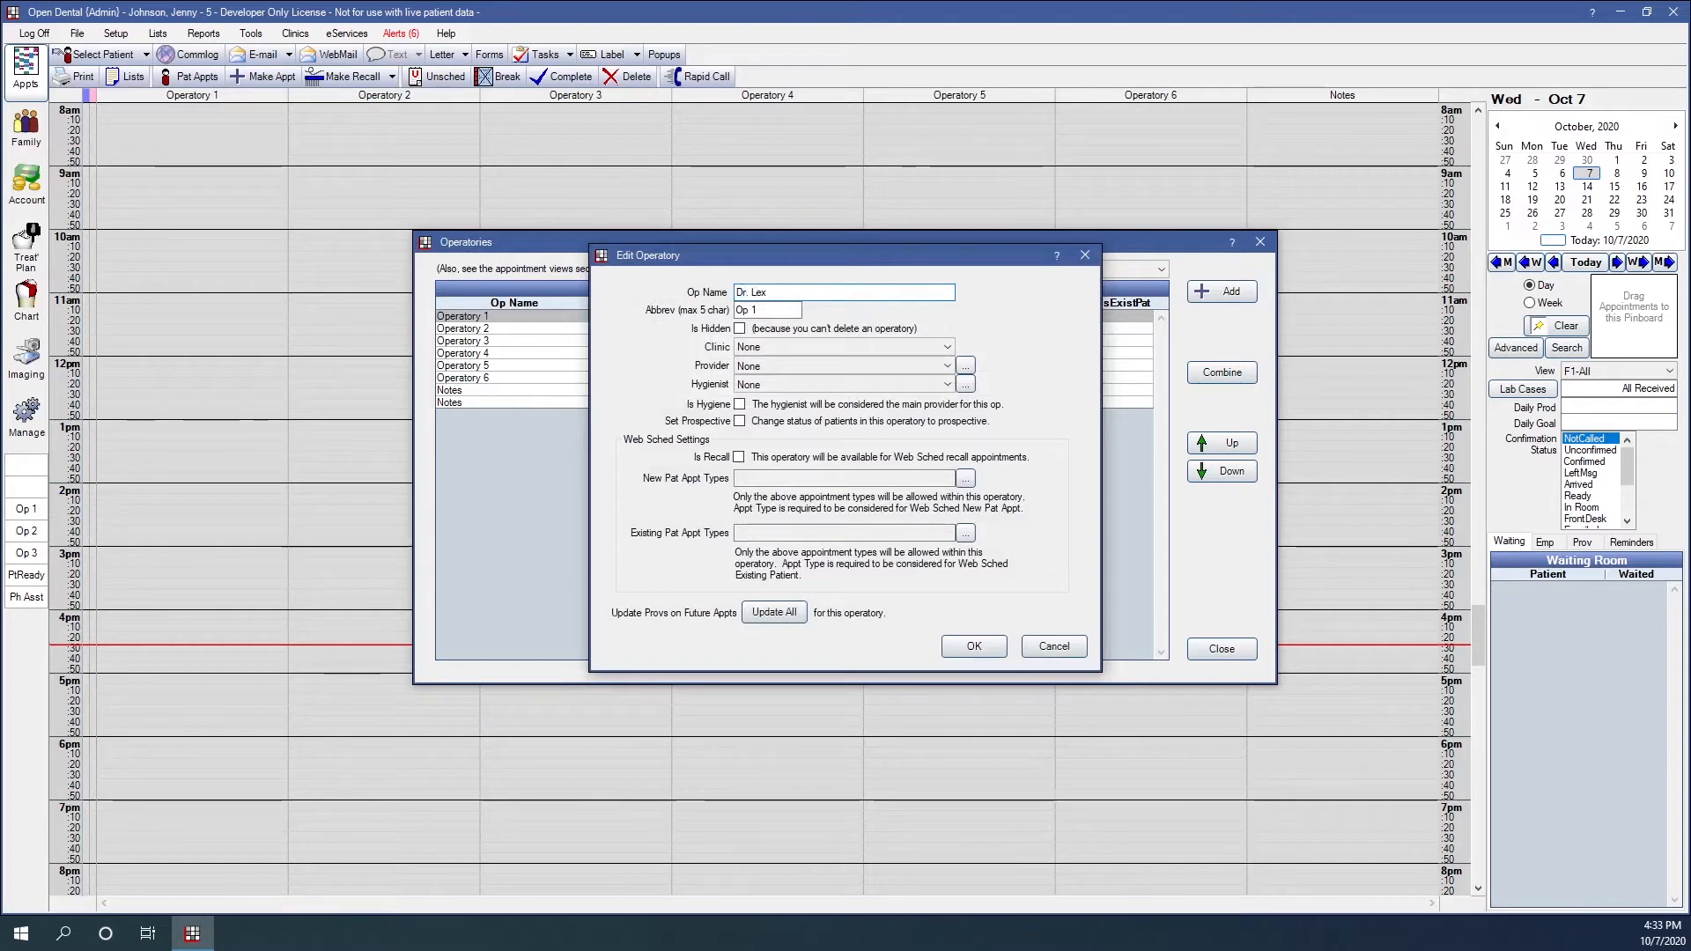
text( P)
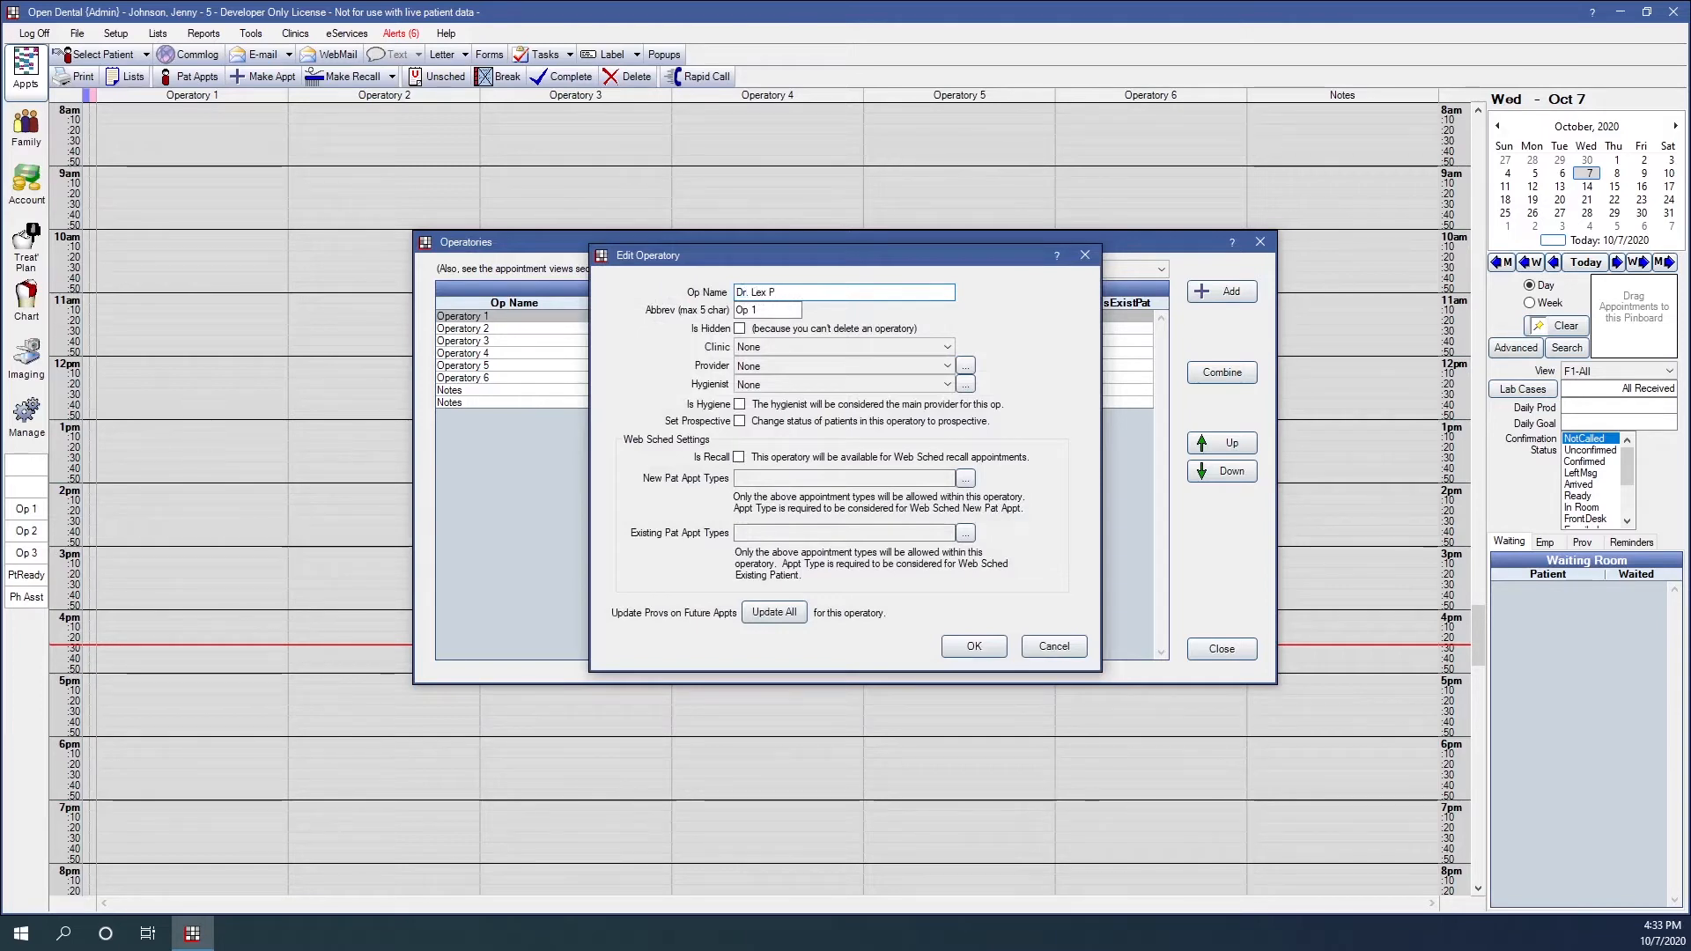
text(rospective)
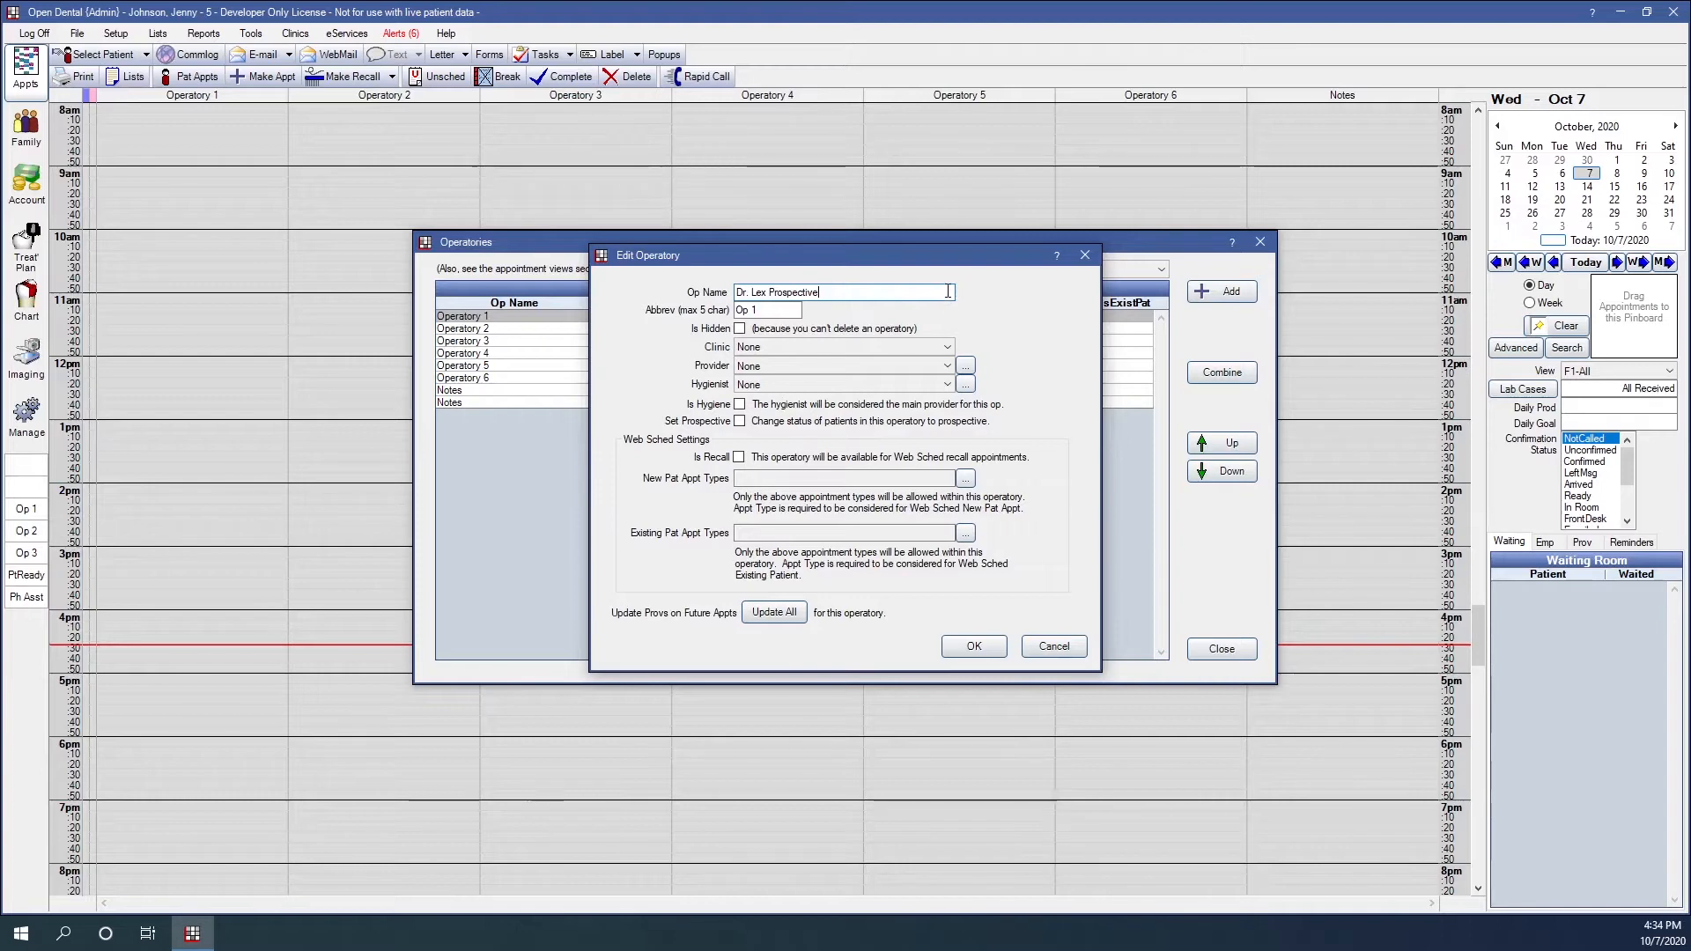
click(794, 309)
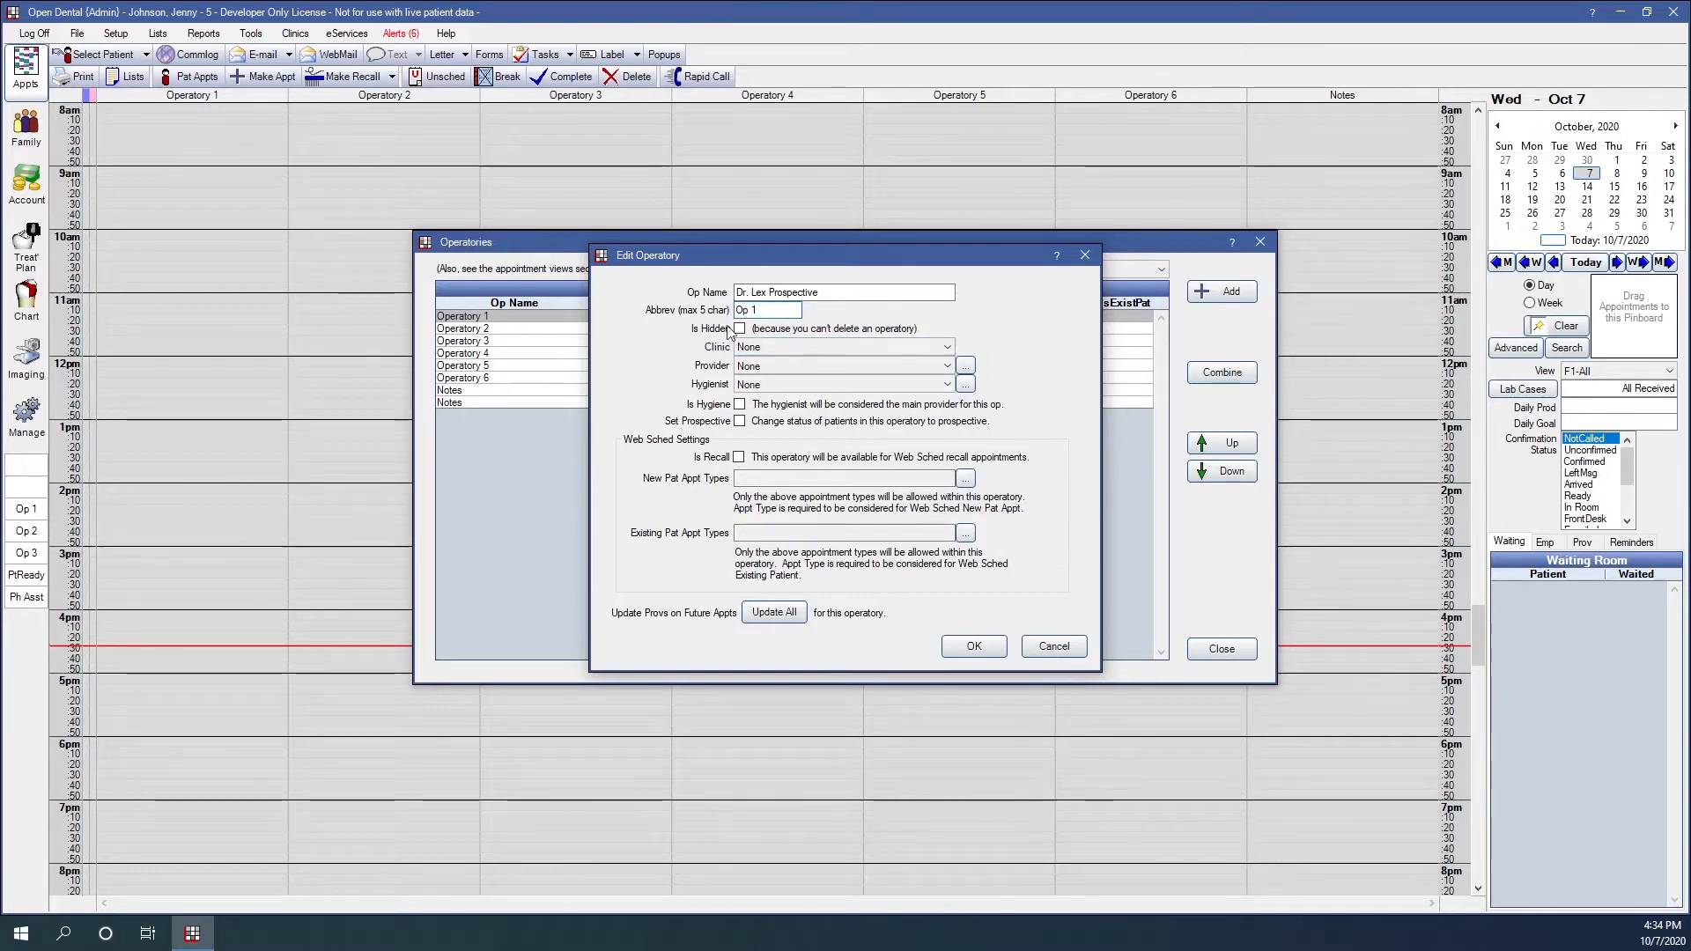
drag(679, 267, 885, 270)
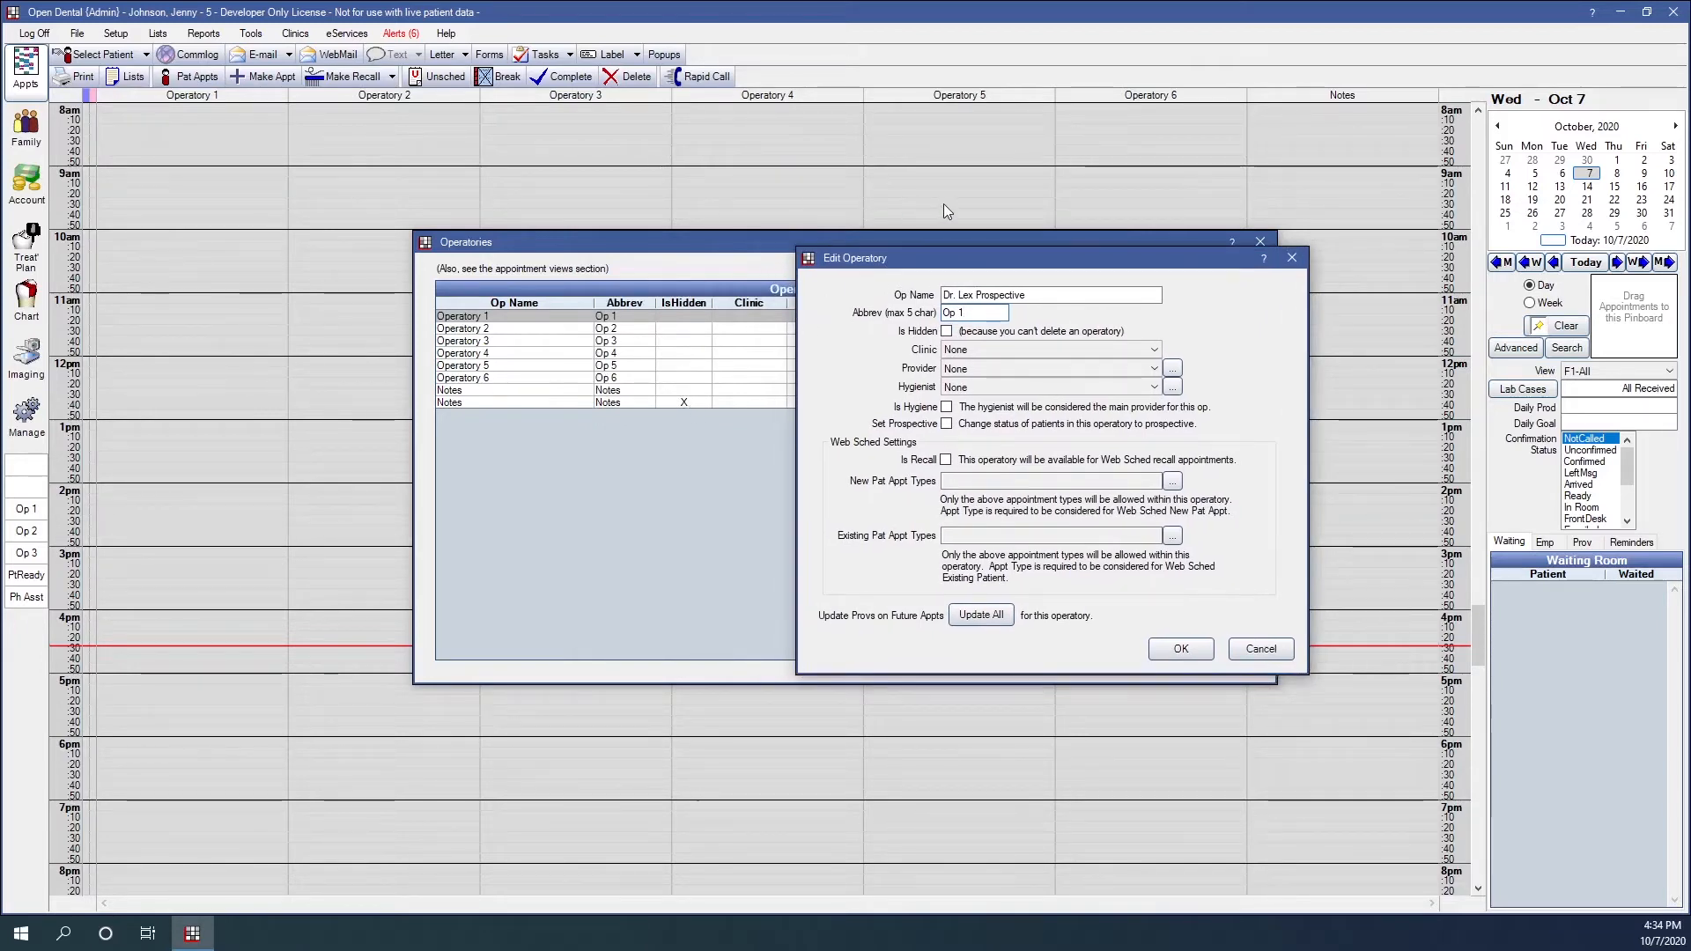
Assign the Op 1 operatory to clinic ODC with the first listed doctor as provider, and enable Set Prospective.
drag(919, 267, 692, 272)
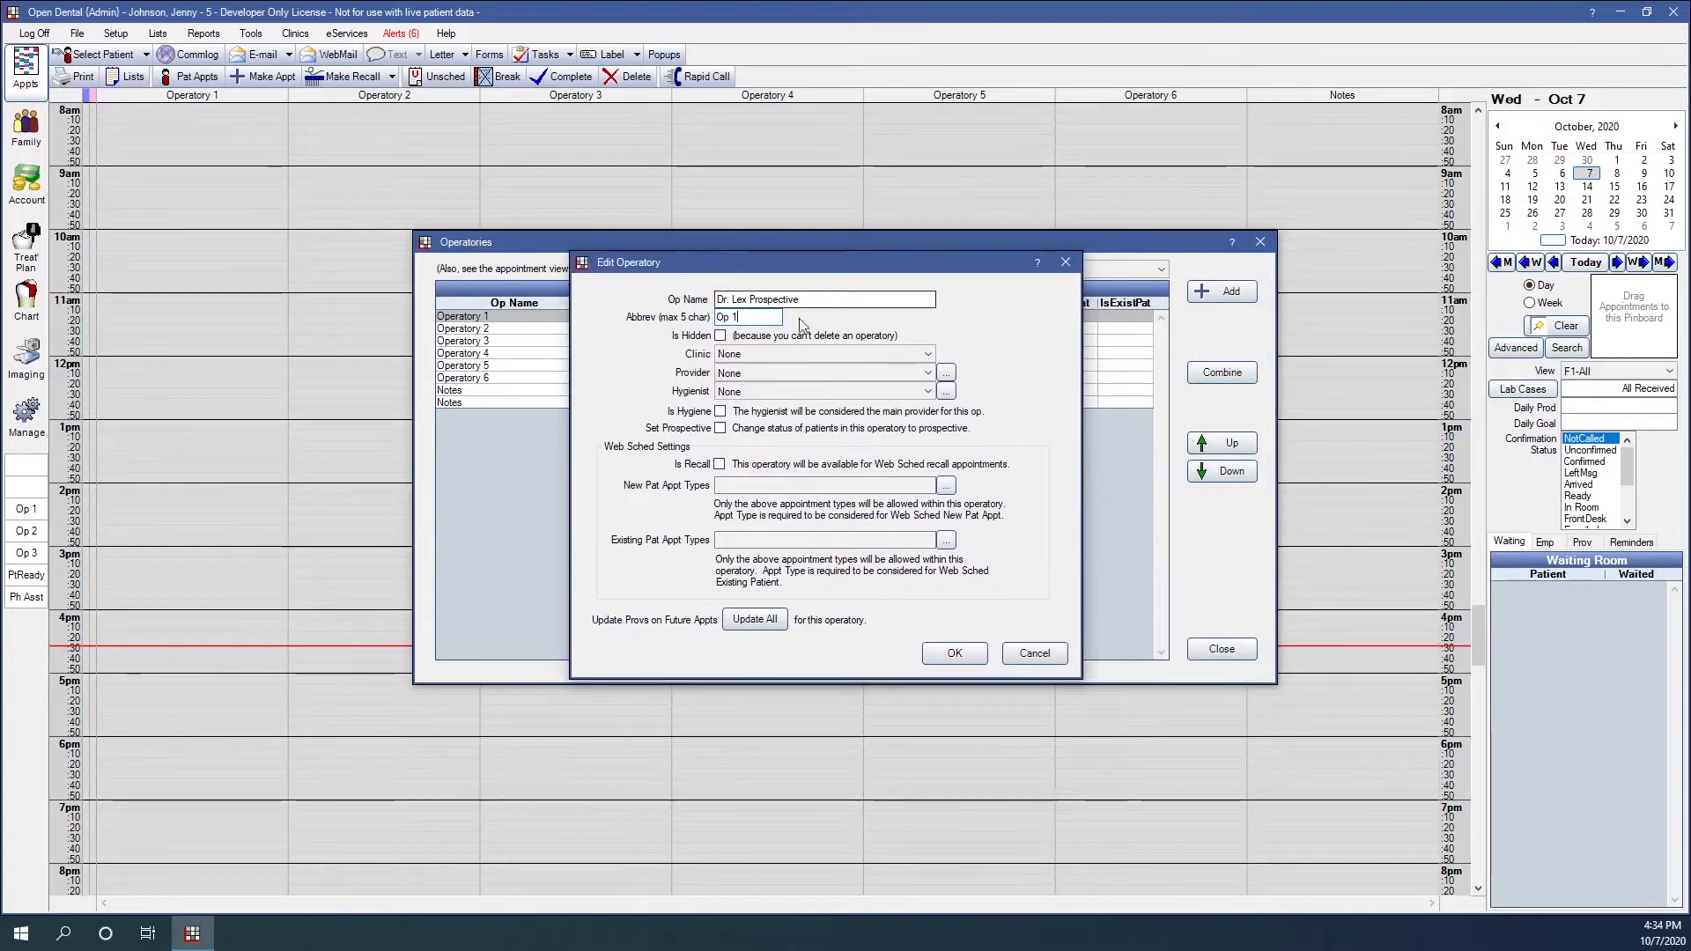
click(785, 354)
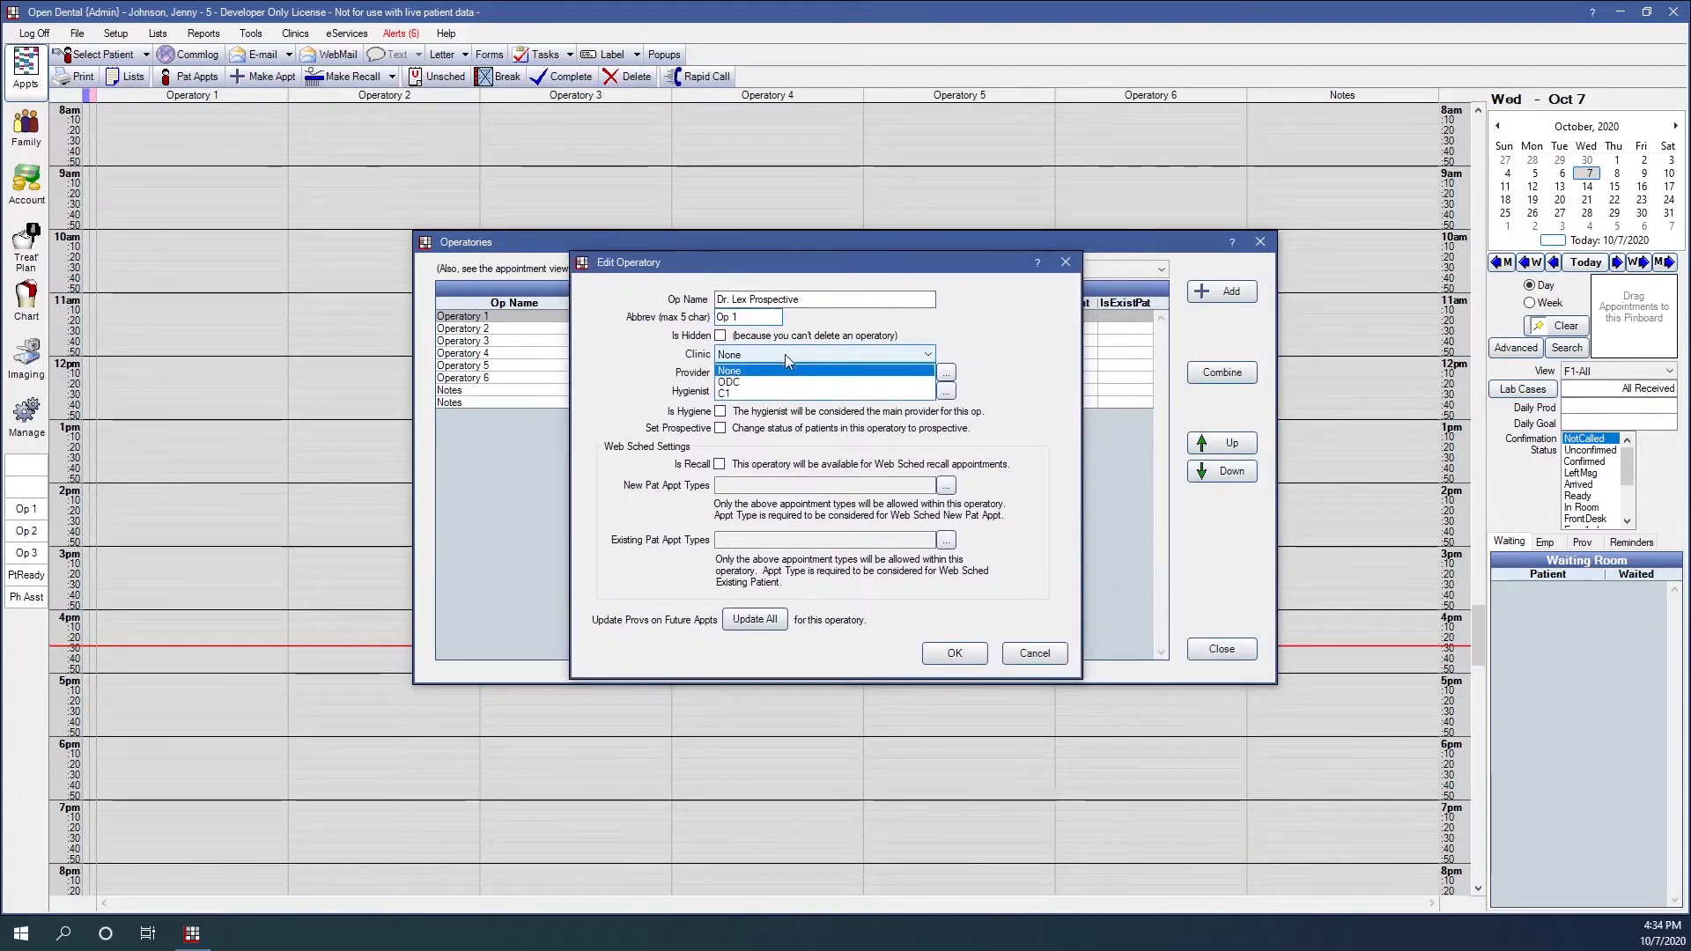
click(744, 383)
click(741, 374)
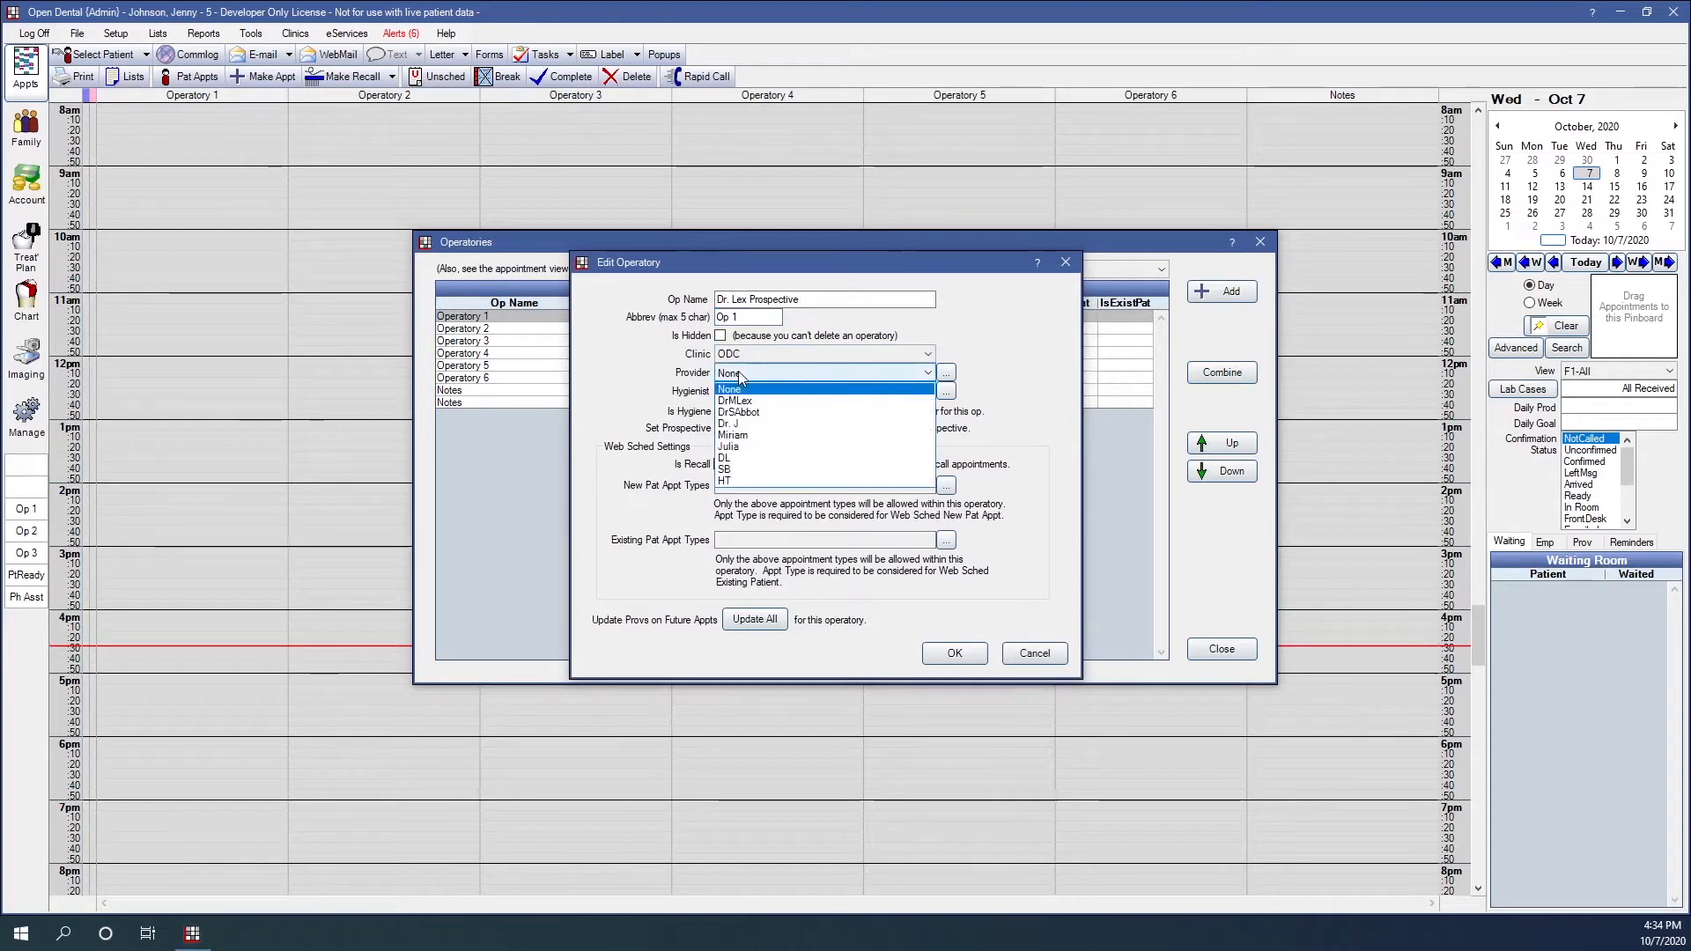
click(742, 401)
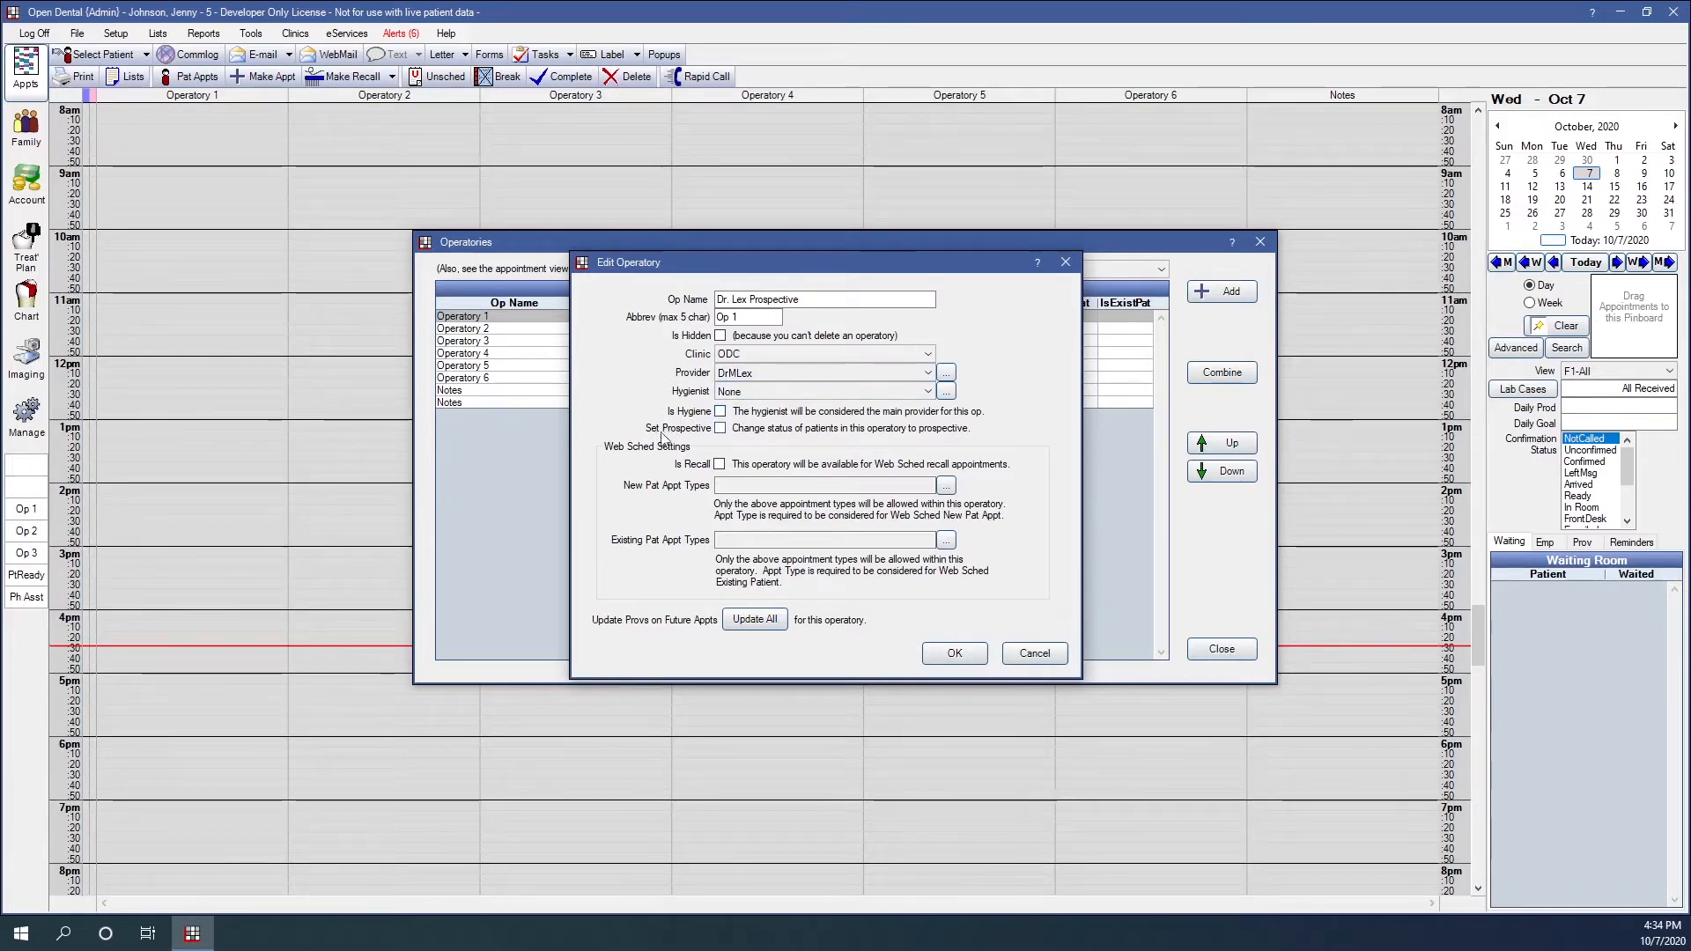
click(721, 429)
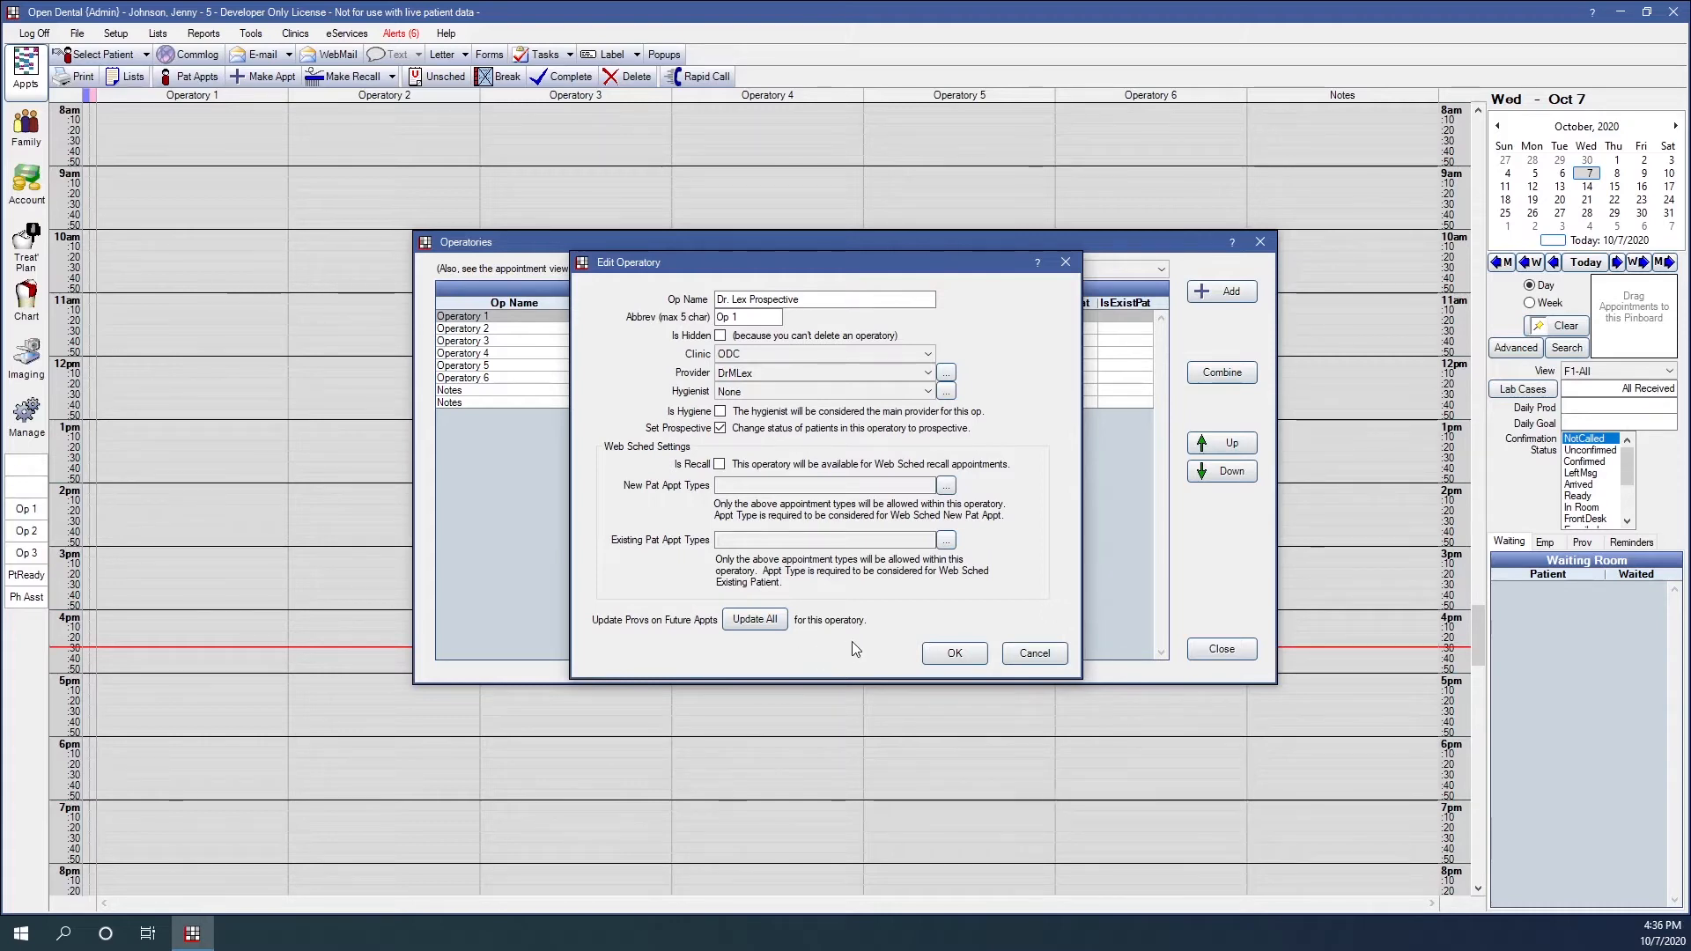
click(955, 652)
Rename Operatory 2 to the first listed doctor's title and surname, and assign it clinic ODC and that doctor as provider.
double_click(636, 333)
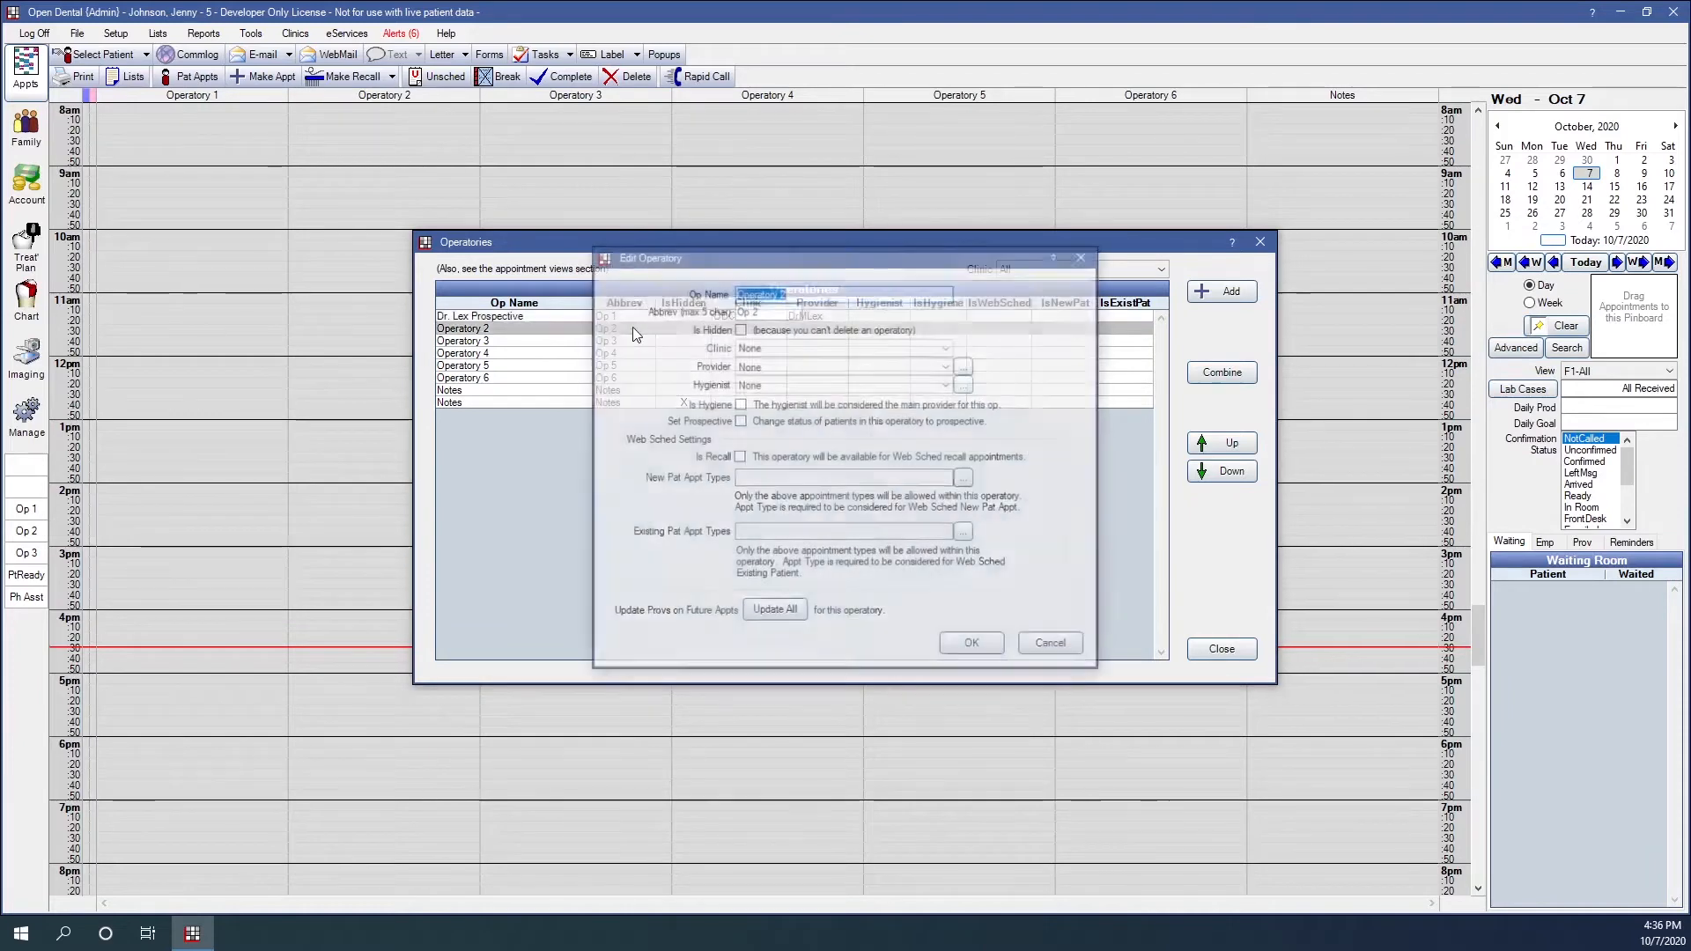
text(Dr. )
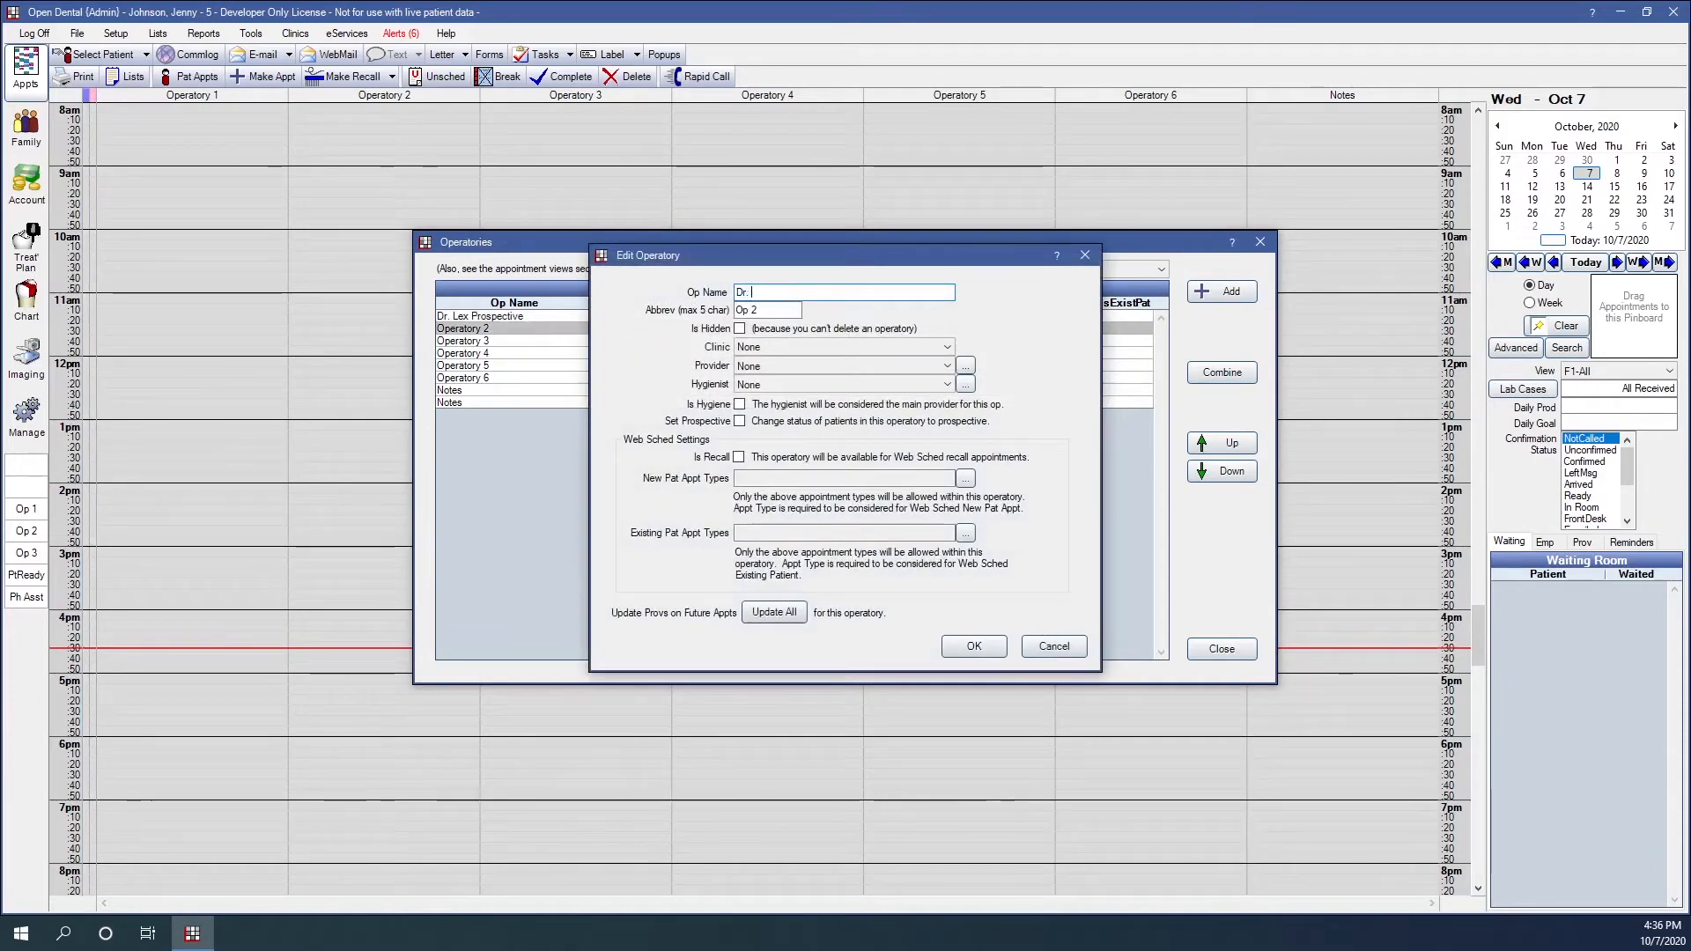
text(Lex)
click(782, 351)
click(768, 374)
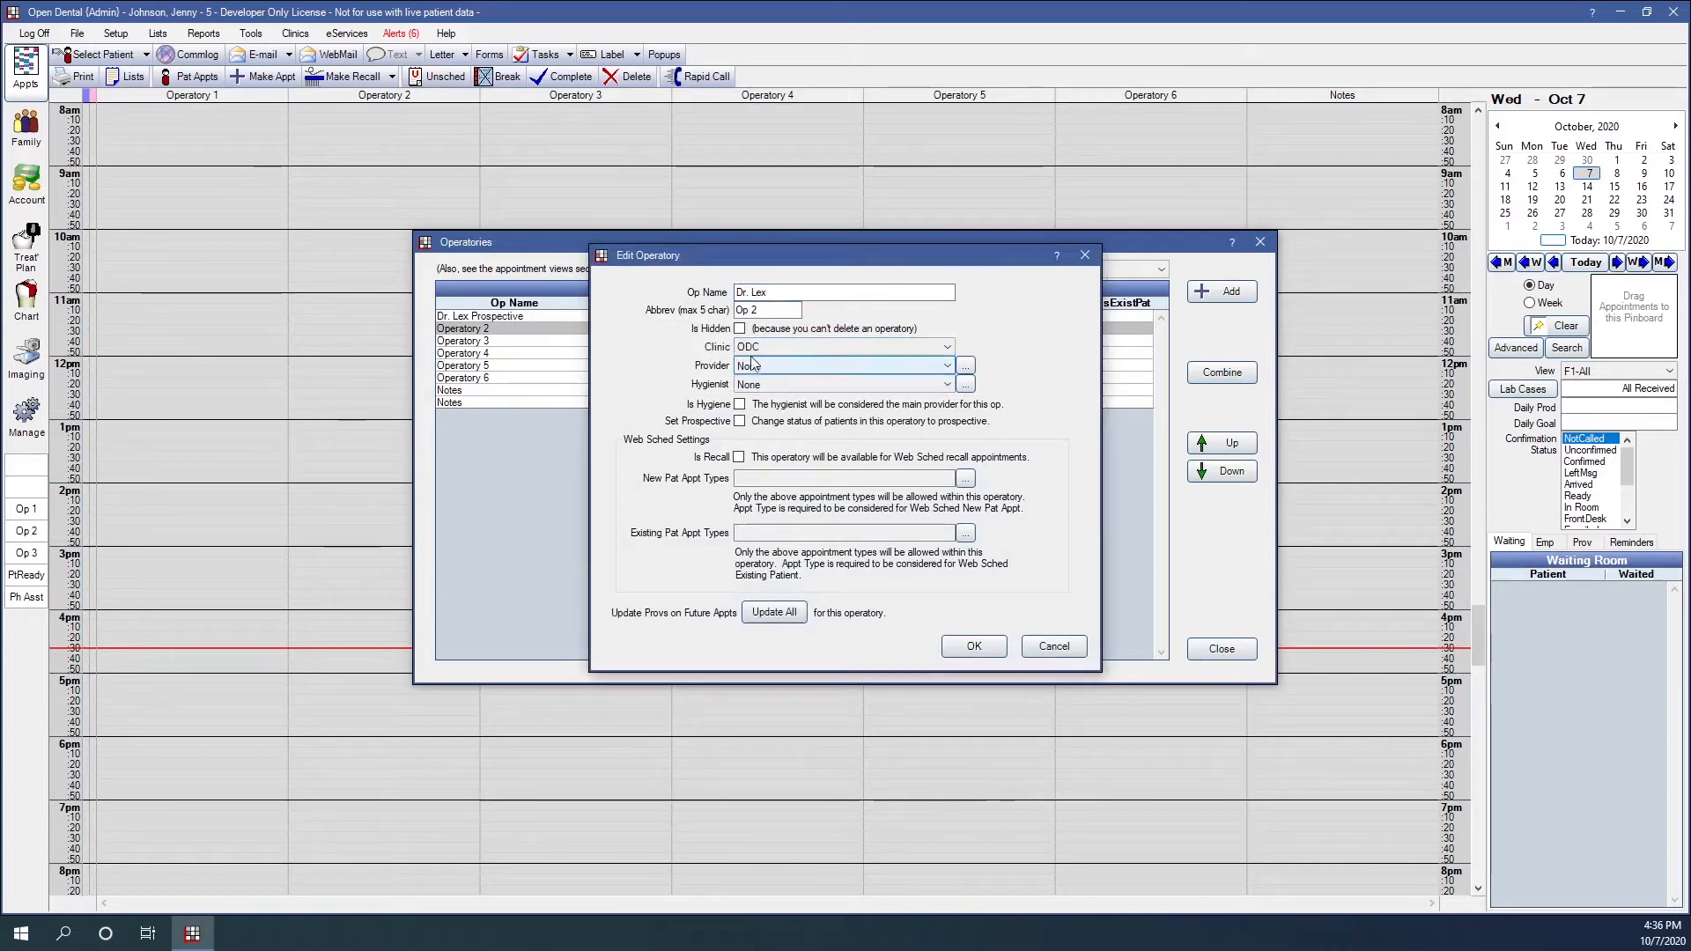
click(756, 366)
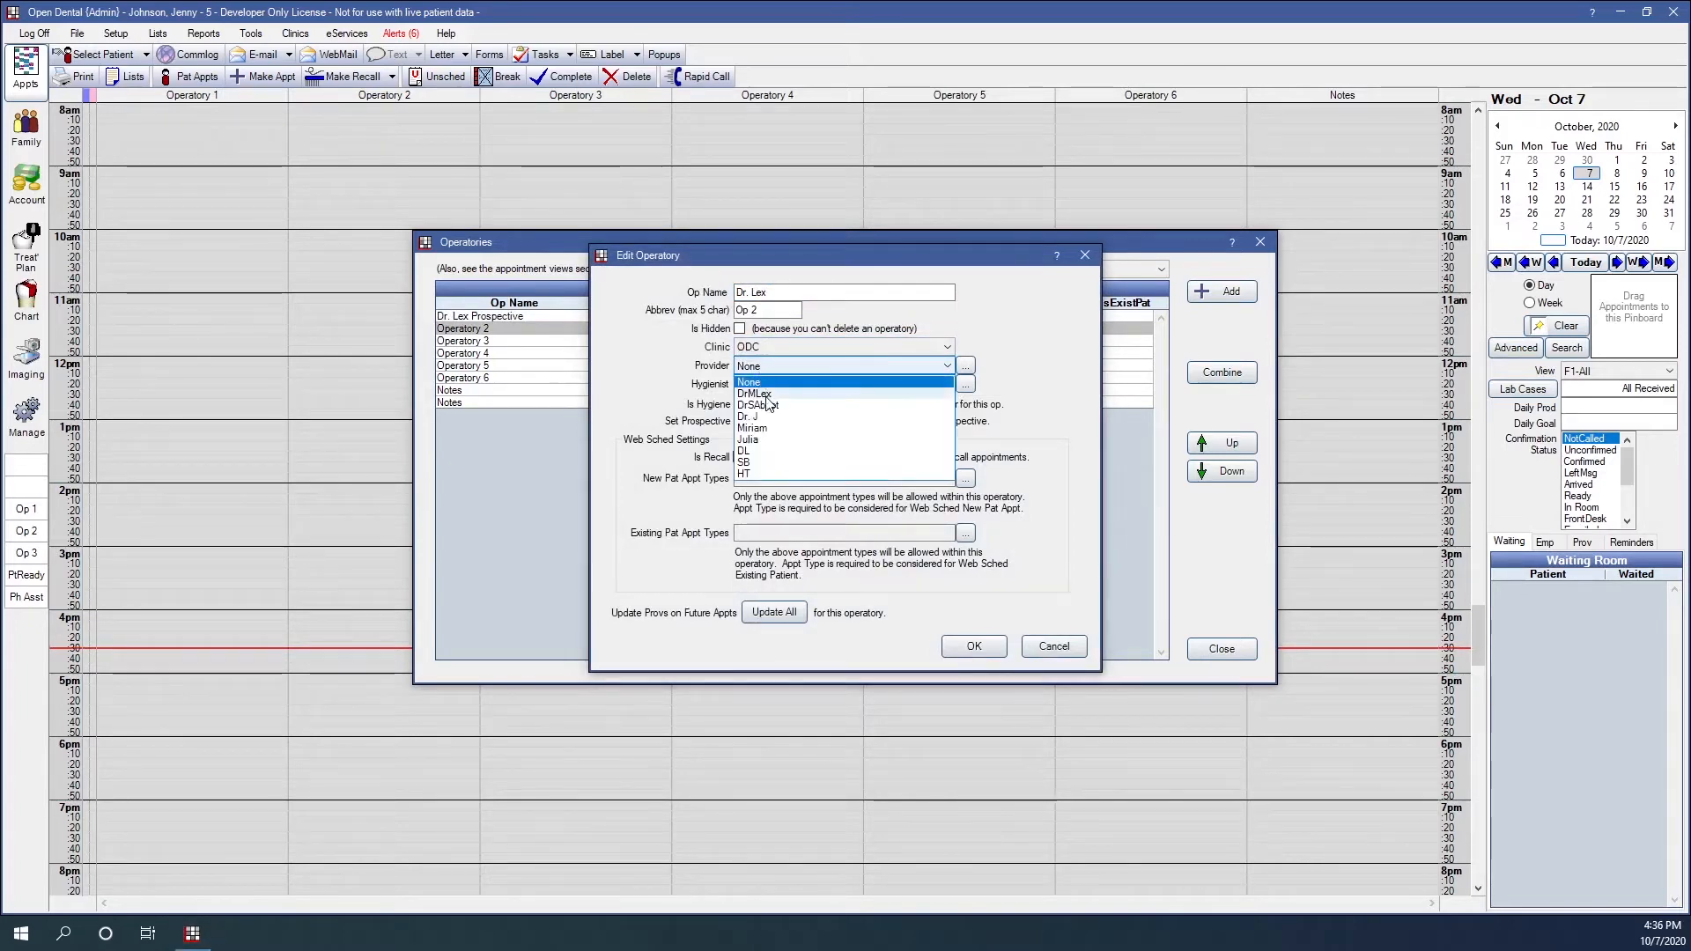
click(763, 395)
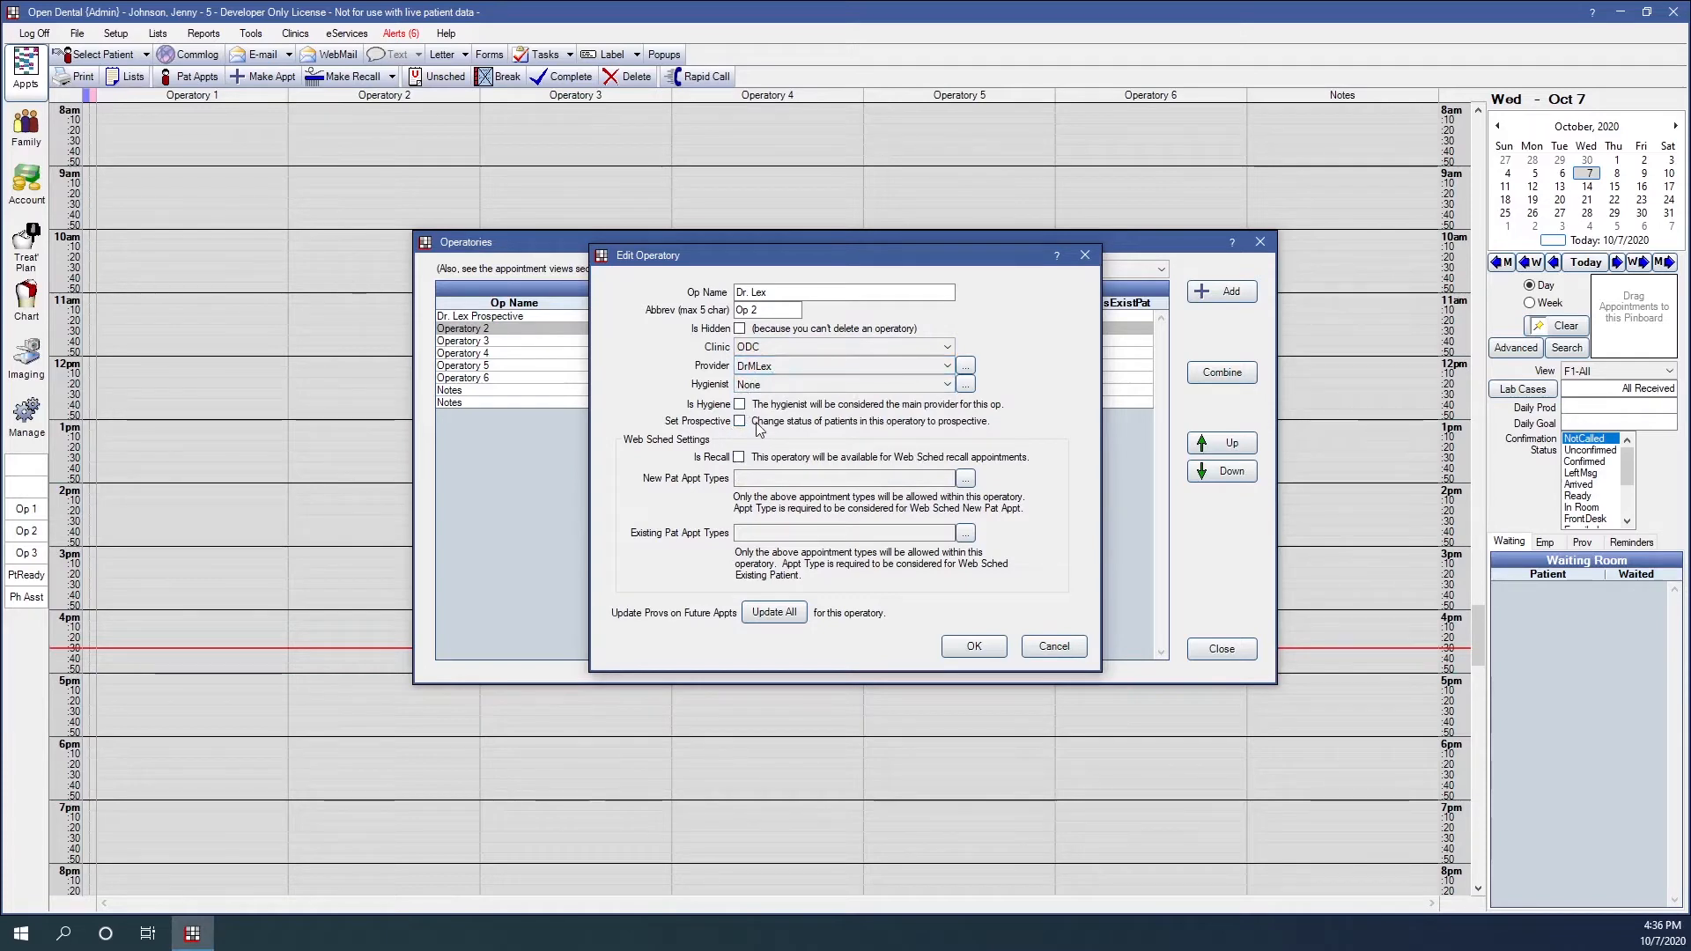
click(969, 644)
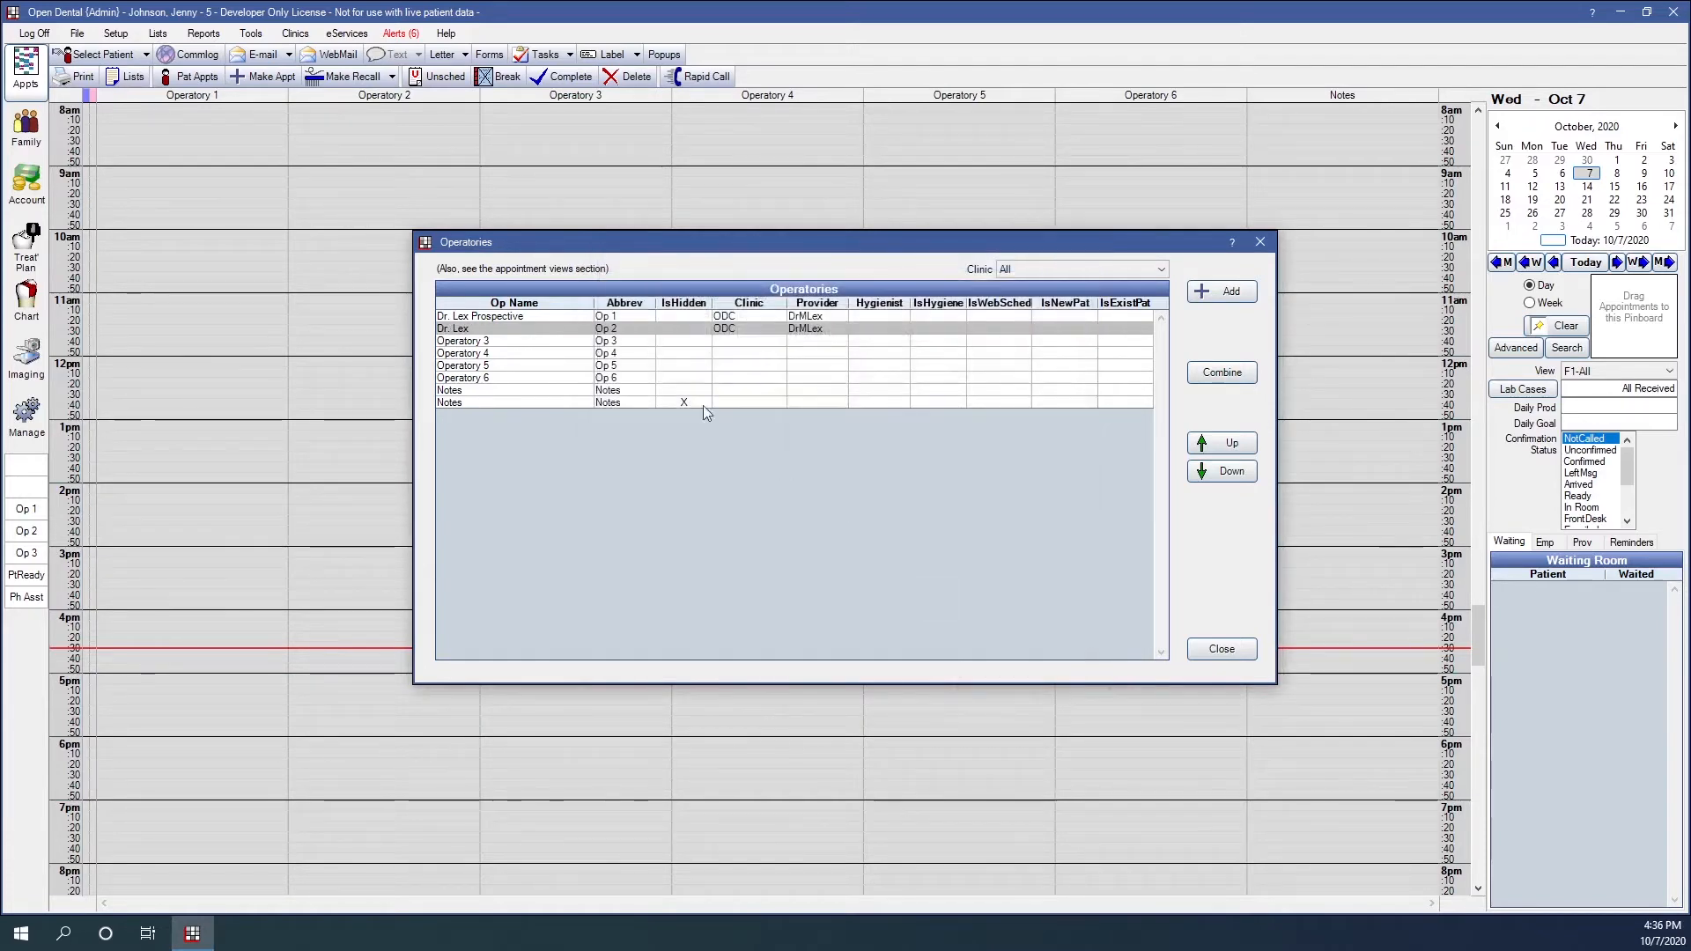
Rename Operatory 3 to the second listed doctor's title and surname, and assign it clinic ODC and that doctor as provider.
double_click(629, 340)
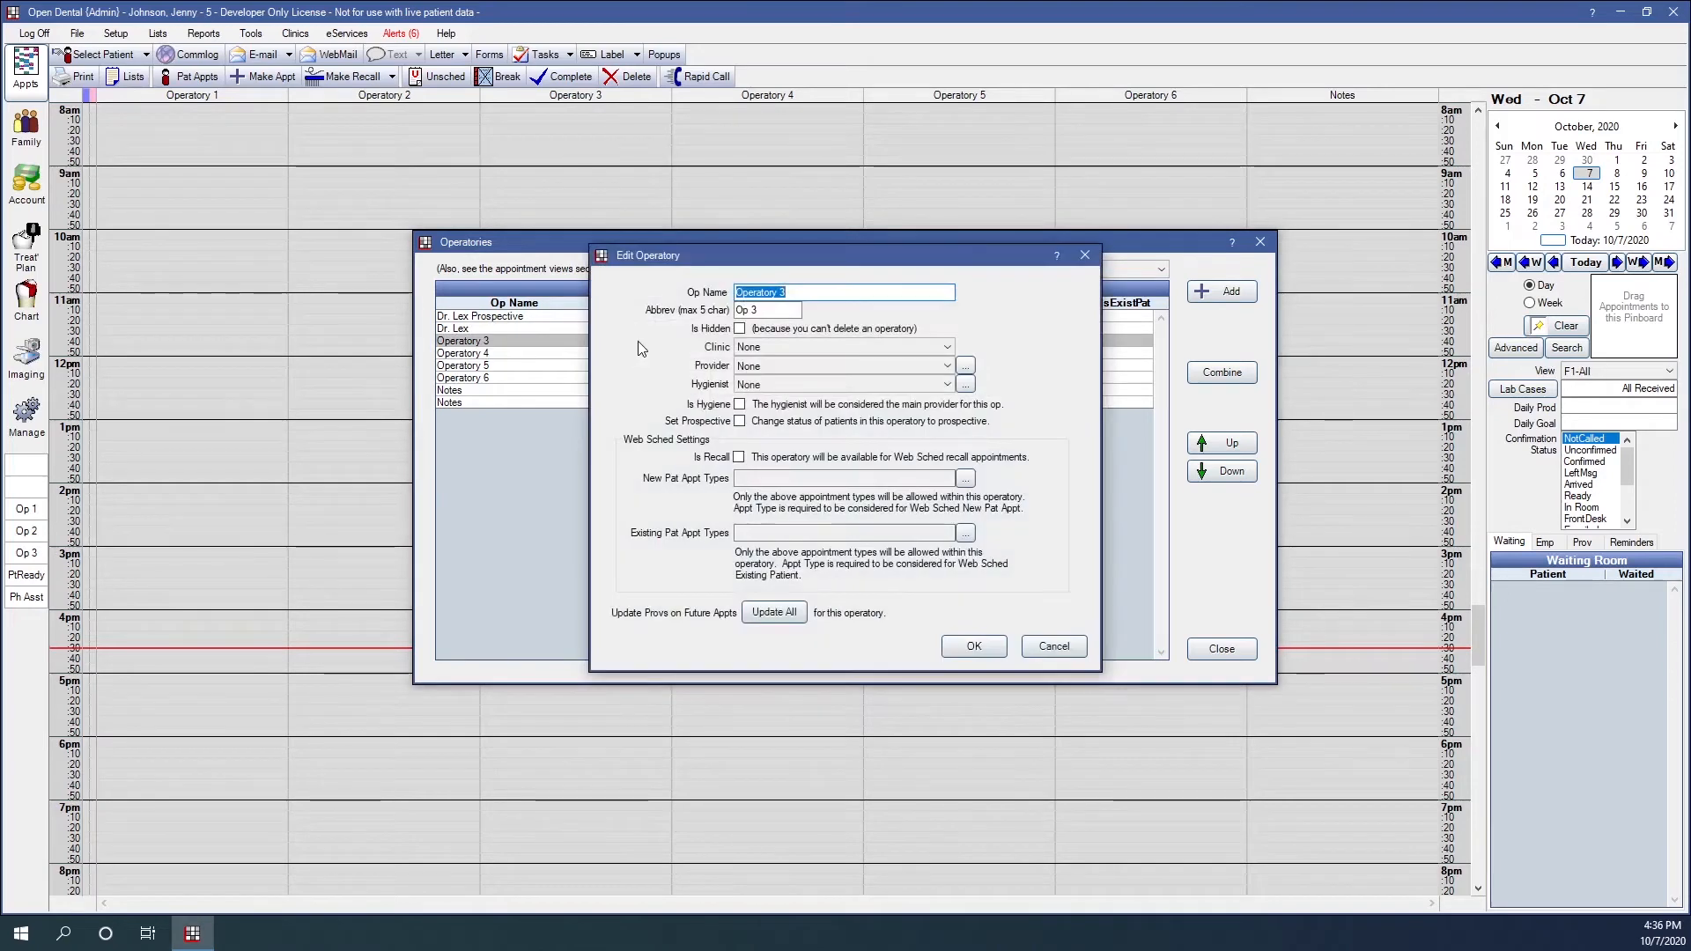
text(Dr. Abbot)
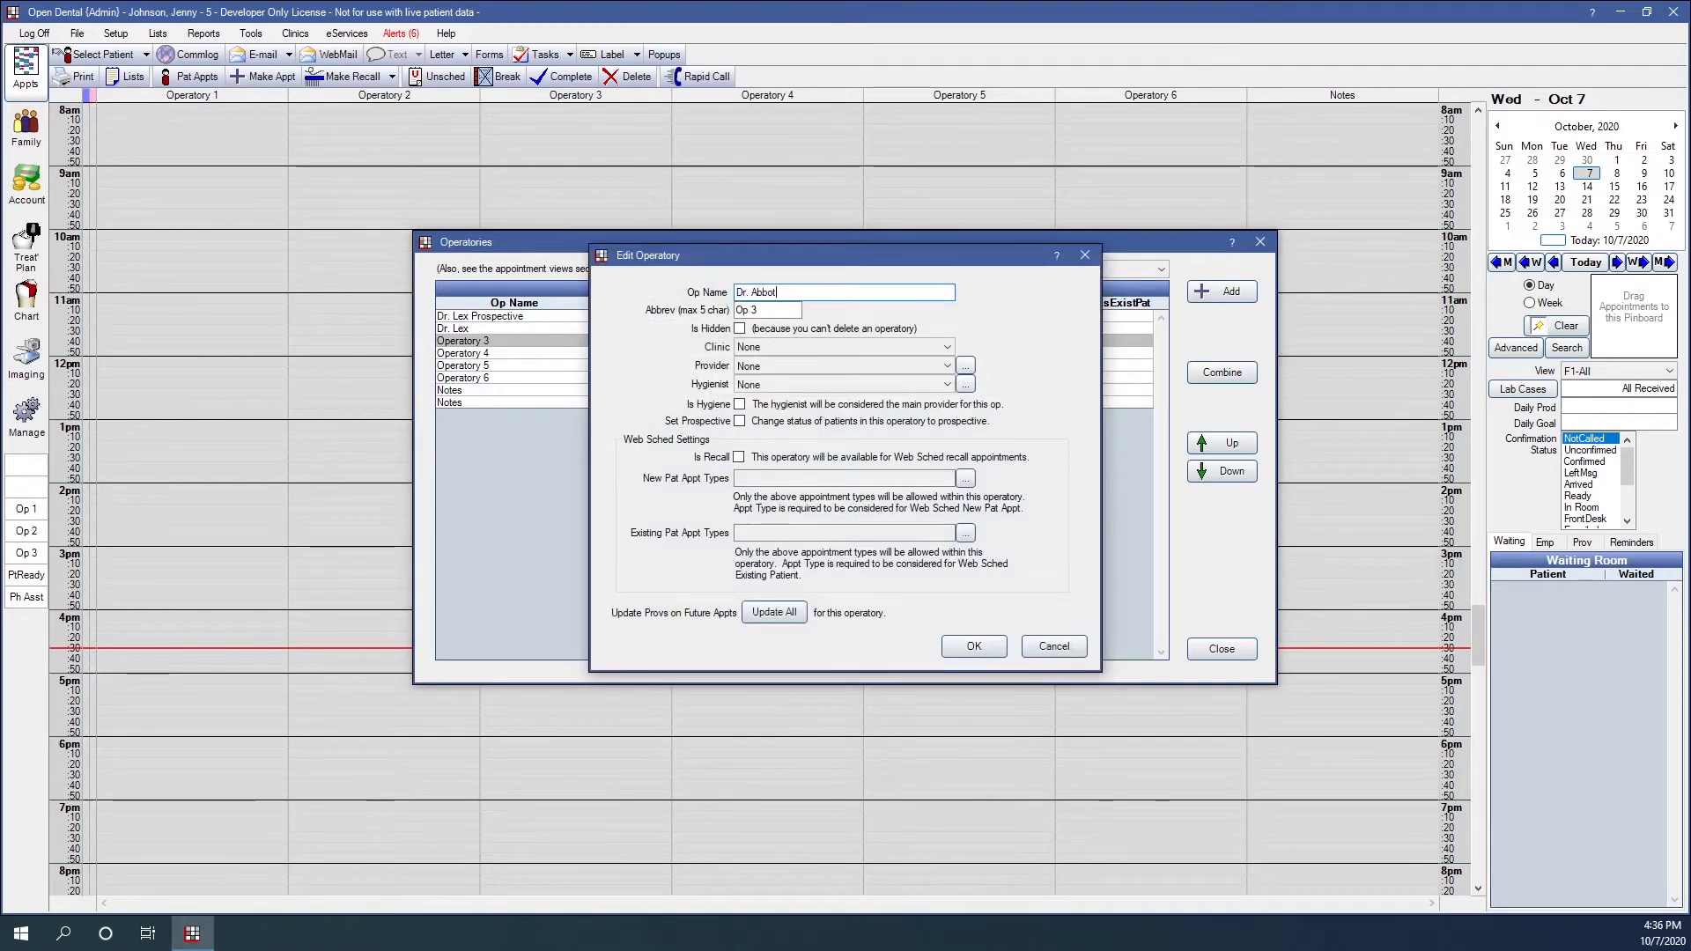
text(t)
click(813, 347)
click(803, 373)
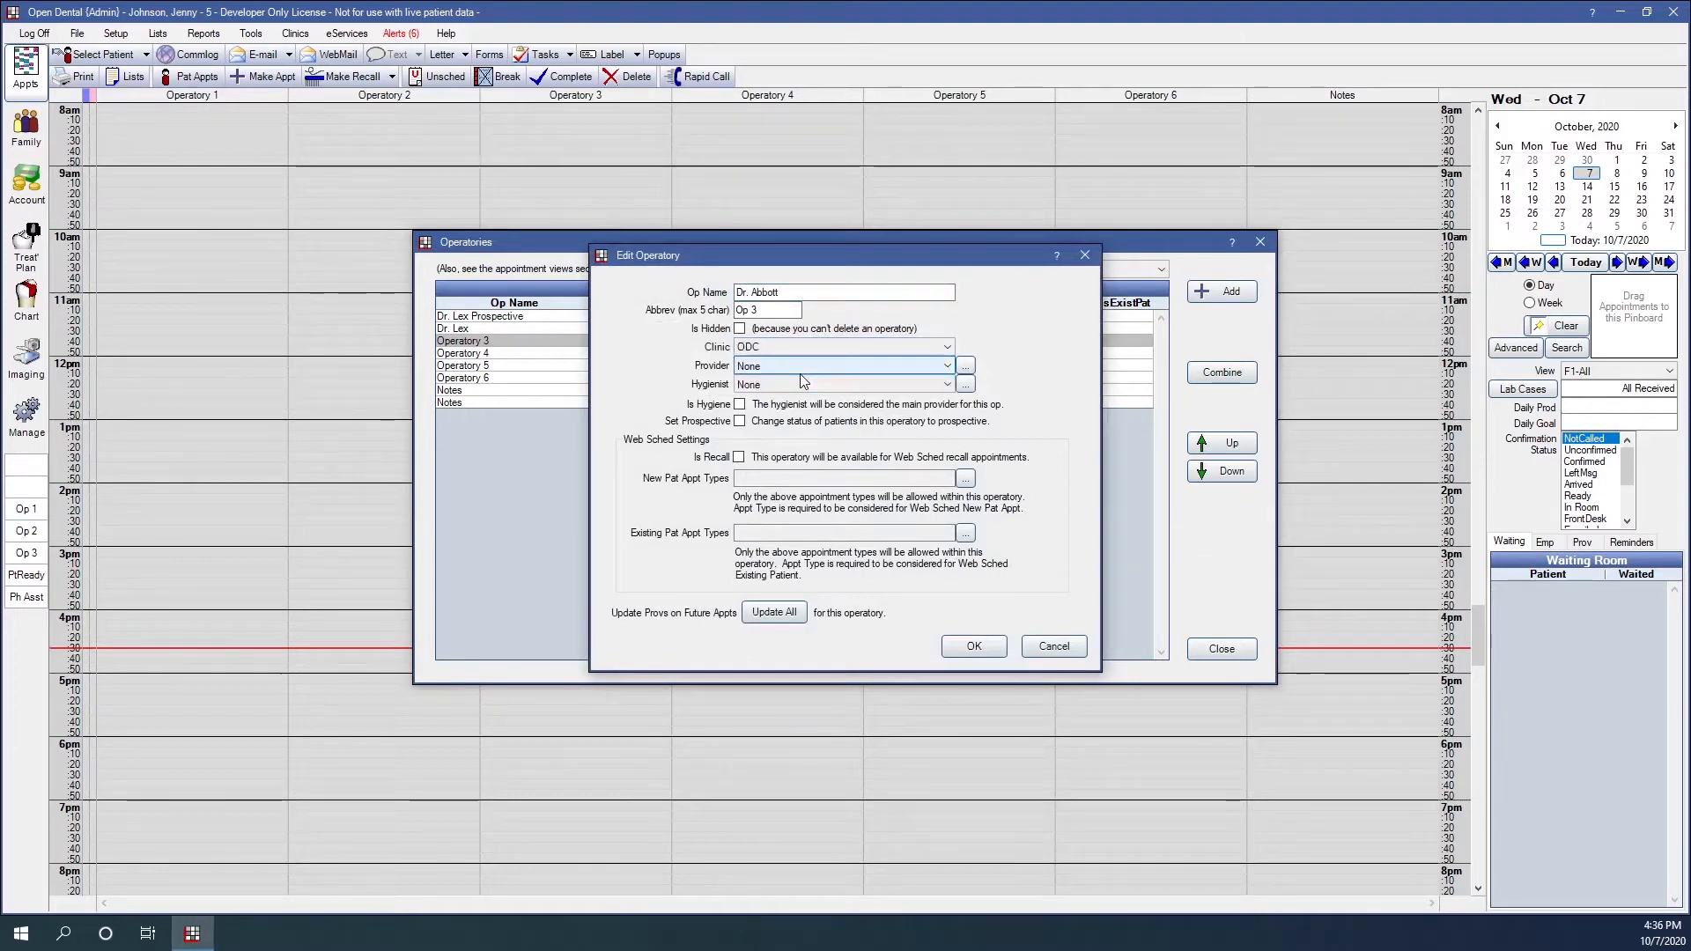
click(790, 366)
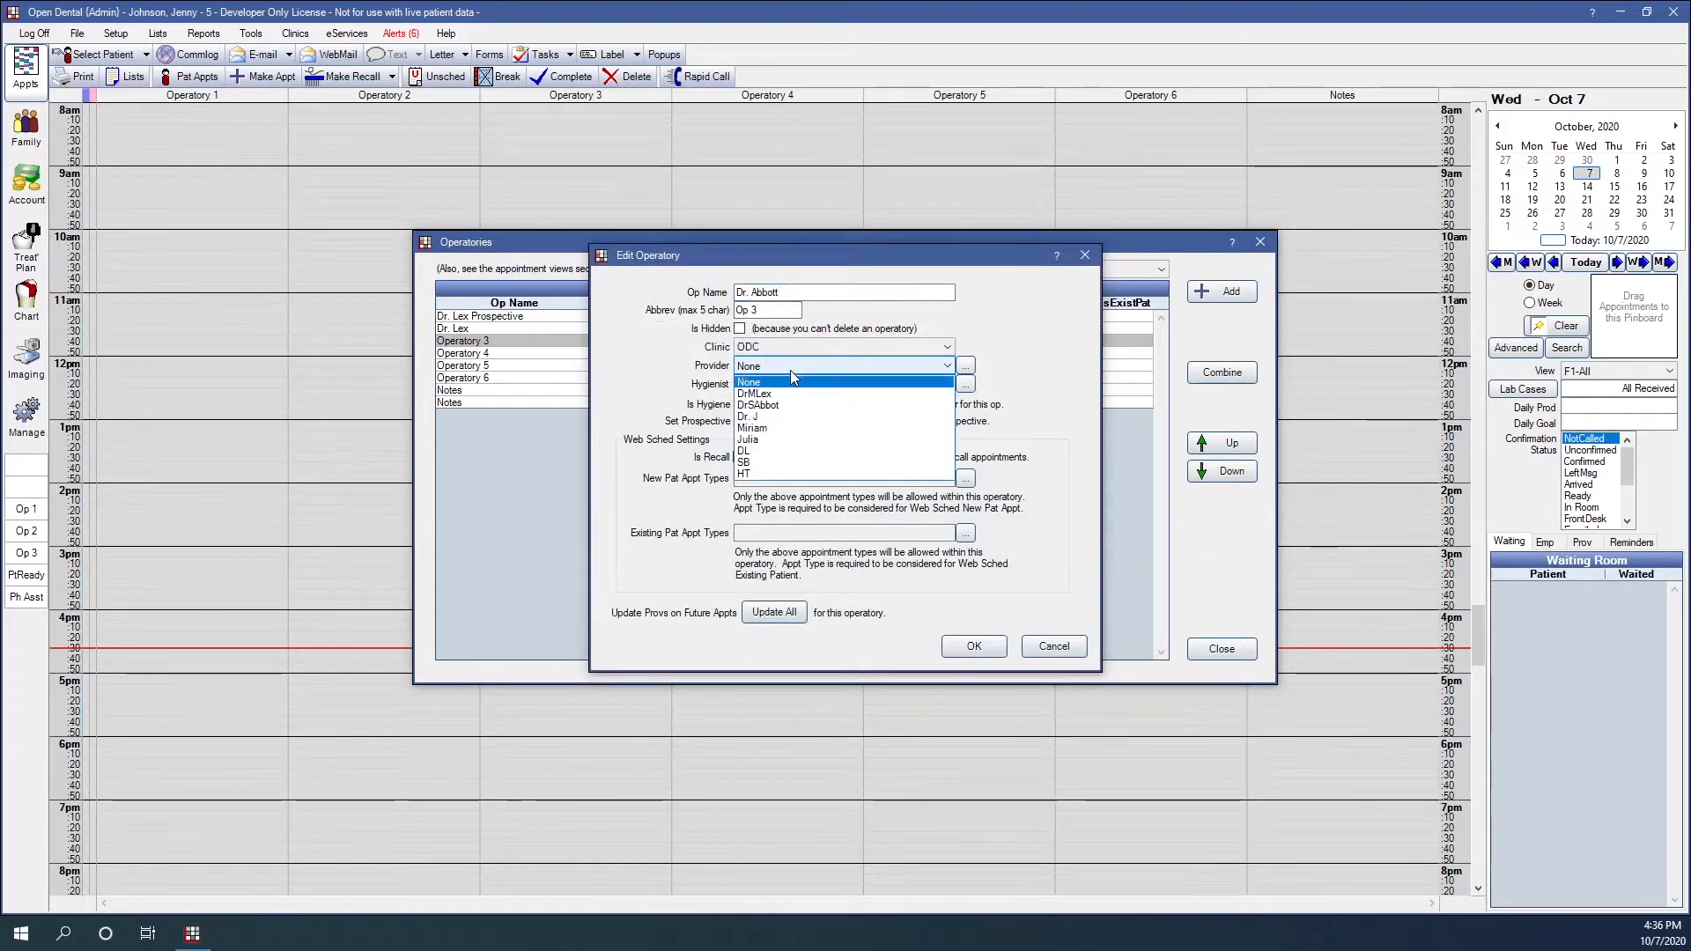
click(791, 406)
click(785, 293)
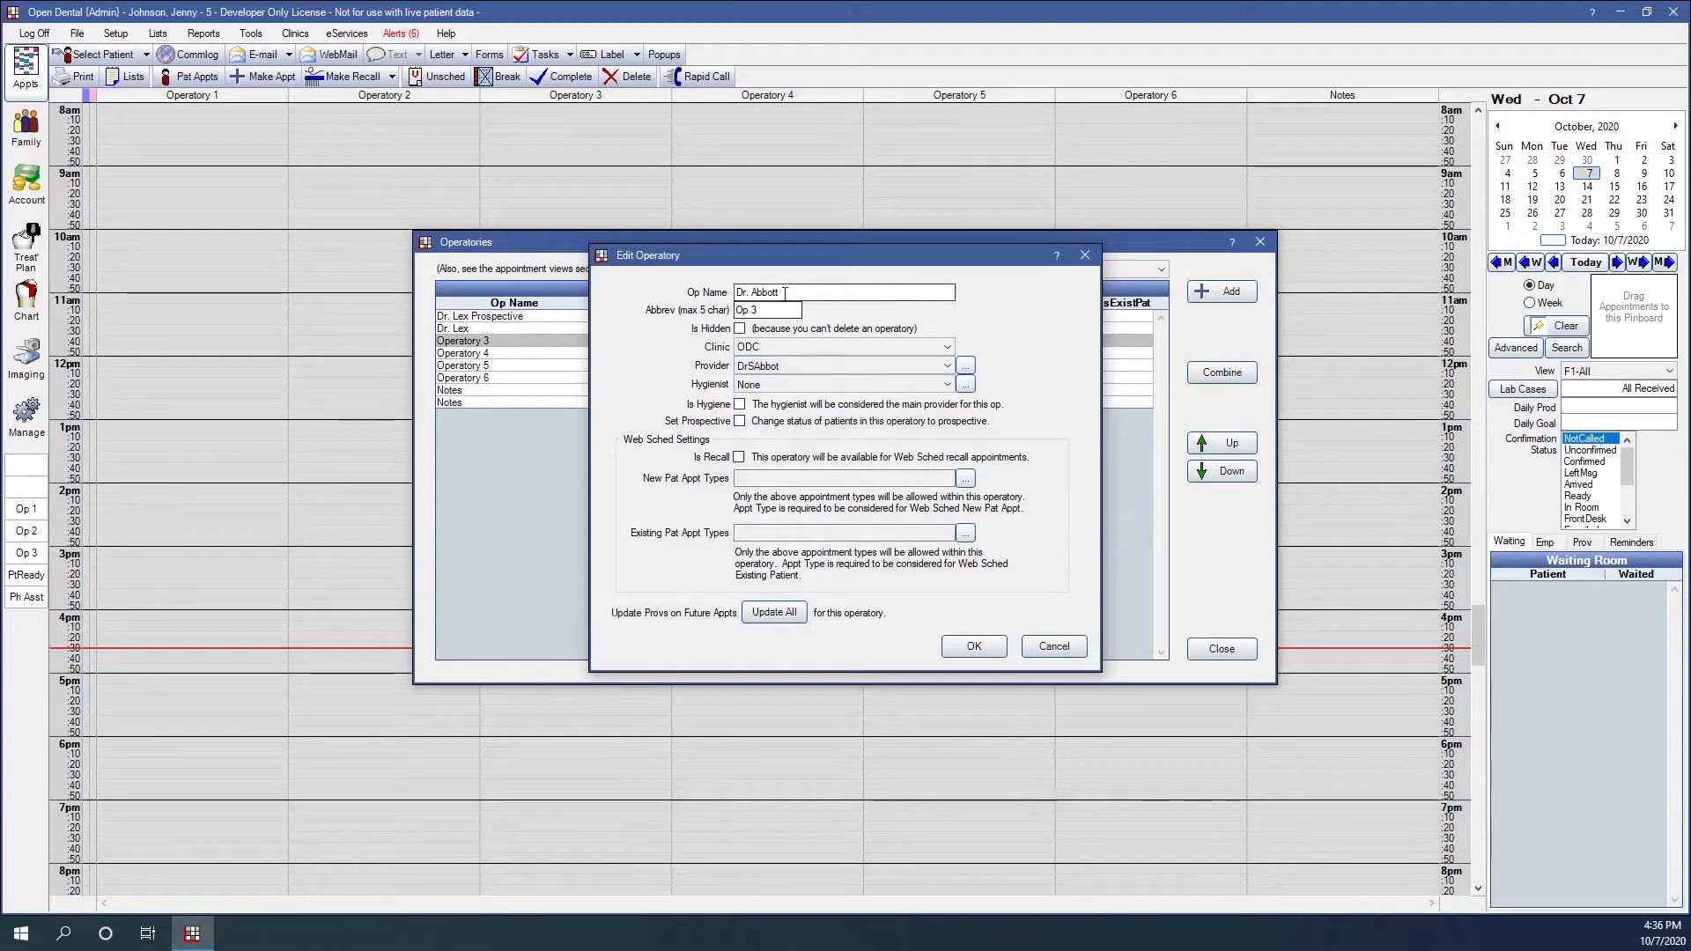
key(BackSpace)
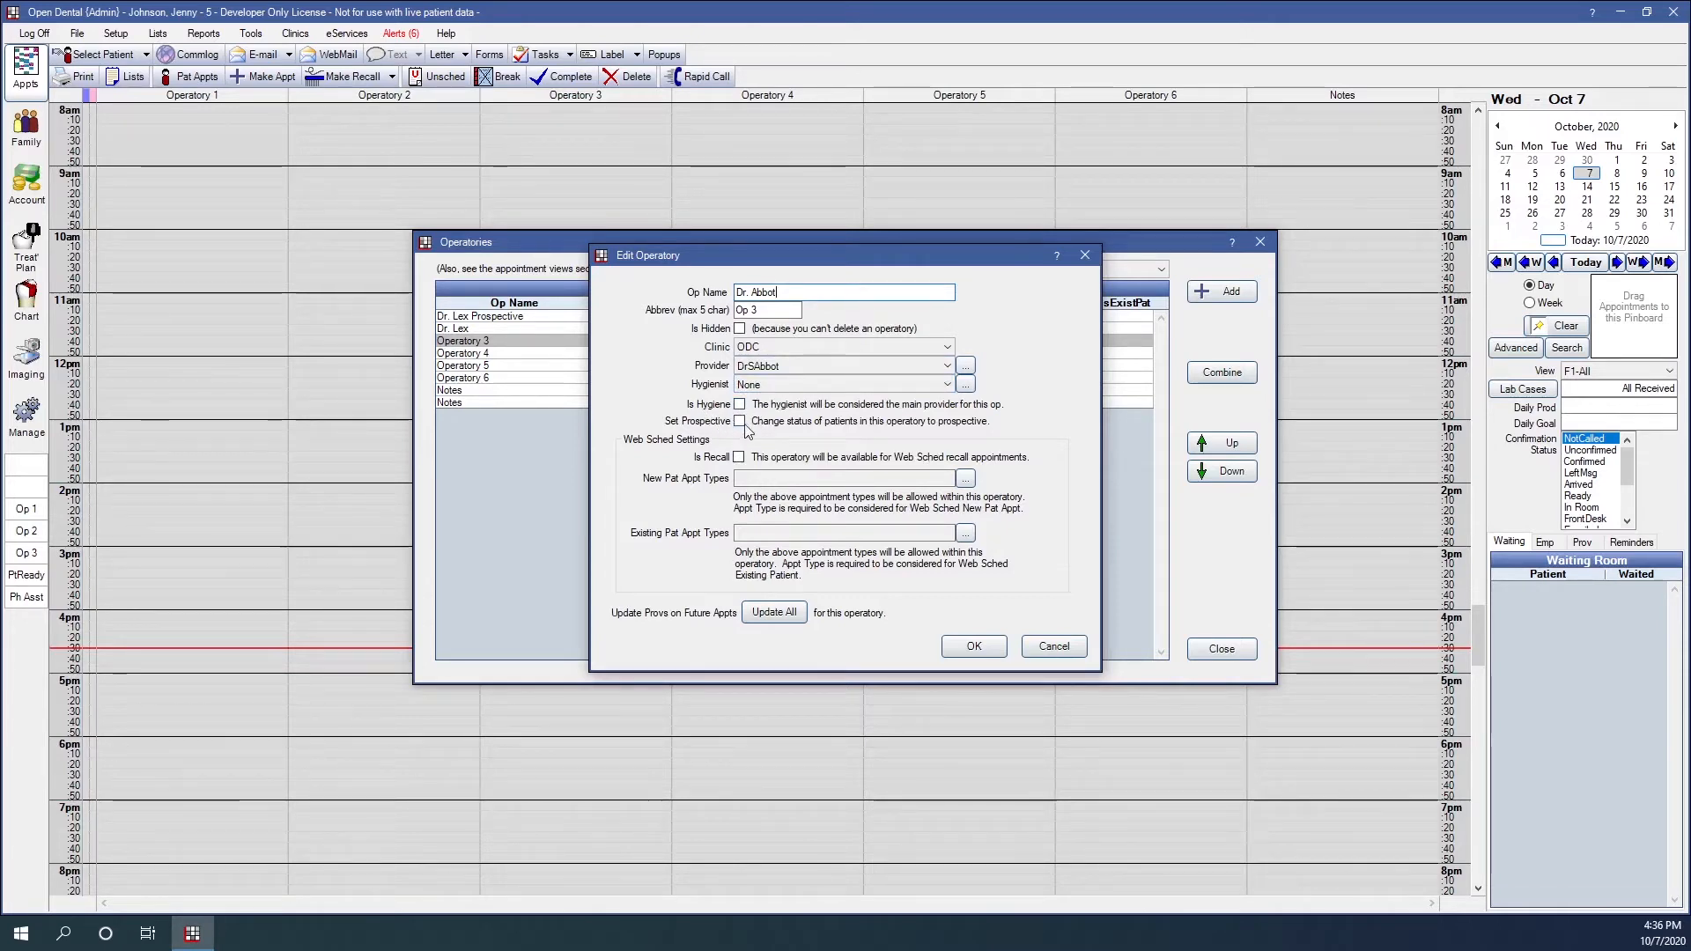
click(975, 648)
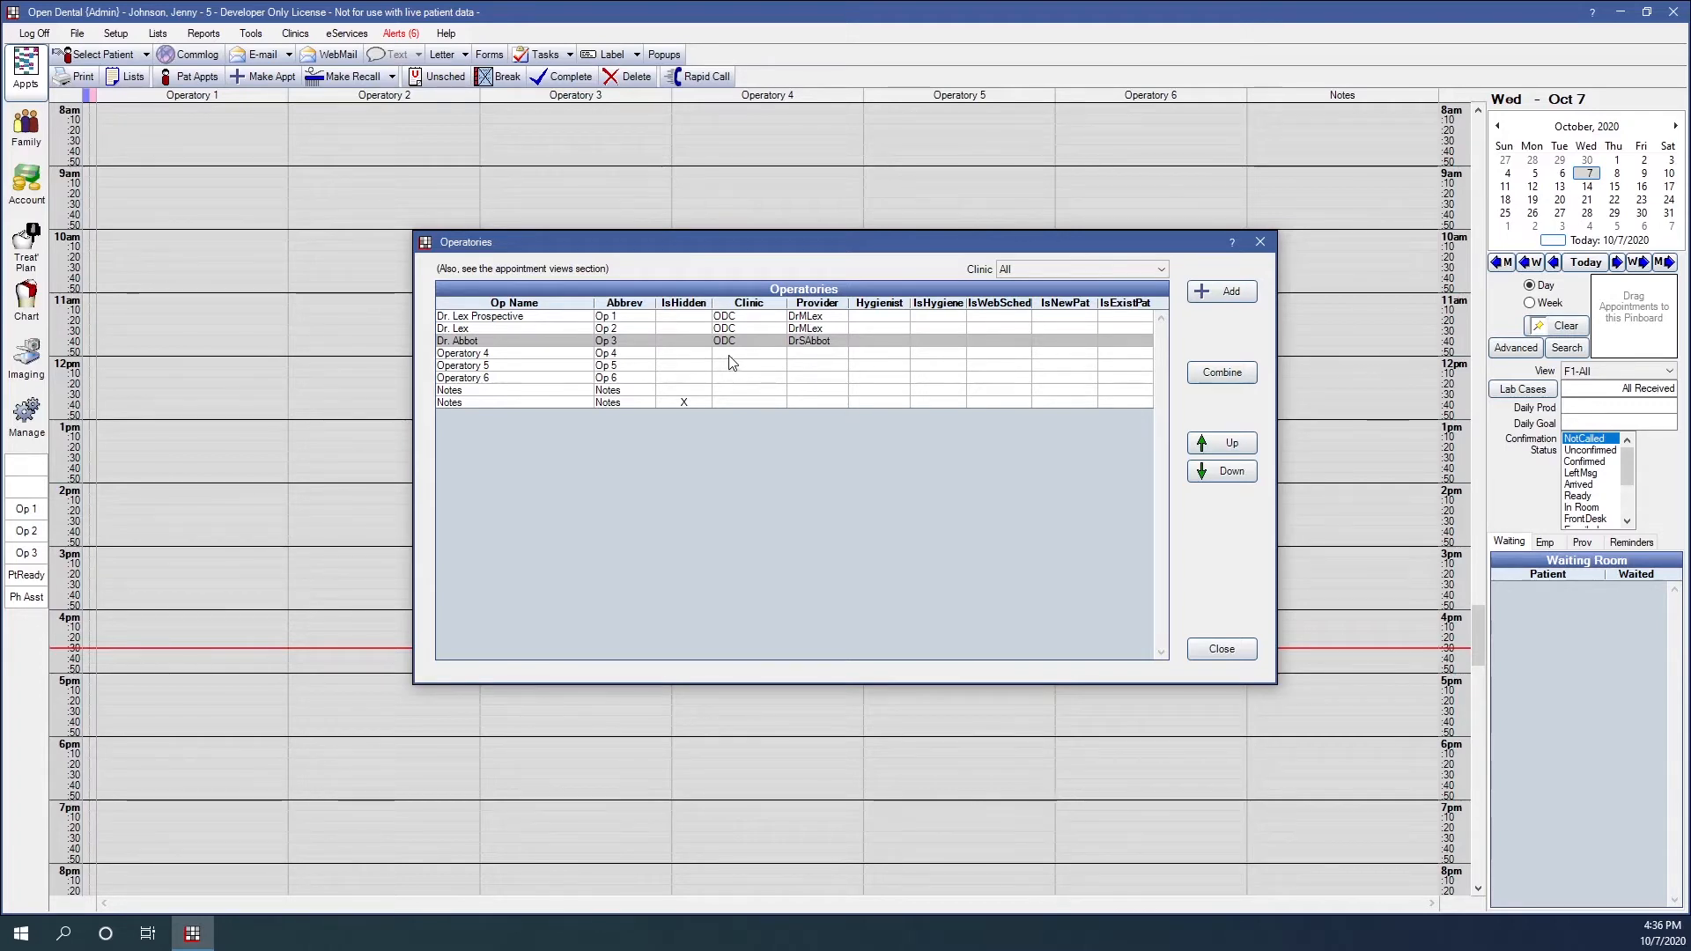
Rename Operatory 4 to the first hygienist's first name, and assign it clinic ODC and the first listed doctor as provider.
double_click(729, 362)
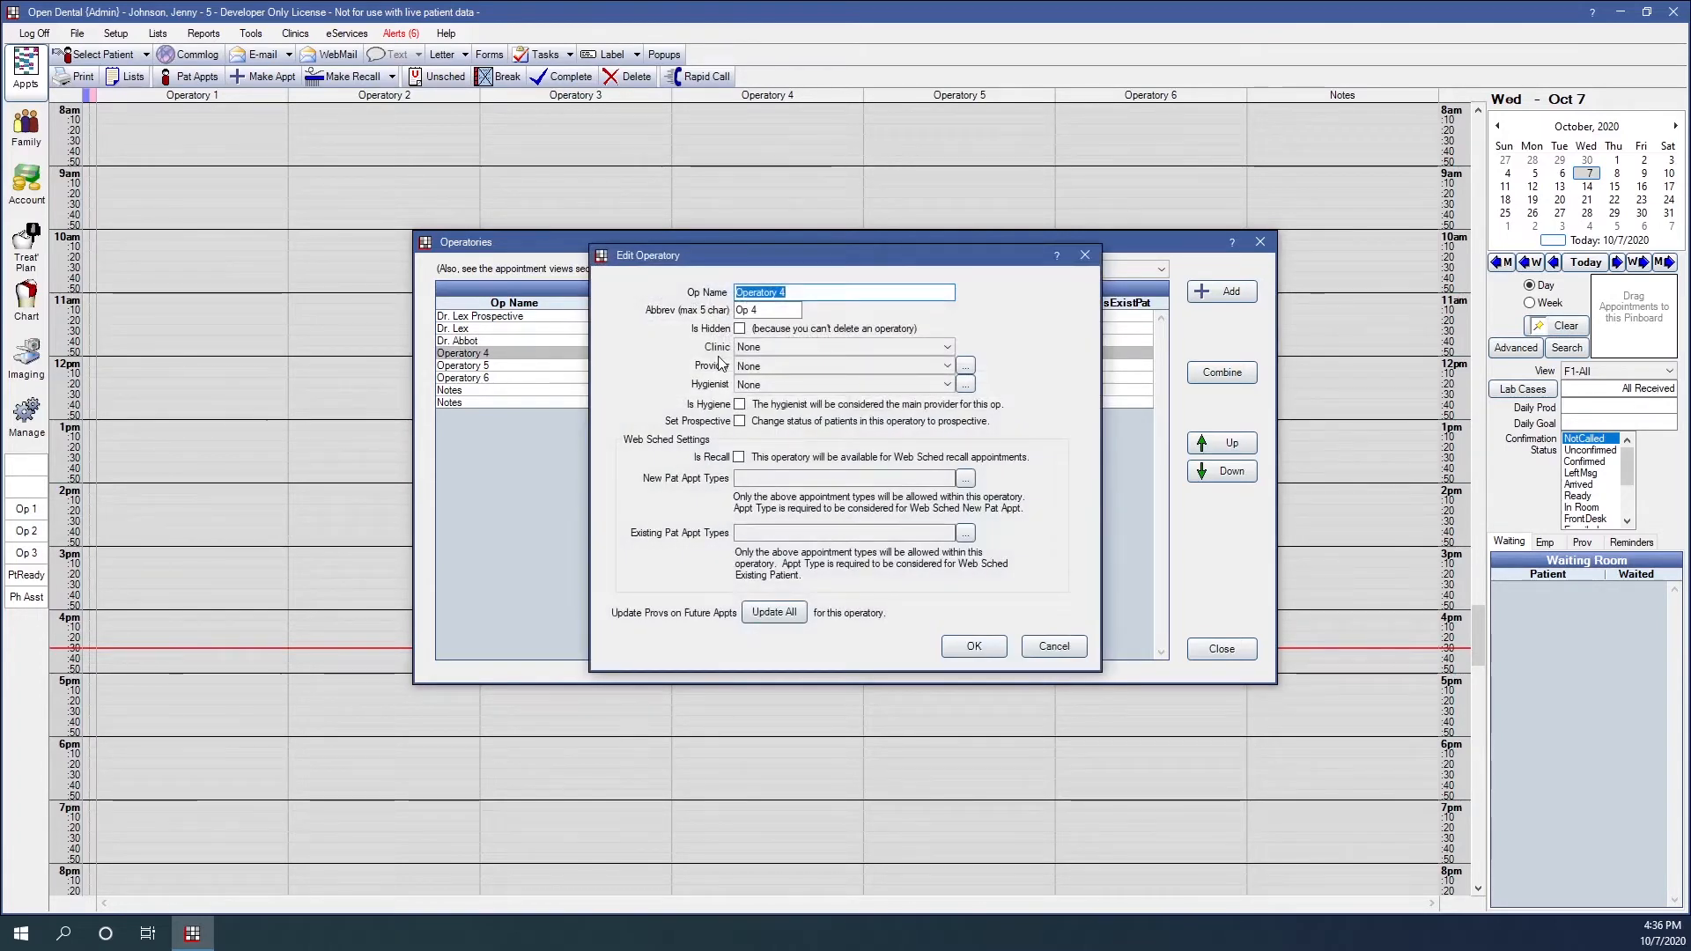
text(Julia)
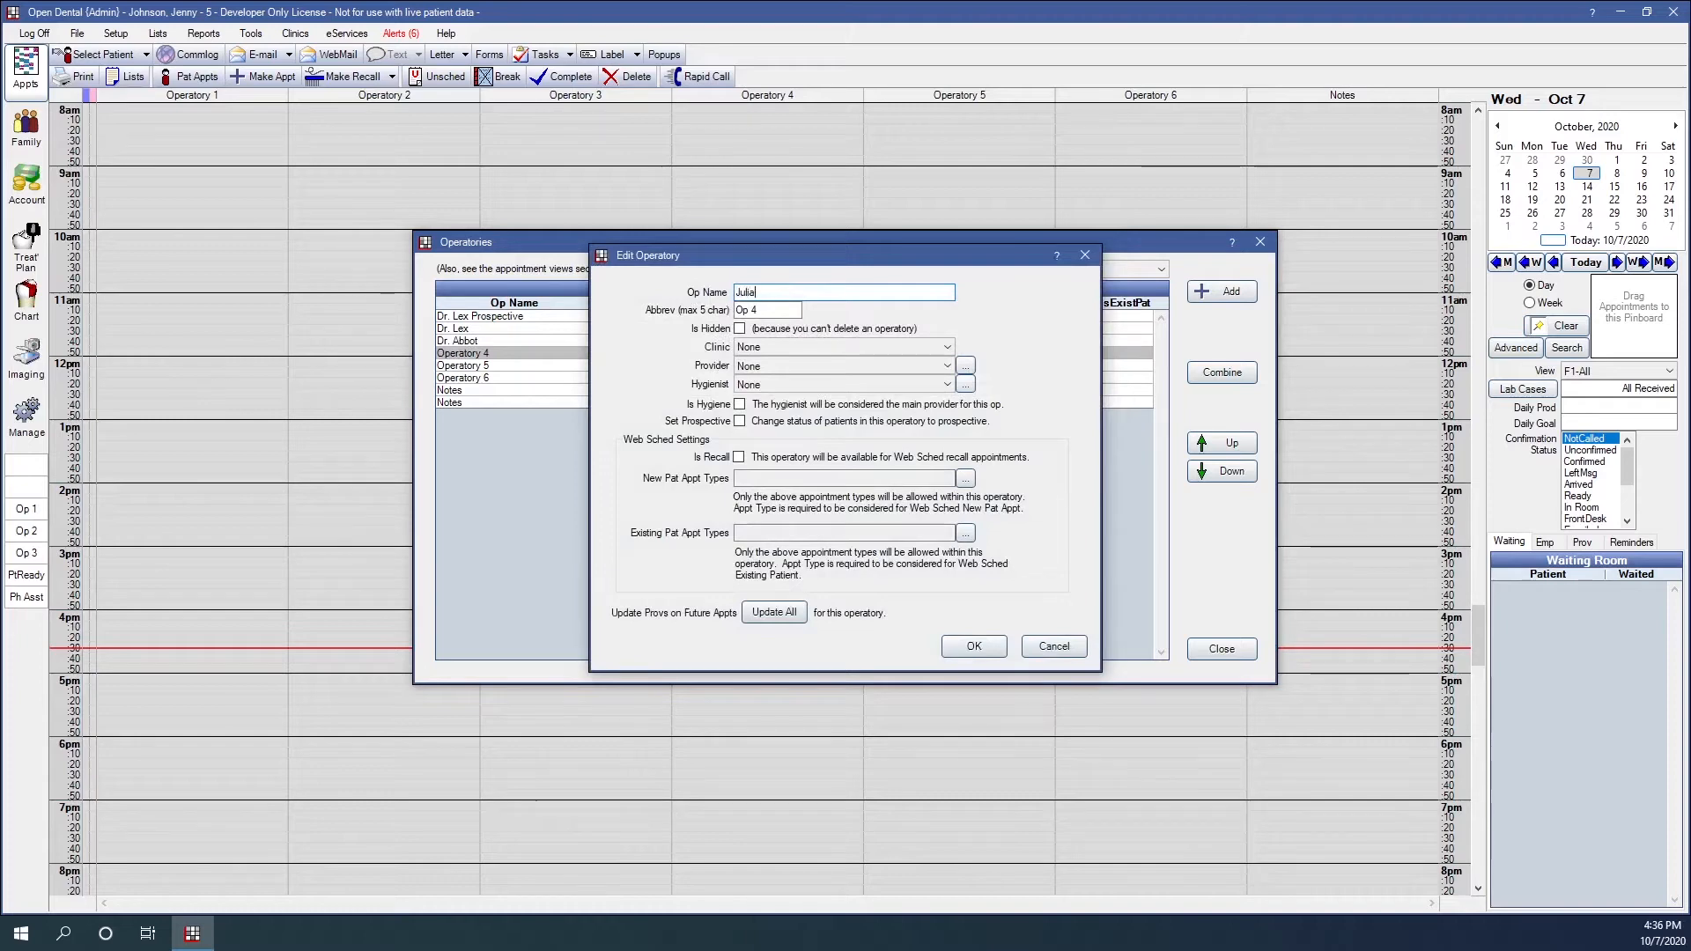
click(759, 352)
click(763, 375)
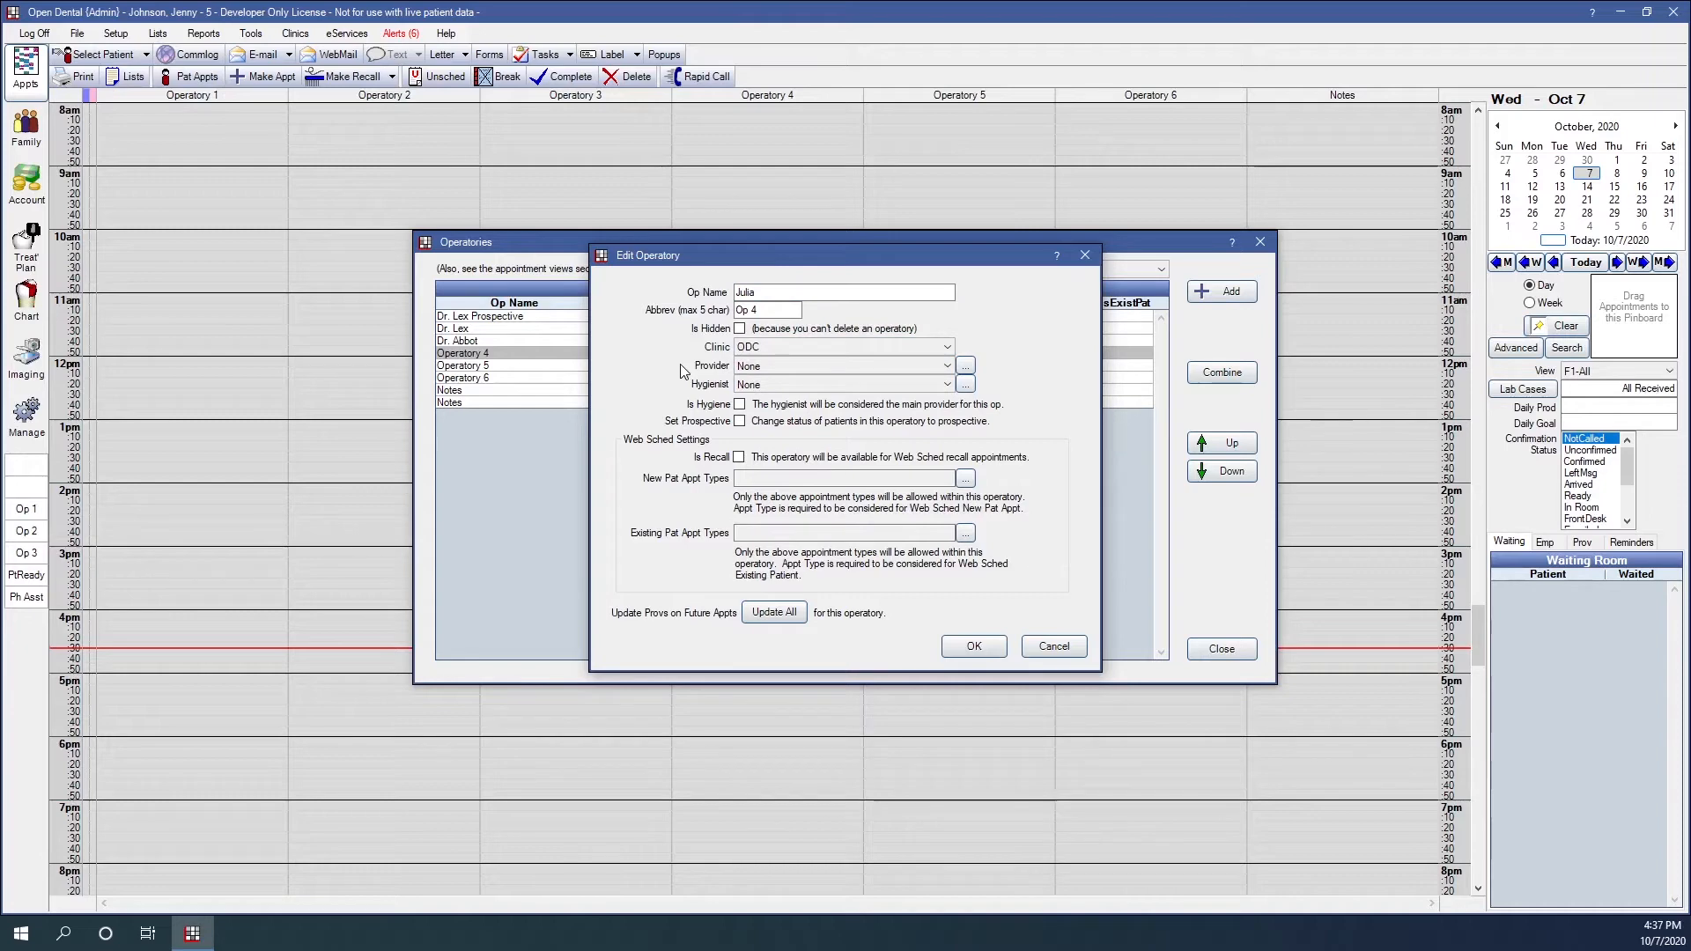
click(757, 364)
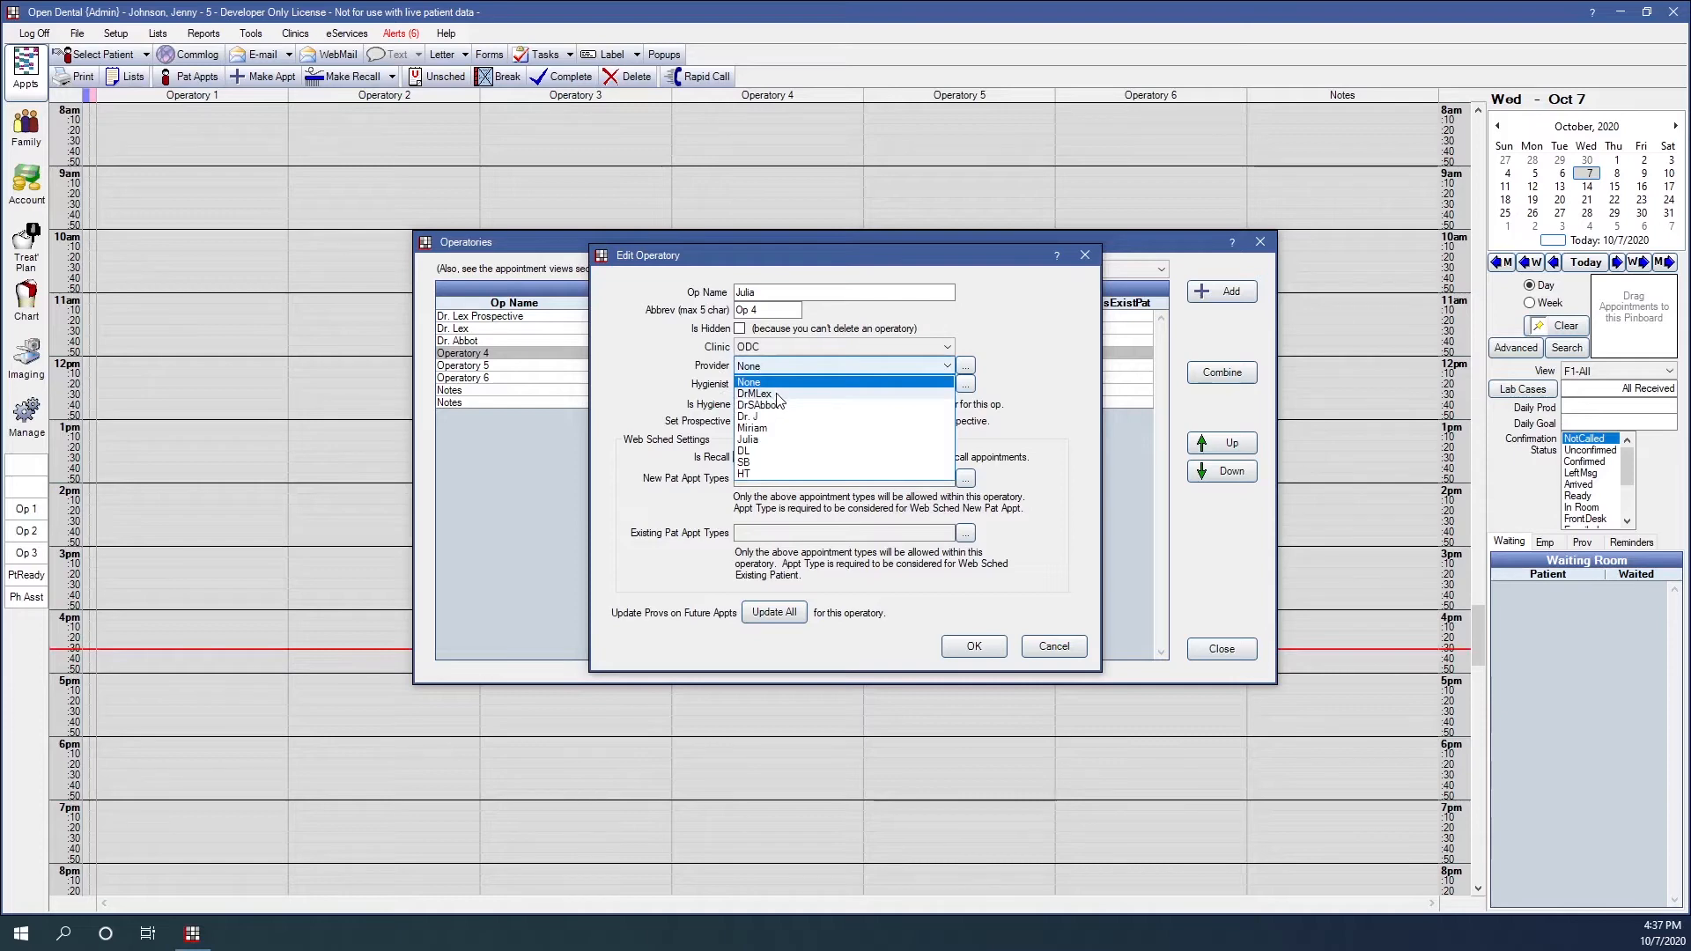
click(739, 393)
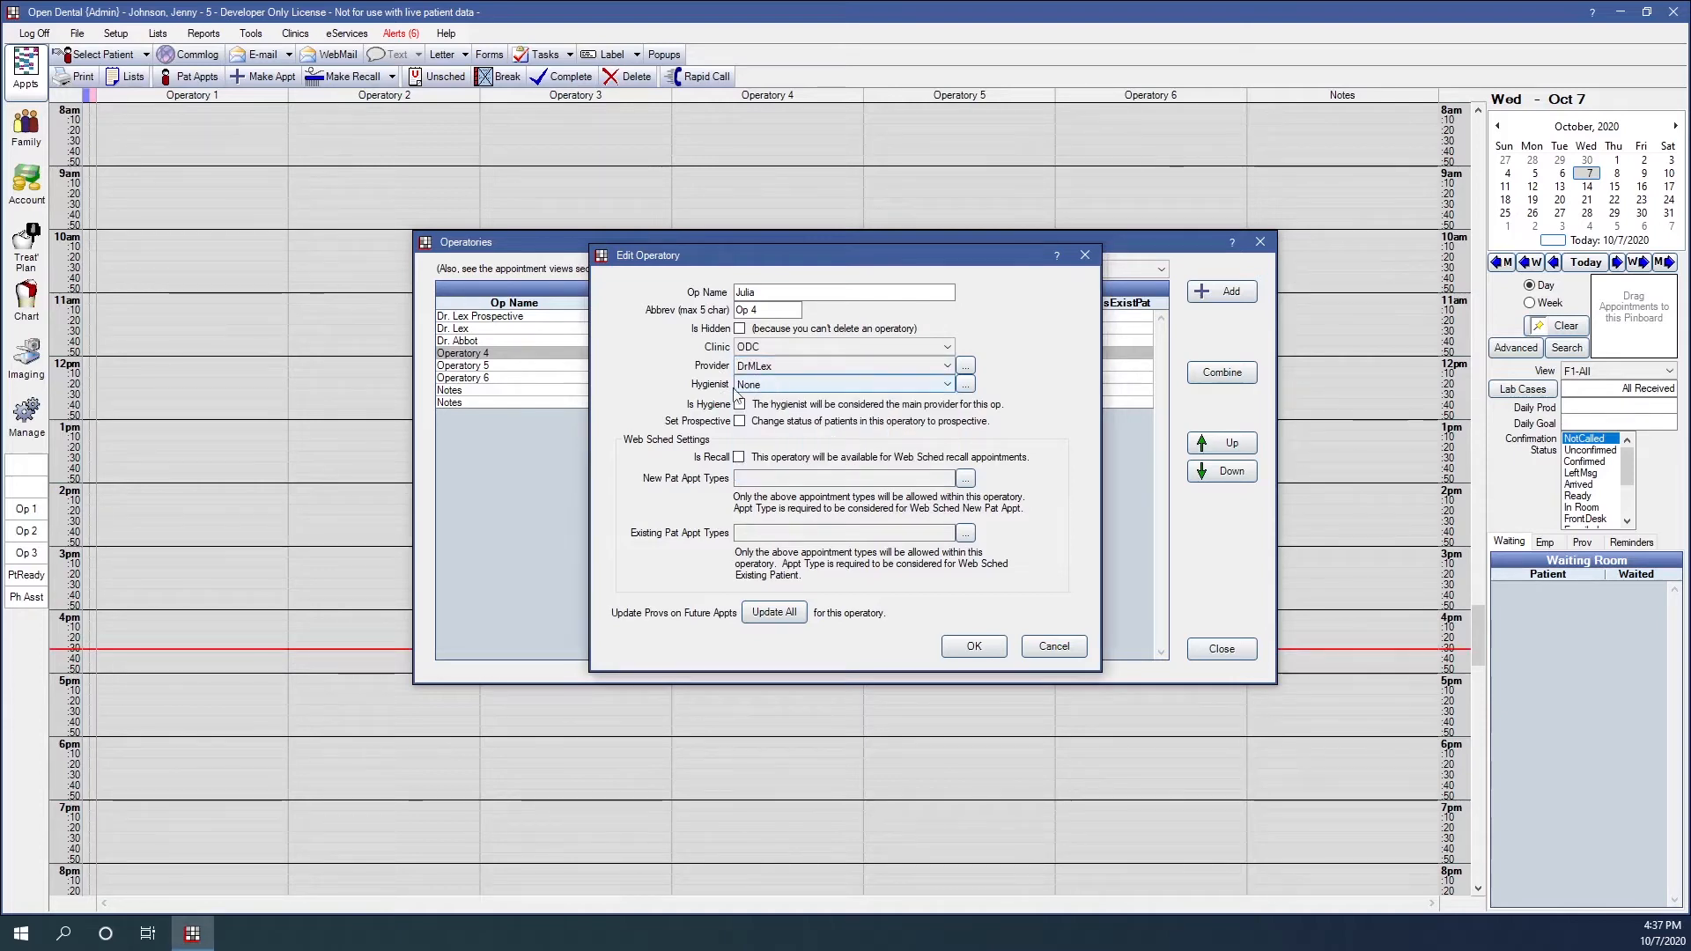
Set the Op 4 operatory's hygienist to the one it is named after, and mark it as a hygiene operatory.
click(749, 385)
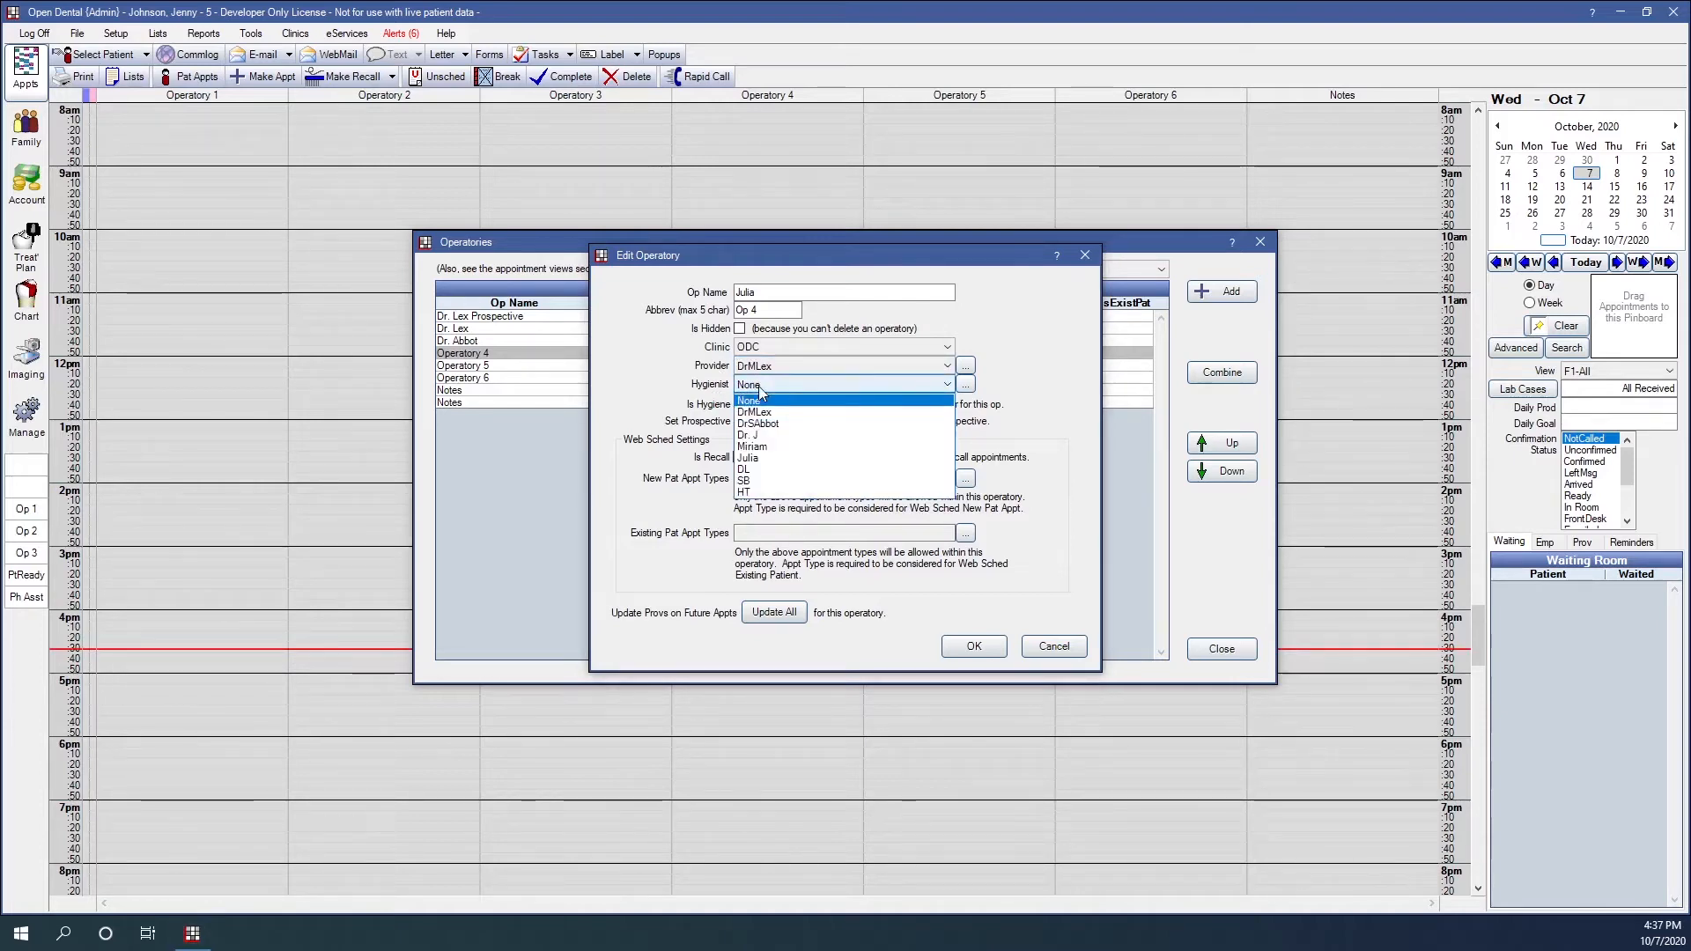
click(761, 460)
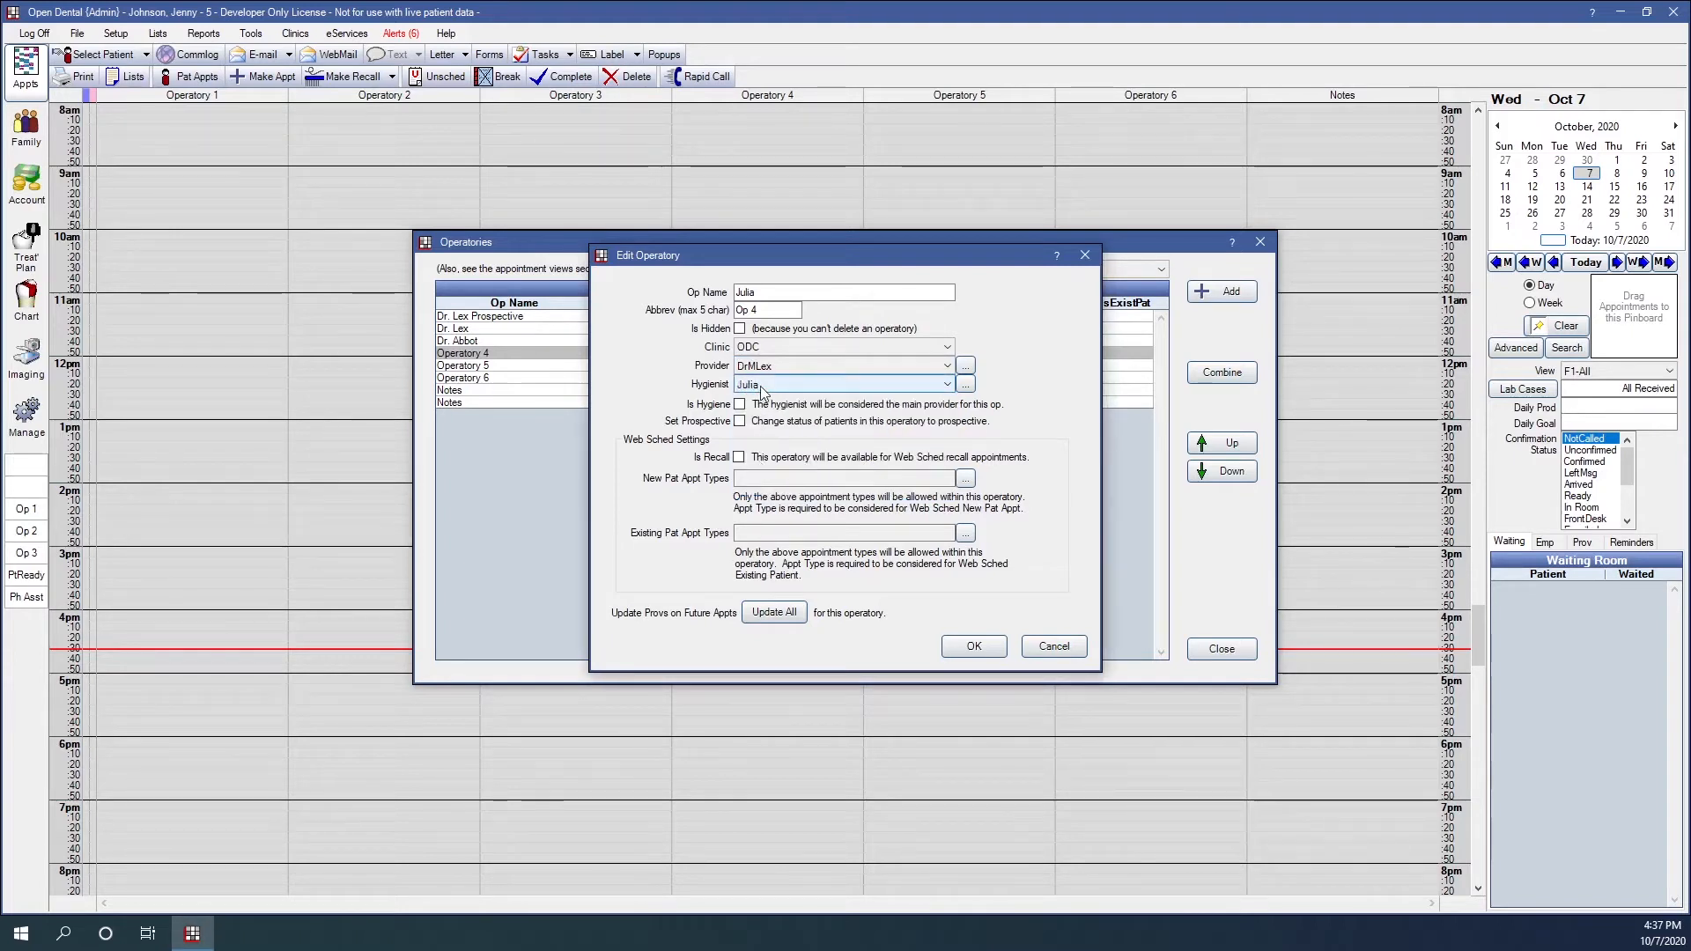
click(740, 405)
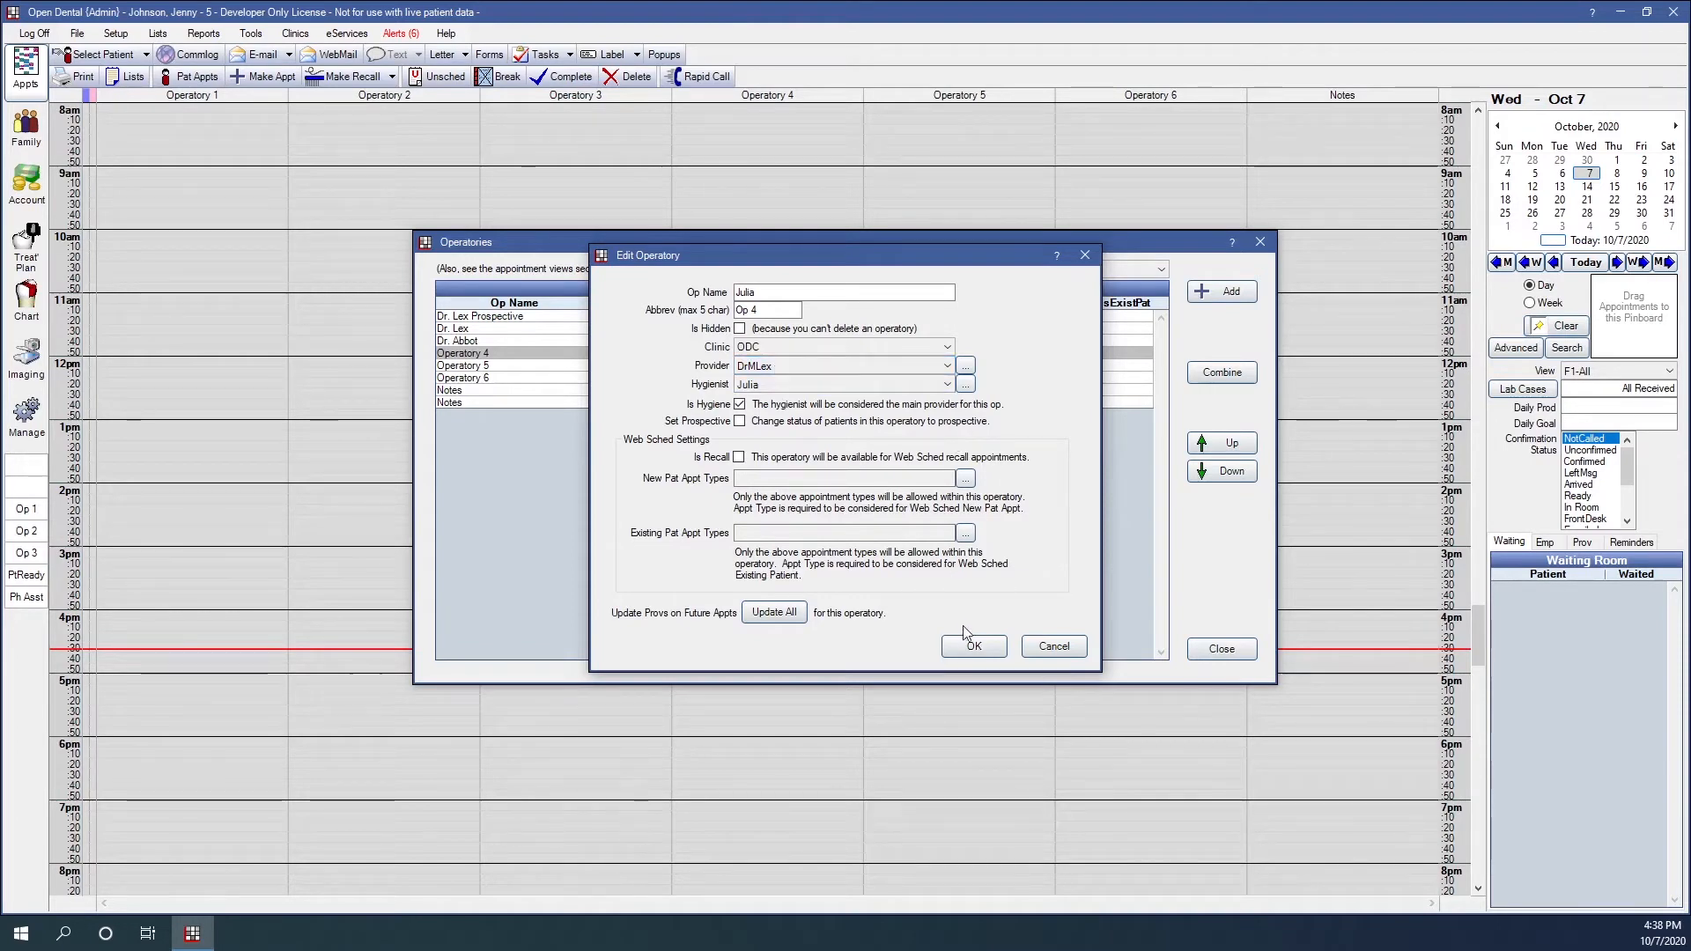
click(974, 646)
Rename Operatory 5 to the other hygienist's first name and assign it to clinic ODC.
double_click(633, 365)
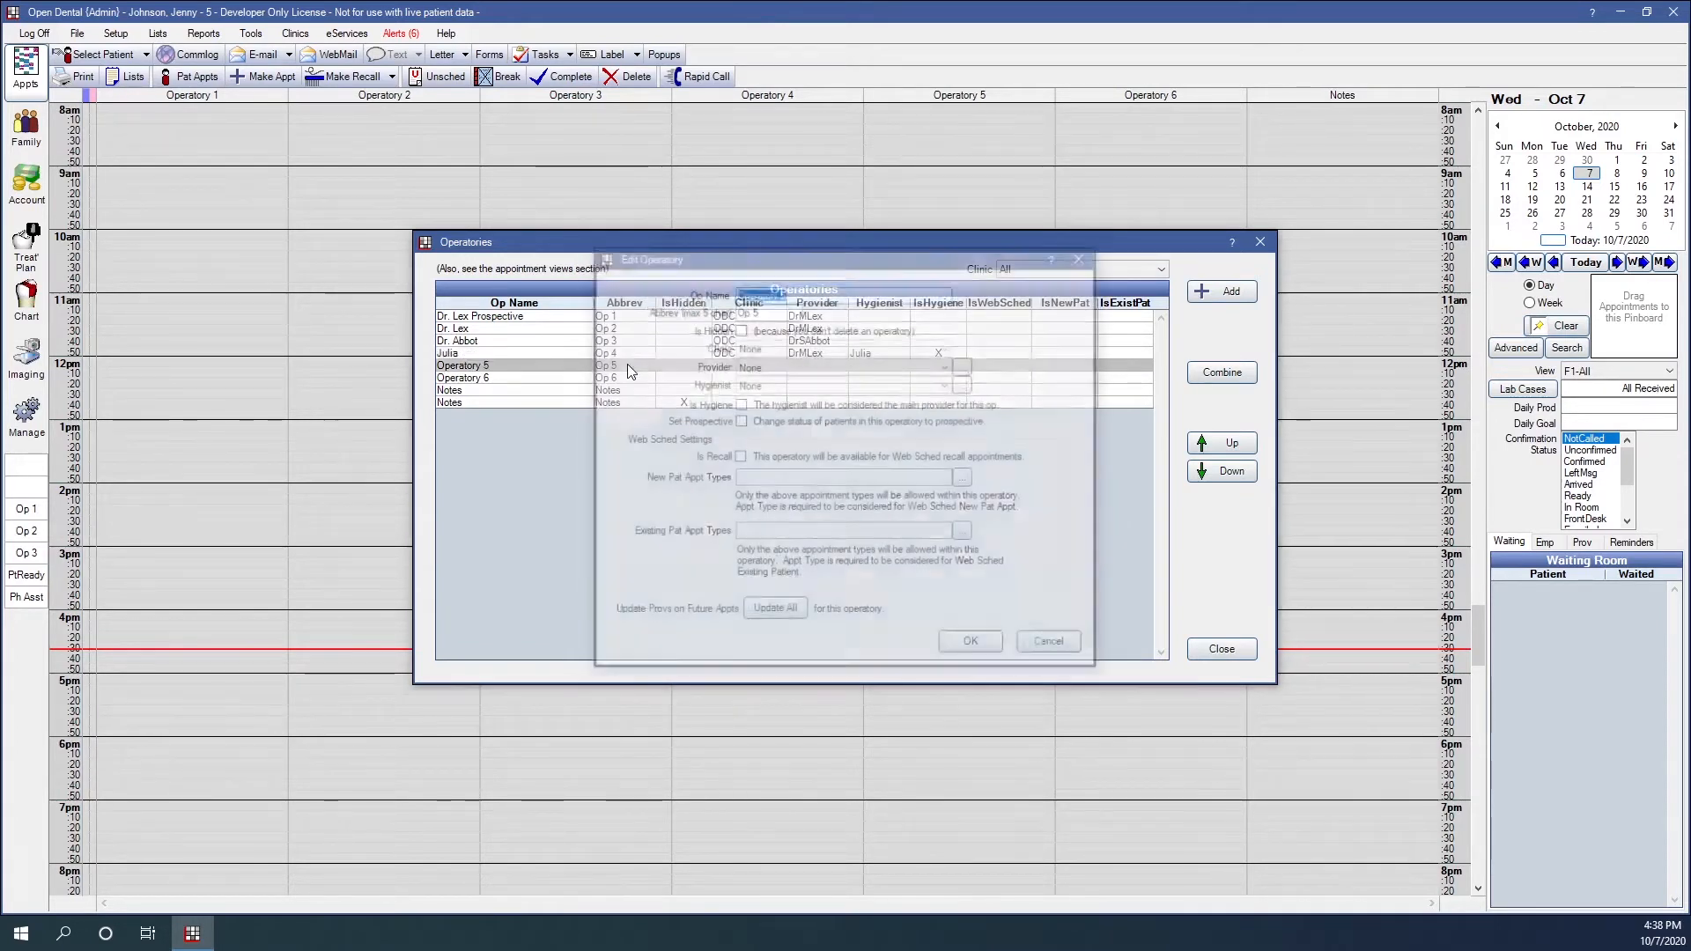
text(Miriam)
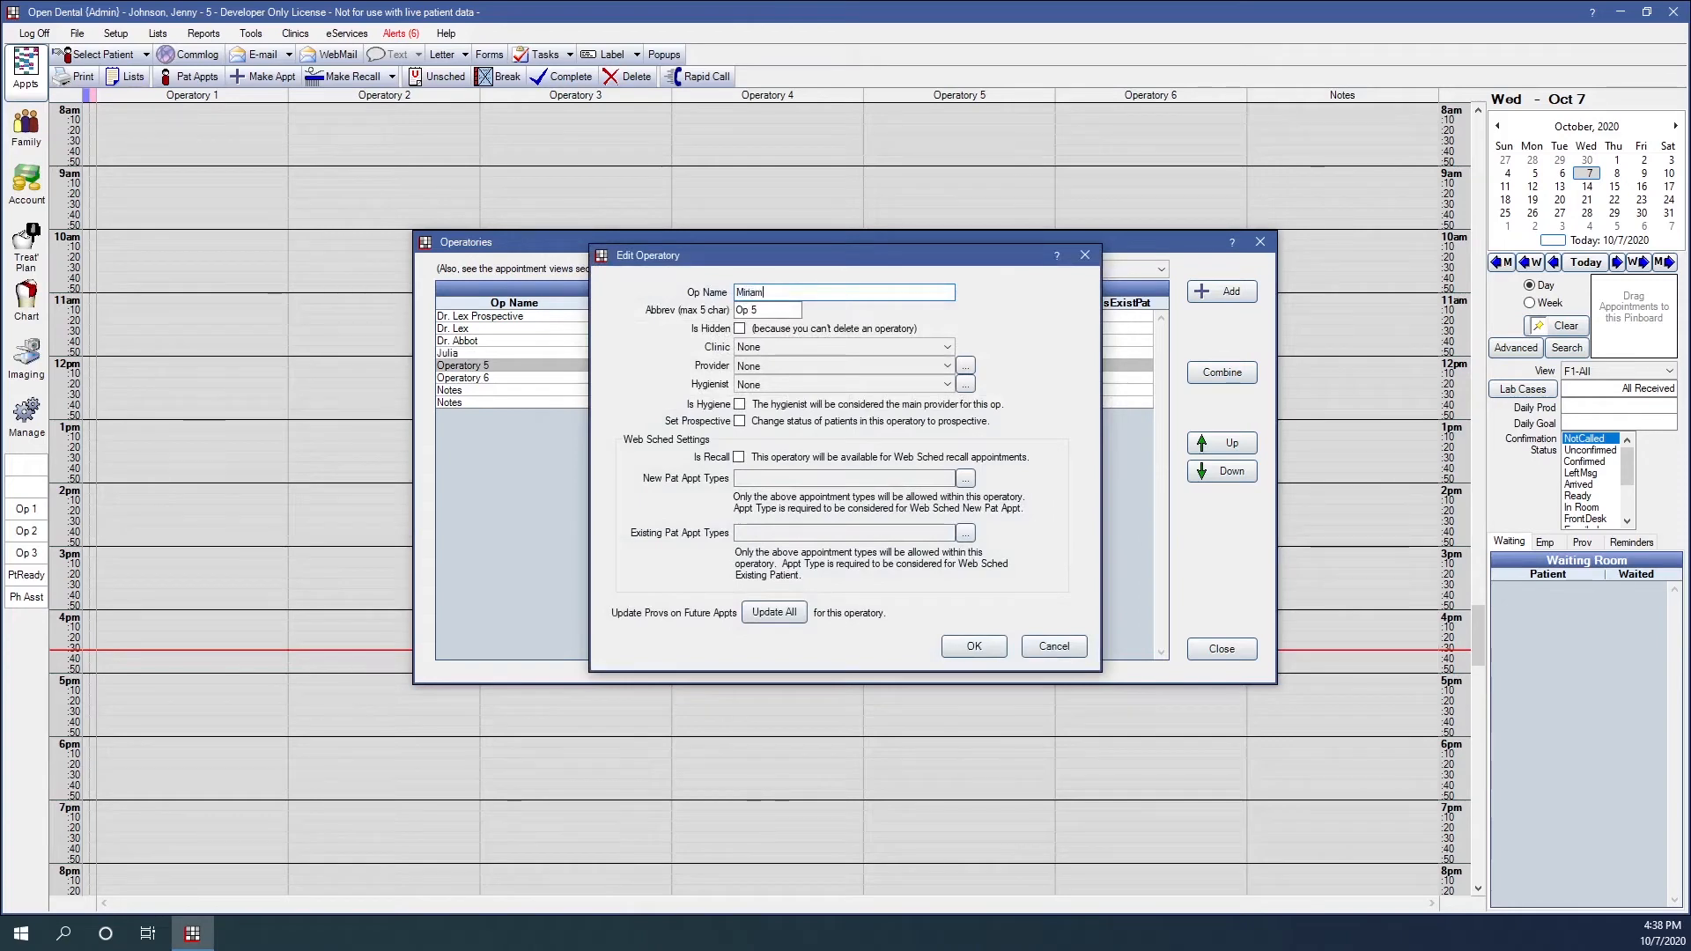
click(846, 346)
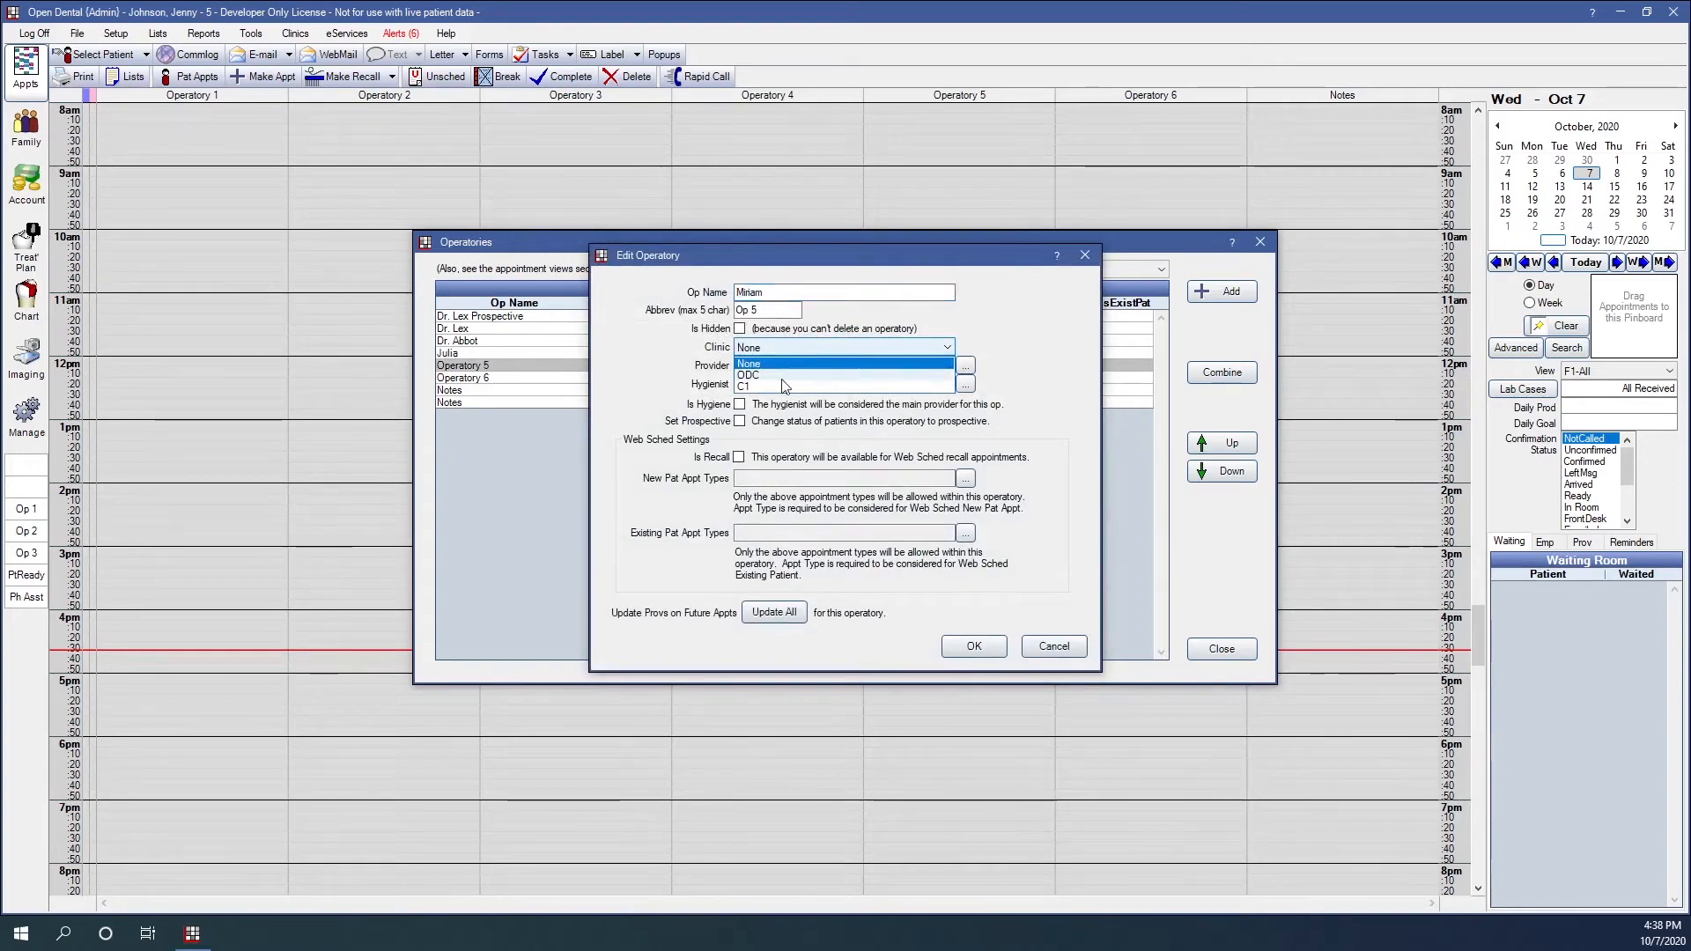
click(783, 383)
Set the Op 5 operatory's hygienist to its namesake without assigning a provider, and mark it as a hygiene operatory.
click(768, 364)
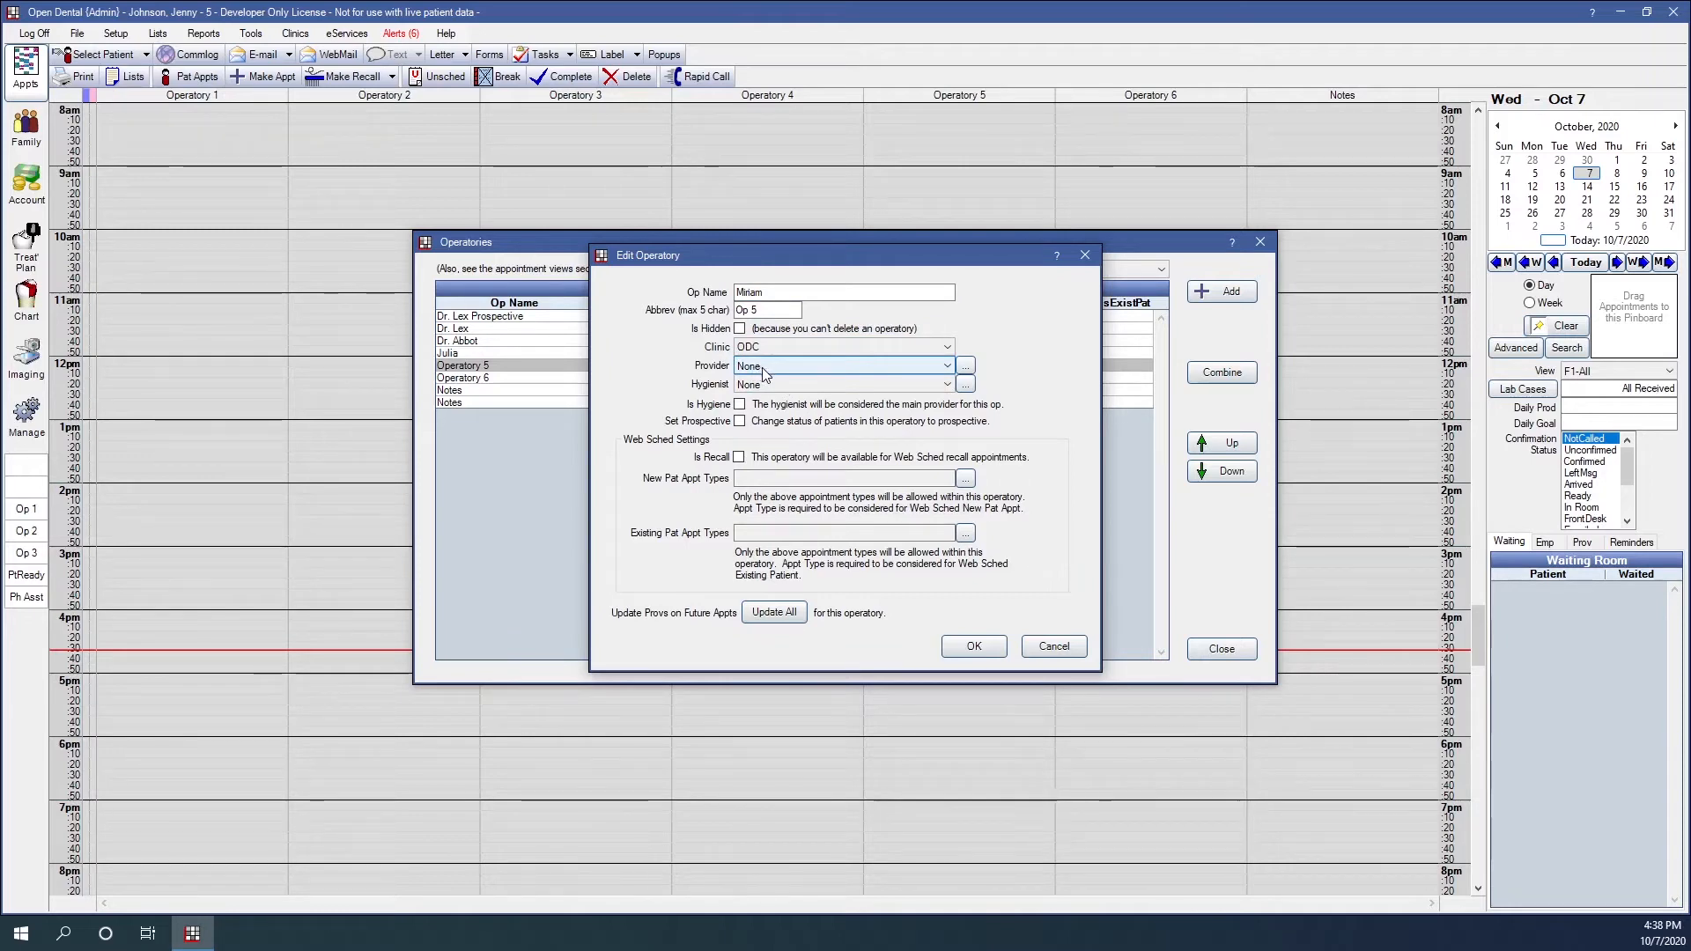
click(762, 385)
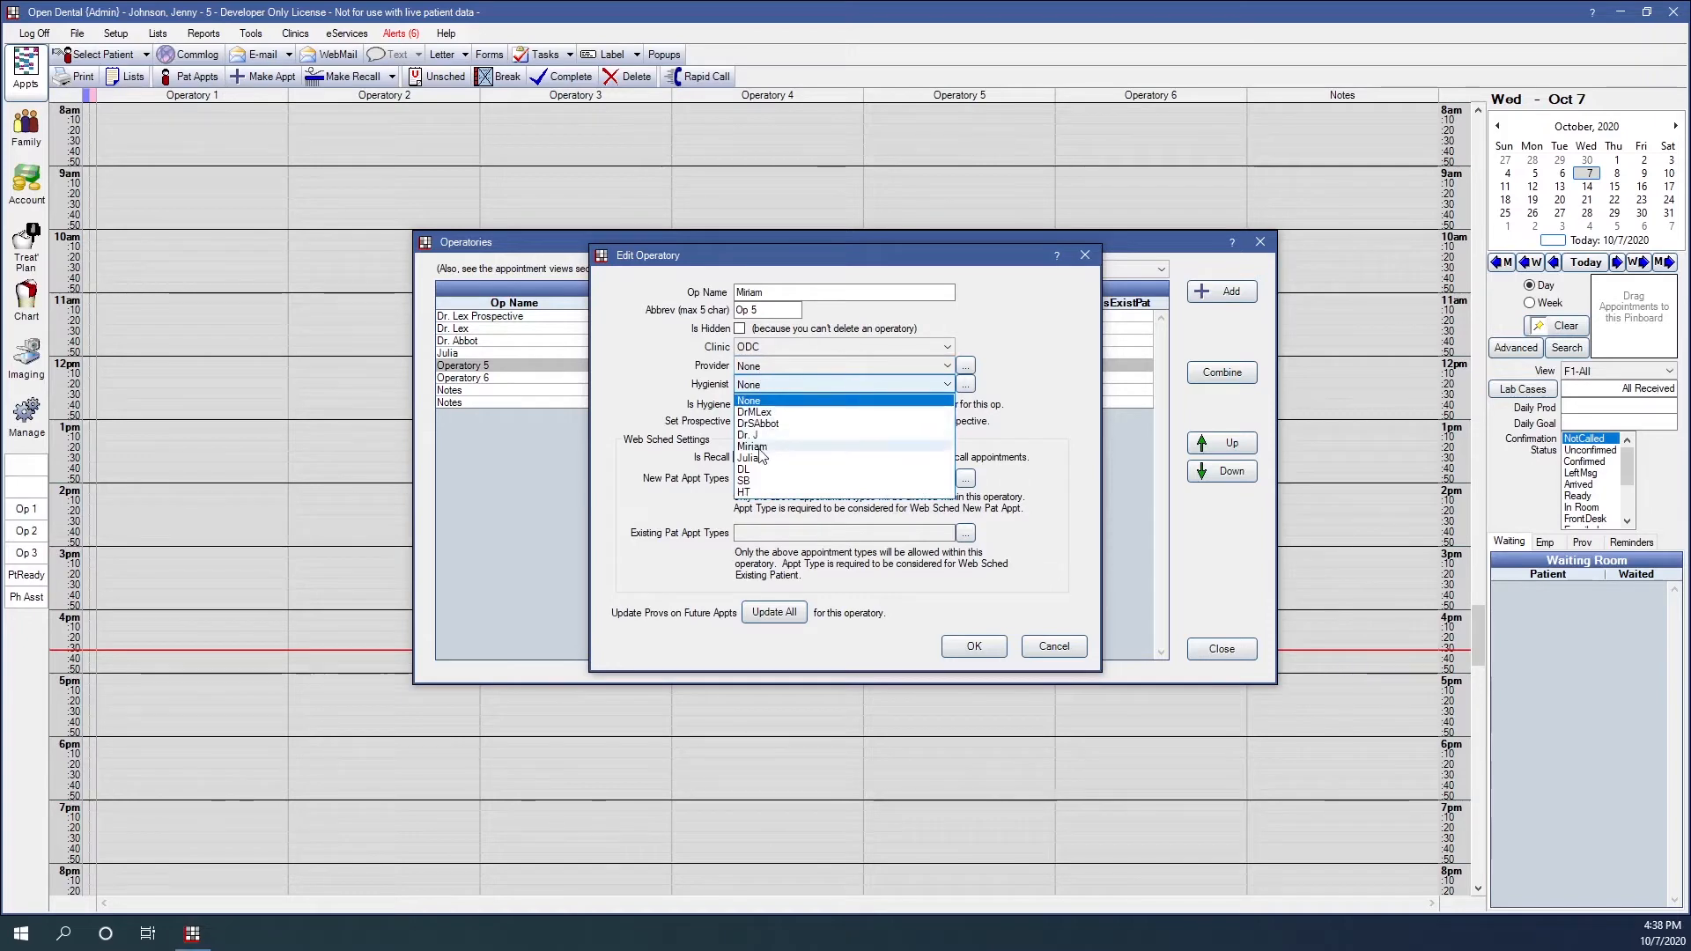
click(758, 451)
click(740, 404)
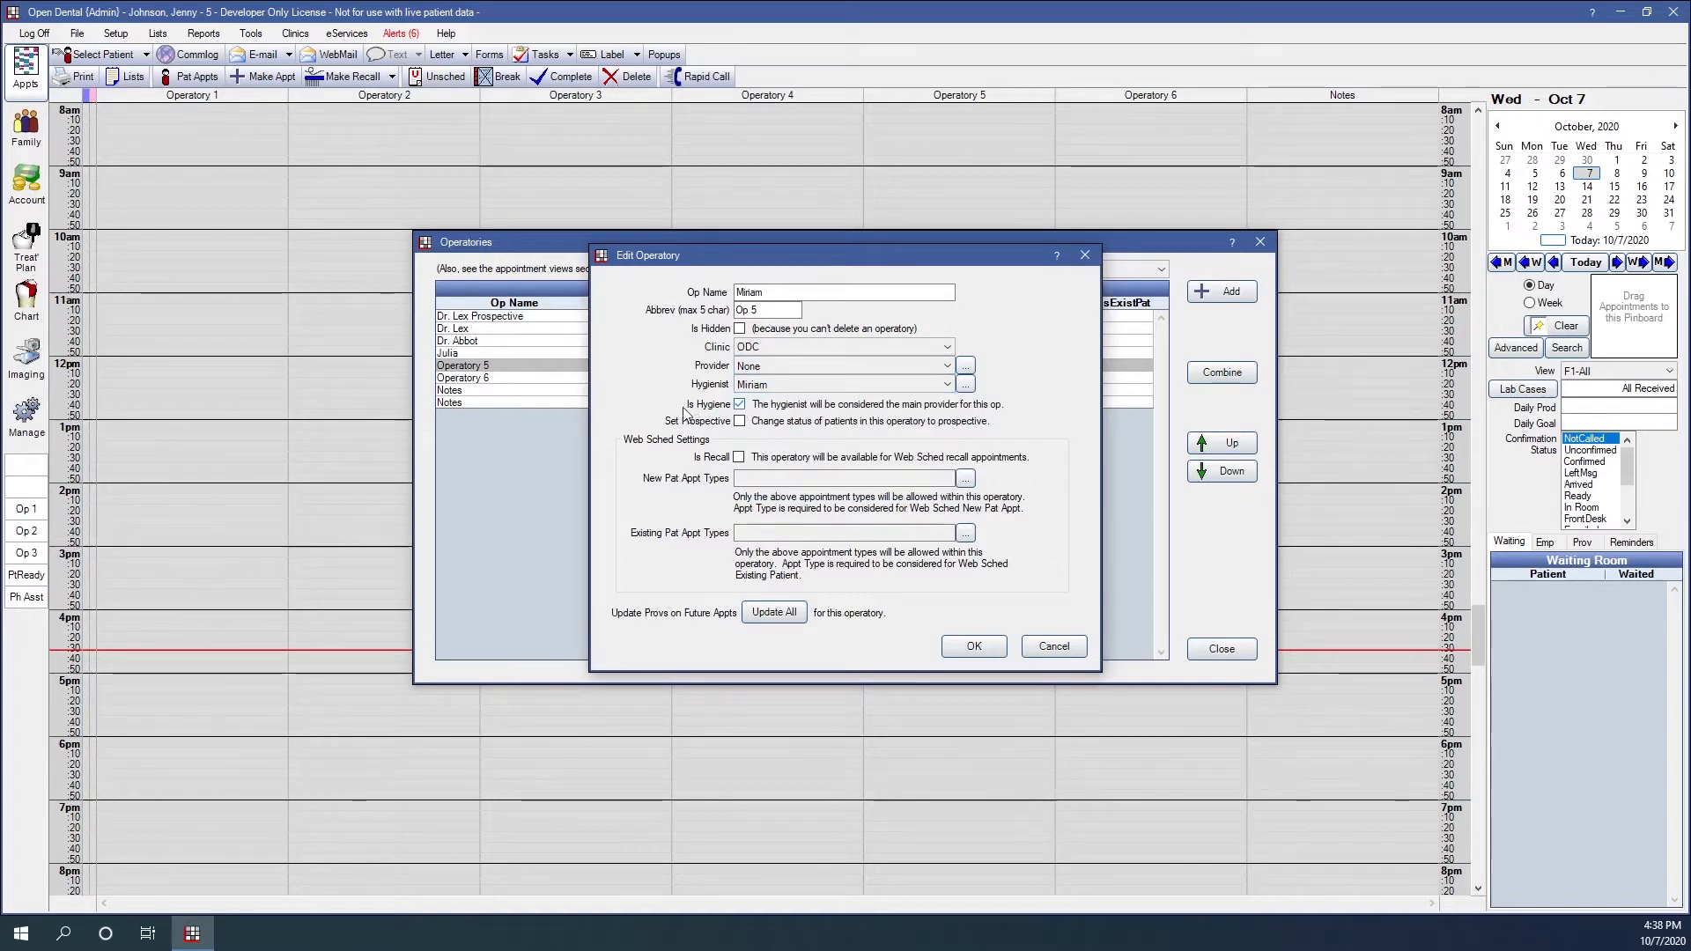
click(981, 649)
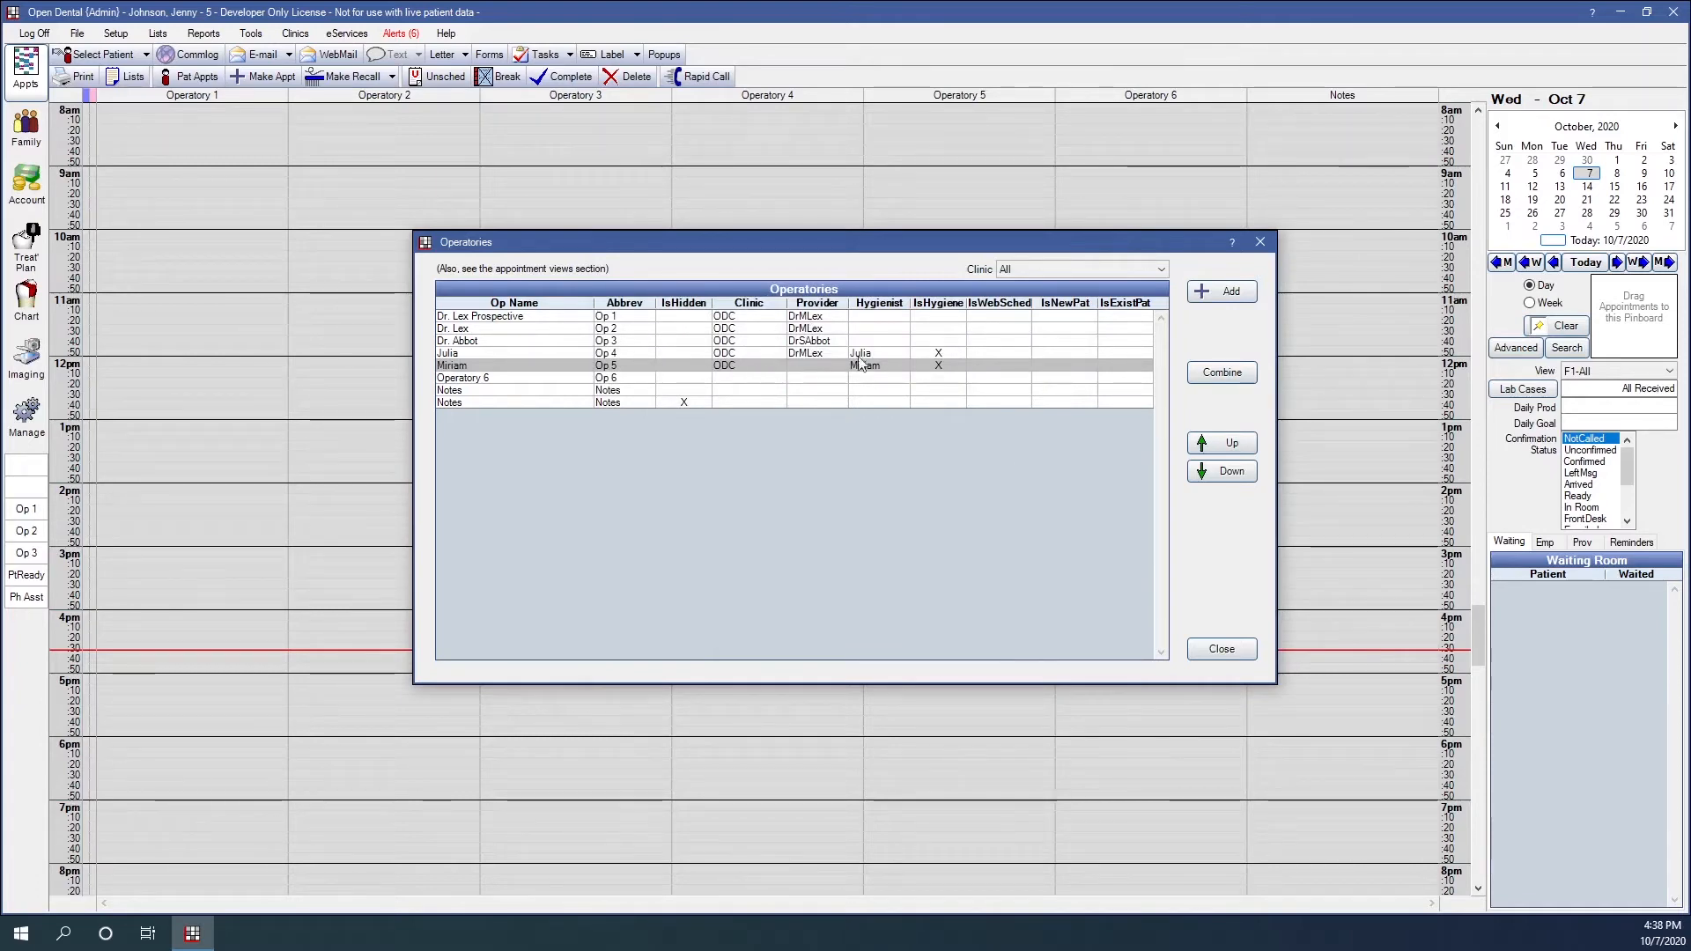
Filter the operatory list to show only clinic ODC.
click(1016, 269)
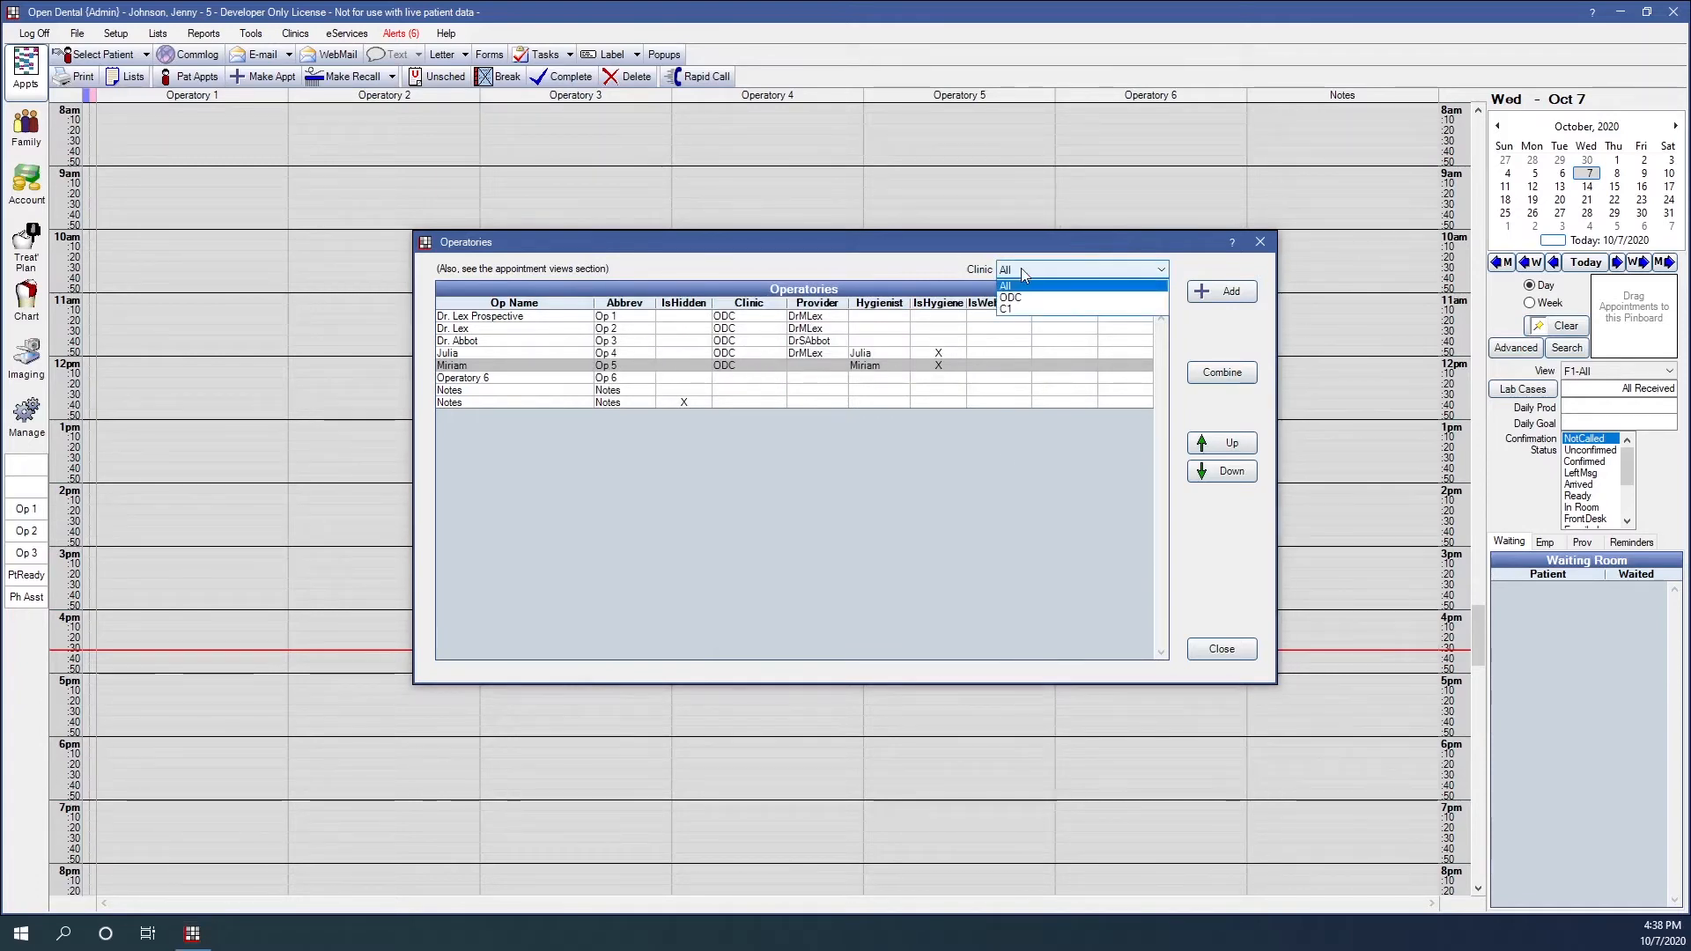
click(1013, 298)
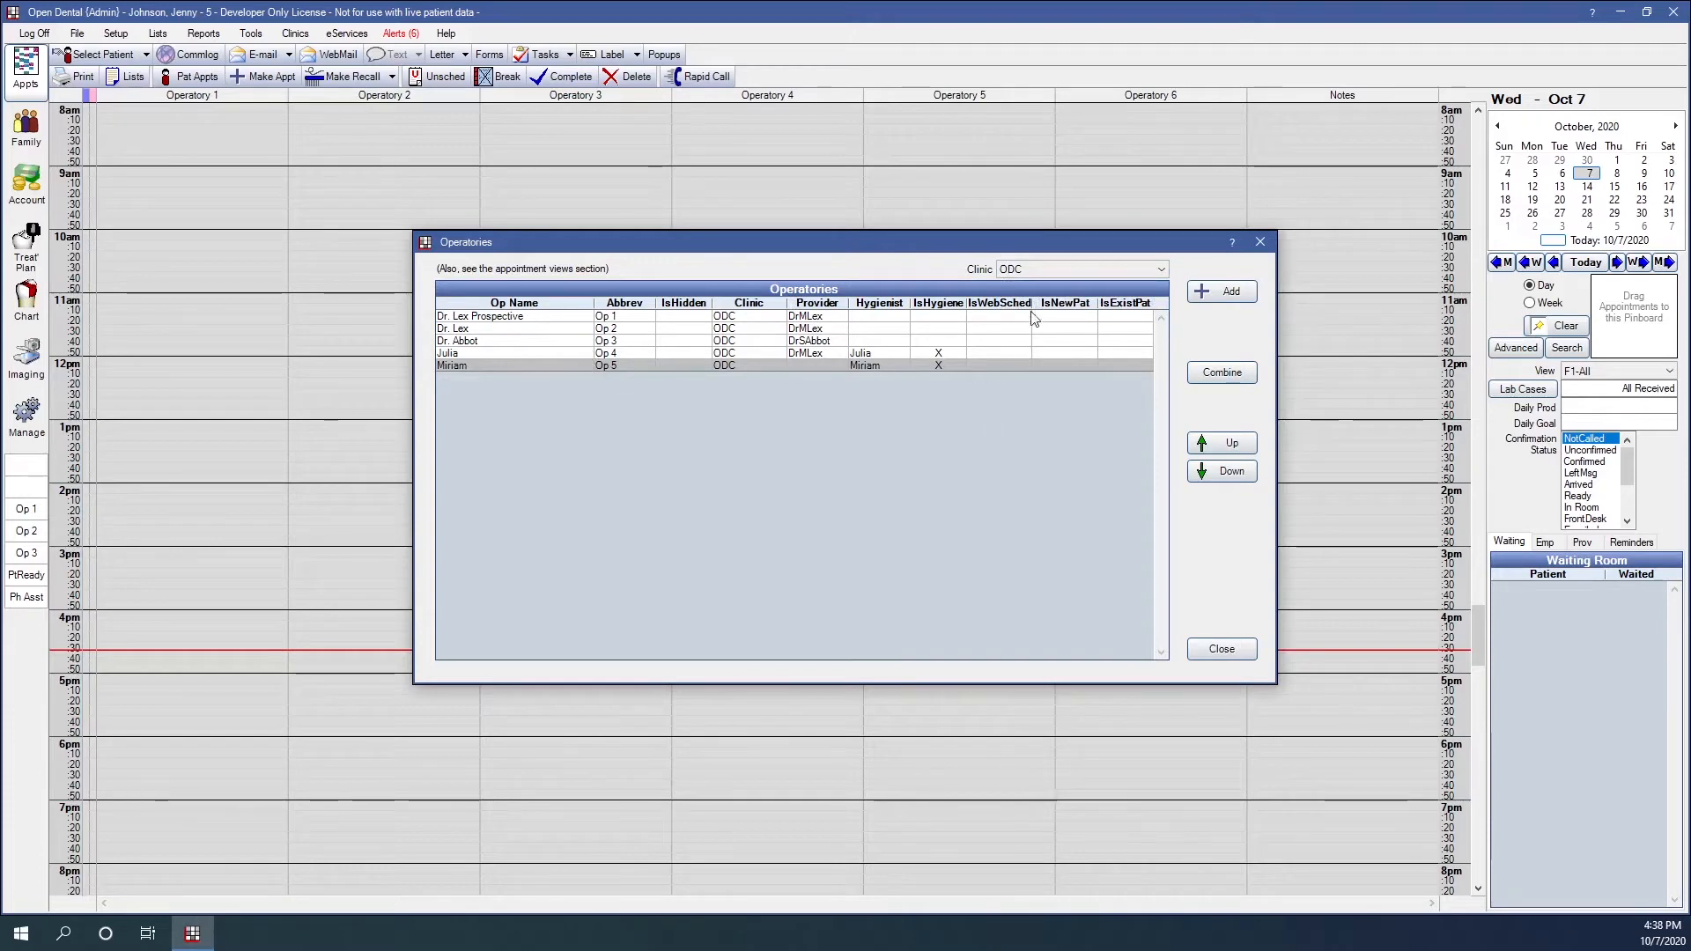
Show the operatories of all clinics, rename Operatory 6 as Dr. J, and assign it to clinic C1.
click(1052, 270)
click(1048, 287)
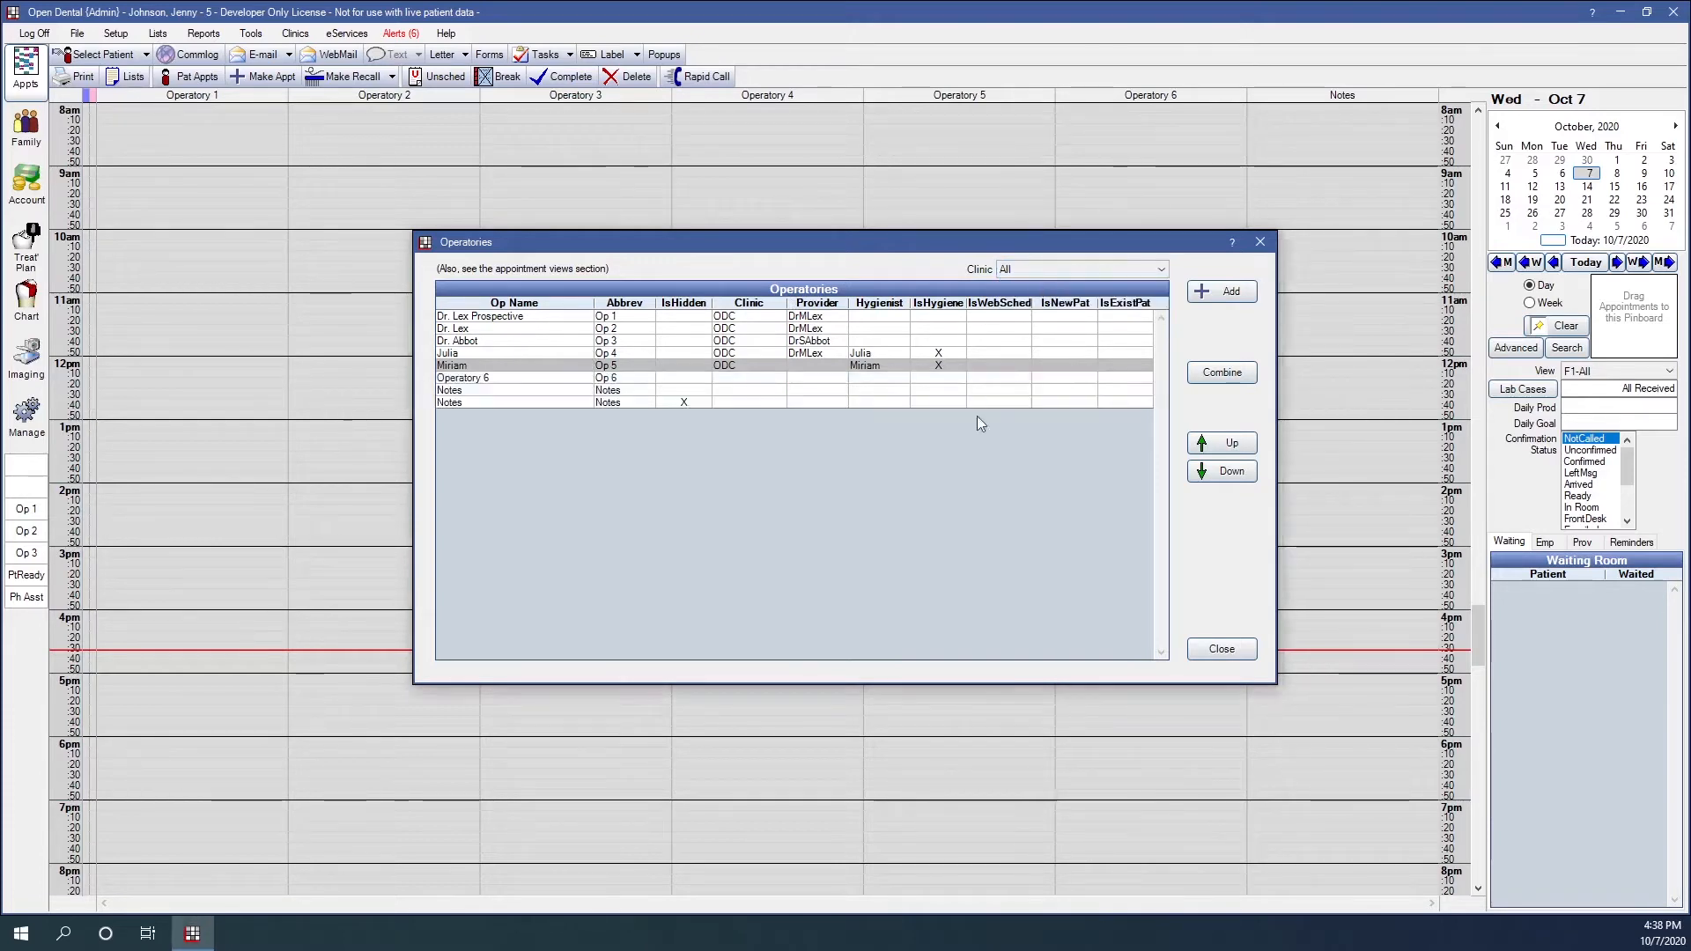
double_click(666, 385)
text(Dr)
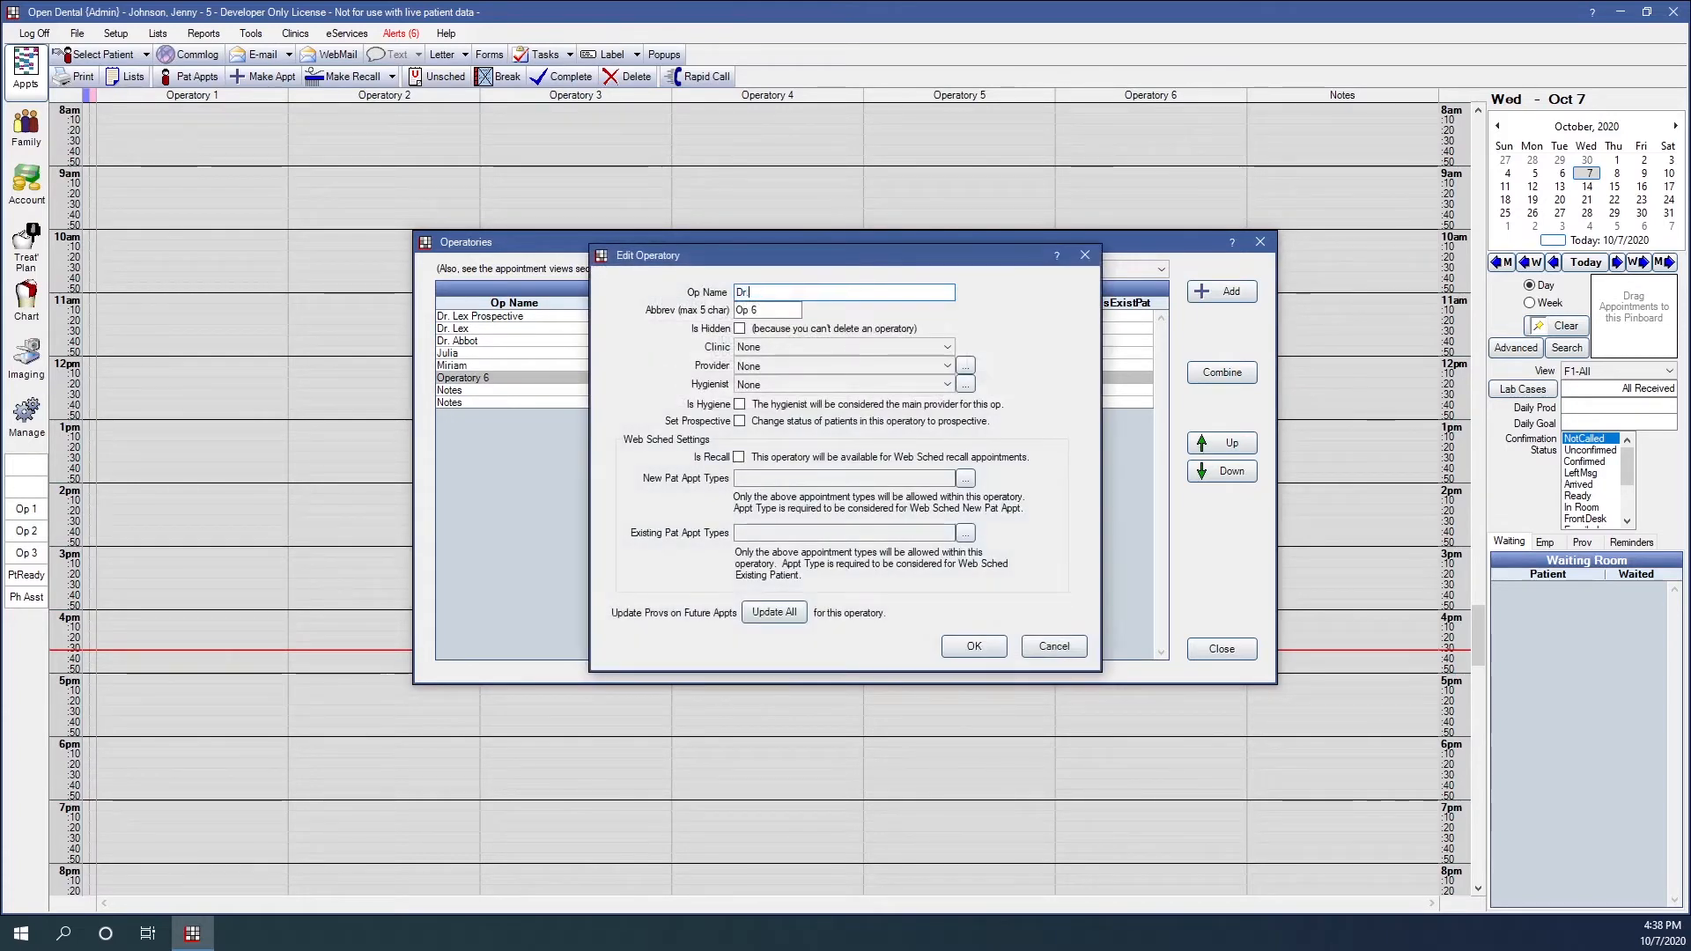
text(. J)
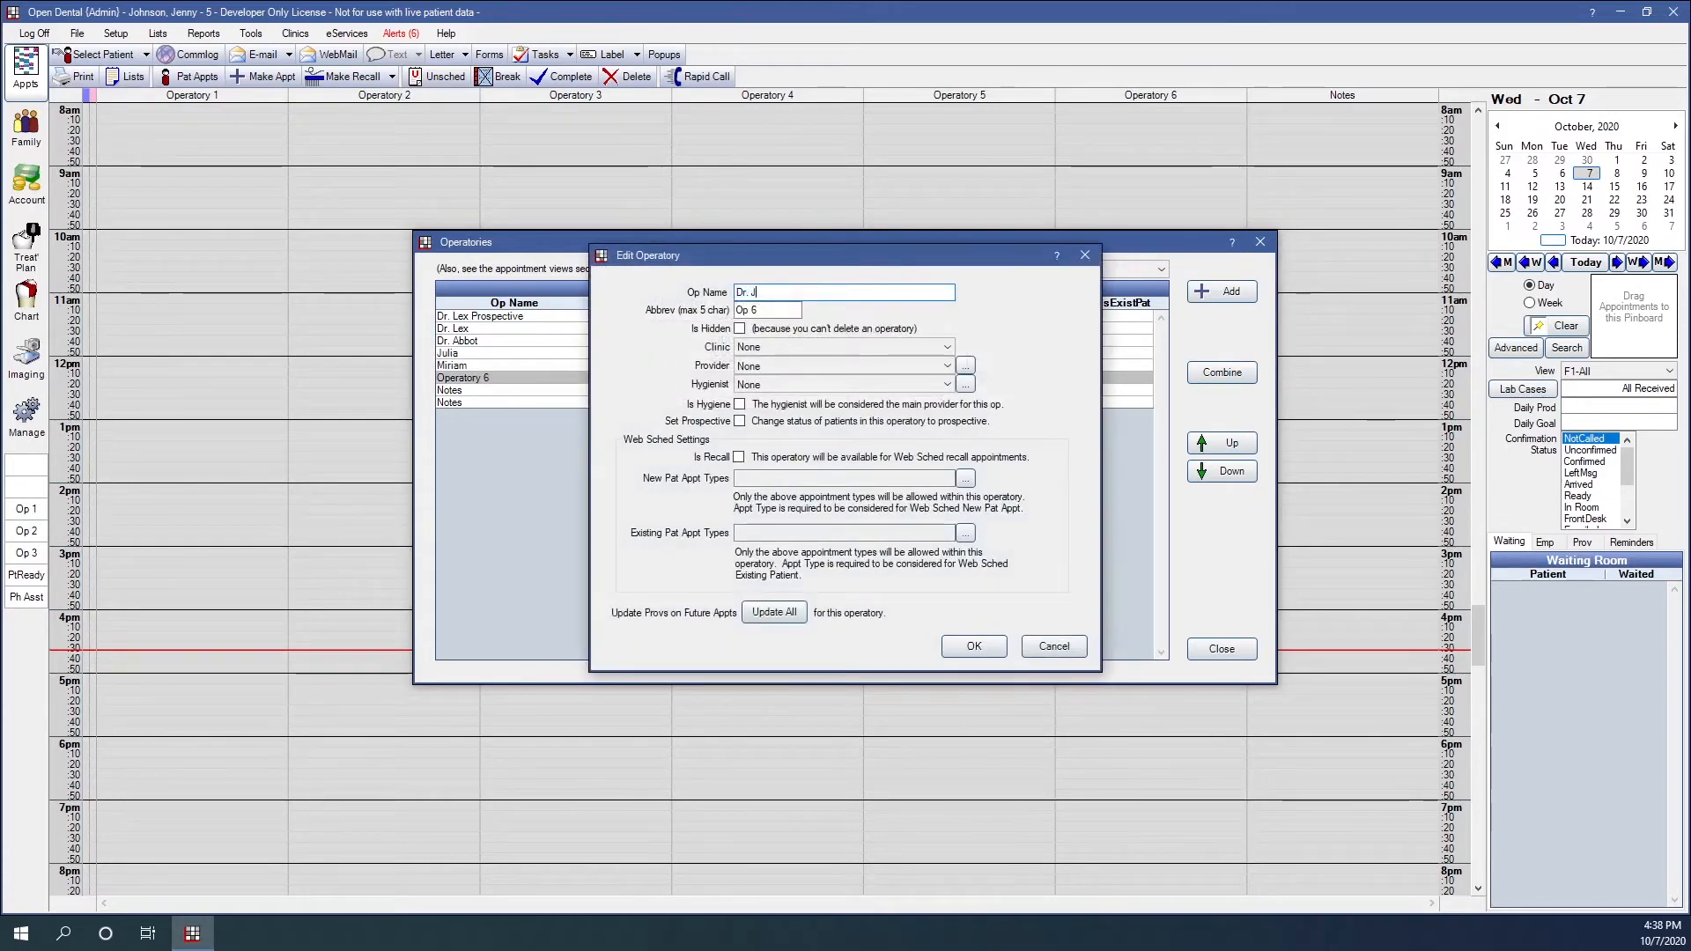
click(779, 345)
click(753, 387)
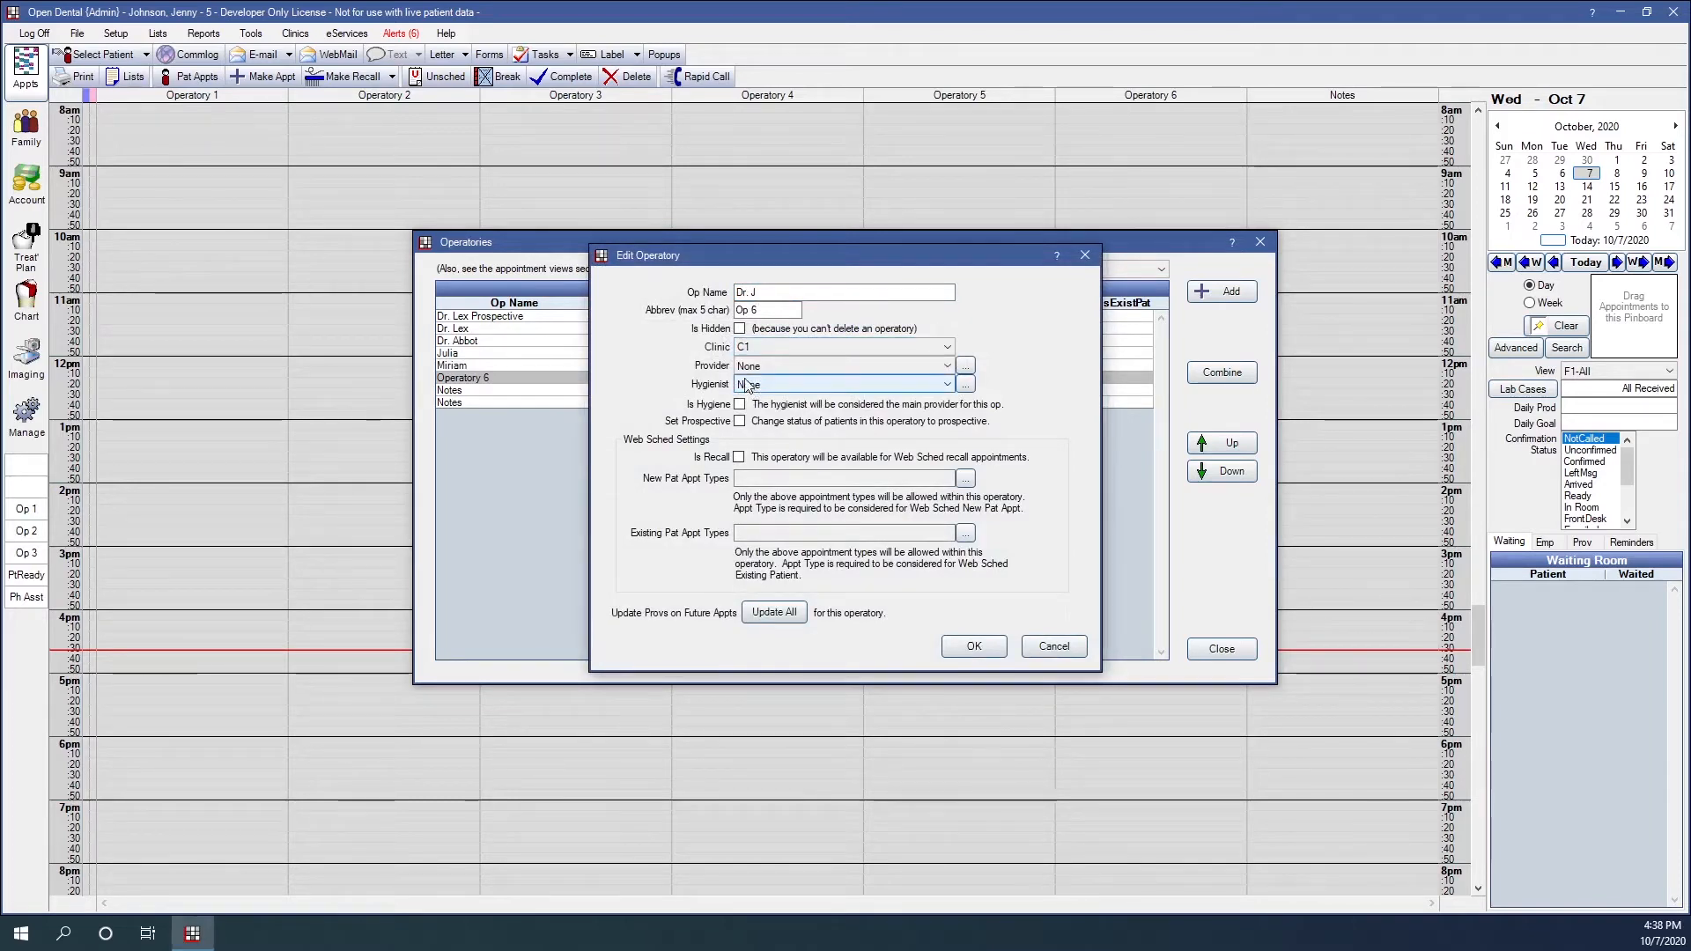
Set the Op 6 operatory's provider to Dr. J and save the operatory.
click(754, 366)
click(756, 418)
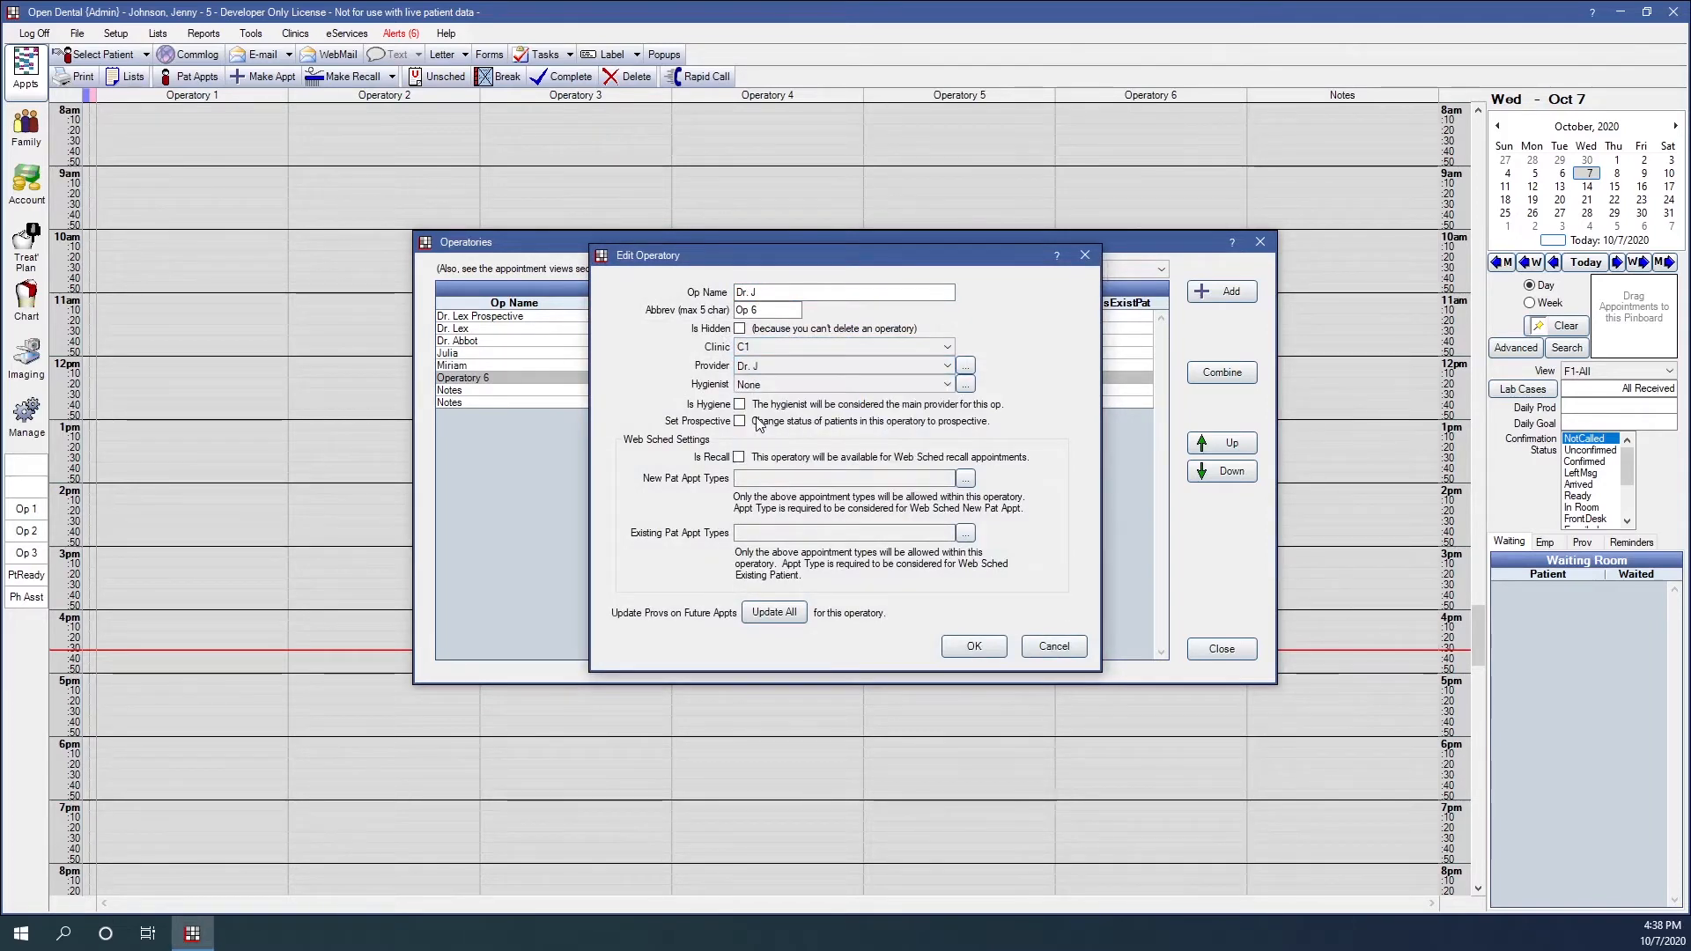
click(974, 647)
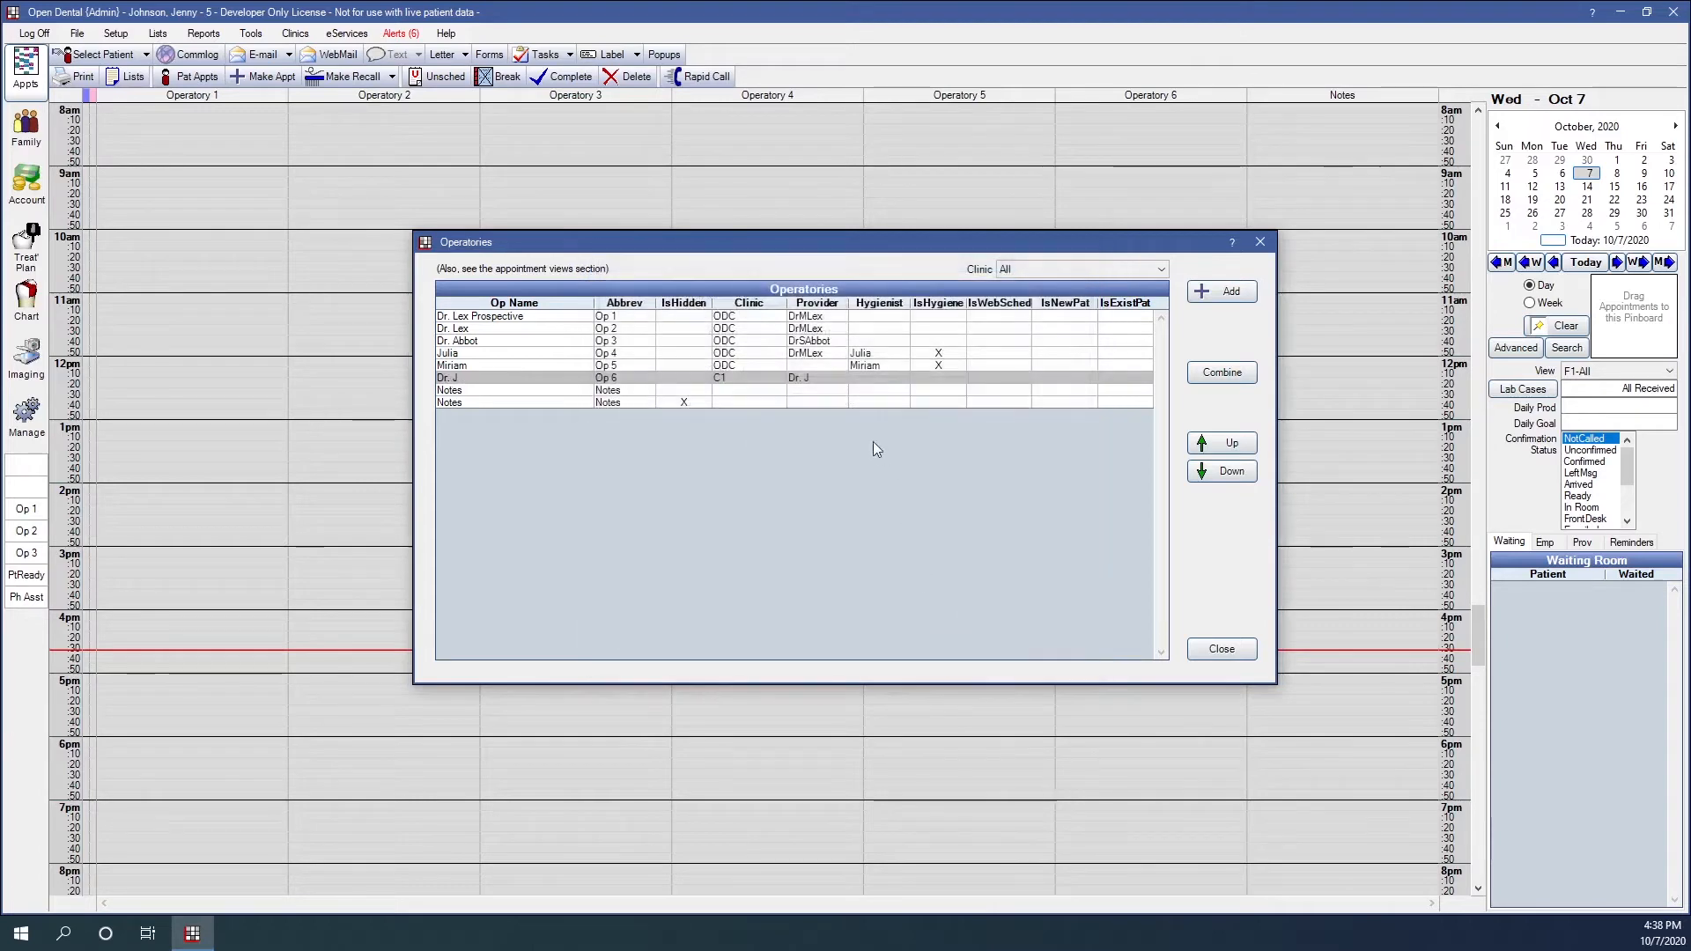
Rename the non-hidden Notes operatory to the first name of hygienist DL and assign it to clinic C1.
double_click(771, 387)
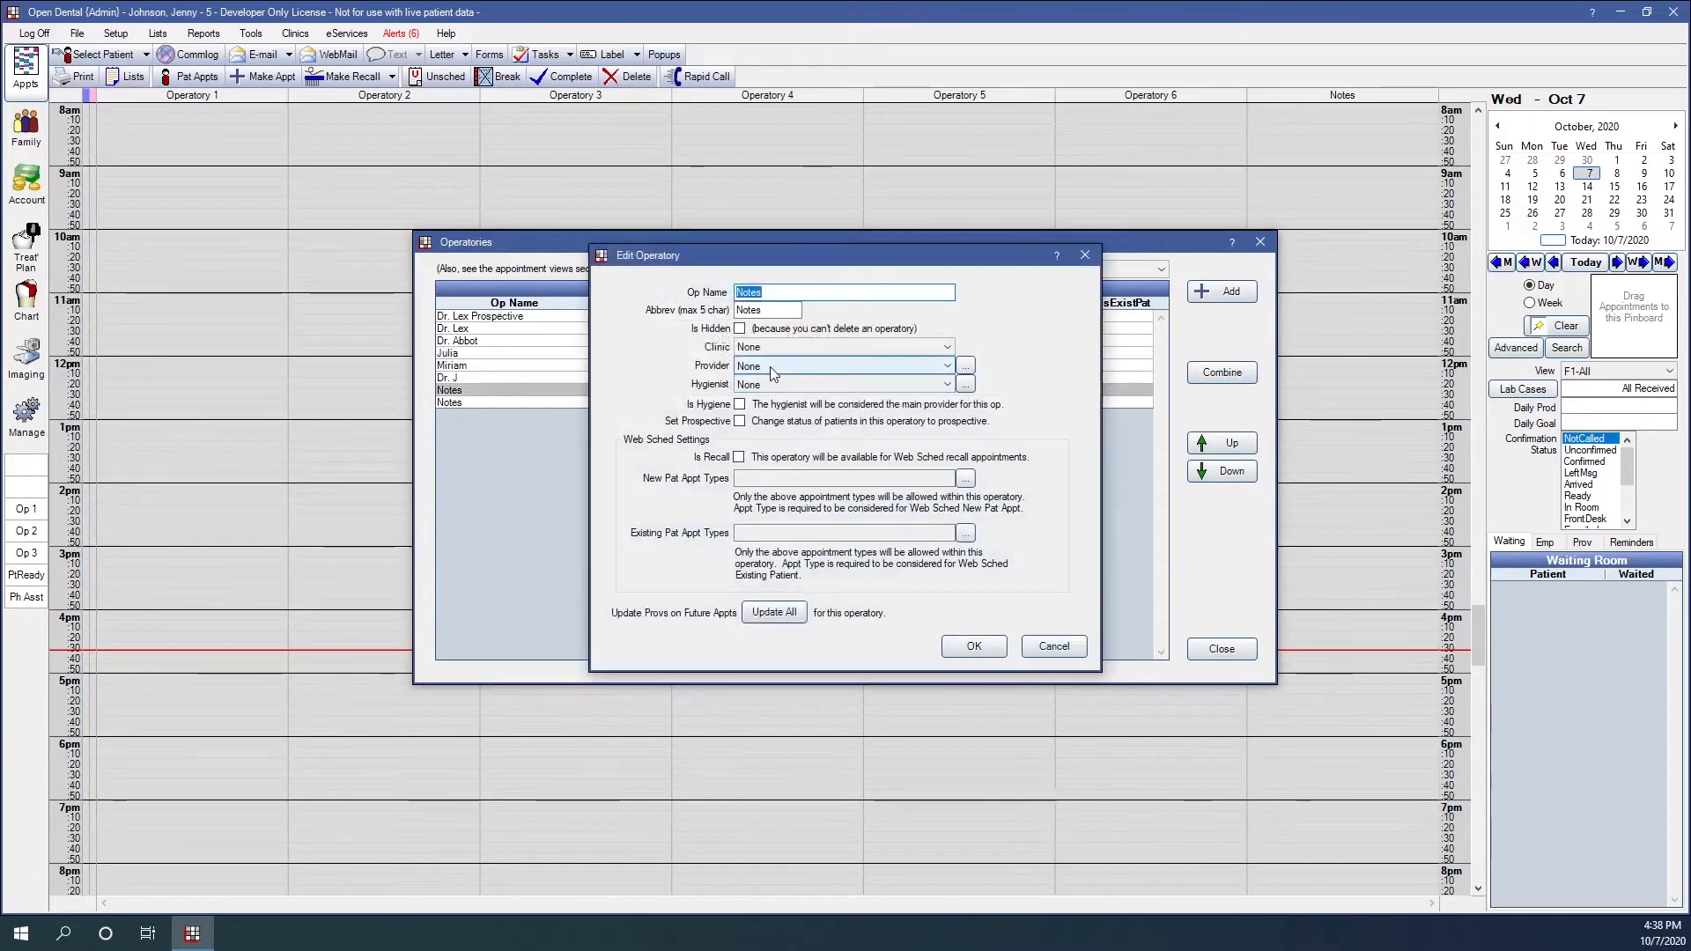
text(Drew)
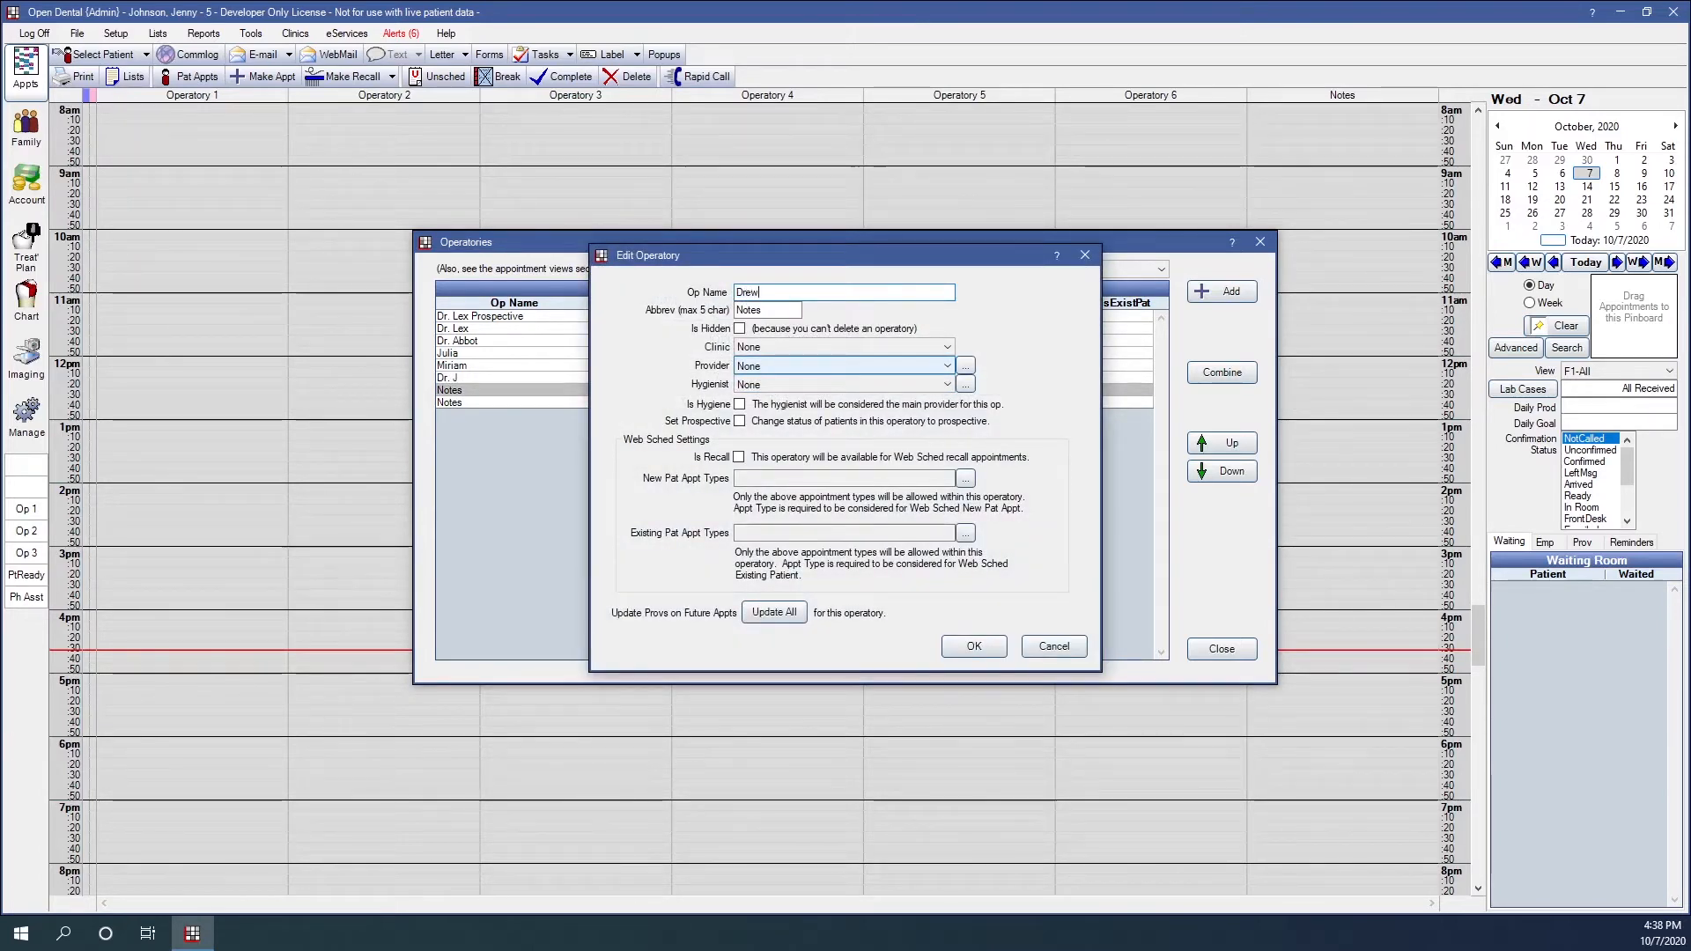
click(757, 347)
click(747, 386)
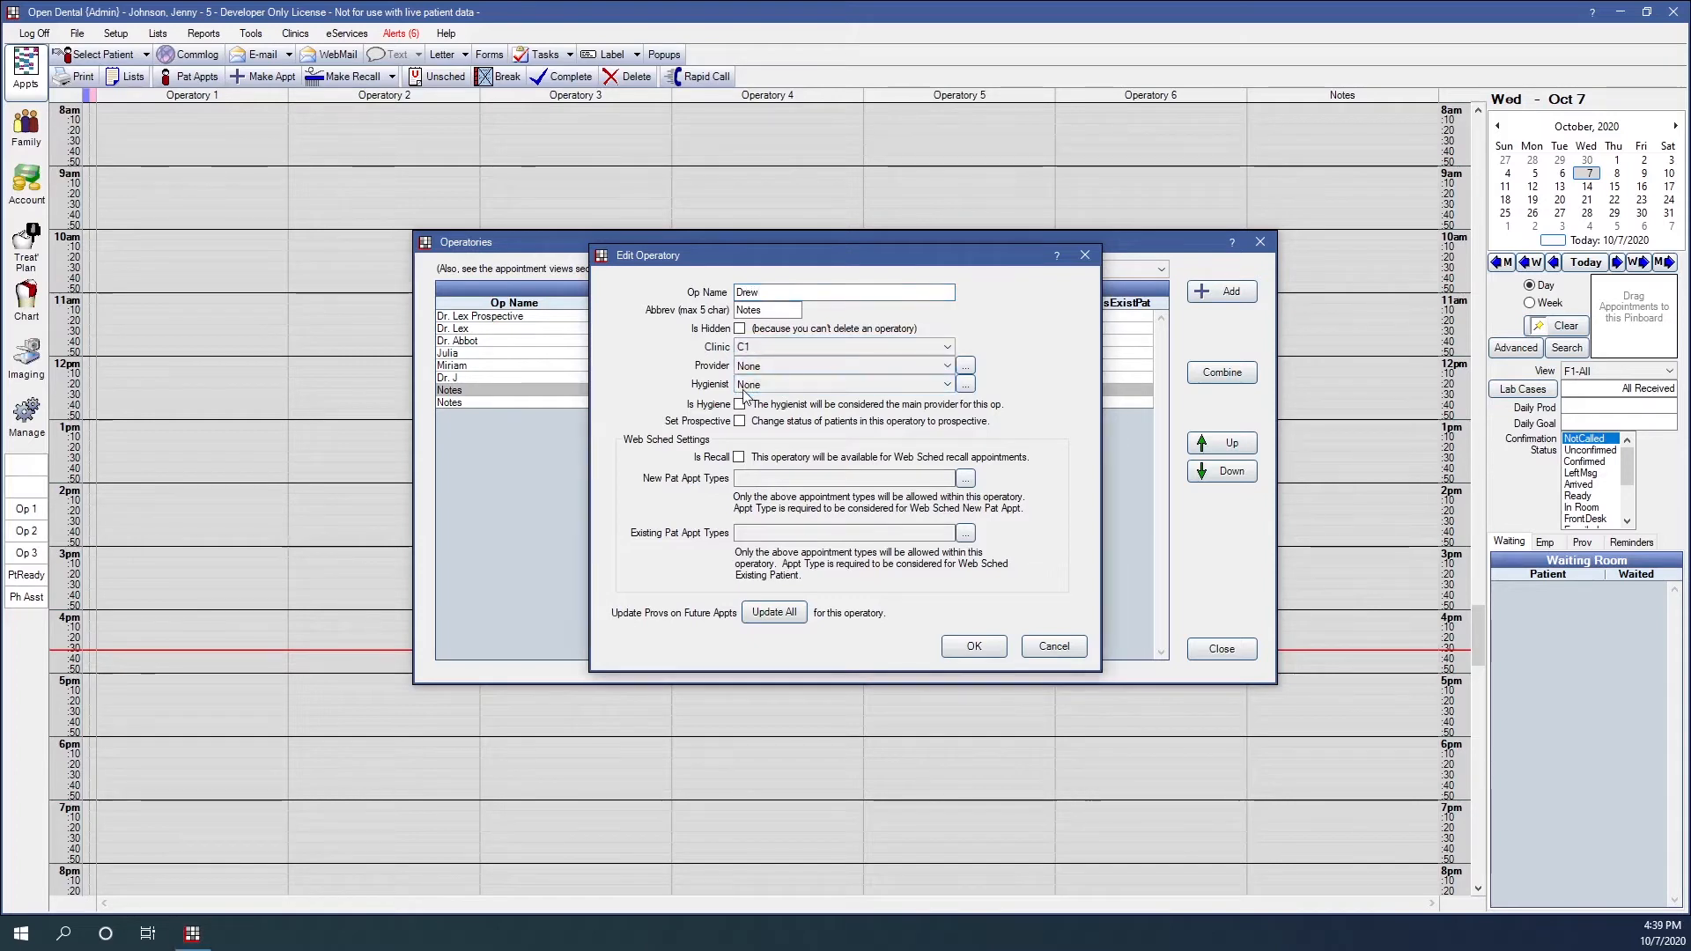
Set this operatory's provider to Dr. J and its hygienist to DL, and mark it as a hygiene operatory.
click(760, 366)
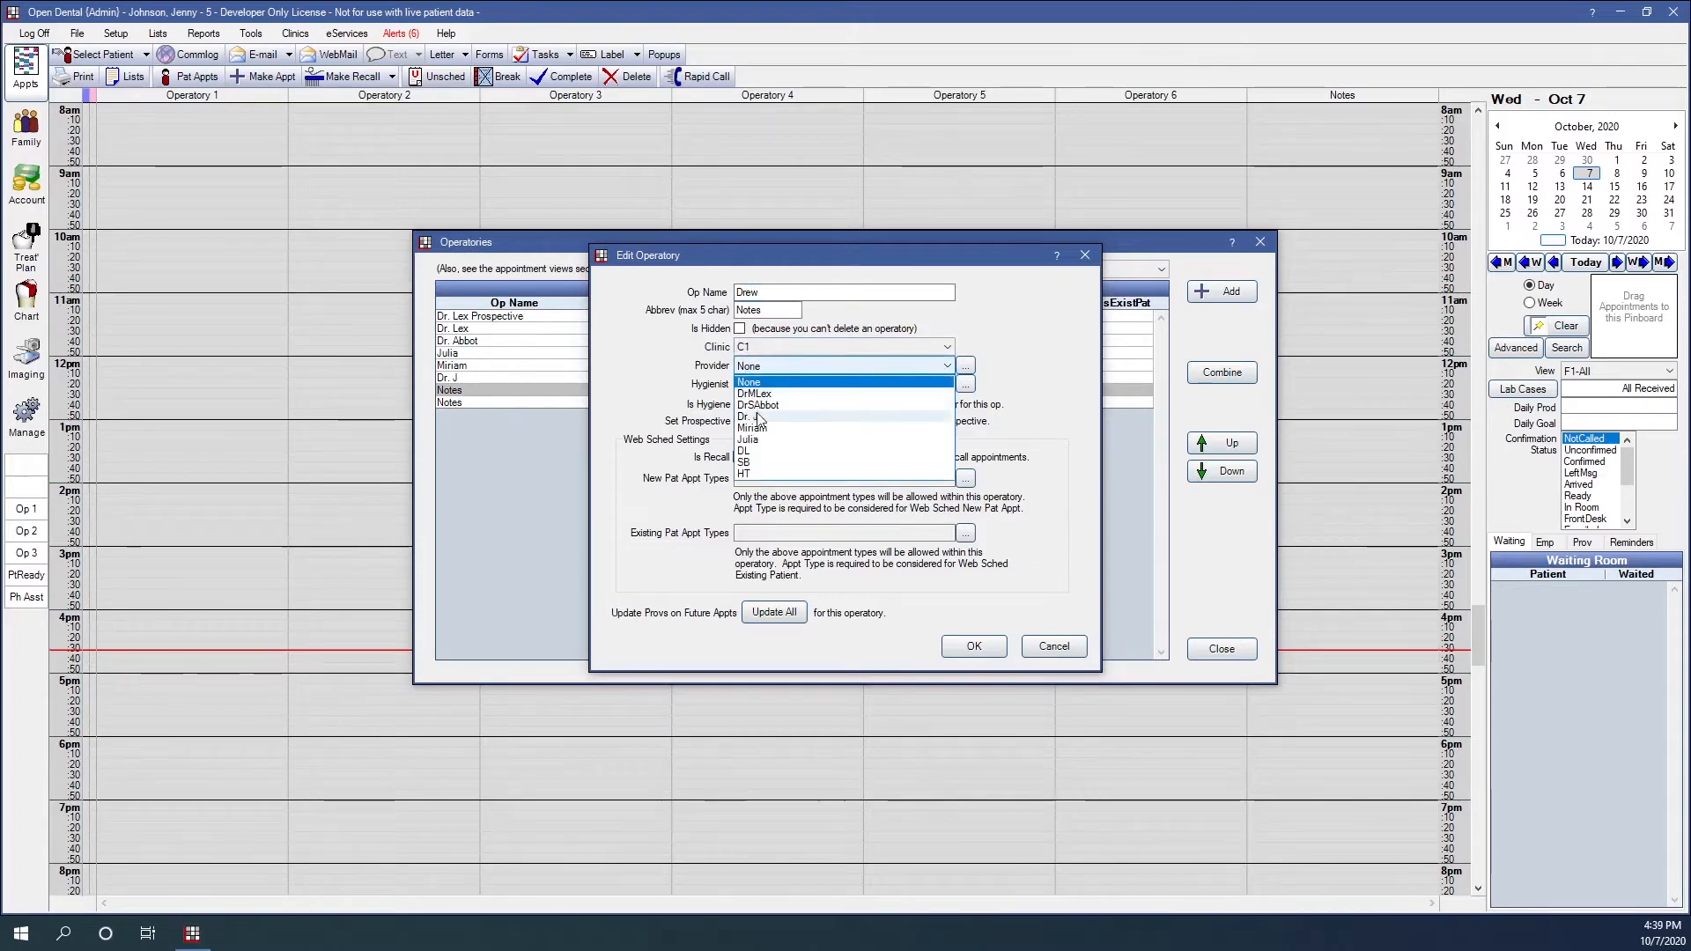
click(756, 416)
click(769, 382)
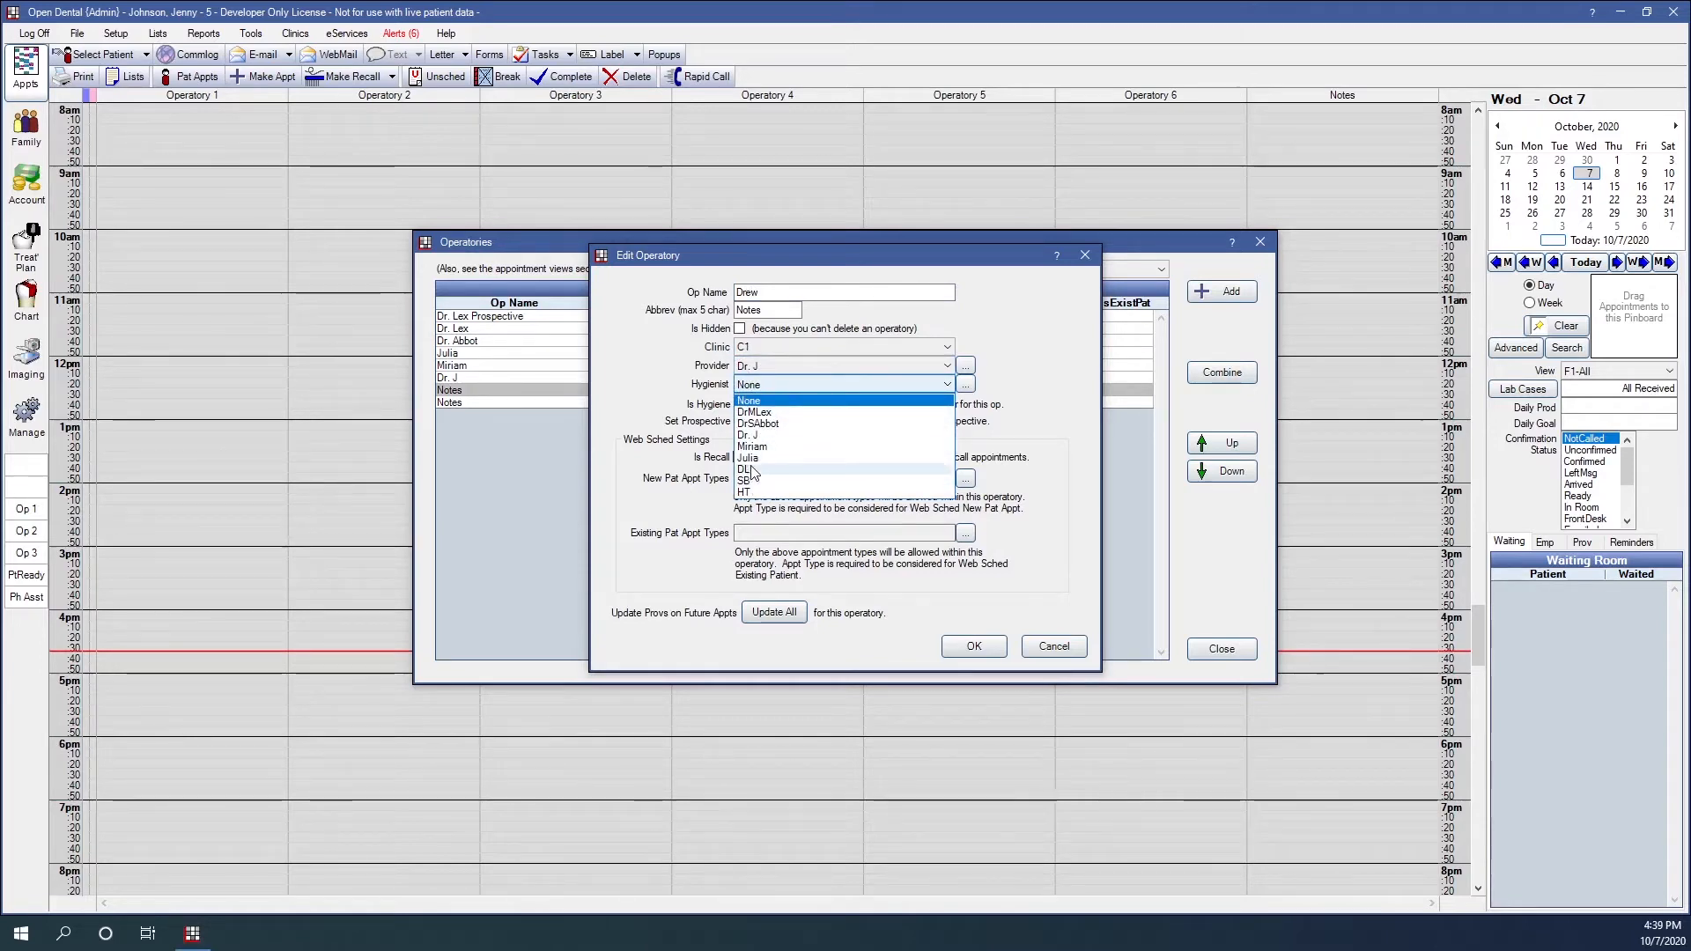
click(745, 469)
click(740, 406)
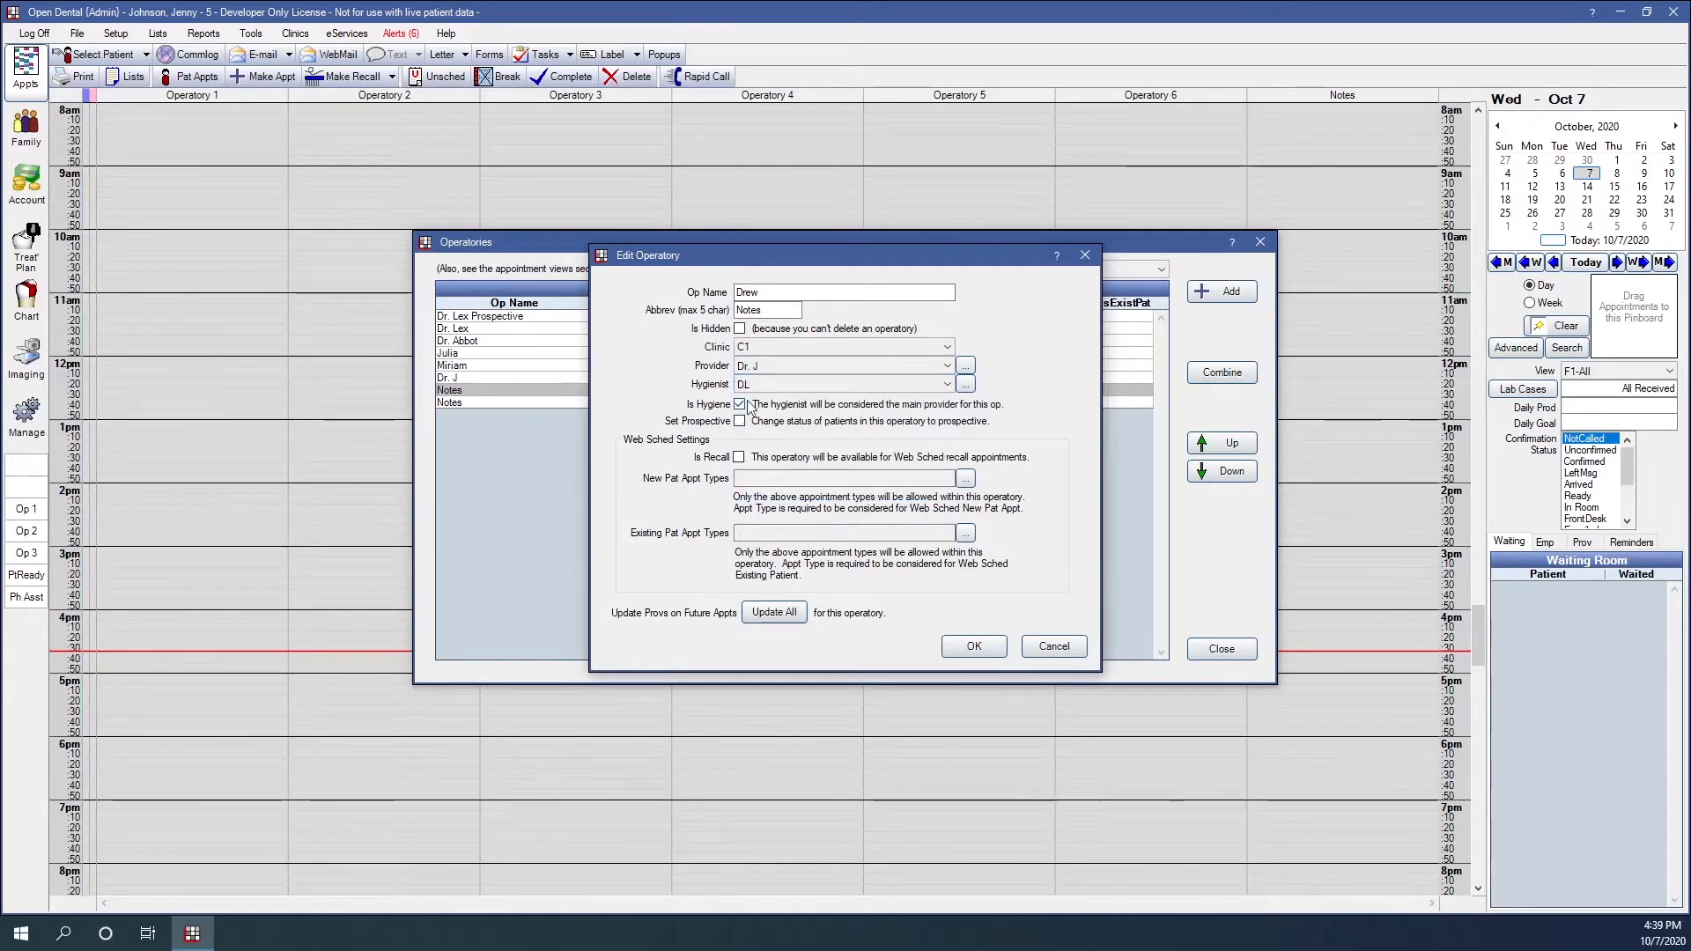
click(975, 647)
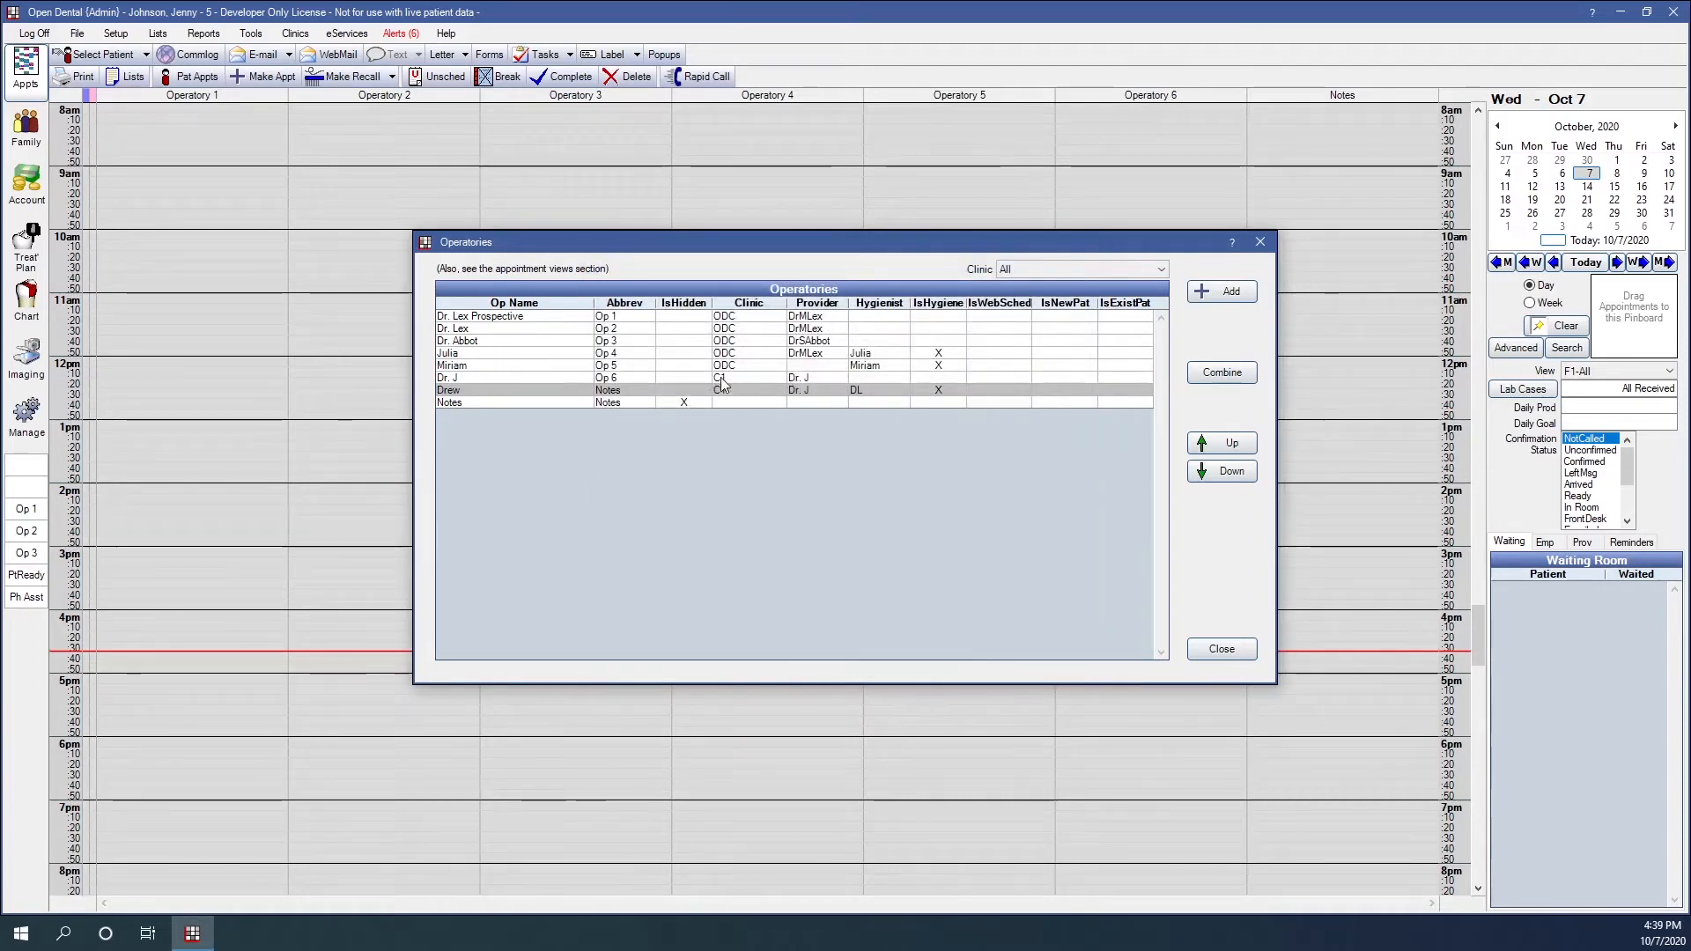
View only clinic C1's operatories and return the list to all clinics.
click(1037, 266)
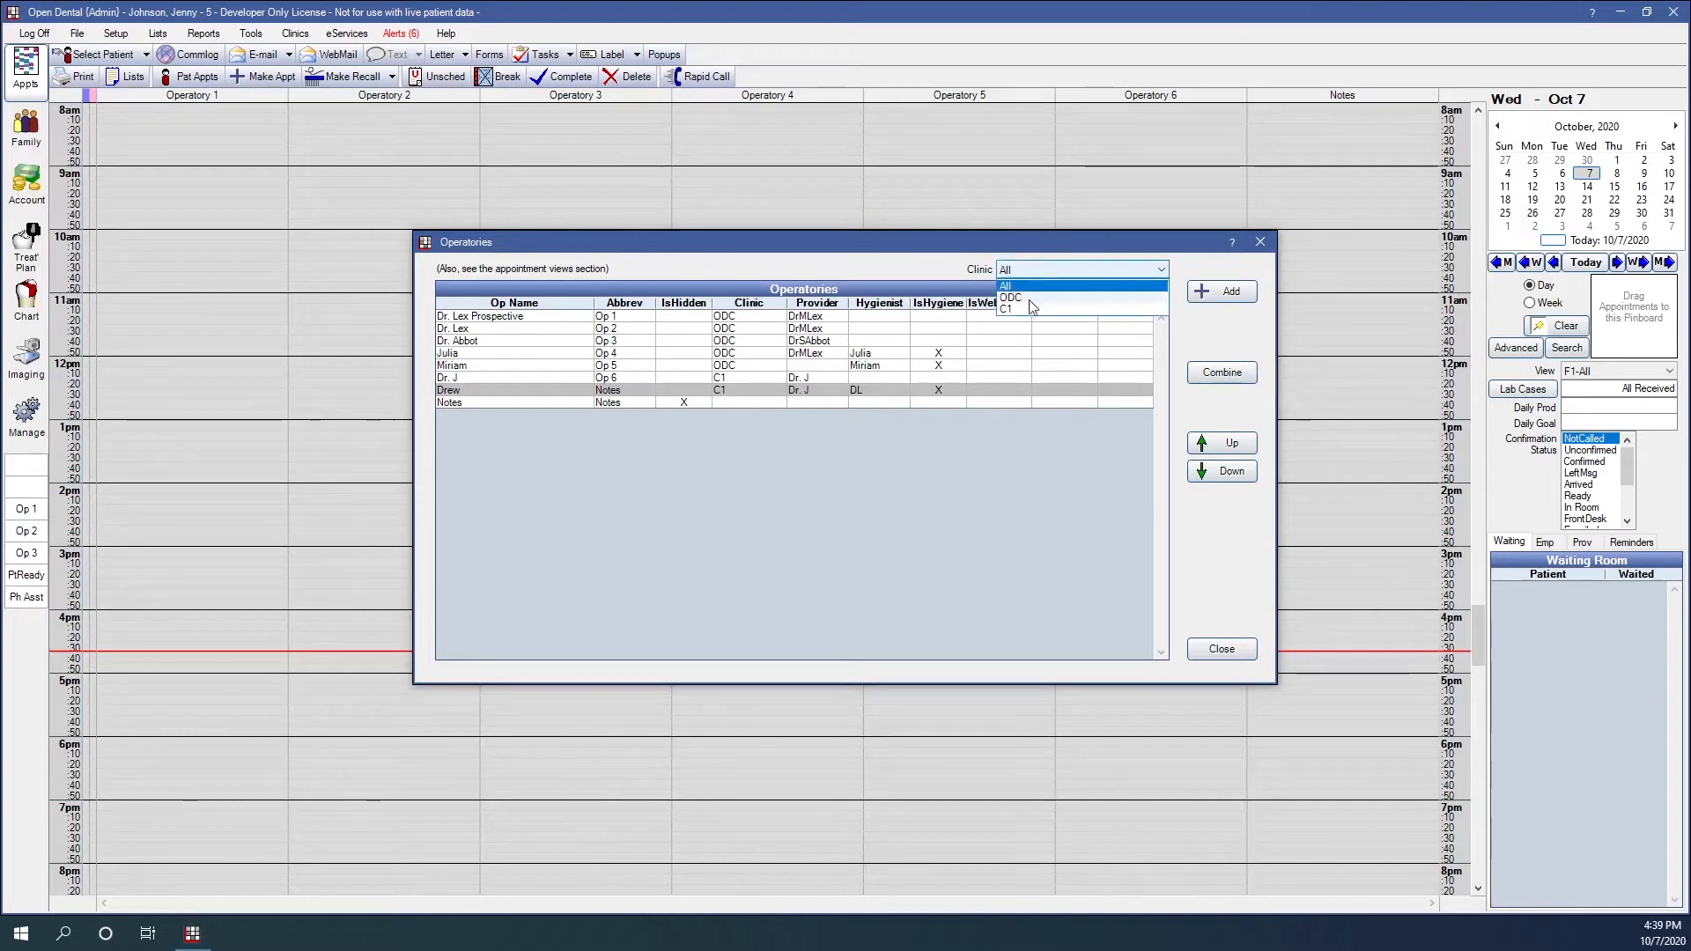
click(1020, 309)
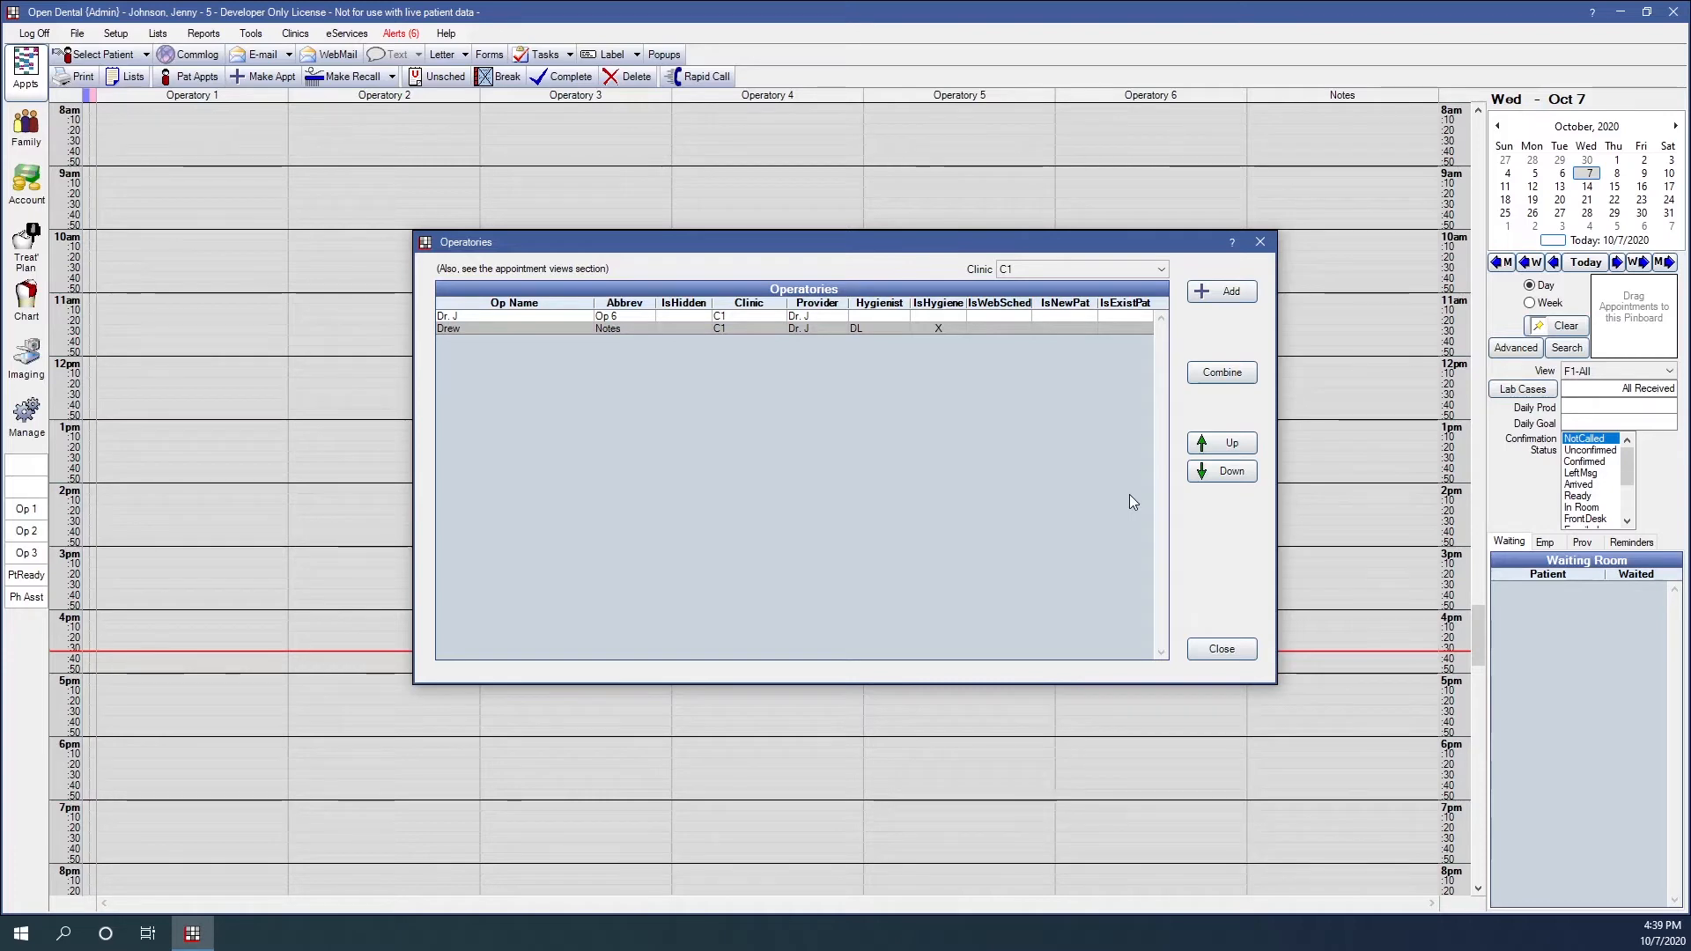
click(1053, 275)
click(1032, 287)
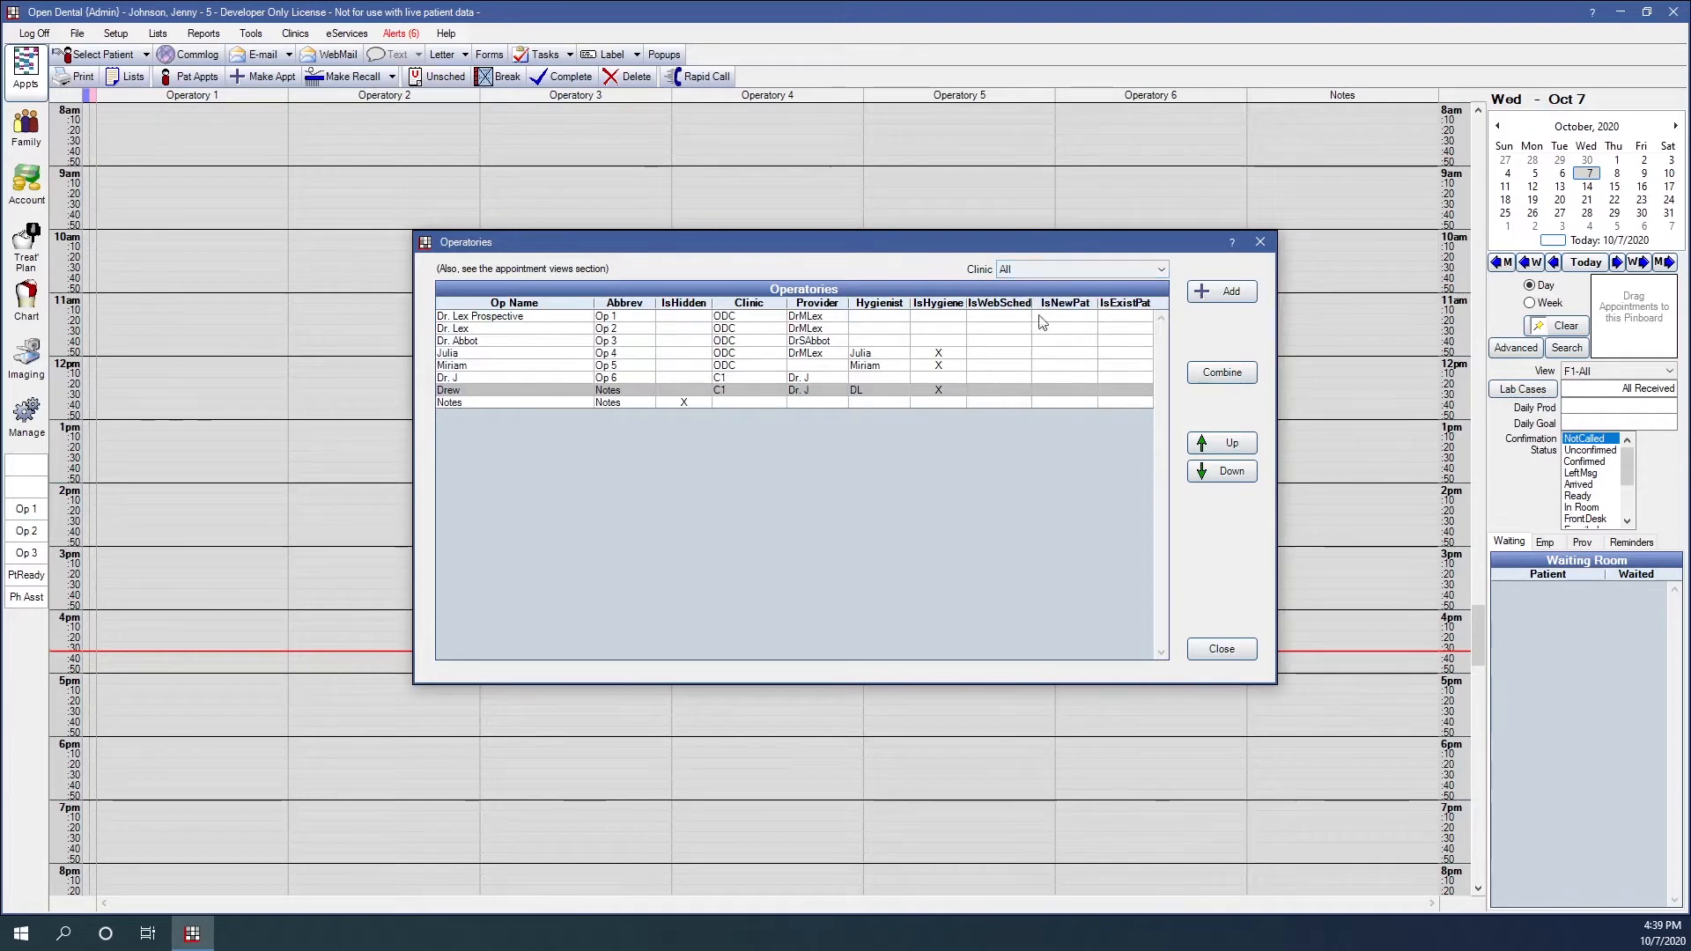
Unhide the remaining Notes operatory, rename it Headquarters Op with no clinic assigned, and close the operatory setup.
double_click(769, 403)
click(740, 330)
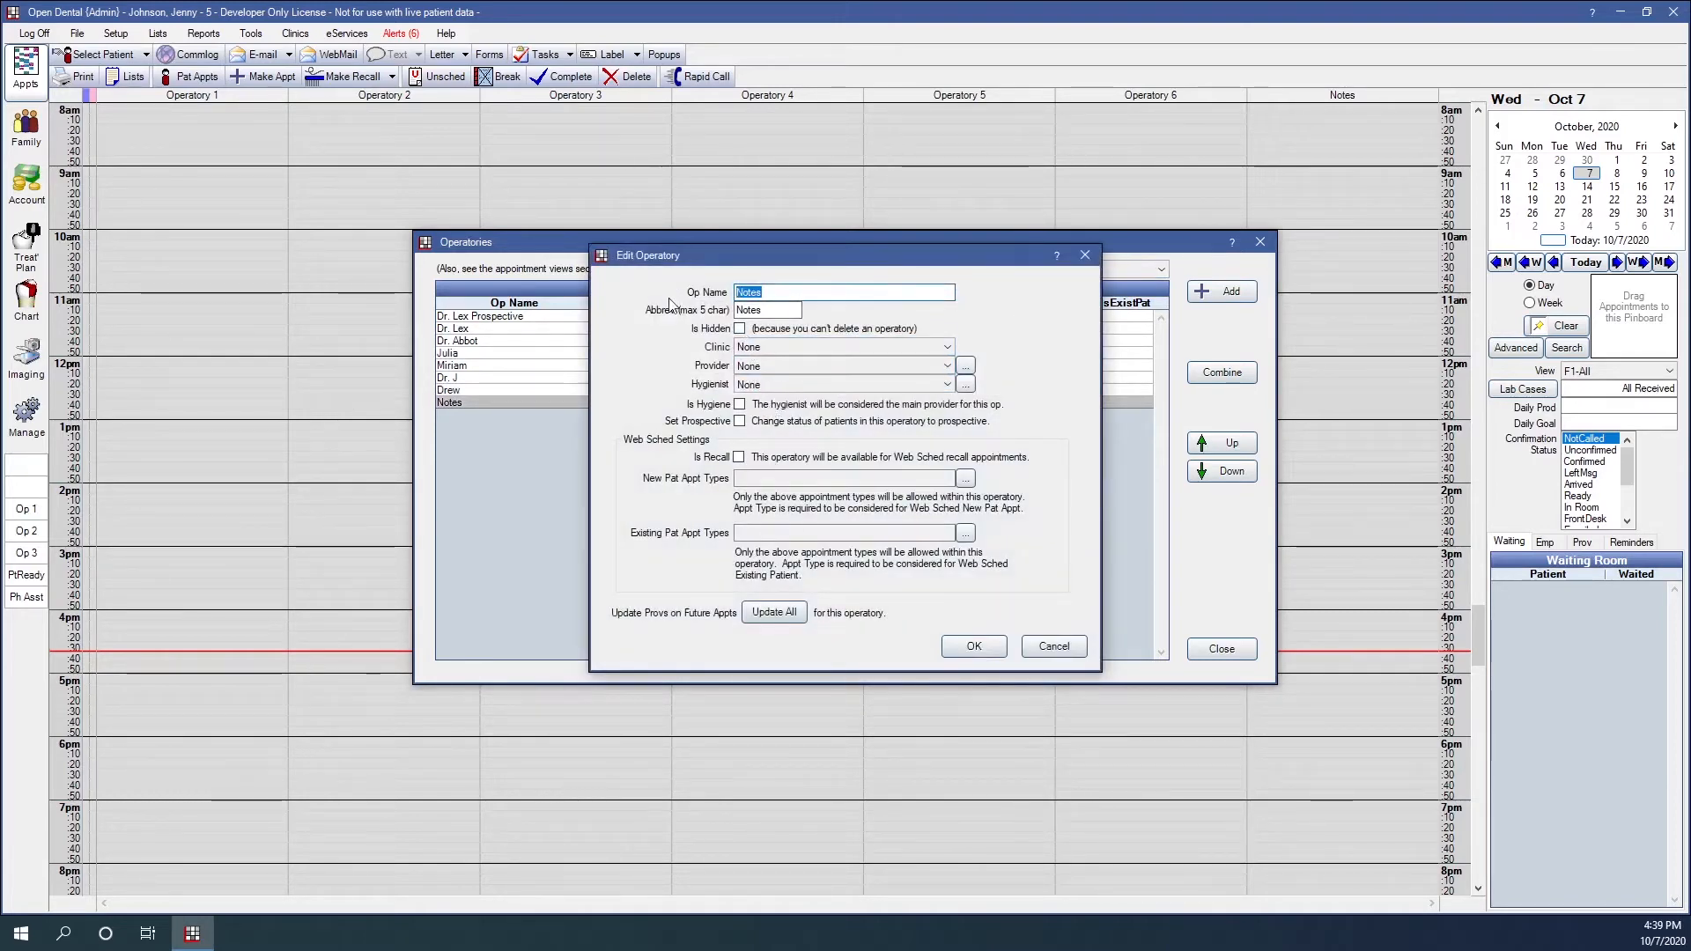
text(Headquarter)
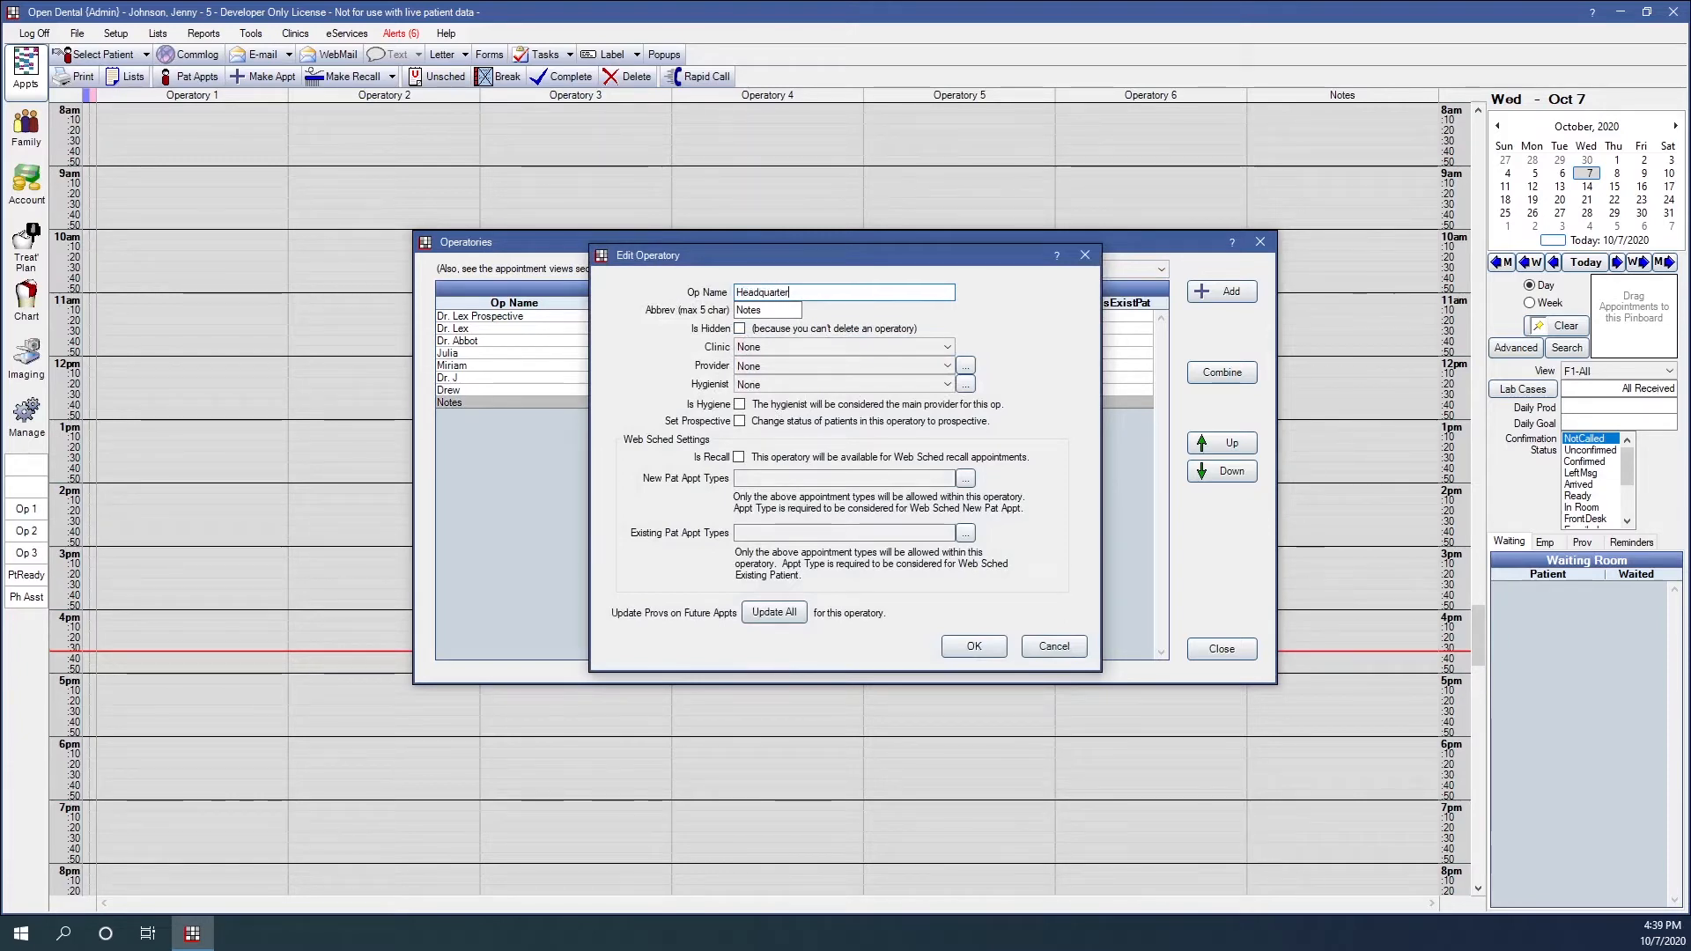
text(s Op)
click(835, 347)
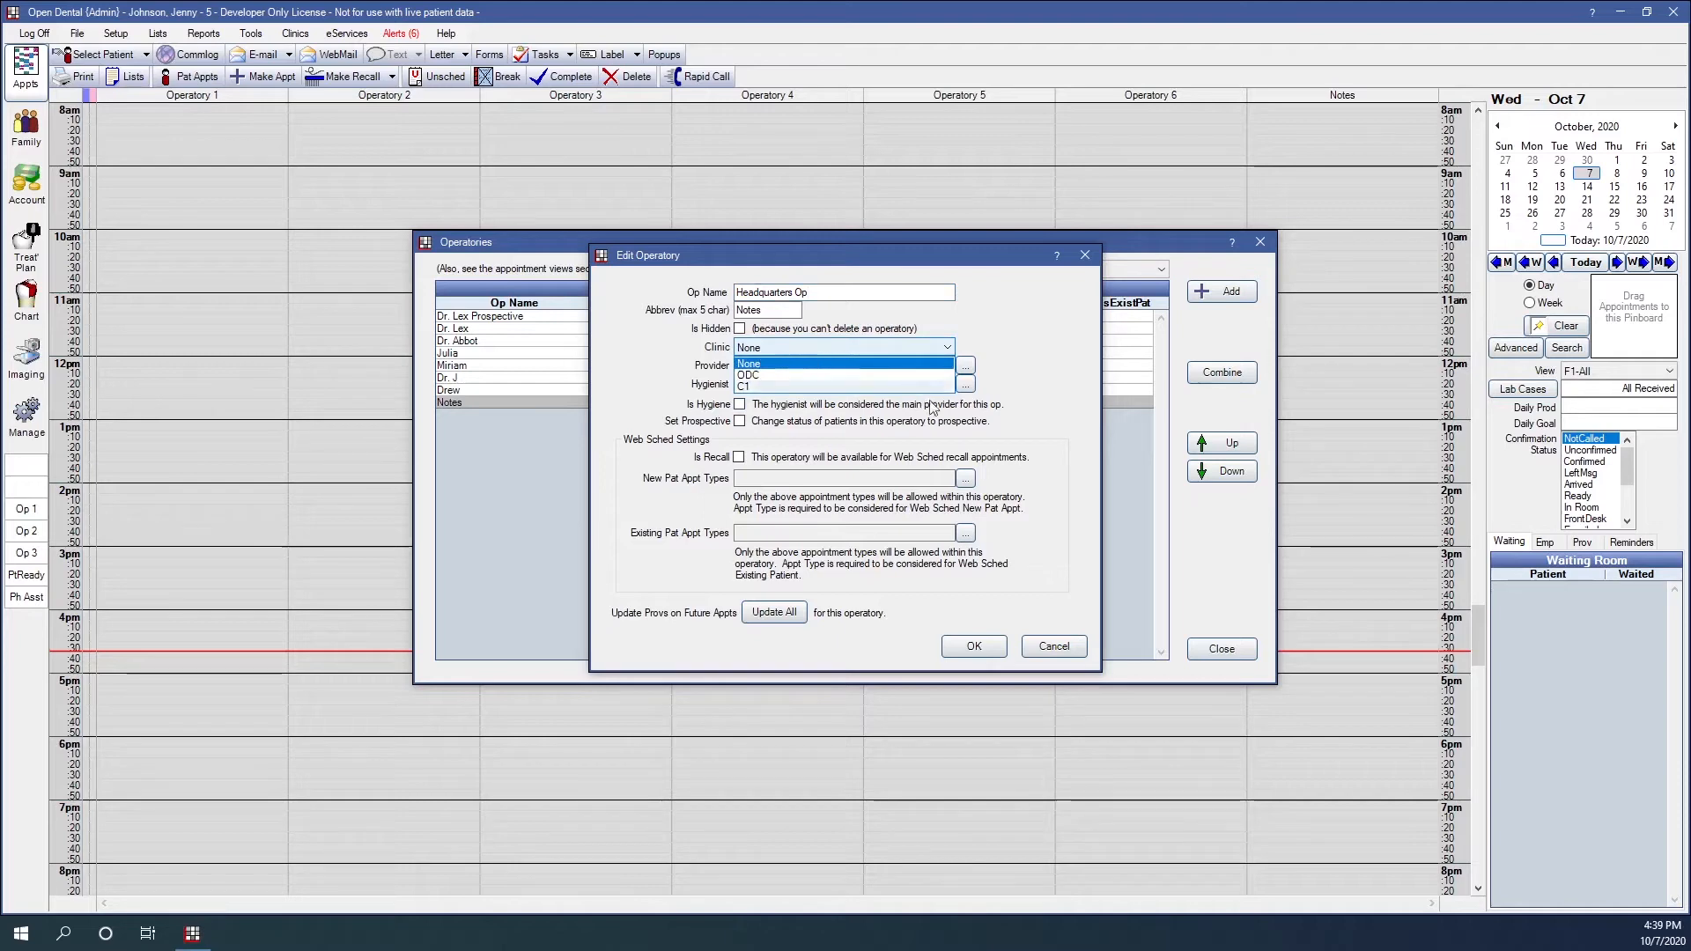
click(784, 363)
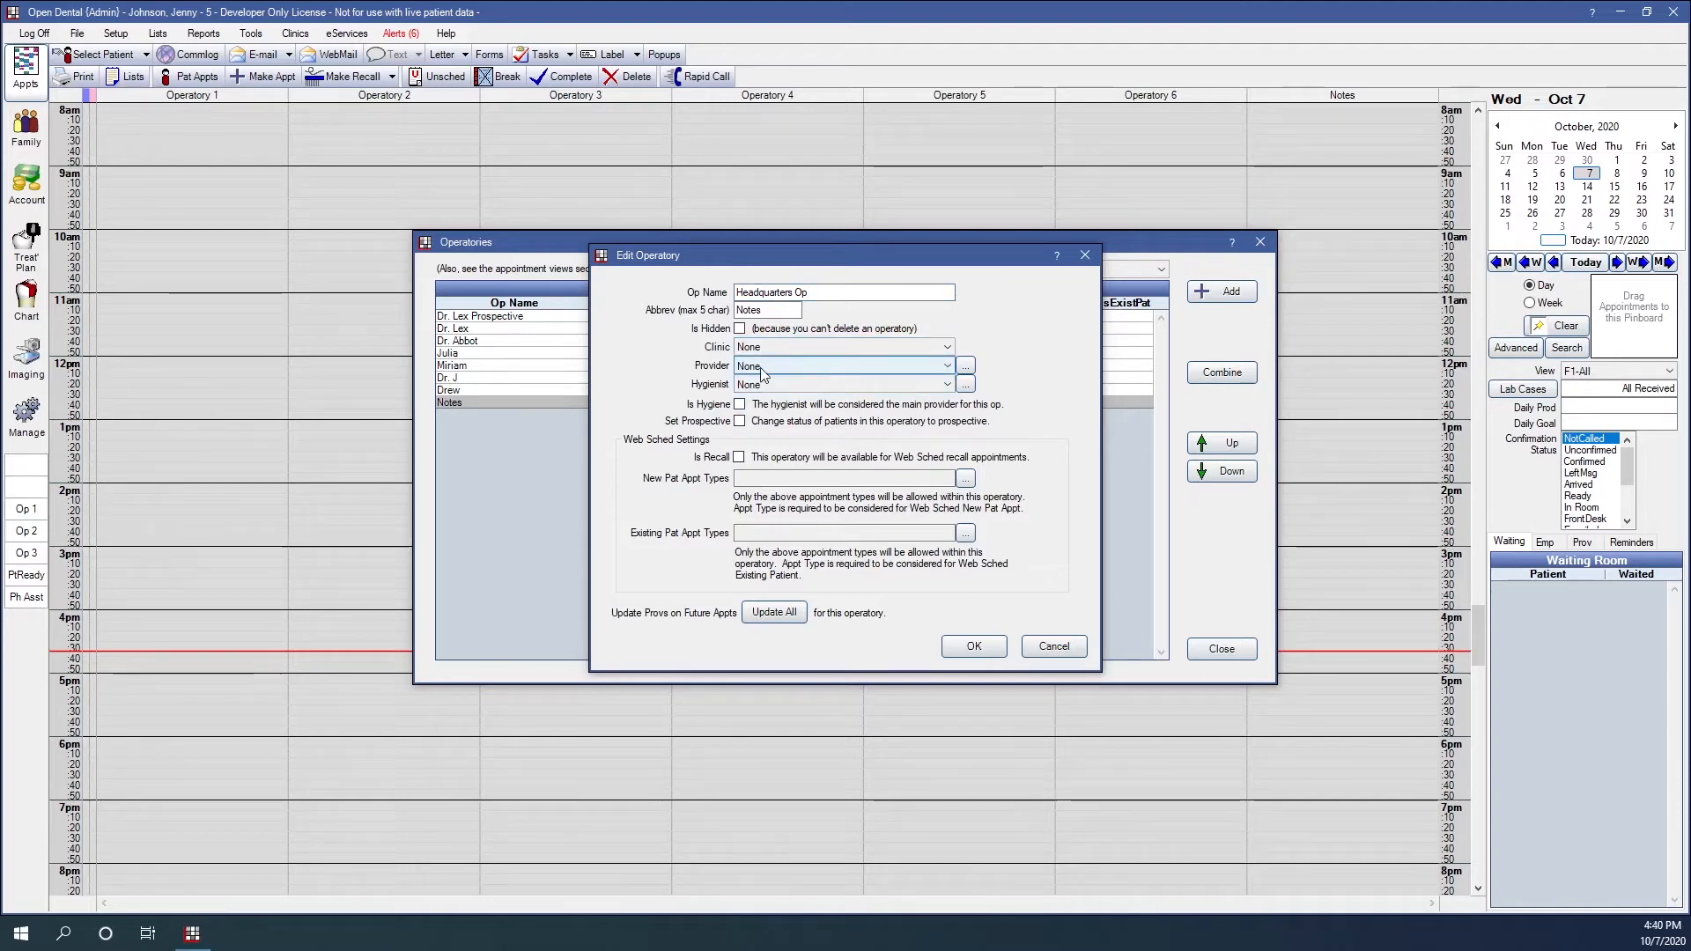
click(974, 646)
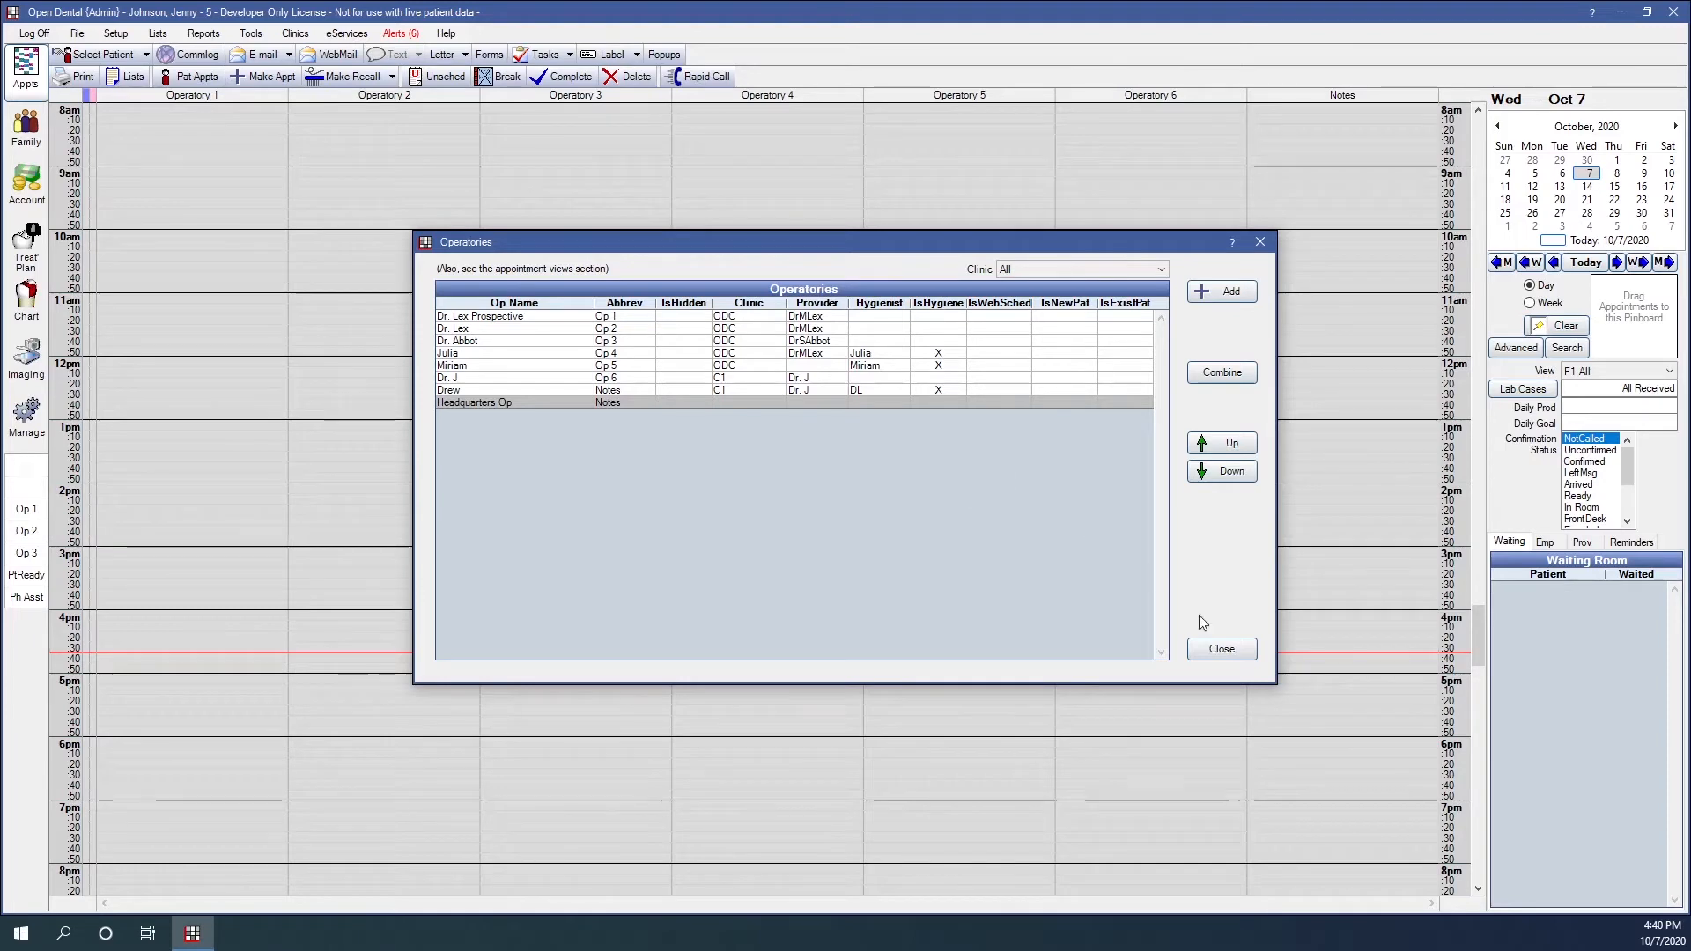
click(1212, 648)
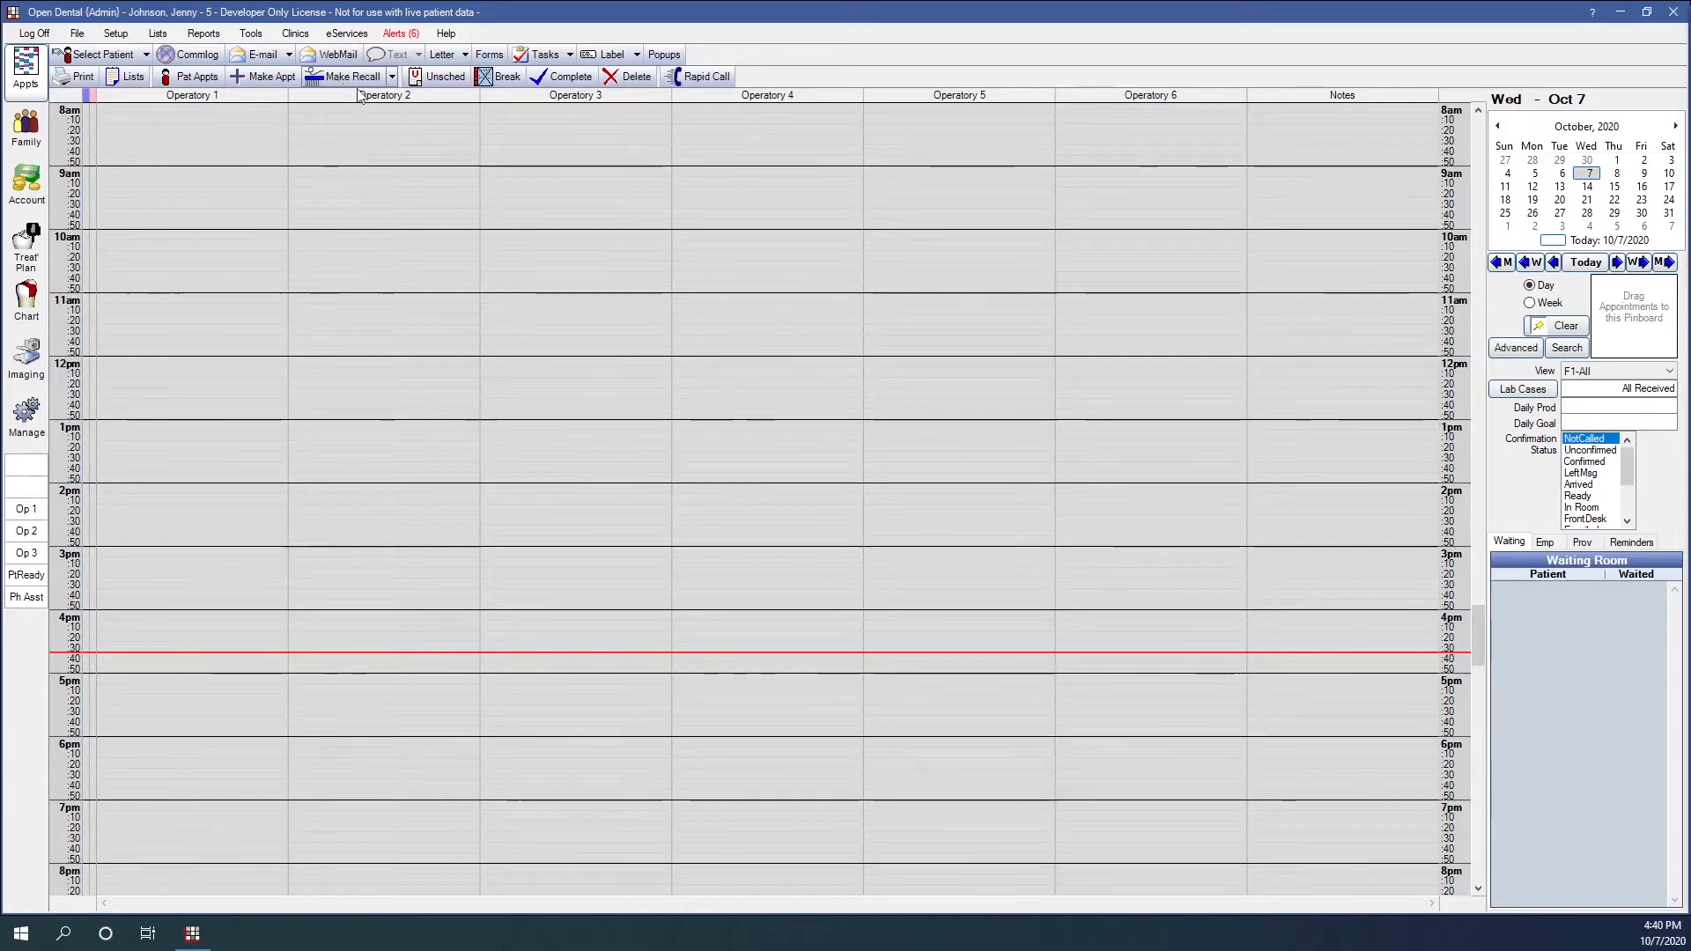
Show the October 8 schedule and copy its 11 am appointment to the pinboard.
click(1617, 177)
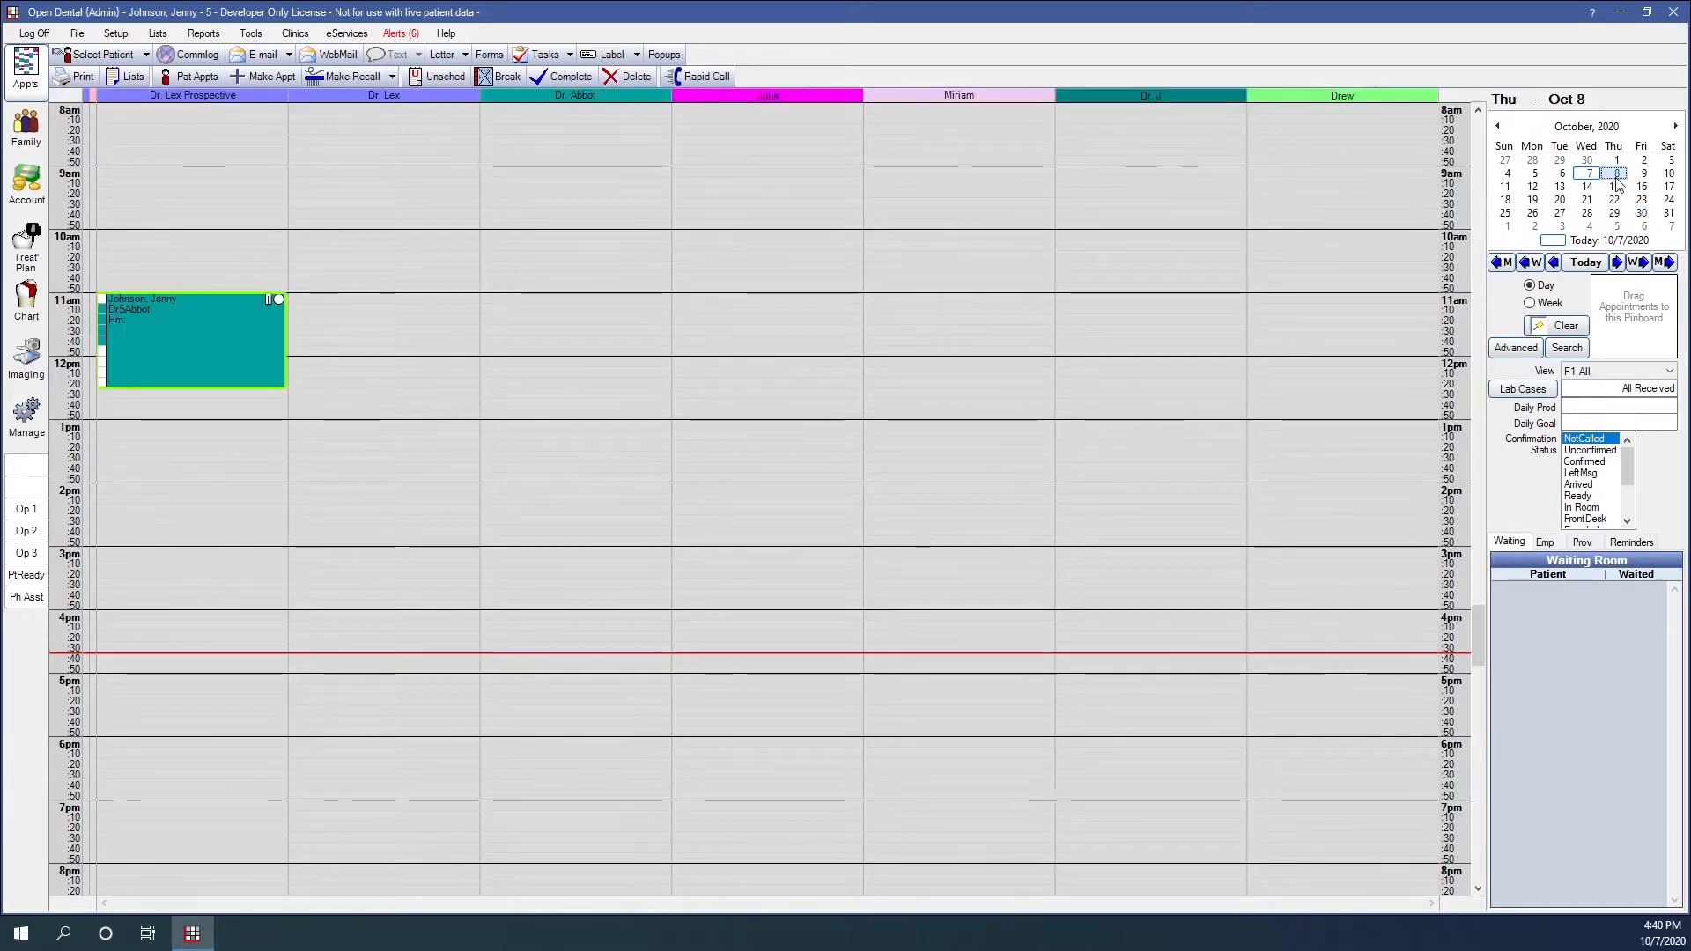
right_click(148, 329)
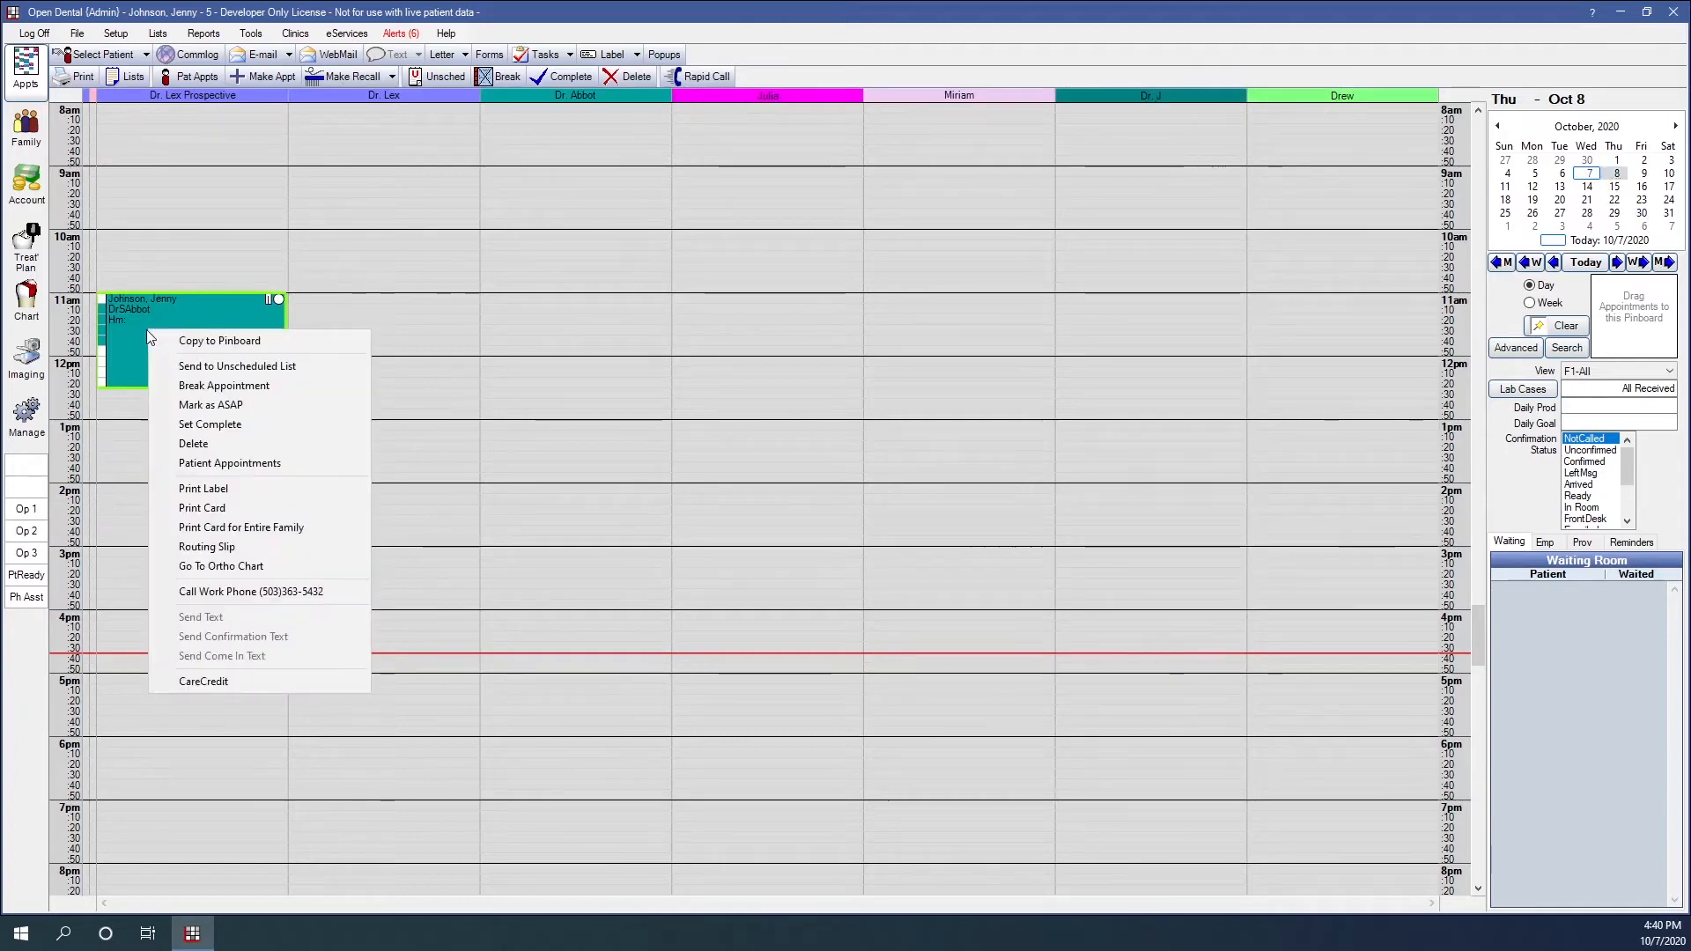
click(190, 343)
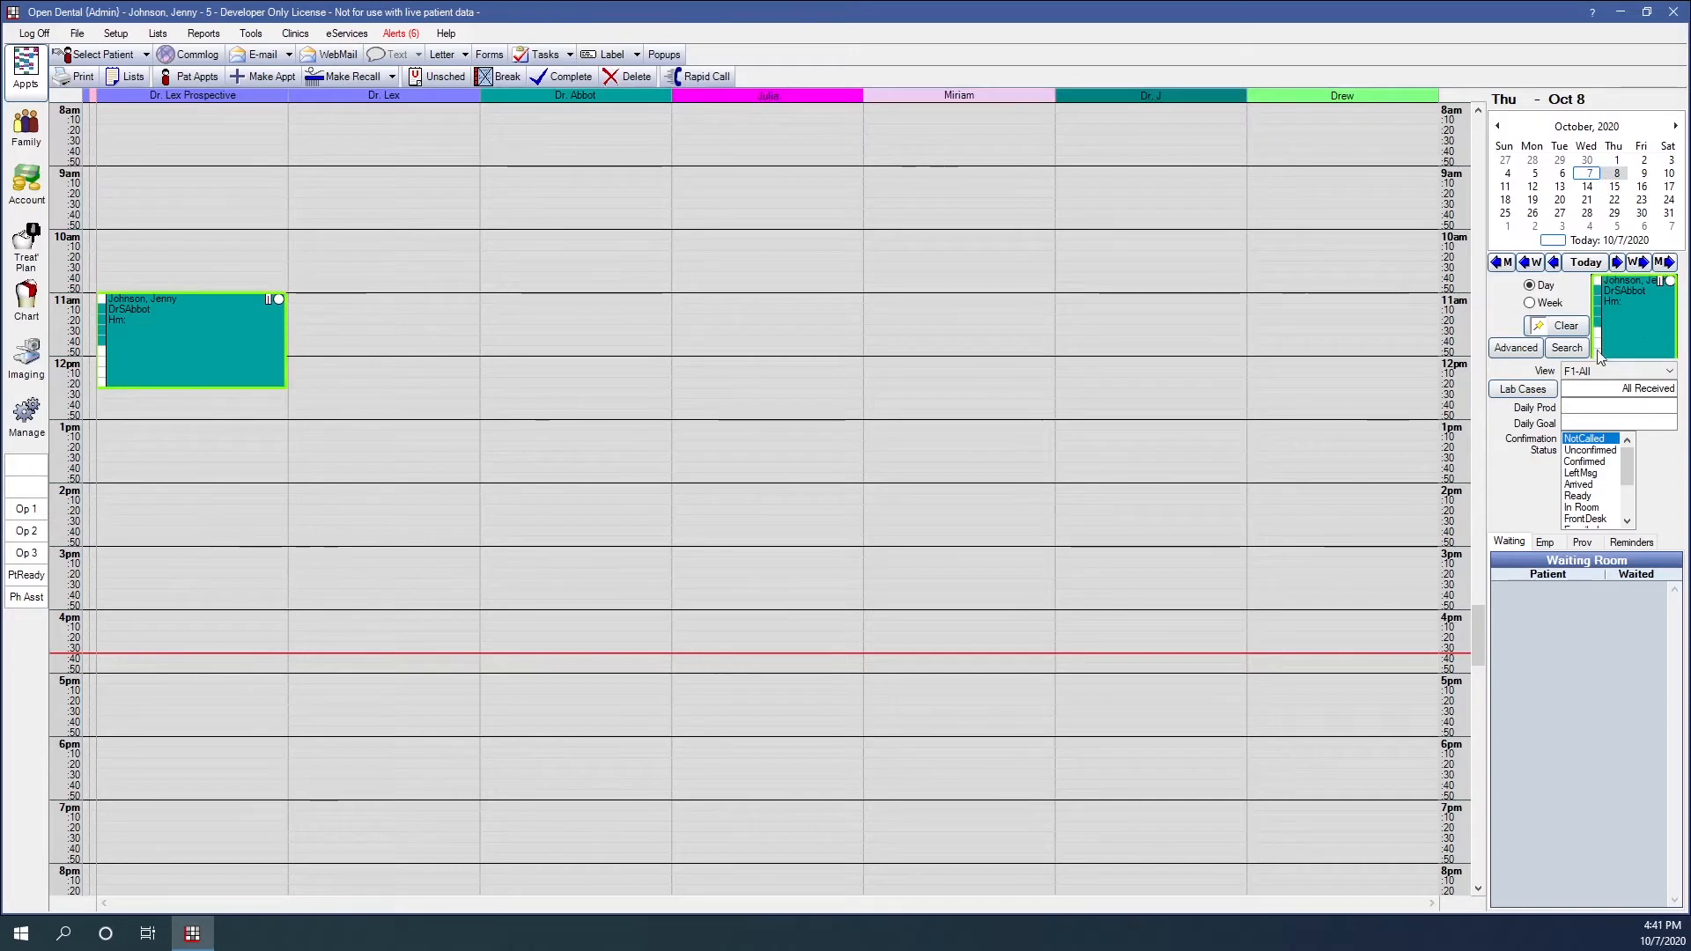
Examine the provider, blockout and appointment view filters of the advanced appointment search without running a search.
click(1515, 348)
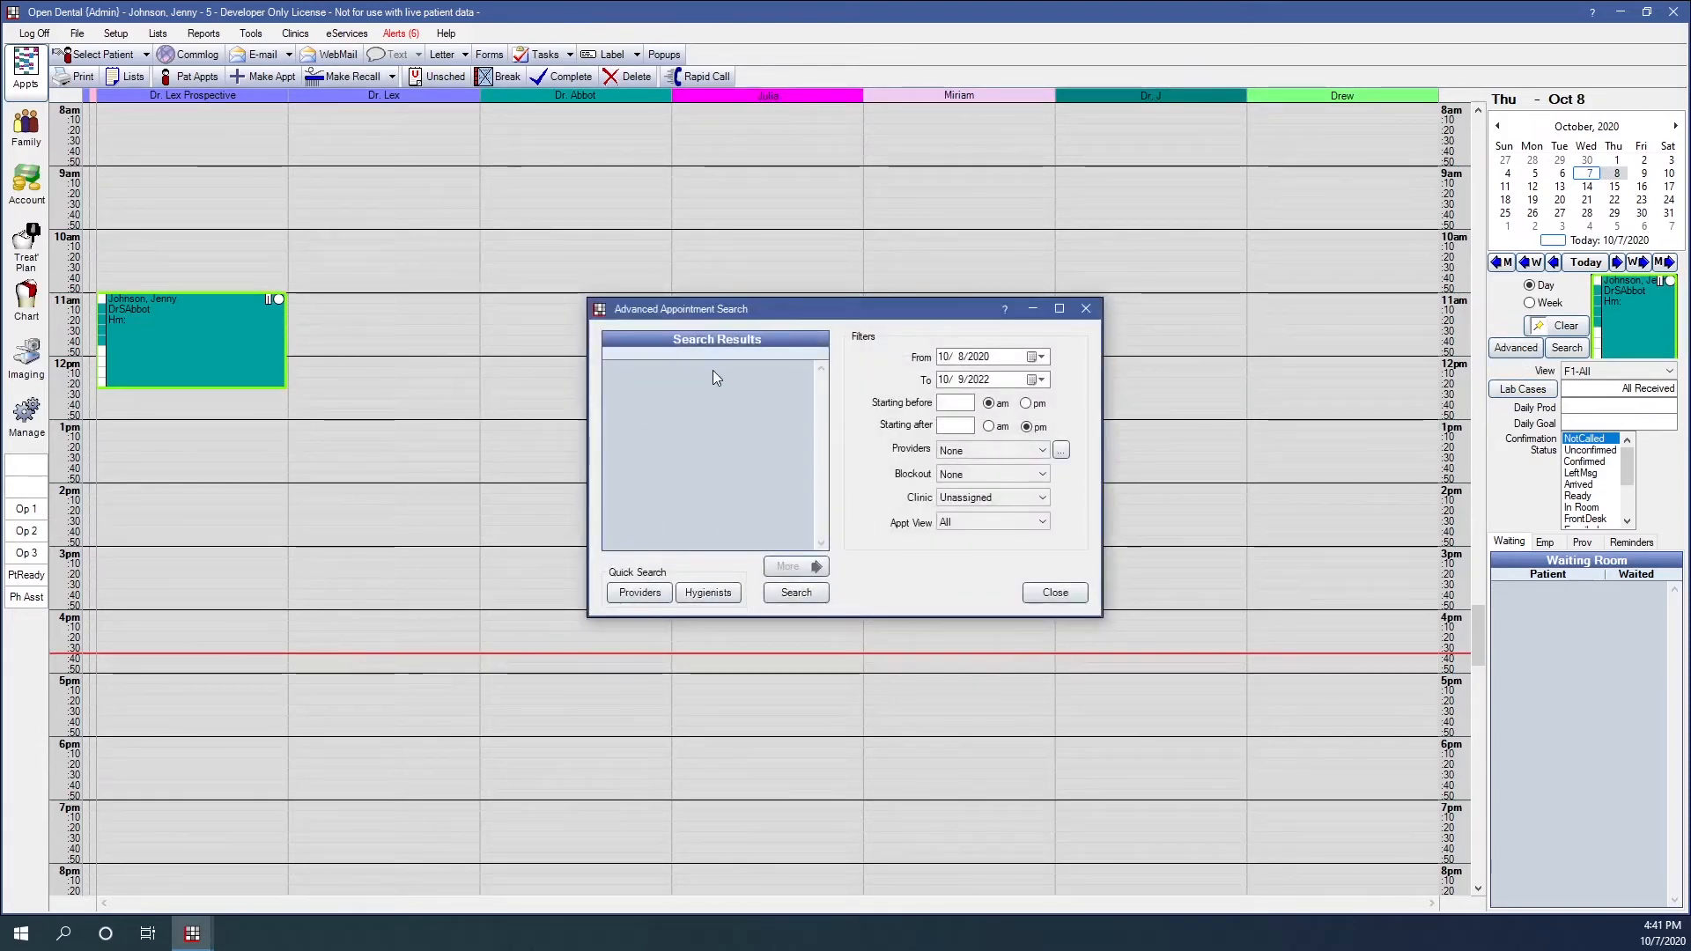
click(955, 475)
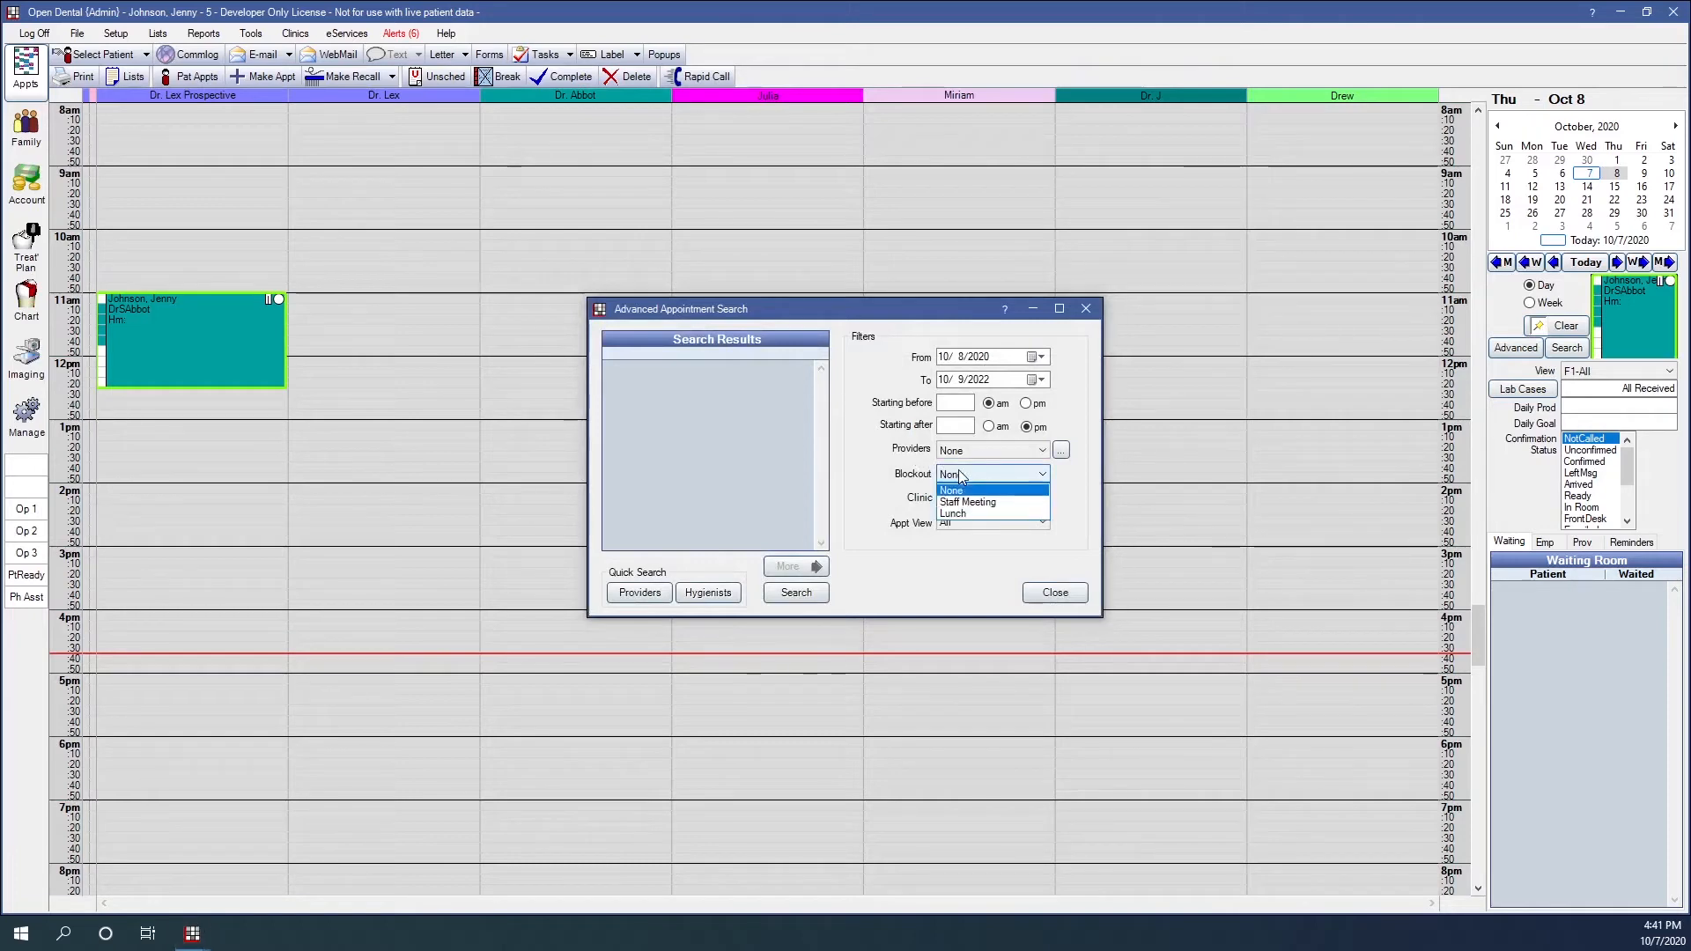
click(959, 469)
click(959, 443)
click(957, 466)
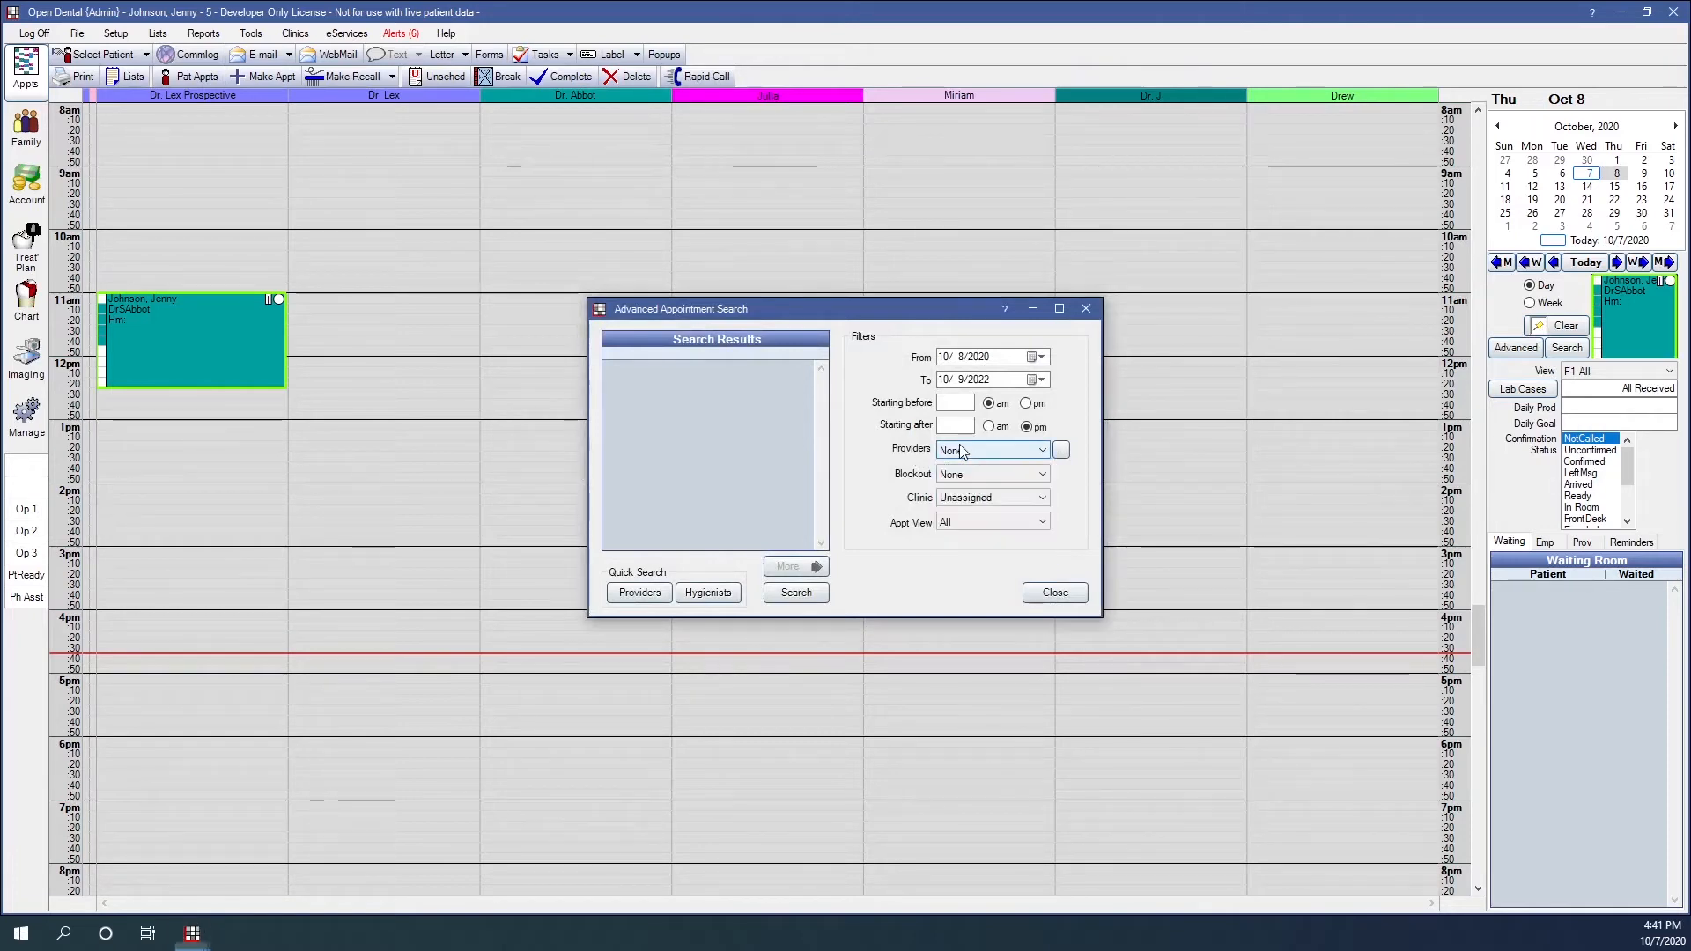
click(980, 523)
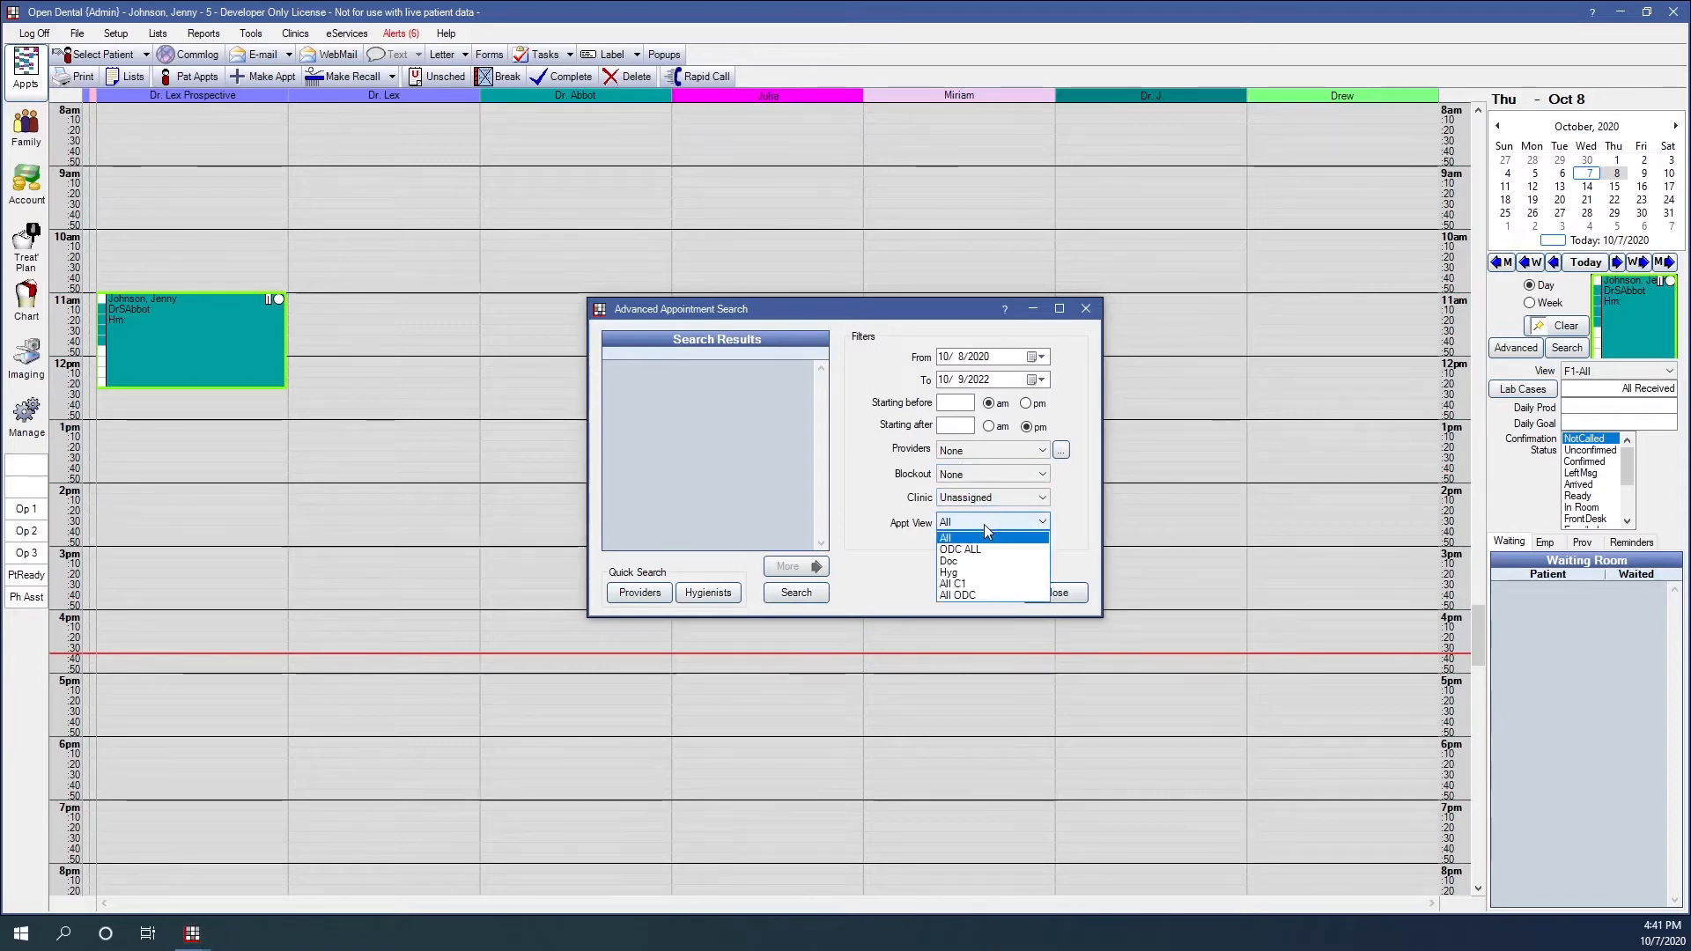
click(985, 525)
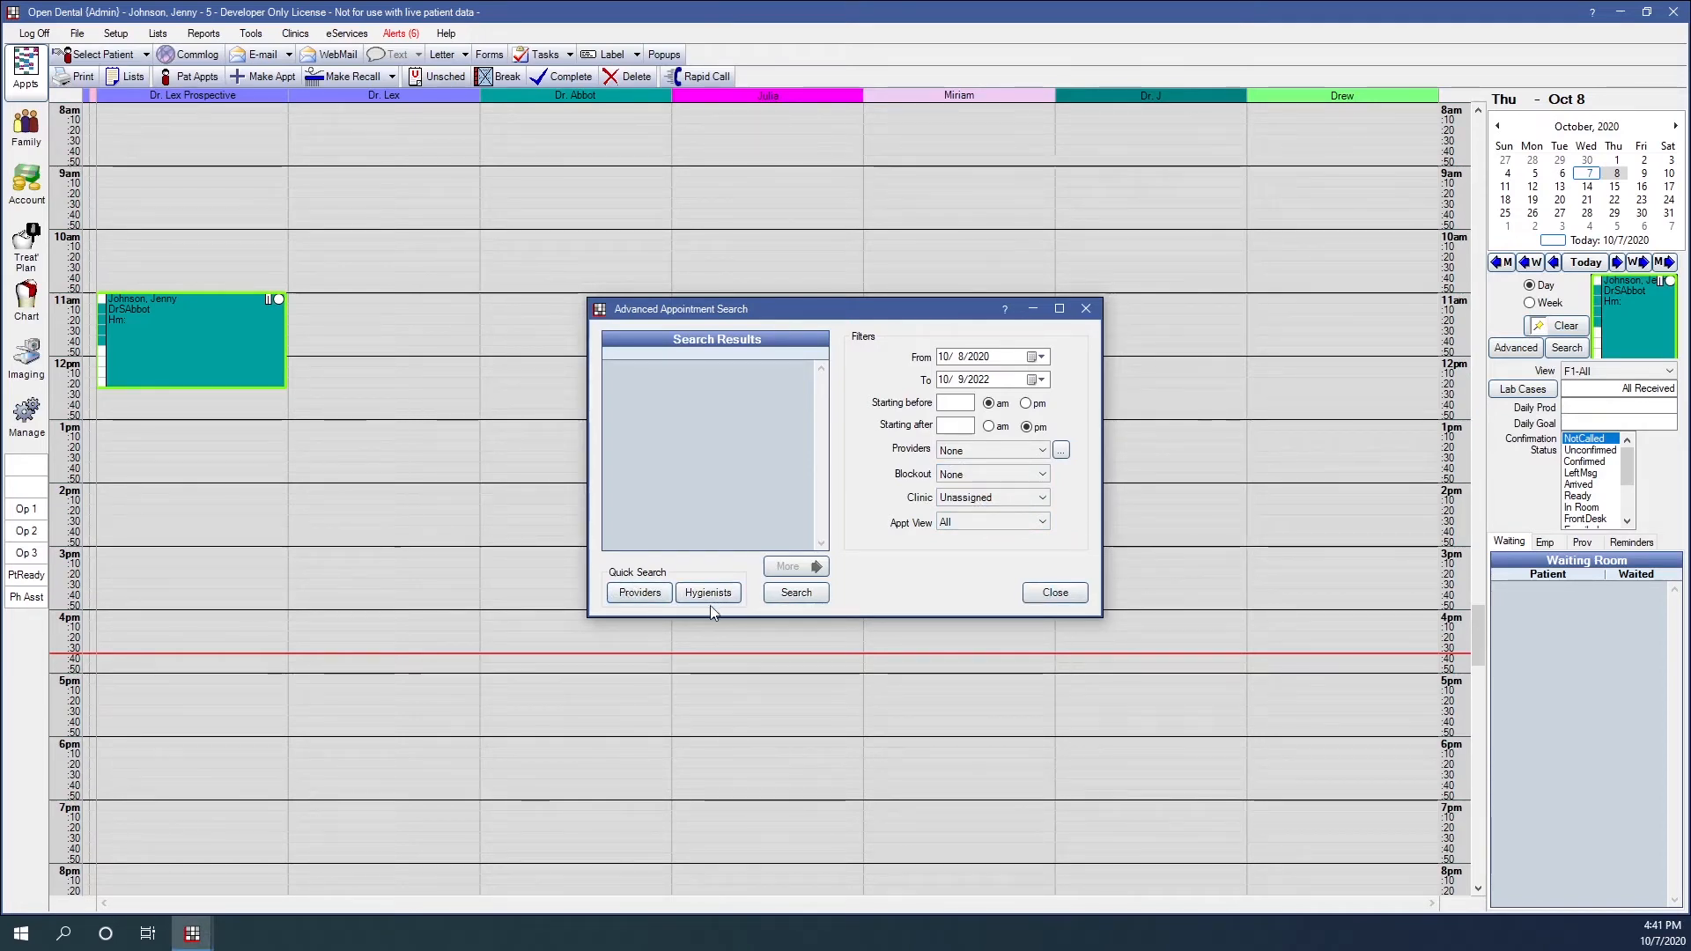
click(1044, 595)
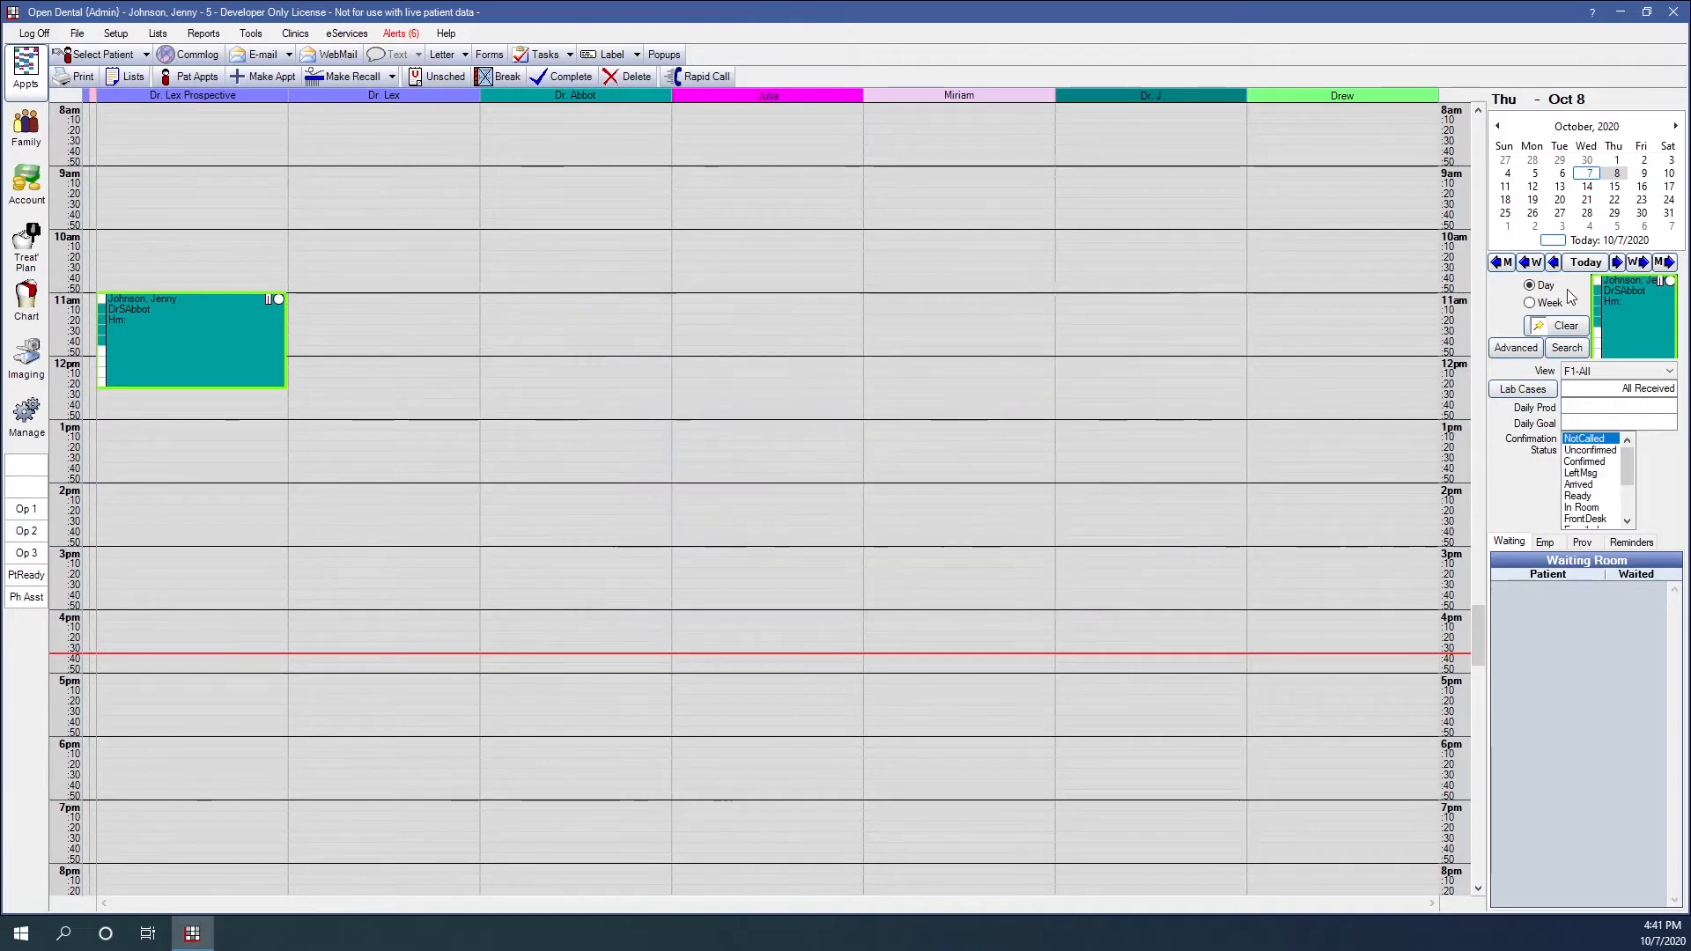
Clear the appointment from the pinboard and return the schedule to today.
click(1561, 325)
click(1601, 265)
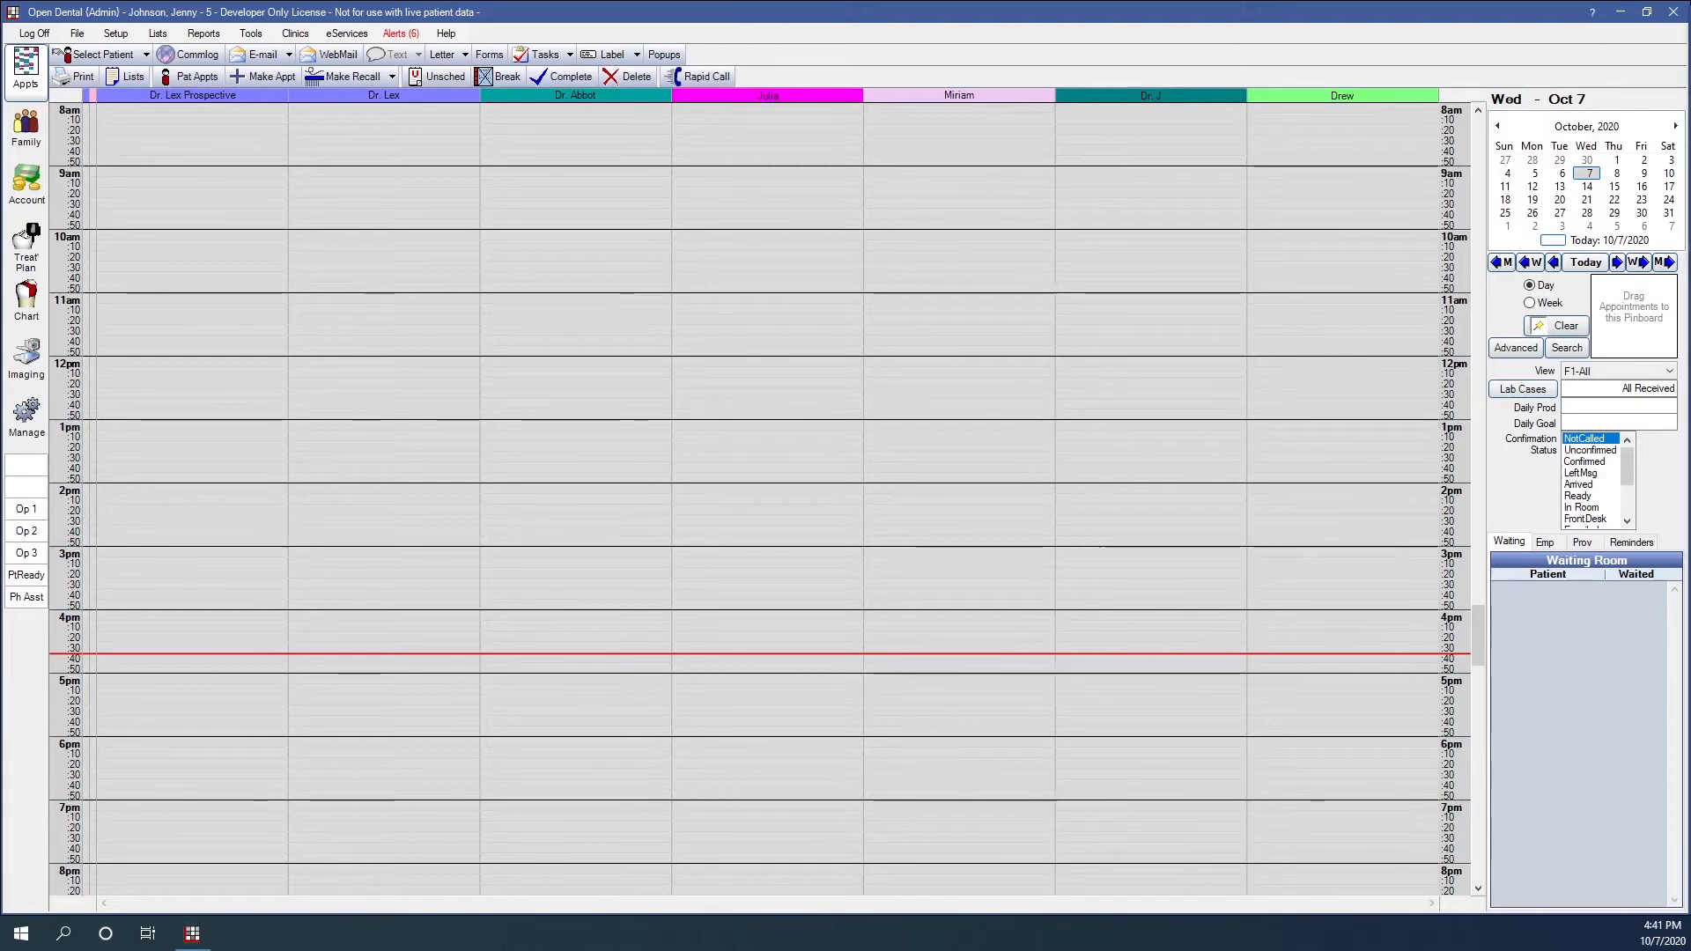
Open the Schedules setup and turn off the display of clinic holidays and notes.
click(115, 34)
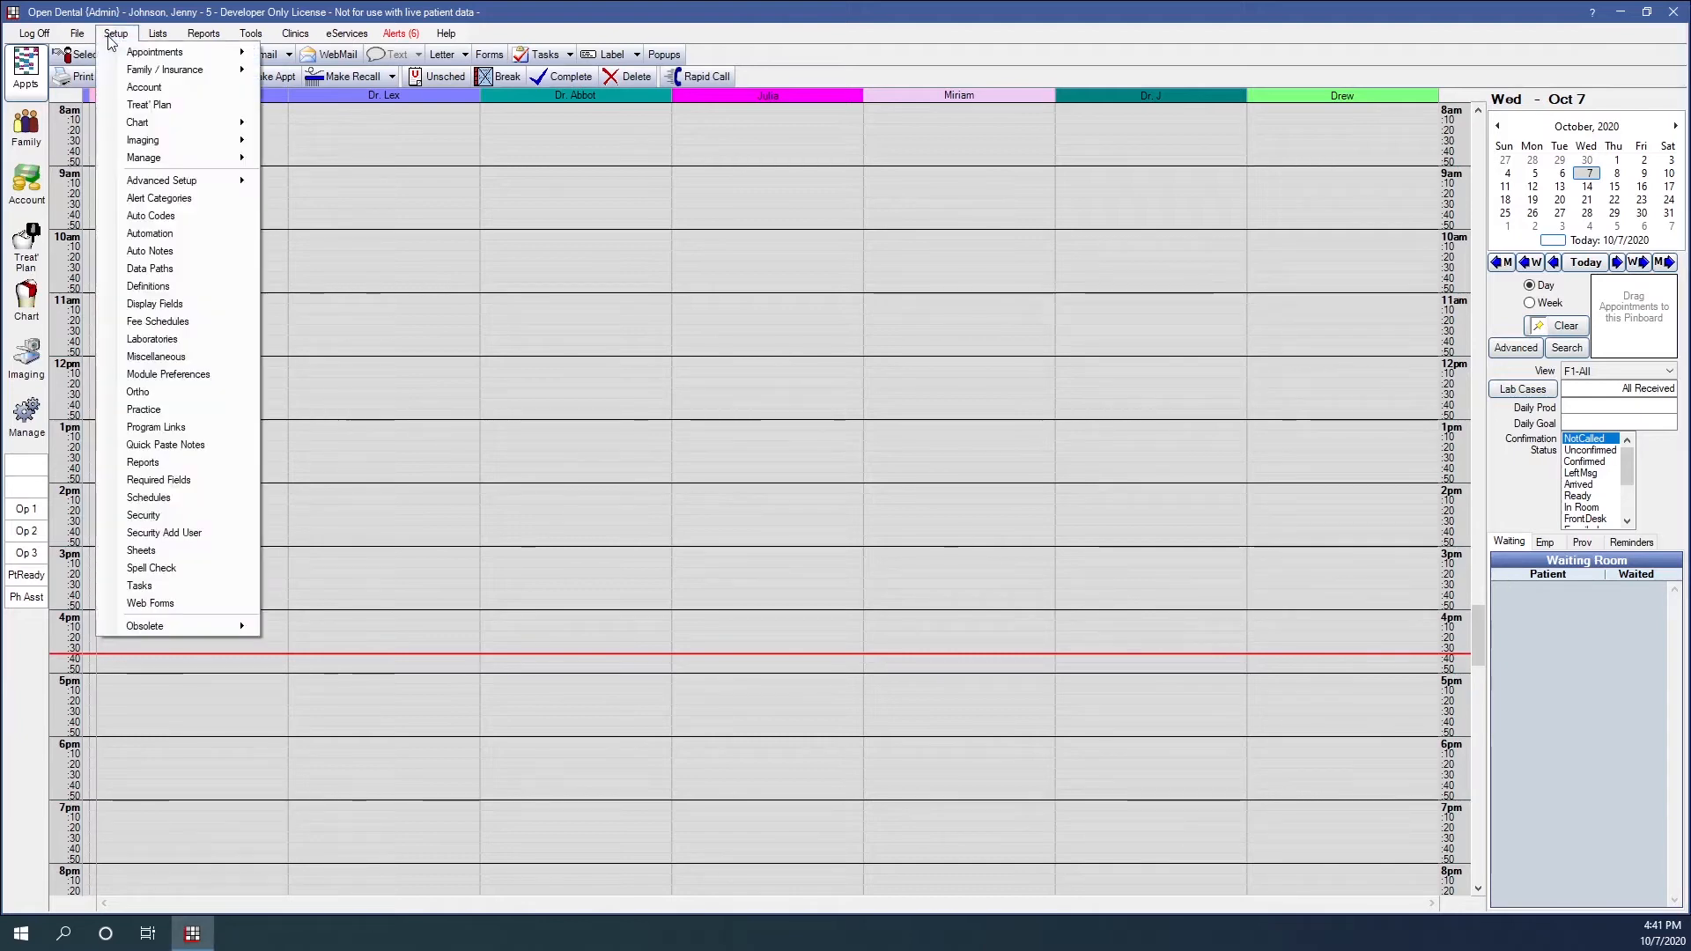
click(126, 502)
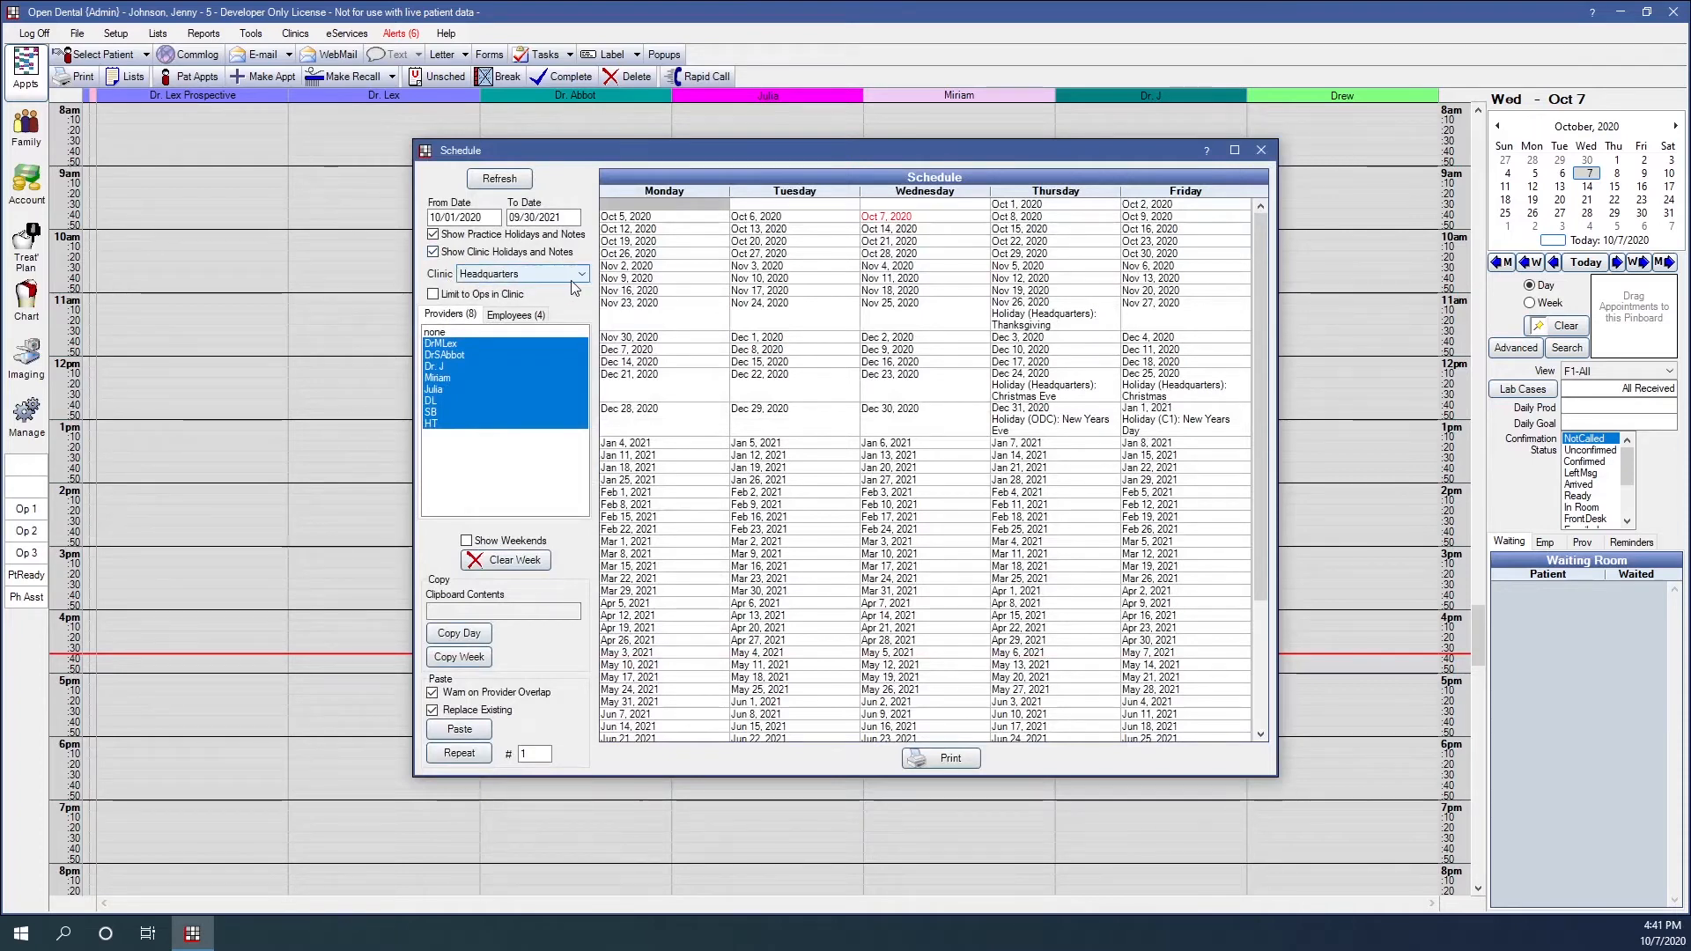
click(432, 253)
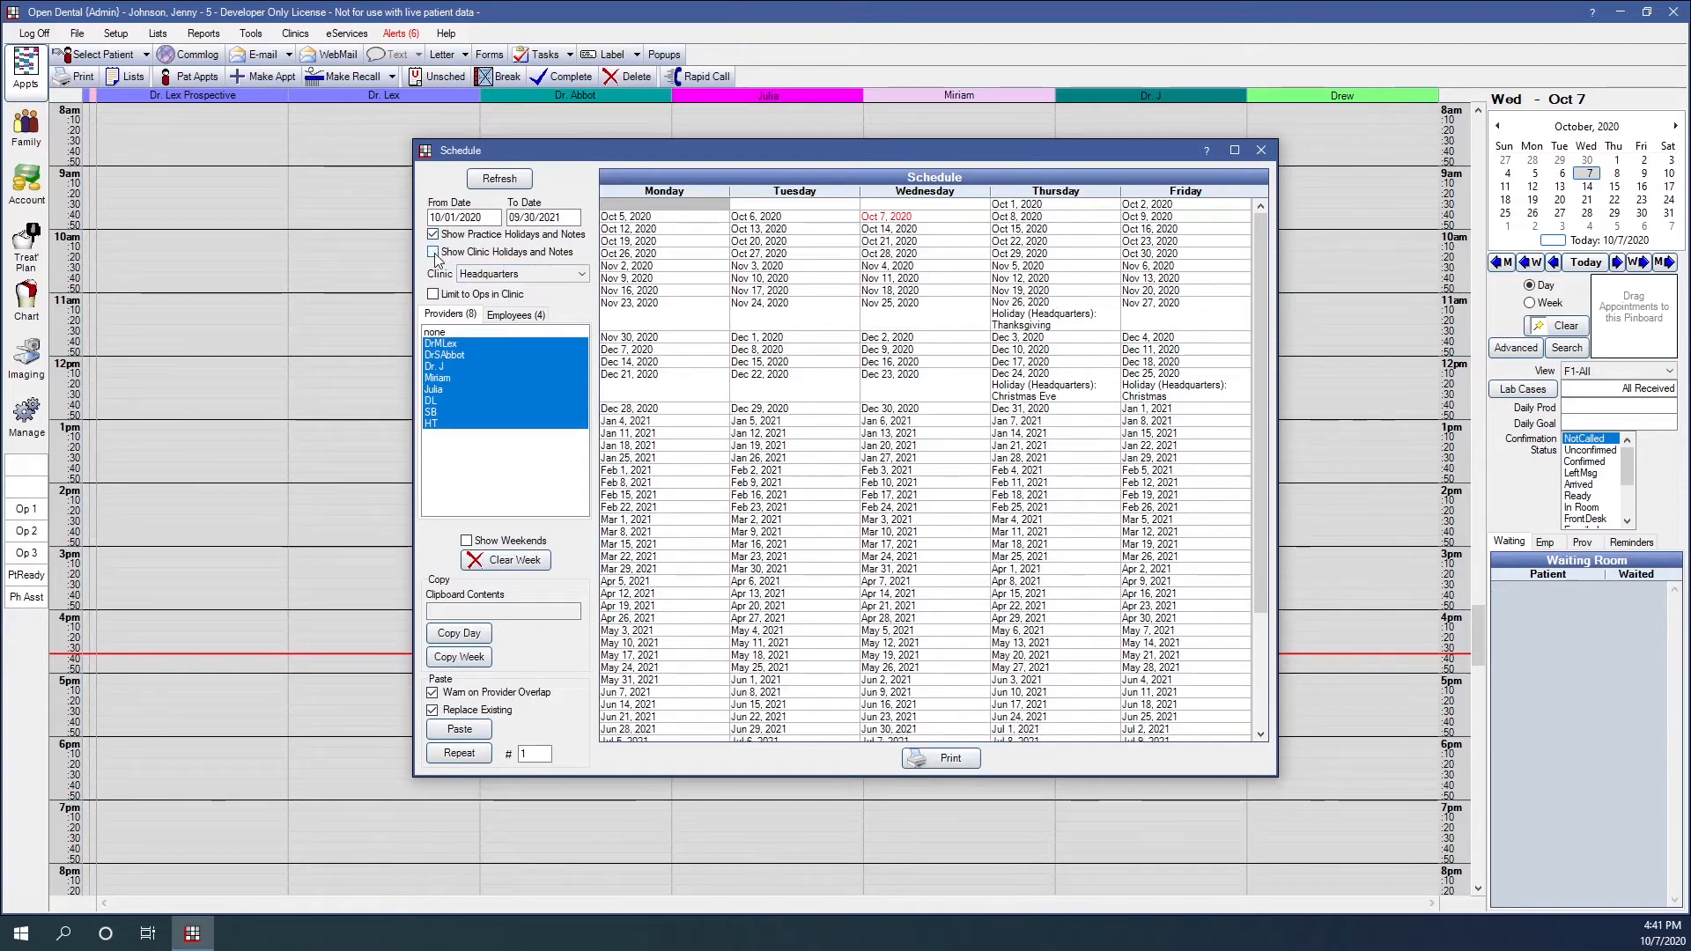
Examine the Headquarters holidays for Thanksgiving, Christmas Eve and Christmas in the schedule calendar.
click(1049, 321)
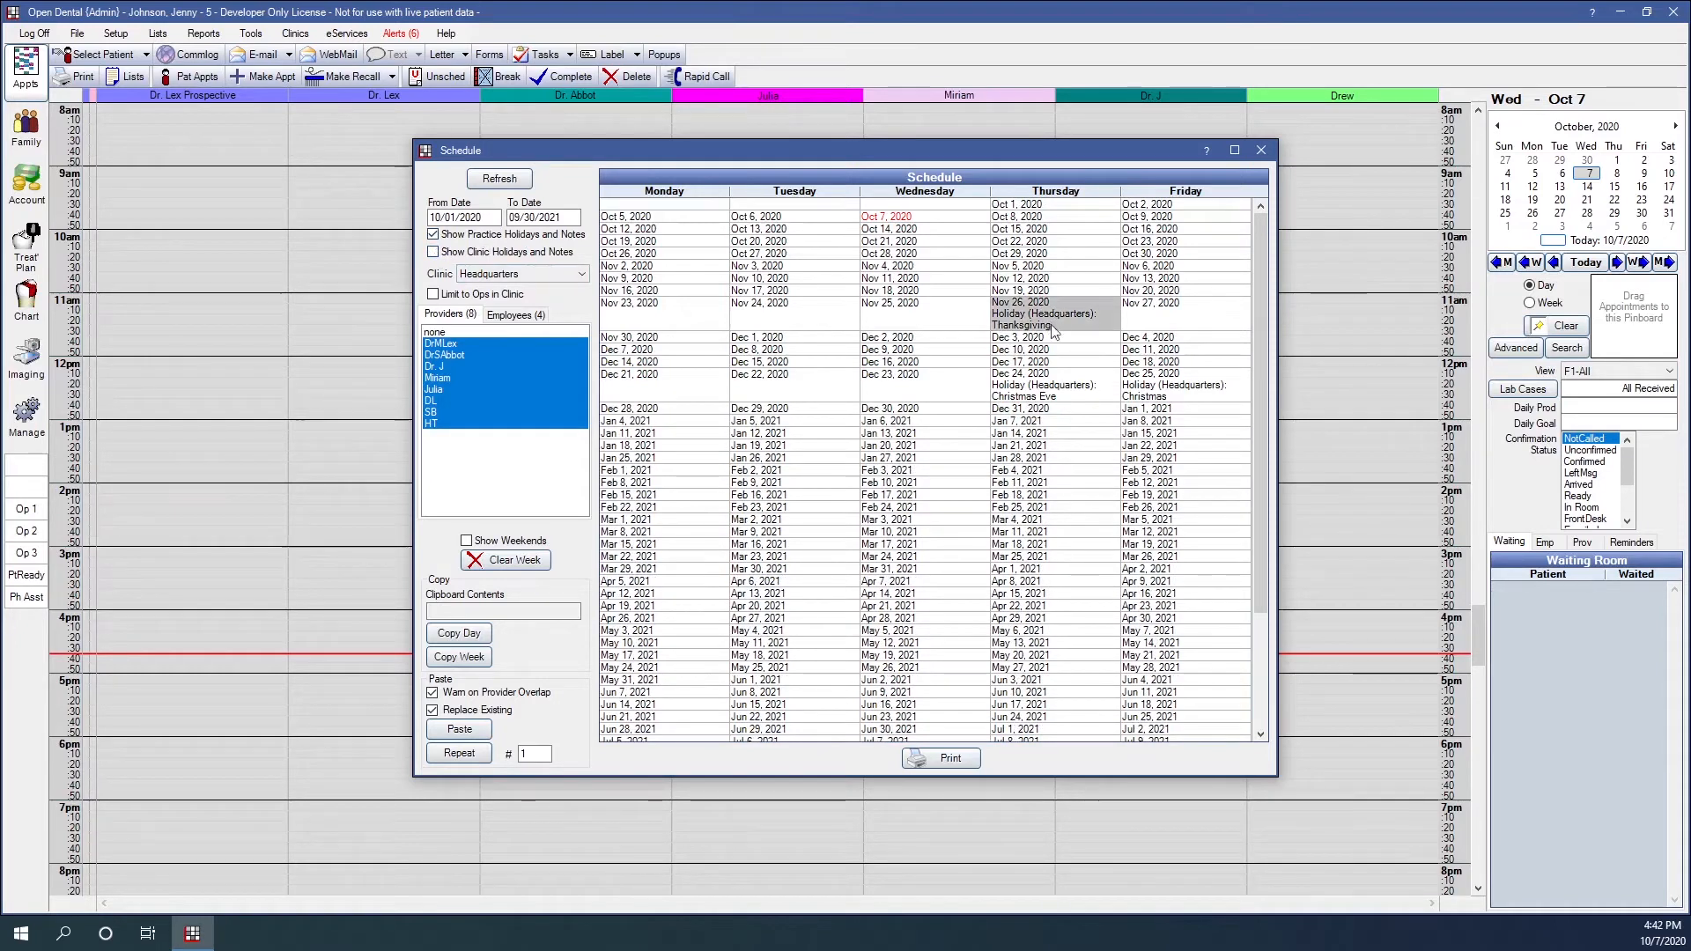
click(1066, 385)
click(1176, 388)
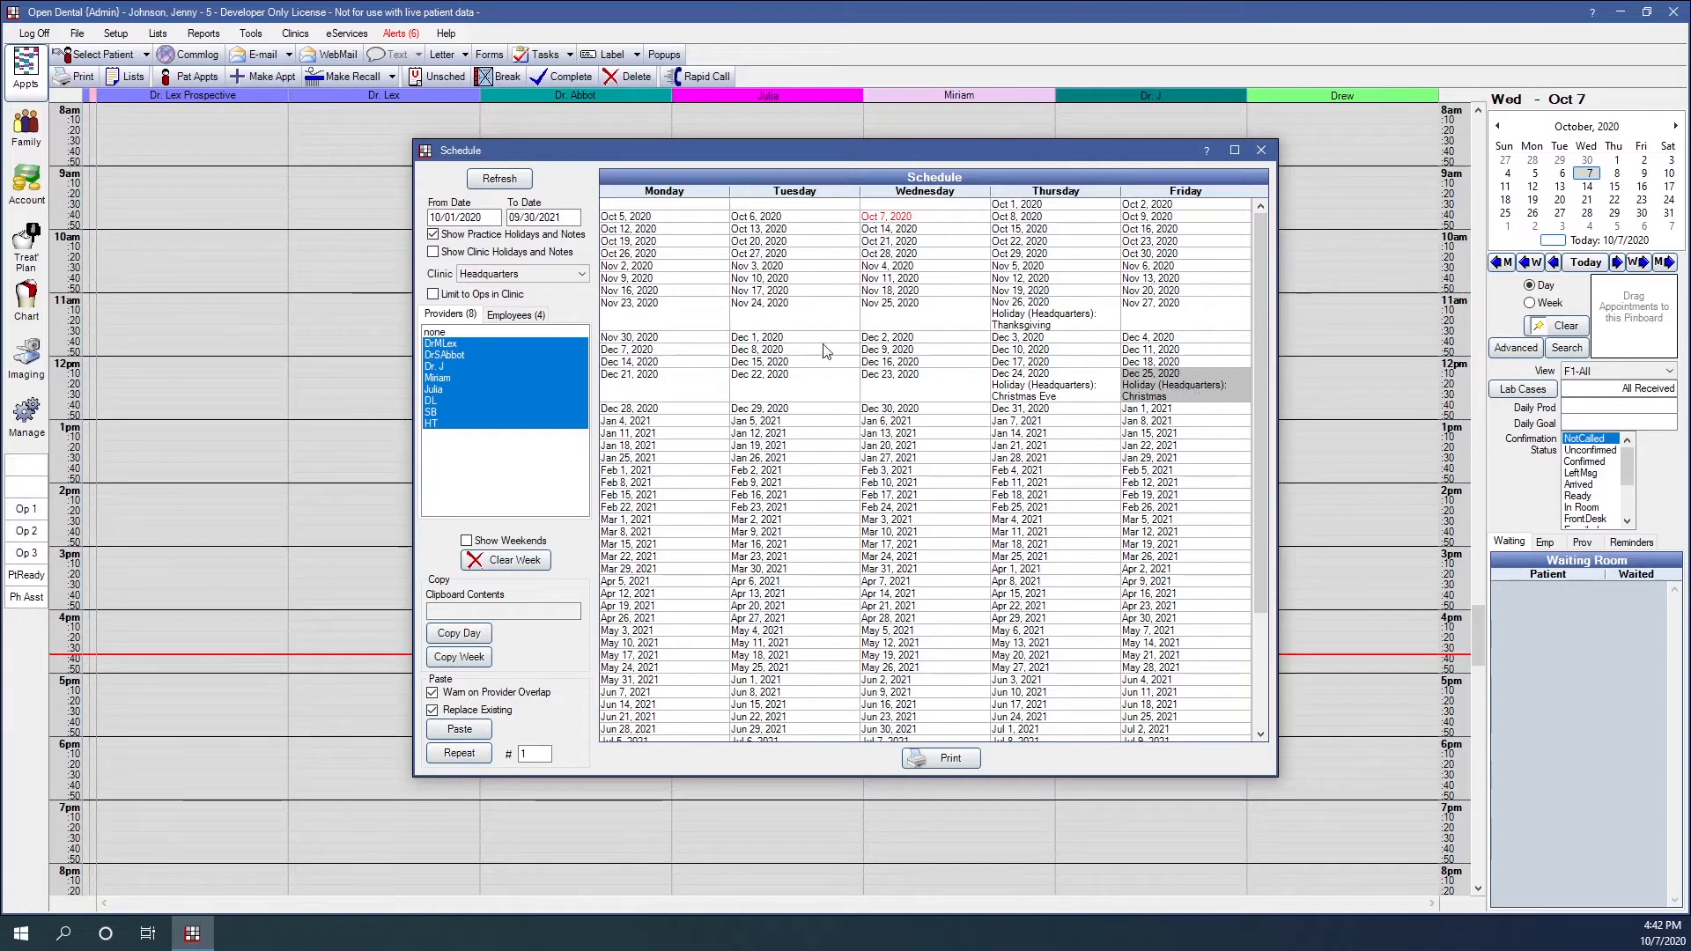
Turn on the display of clinic holidays and notes and examine the New Years Eve and New Years Day entries.
click(432, 251)
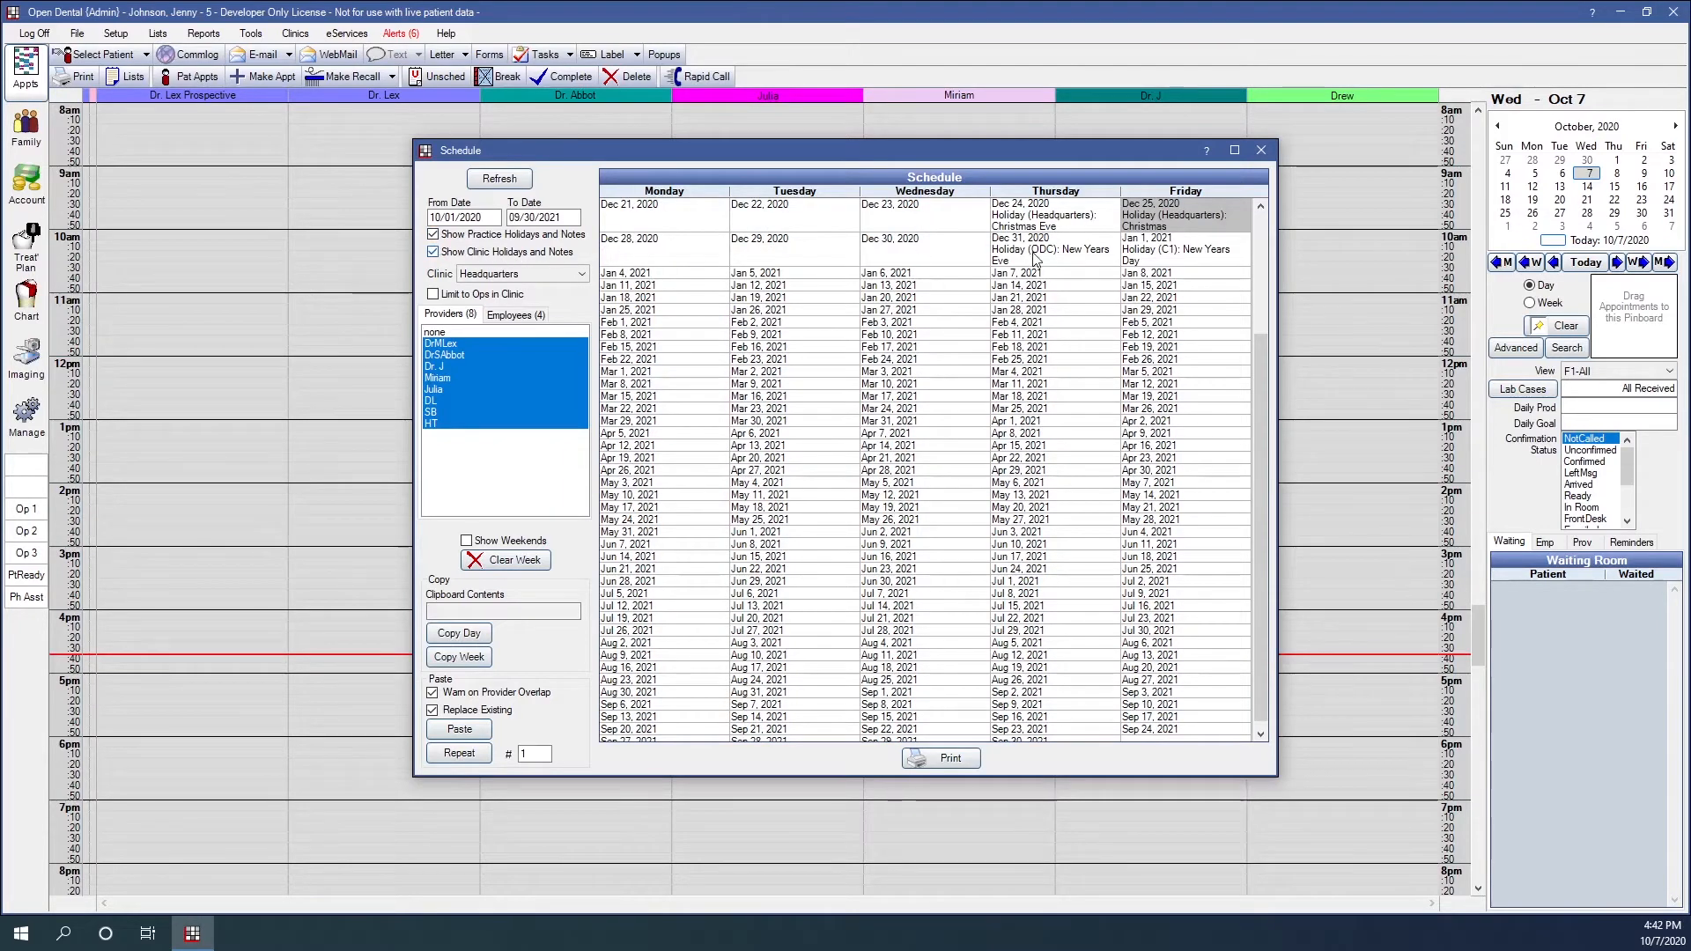
scroll(1064, 291, up, 3)
click(1029, 364)
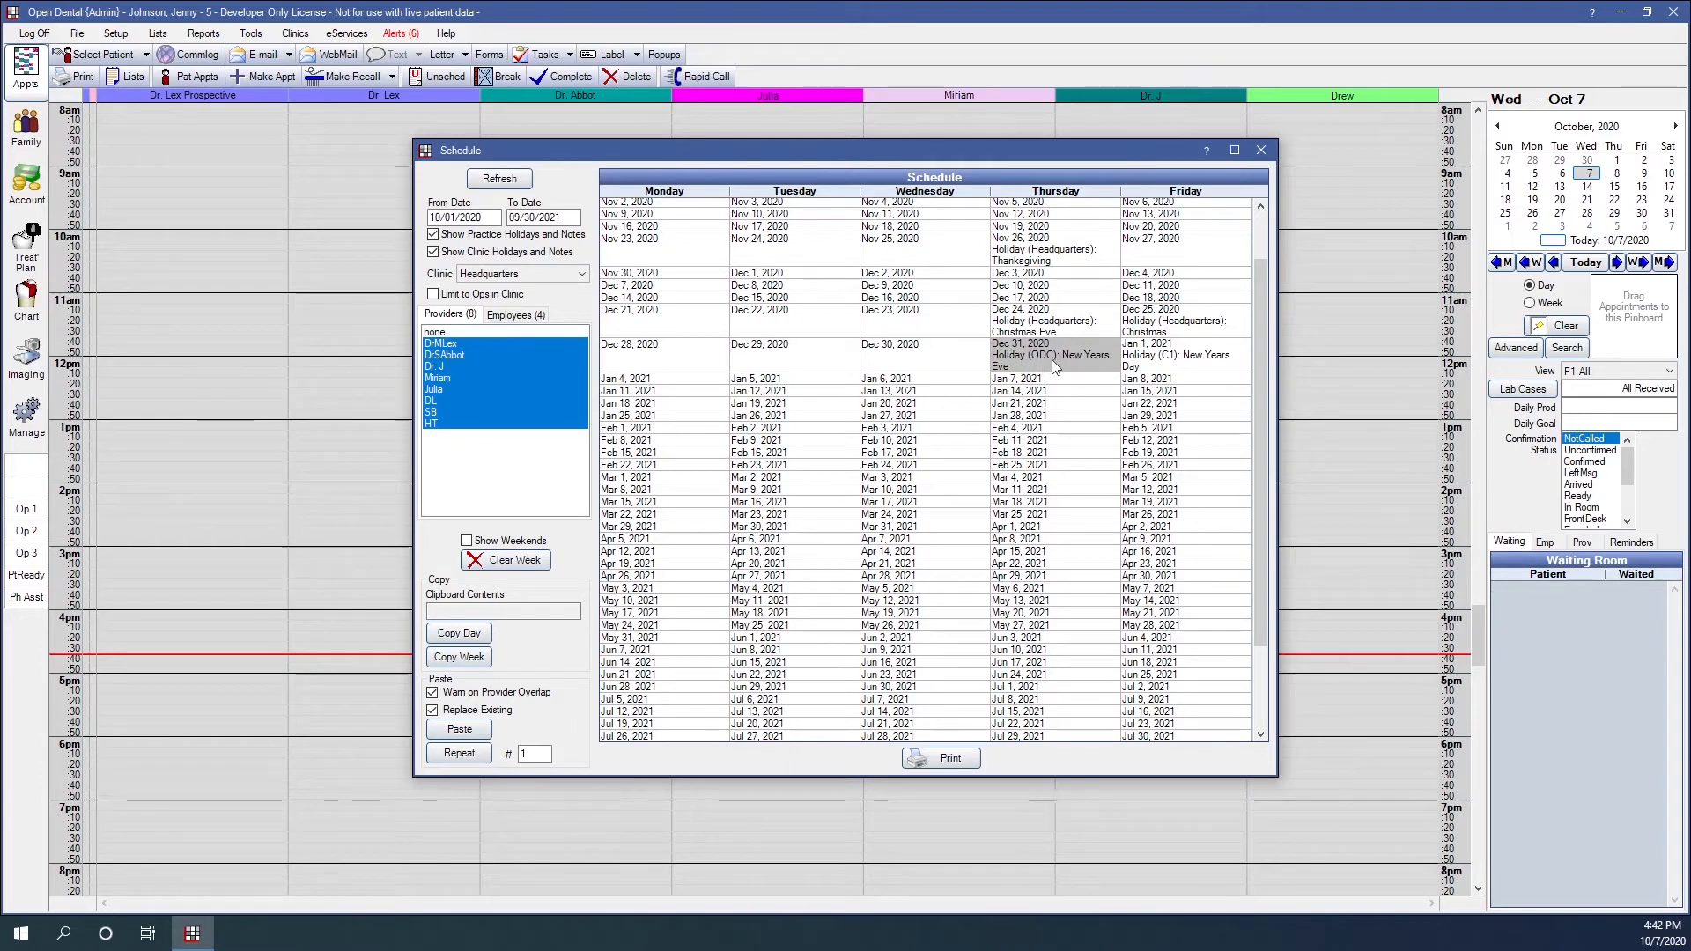
click(1214, 361)
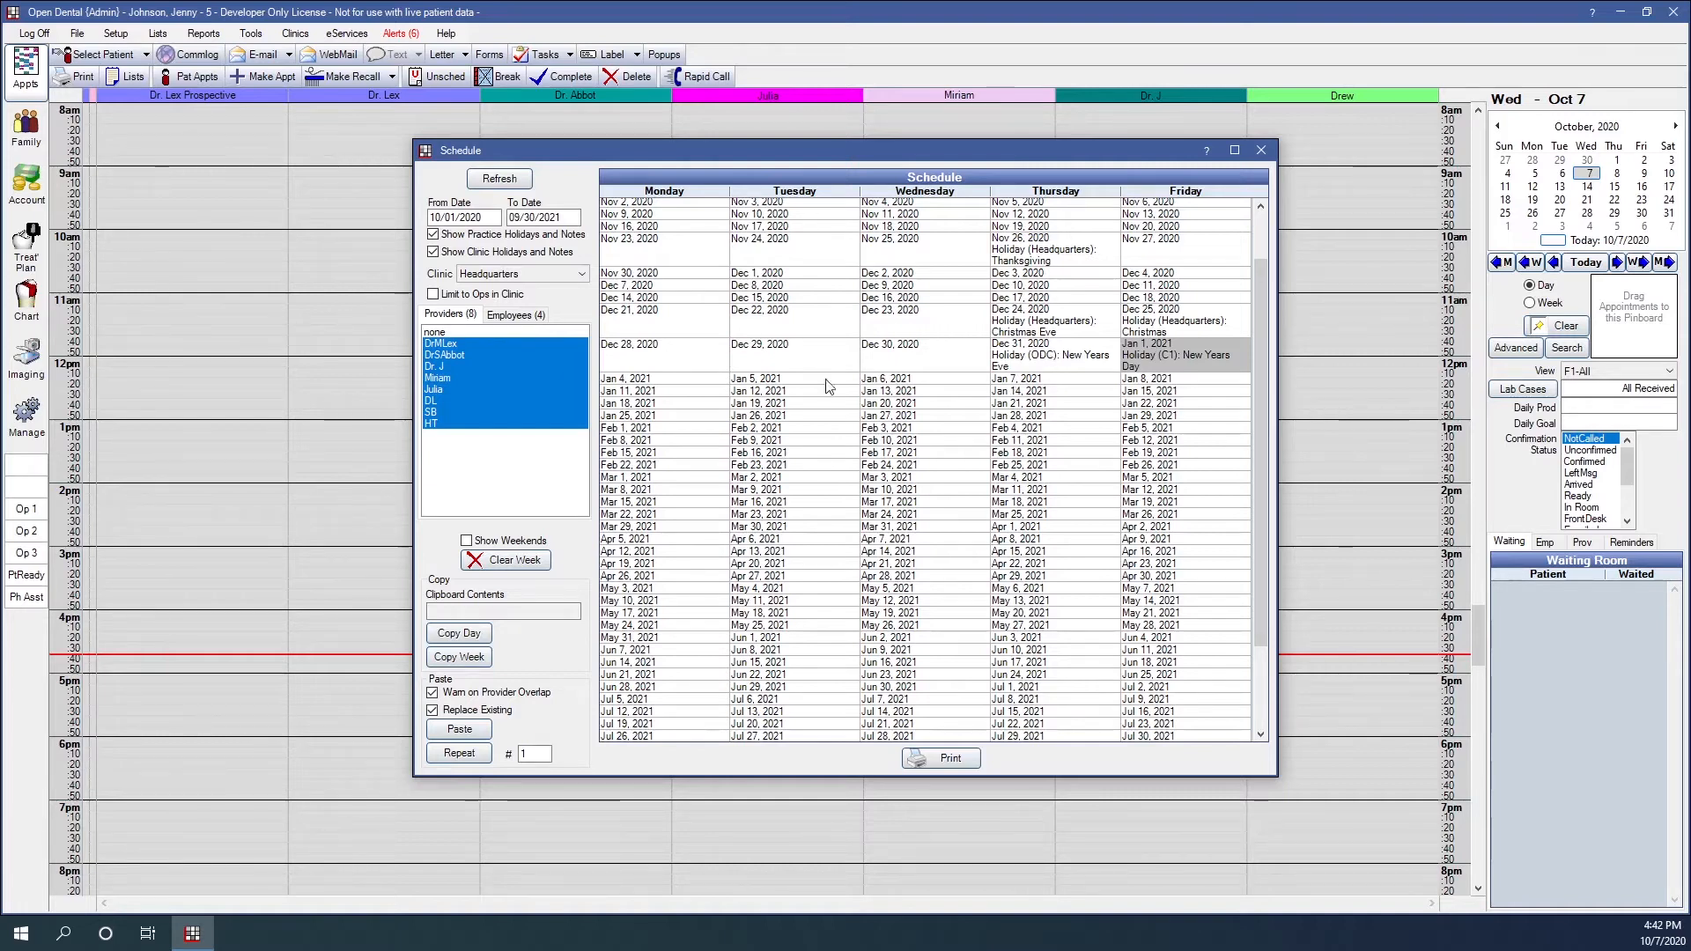
Examine the holidays for clinic ODC and clinic C1, and return the clinic filter to Headquarters.
click(486, 281)
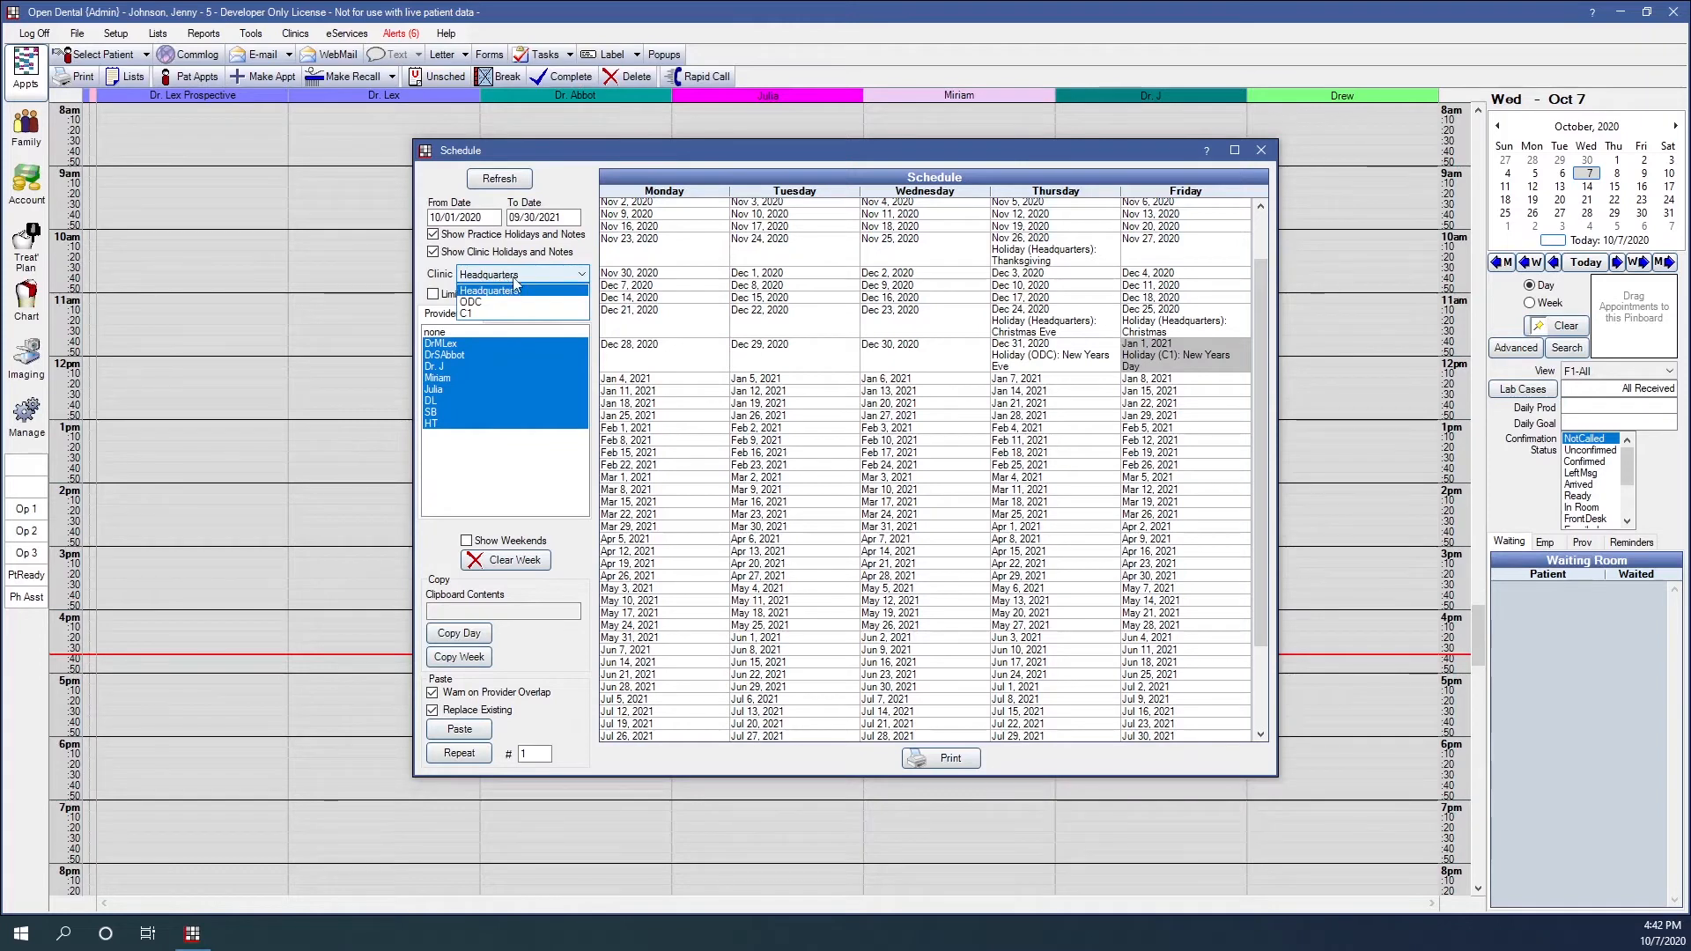
click(491, 302)
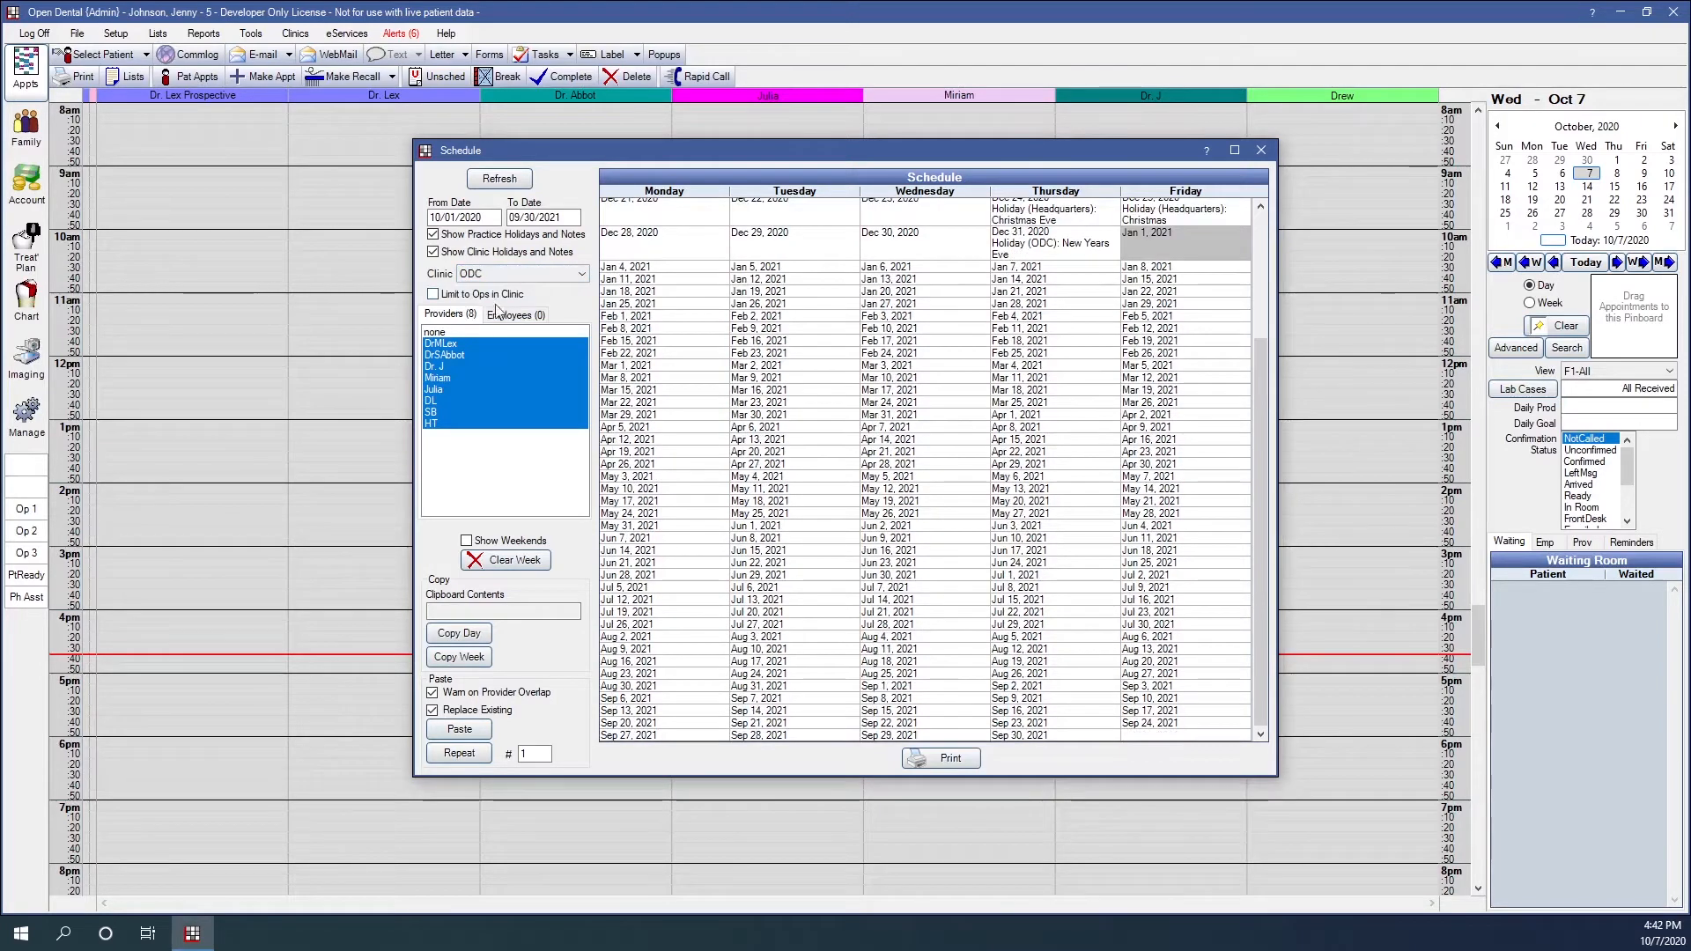
scroll(1013, 361, up, 3)
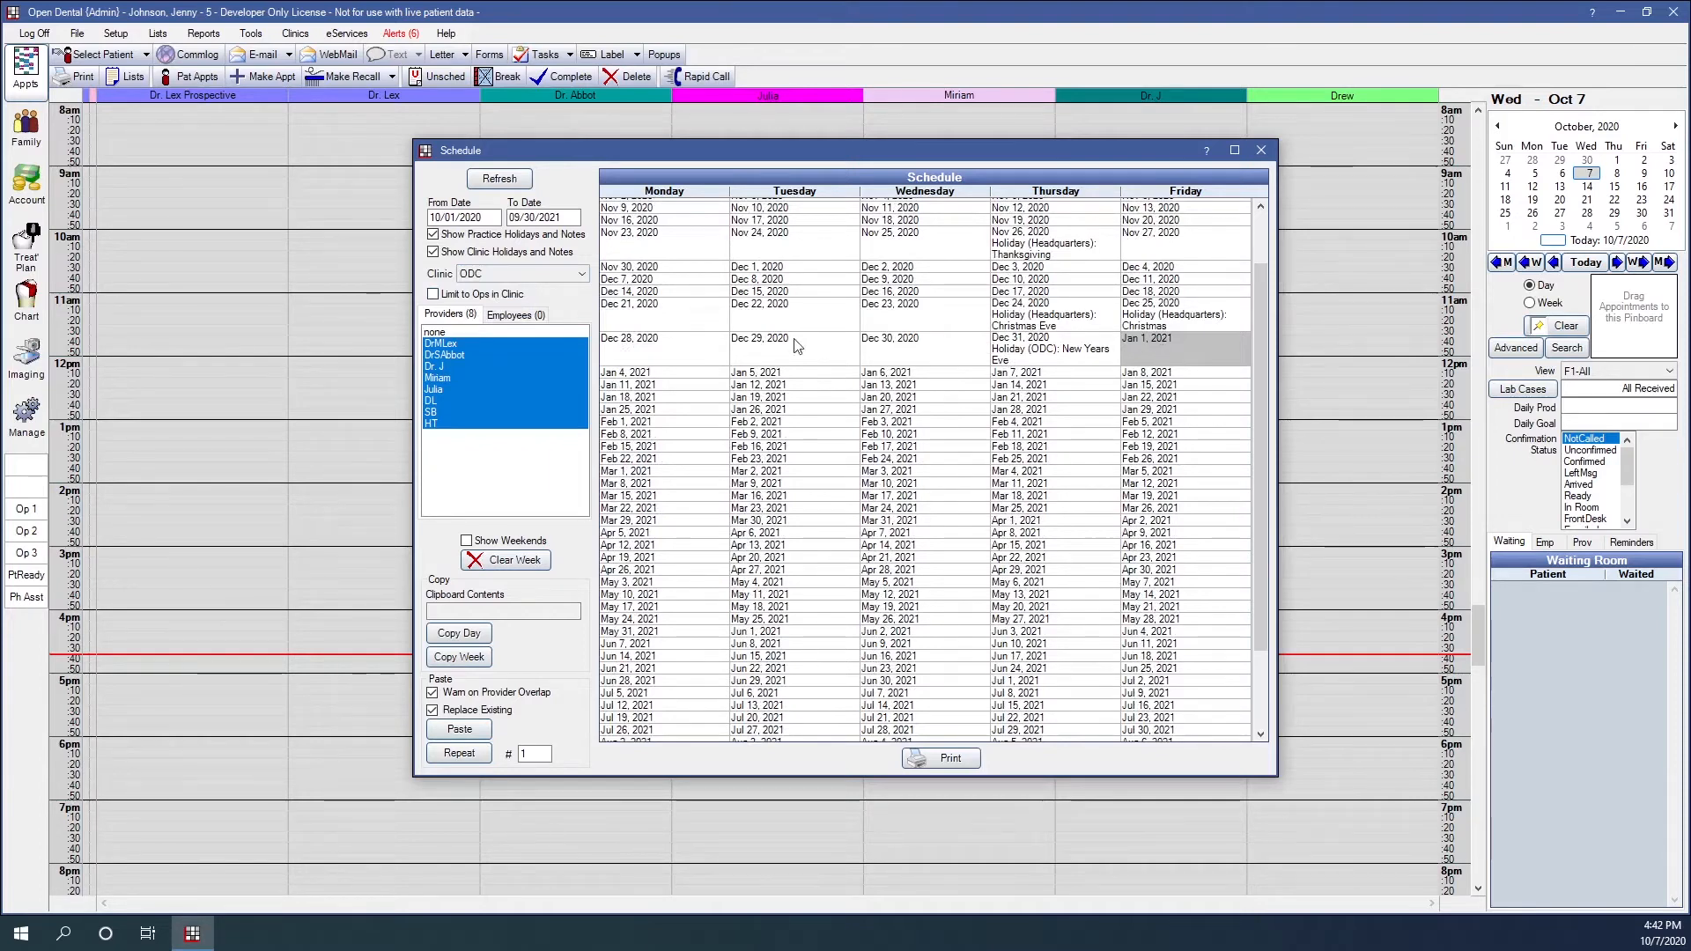
click(458, 275)
click(473, 317)
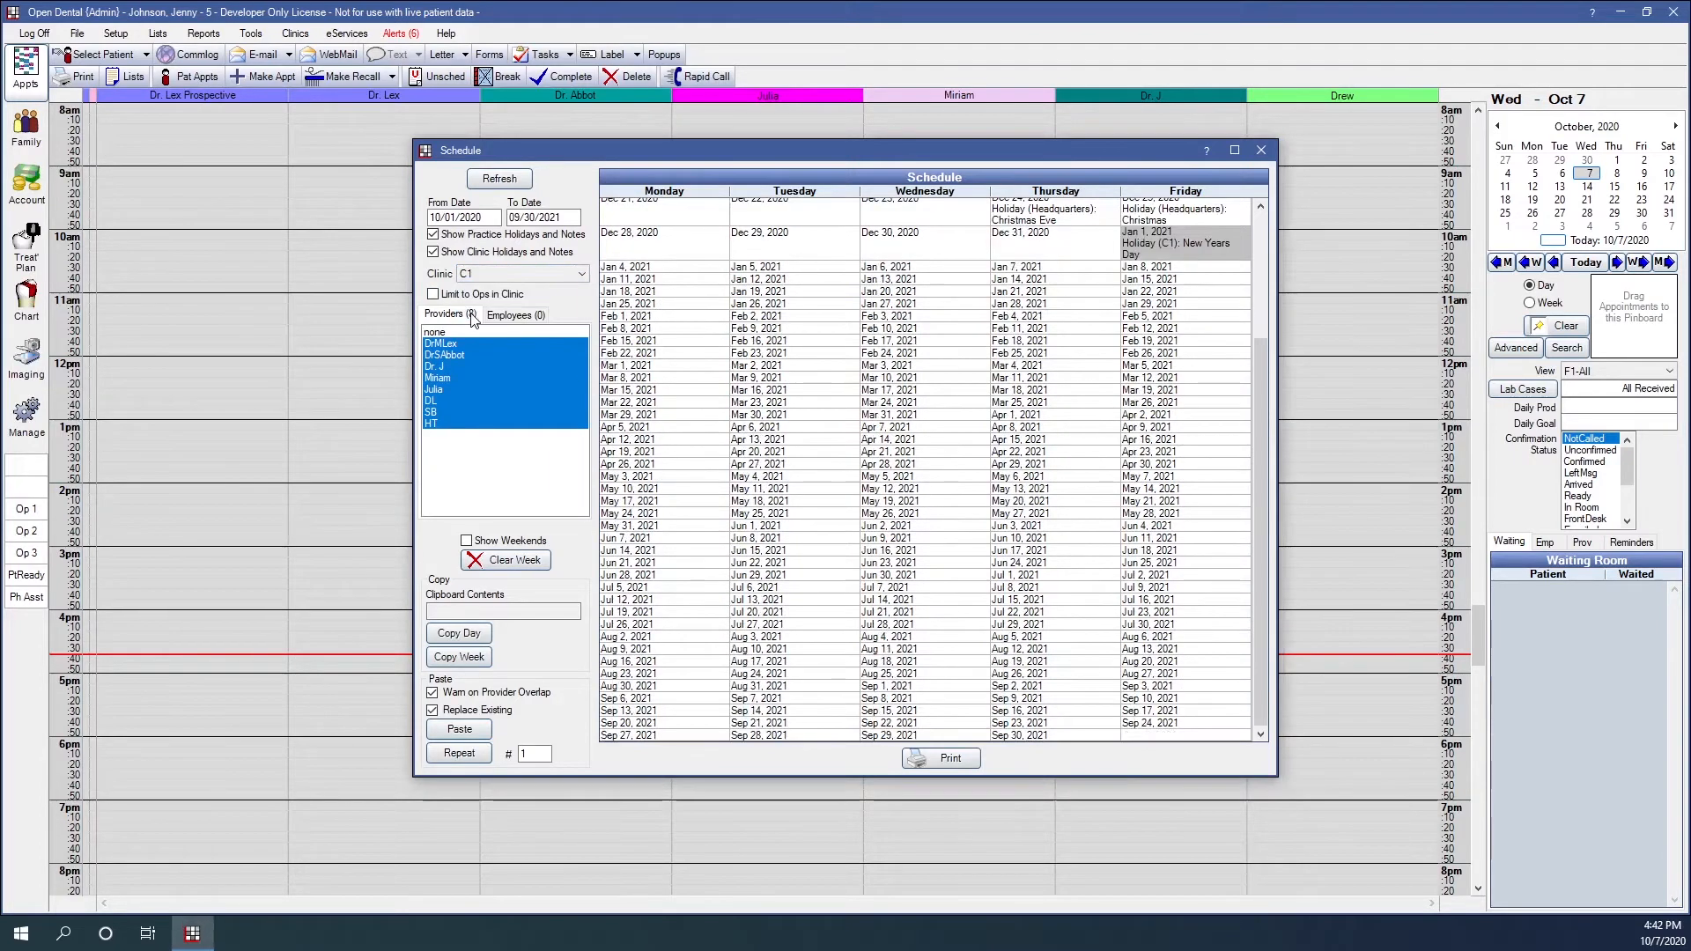
scroll(1066, 315, up, 3)
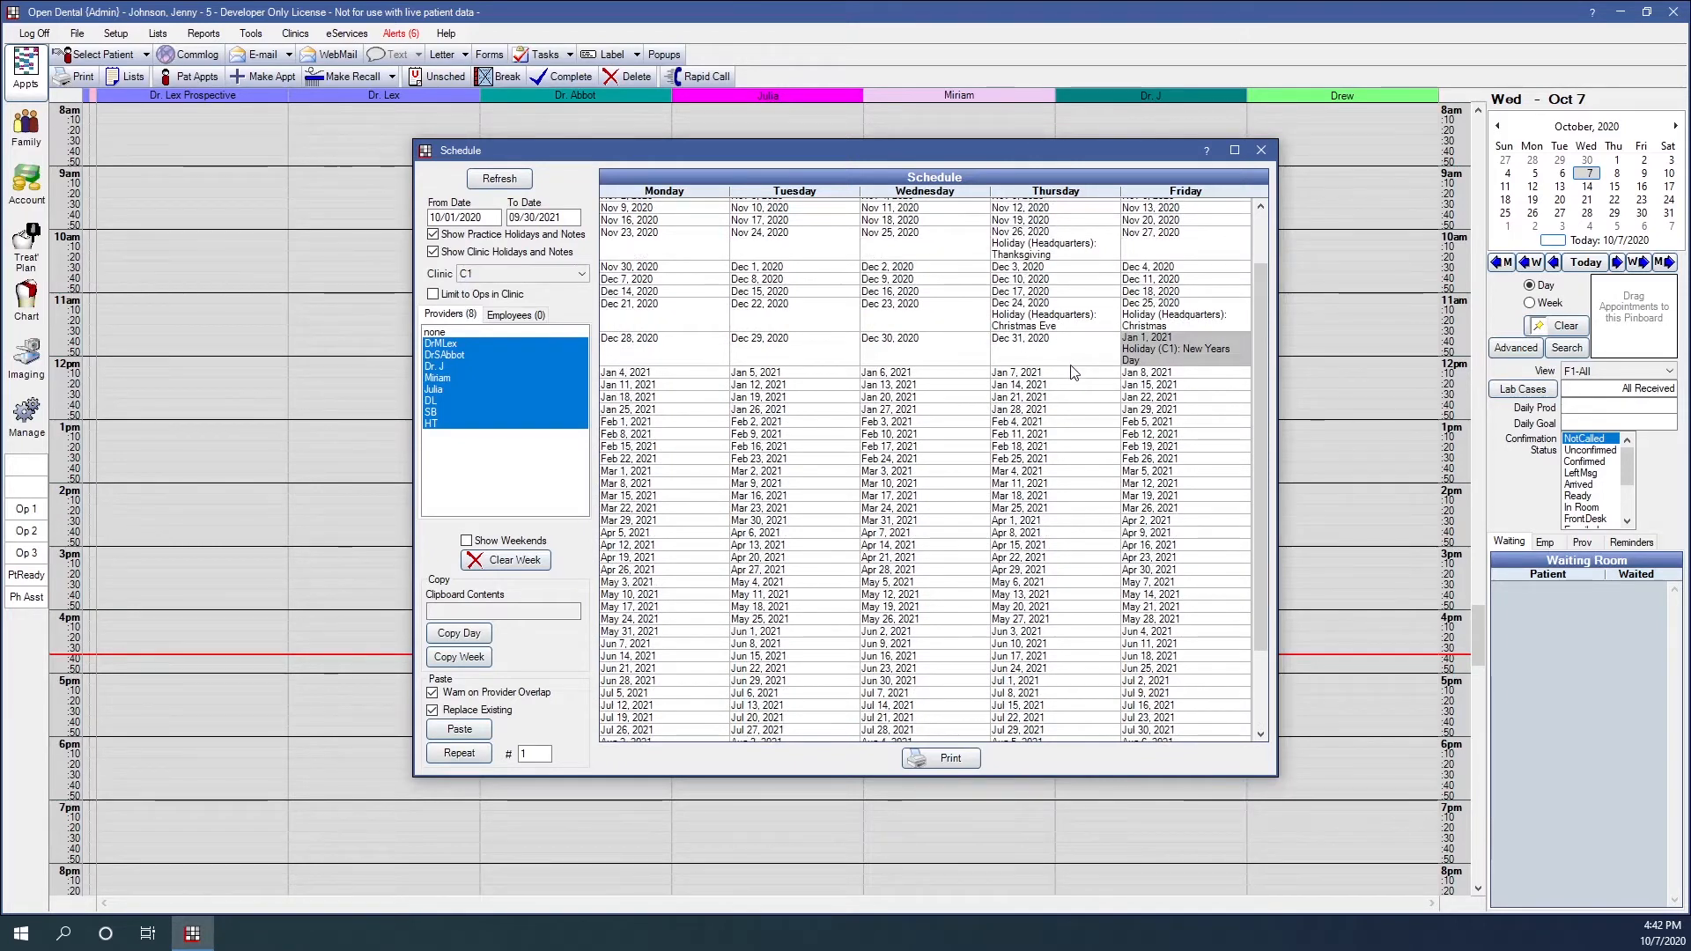
click(483, 278)
click(480, 291)
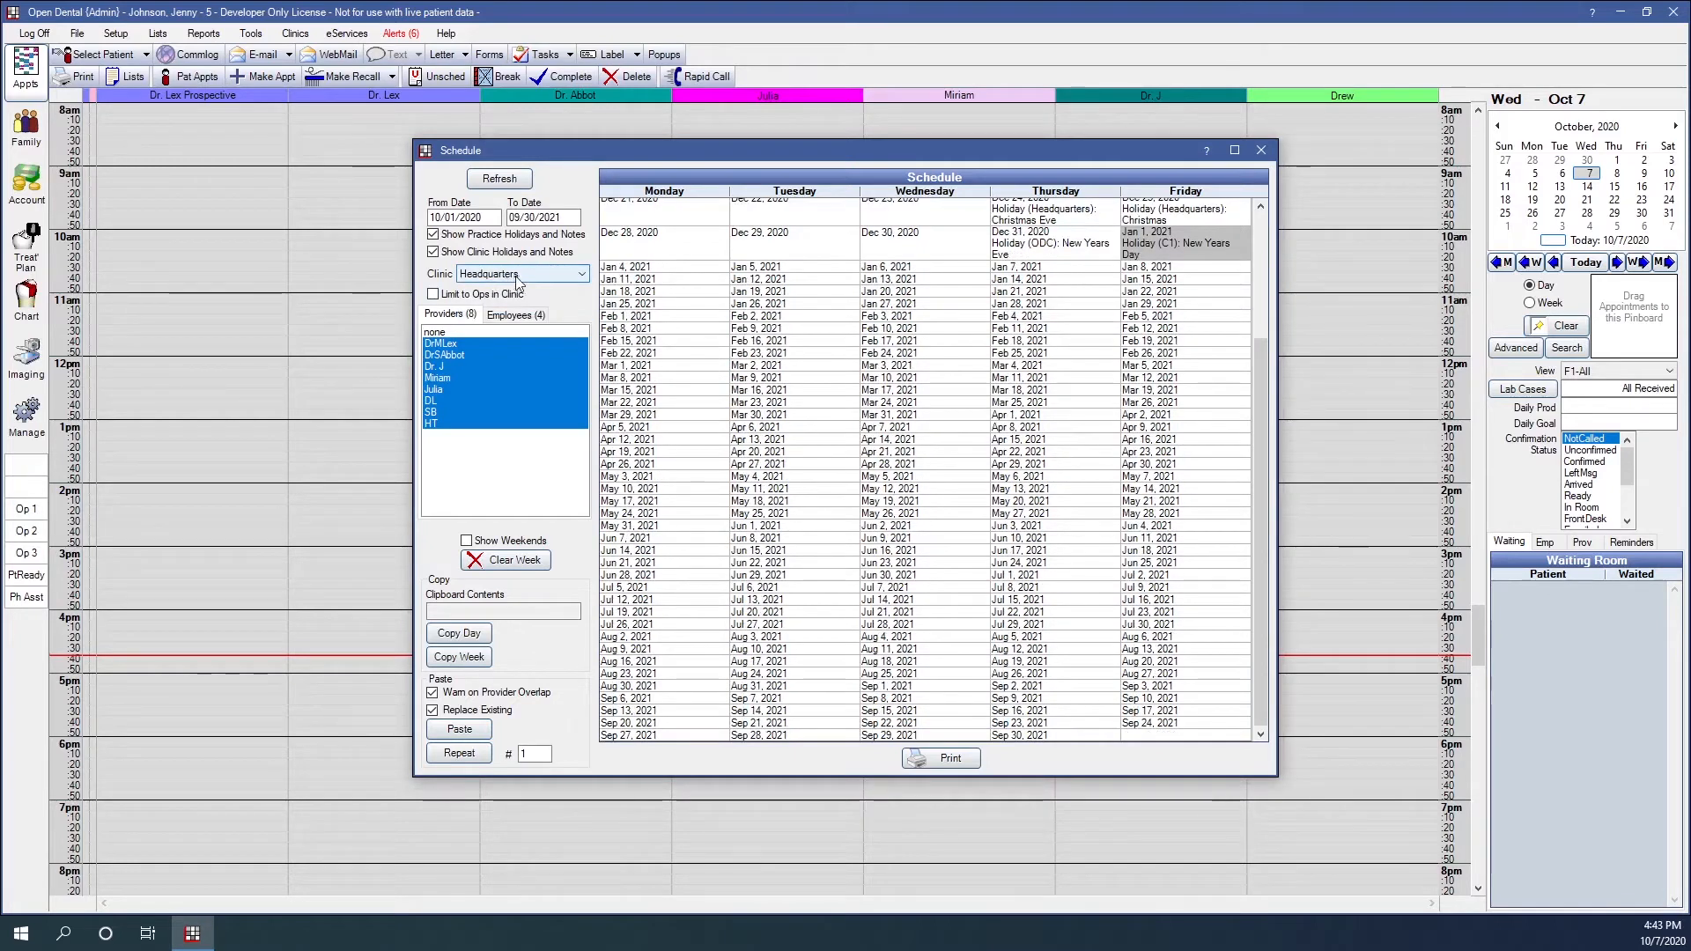
scroll(784, 422, up, 5)
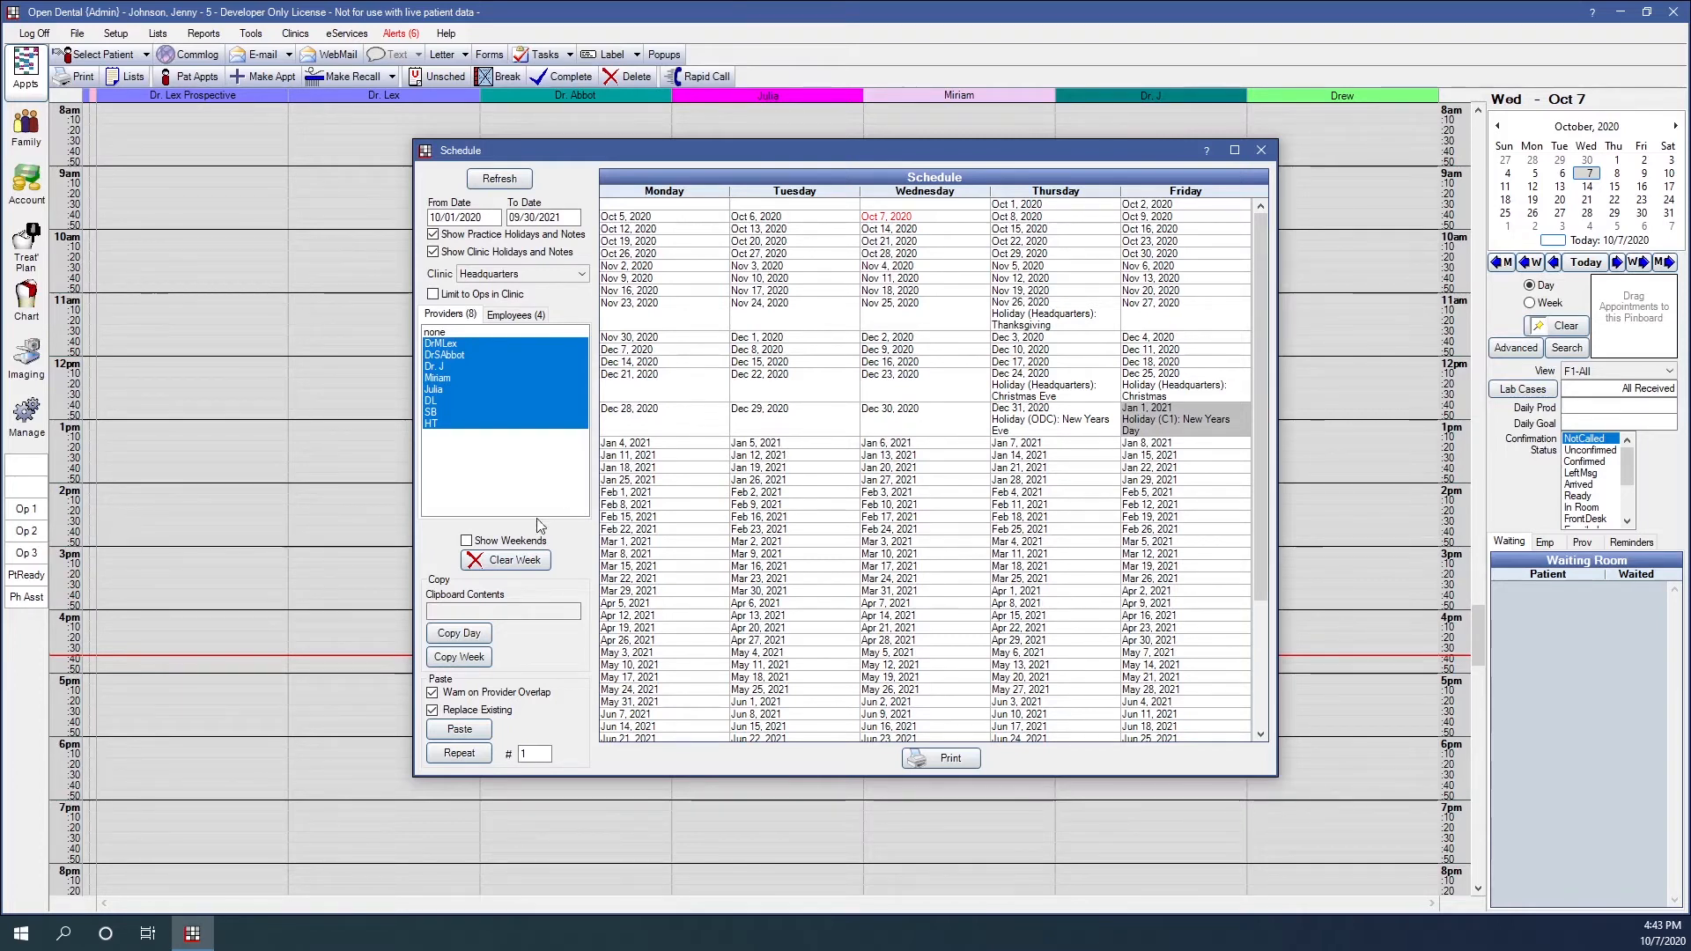
Include weekends in the schedule calendar and view its October 2020 weeks.
click(466, 542)
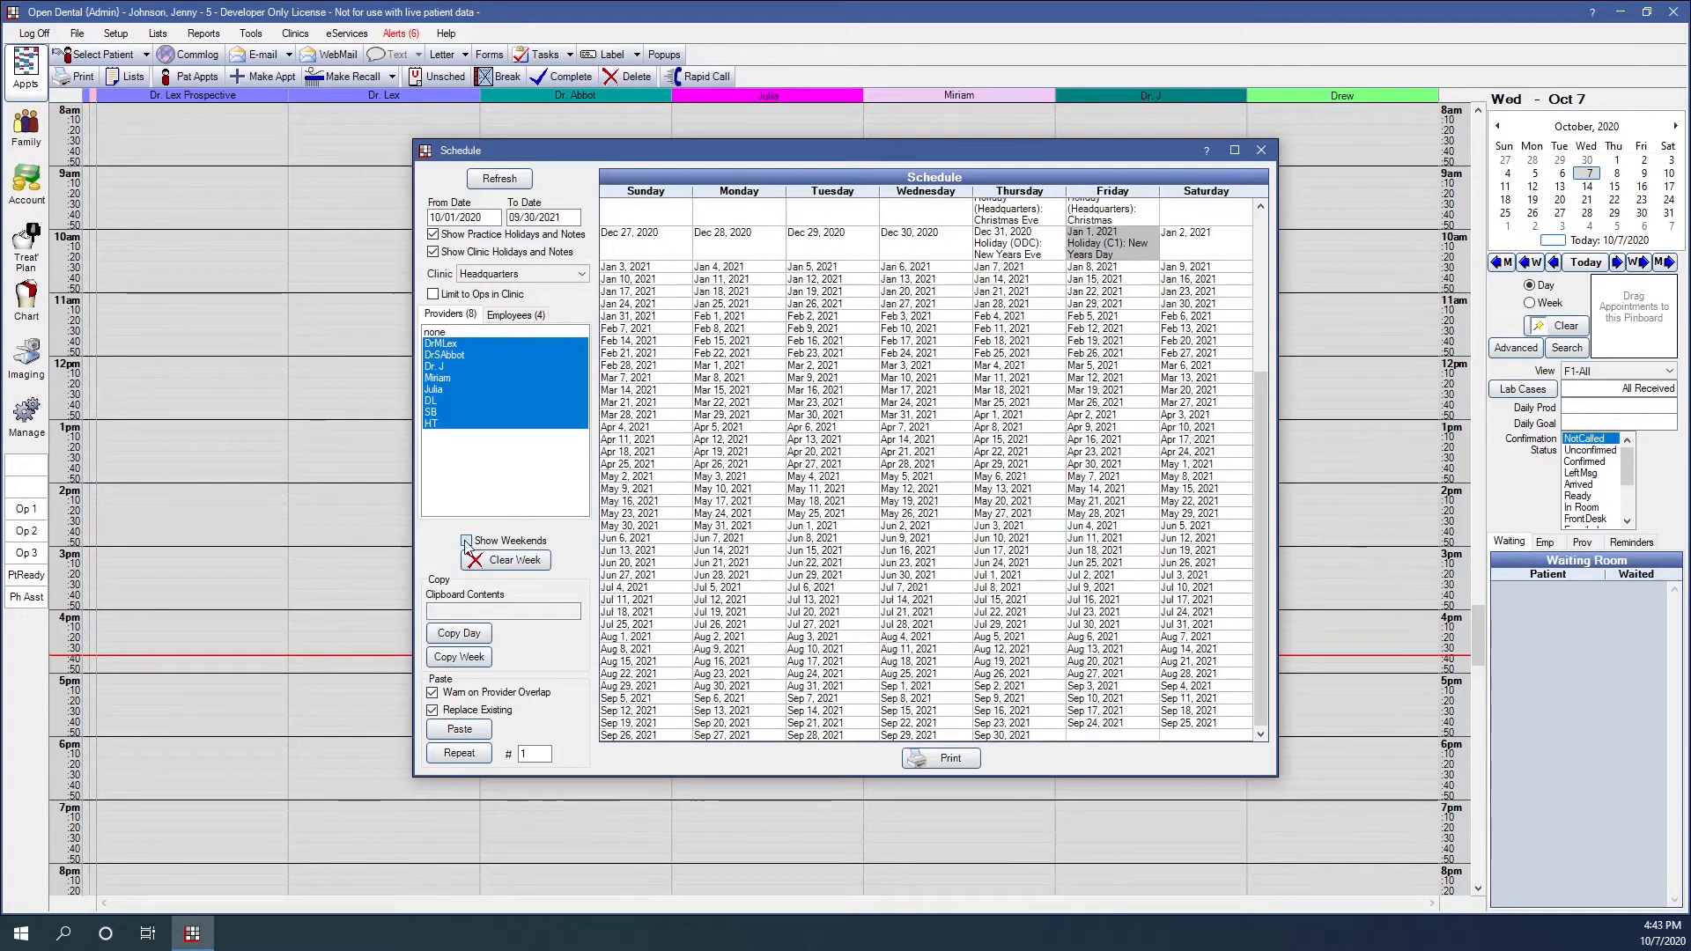
scroll(691, 464, up, 4)
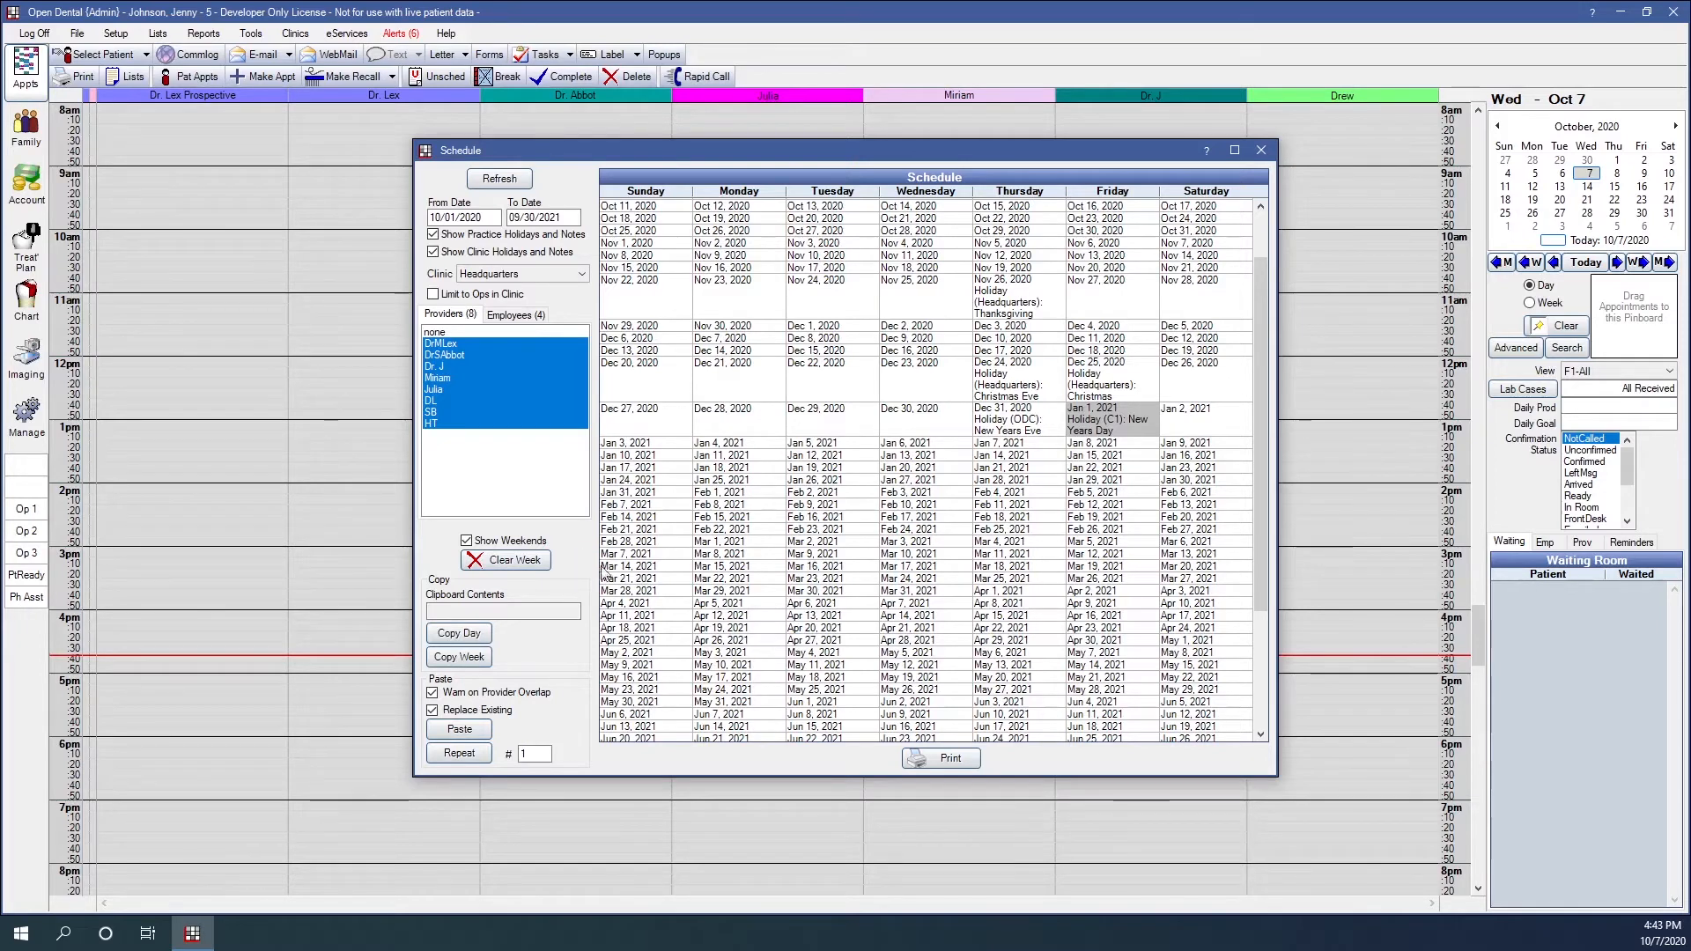
scroll(1007, 339, up, 2)
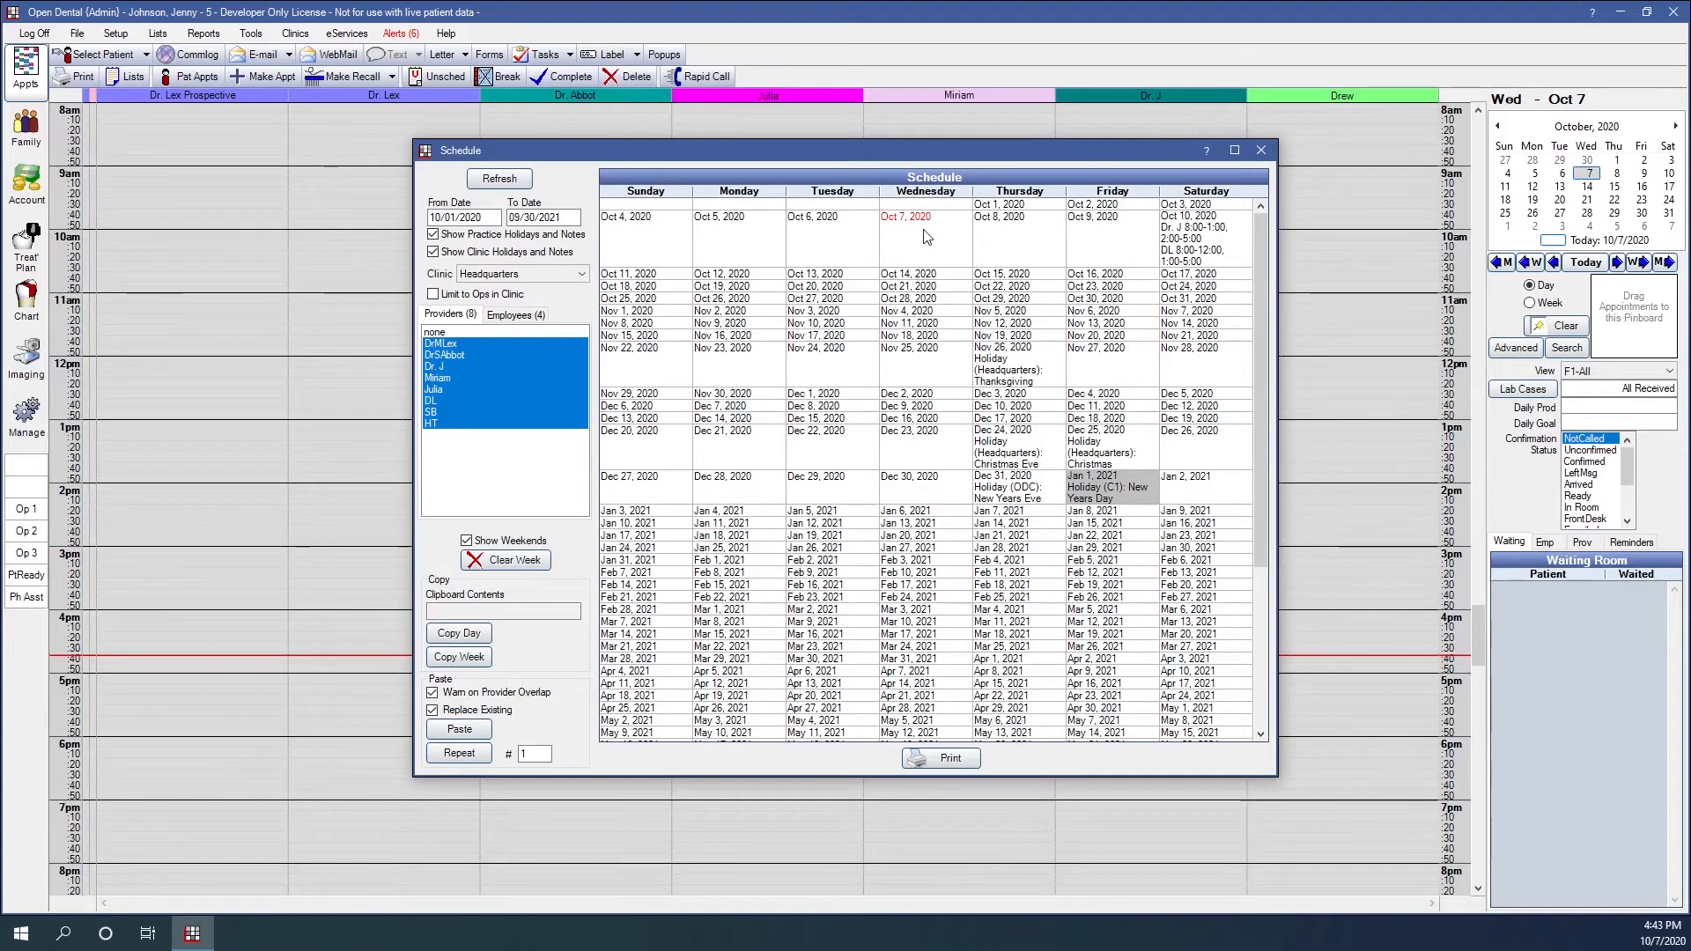
Open Wednesday, October 7, 2020 for editing and set its clinic to ODC.
double_click(919, 230)
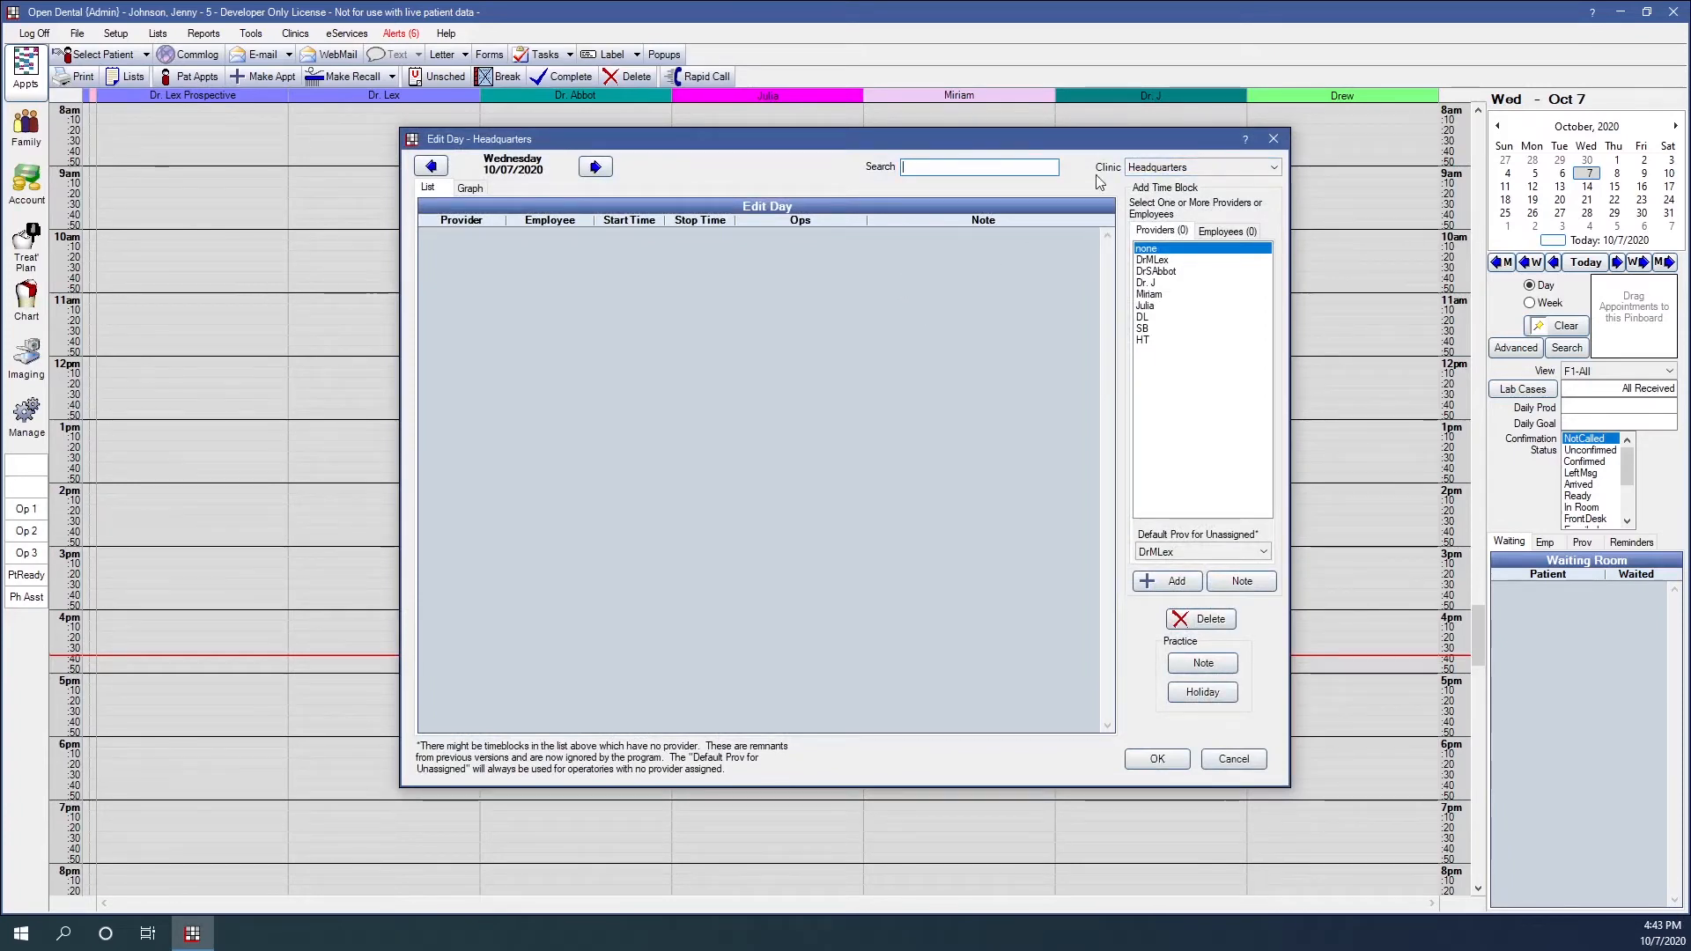
click(1188, 167)
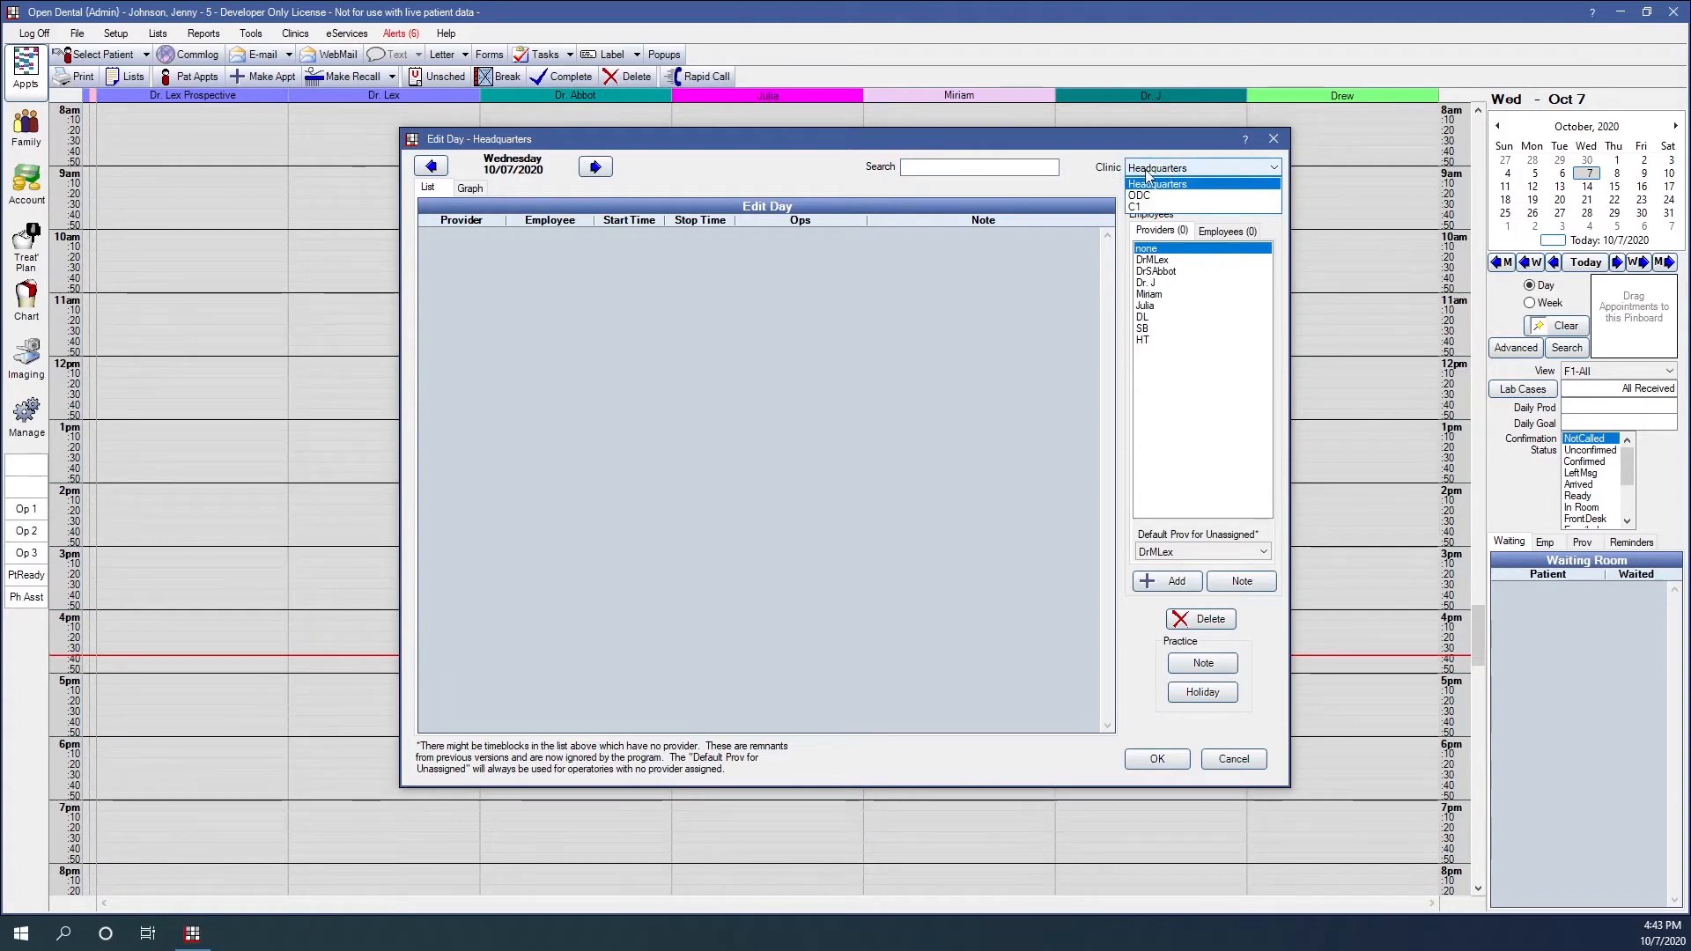
click(1138, 195)
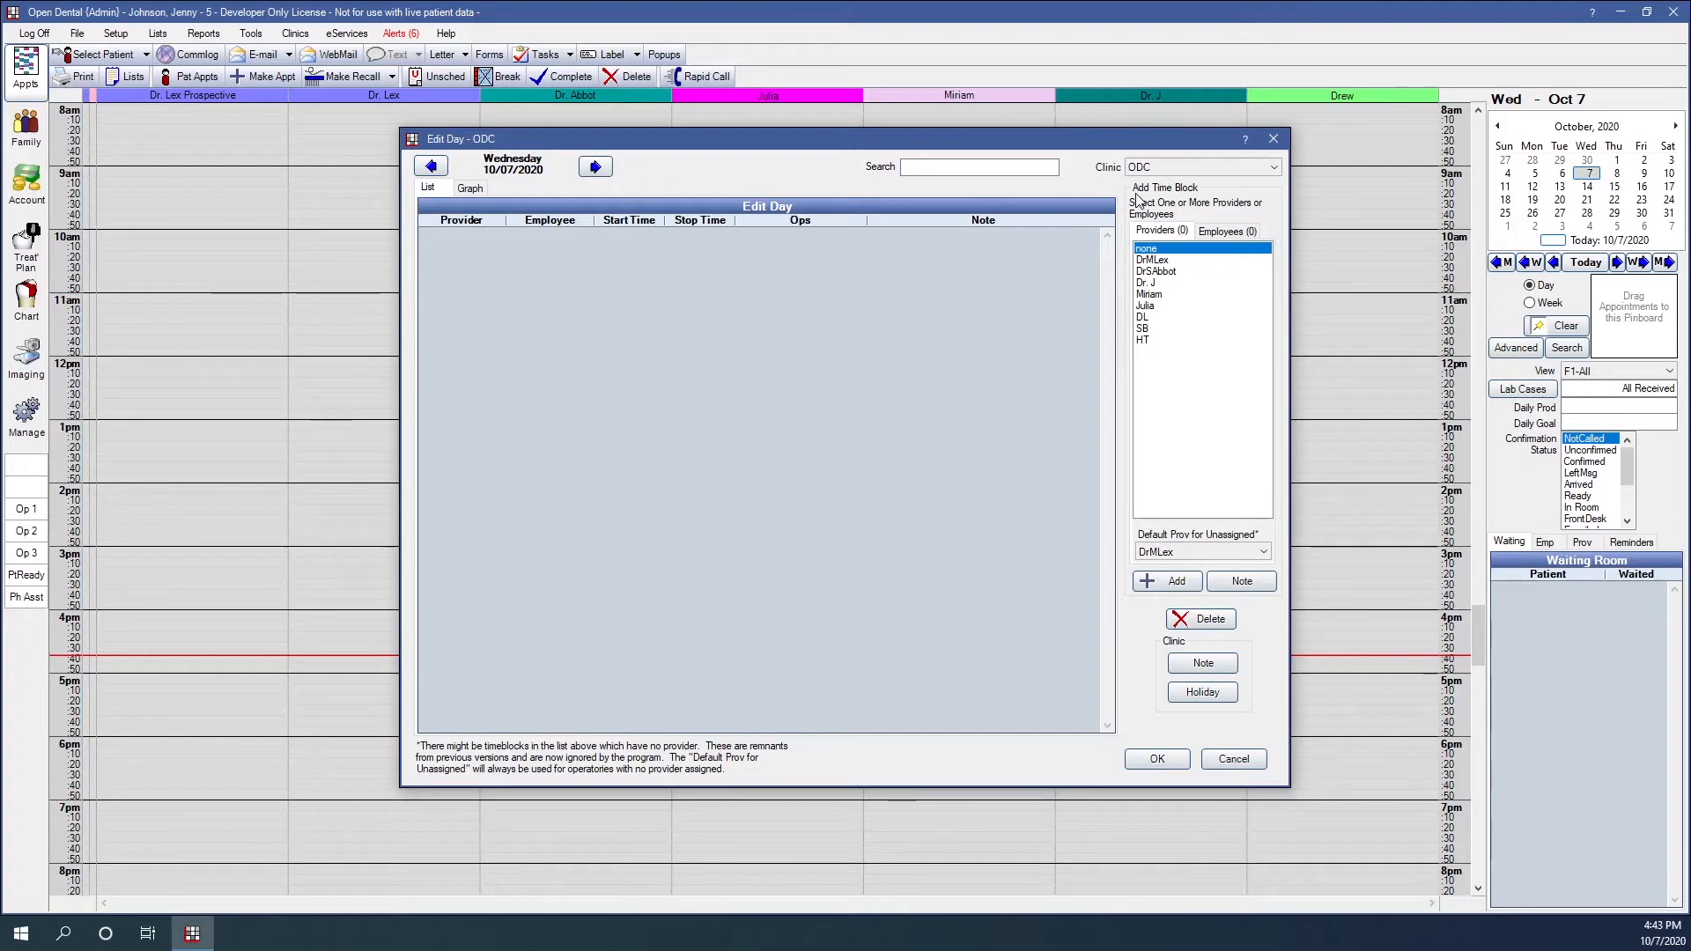
Add an 8:00 AM to 12:00 PM time block for the first listed provider in the first two operatories, Op 1 and Op 2.
click(1149, 262)
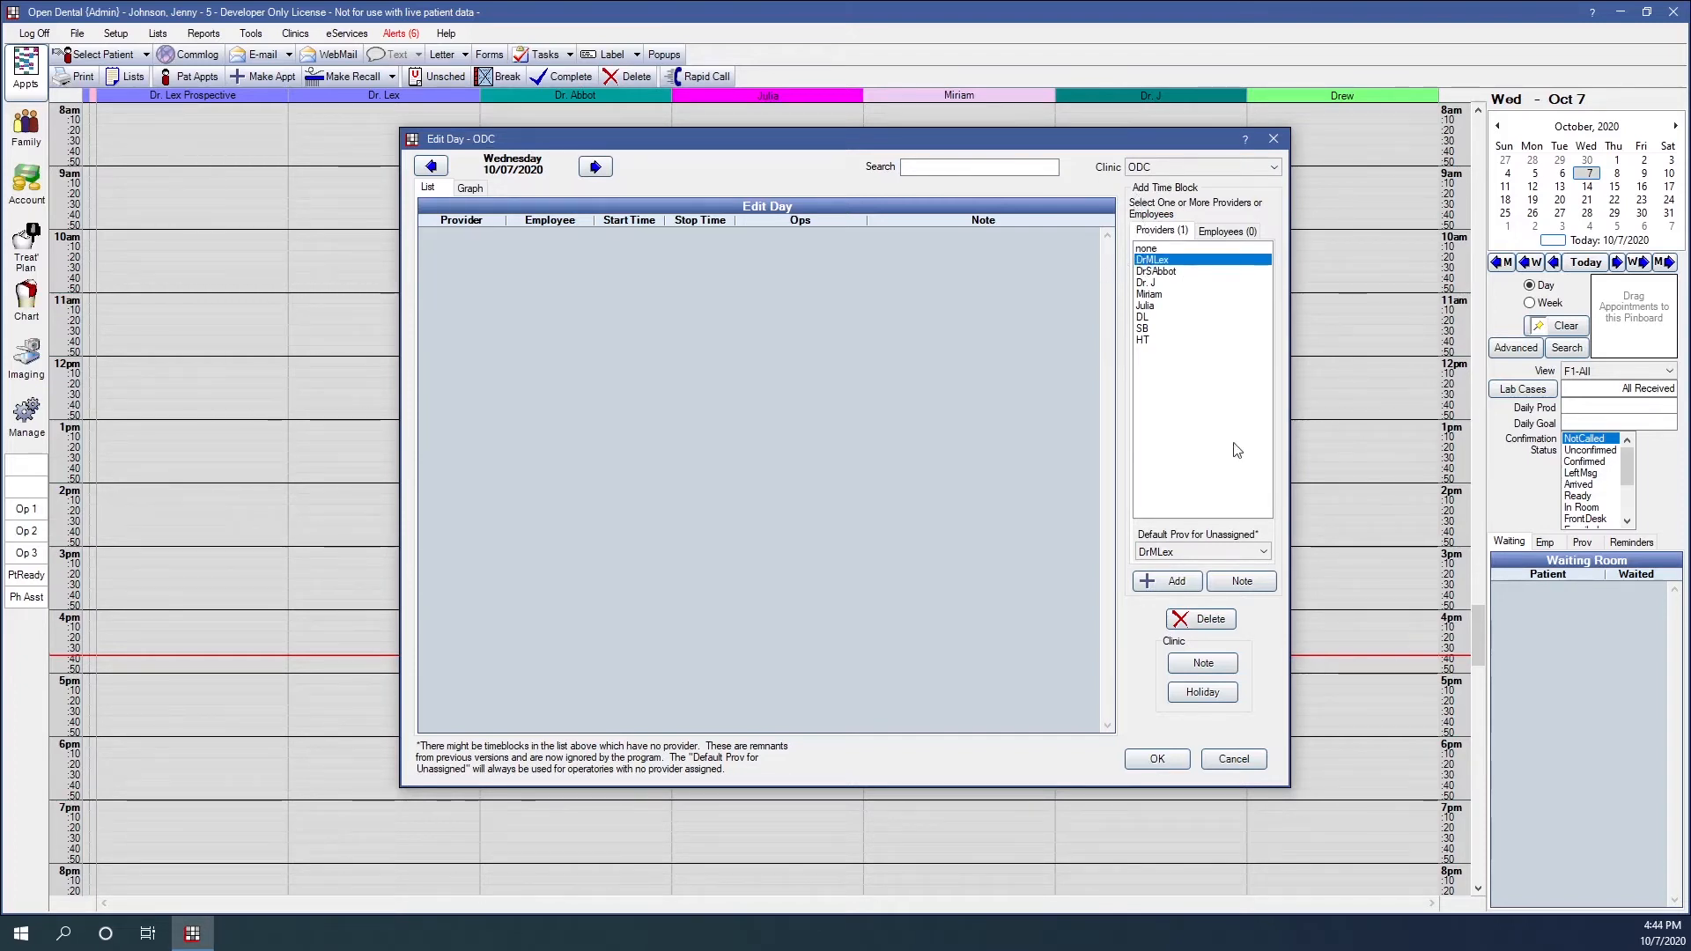
click(1164, 581)
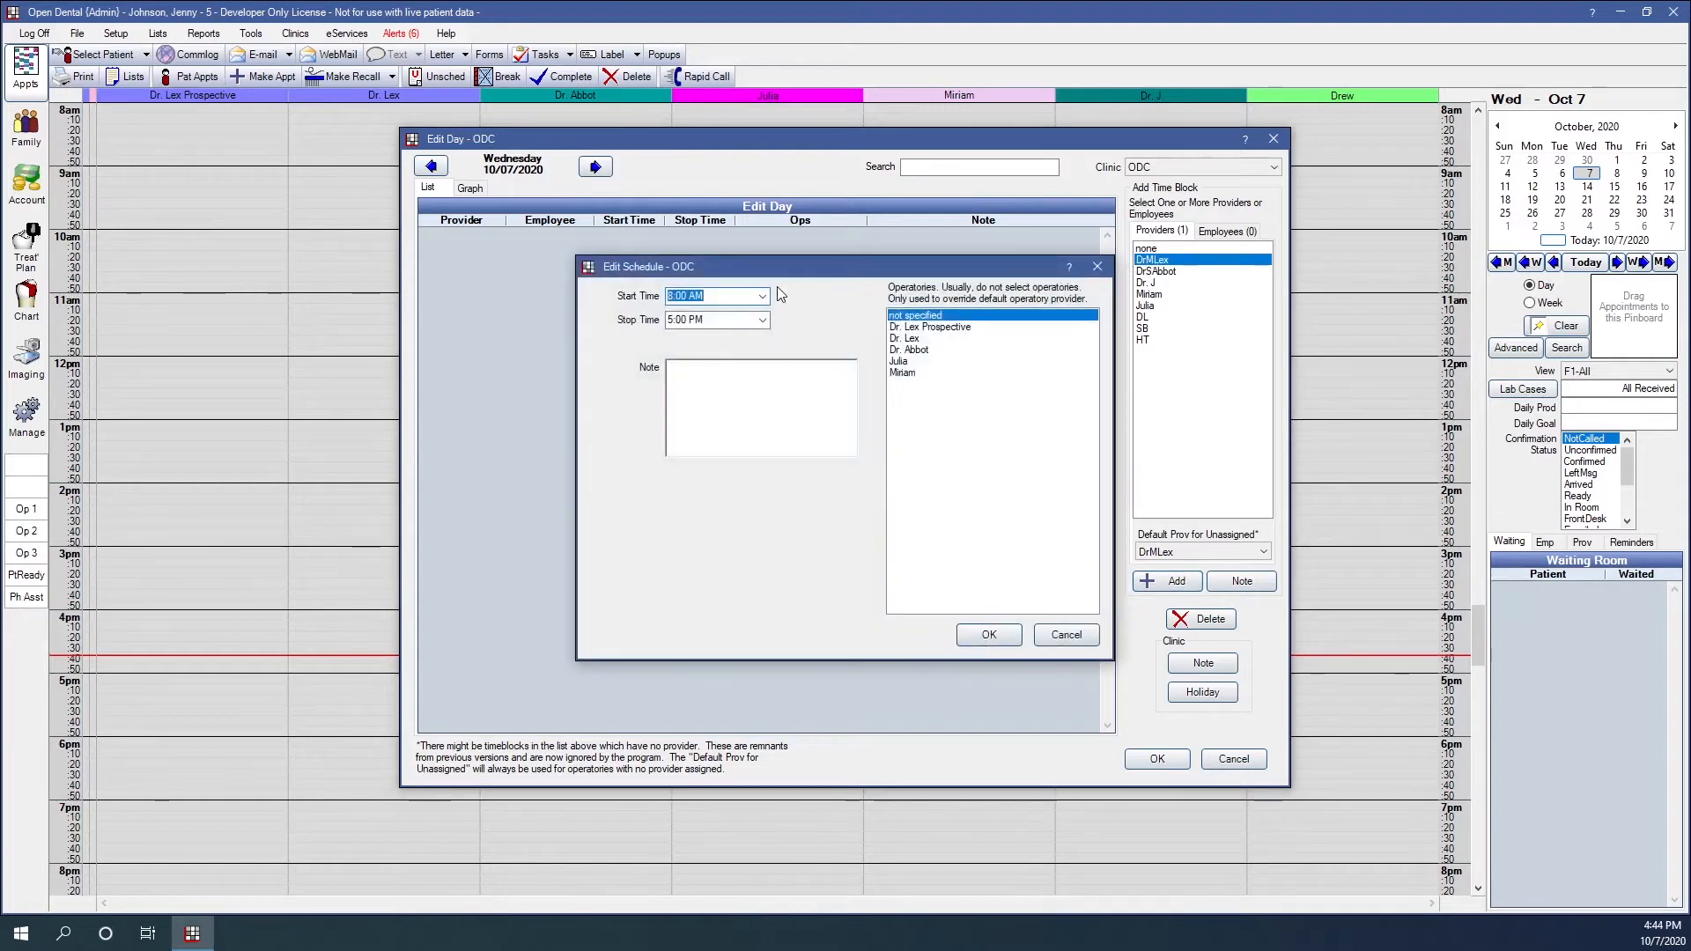
click(762, 319)
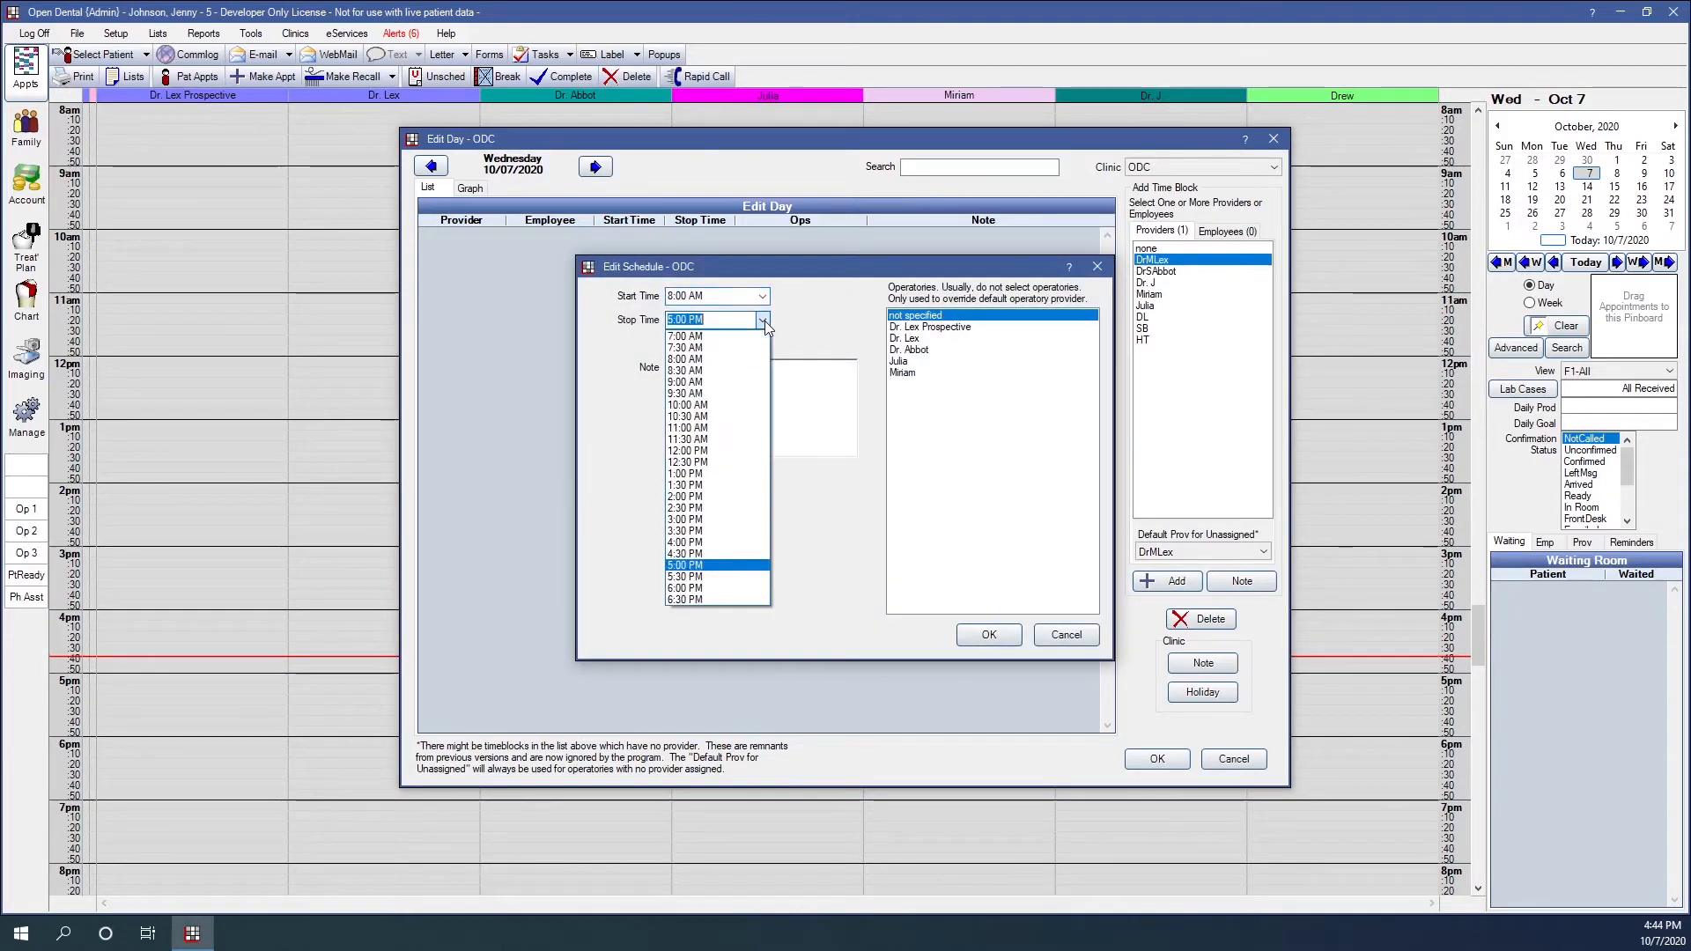
click(733, 451)
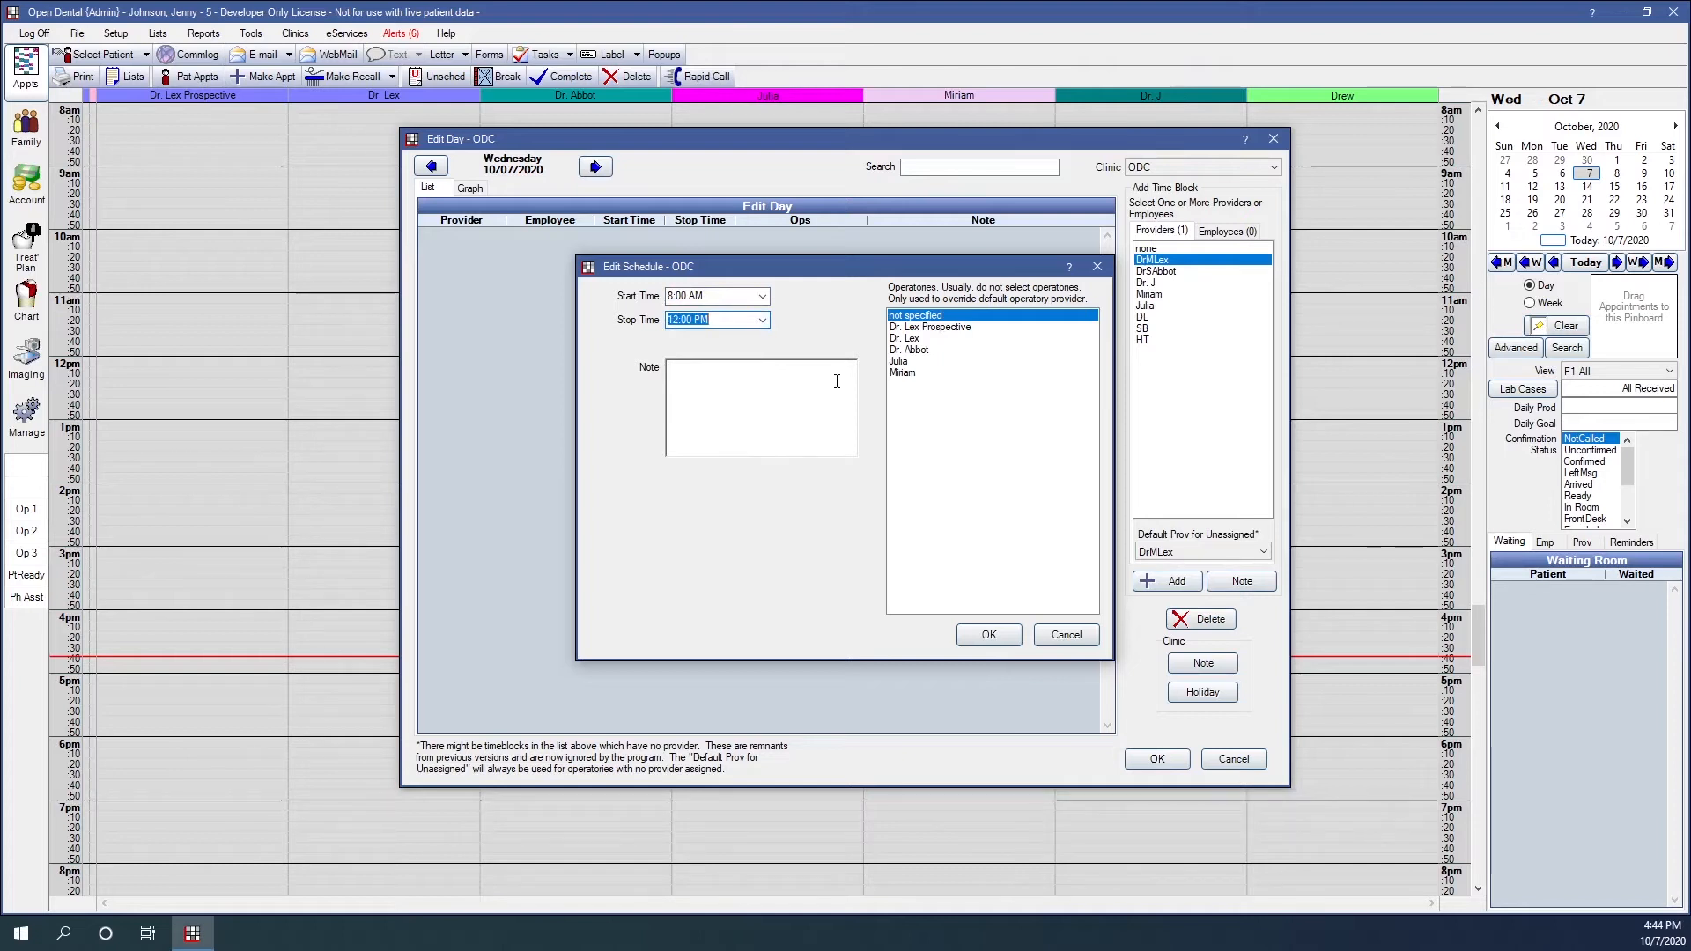
click(903, 327)
ctrl+click(905, 339)
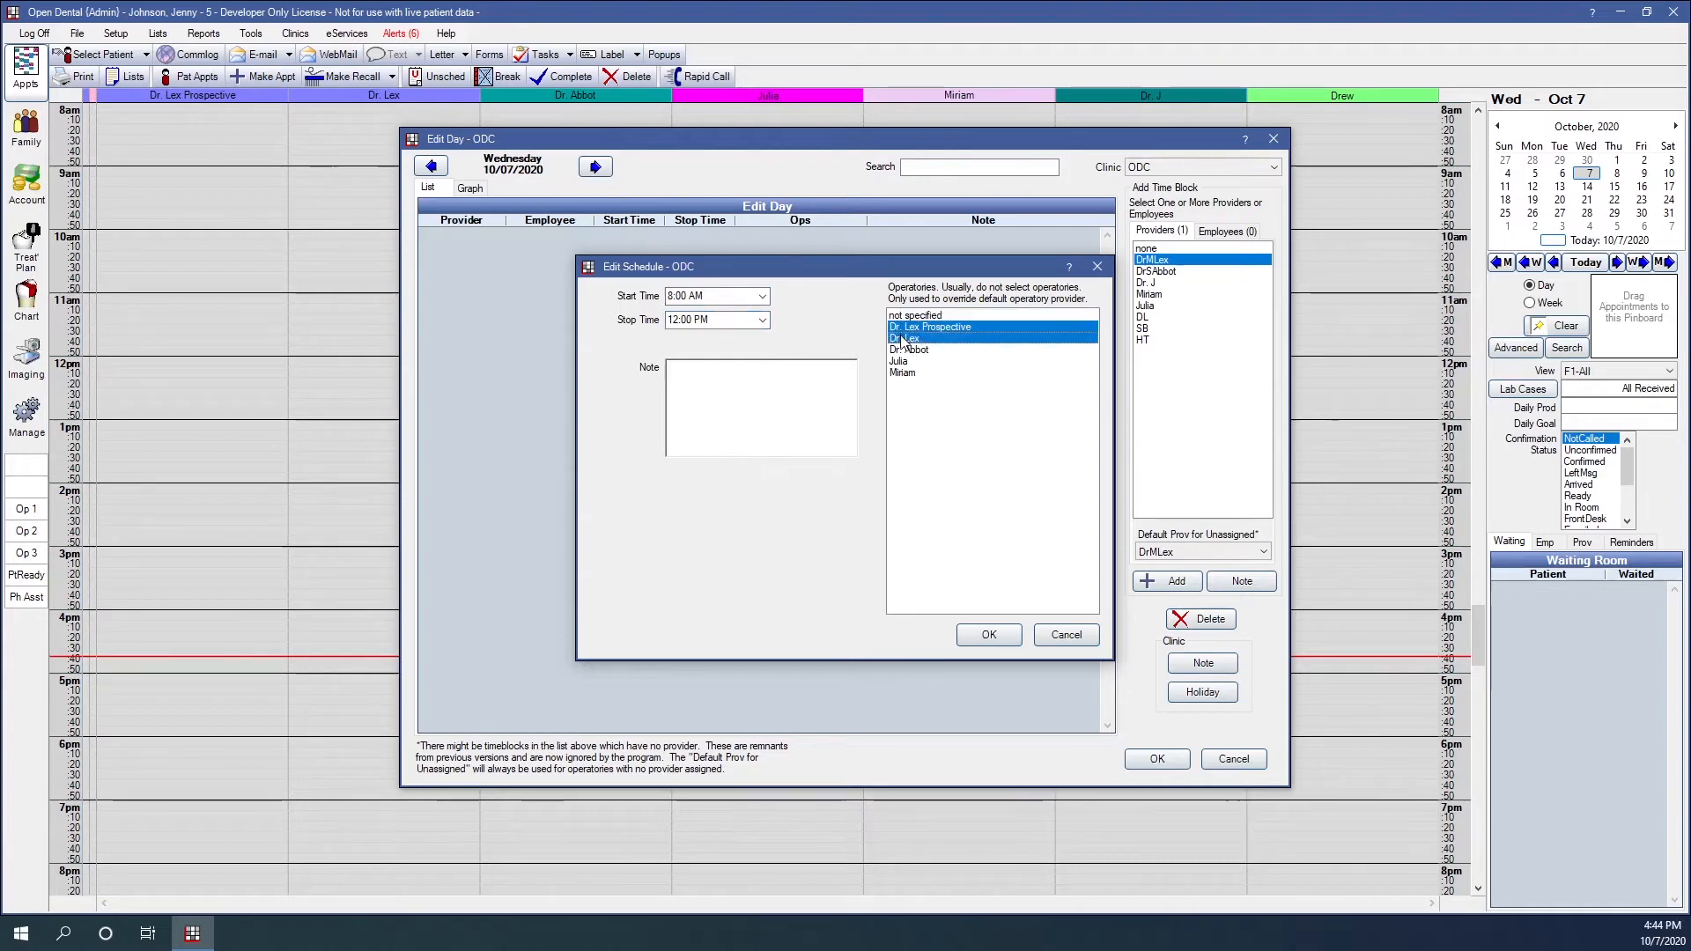
click(986, 635)
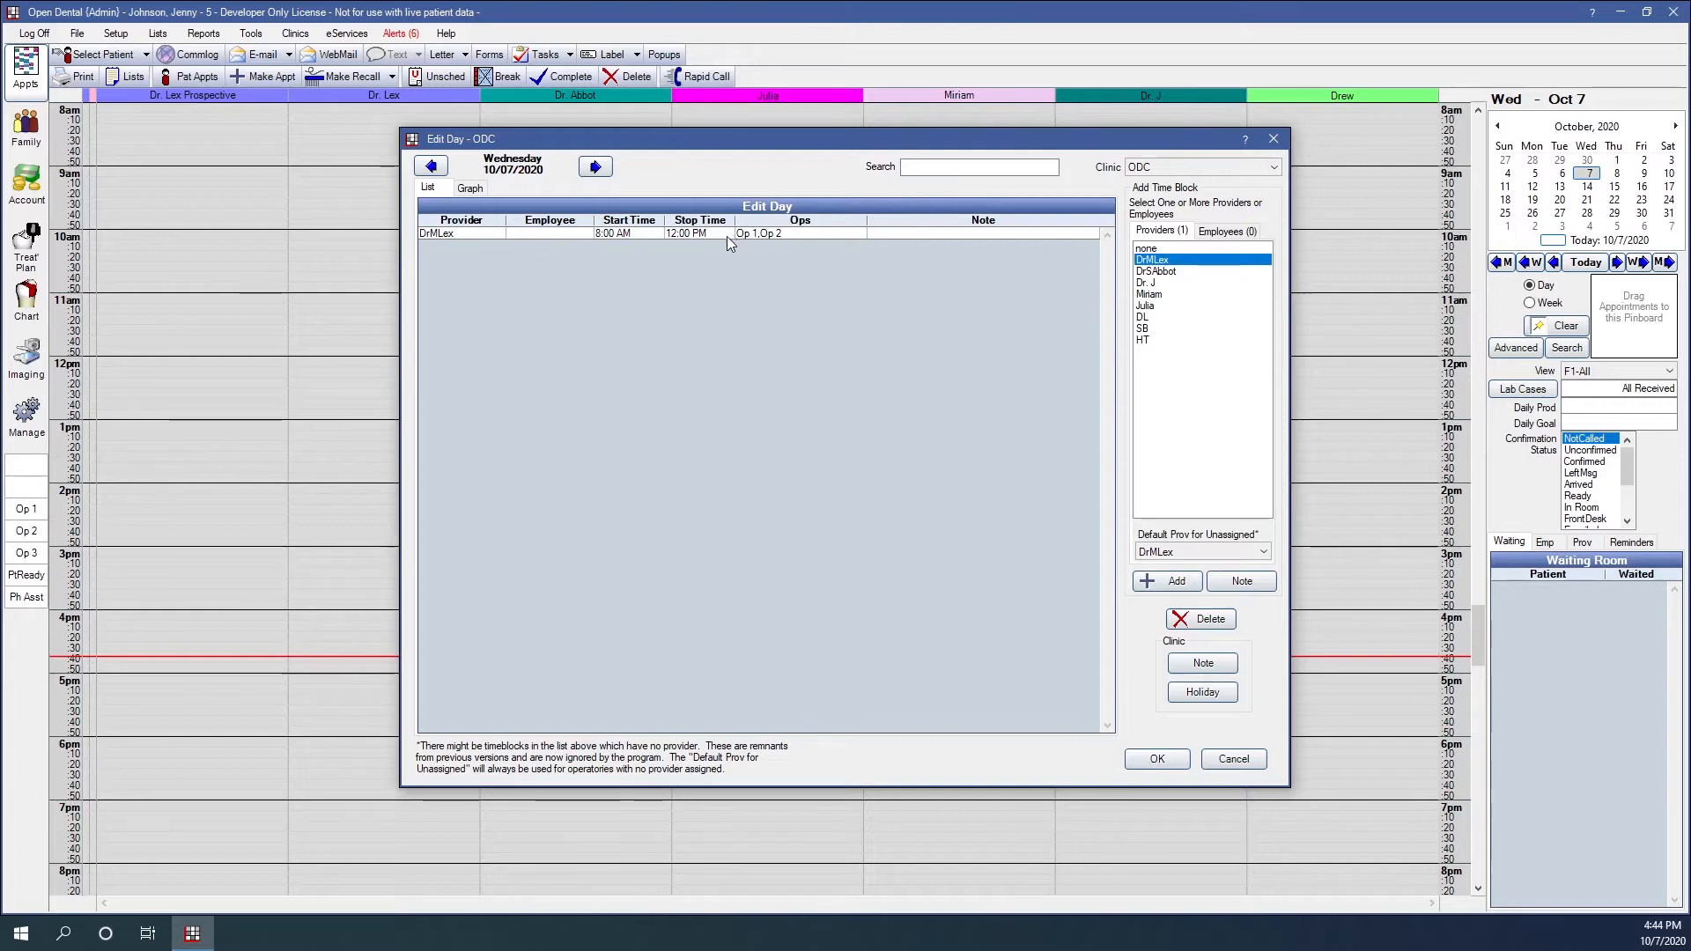
Add a 1:00 PM to 5:00 PM time block for the same provider in Op 1 and Op 2.
click(1171, 581)
click(762, 296)
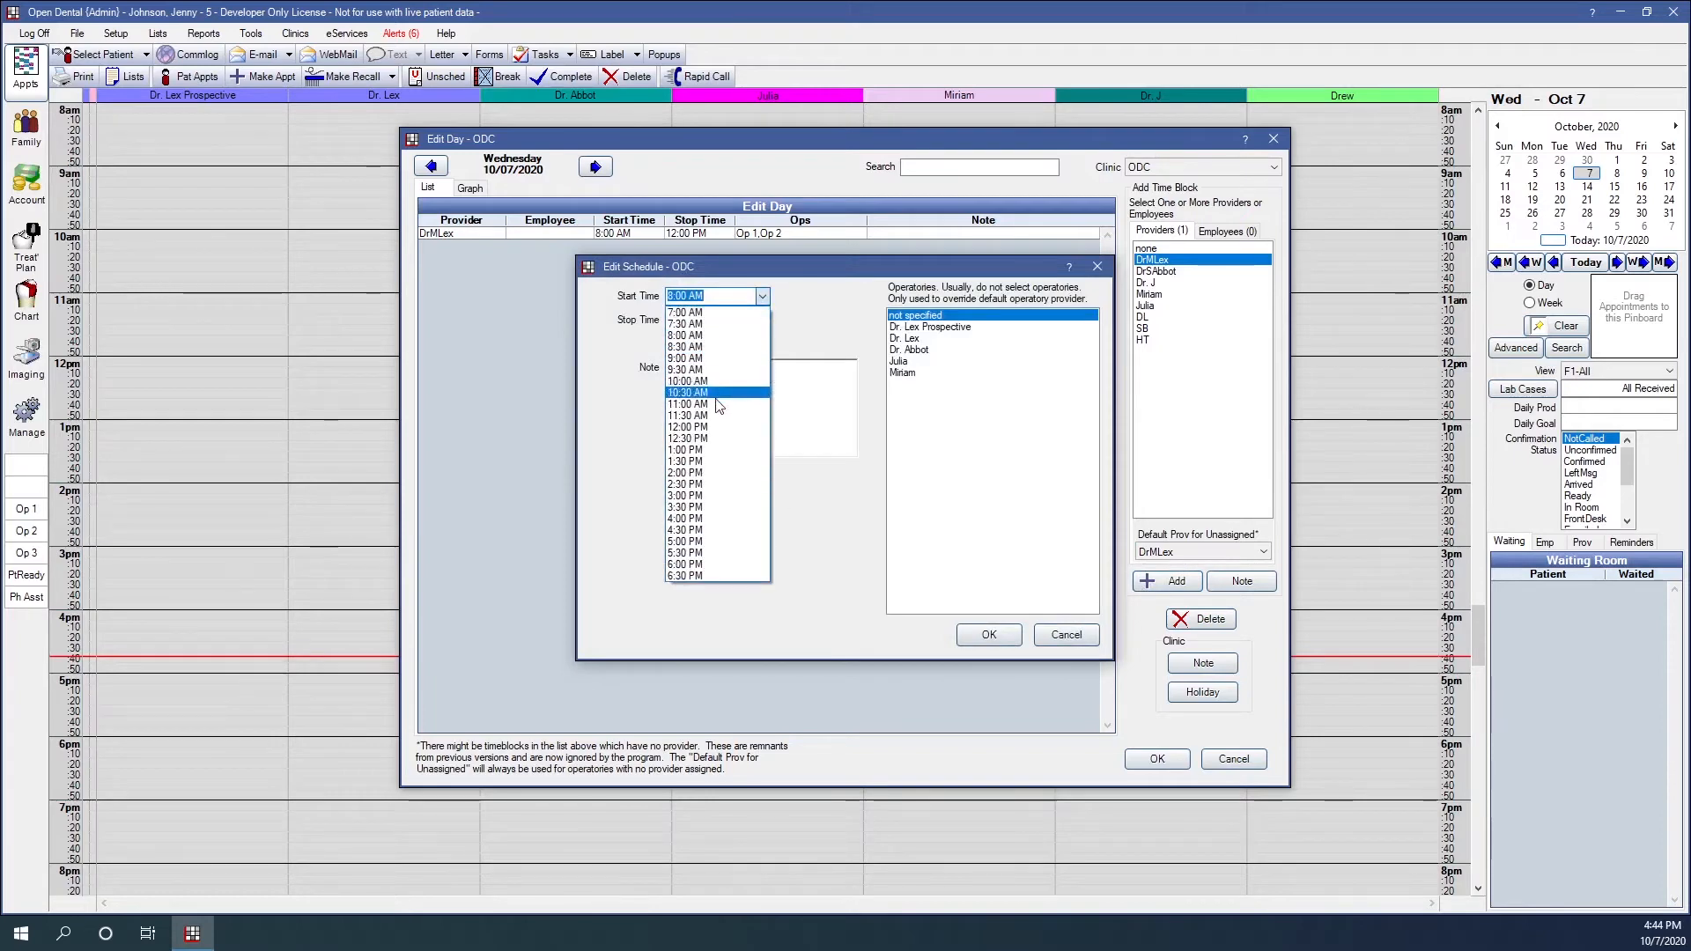
click(696, 451)
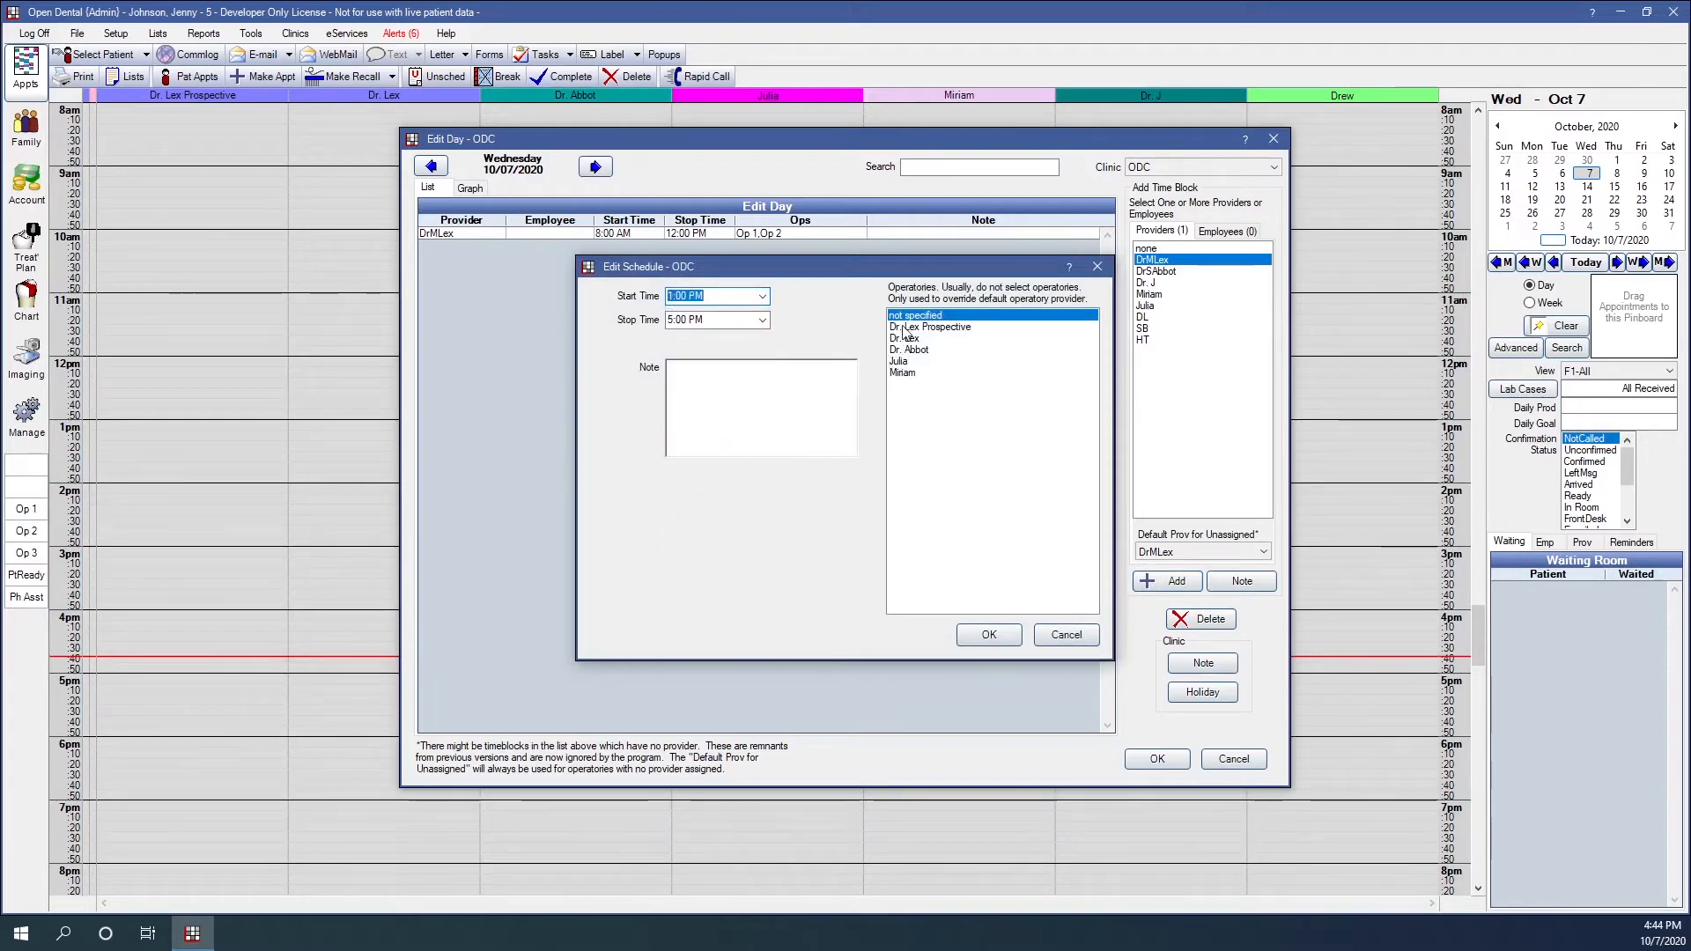
click(988, 634)
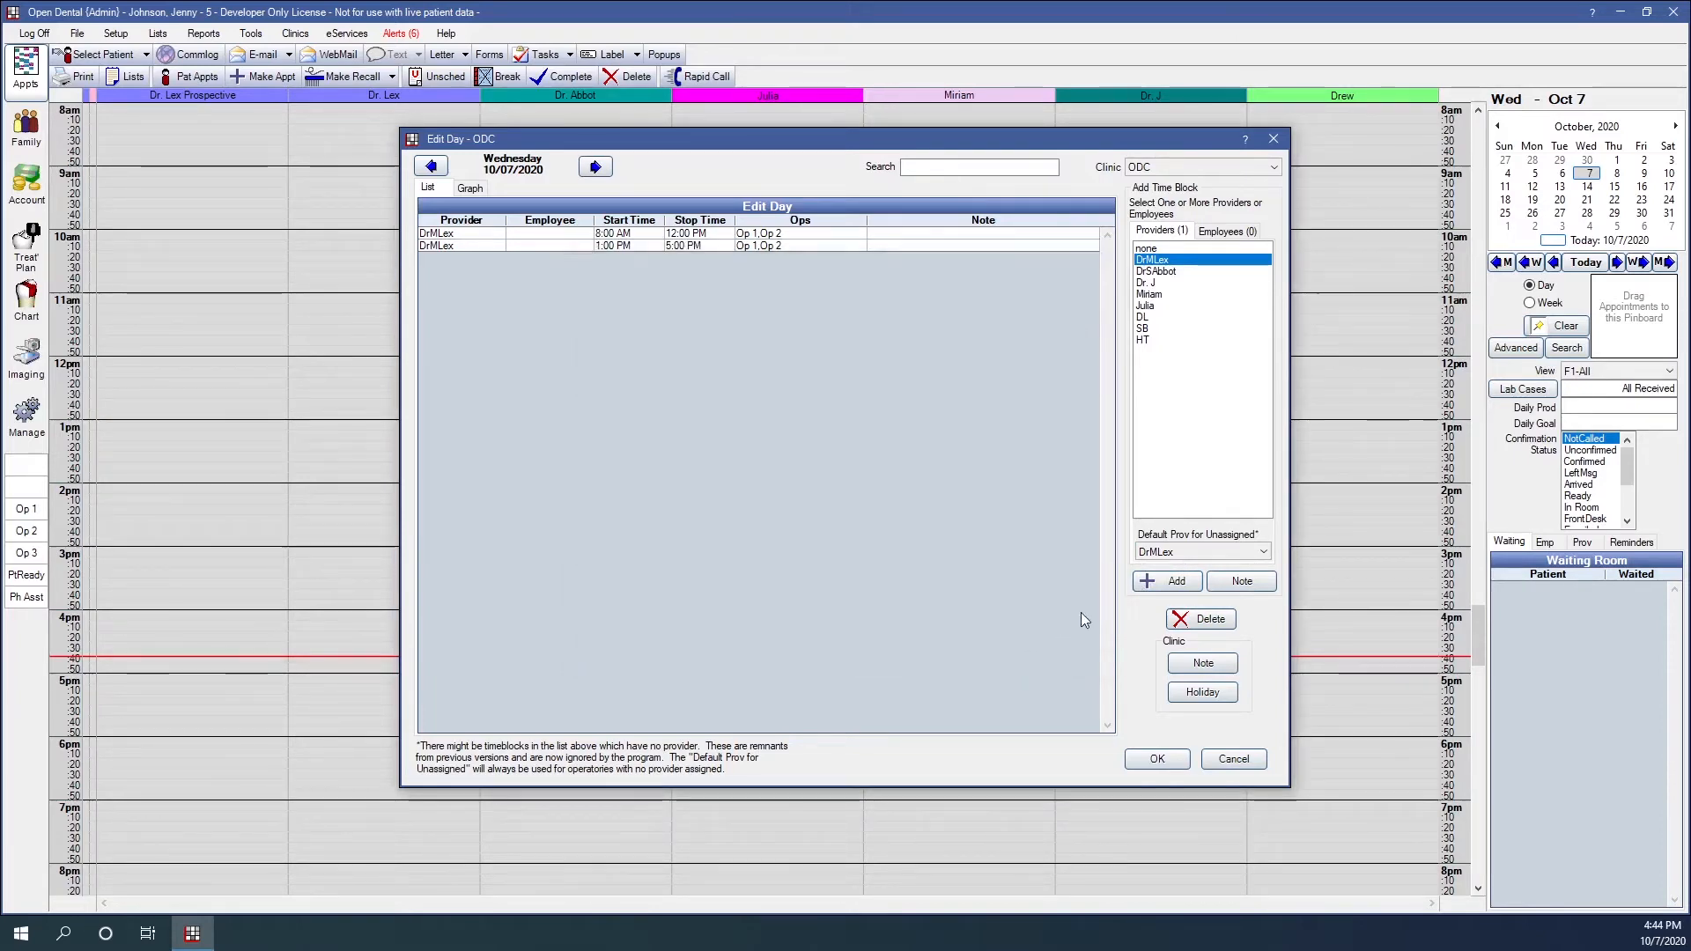
Add an 8:00 AM to 1:00 PM time block for the second listed provider in the third operatory, Op 3.
click(1171, 271)
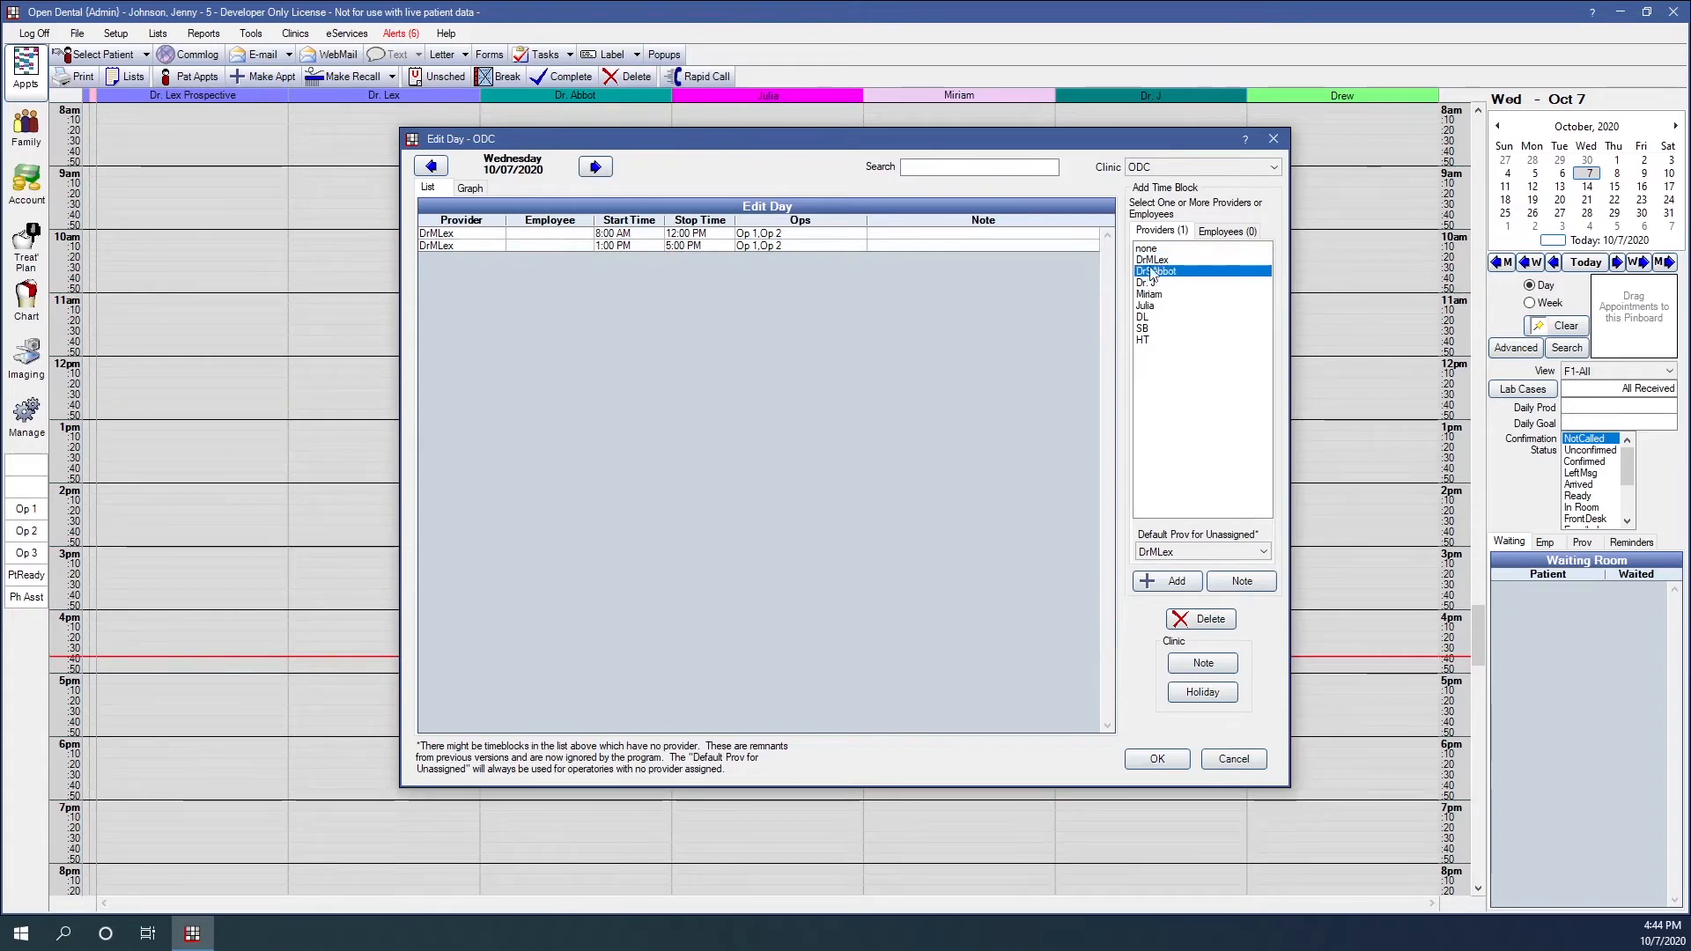
click(1167, 581)
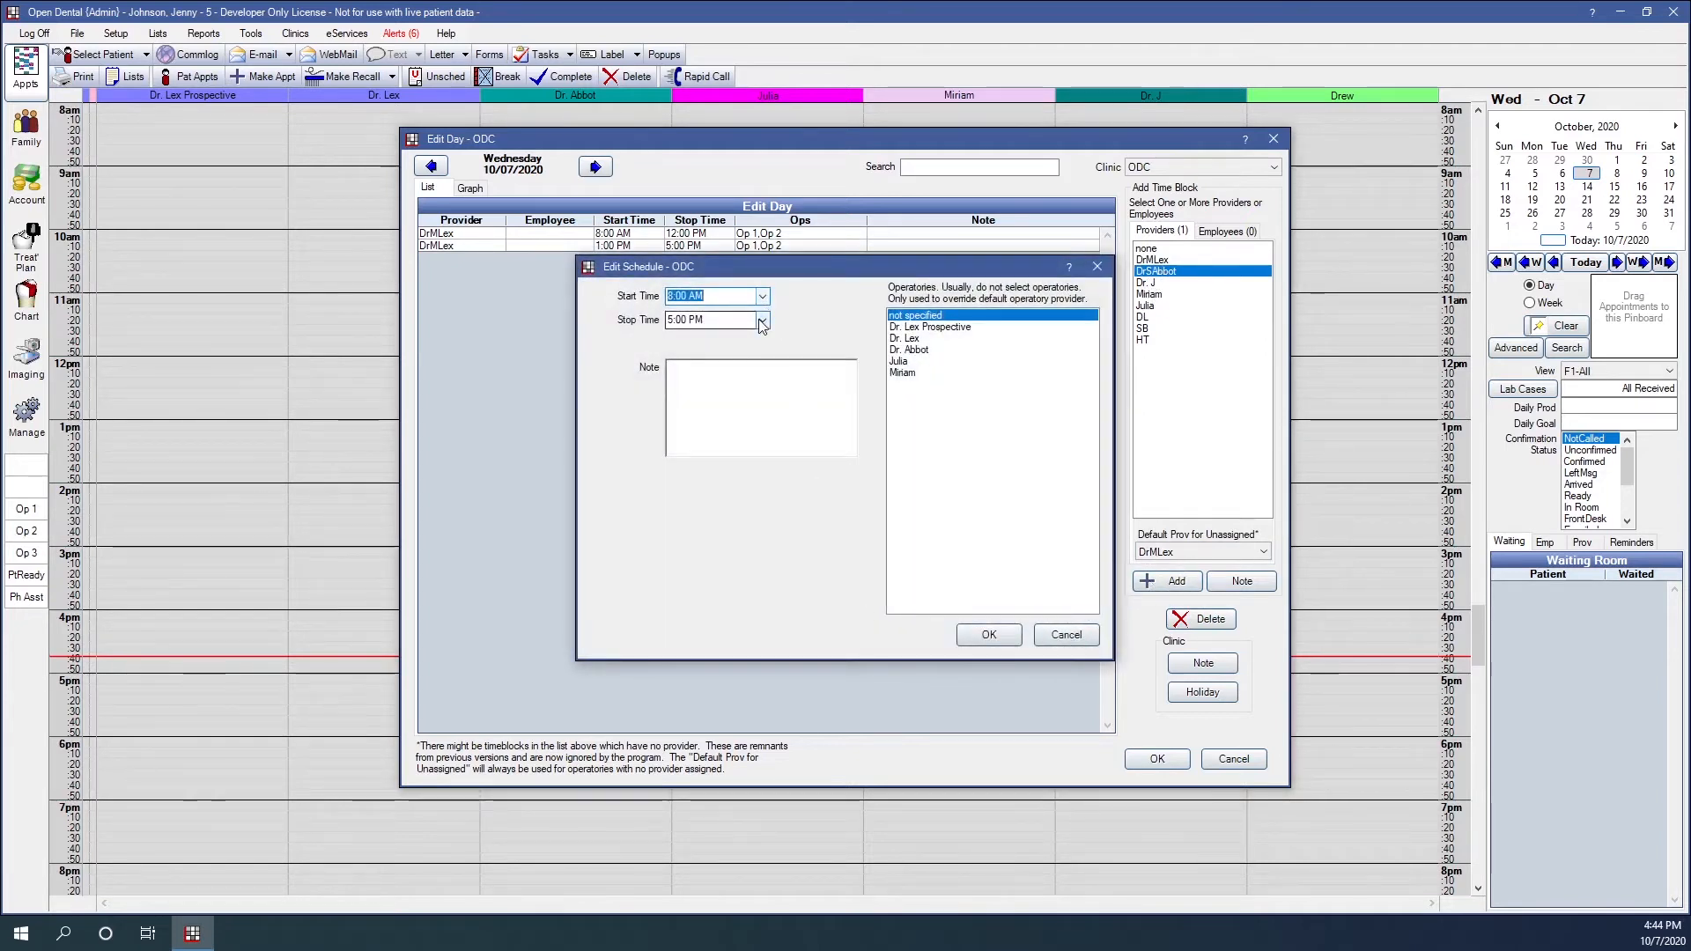
click(762, 320)
click(687, 474)
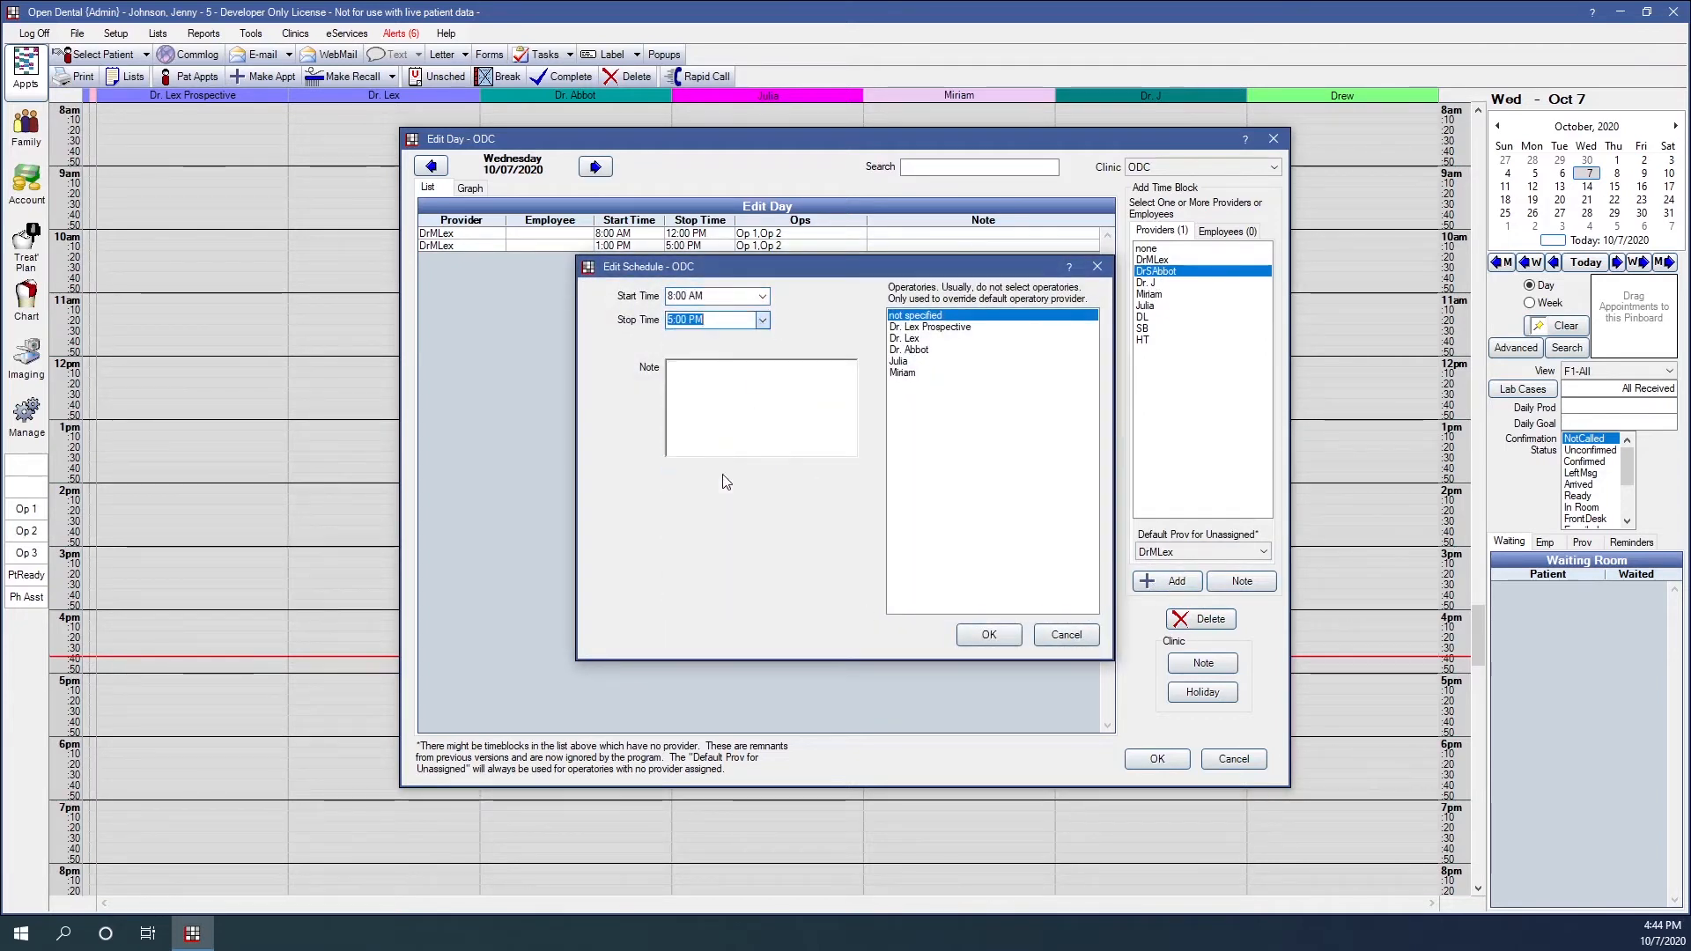
click(907, 350)
click(989, 635)
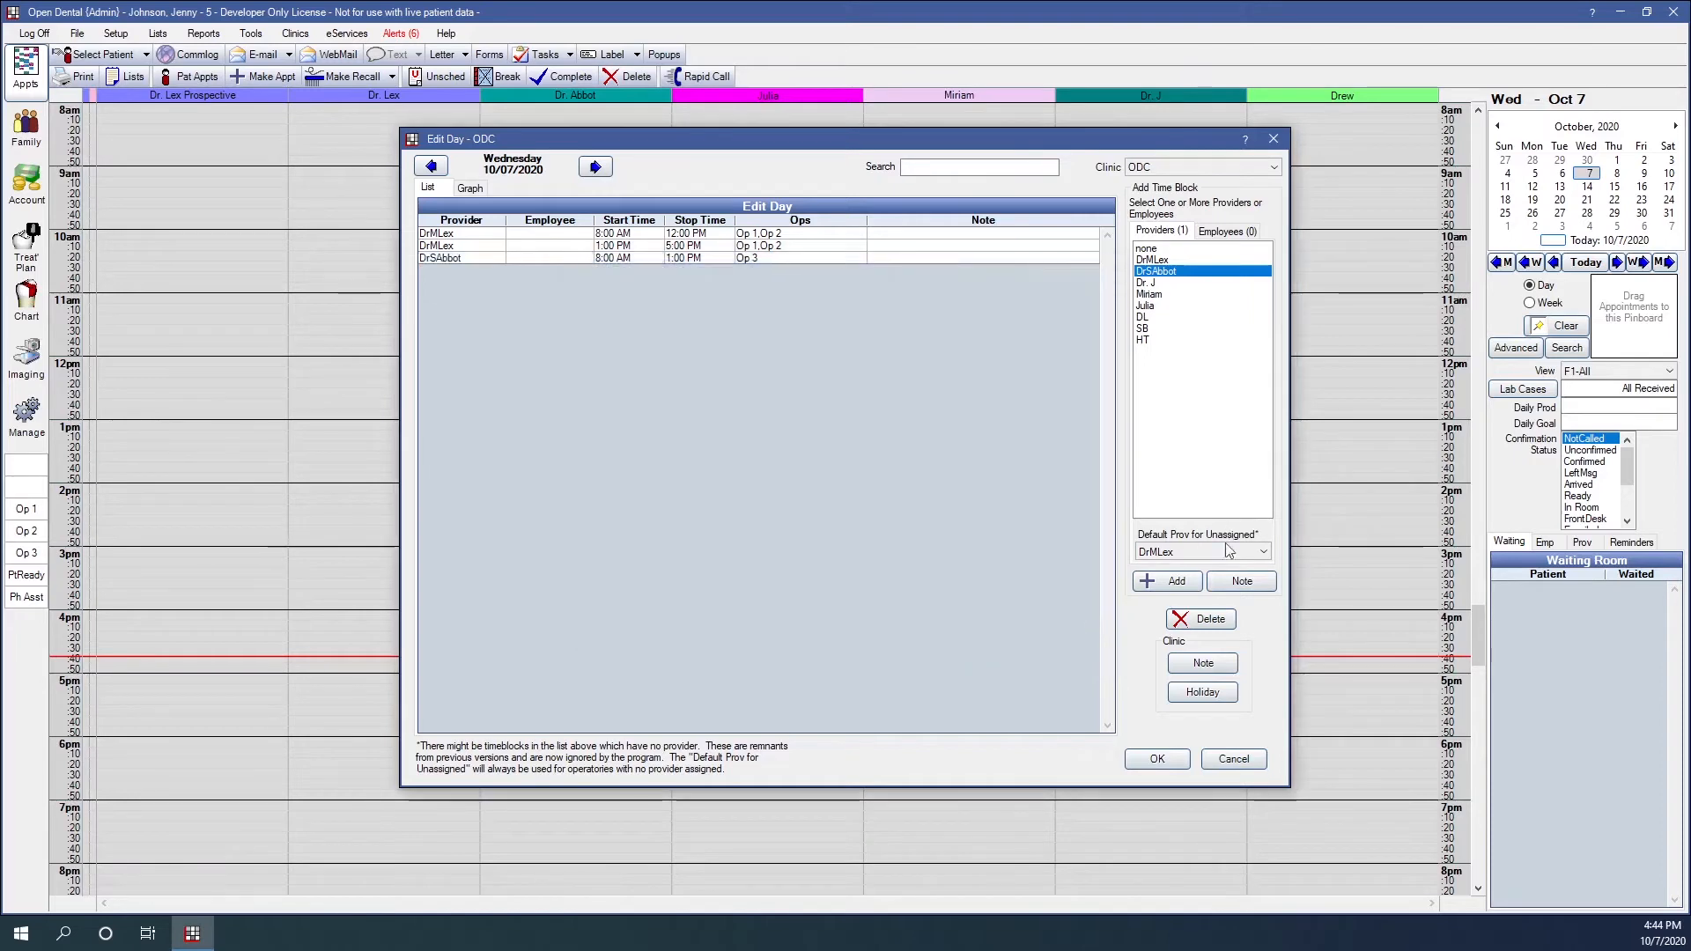
Add a 2:00 PM to 5:00 PM time block for the second listed provider in Op 3.
click(1167, 582)
click(763, 297)
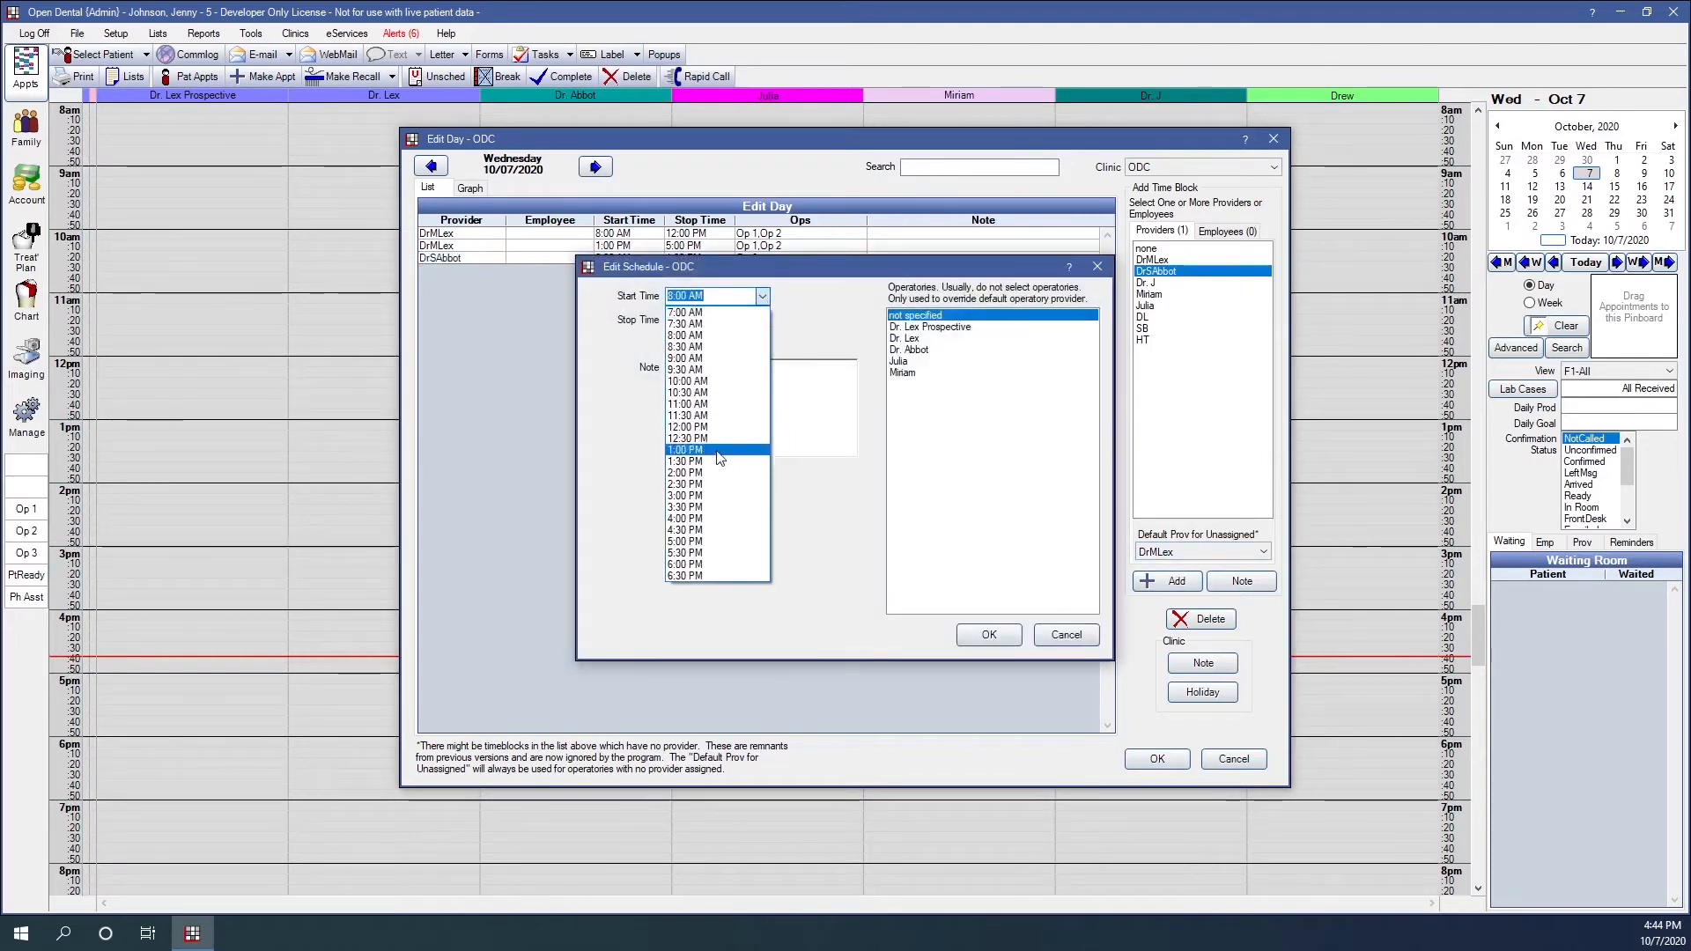
click(704, 471)
click(916, 350)
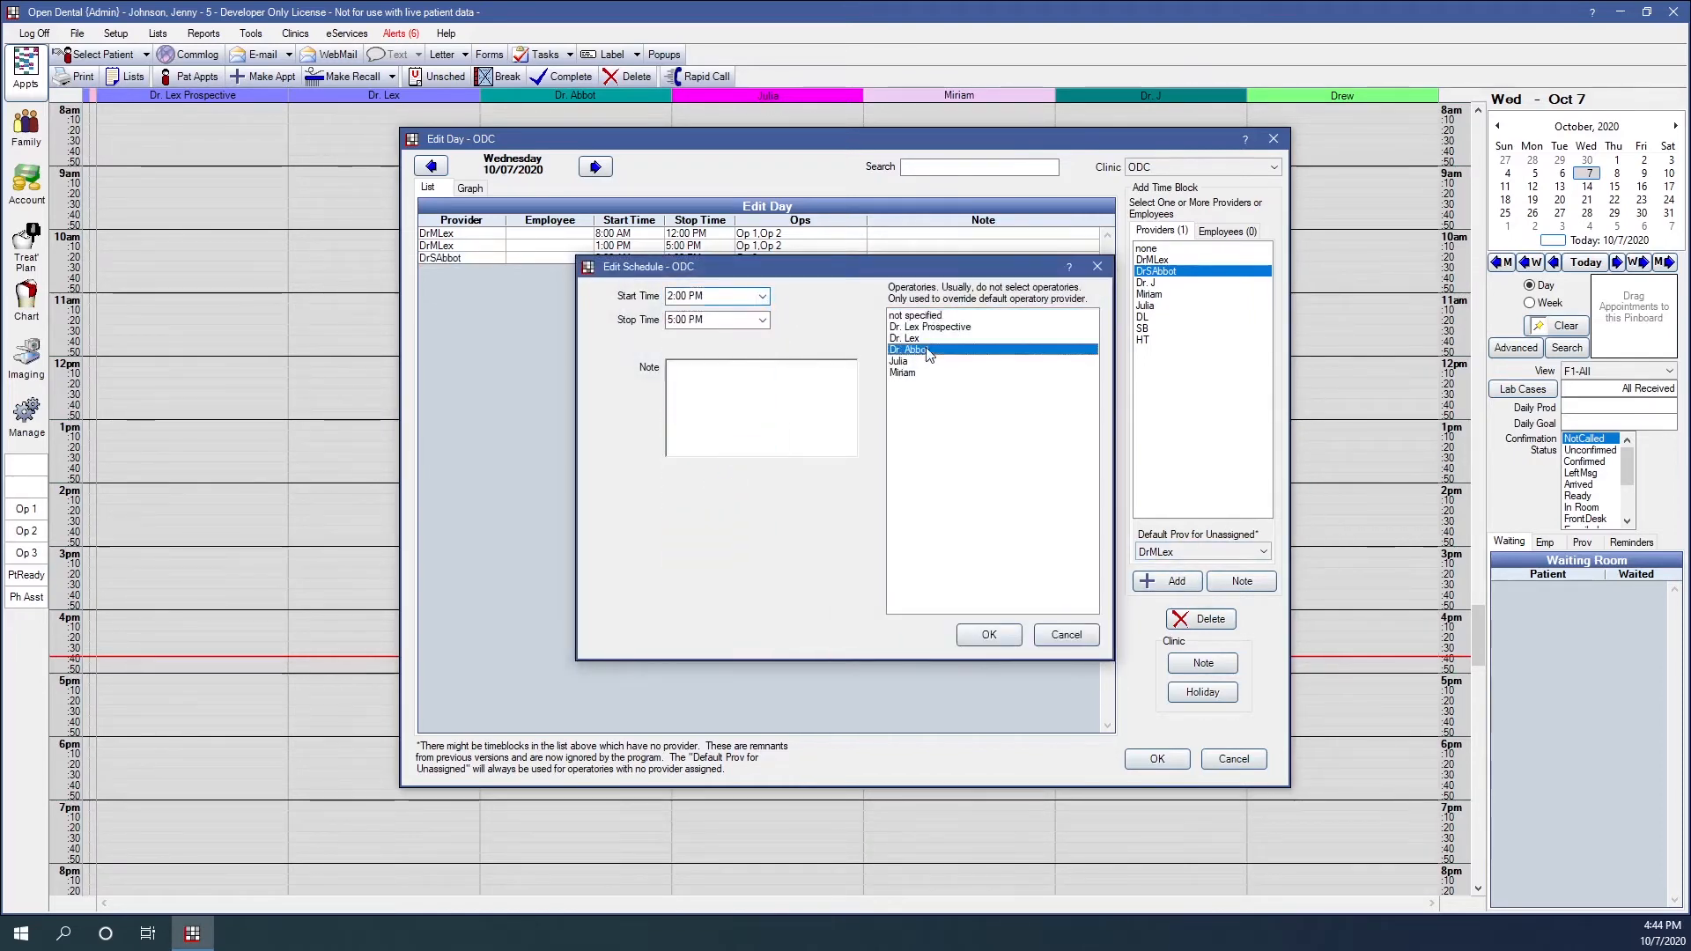
click(987, 636)
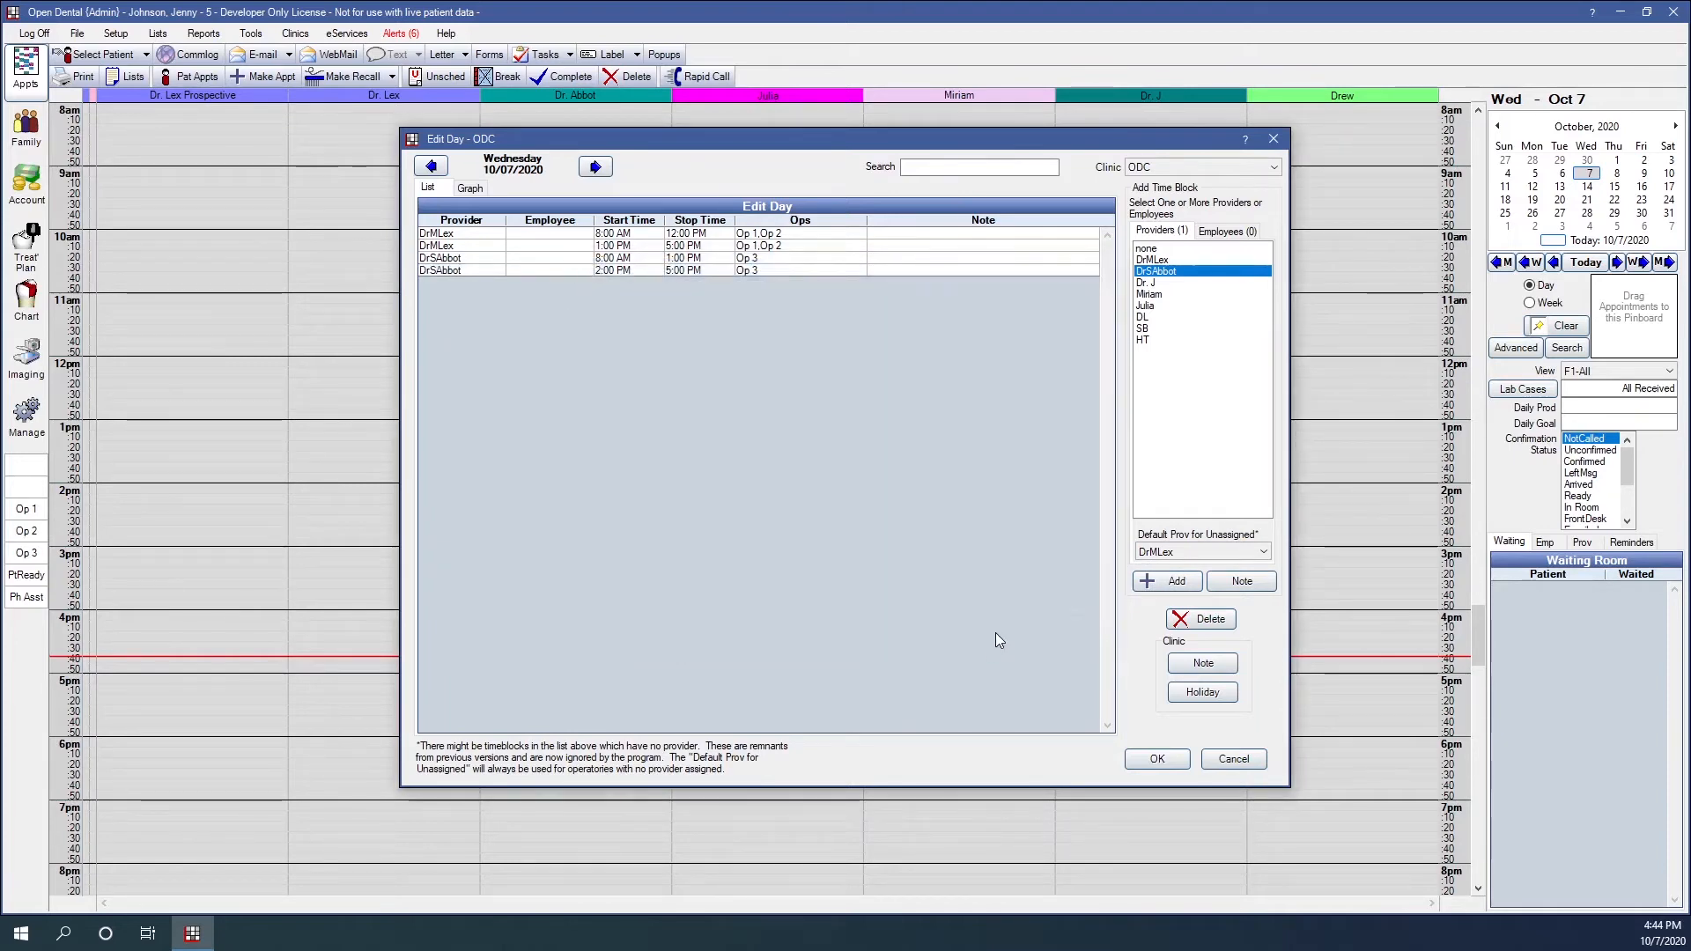
Add an 8:00 AM to 1:00 PM time block for the fourth listed provider in the fifth operatory, Op 5.
click(1147, 294)
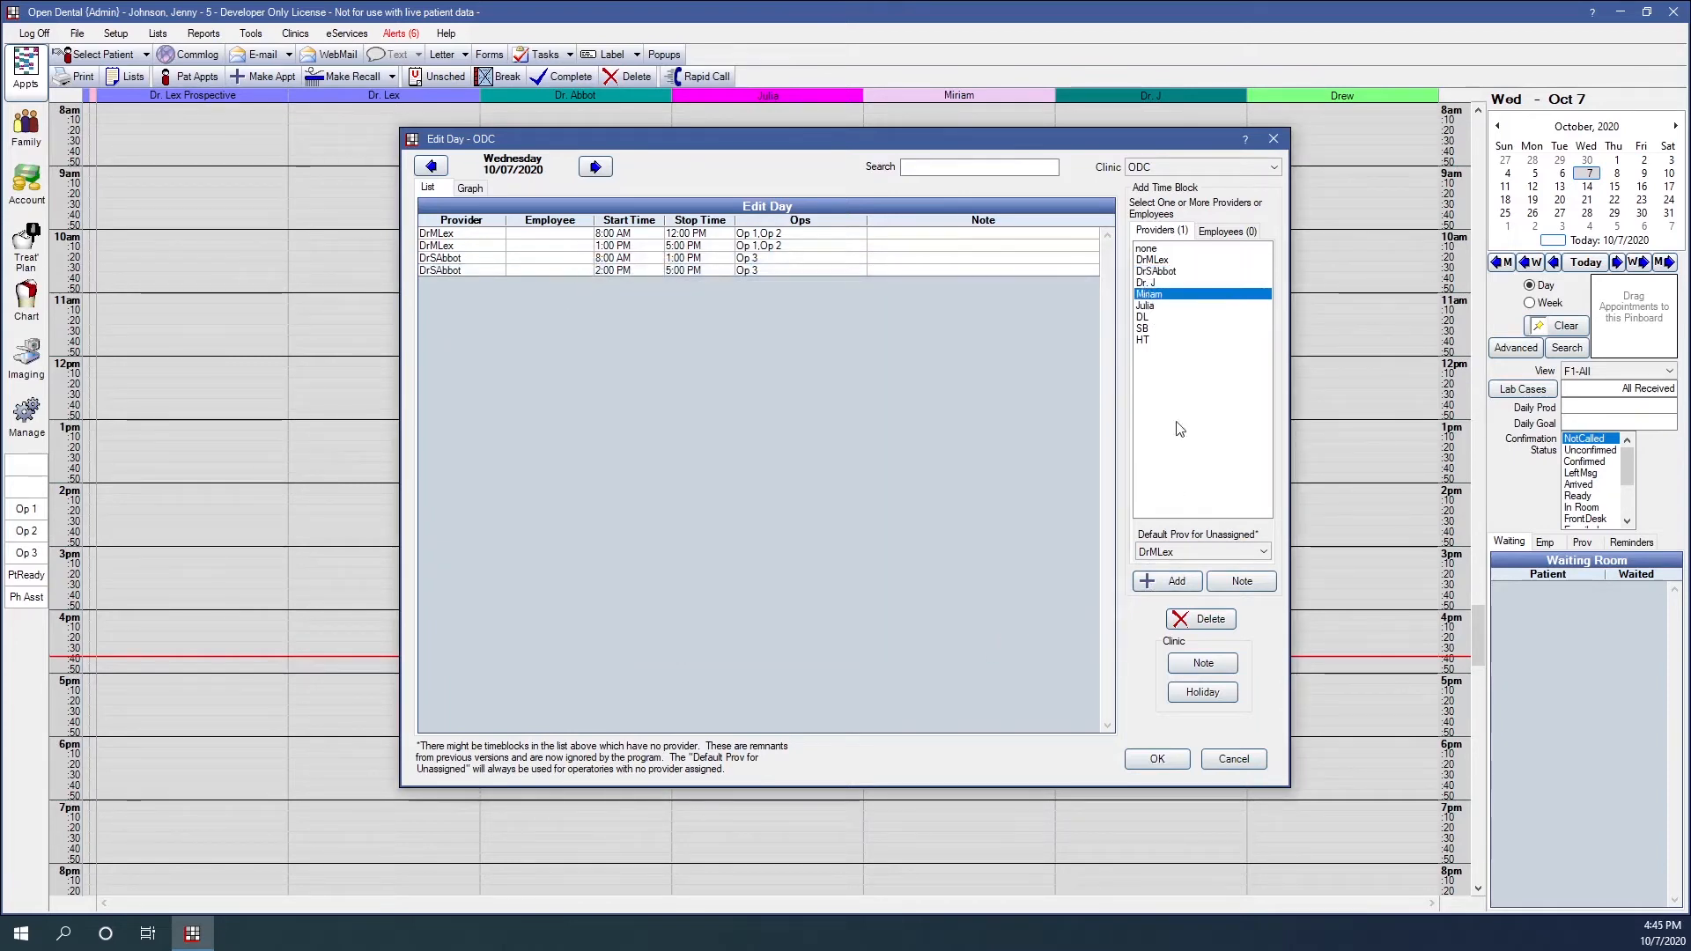
click(1155, 588)
click(769, 320)
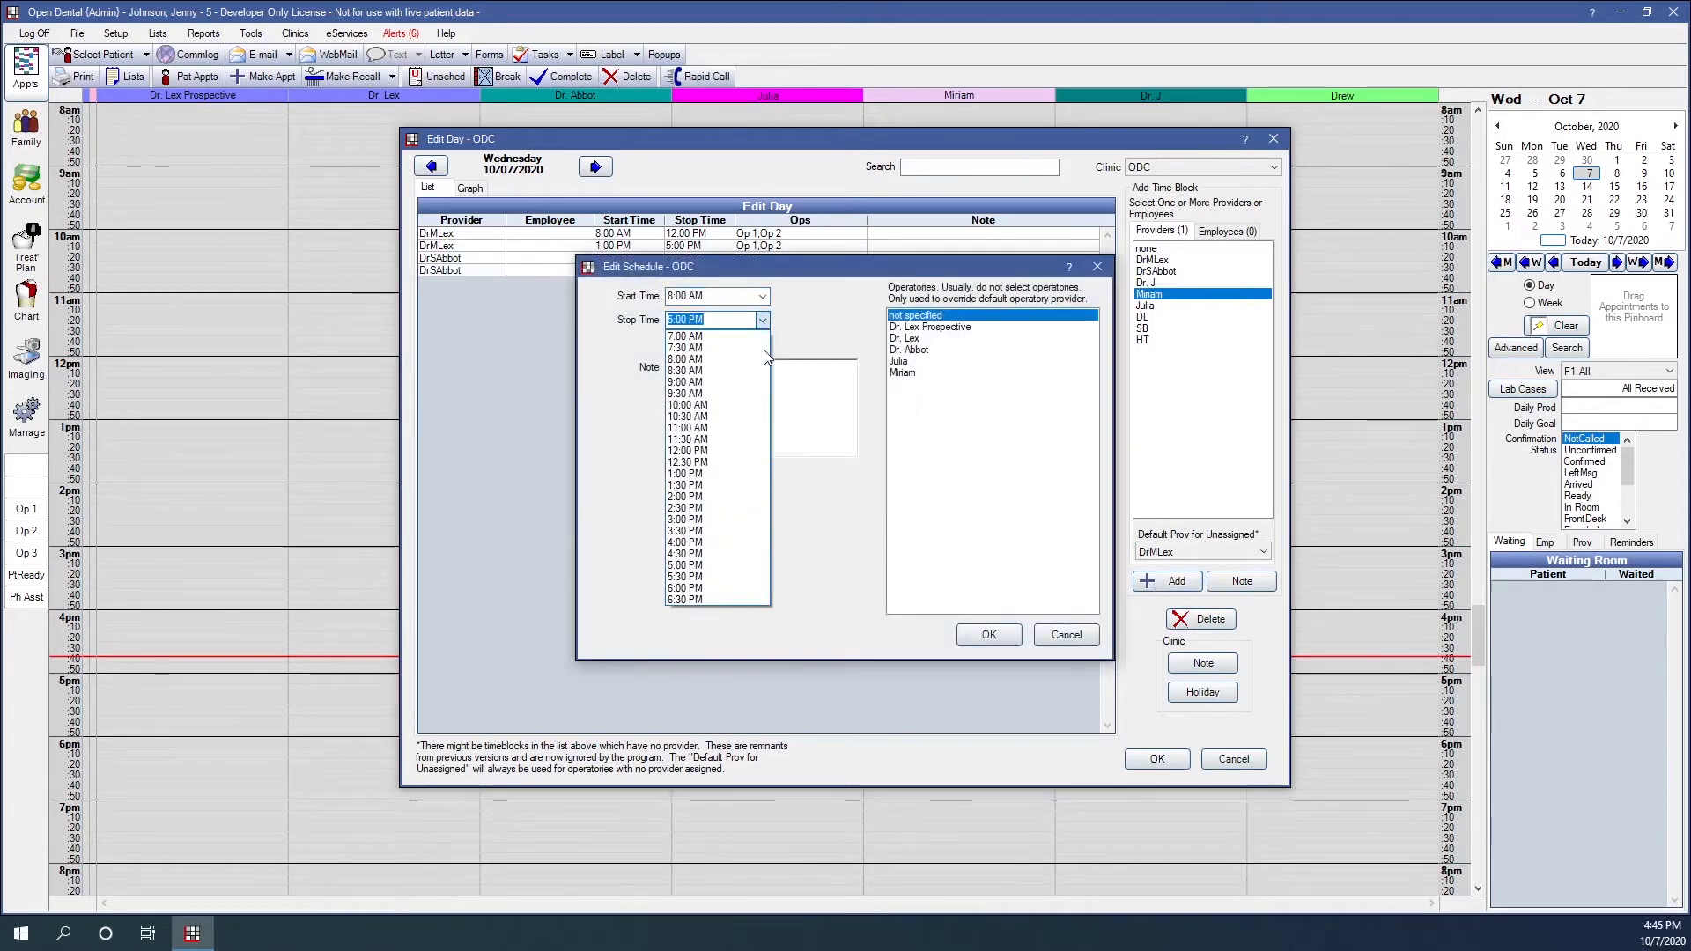
click(718, 476)
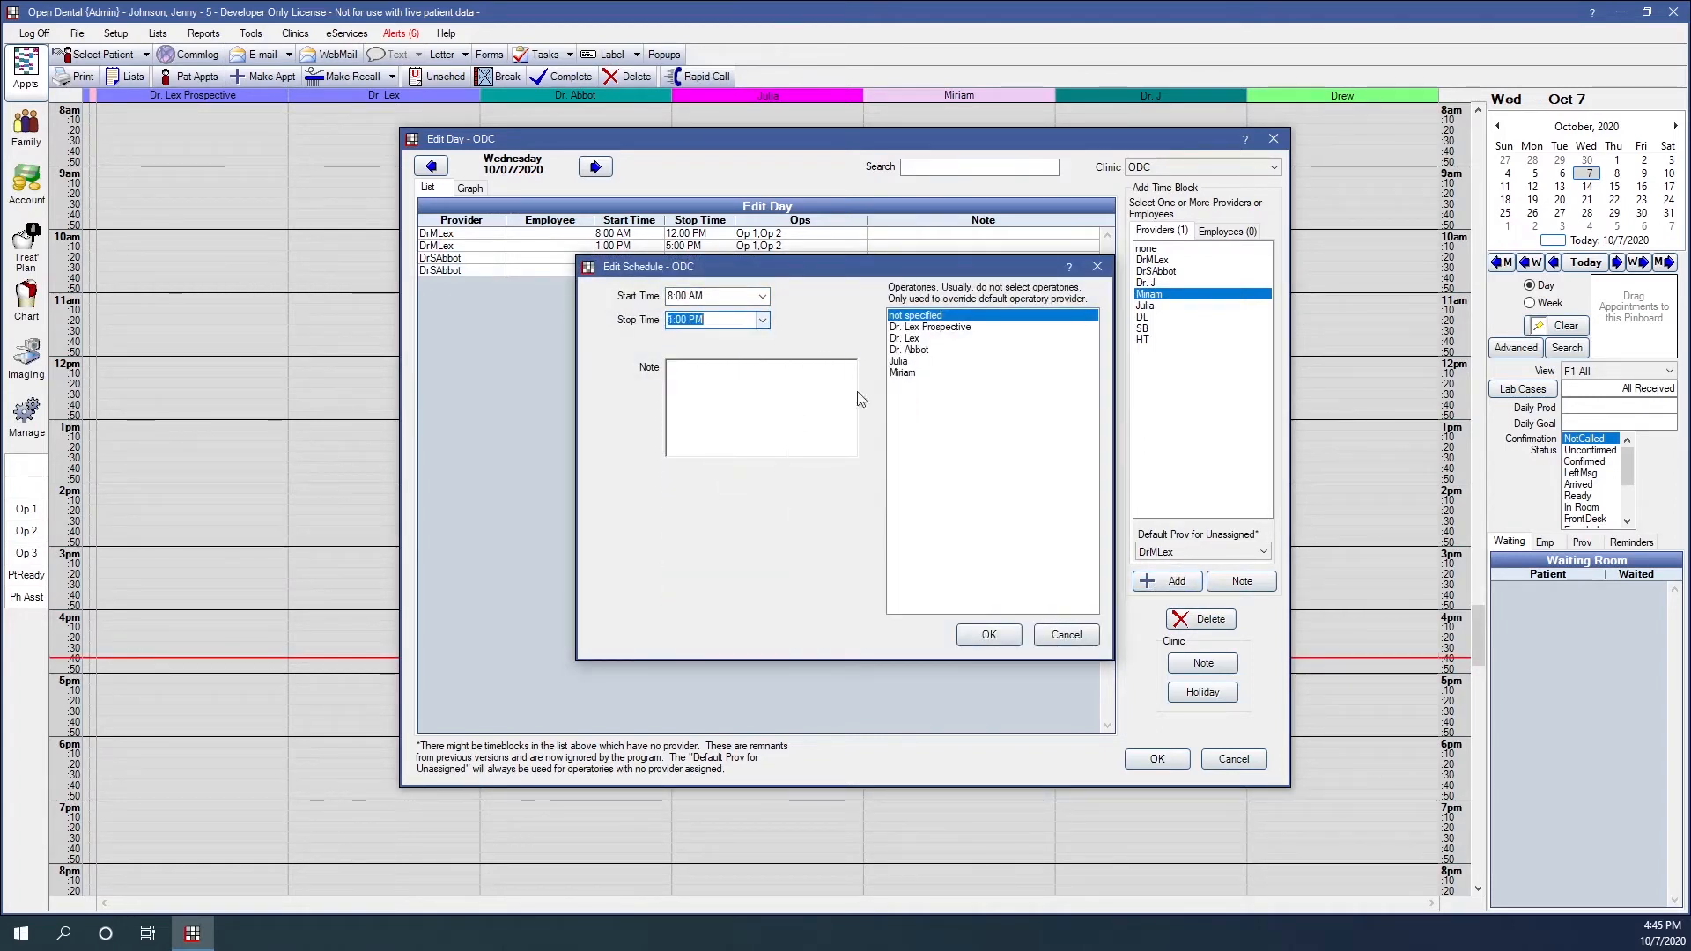
click(907, 373)
click(987, 635)
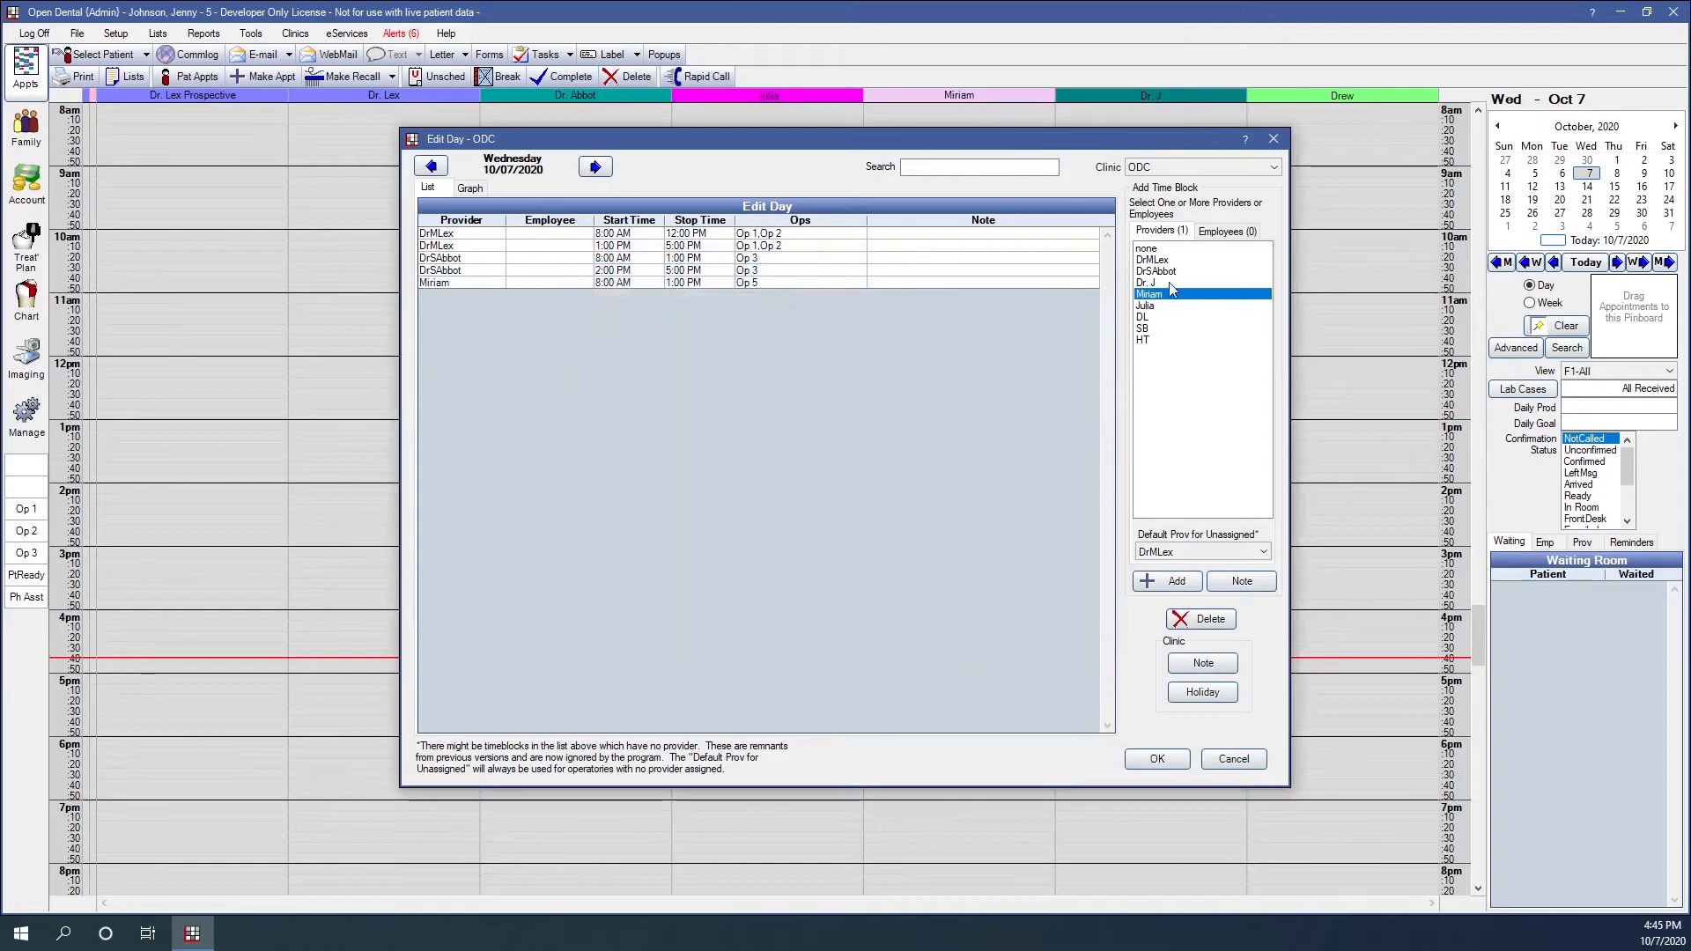
Add a 2:00 PM to 5:00 PM time block for the fourth listed provider in Op 5.
click(1136, 581)
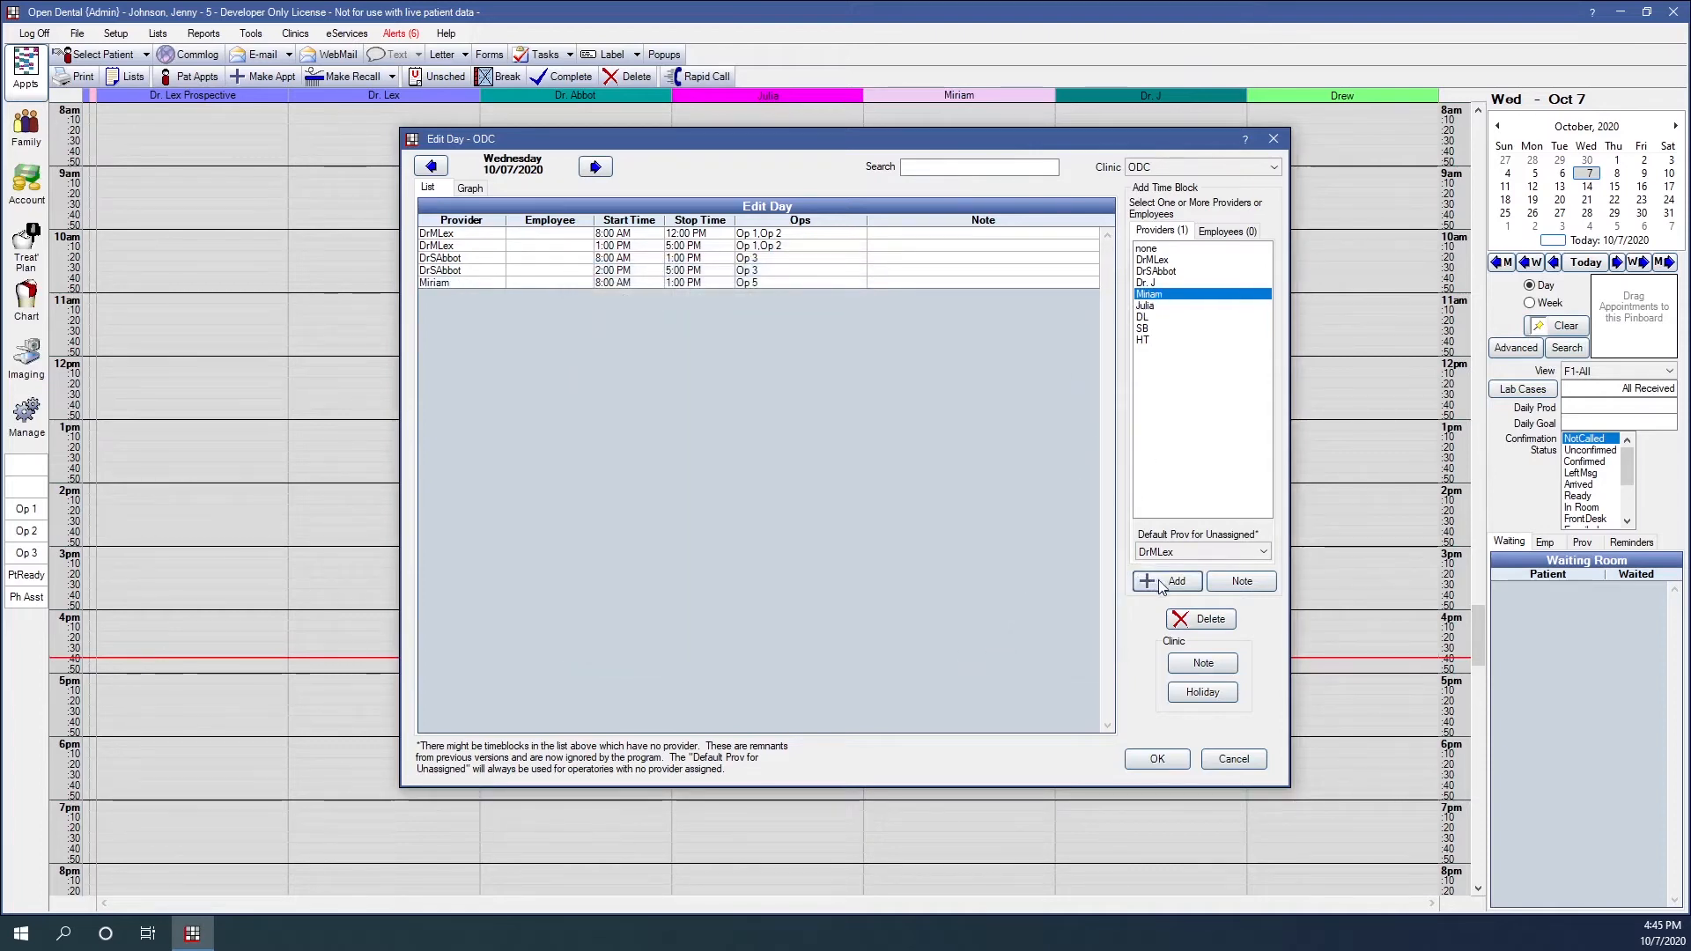
click(762, 296)
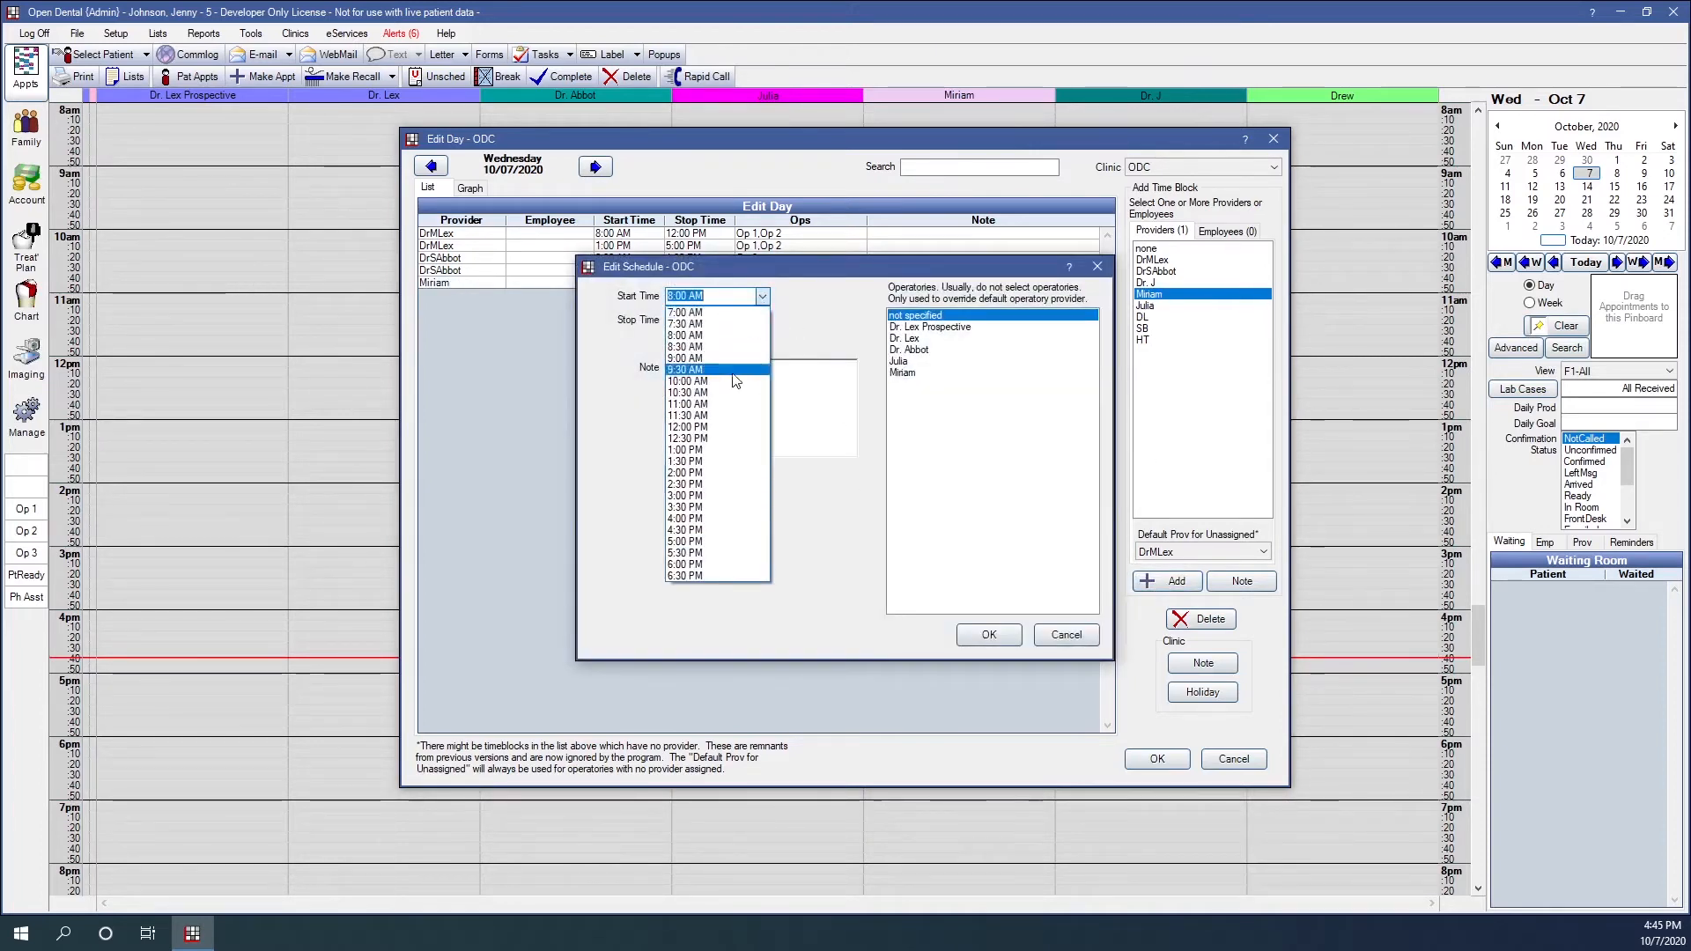
click(691, 473)
click(907, 373)
click(988, 636)
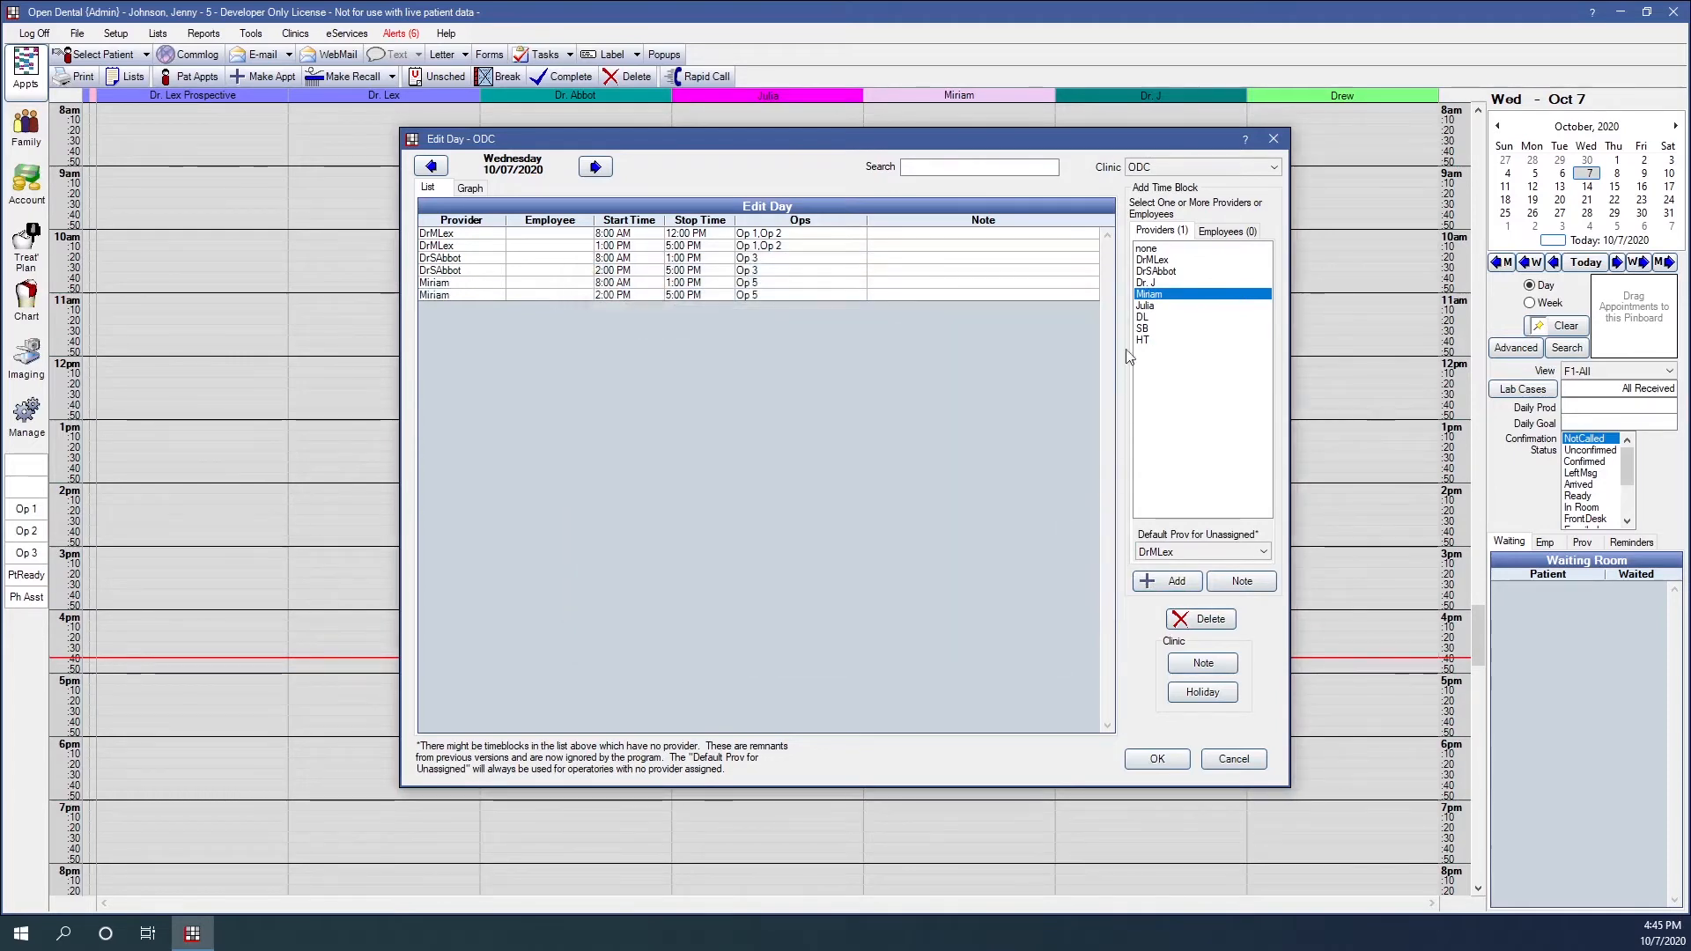
Add an 8:00 AM to 12:00 PM time block for the fifth listed provider in the fourth operatory, Op 4.
click(1145, 305)
click(1149, 584)
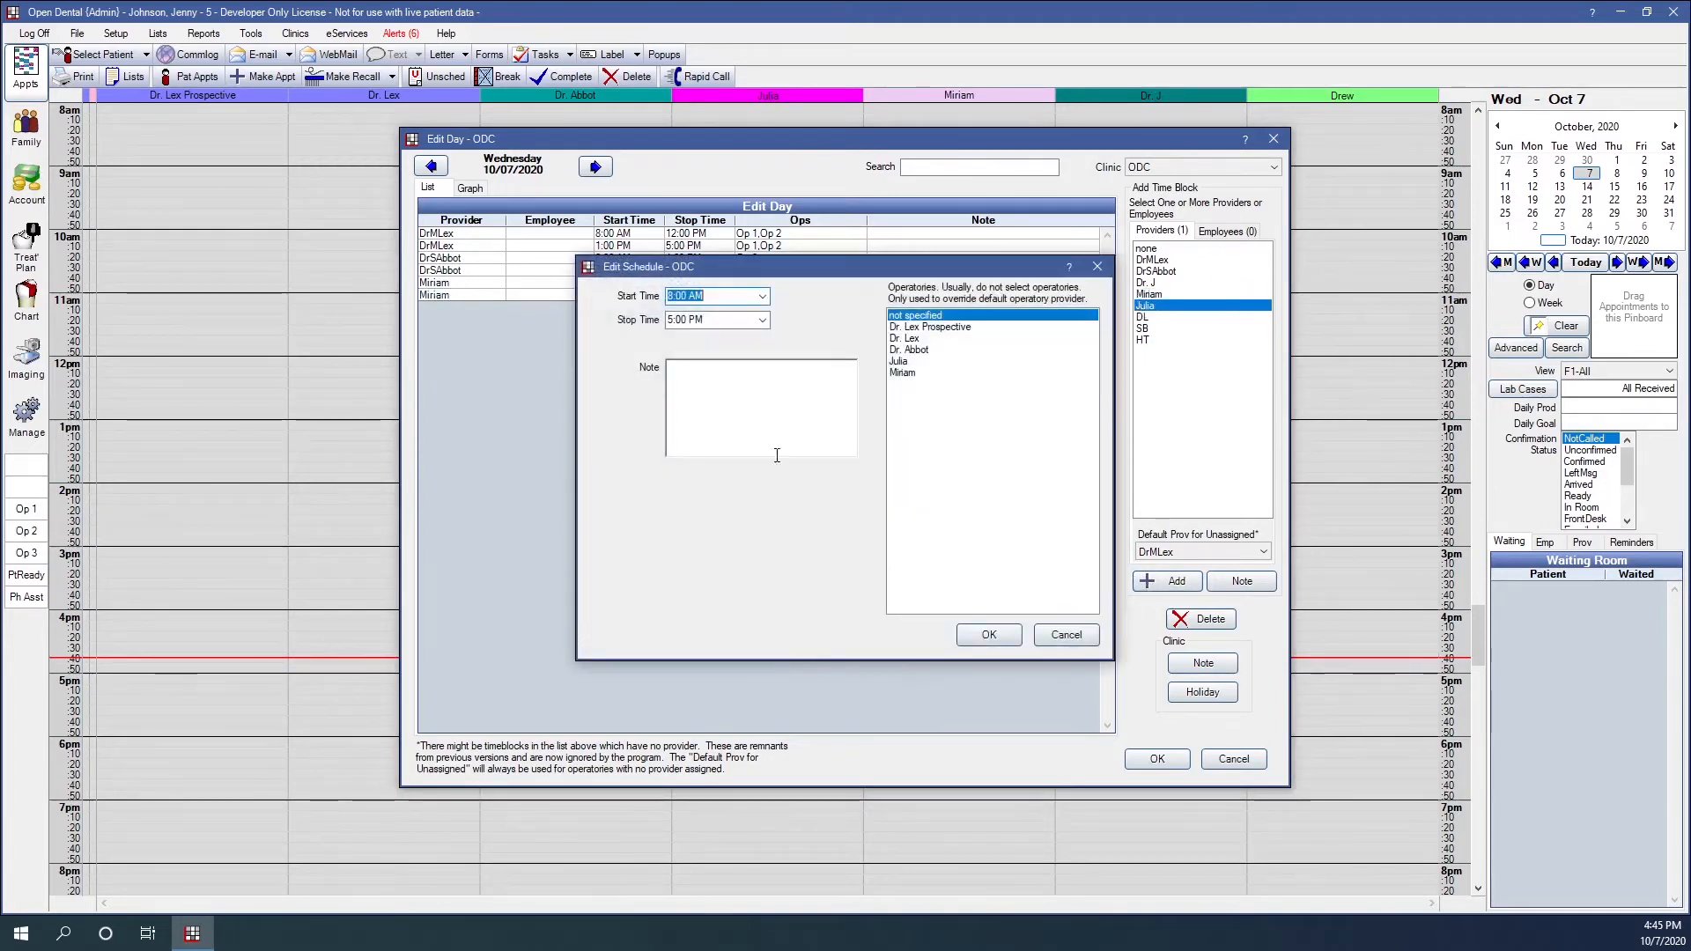
click(762, 320)
click(740, 450)
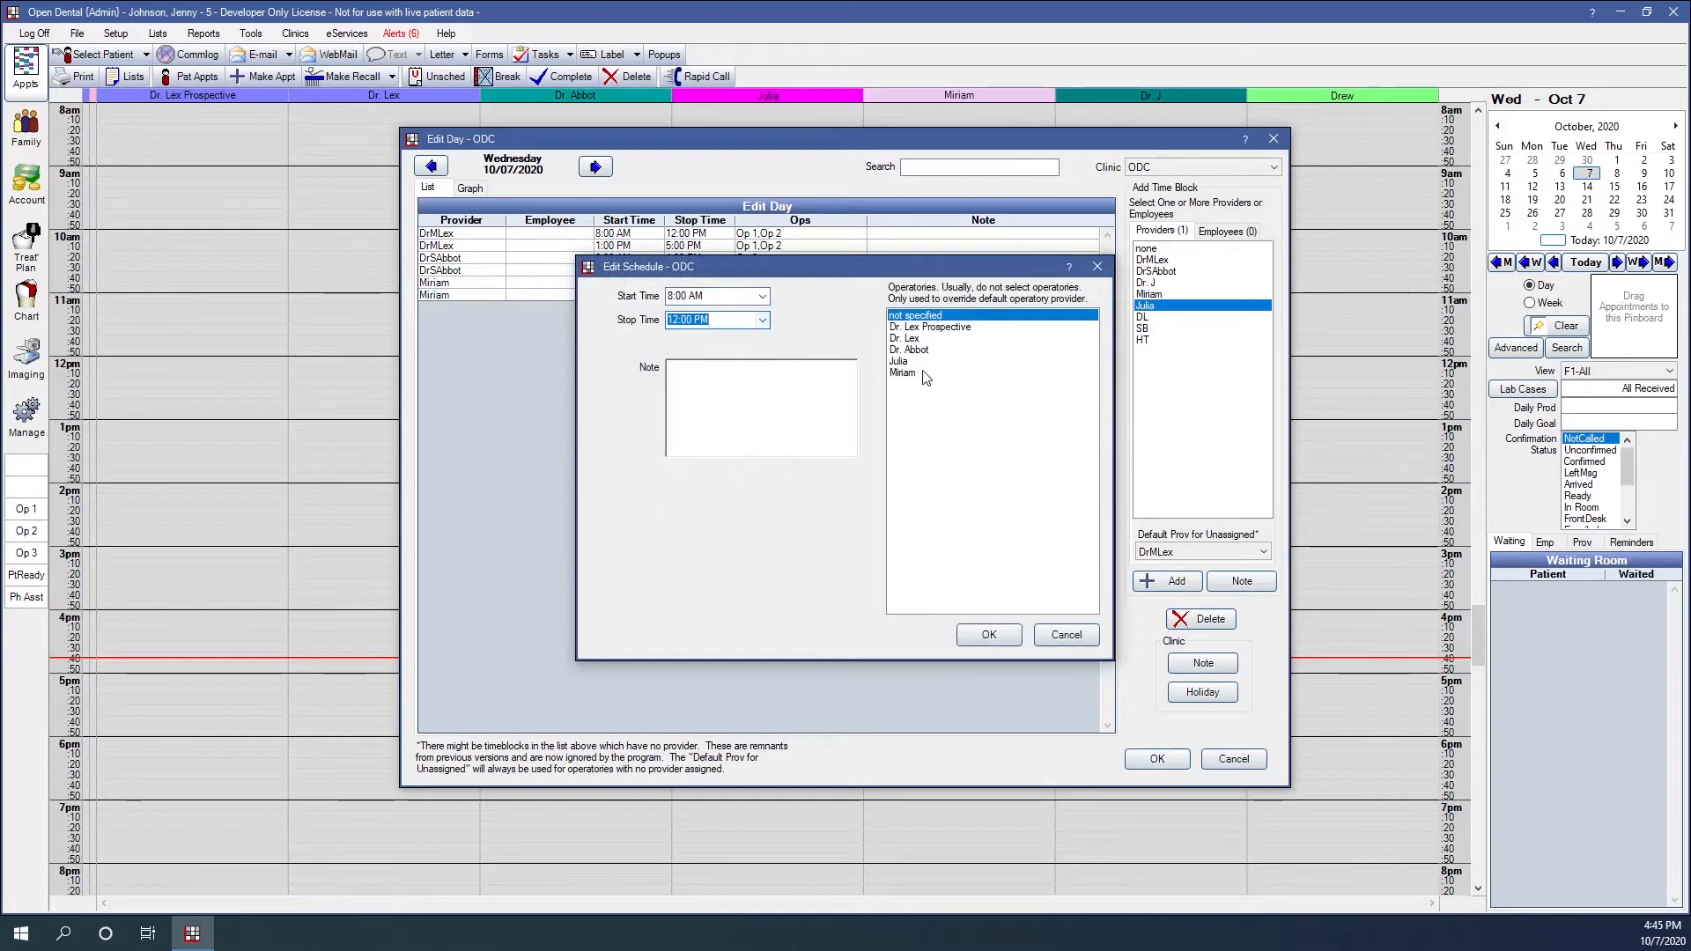
click(916, 361)
click(988, 635)
Add a 1:00 PM to 5:00 PM time block for the fifth listed provider in Op 4.
click(1156, 584)
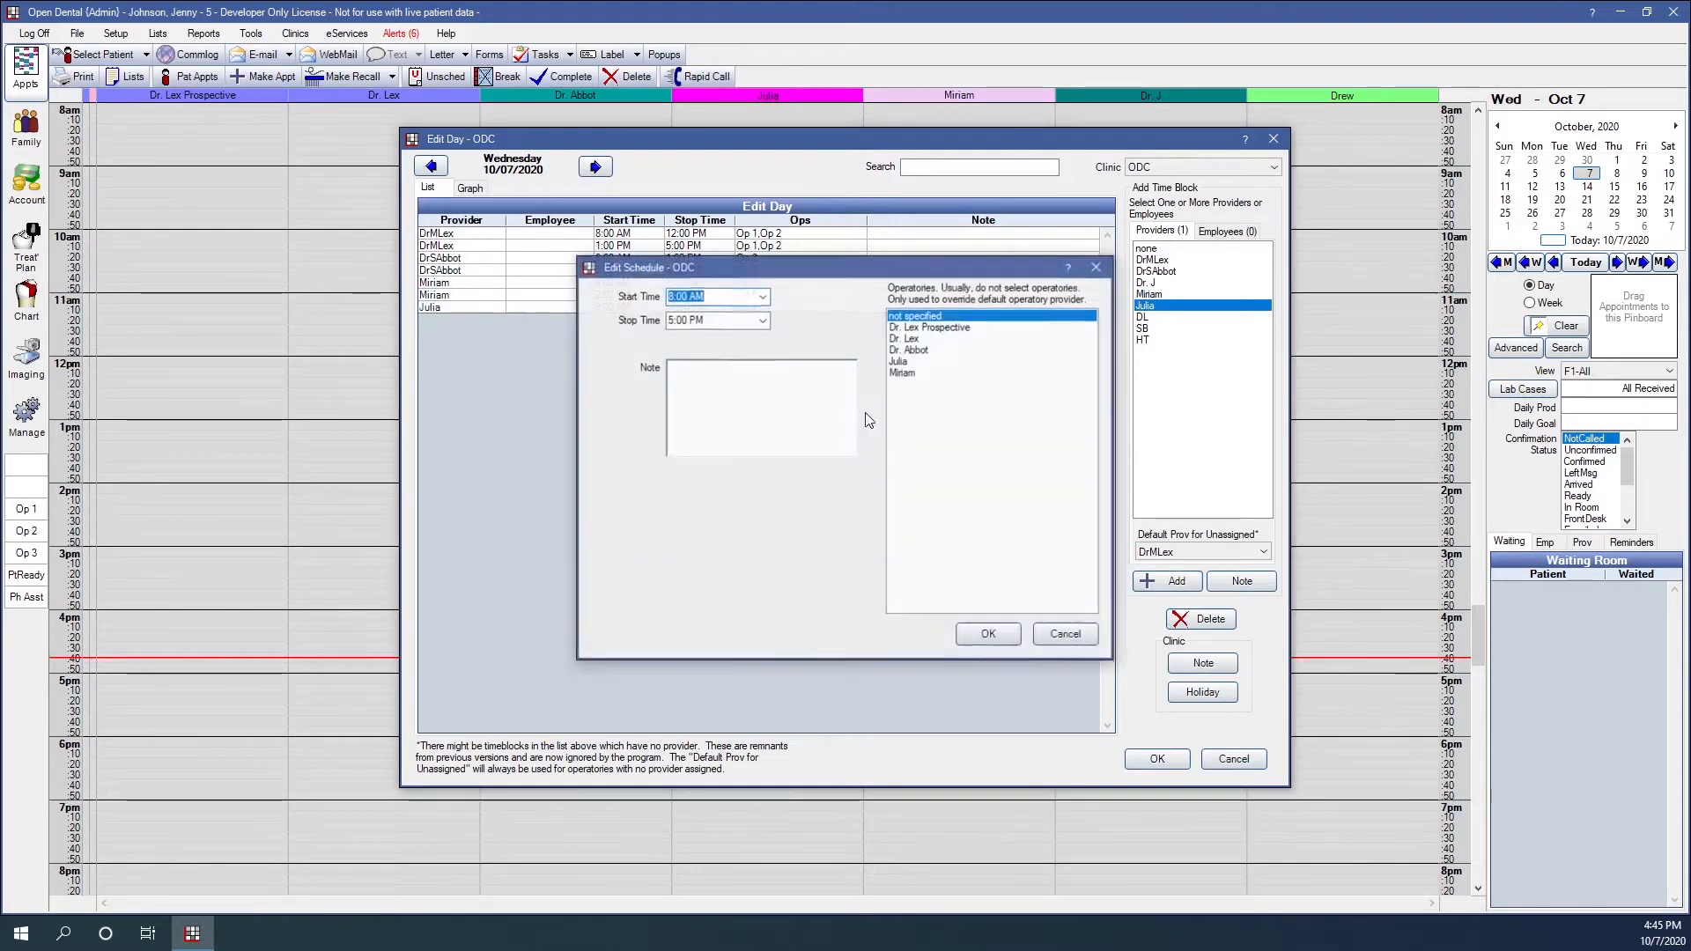
click(762, 296)
click(696, 450)
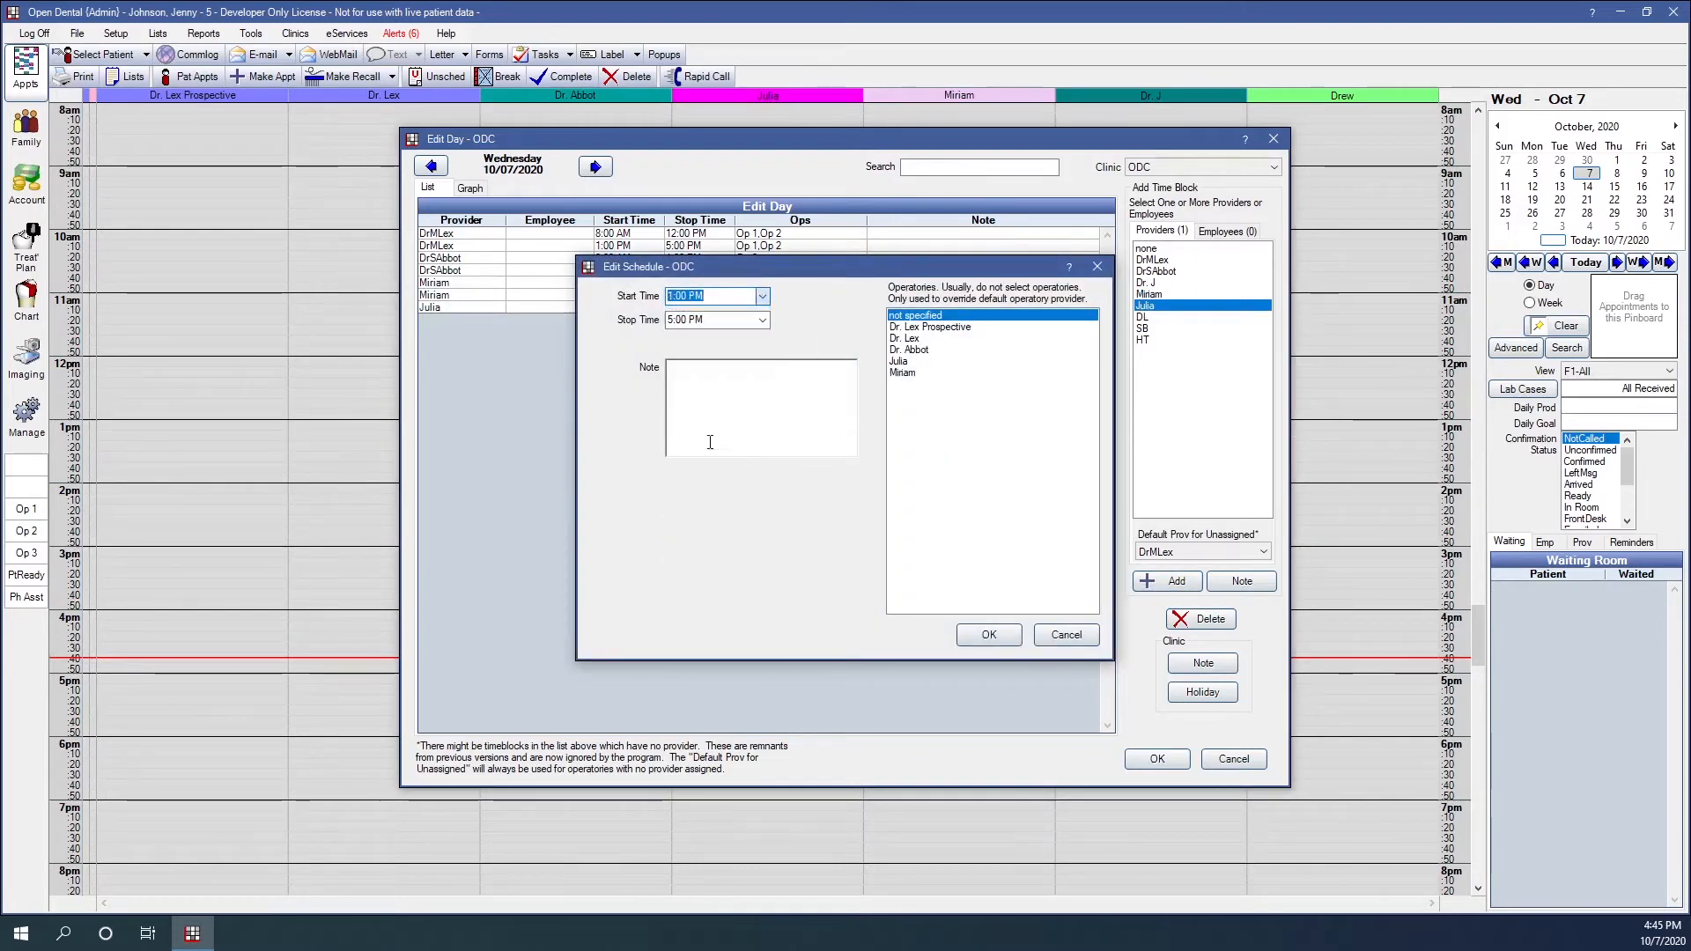
click(911, 361)
click(988, 634)
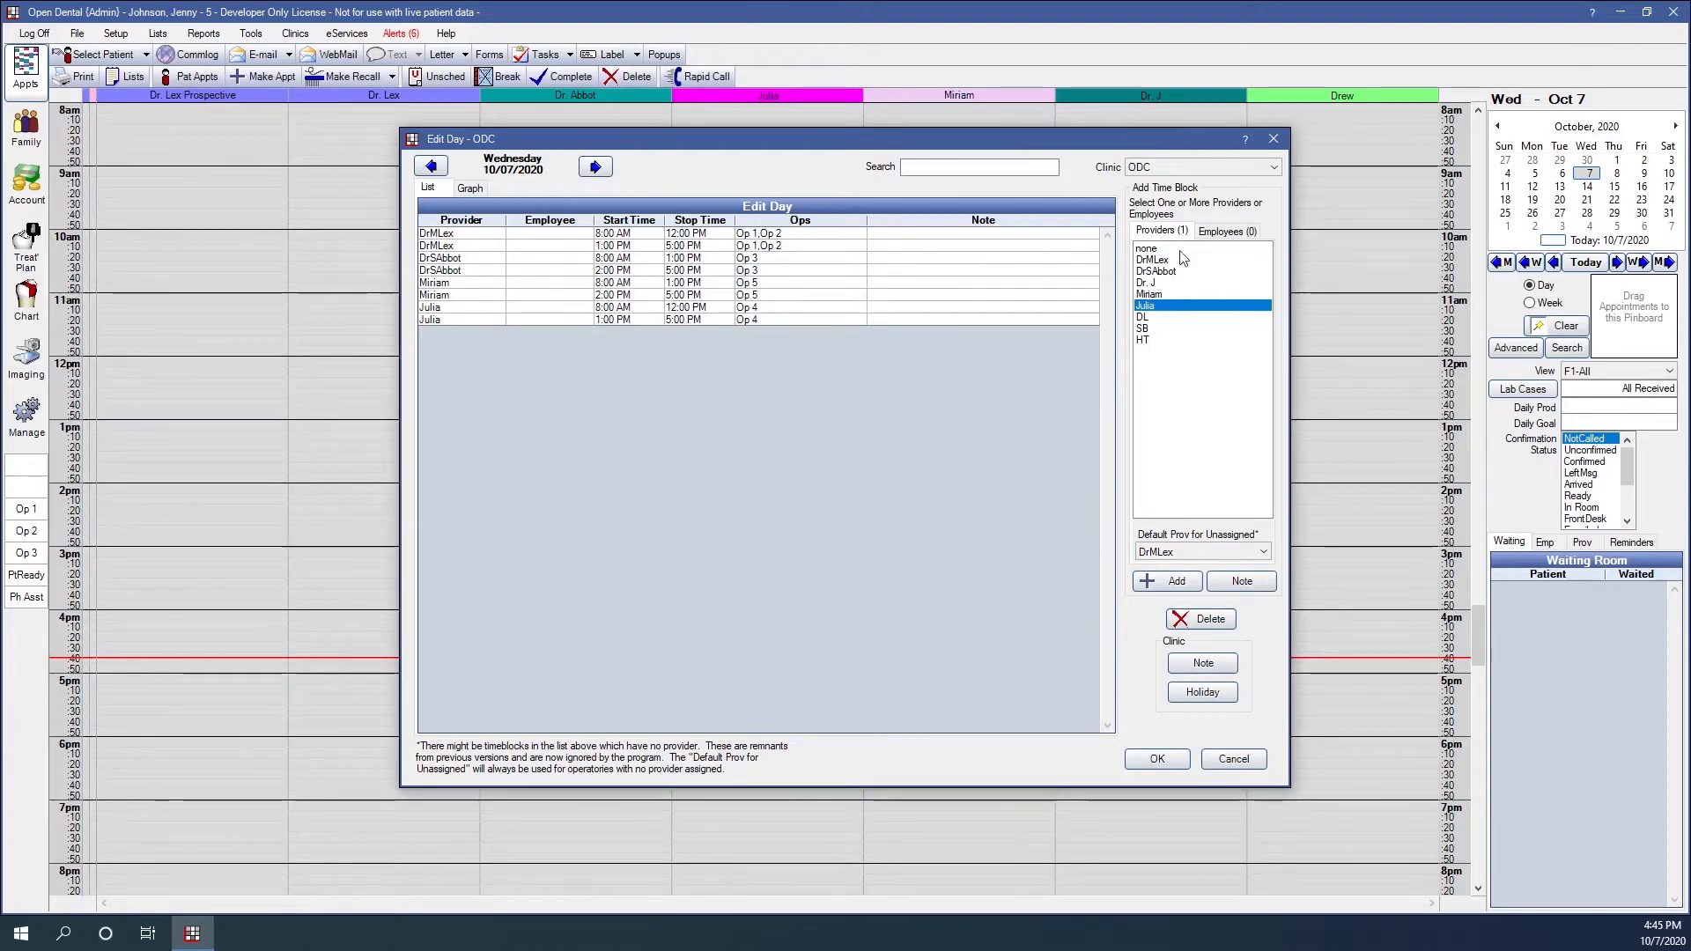
Switch the day being edited to clinic C1 and save the October 7 schedule.
click(1128, 169)
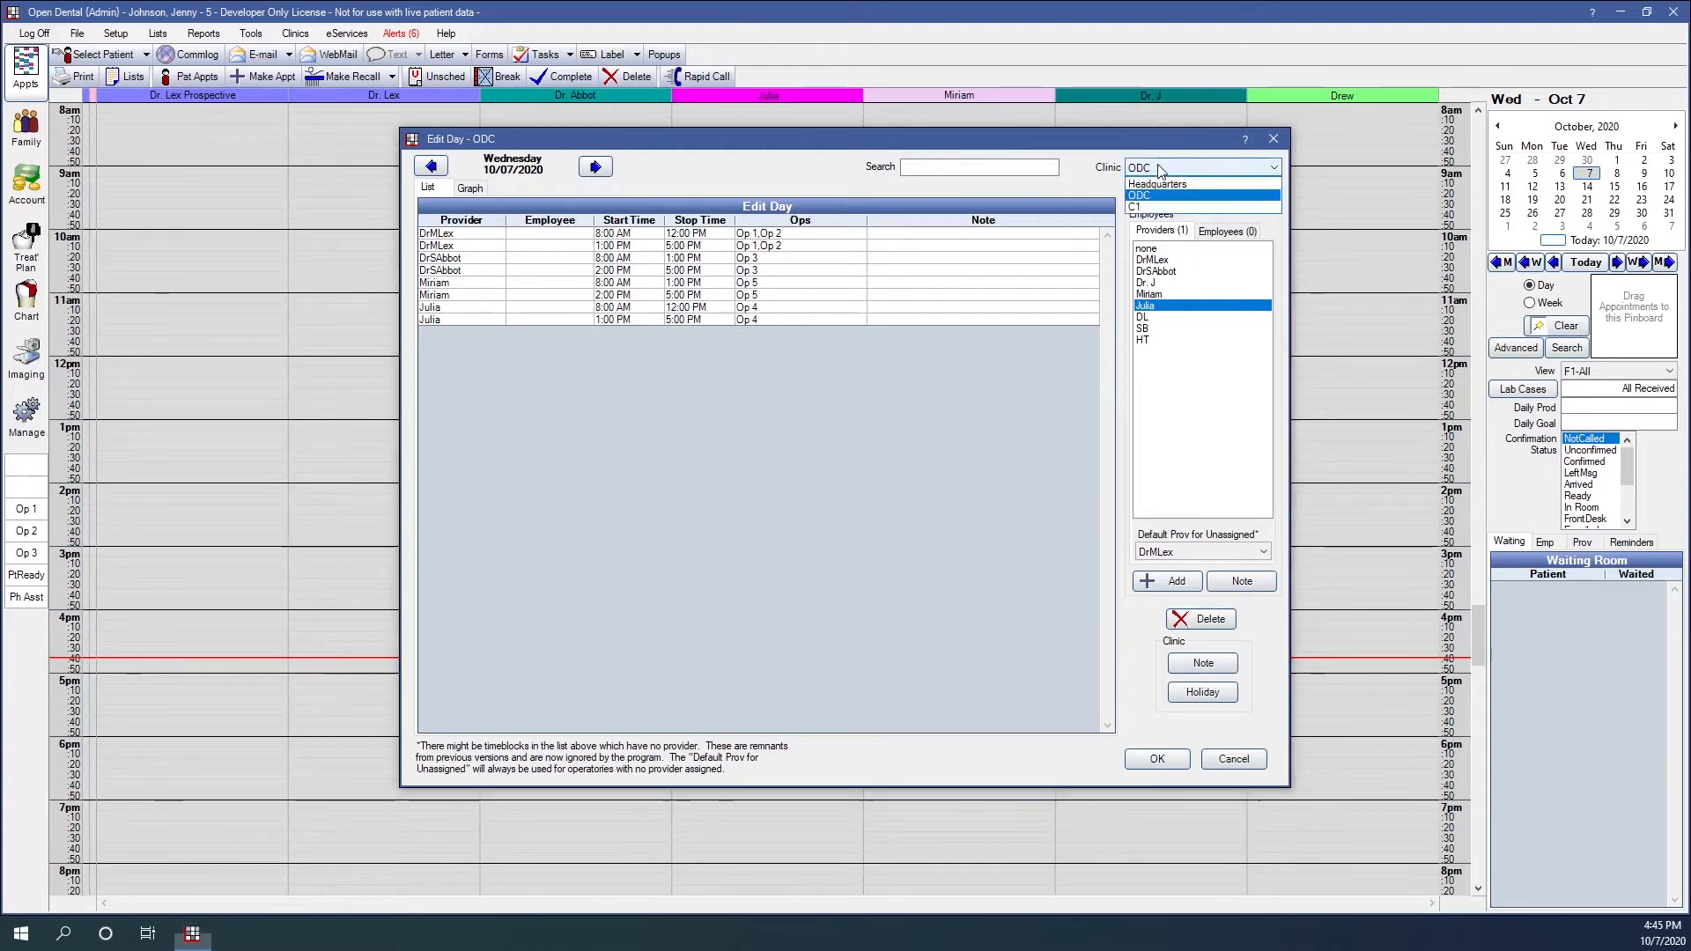
click(1137, 208)
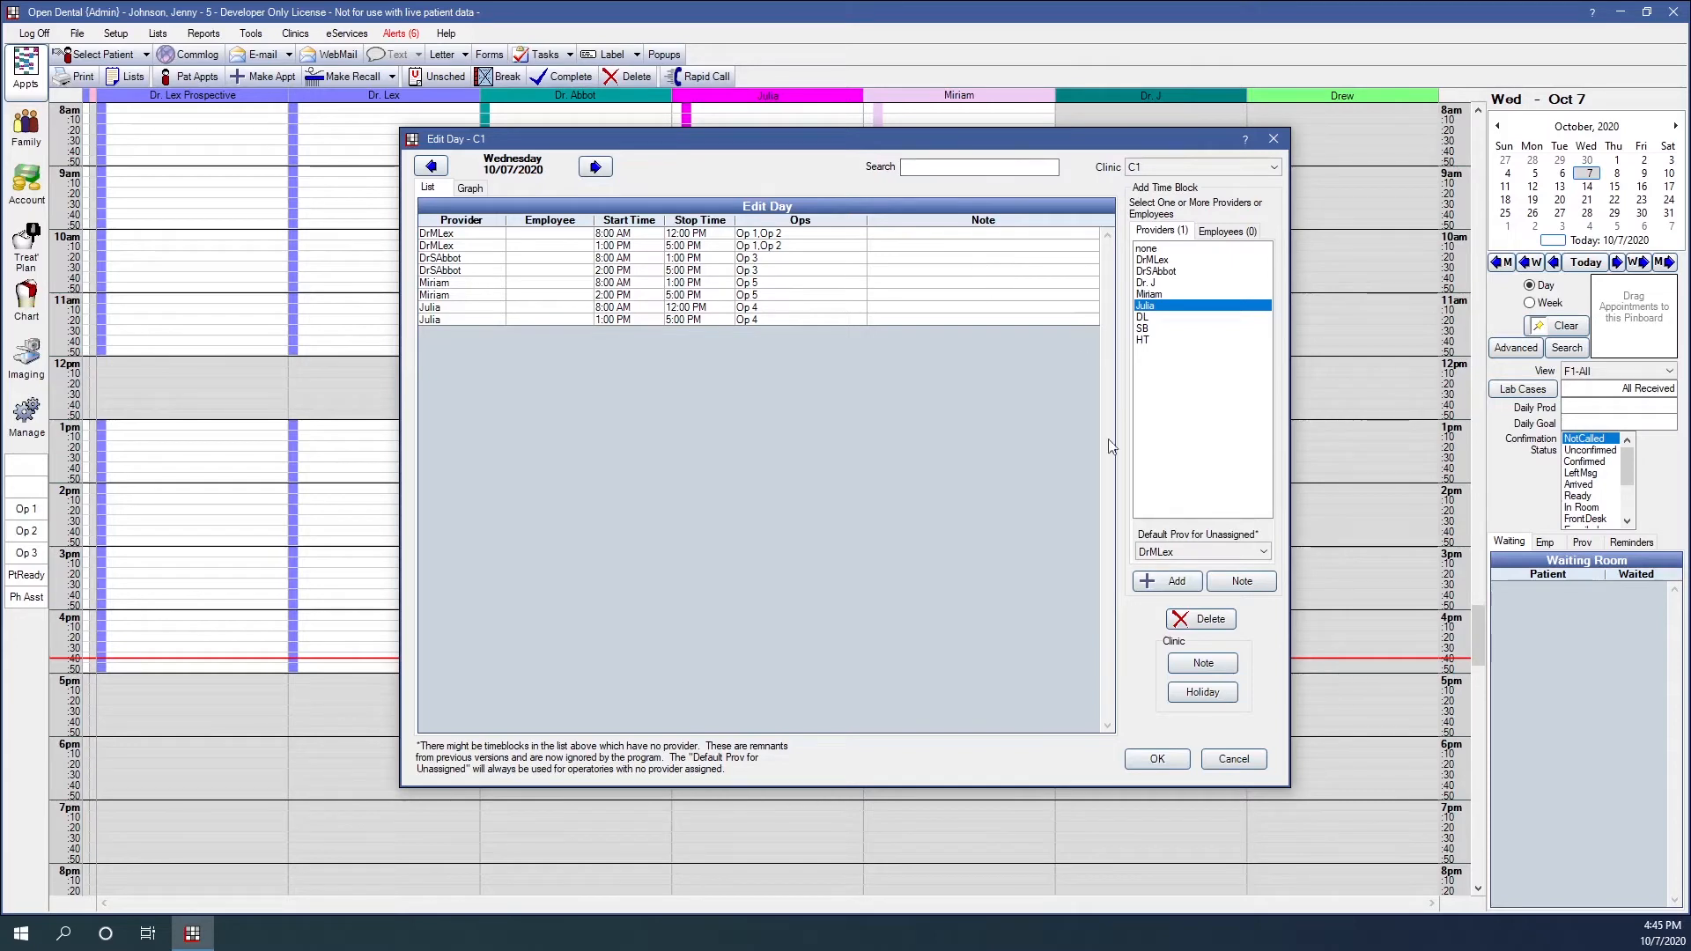
click(1157, 760)
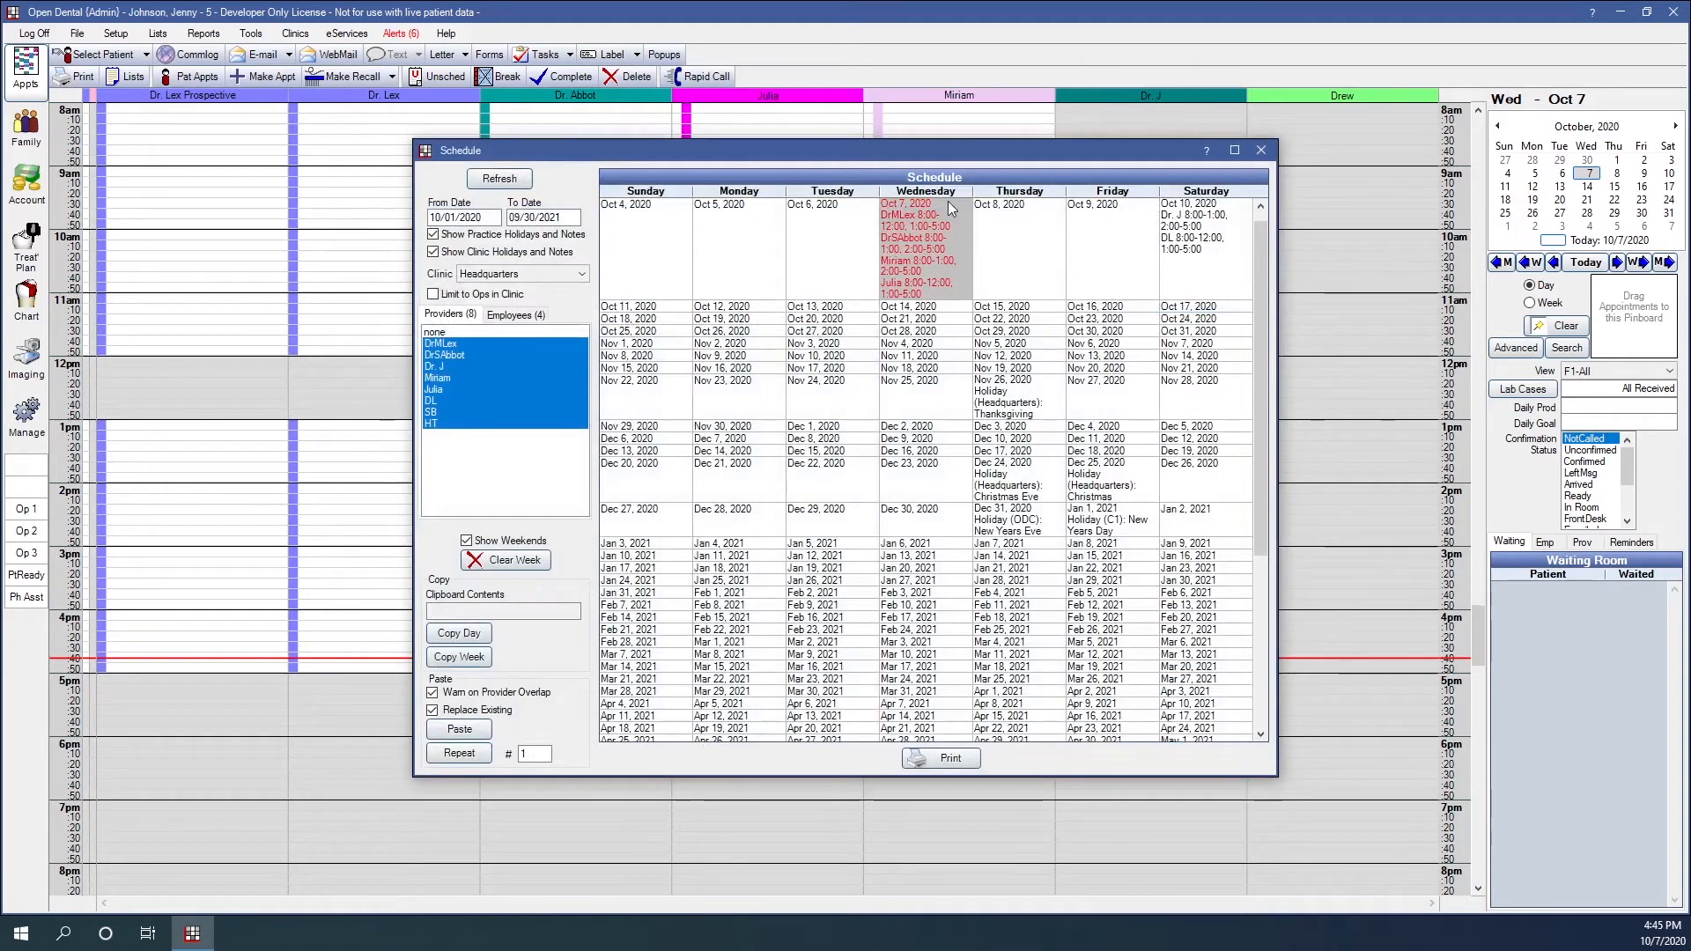
View the practice schedule for clinic C1, followed by clinic ODC.
click(487, 279)
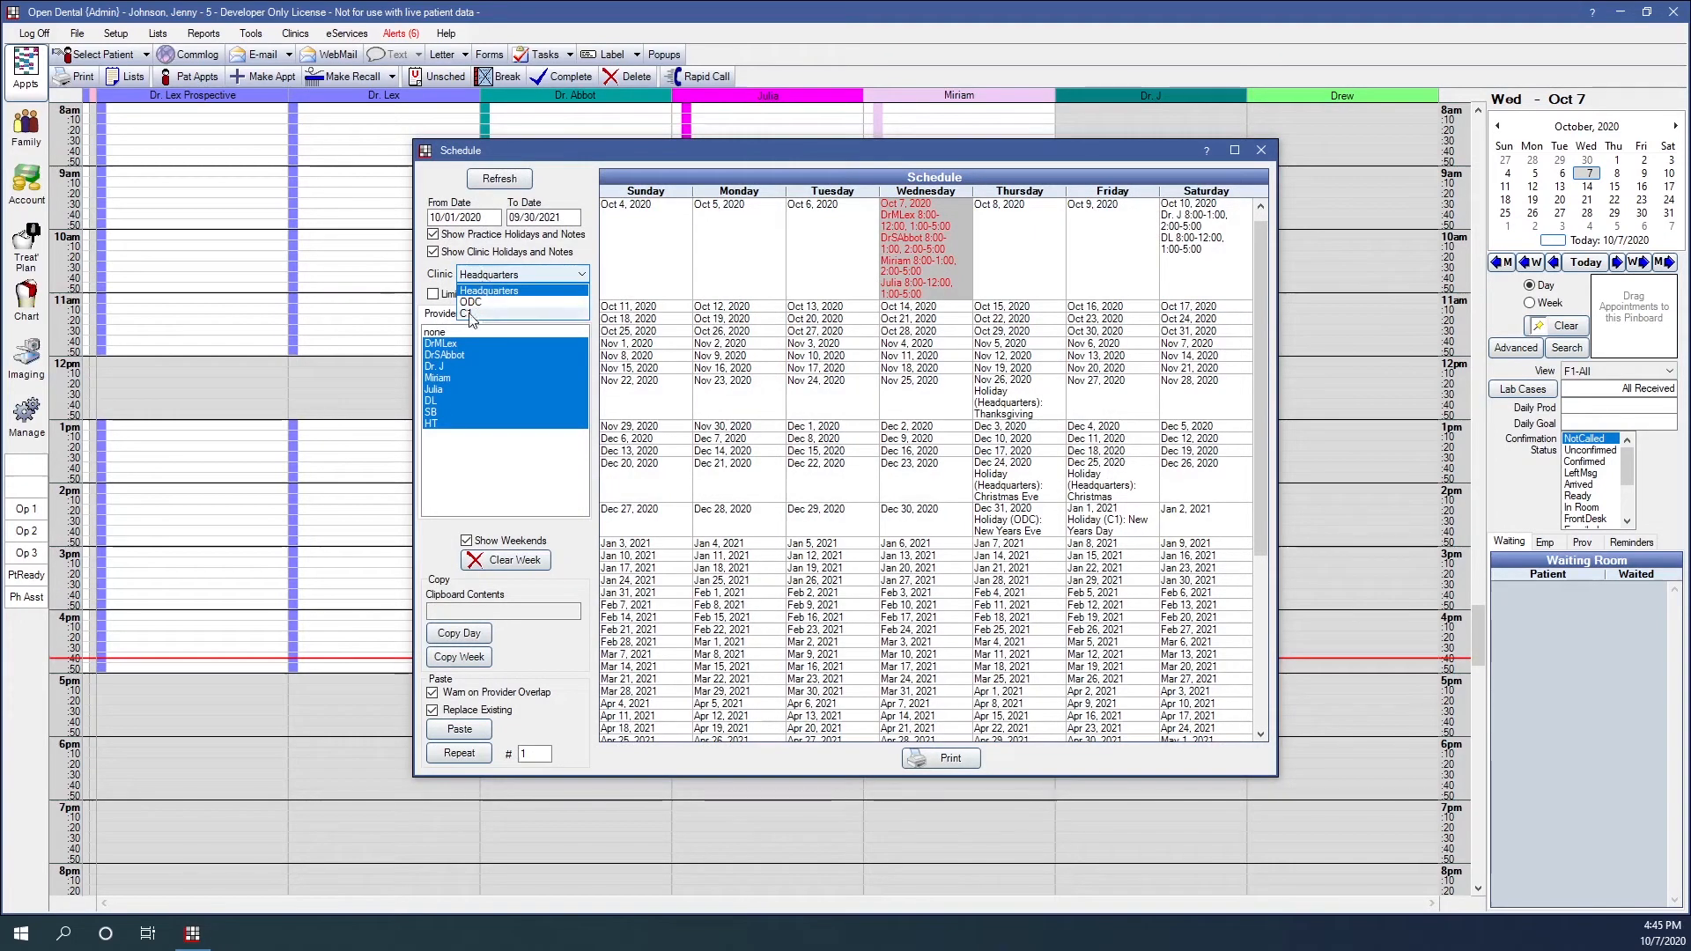
click(514, 312)
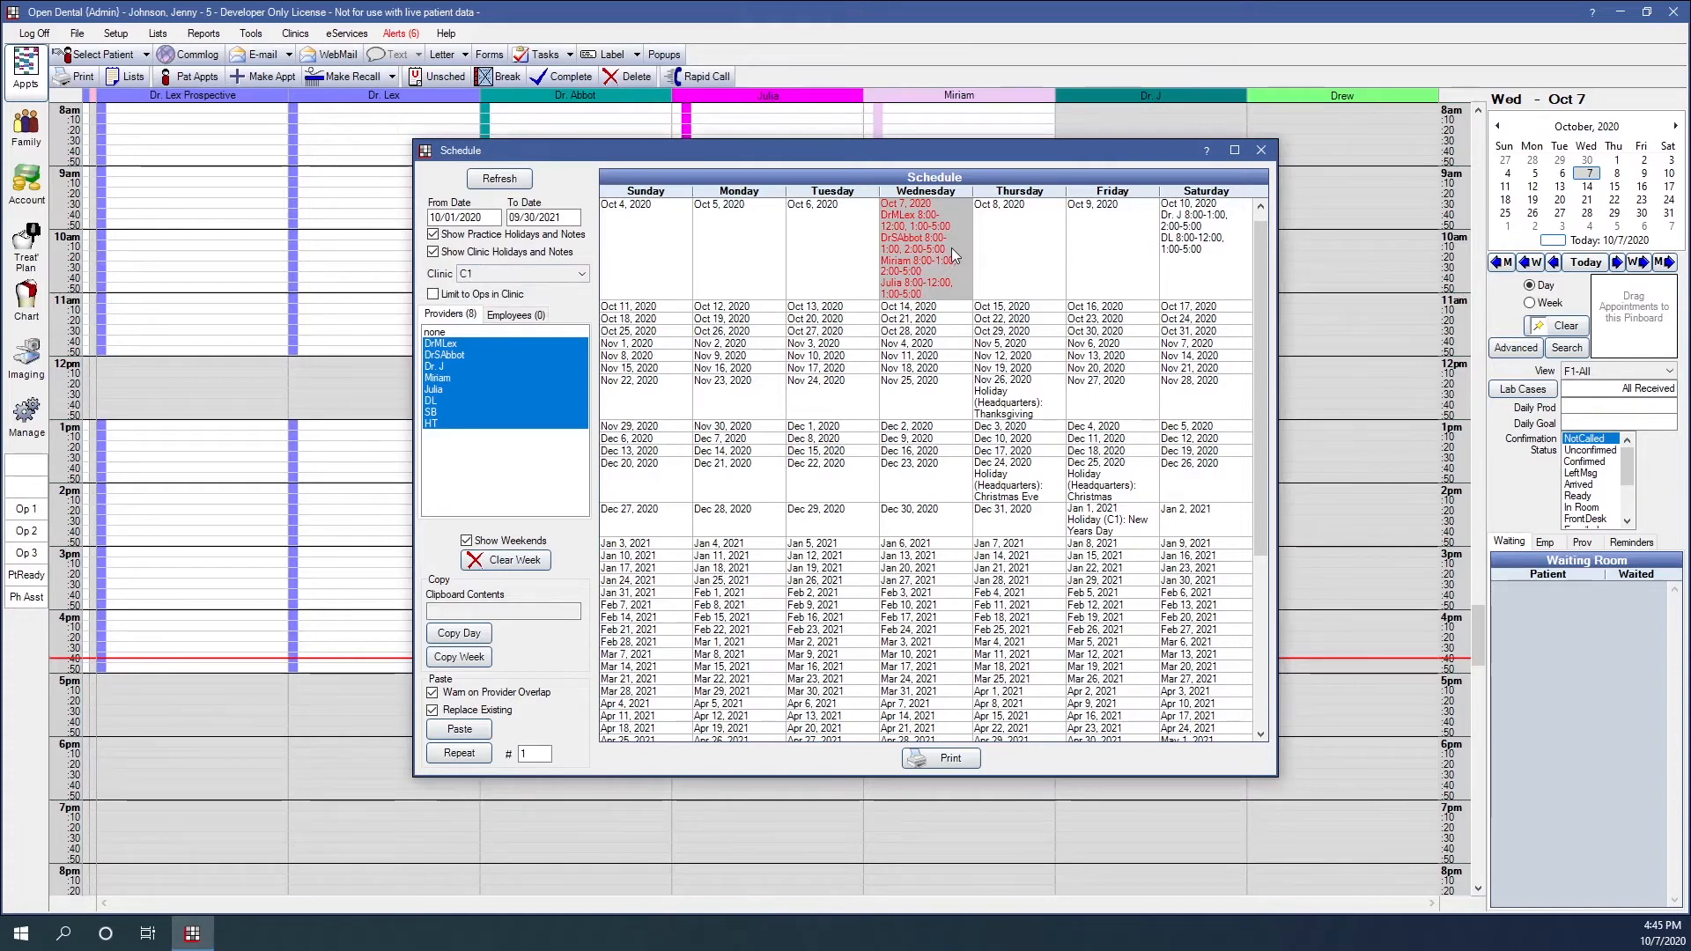
click(537, 273)
click(475, 301)
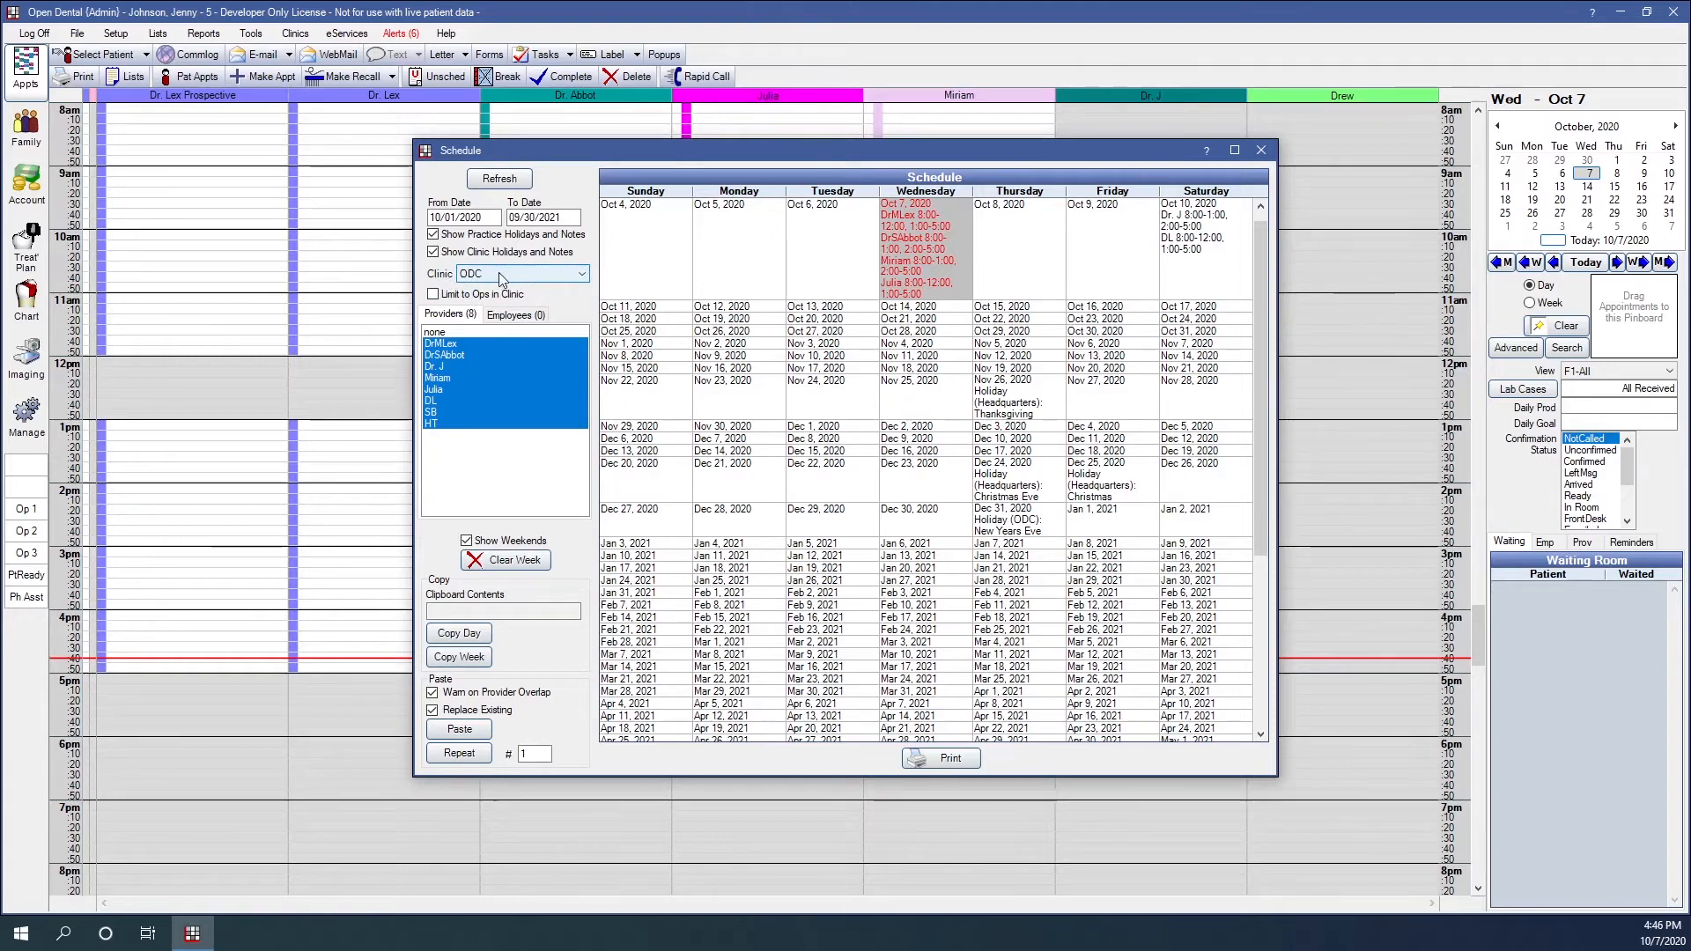
Limit the schedule to operatories in the clinic and compare the view for ODC with the one for C1.
click(432, 296)
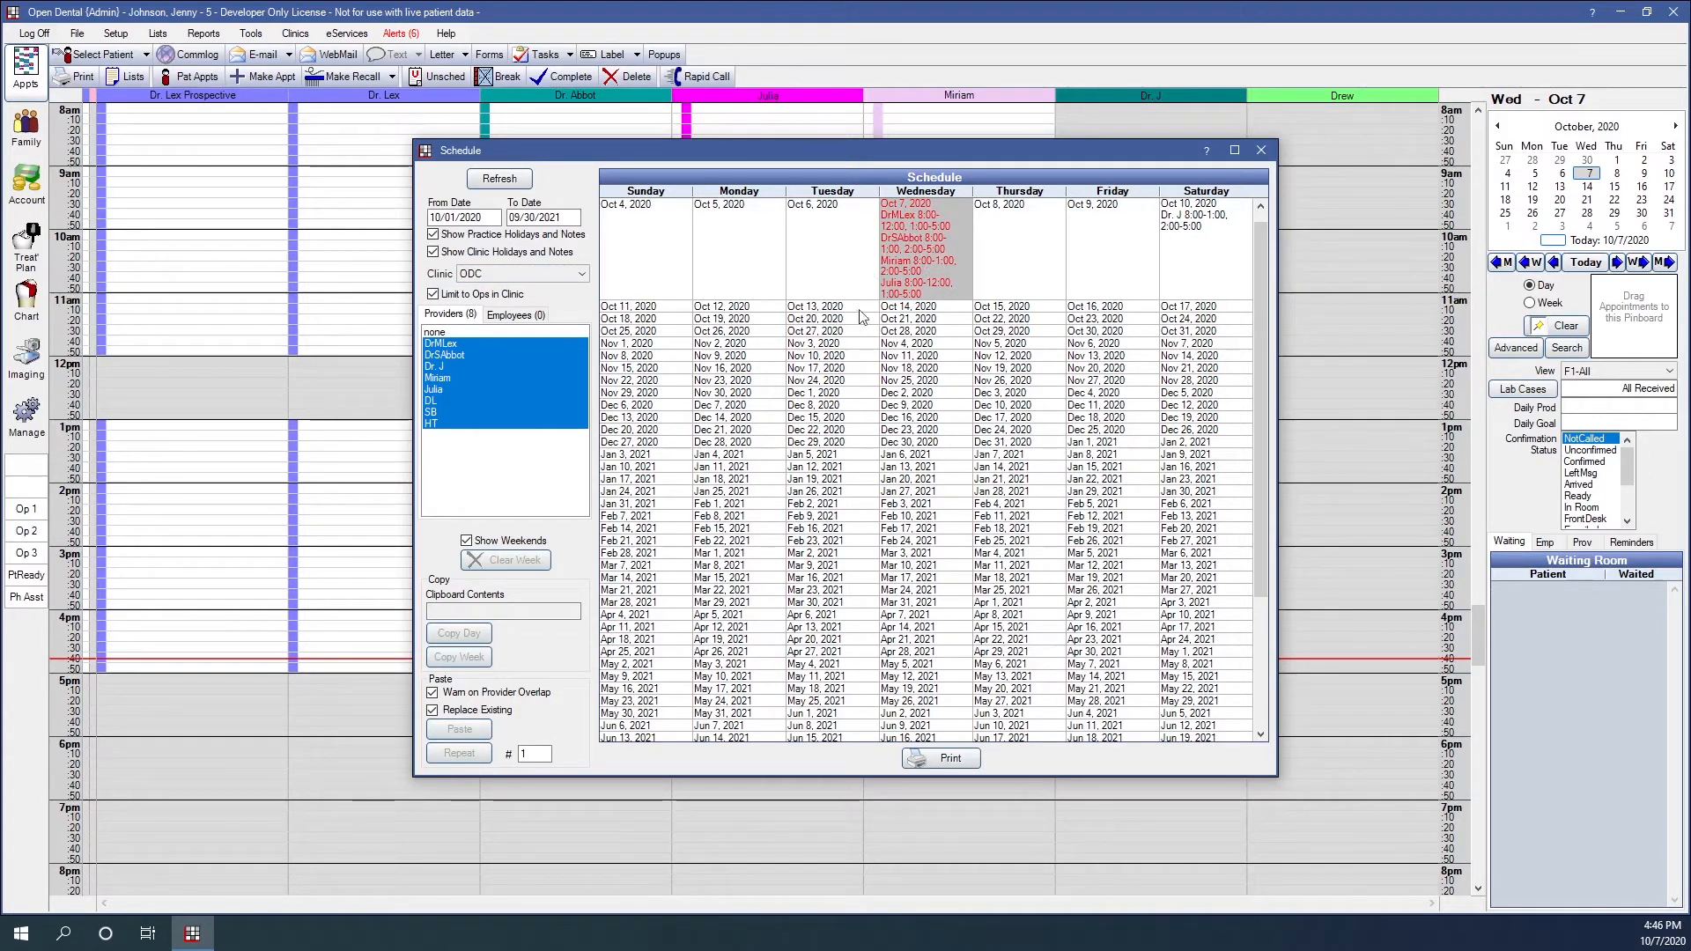
click(501, 279)
click(486, 308)
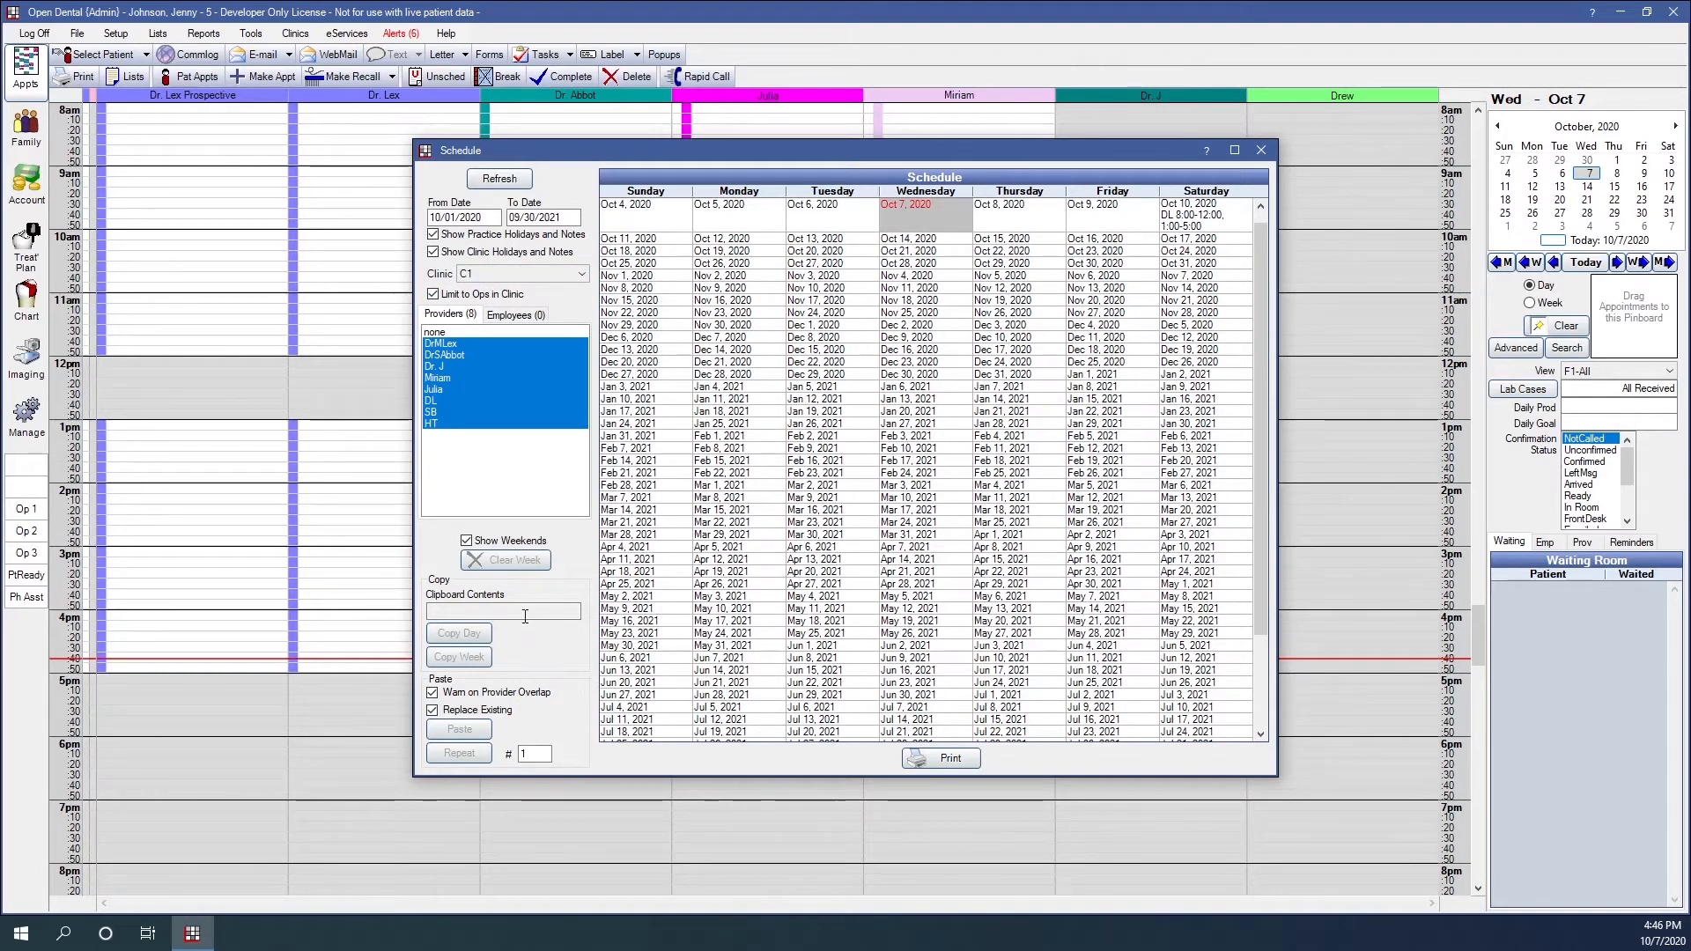
Try to edit October 7 in the limited C1 view, and turn off the limit to operatories in the clinic.
double_click(924, 219)
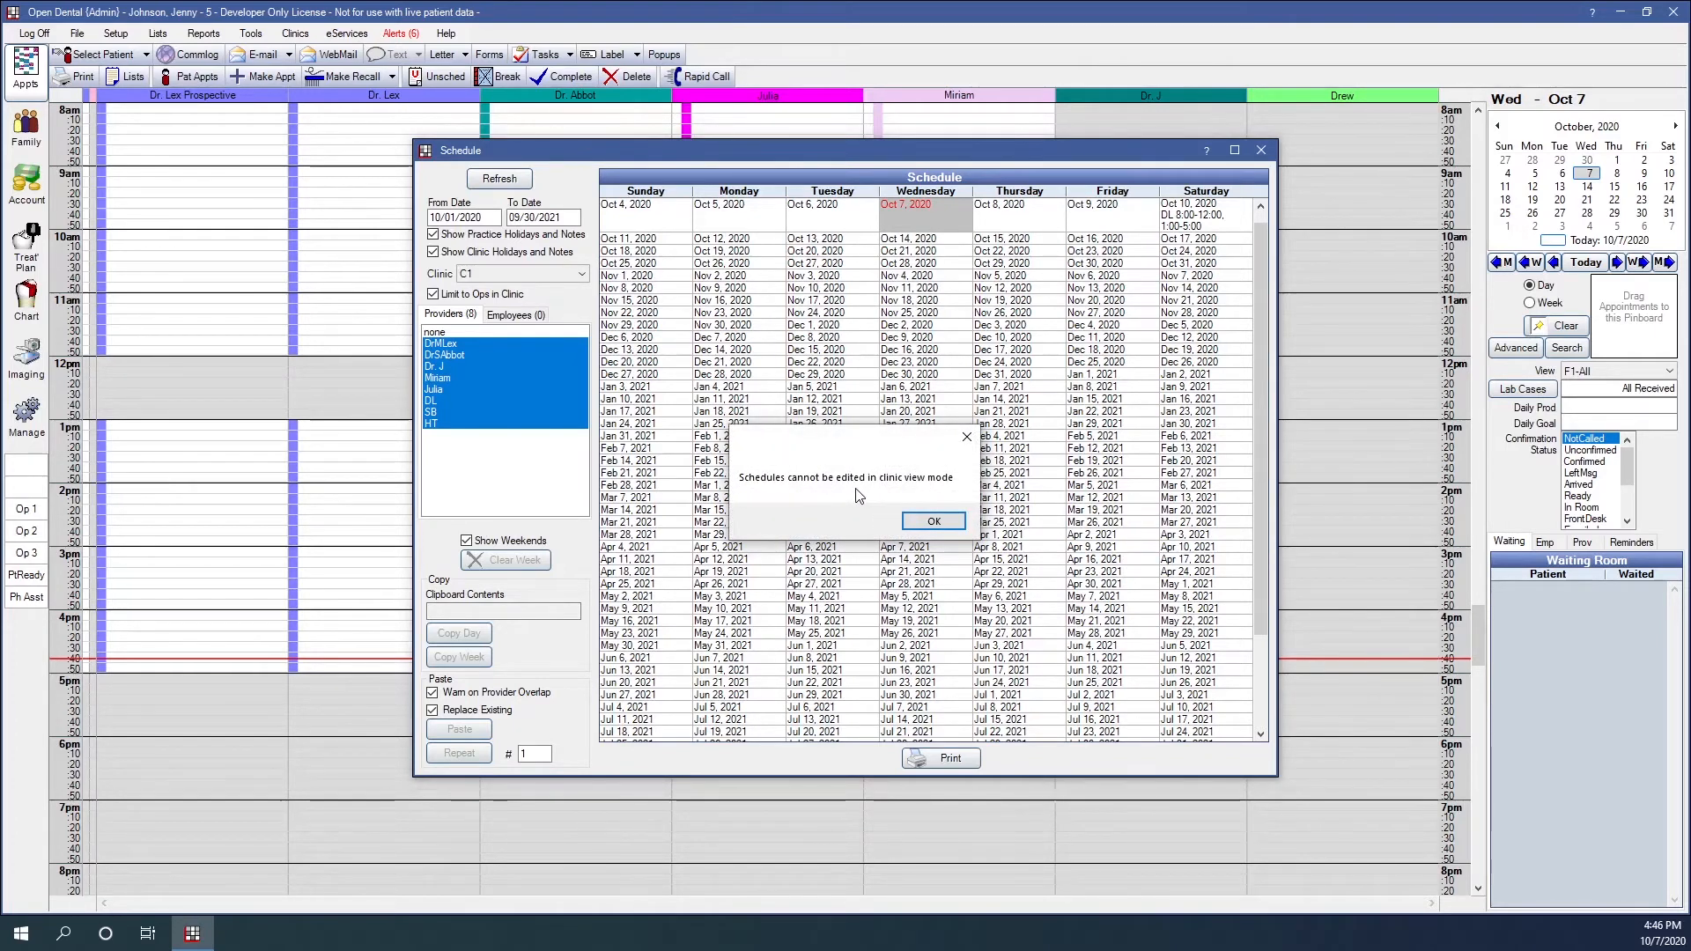
click(934, 520)
click(433, 295)
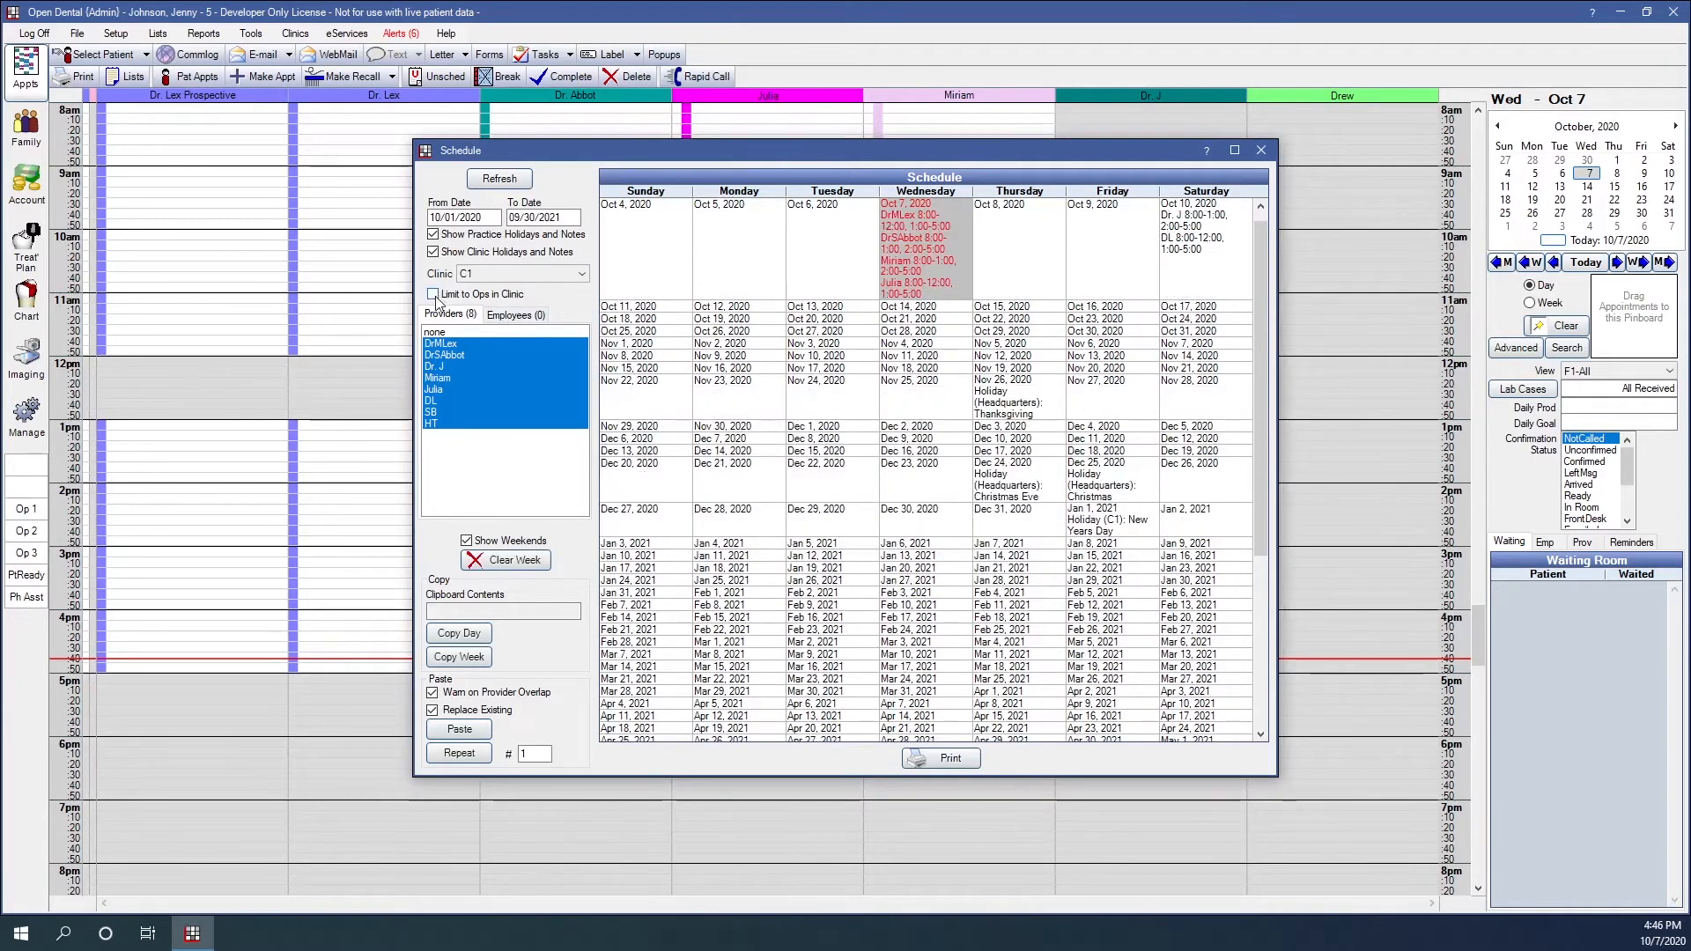
Open October 7 for clinic C1 and add an 8:00 AM to 12:00 PM time block for the third listed provider in C1's first operatory, Op 6.
double_click(949, 262)
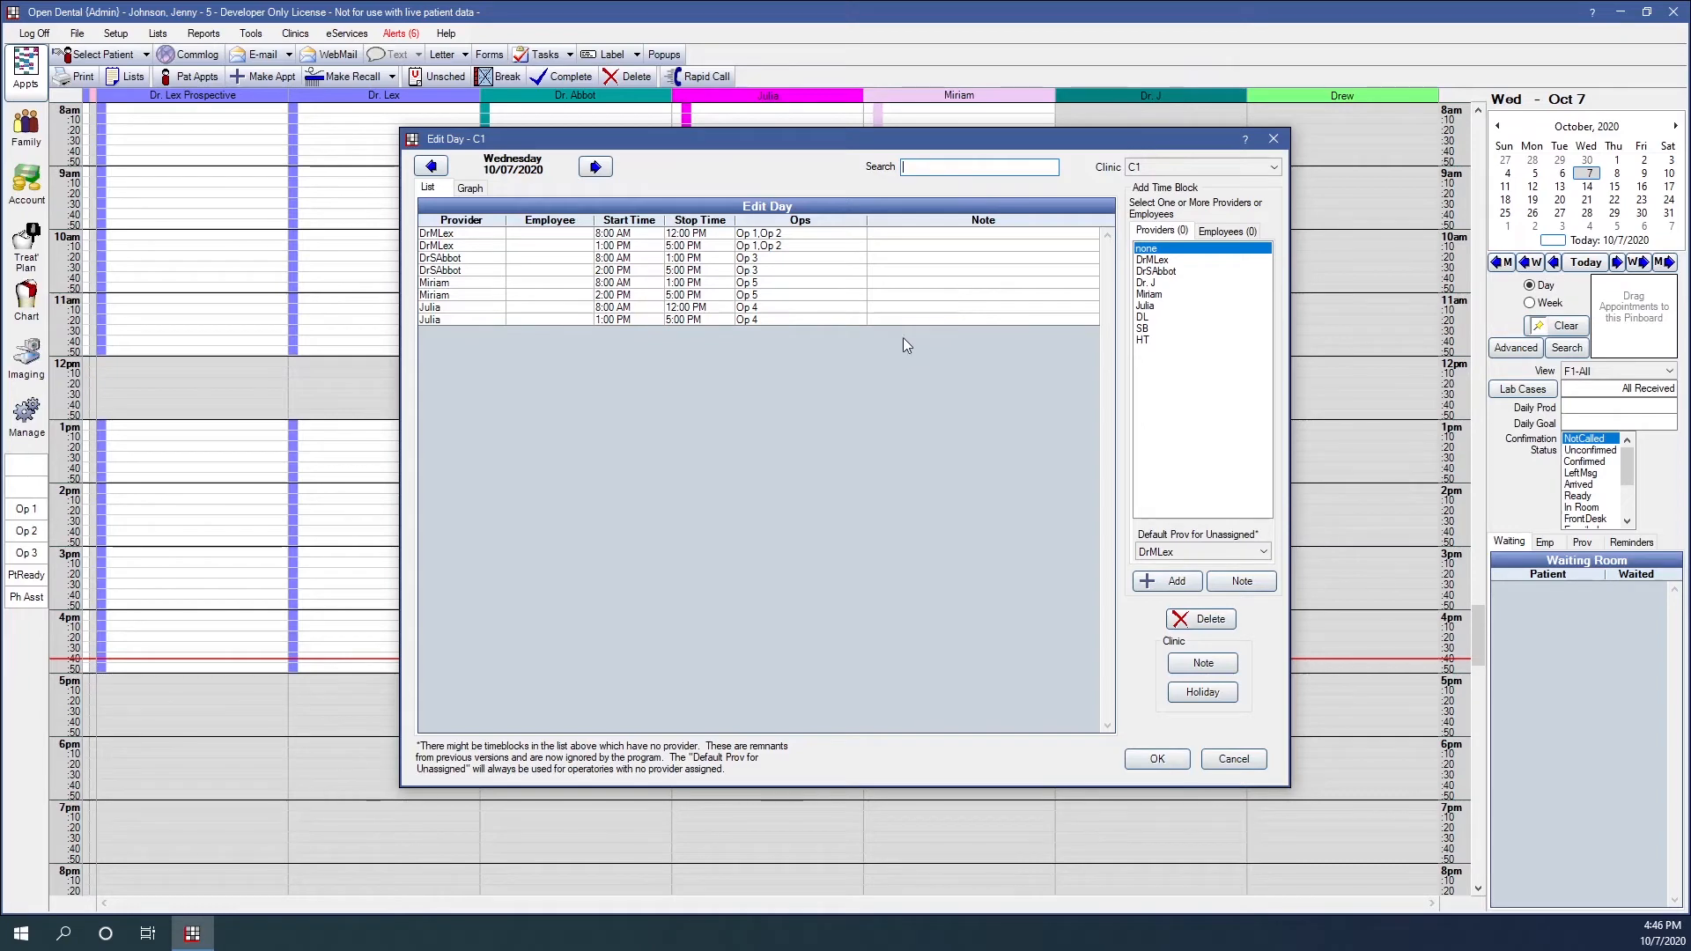
click(751, 236)
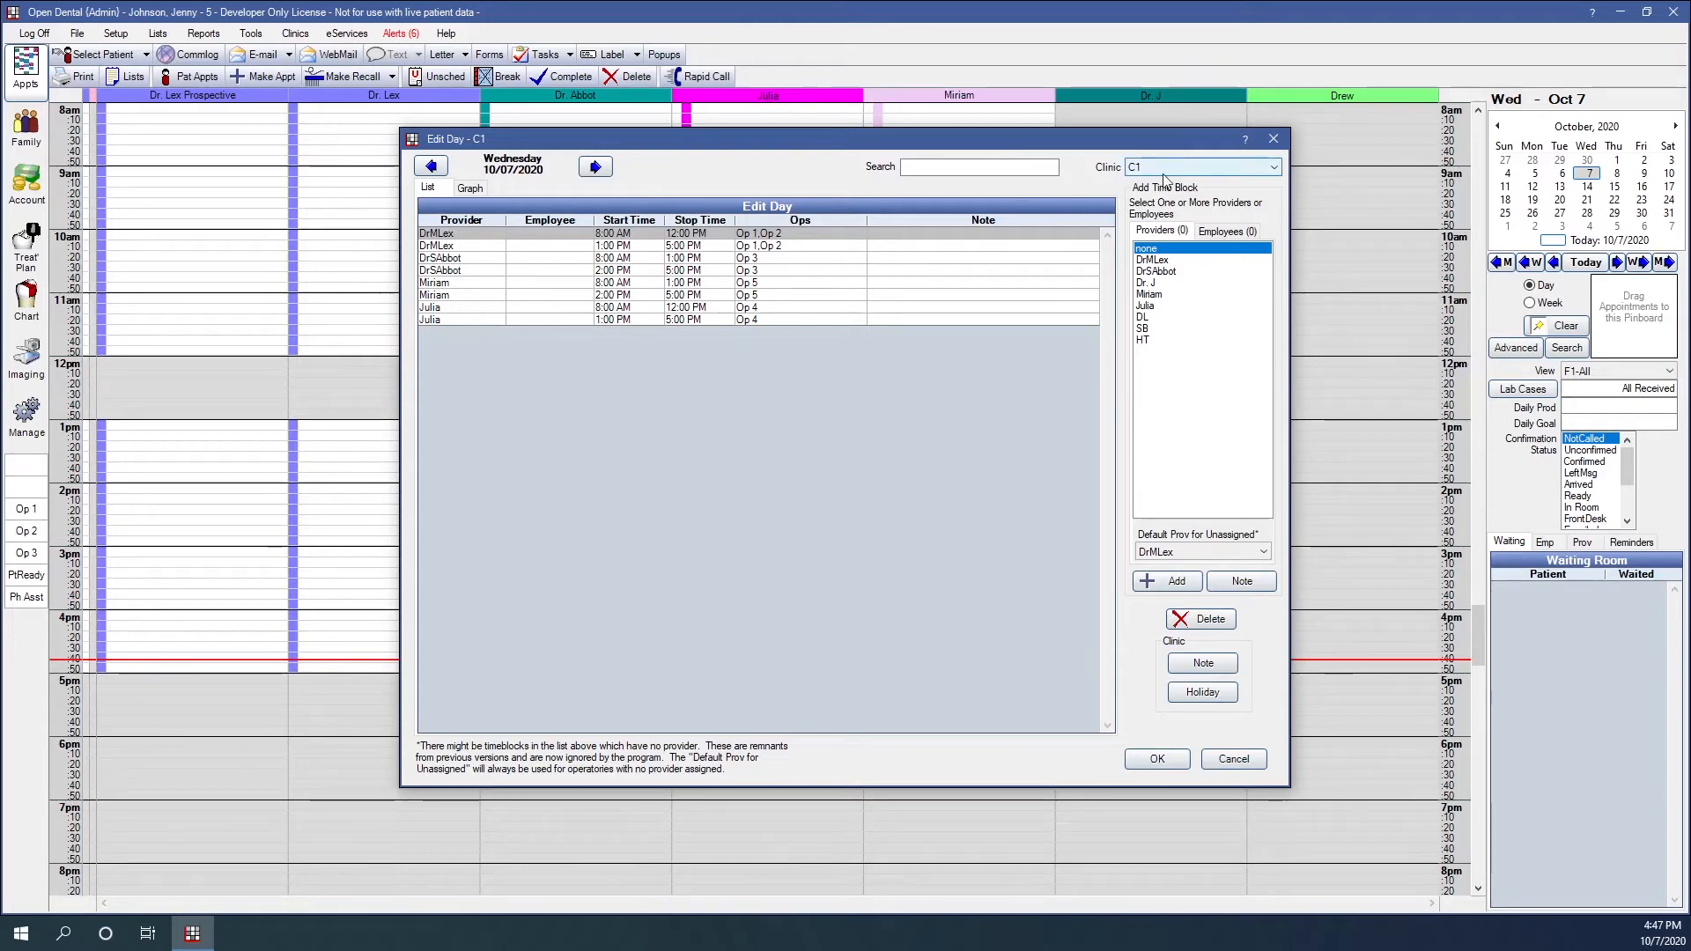
click(1148, 283)
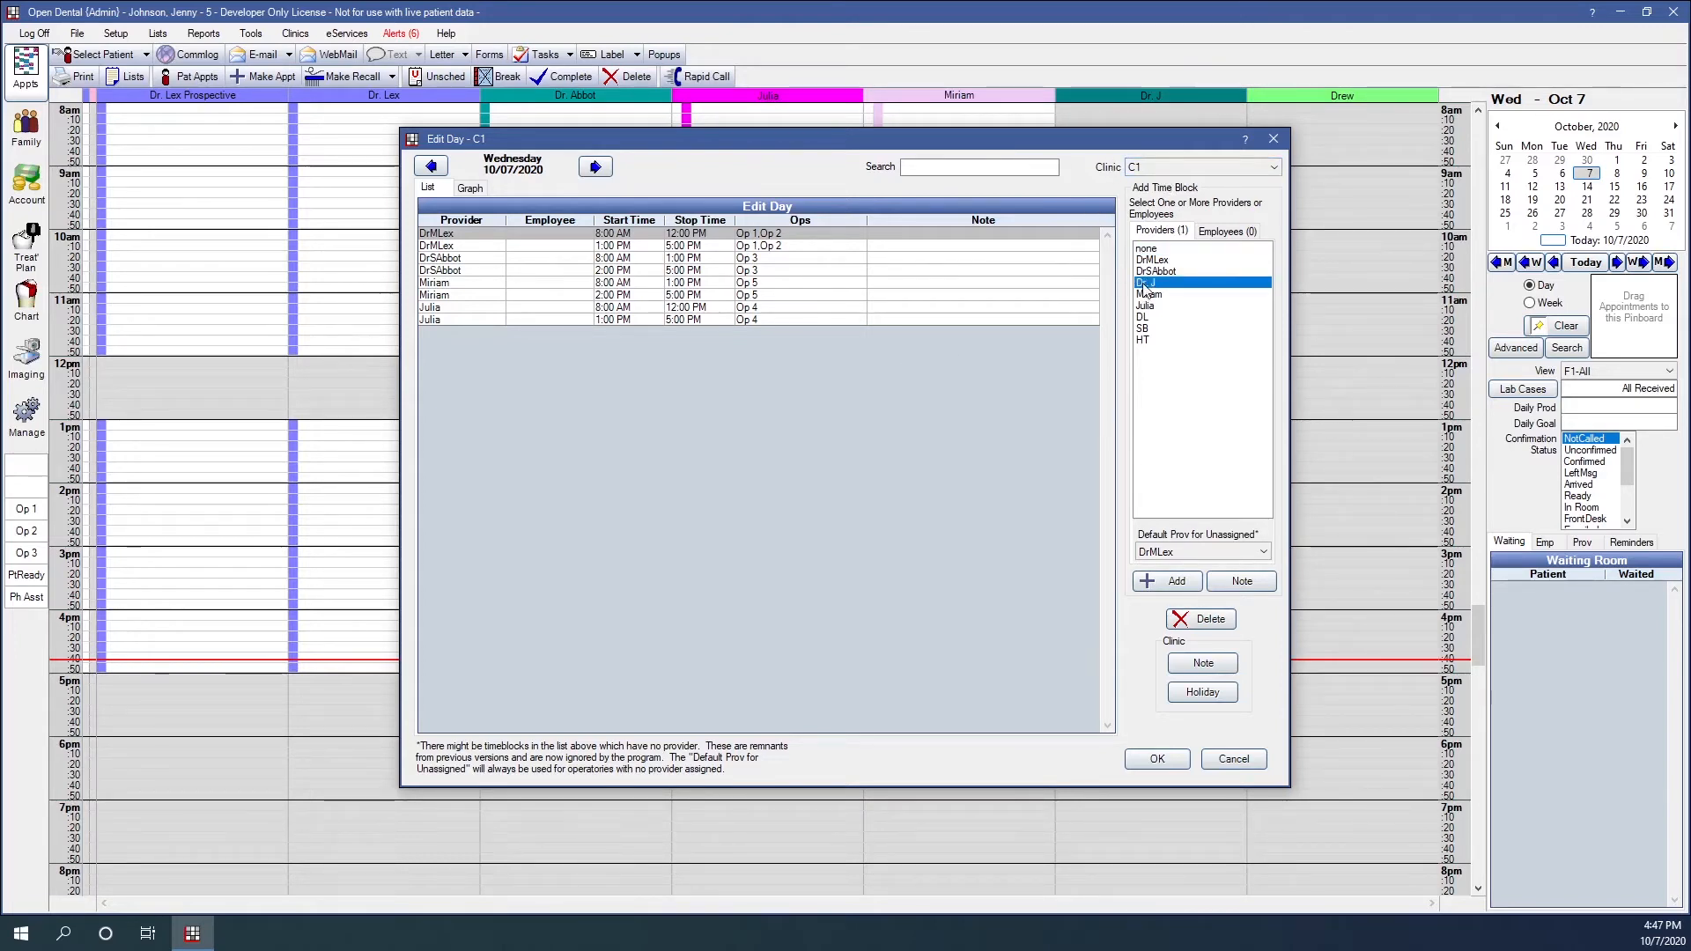
click(1161, 580)
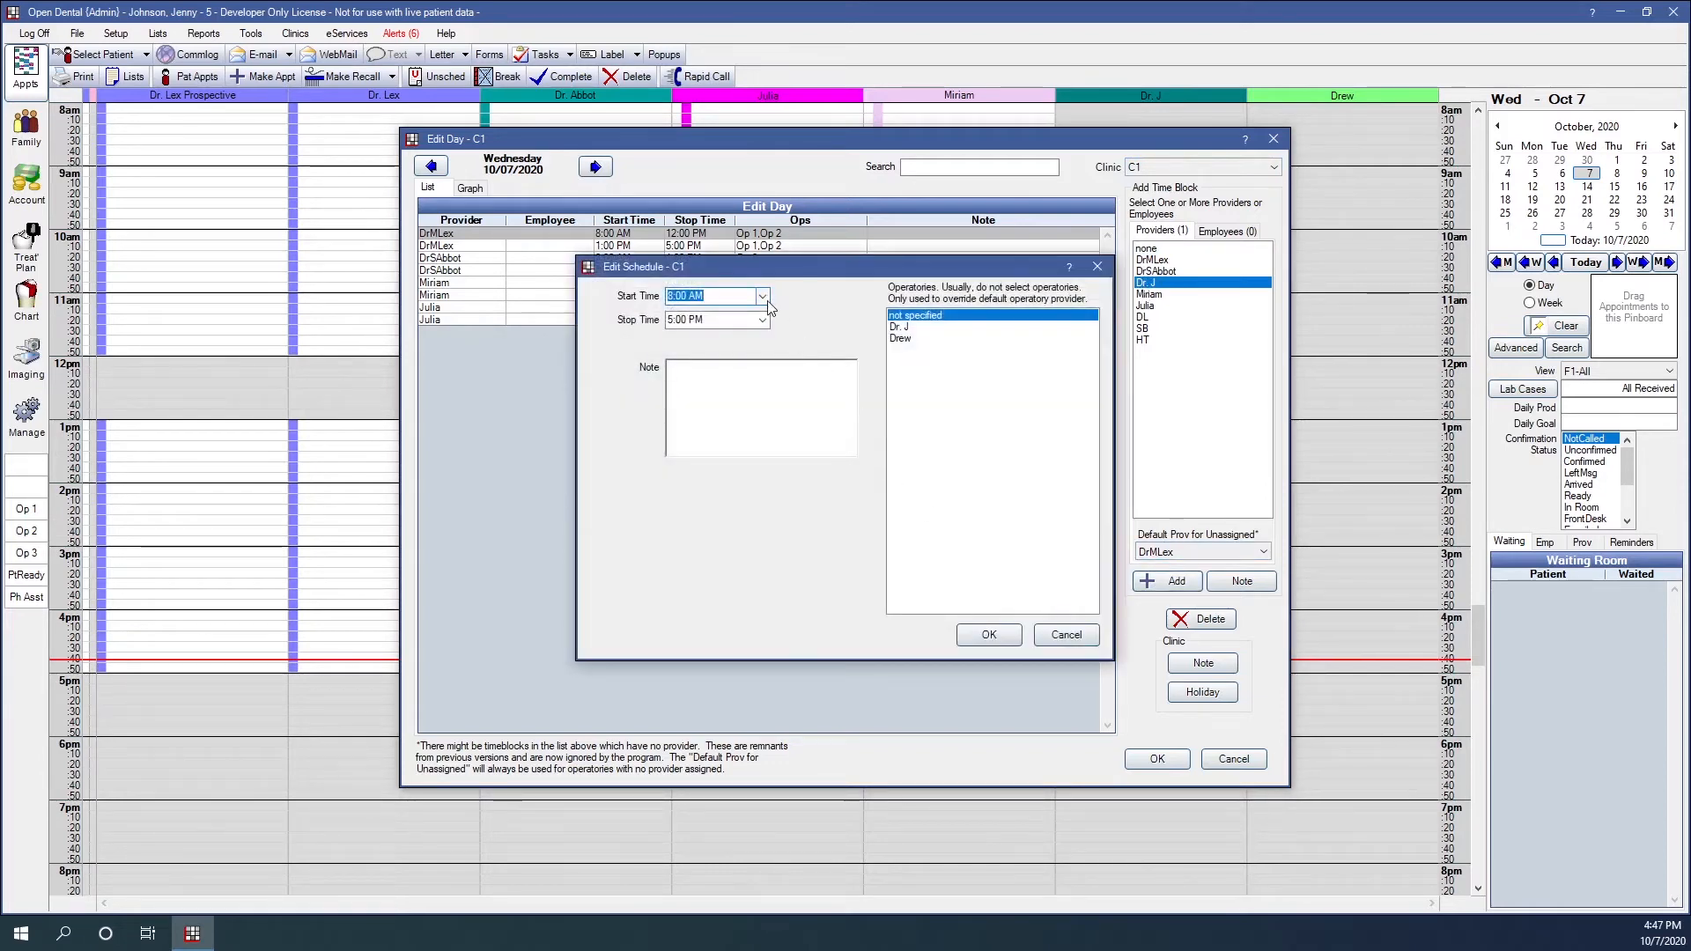
click(764, 320)
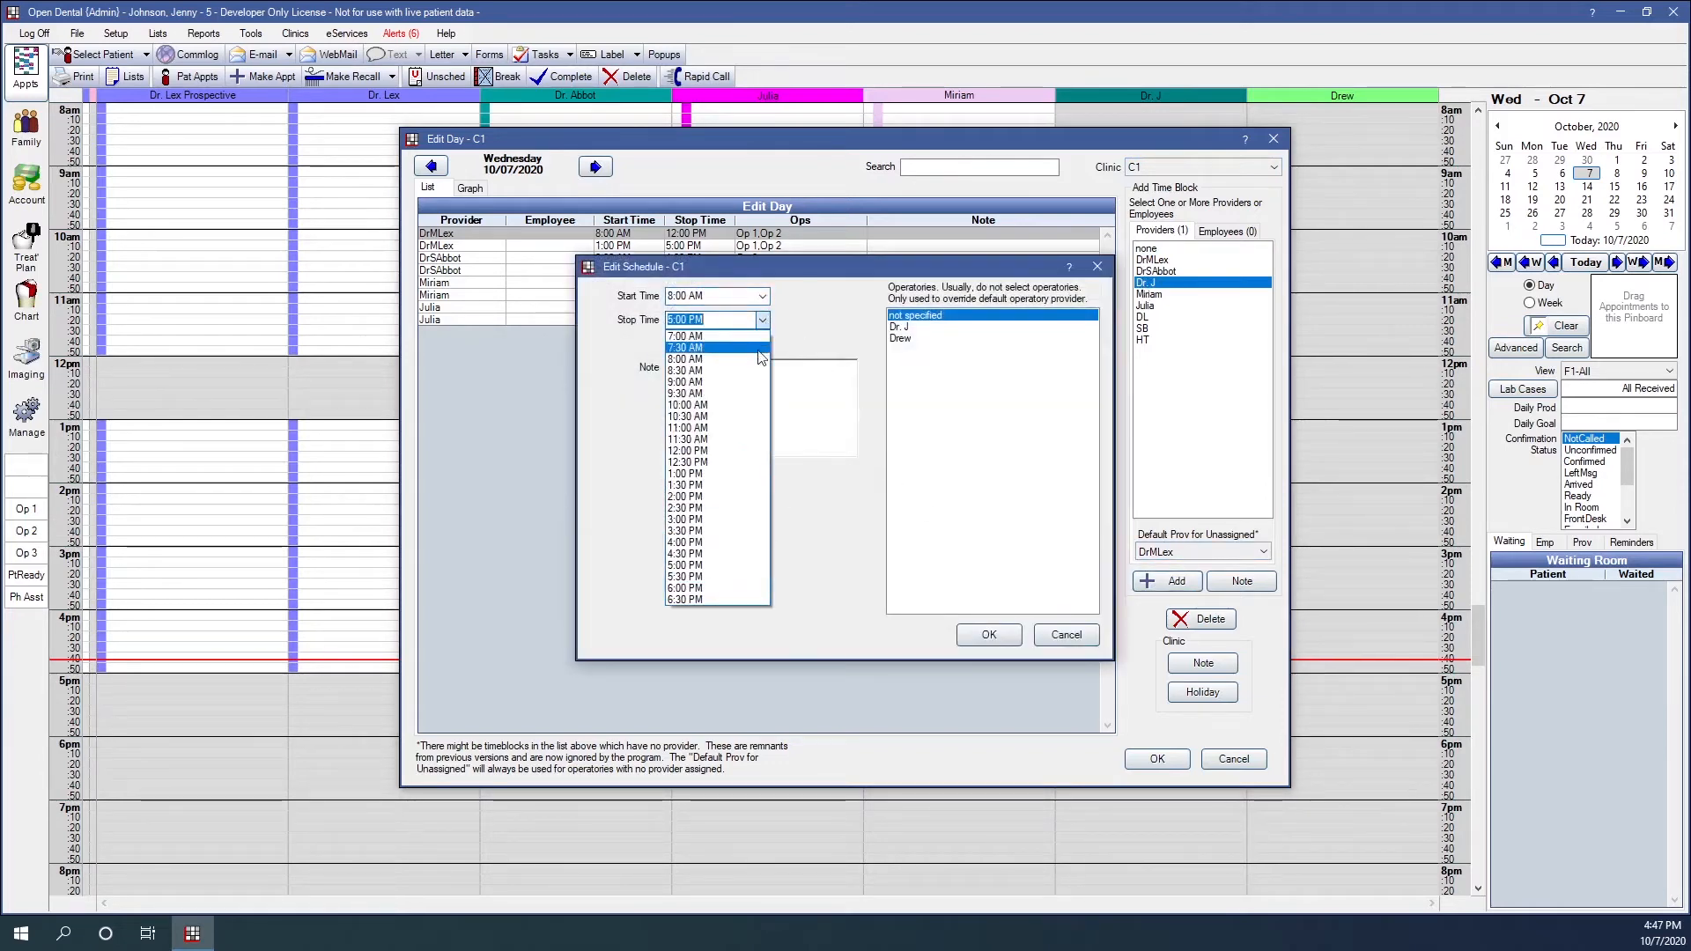
click(688, 451)
click(900, 327)
click(988, 634)
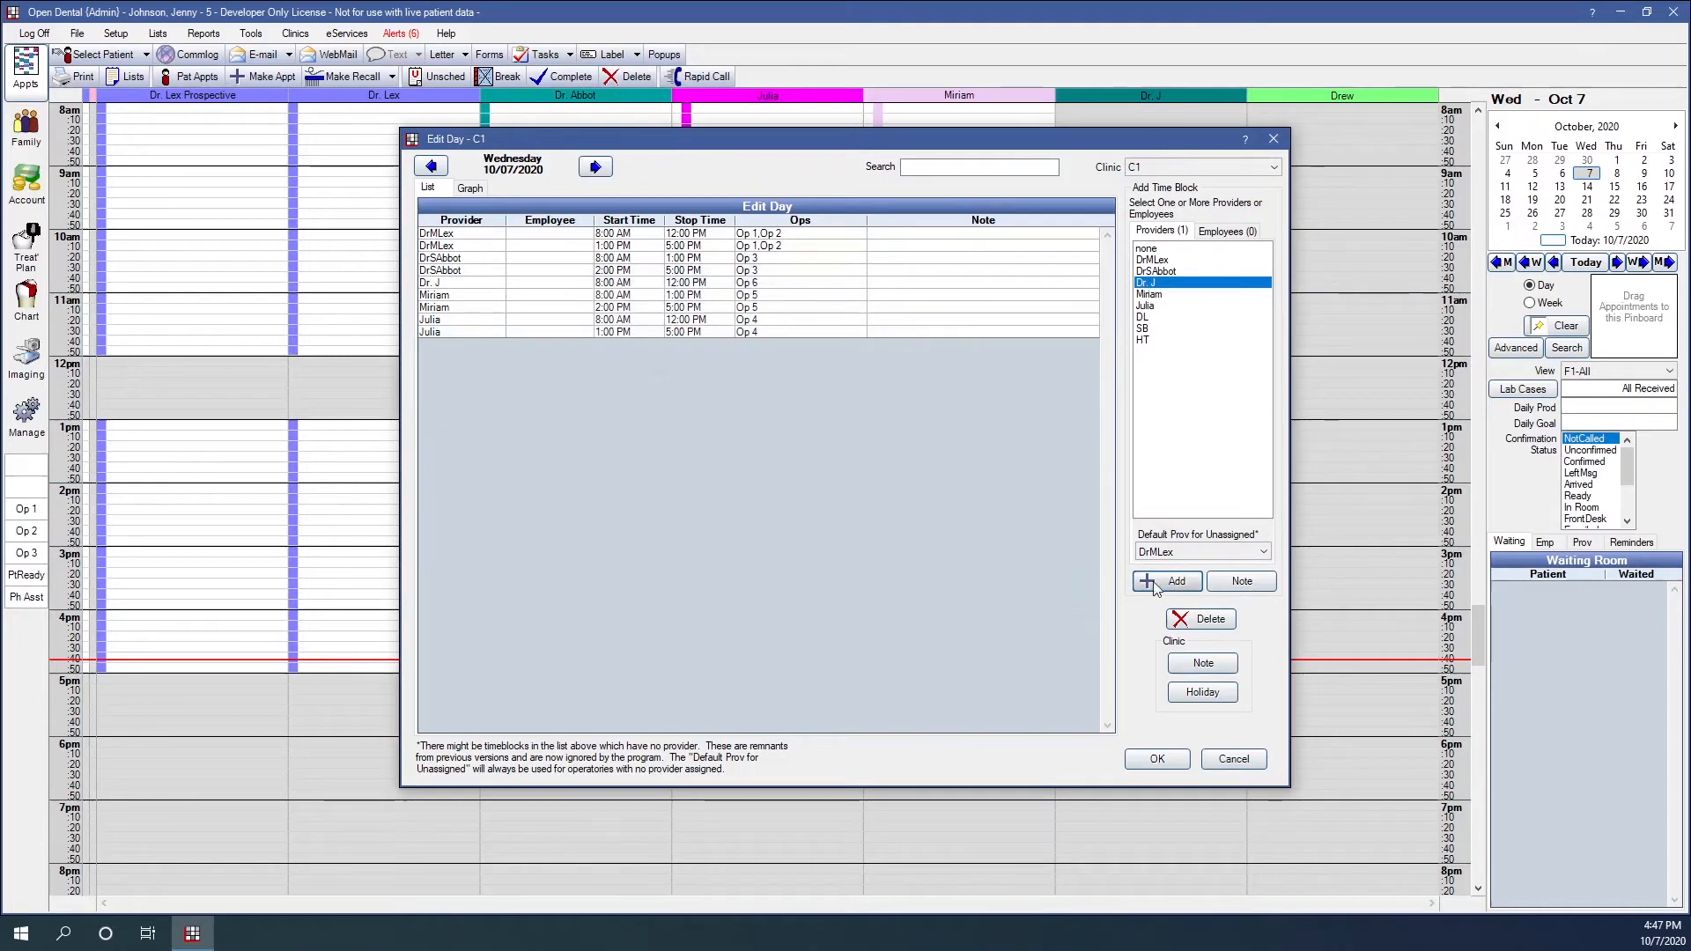
Add a 1:00 PM to 5:00 PM time block for the third listed provider in Op 6.
click(1158, 583)
click(763, 296)
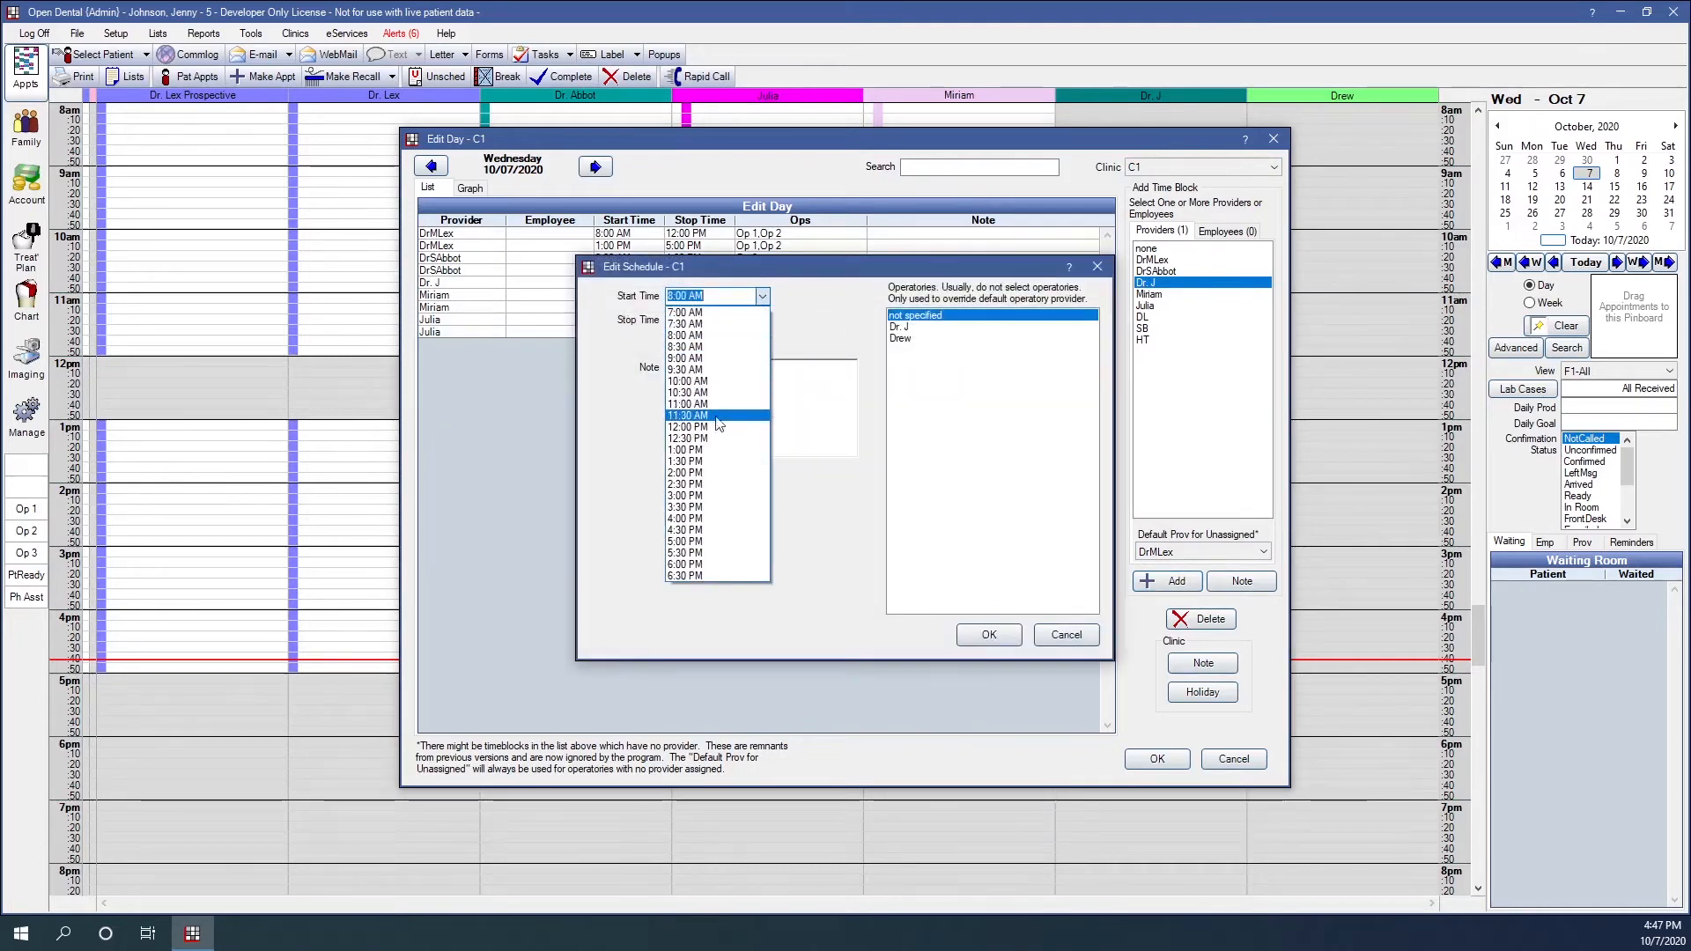
click(686, 450)
click(899, 327)
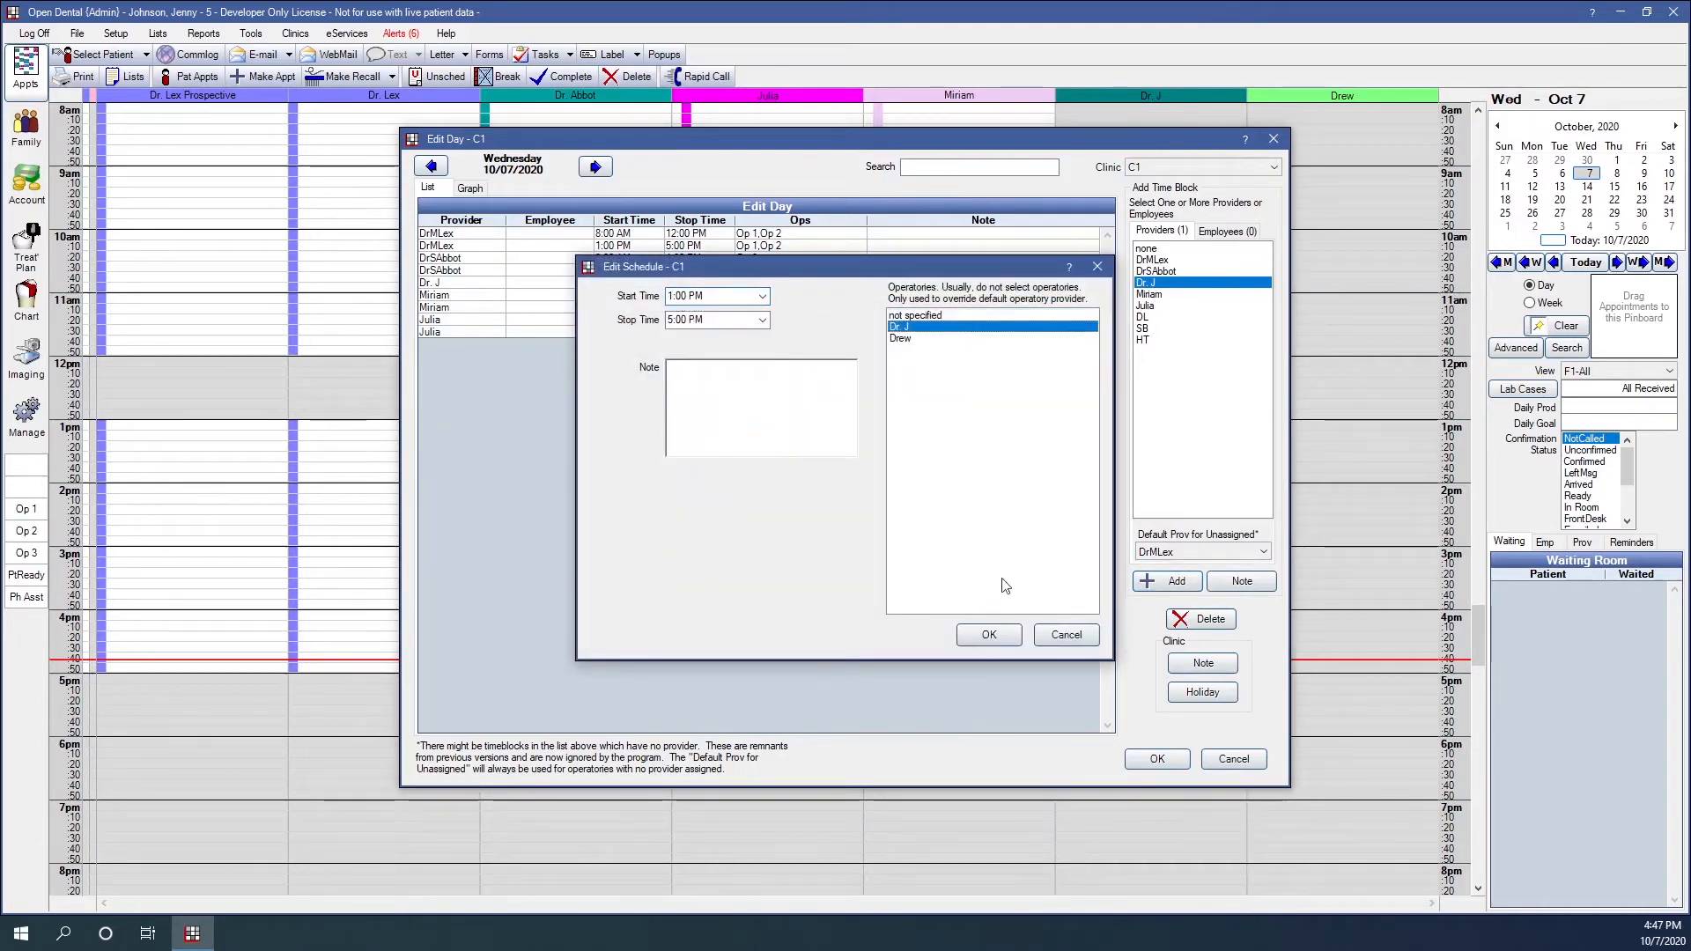
click(988, 634)
Add an 8:00 AM to 12:00 PM time block for provider DL in C1's second listed operatory, Notes.
click(1145, 317)
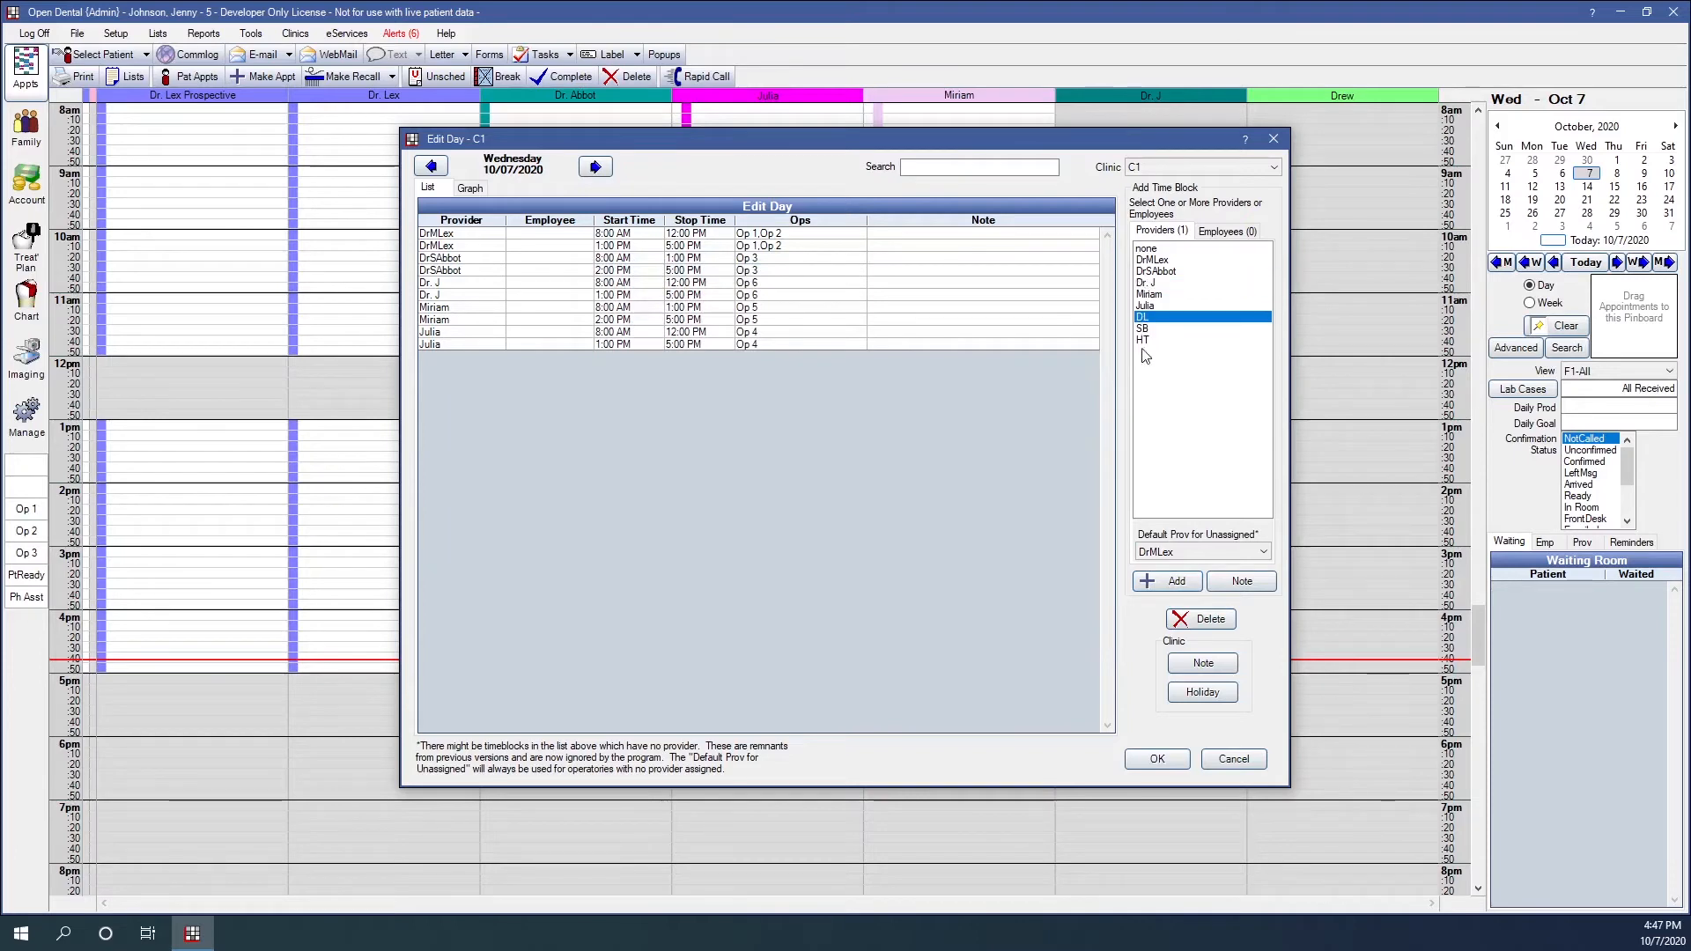
click(1178, 584)
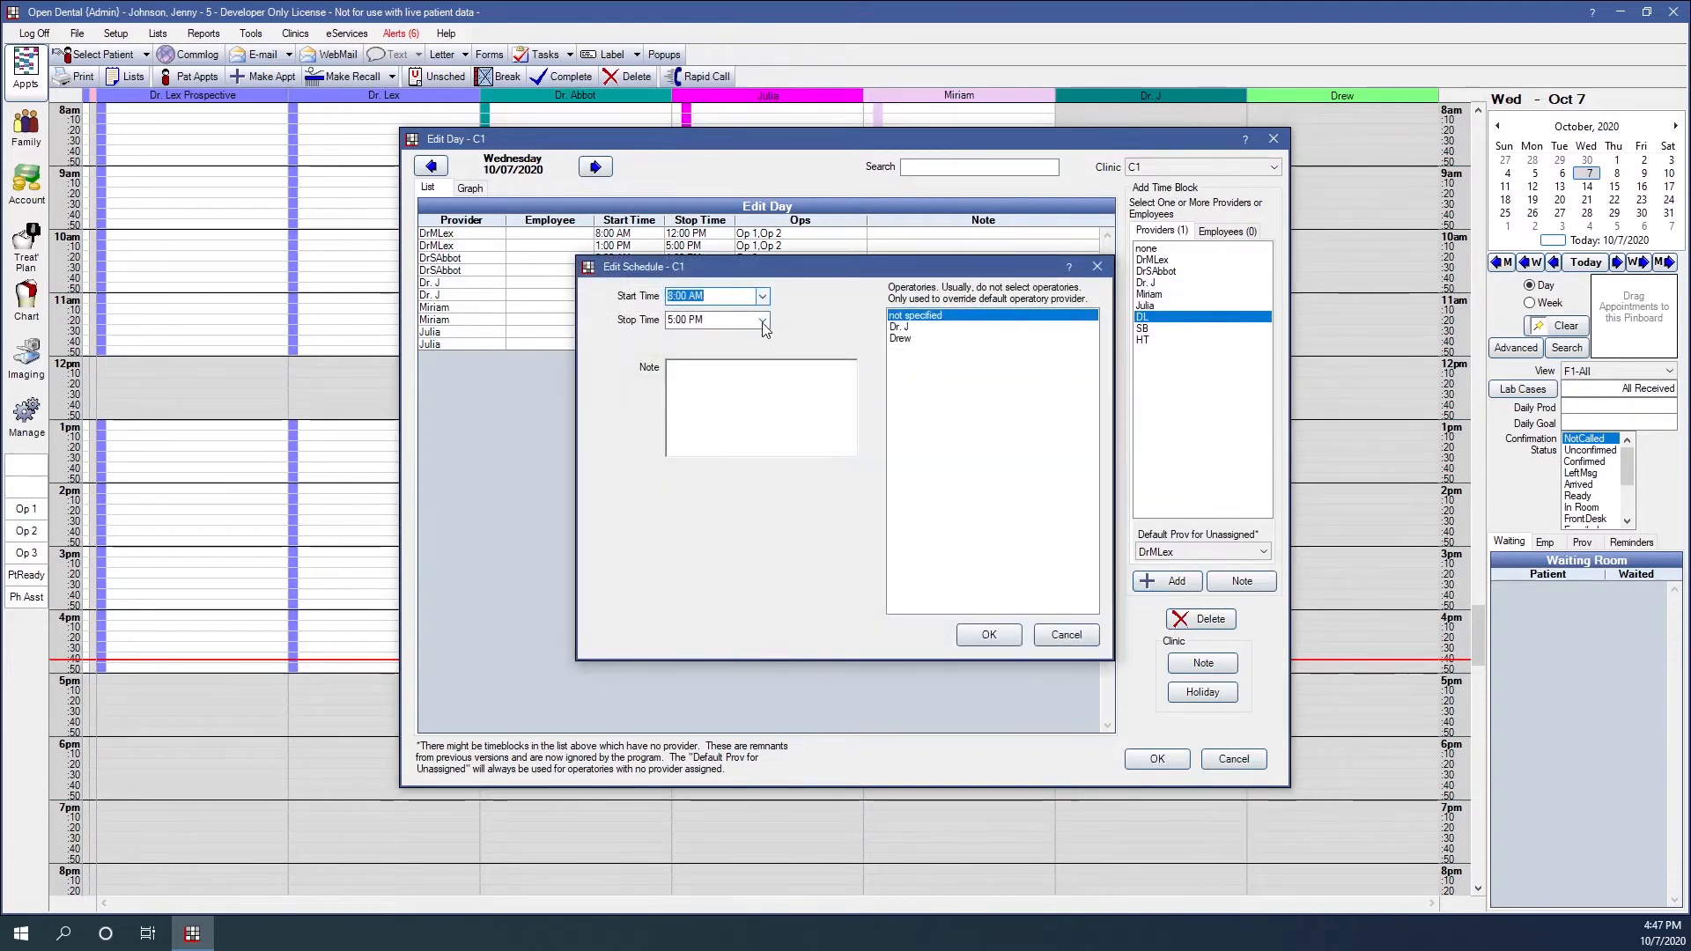
click(763, 321)
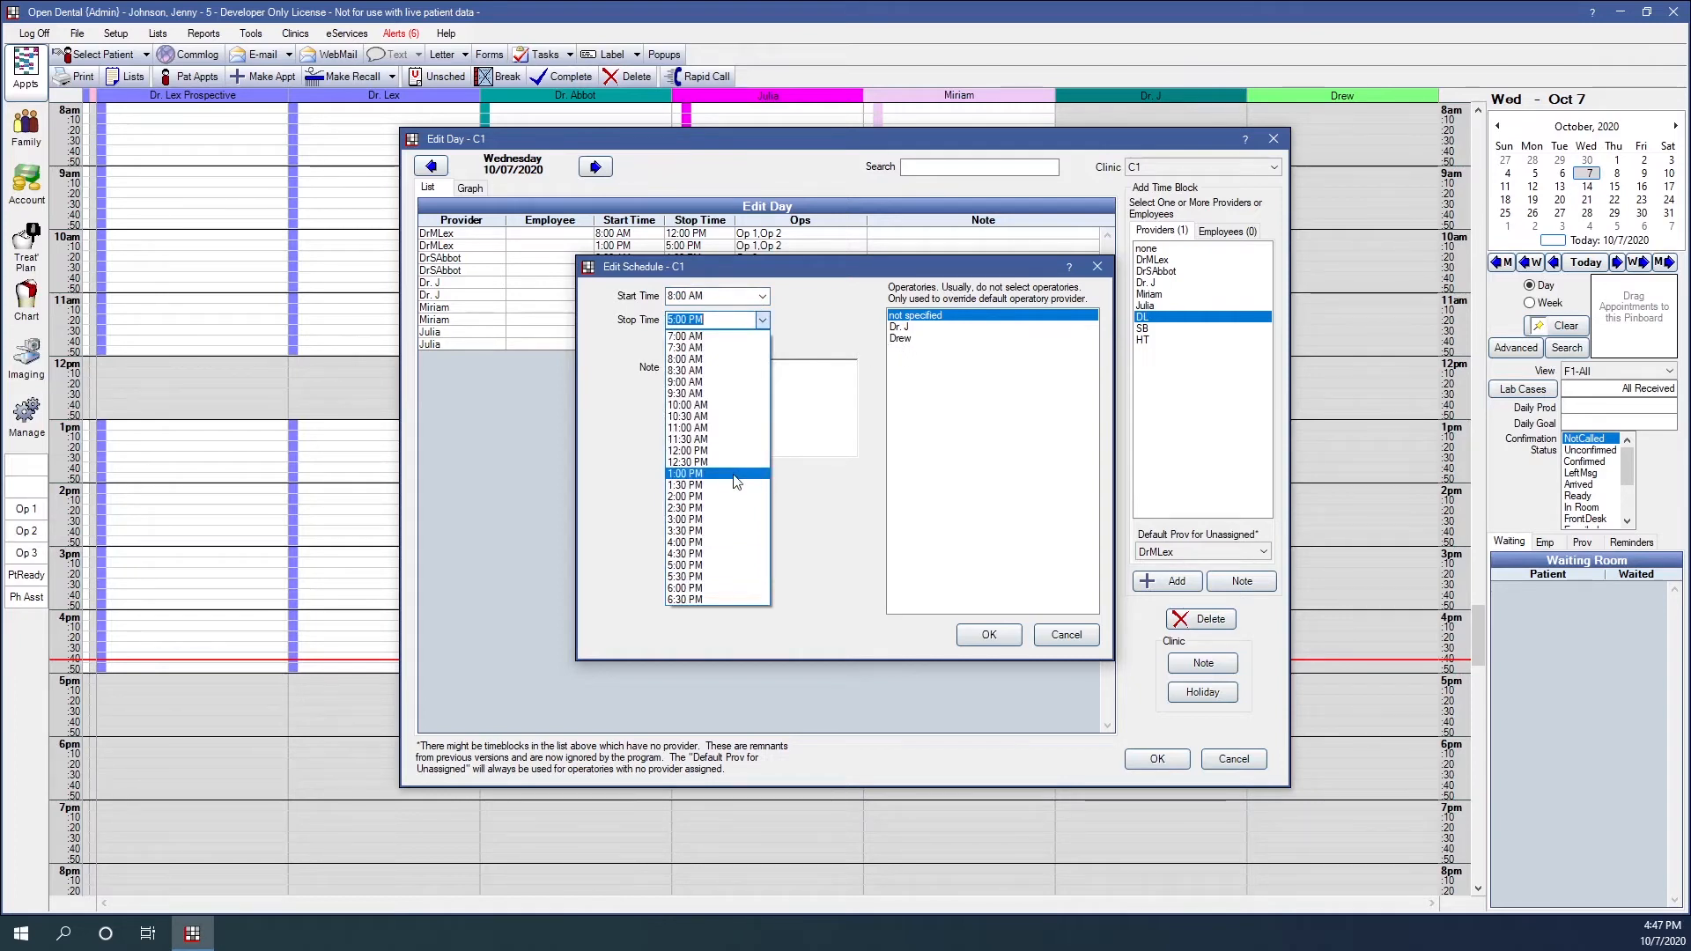
click(700, 451)
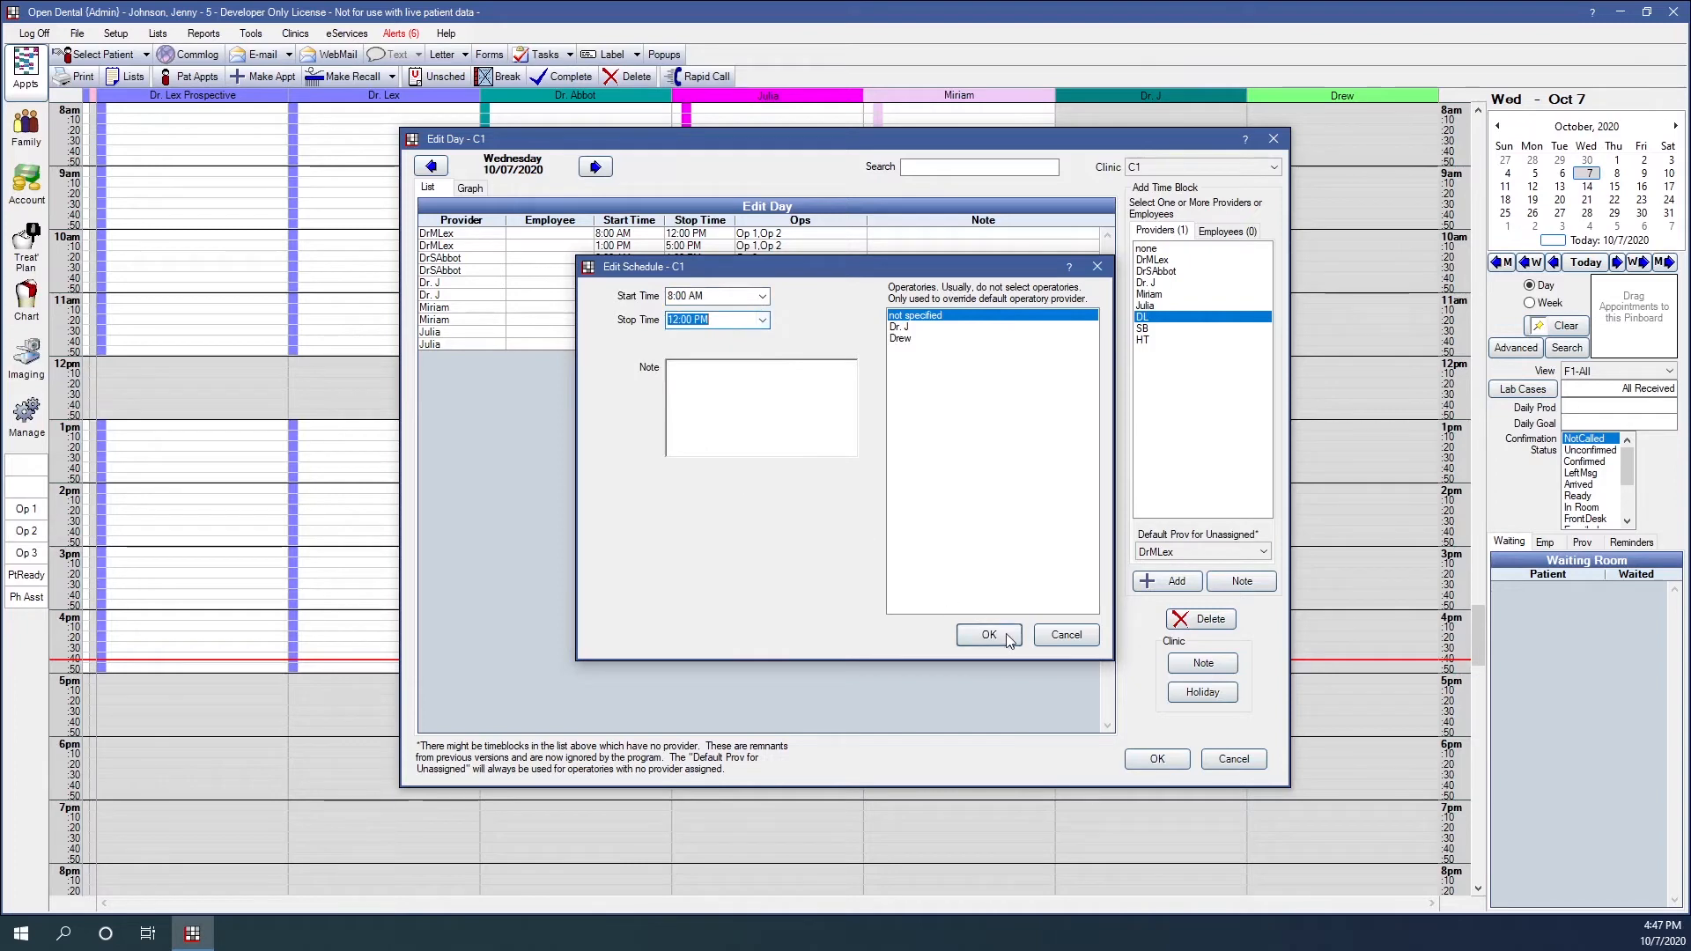
click(918, 346)
click(896, 349)
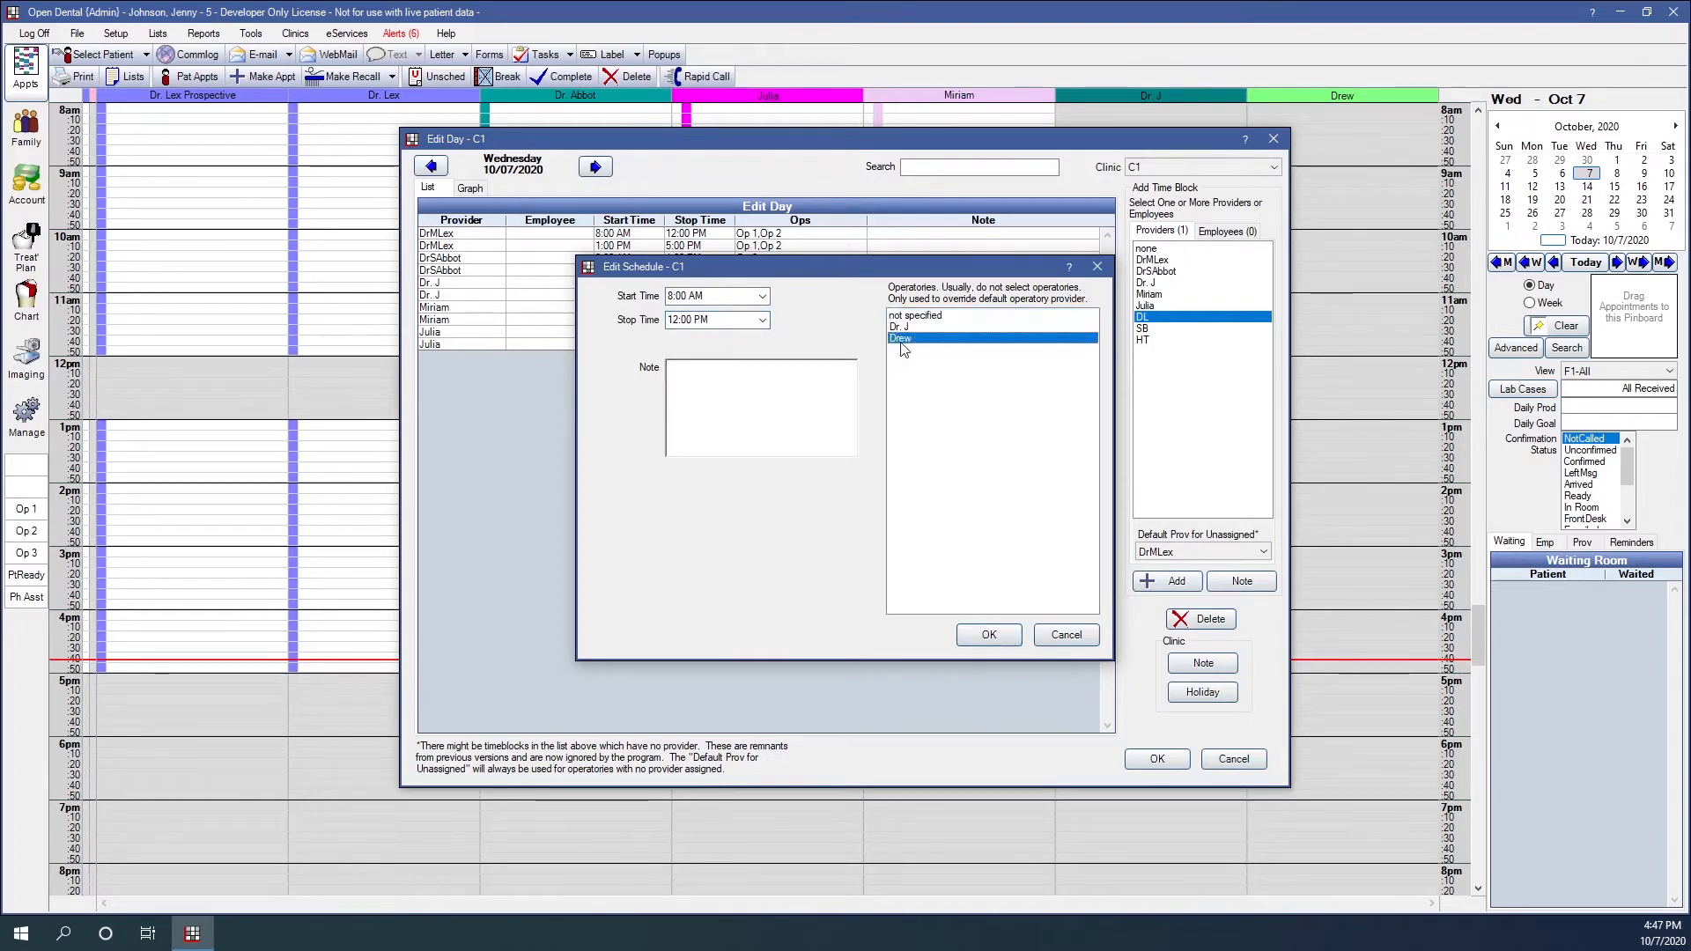
click(989, 635)
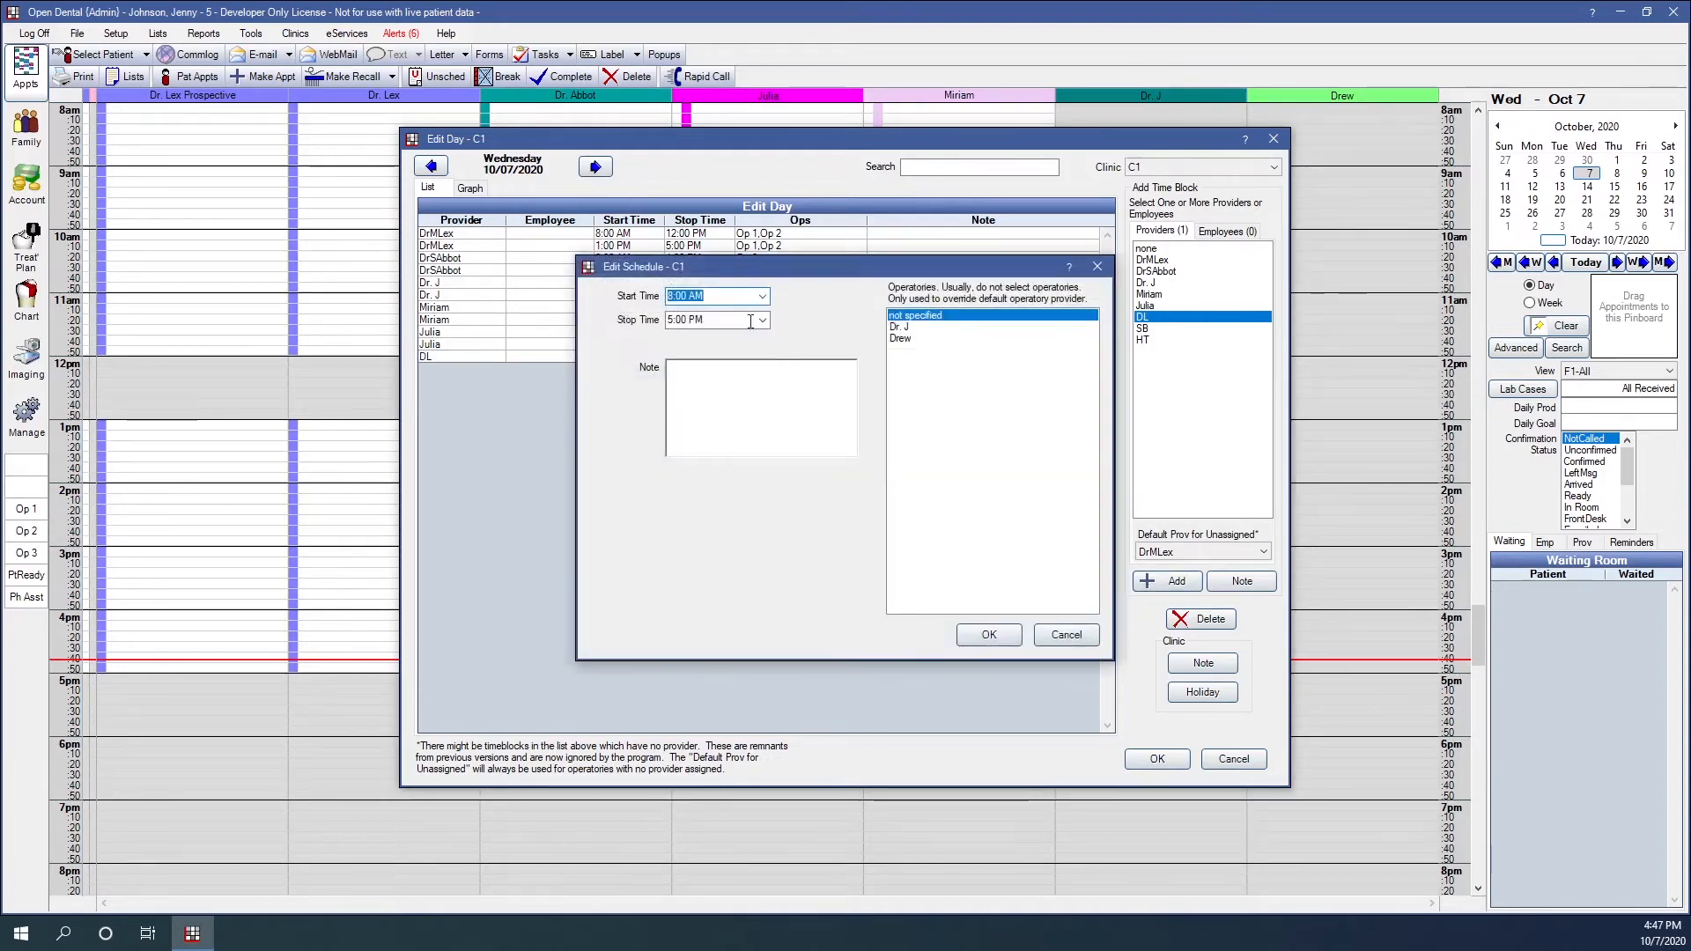
Add a 1:00 PM to 5:00 PM time block for provider DL in the Notes operatory.
click(763, 298)
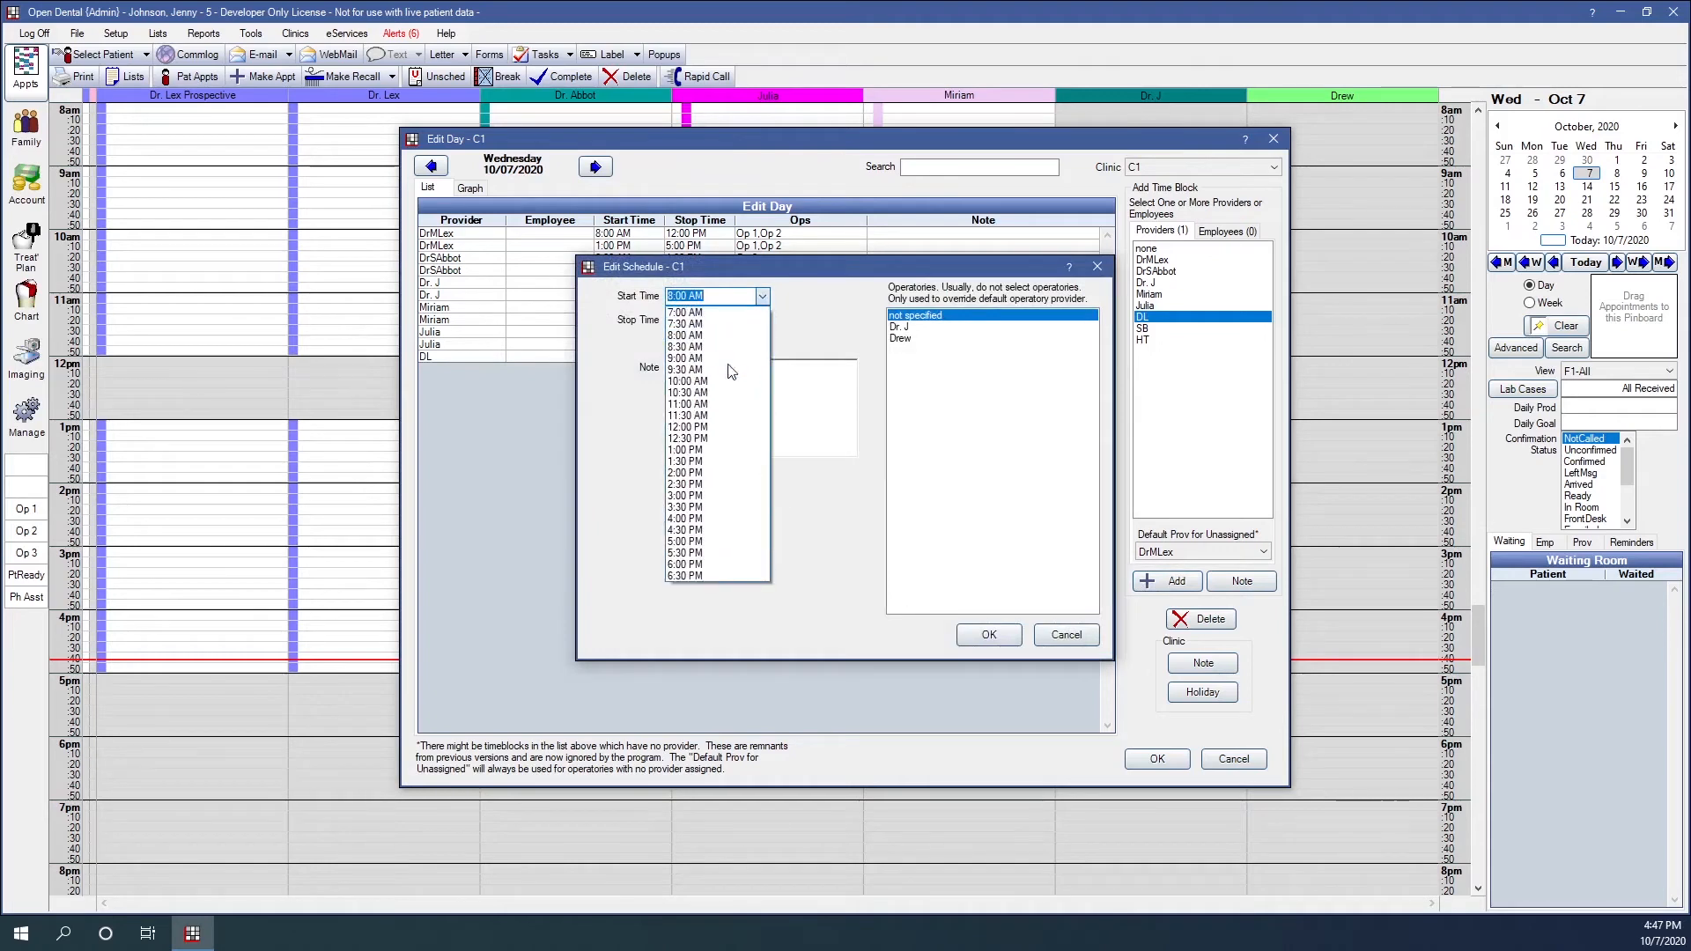
click(688, 449)
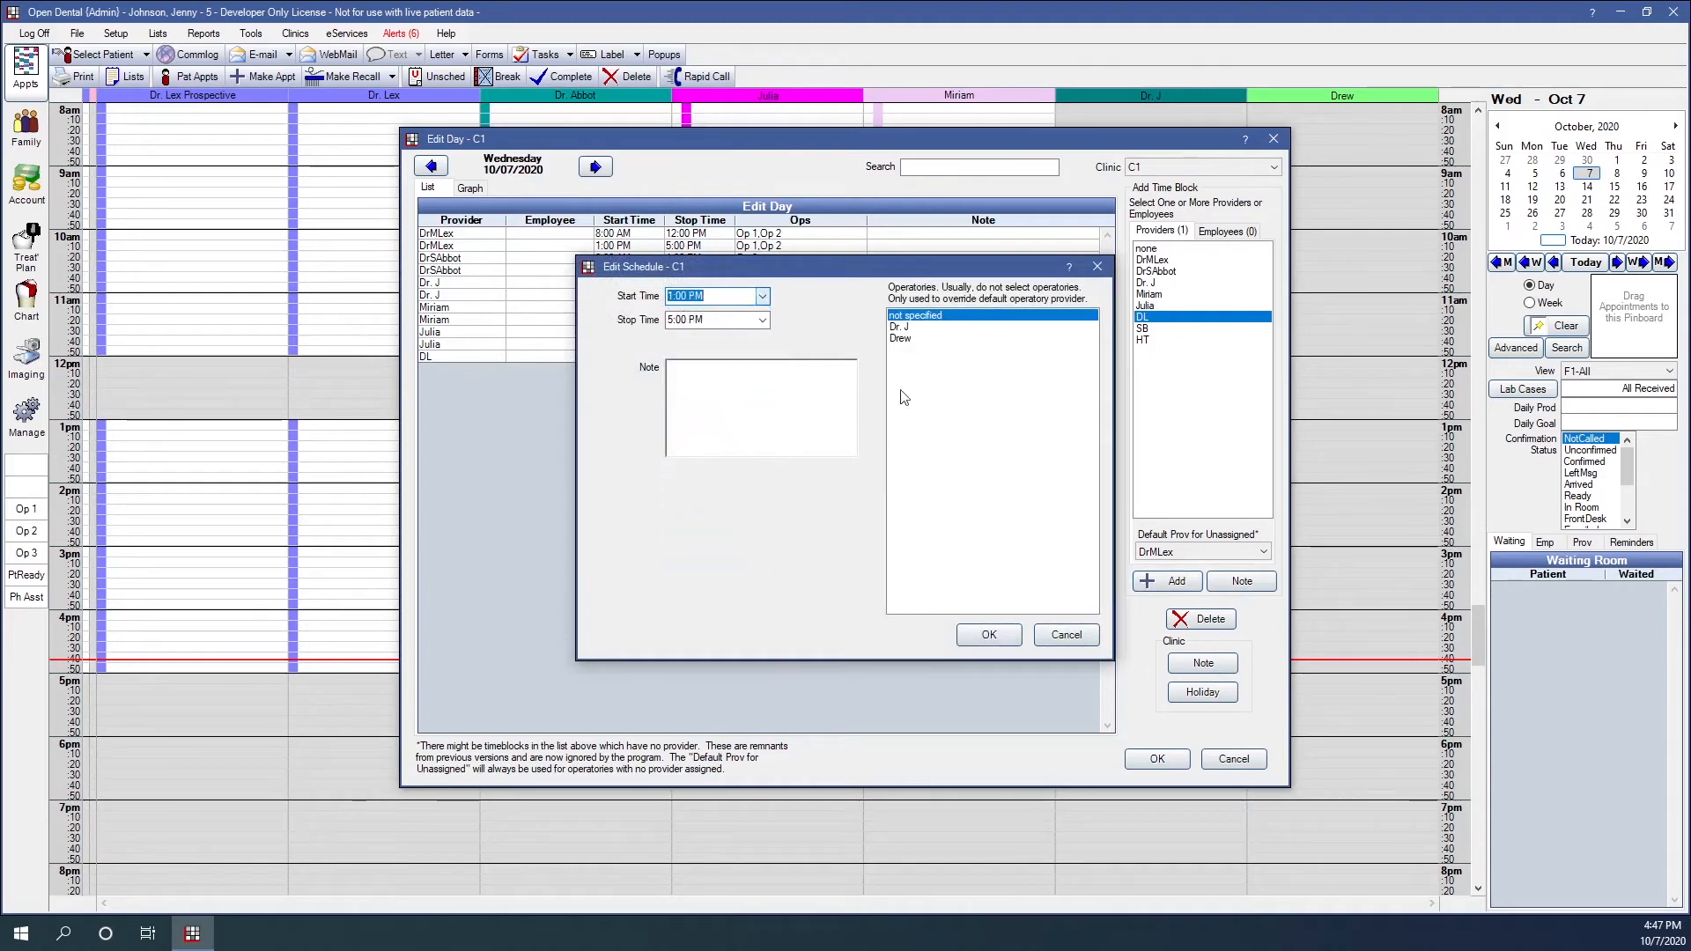
click(902, 339)
click(987, 636)
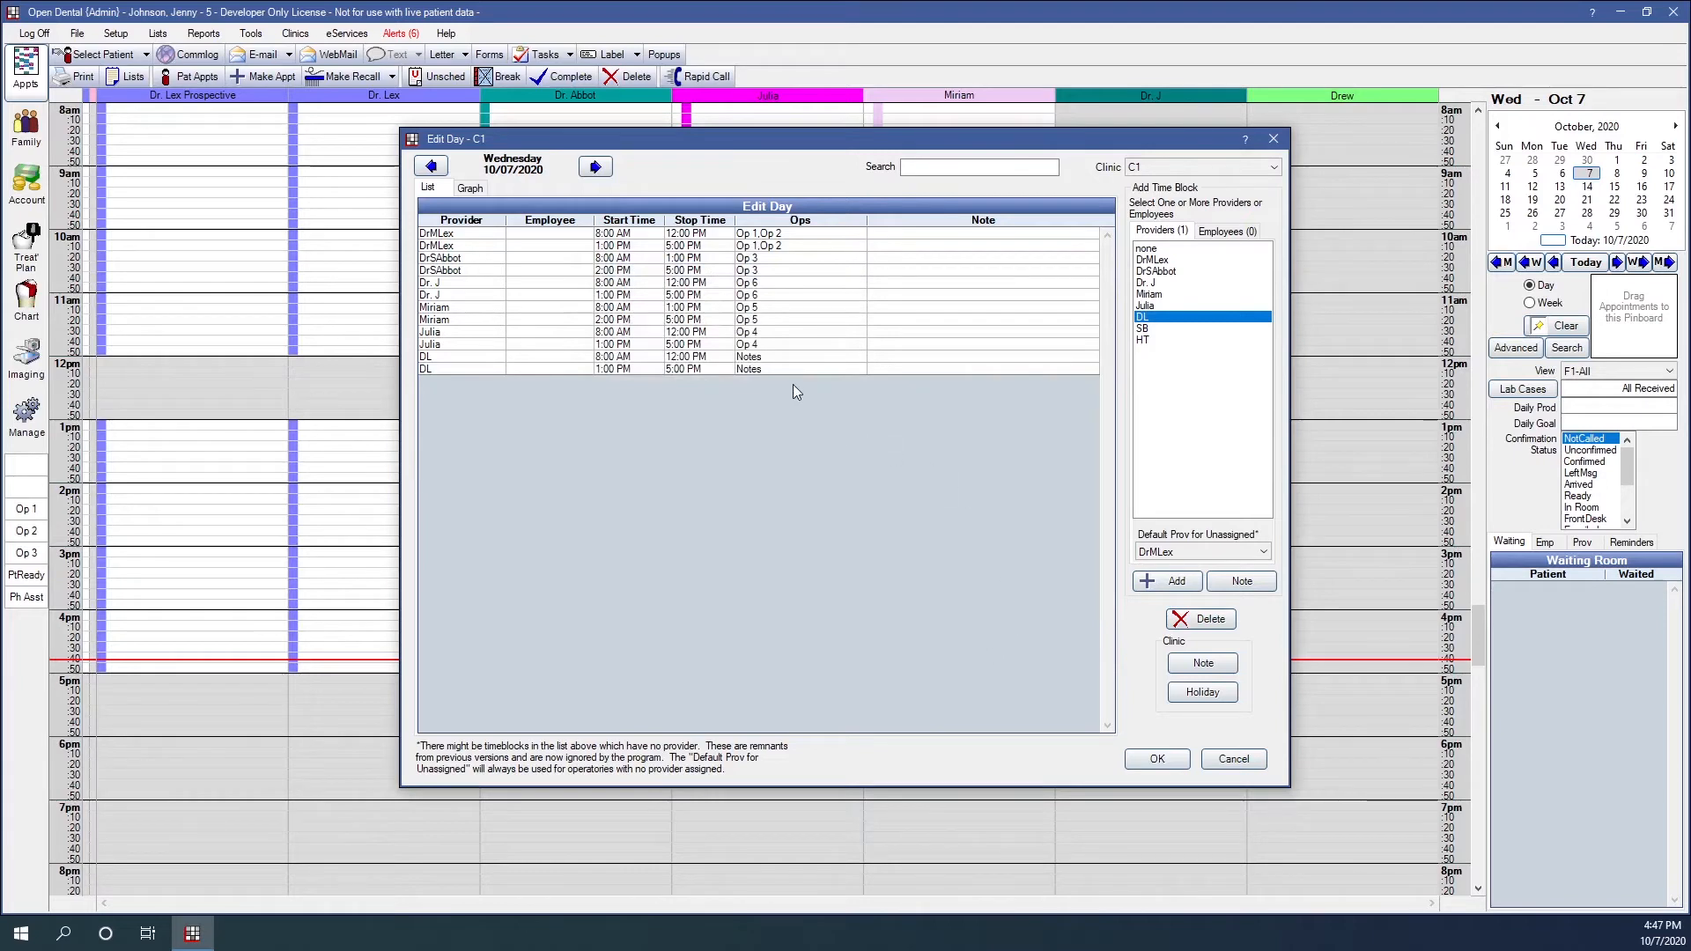
Save the October 7 edits and compare the C1 schedule with and without the limit to operatories in the clinic.
click(1156, 760)
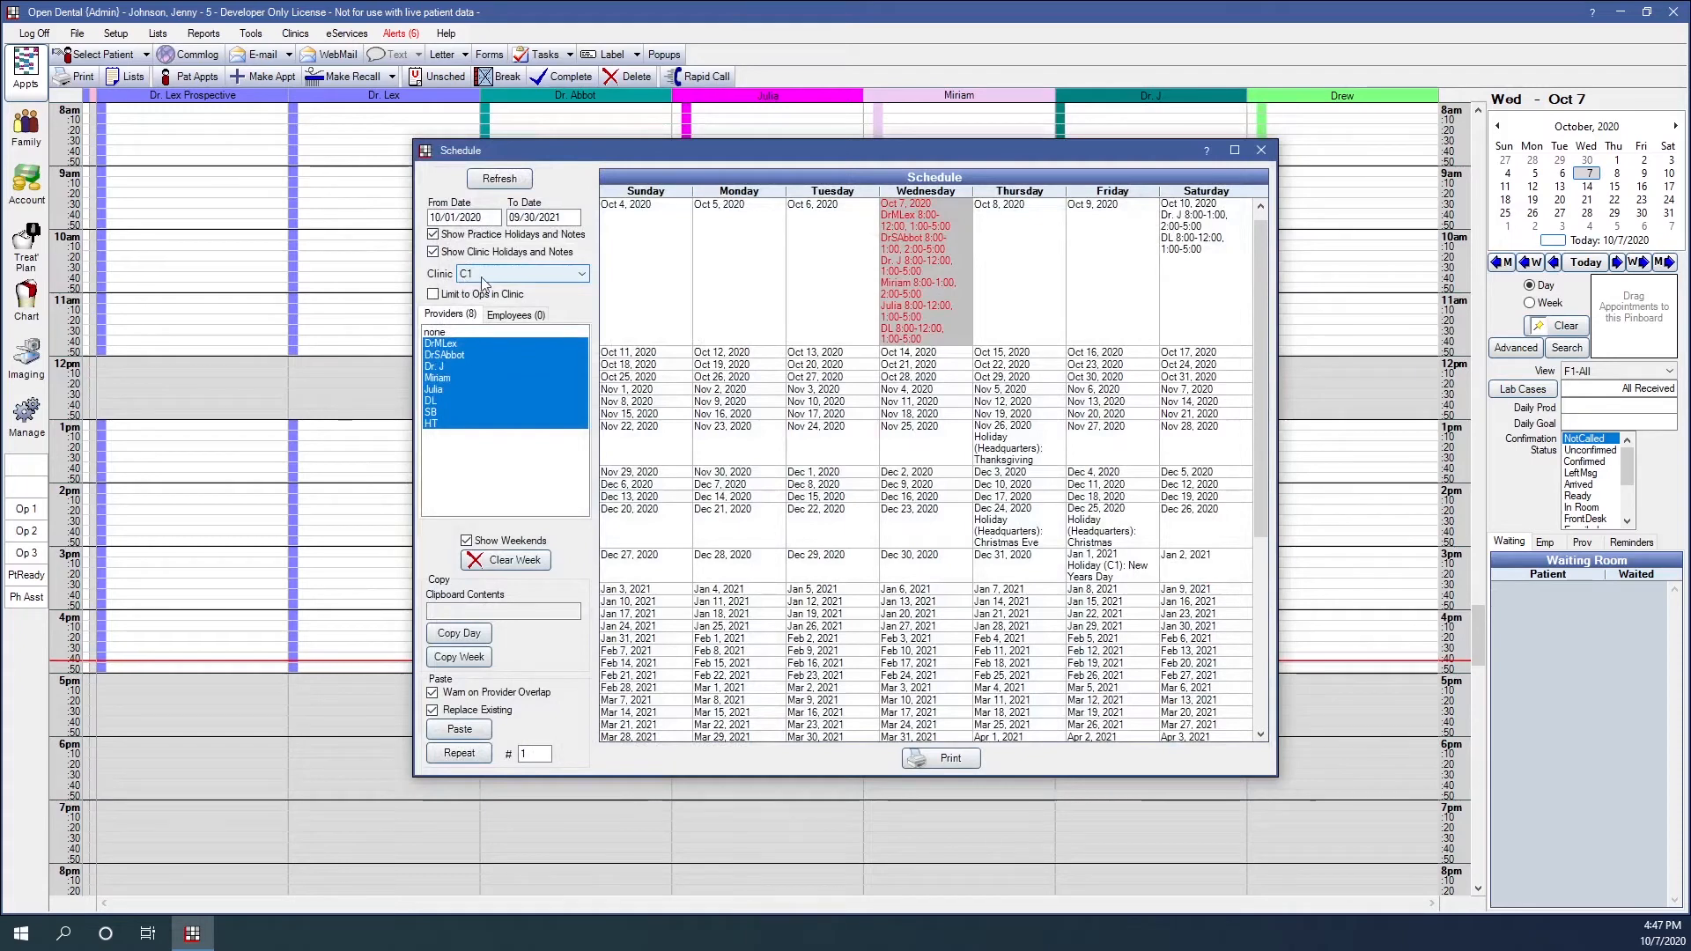
click(432, 295)
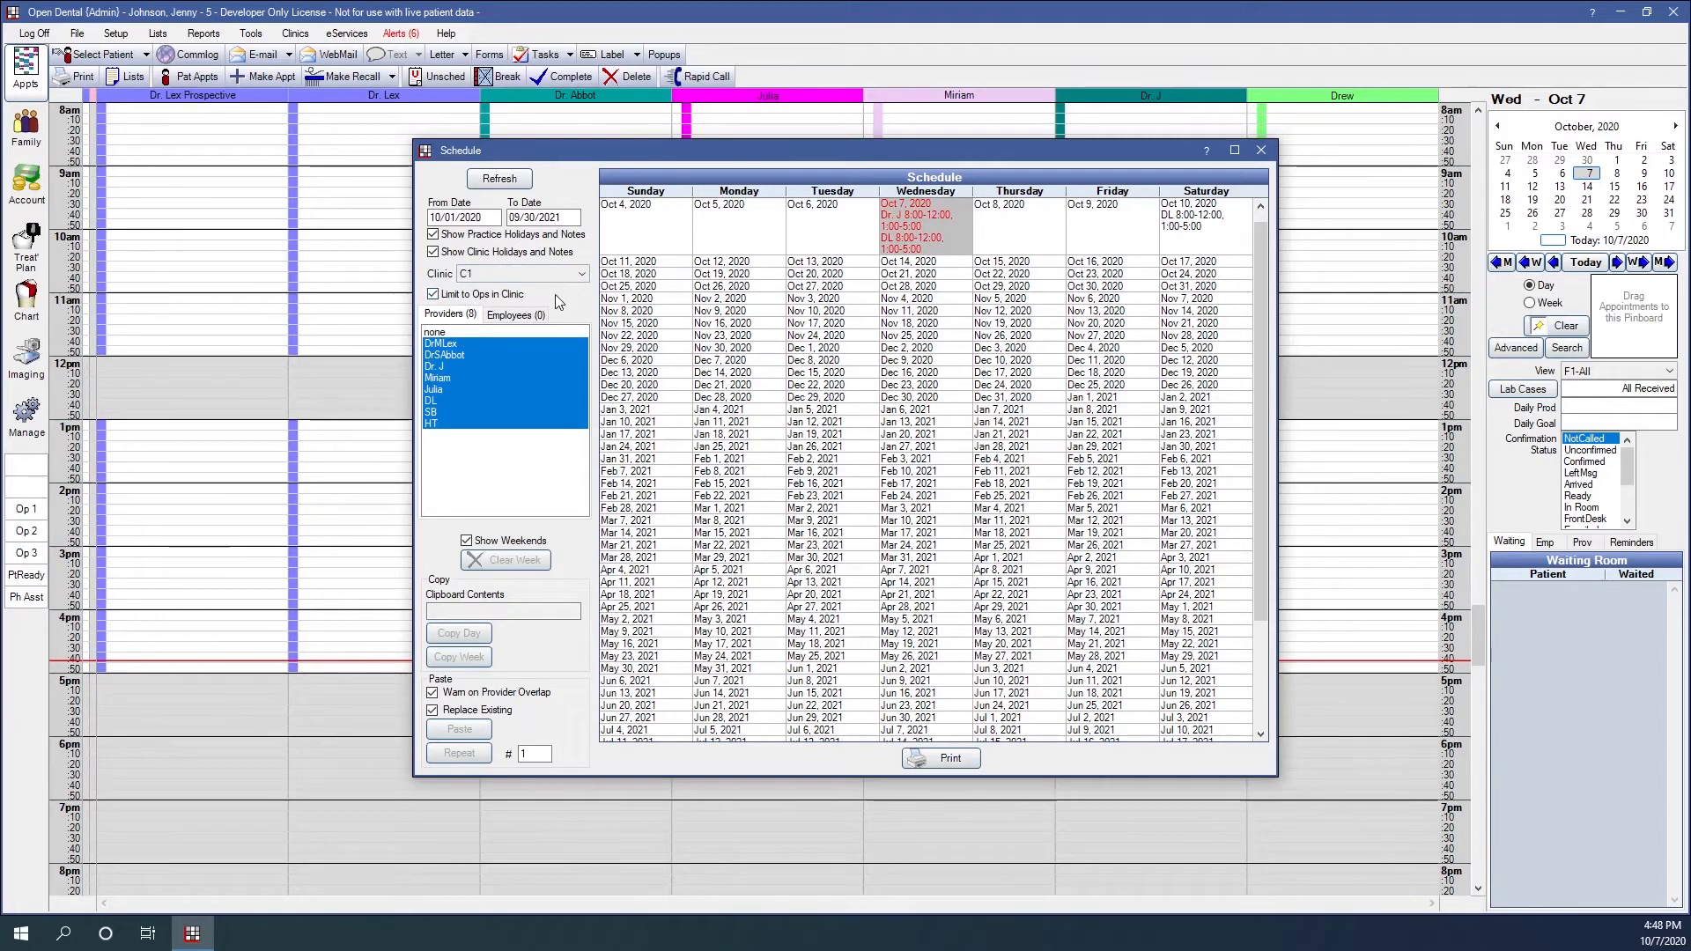
click(433, 294)
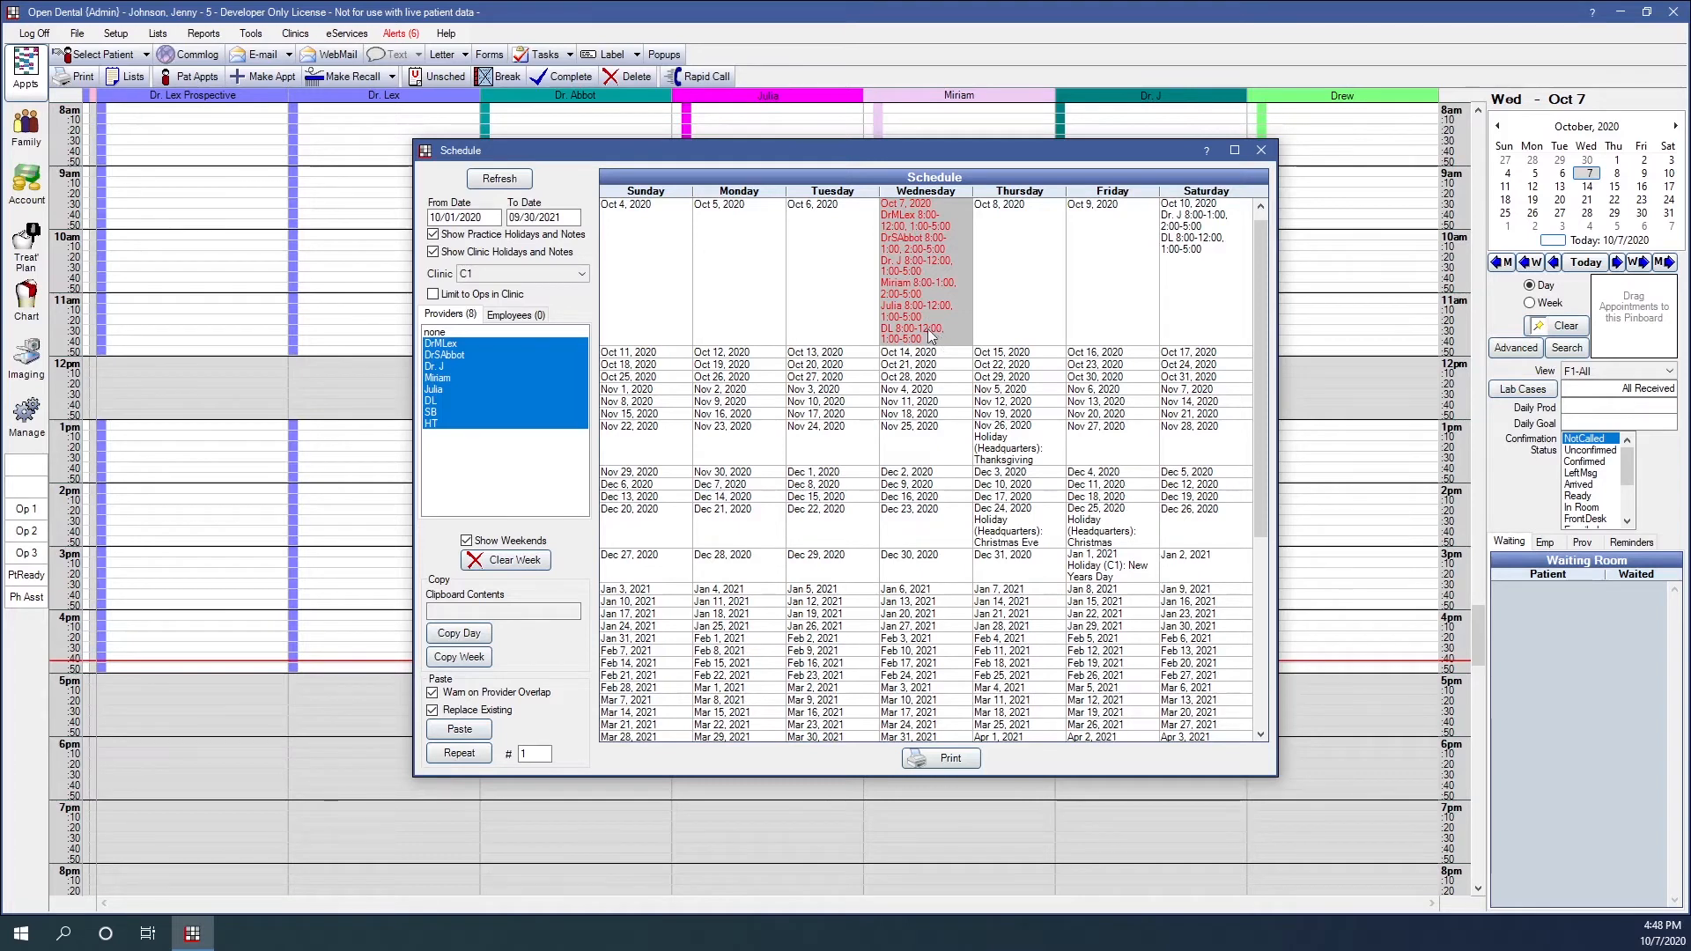
Filter the C1 schedule to the first, second, fourth and fifth listed providers.
shift+click(438, 354)
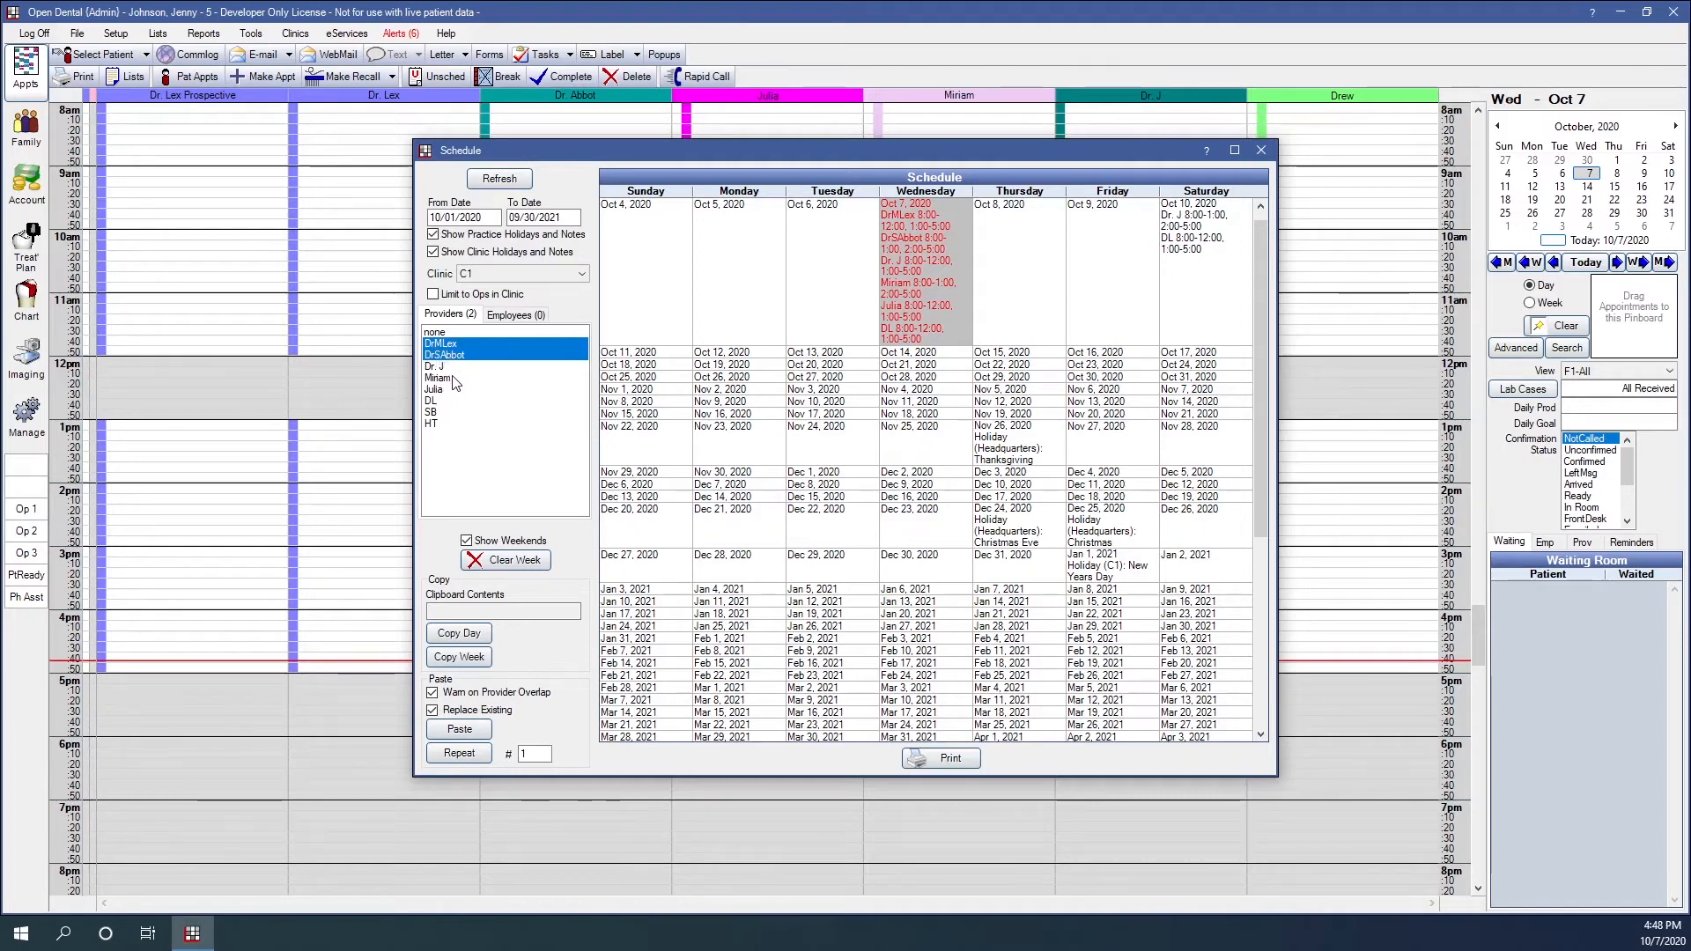
ctrl+click(448, 377)
ctrl+click(433, 389)
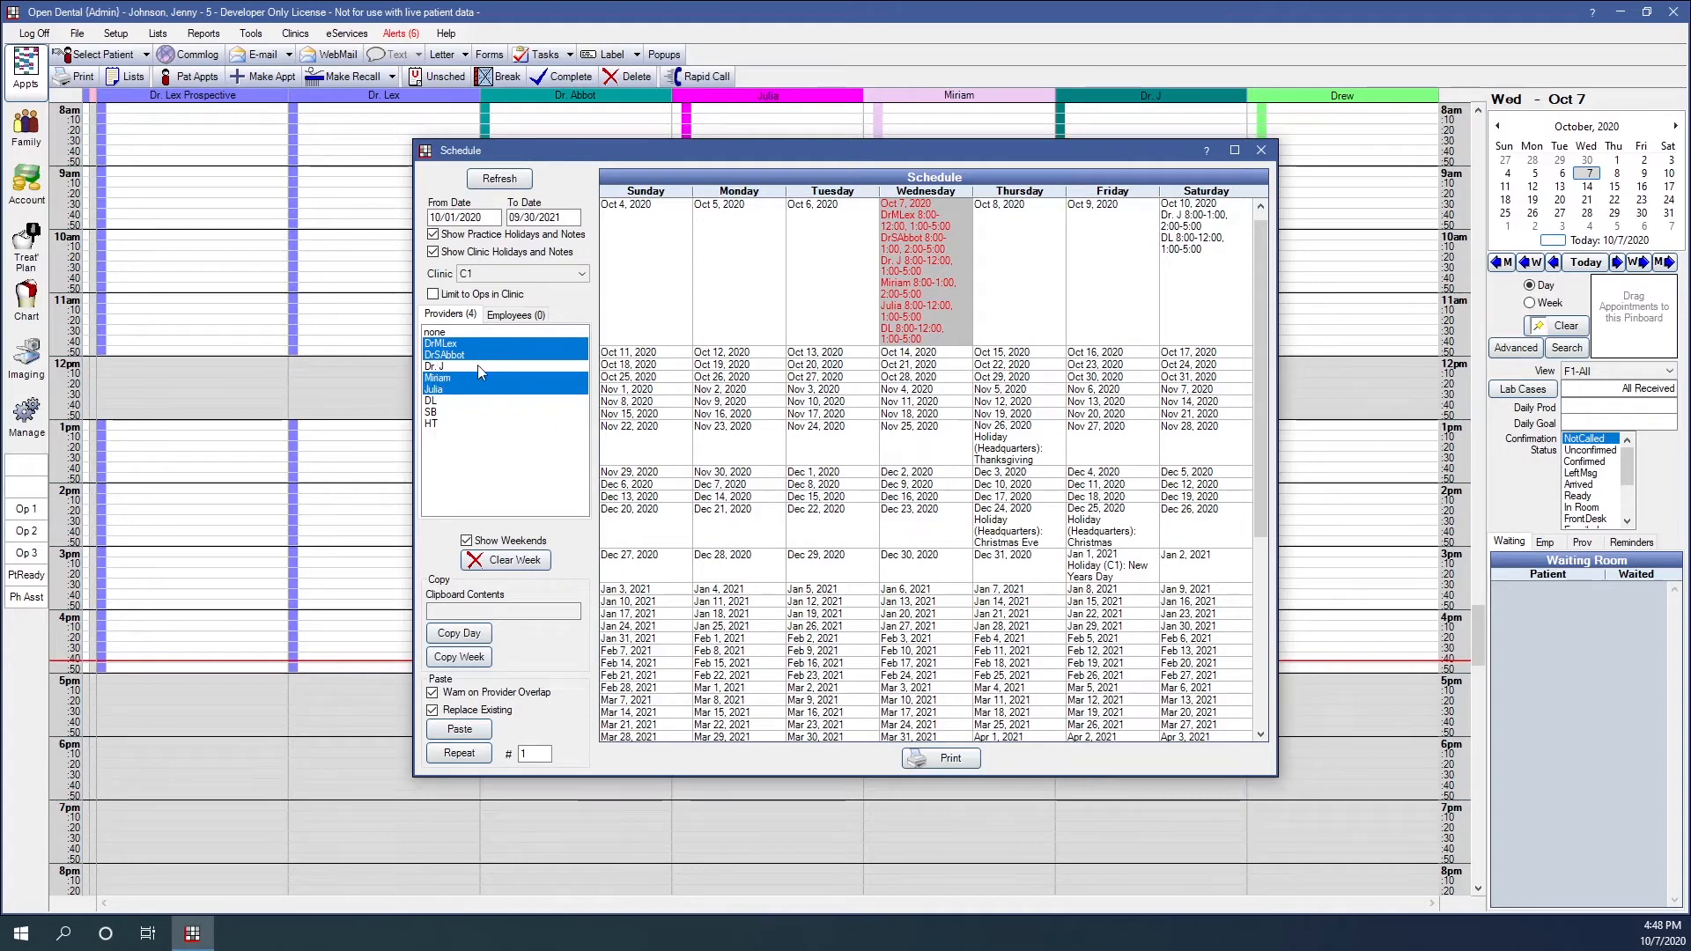
click(497, 179)
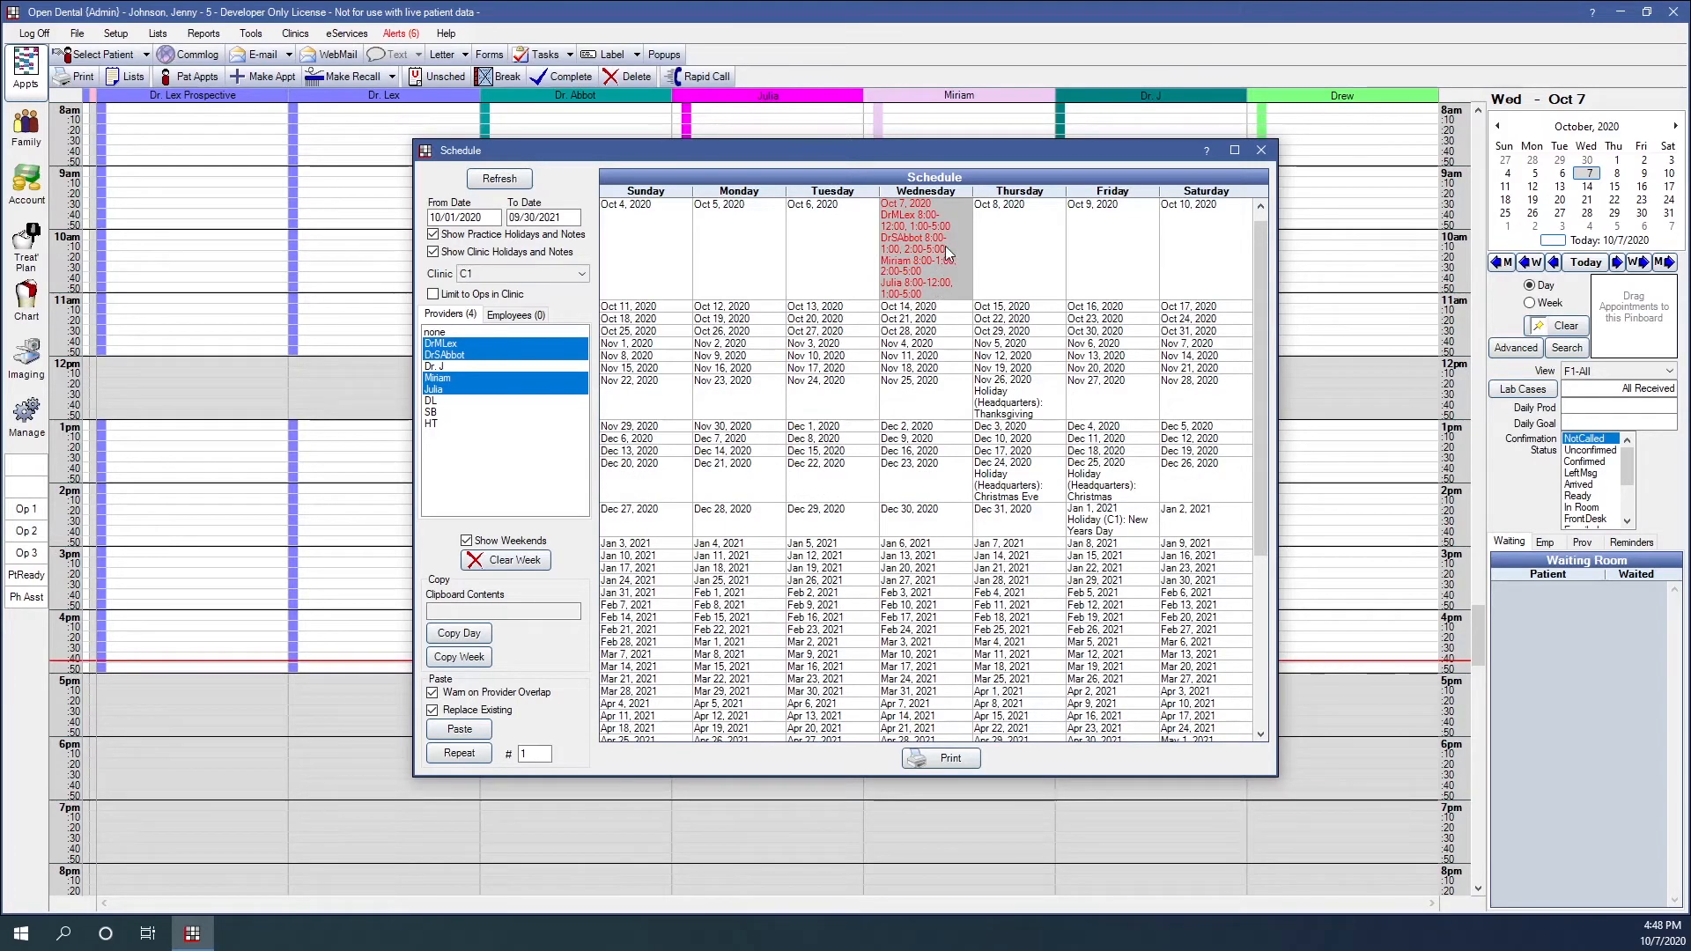
Copy the October 7 day schedule for the four selected providers and paste it onto October 8, replacing their existing schedules.
click(443, 634)
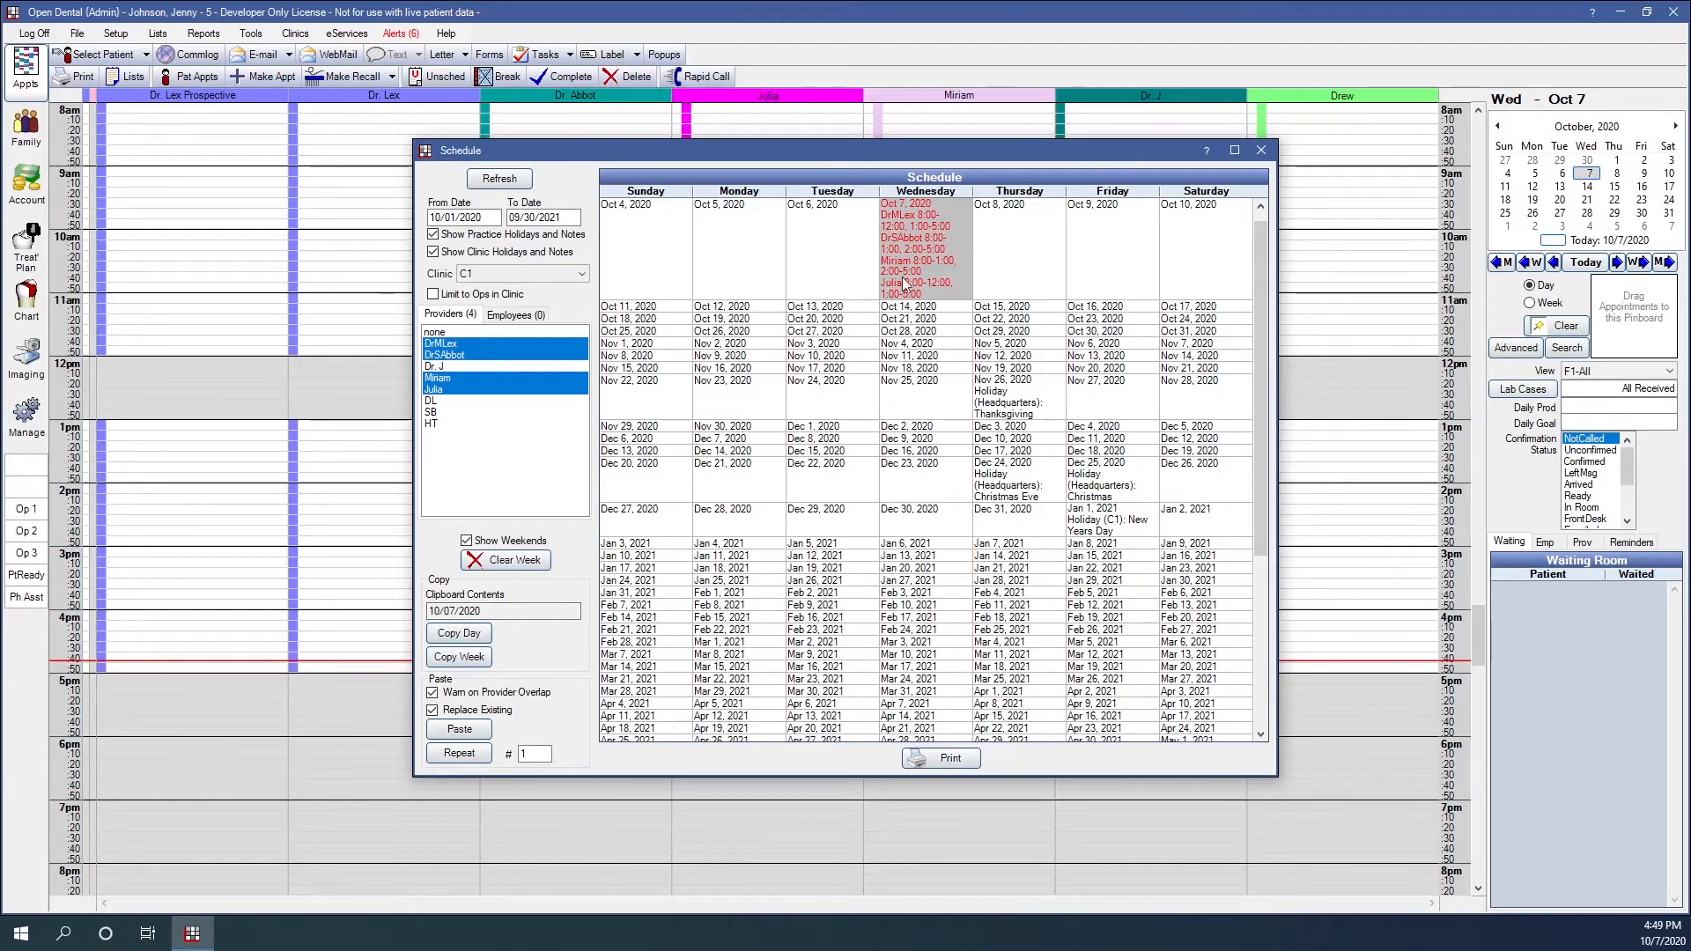
click(1022, 246)
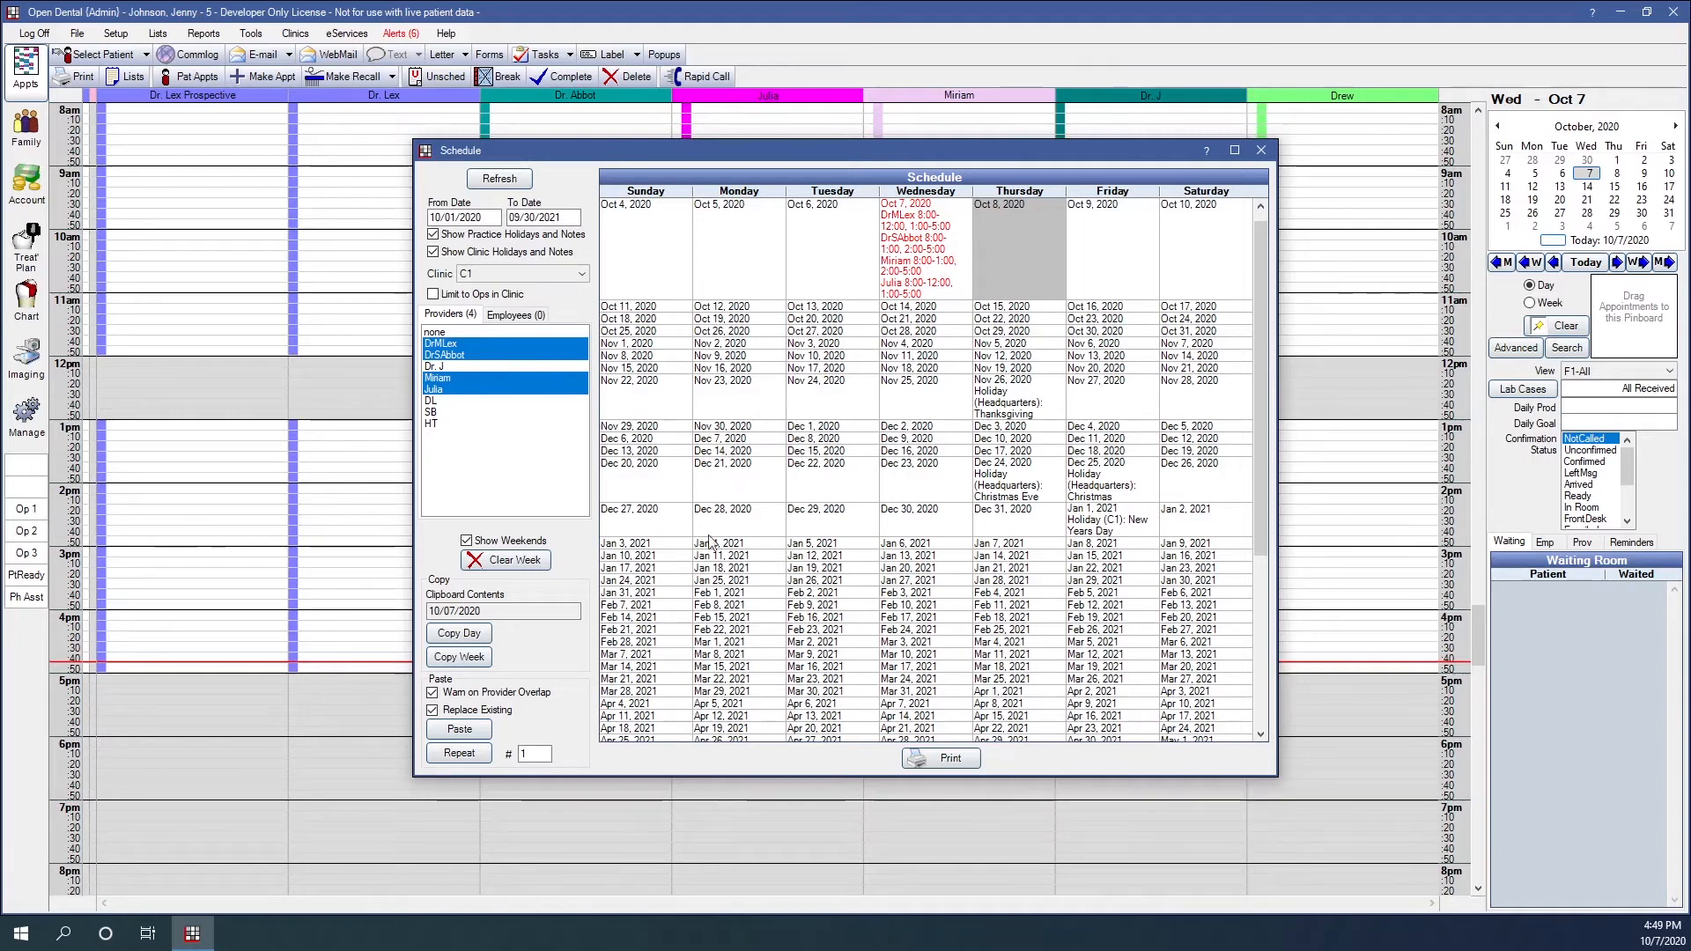
click(472, 735)
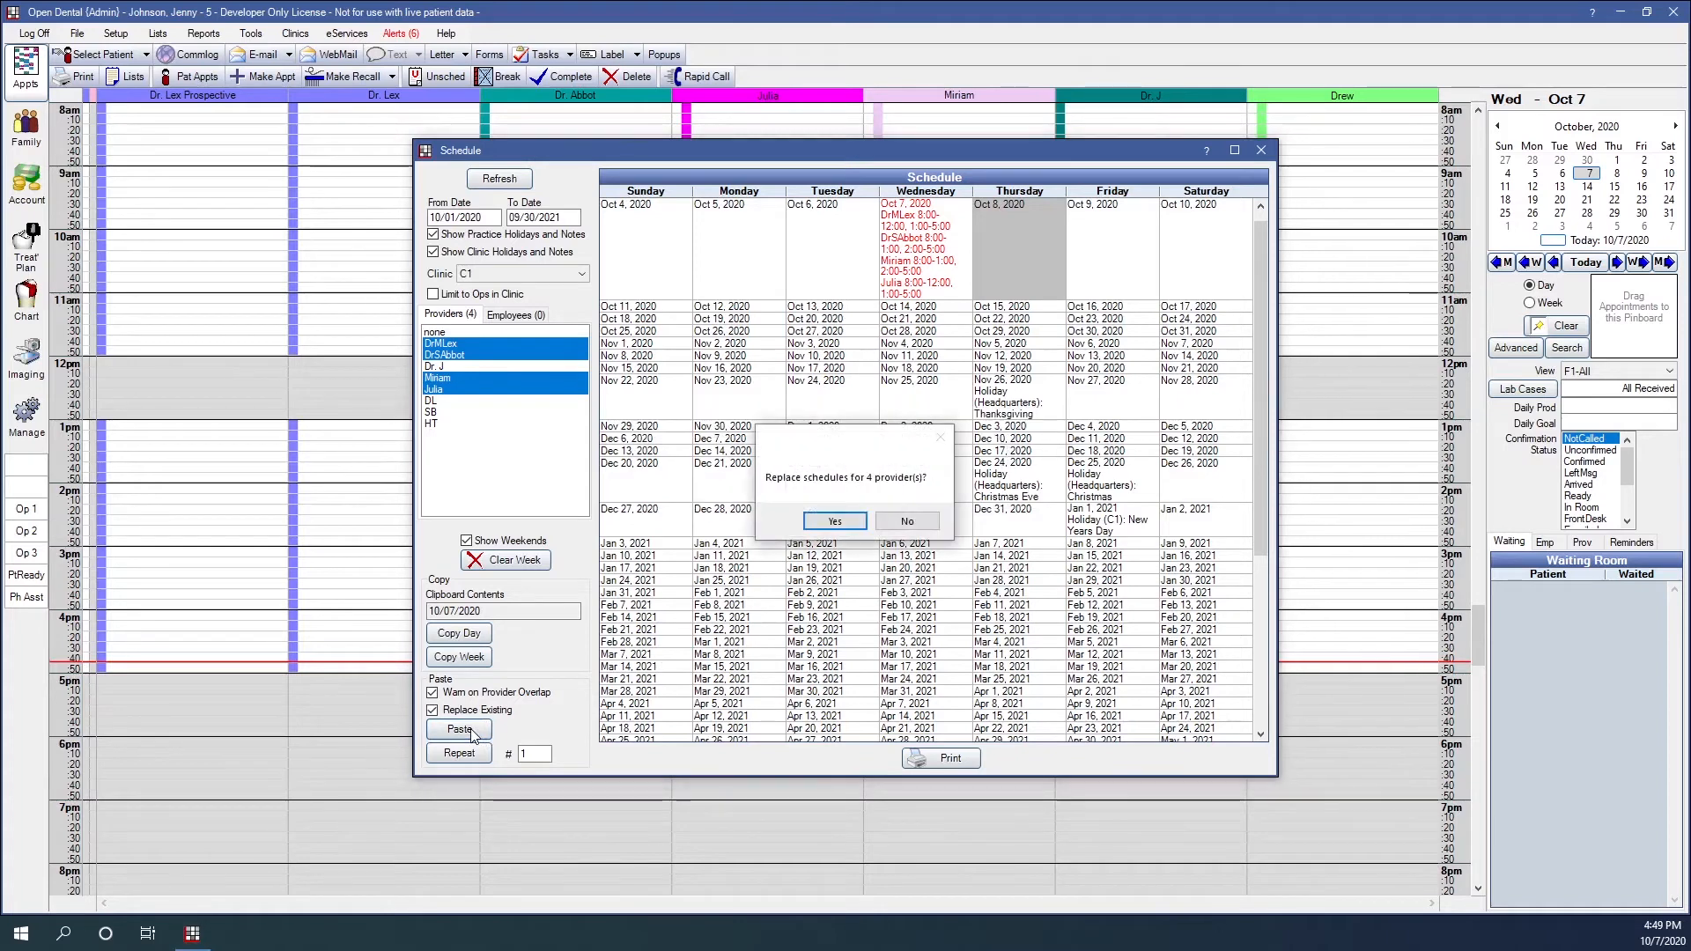
click(855, 519)
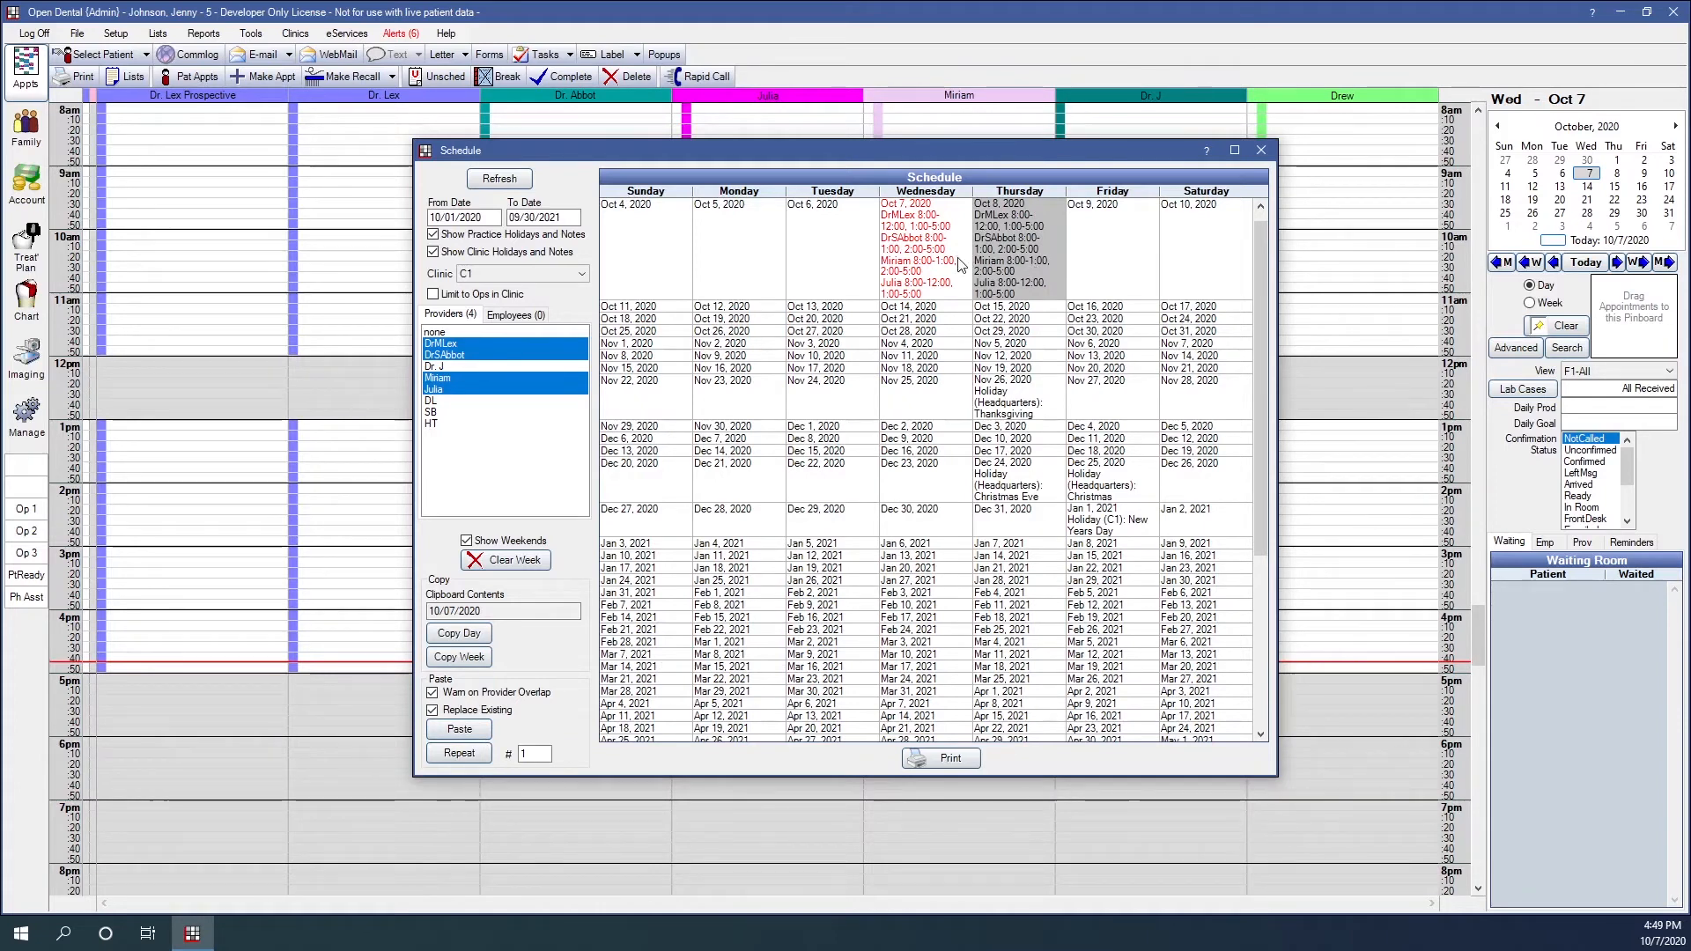
Paste the copied October 7 day schedule onto October 9, replacing the selected providers' existing schedules.
click(460, 730)
click(459, 730)
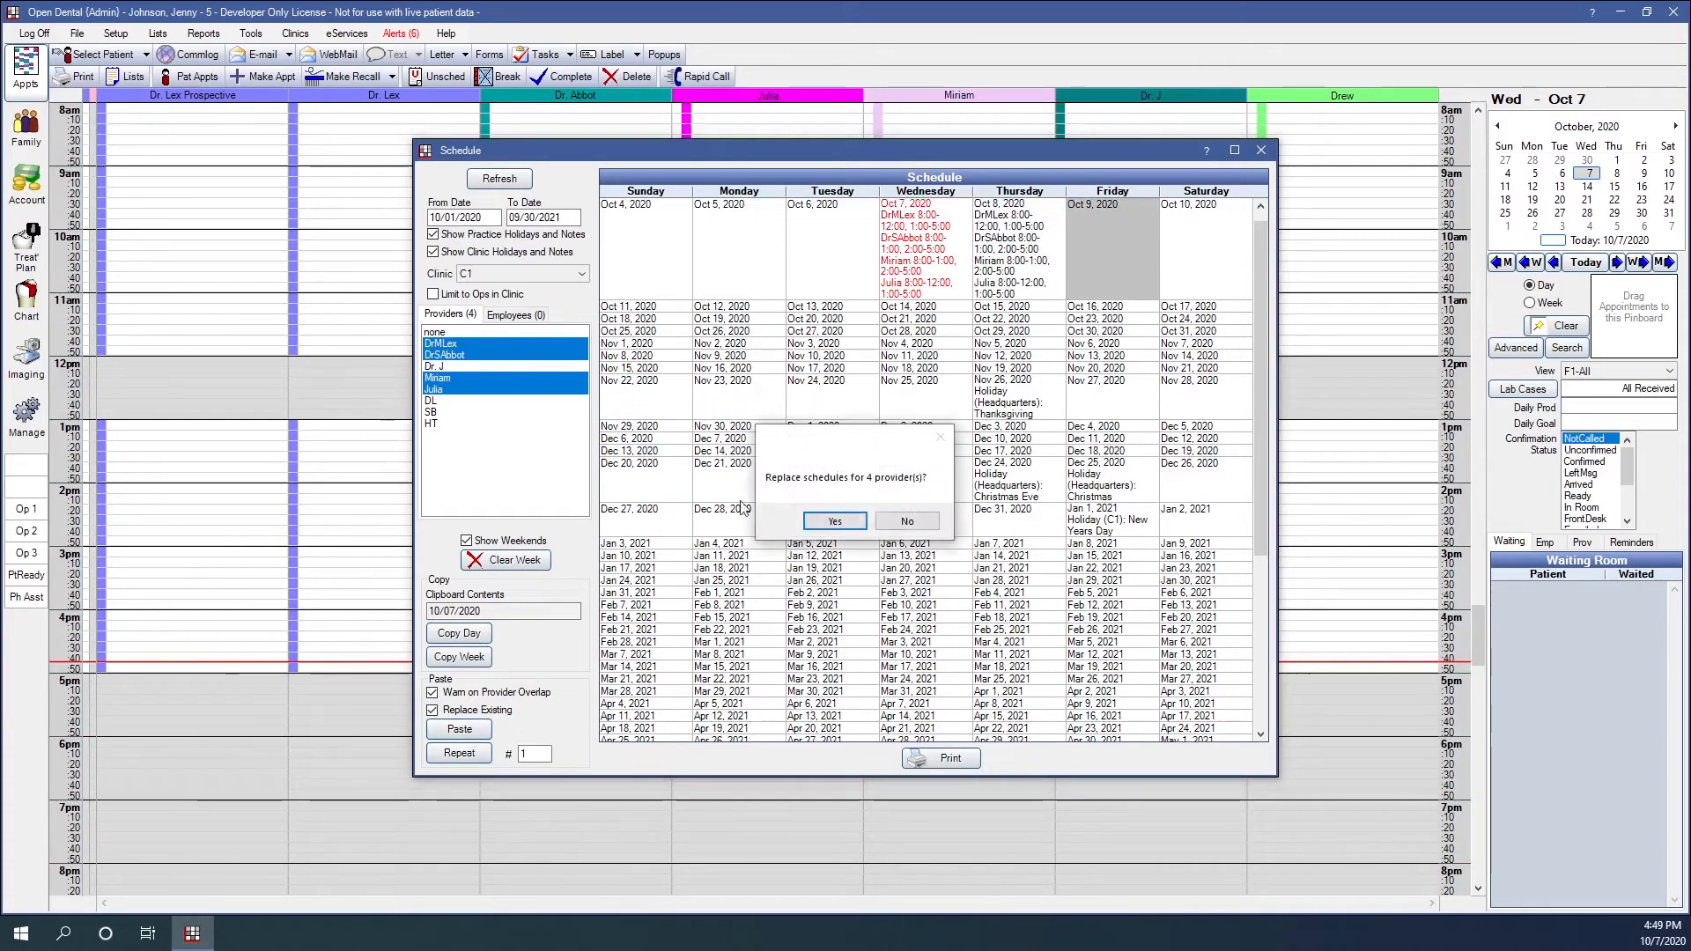
click(835, 522)
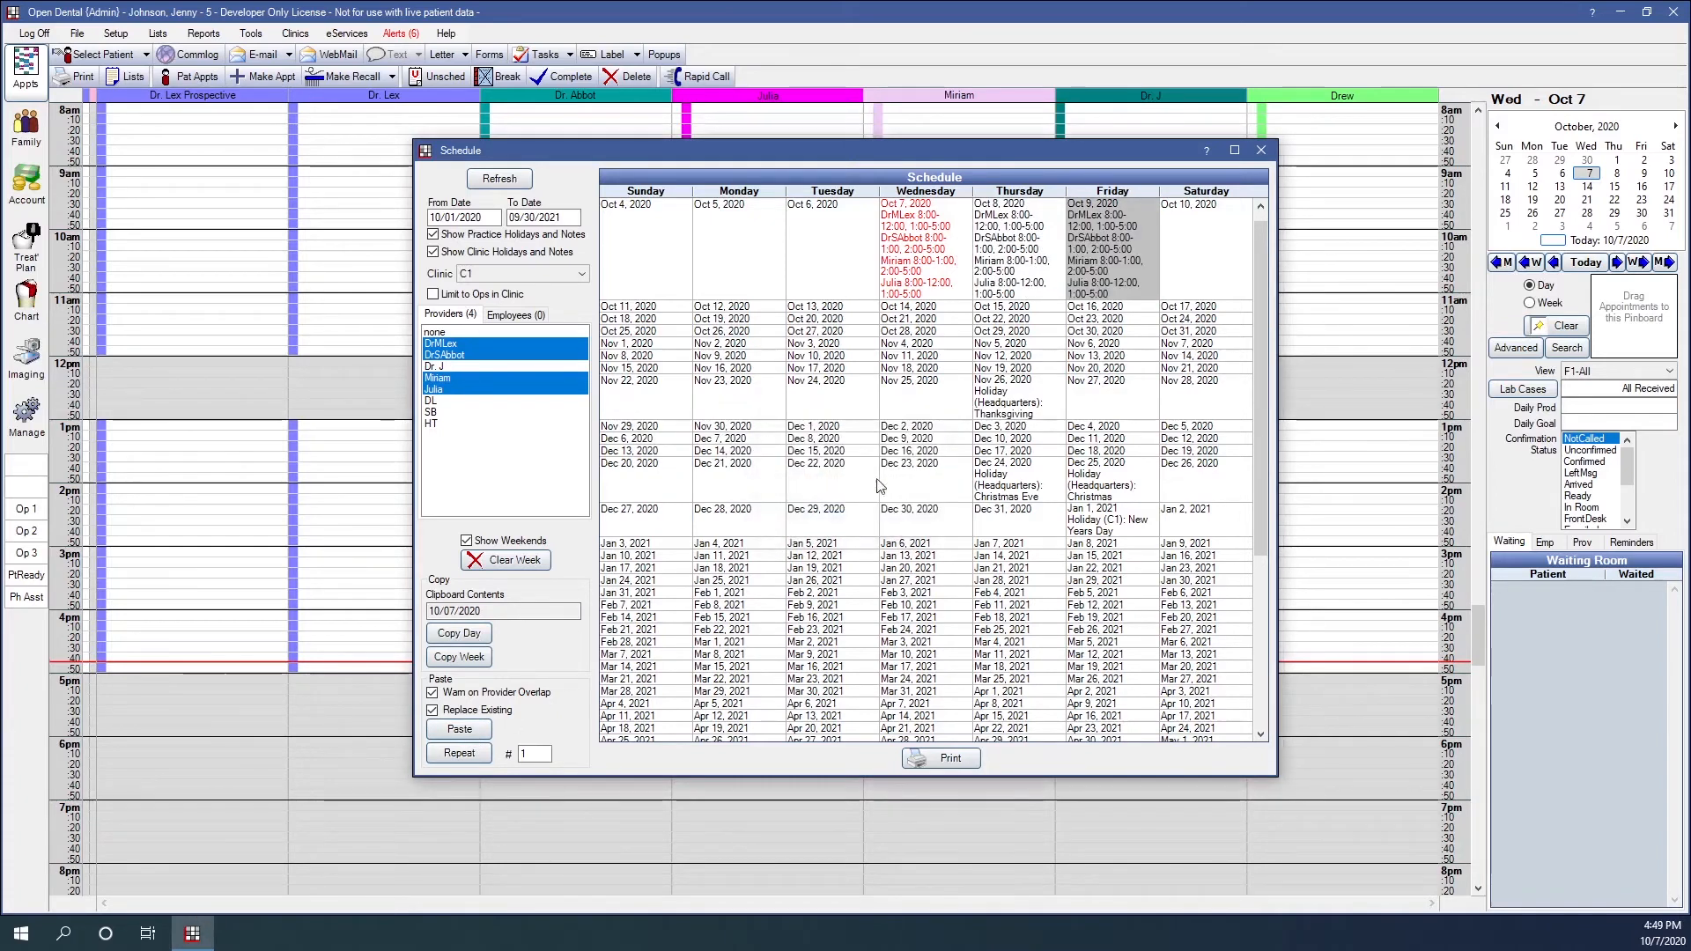
Repeat the copied day schedule 5 times starting on October 12, replacing the selected providers' existing schedules.
click(714, 308)
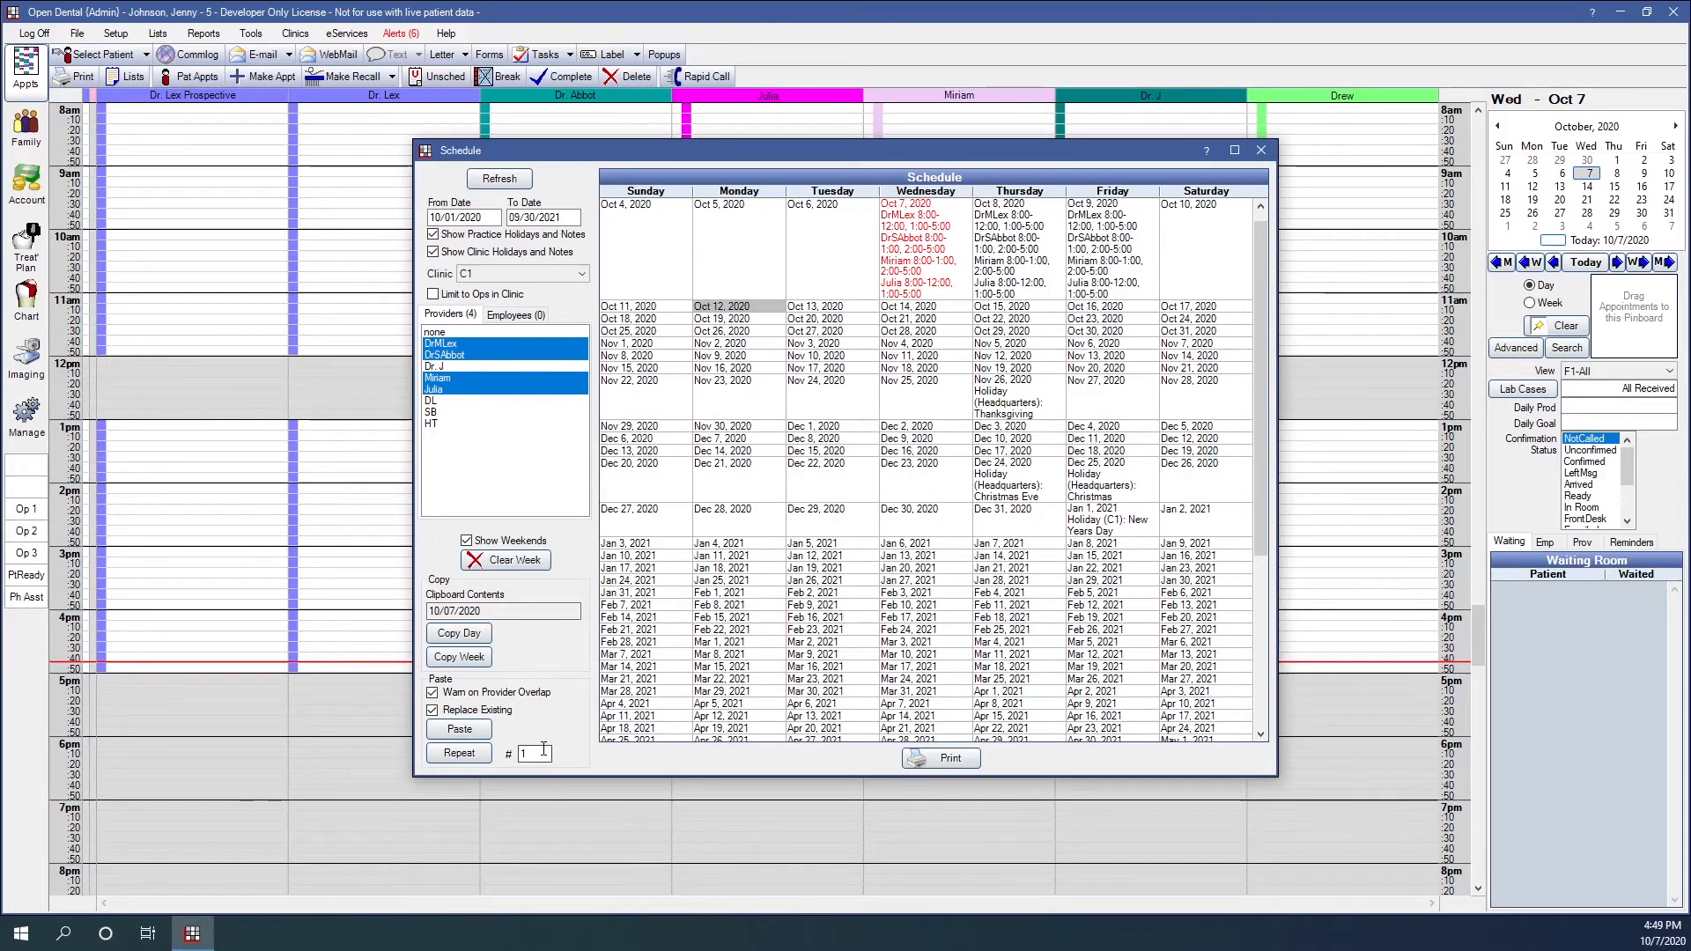
drag(548, 753, 468, 743)
click(457, 754)
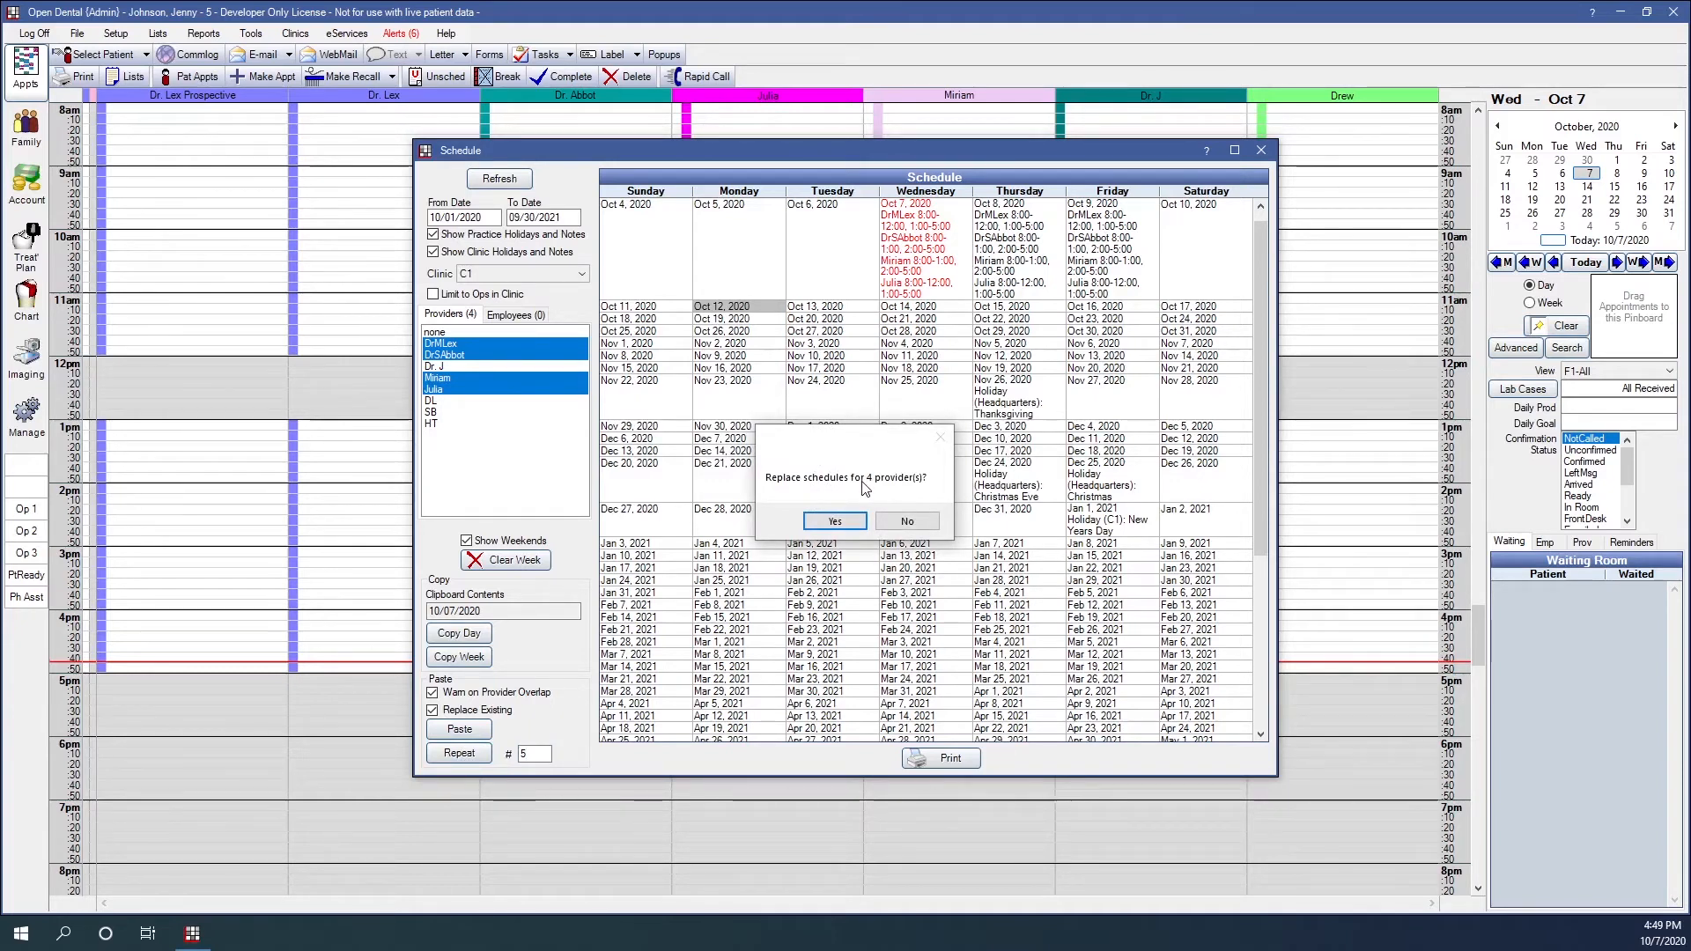
click(835, 523)
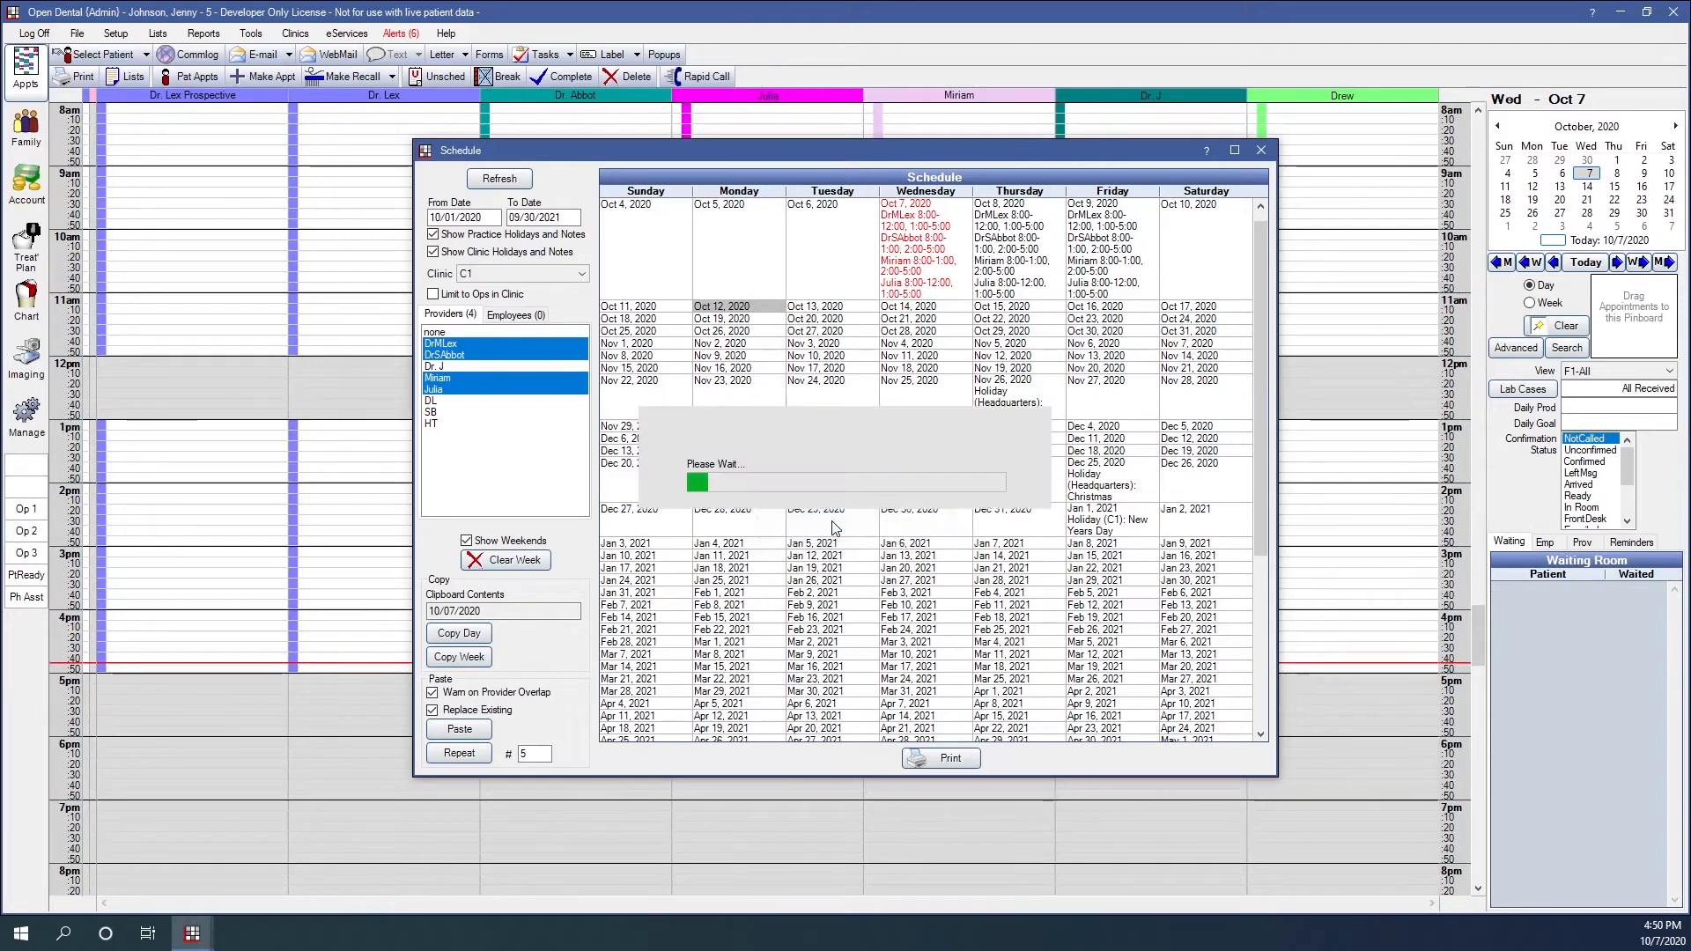
scroll(780, 259, up, 1)
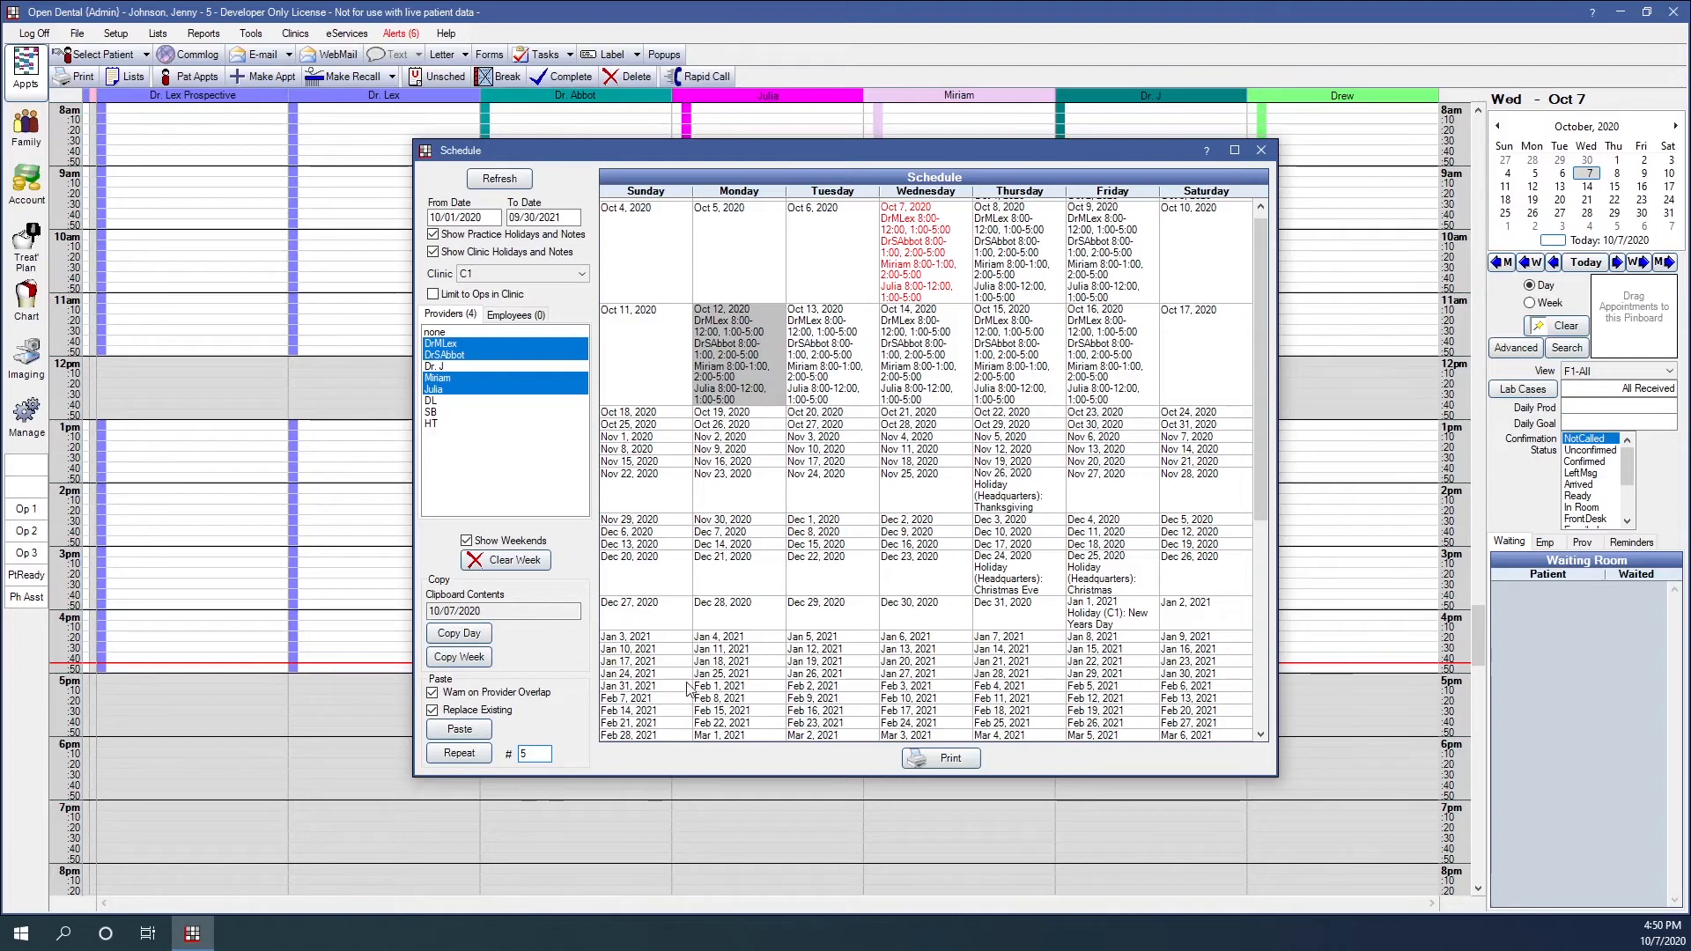
Filter the C1 schedule to the third listed provider and provider DL.
click(443, 368)
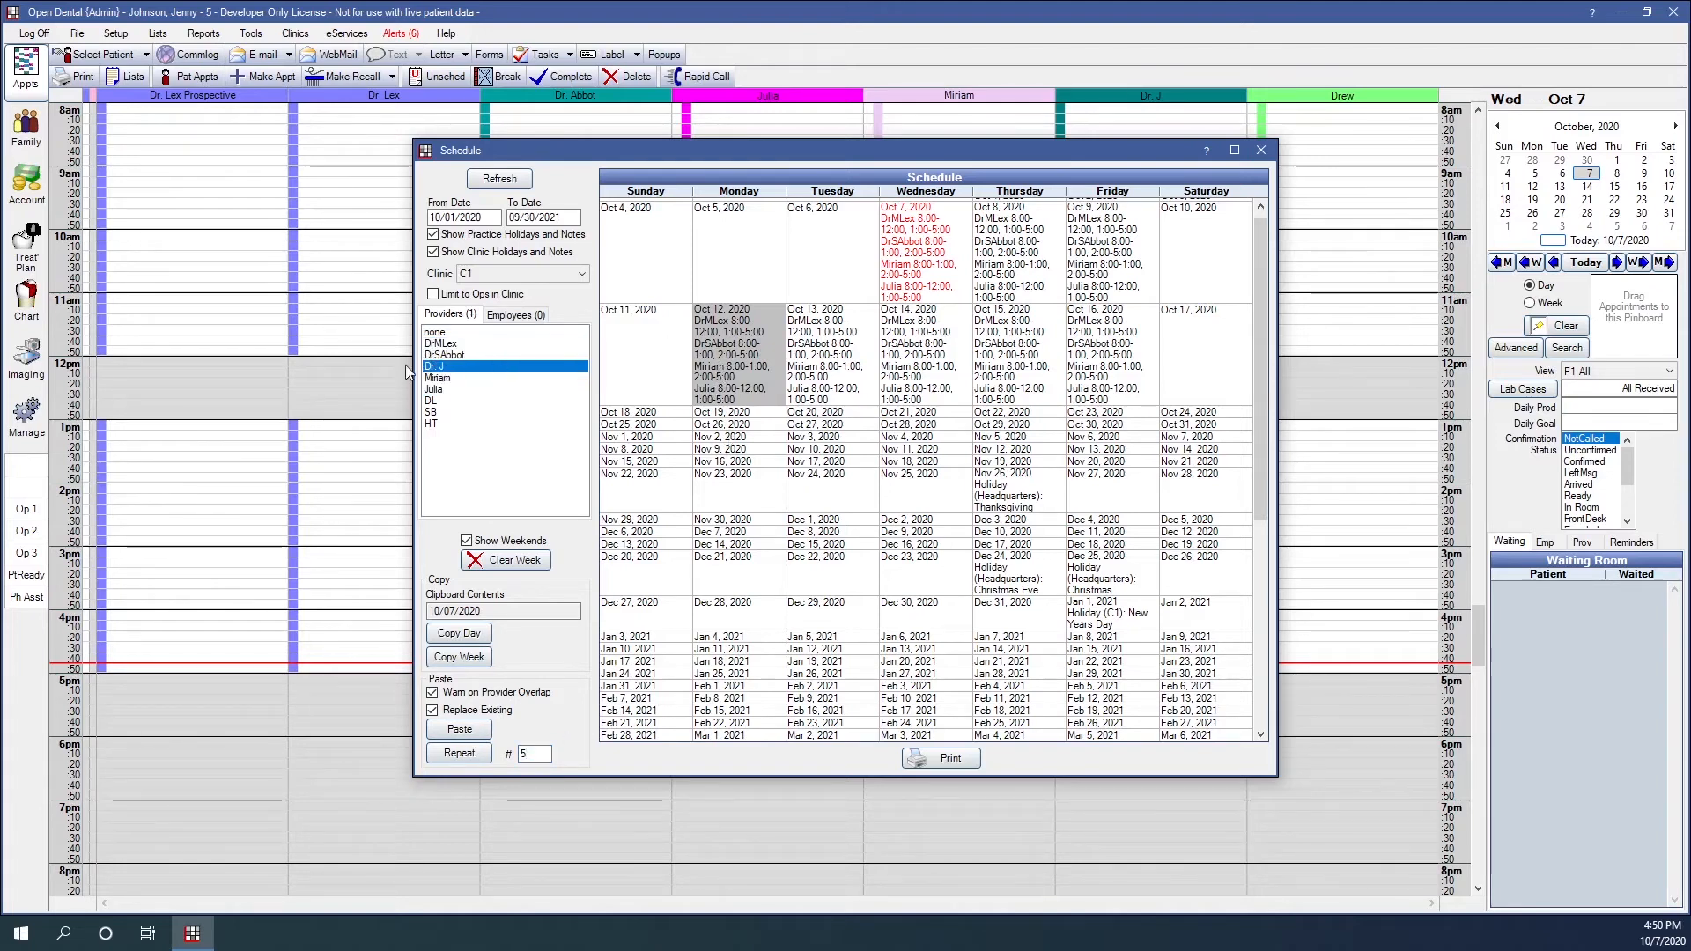
ctrl+click(440, 400)
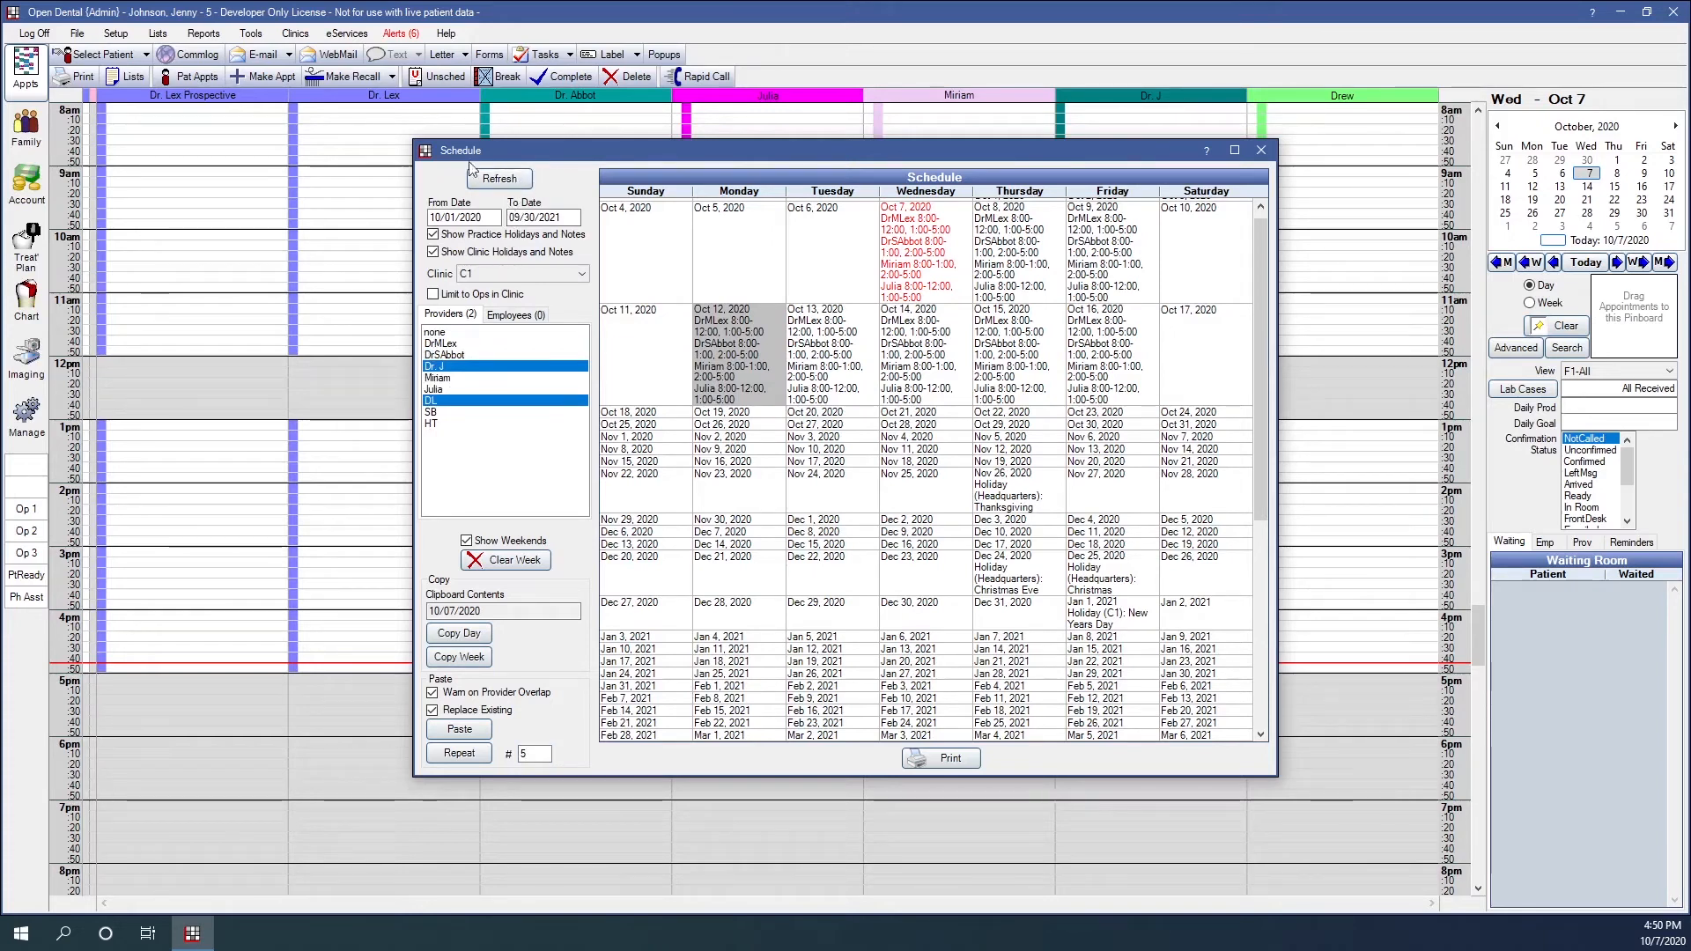
click(510, 187)
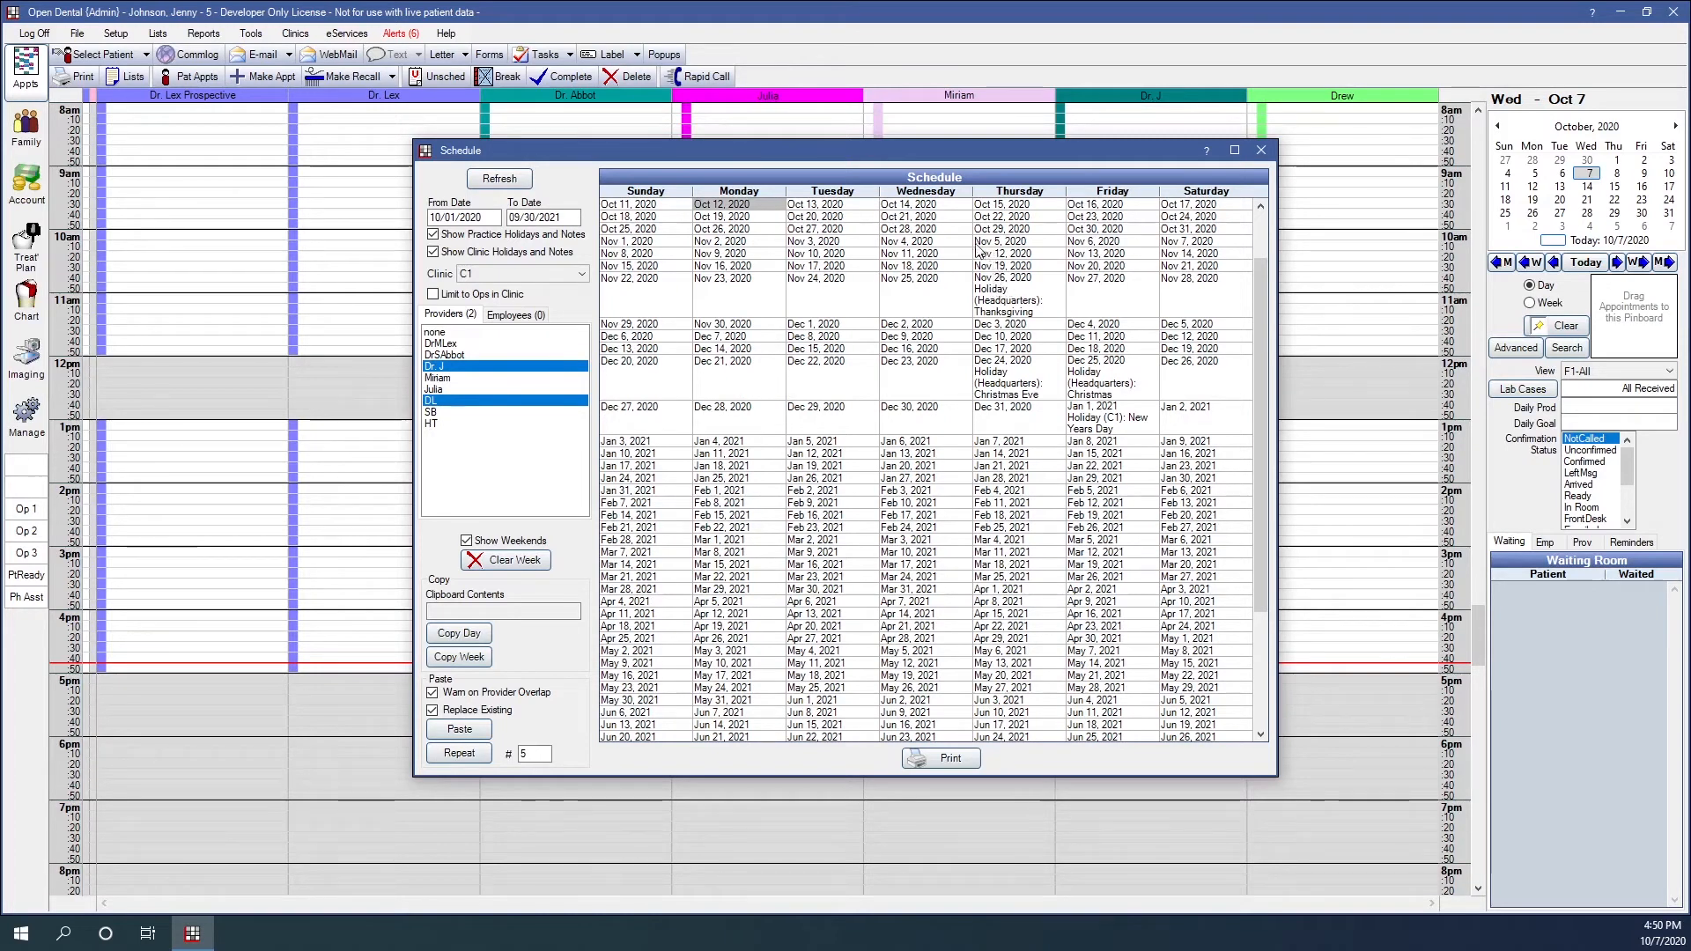
scroll(969, 247, up, 1)
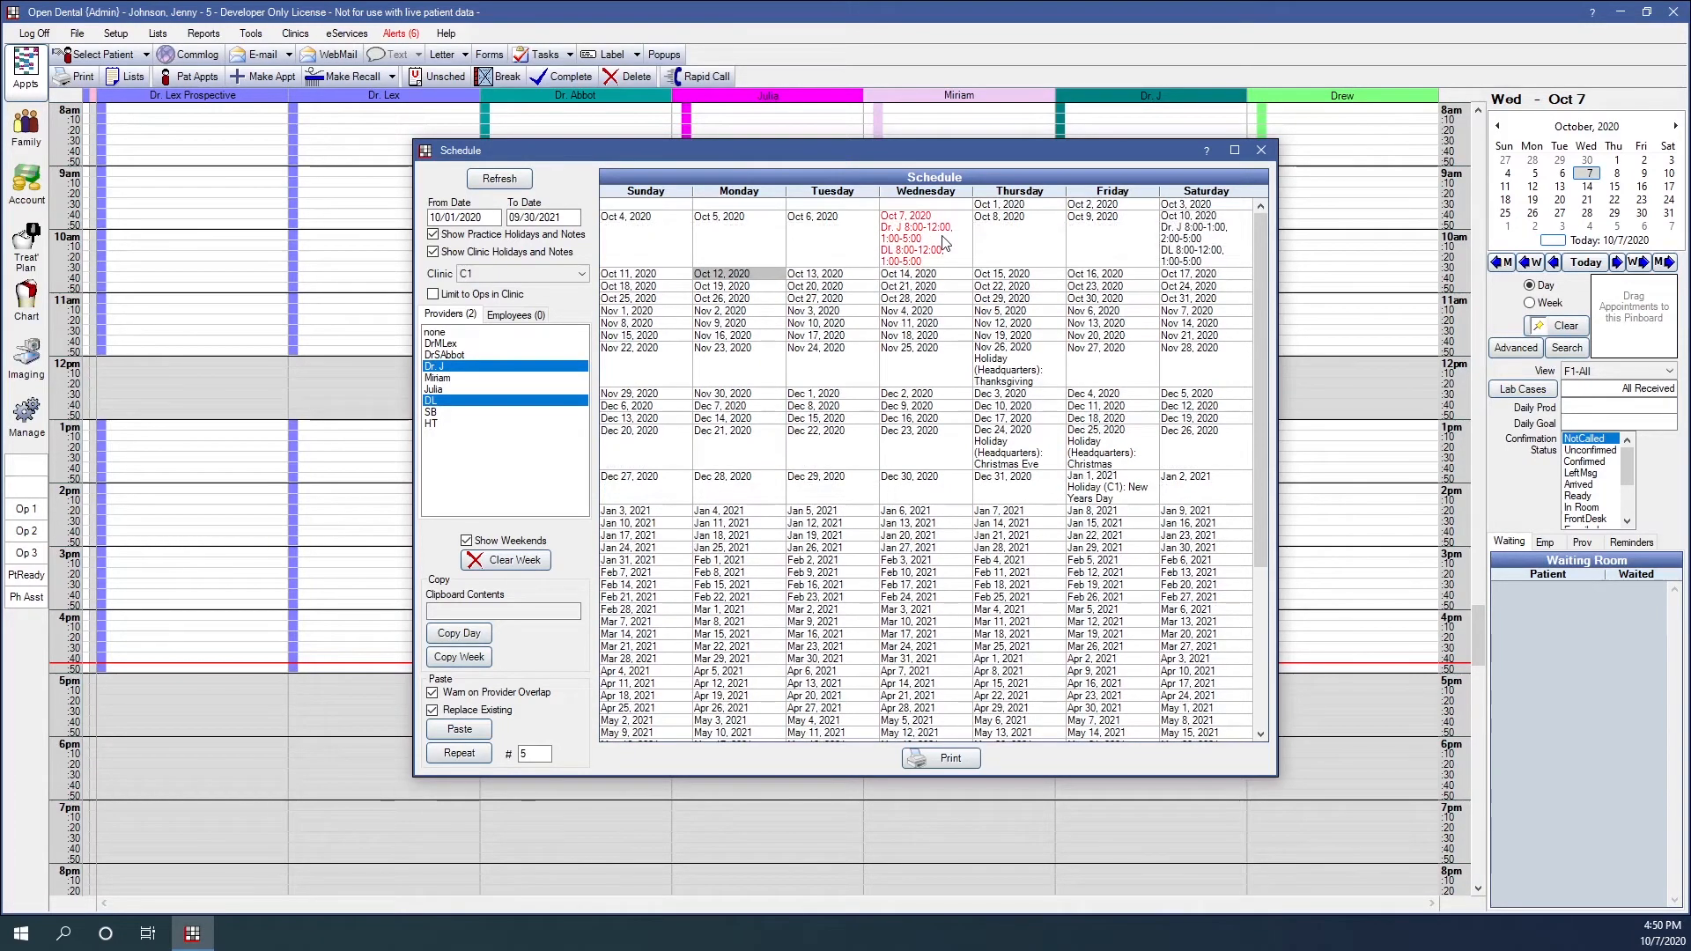
Copy the October 7 day schedule for the two selected providers and paste it onto October 8, replacing their existing schedules.
click(926, 233)
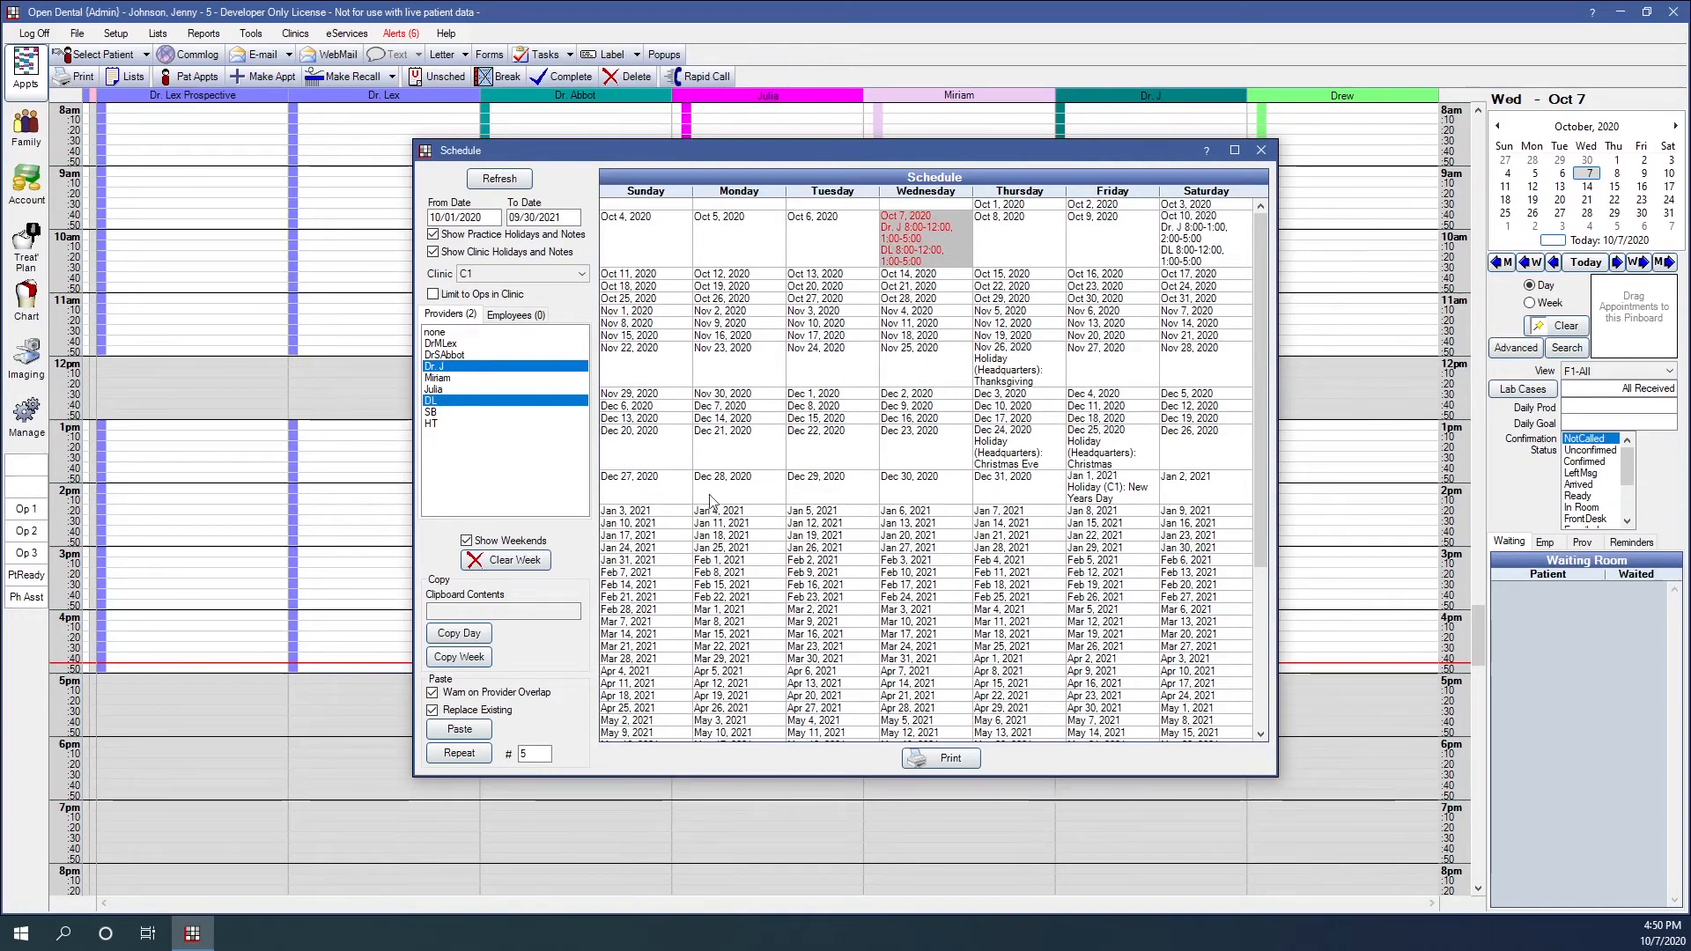
click(474, 634)
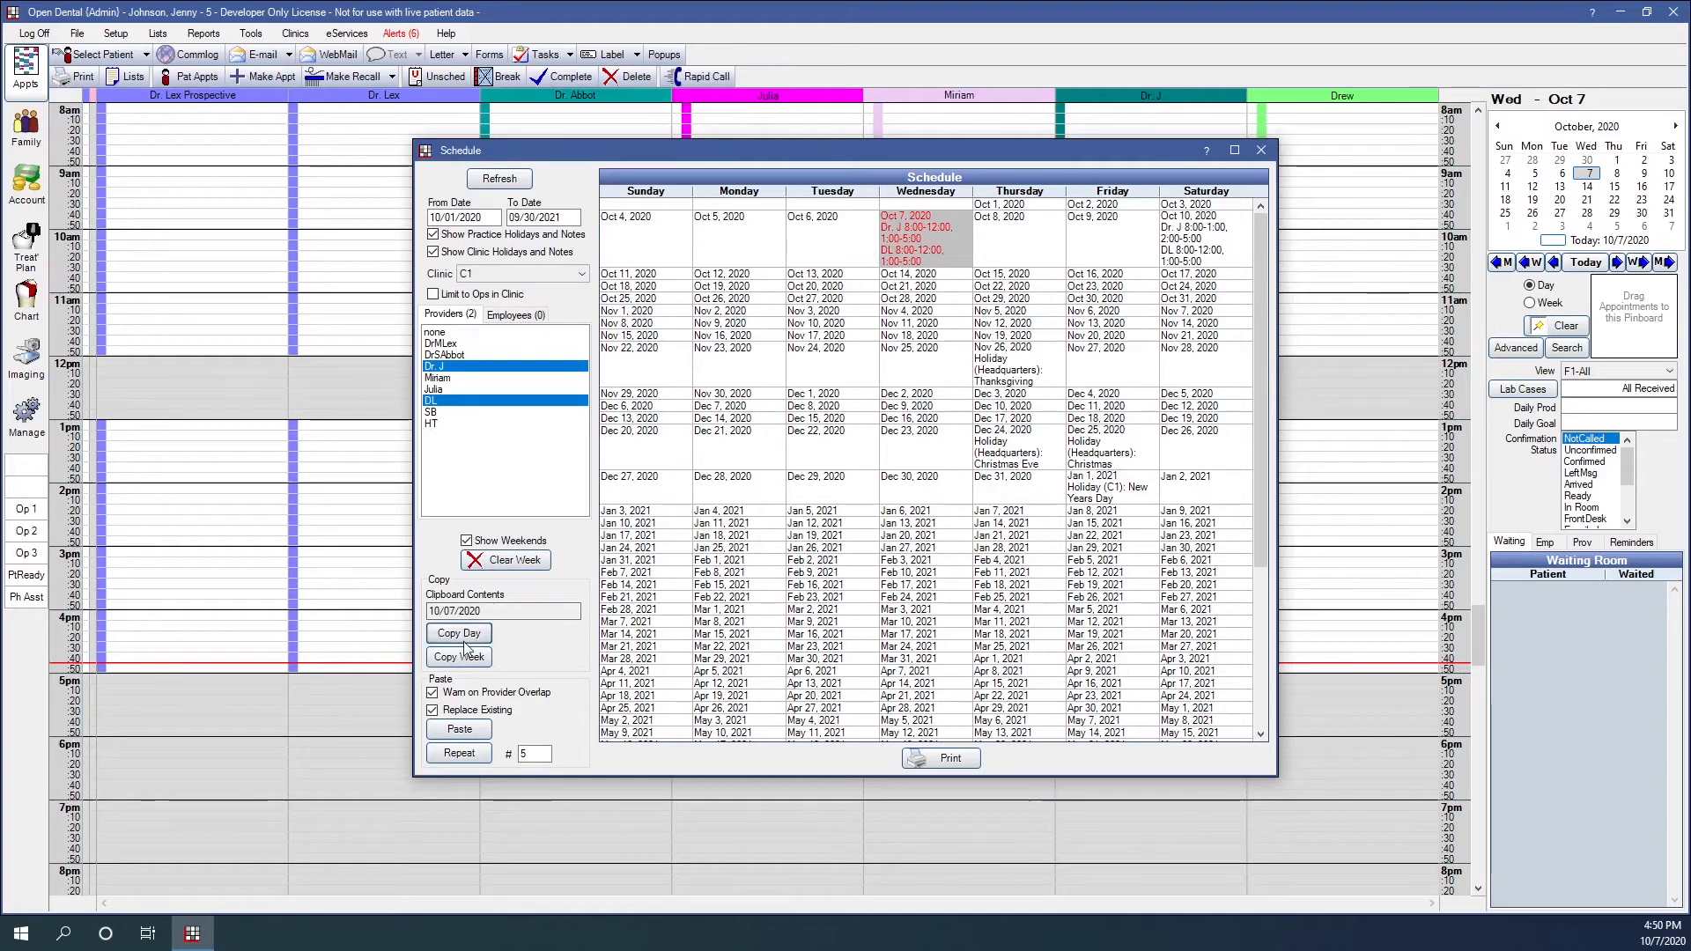
click(1025, 259)
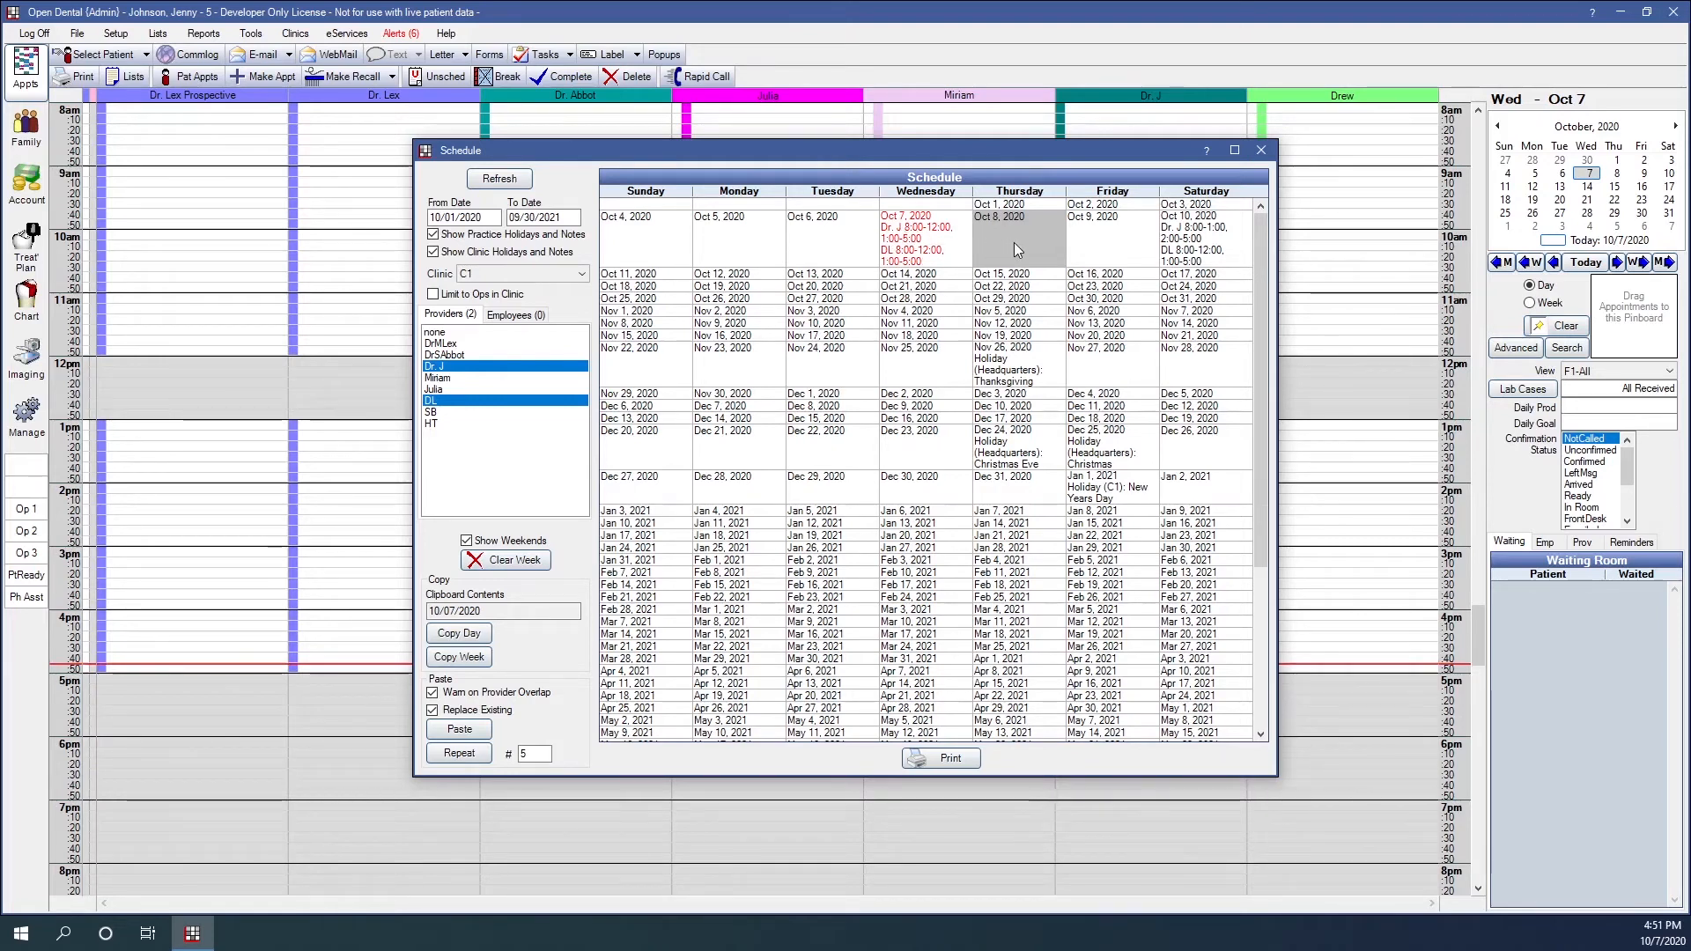
click(476, 735)
click(841, 522)
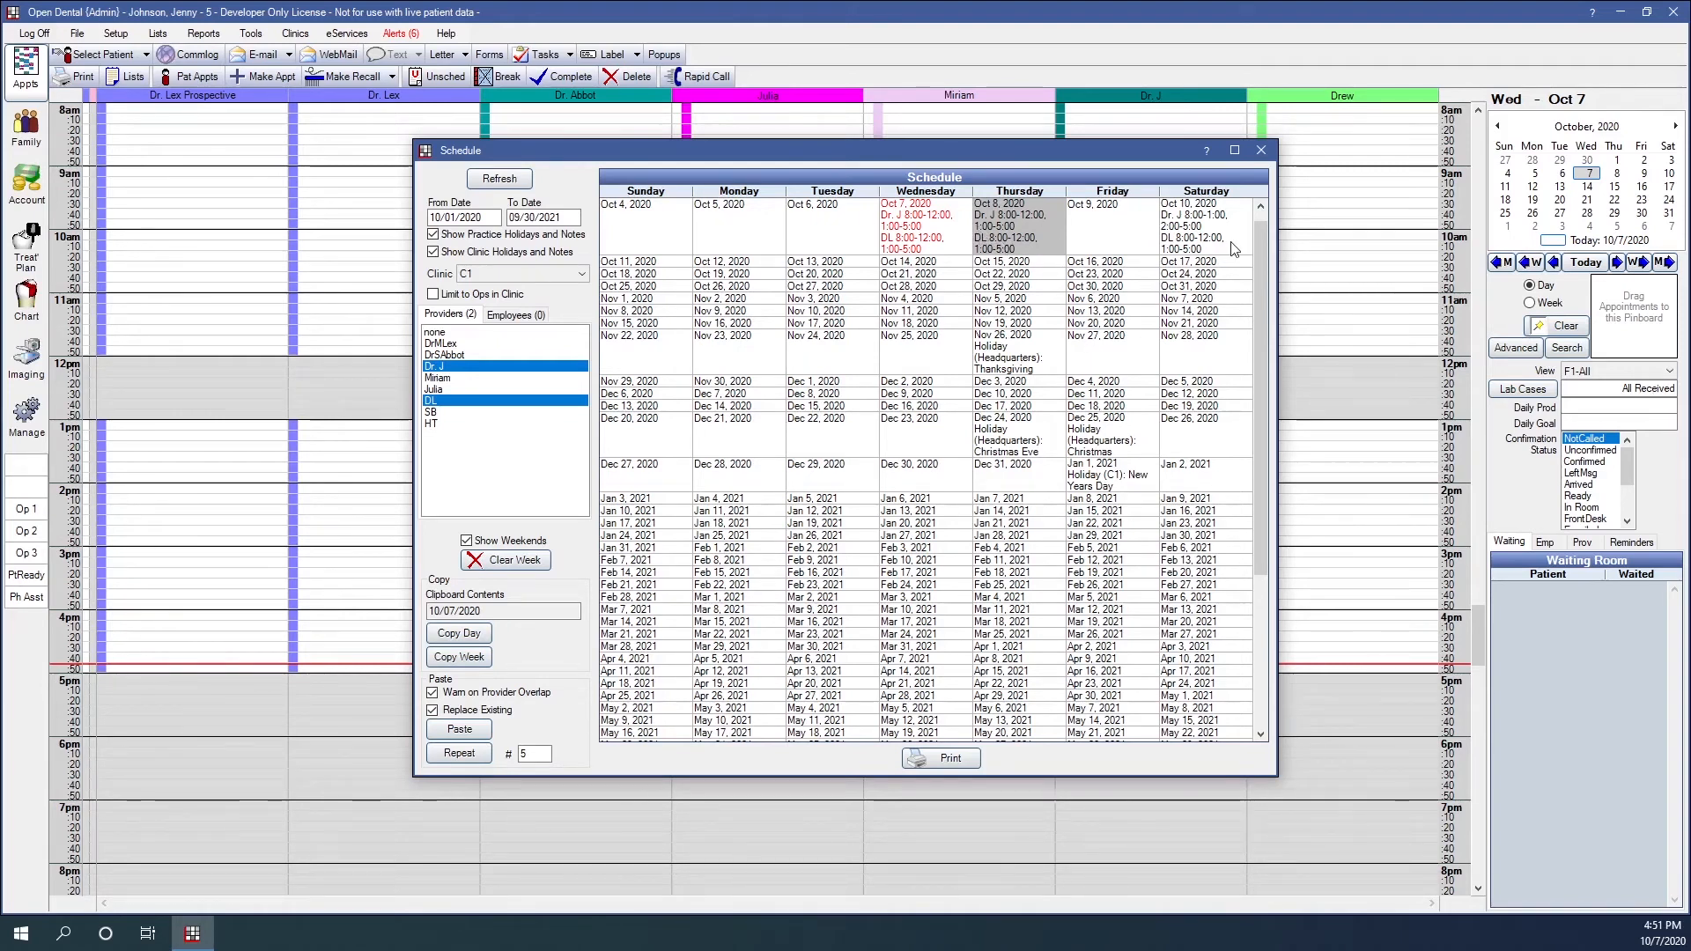
Delete provider DL's 1:00 PM to 5:00 PM time block from the C1 schedule on October 10.
click(1186, 230)
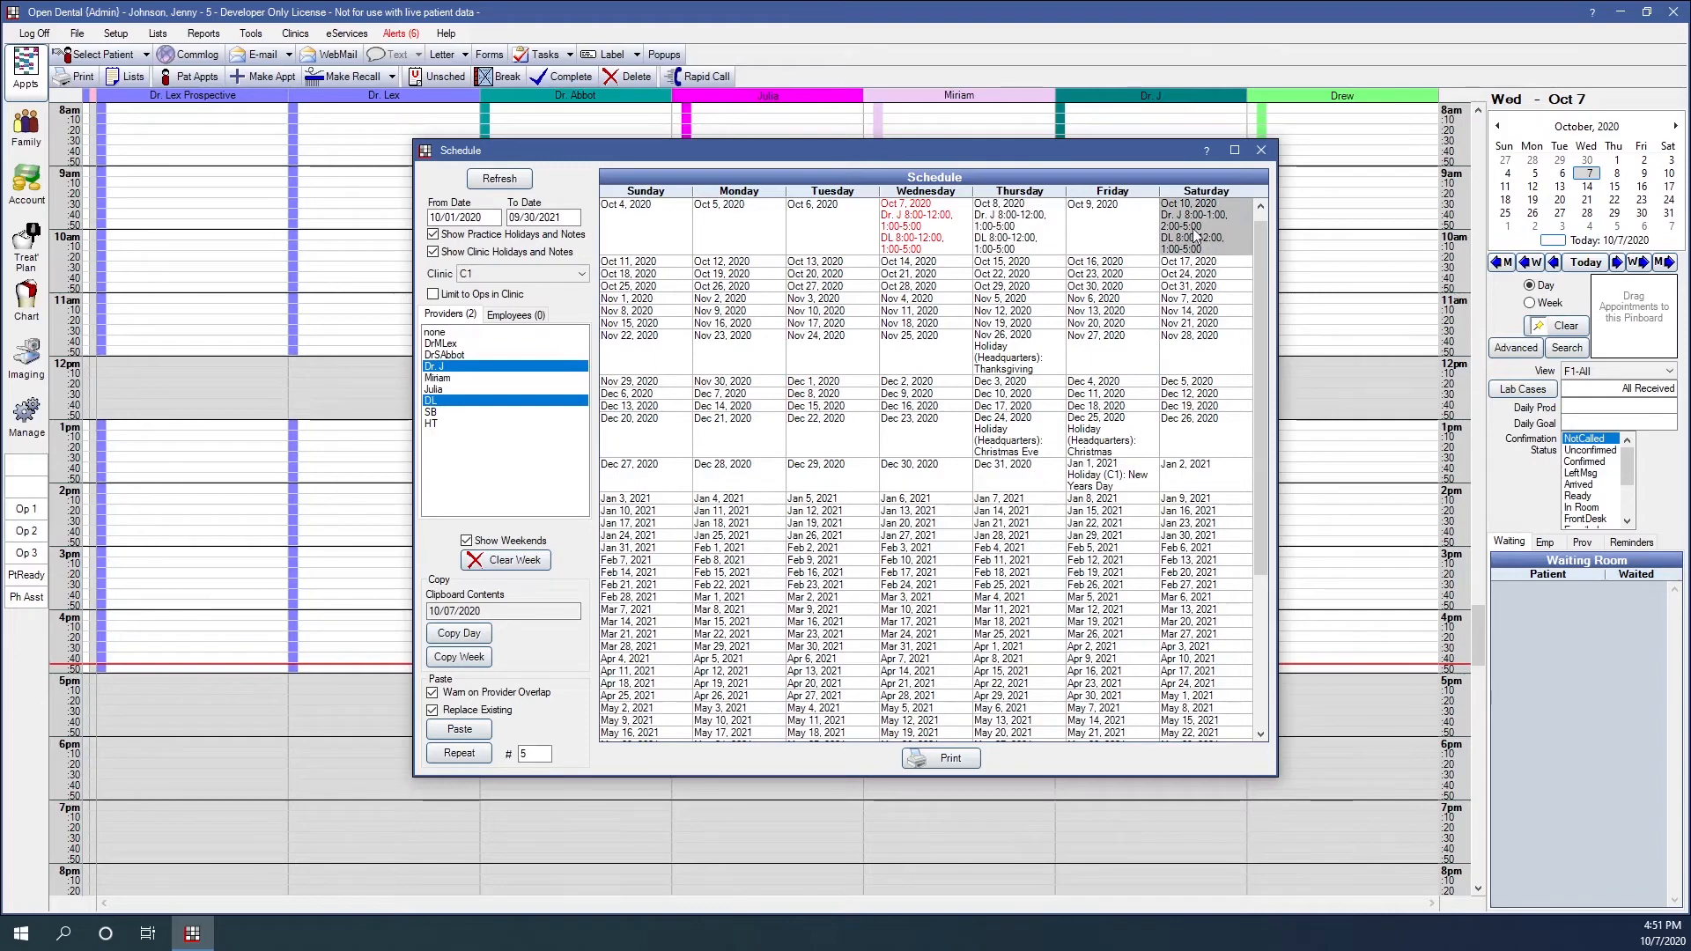
double_click(1195, 236)
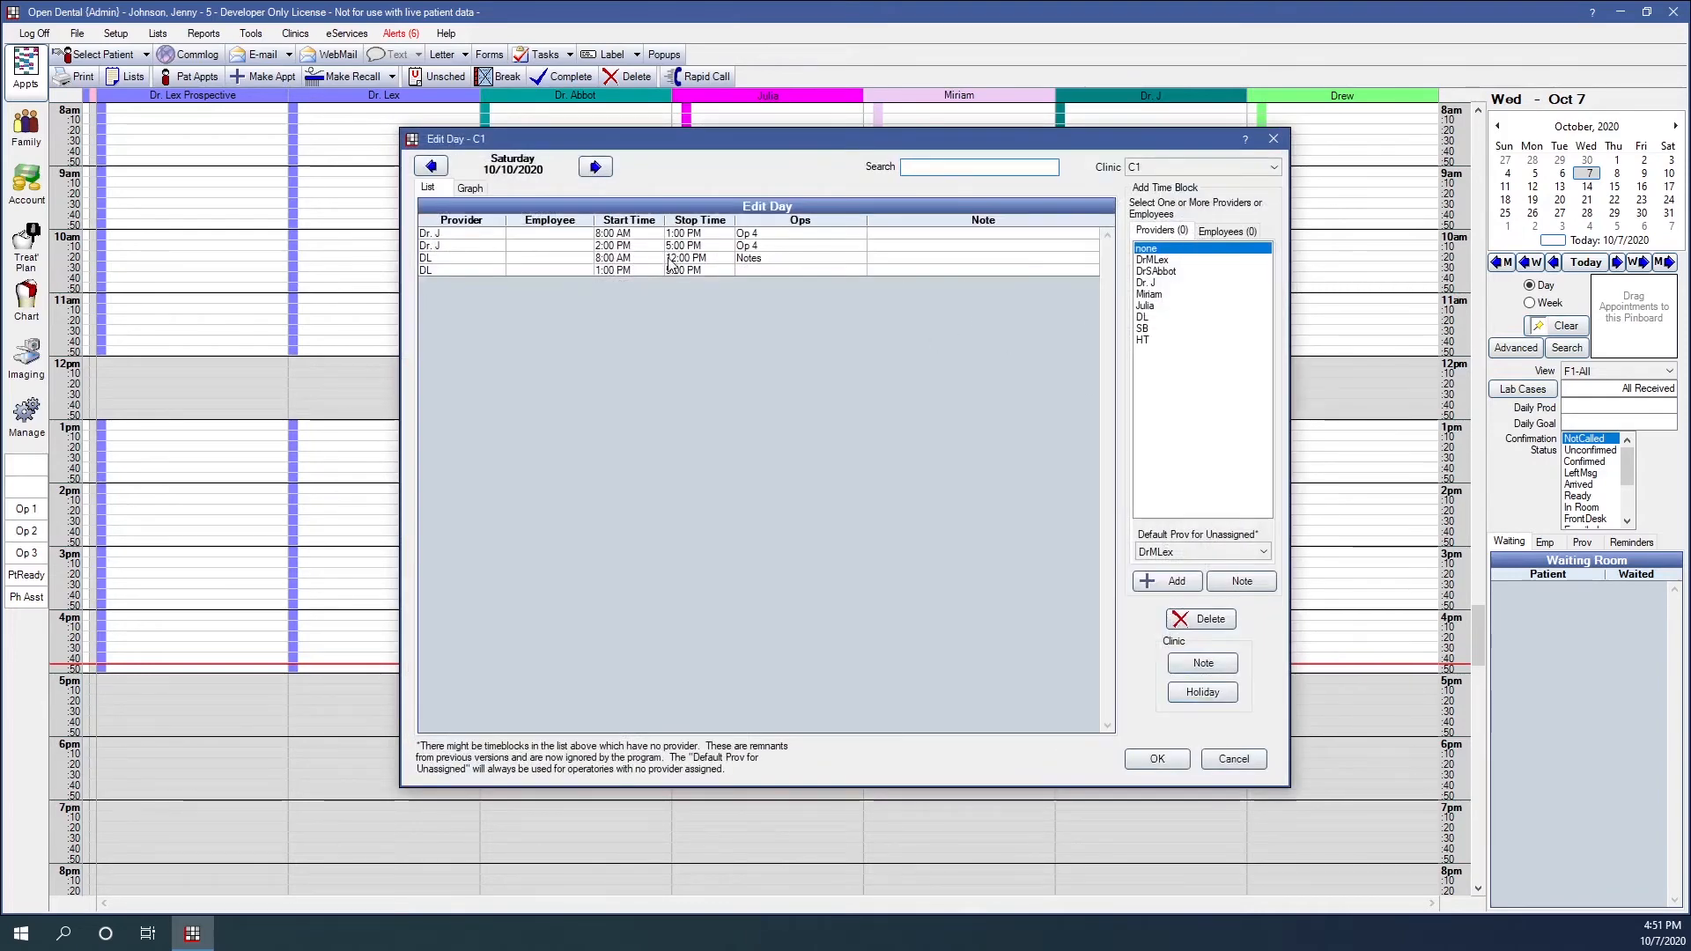
double_click(669, 259)
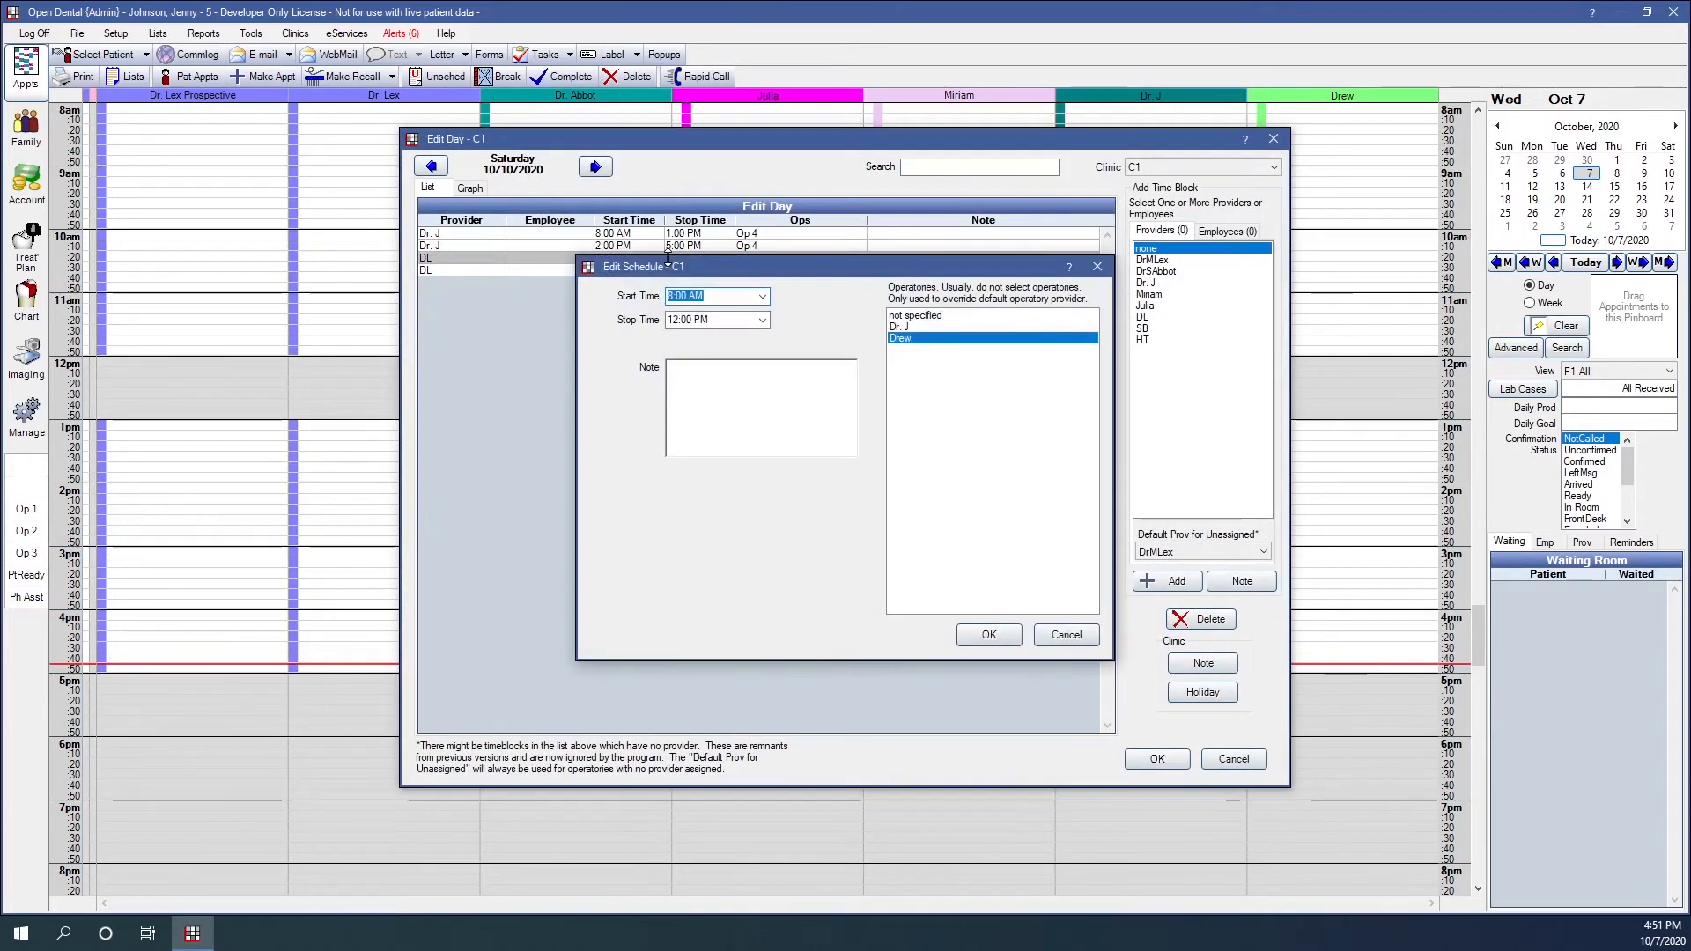
click(1044, 635)
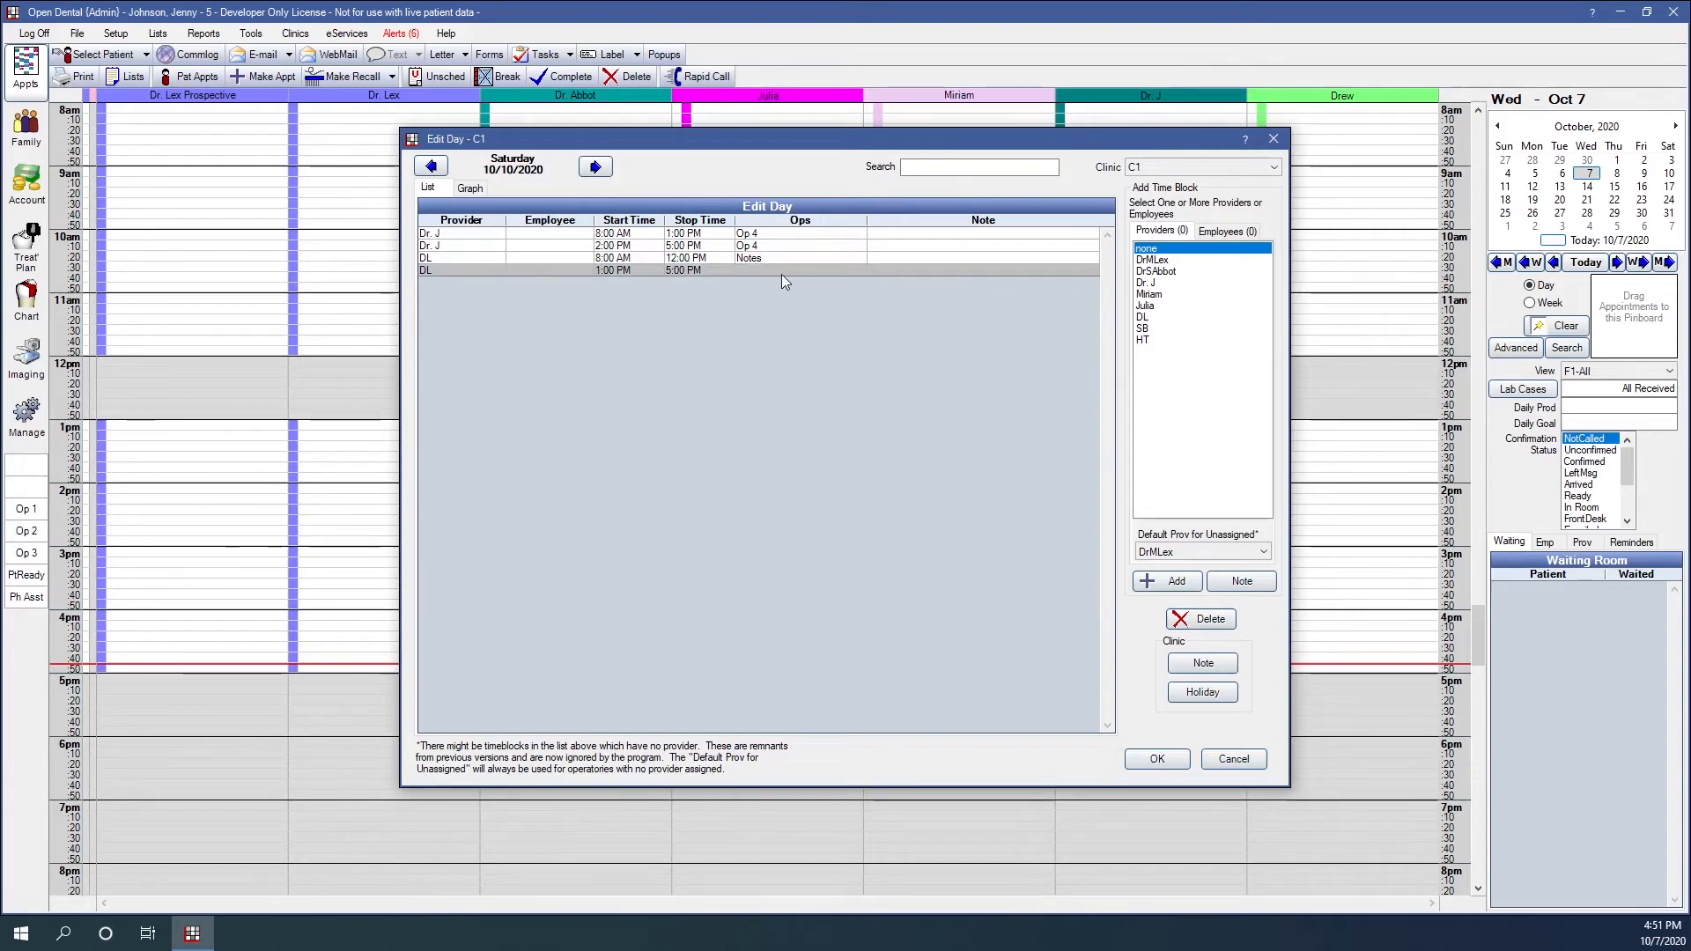
click(1210, 620)
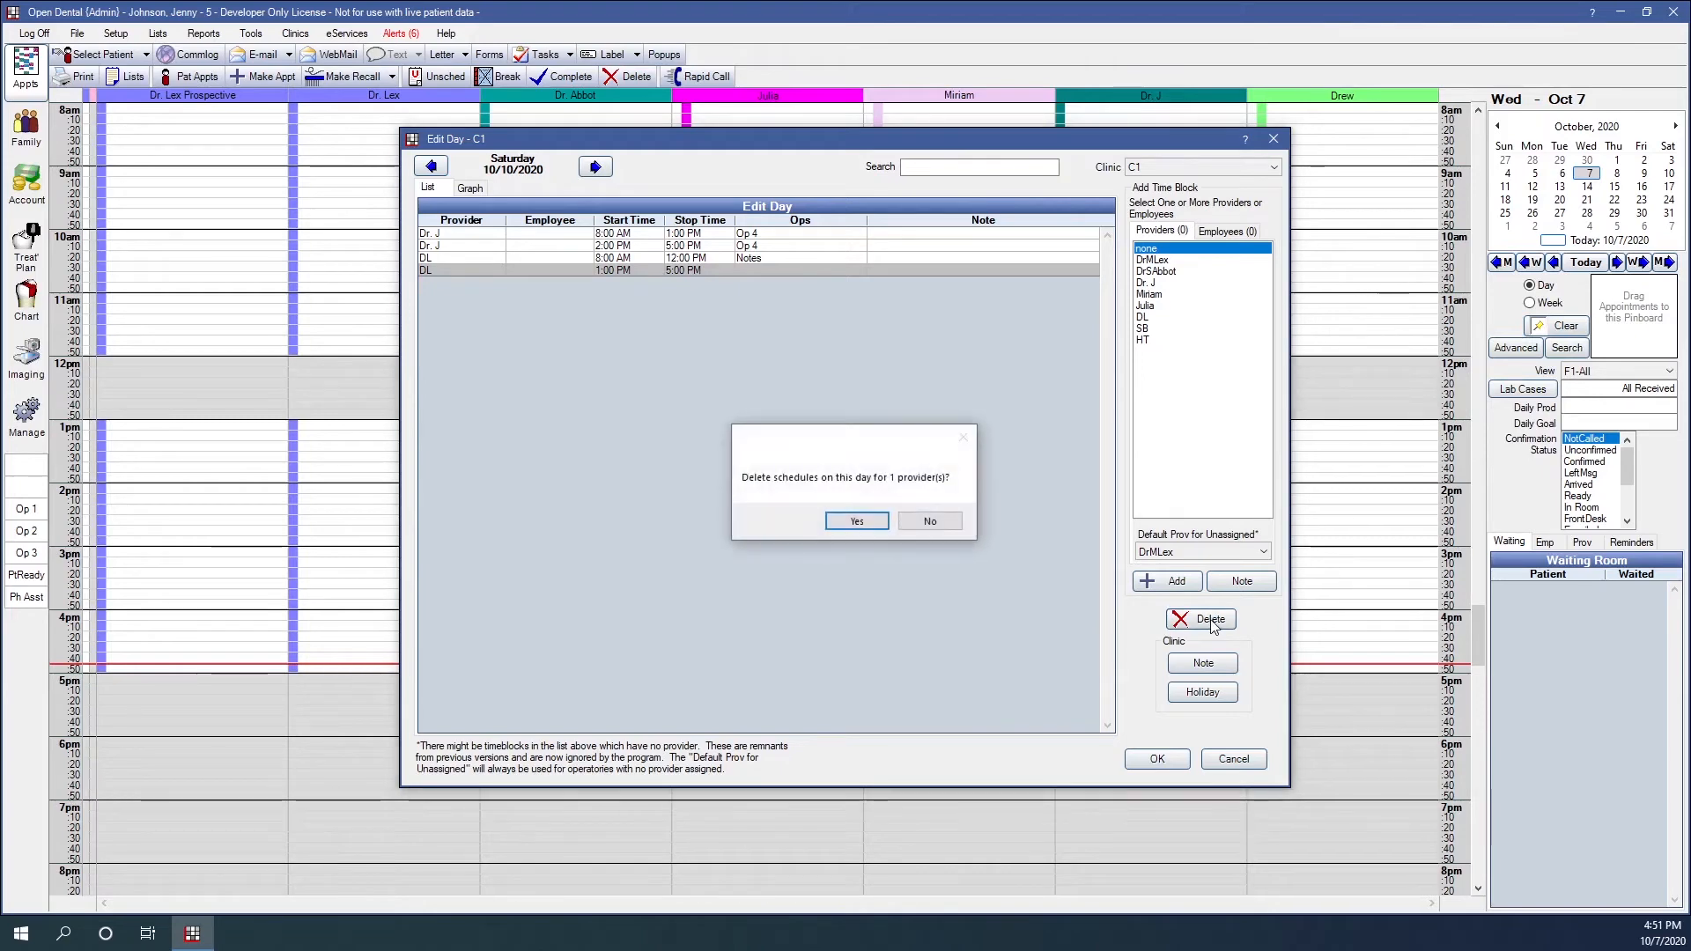
click(856, 521)
Set the October 10 block starting at 2:00 PM to stop at 3:00 PM and assign it to the doctor's own operatory, Op 6.
click(639, 247)
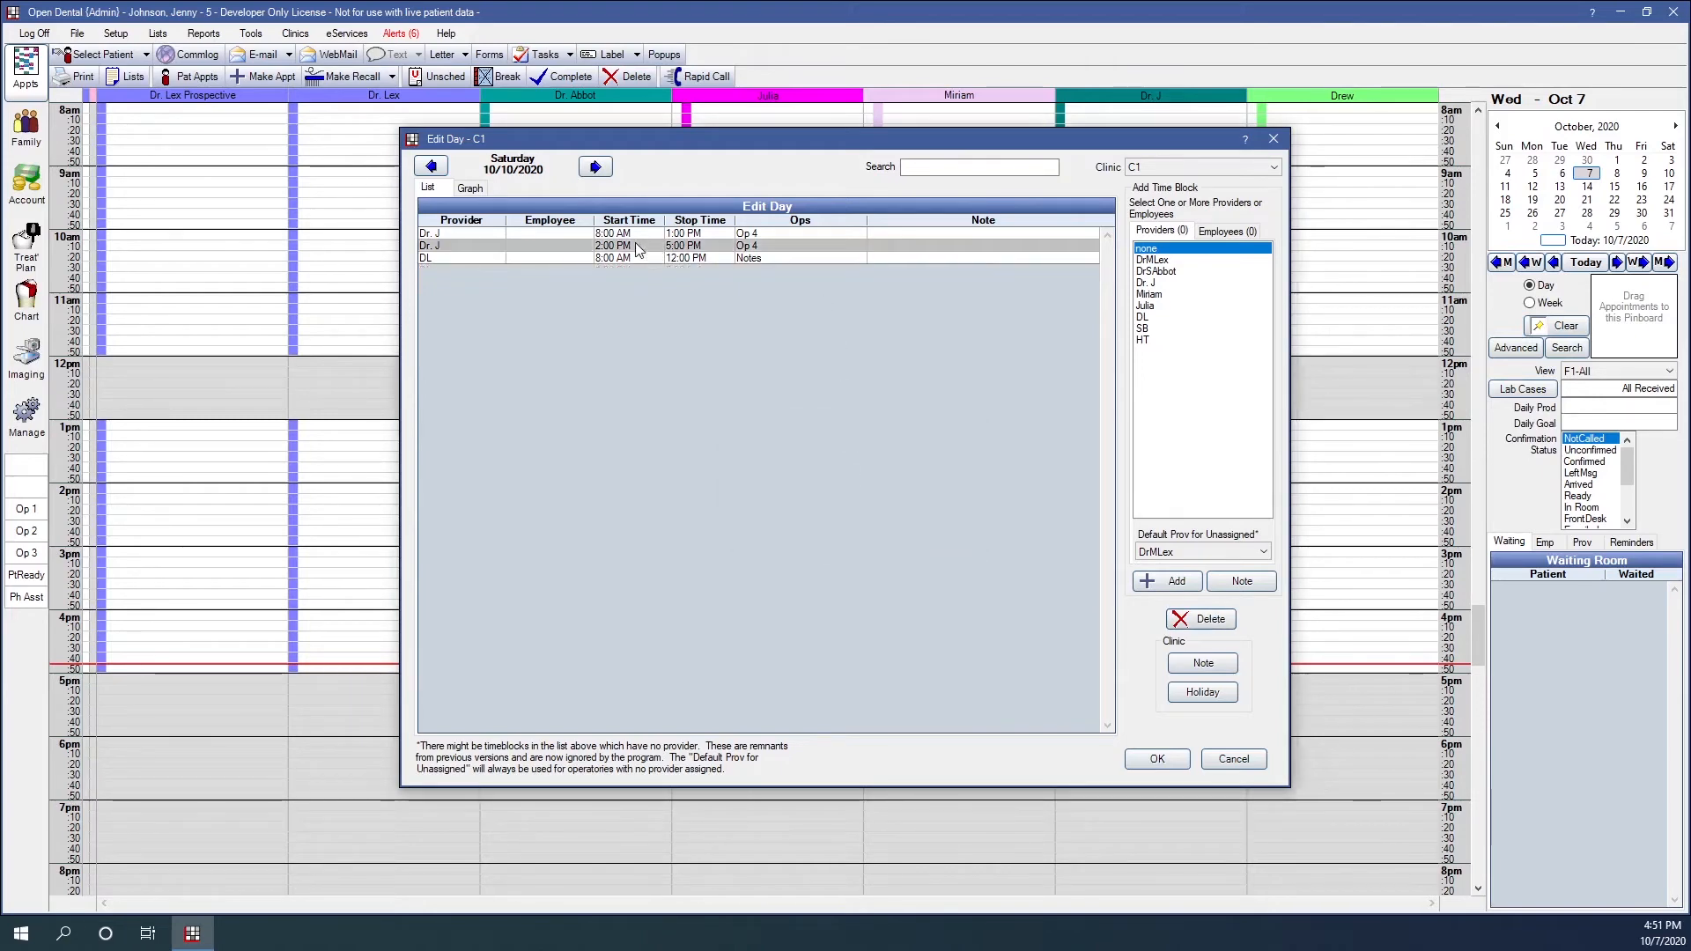
double_click(701, 246)
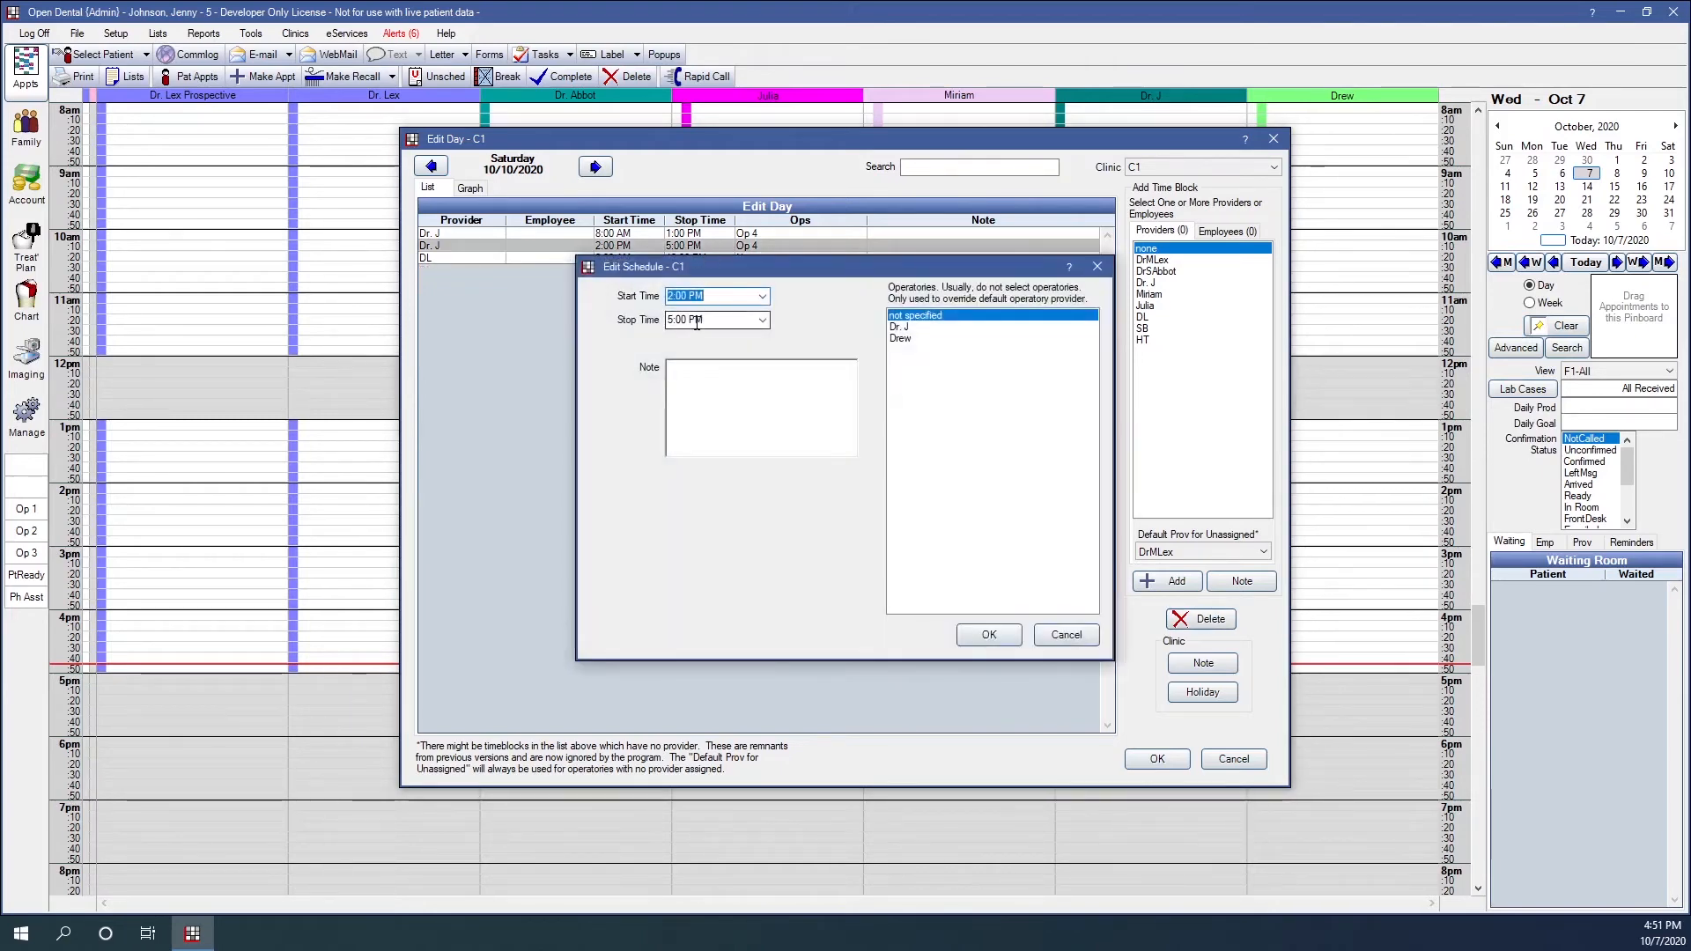
click(762, 320)
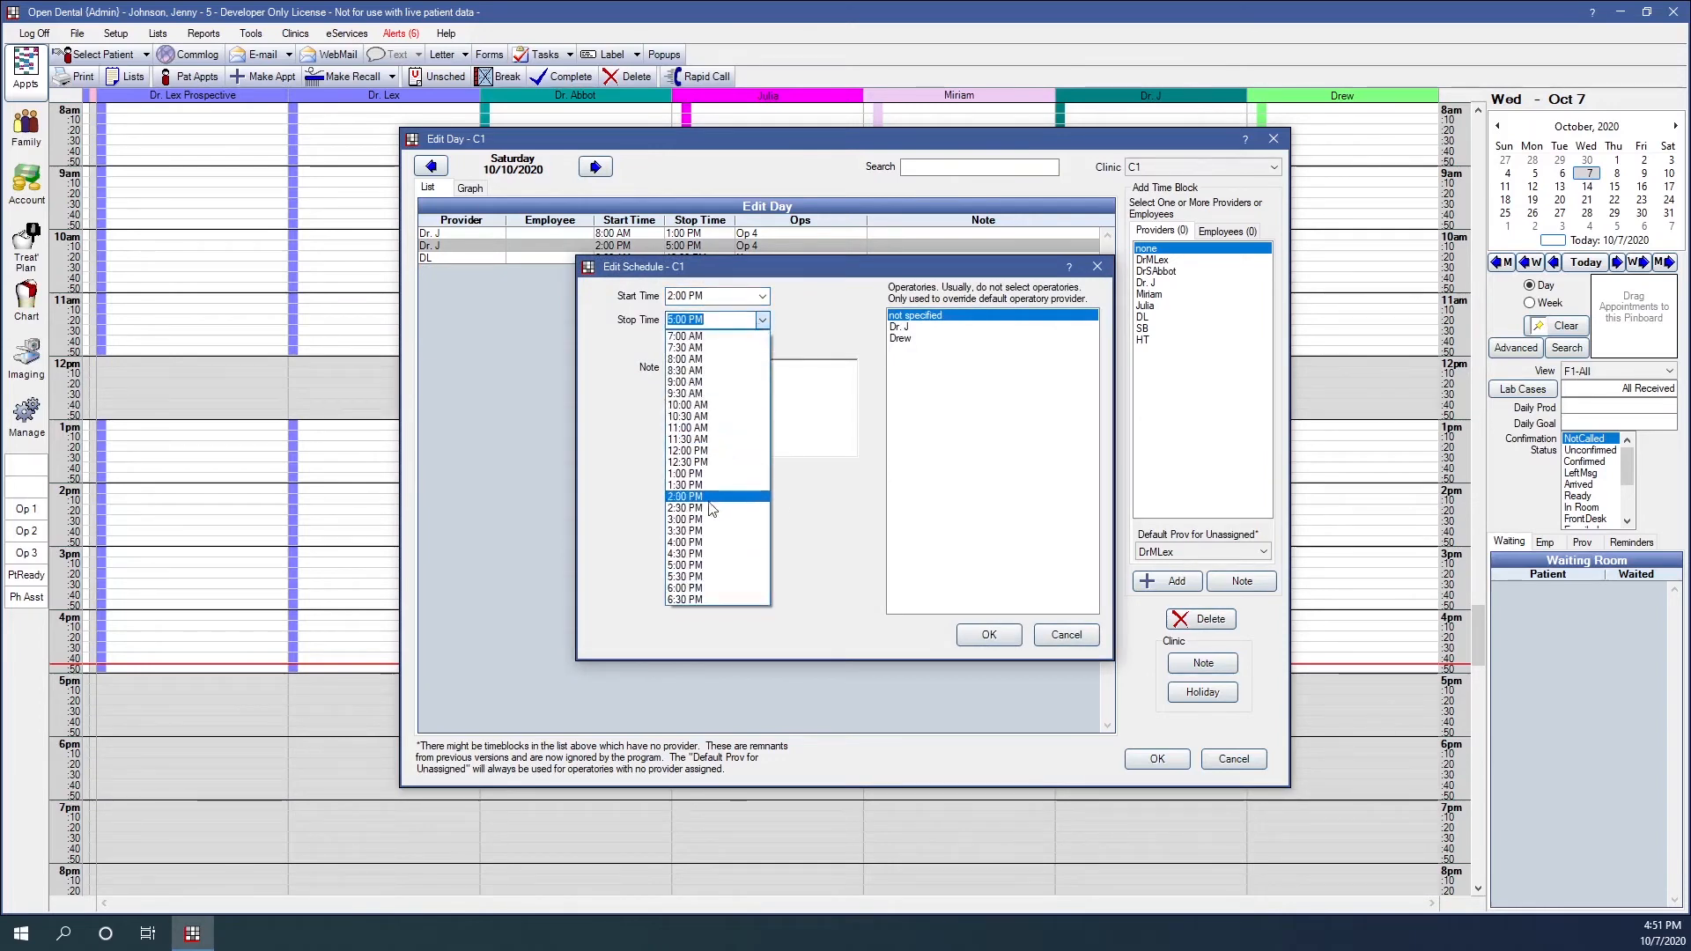
click(696, 519)
click(907, 328)
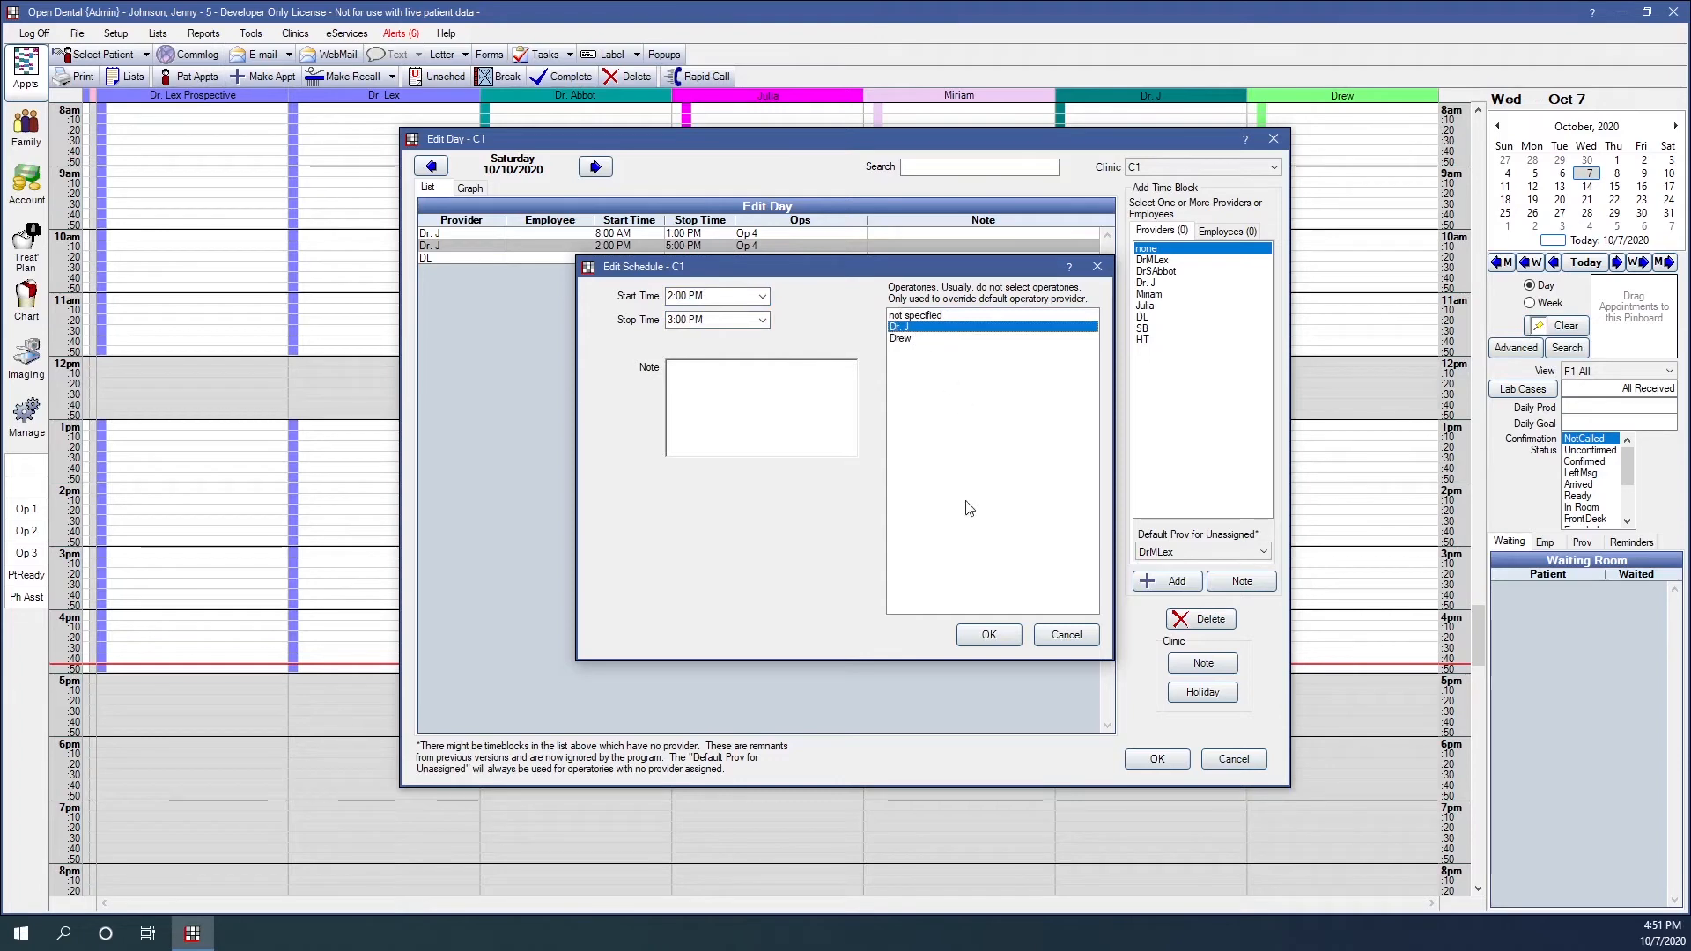
click(984, 634)
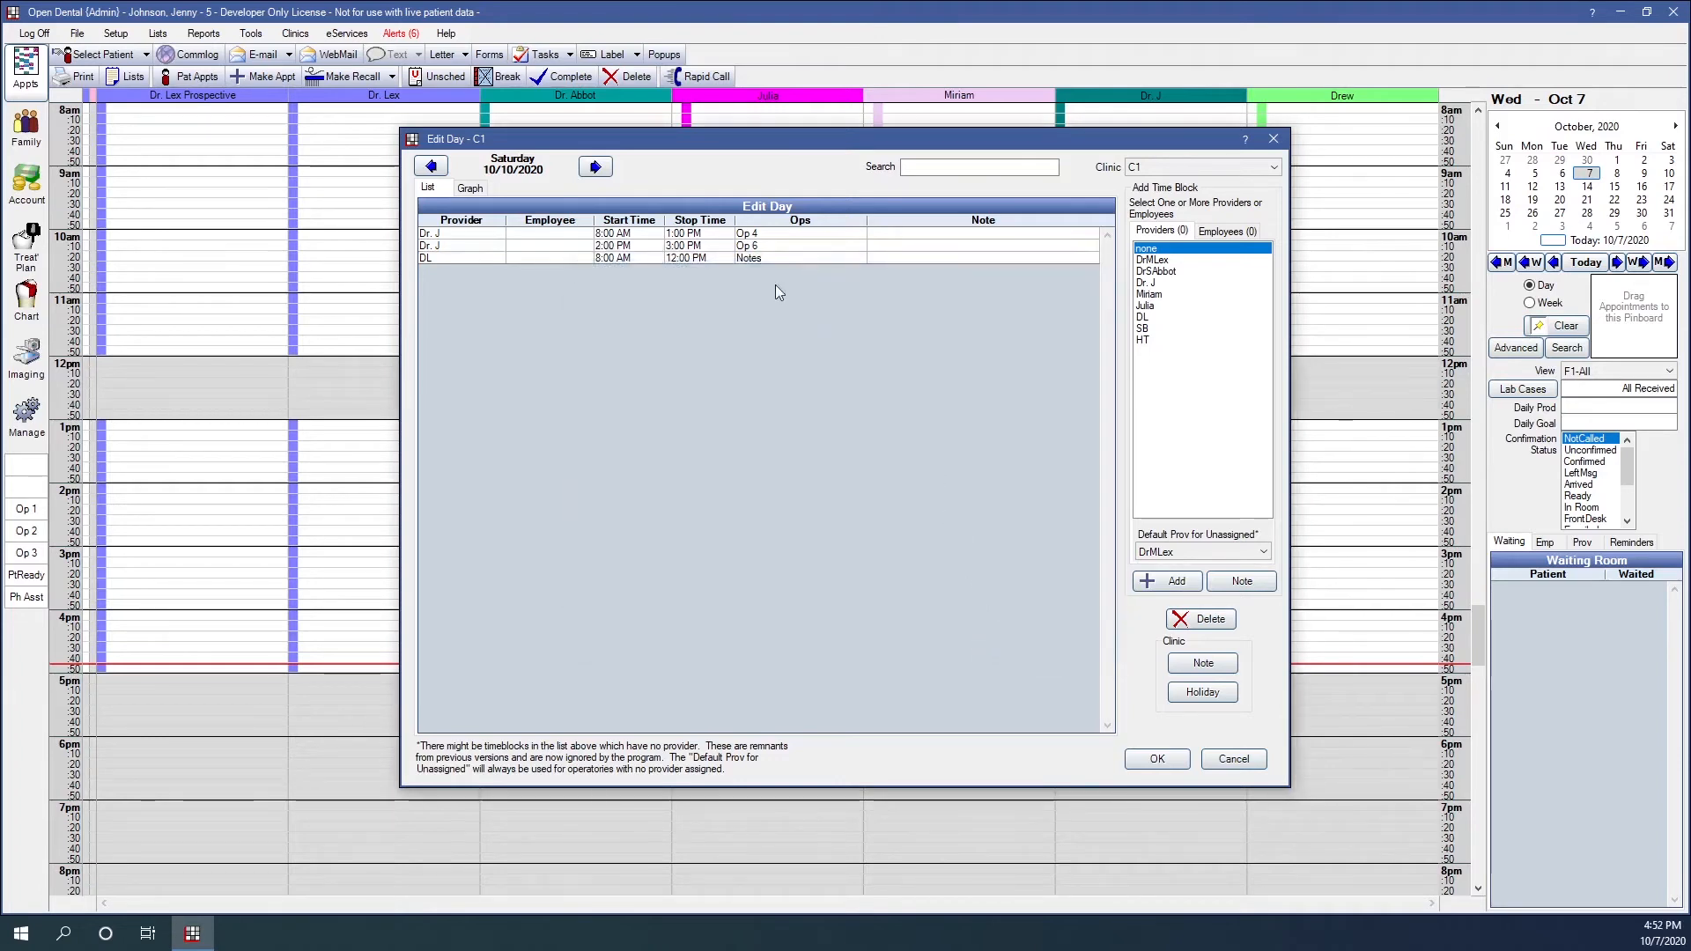
Assign the same doctor's 8:00 AM to 1:00 PM block on October 10 to Op 6 and save the day.
double_click(763, 233)
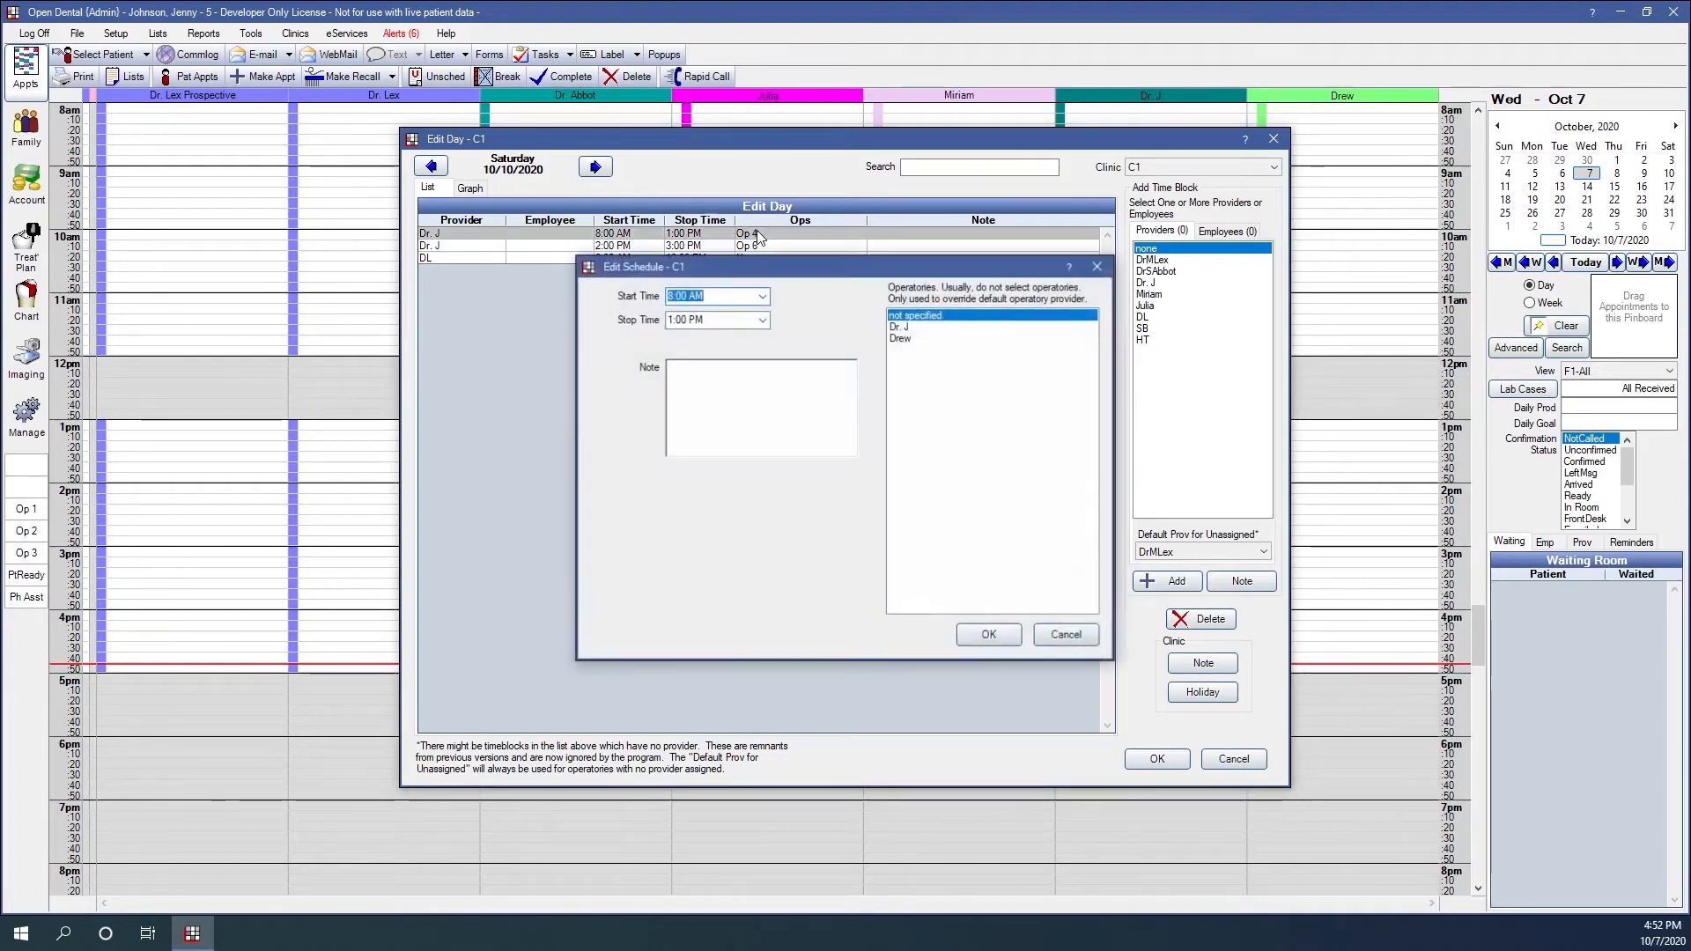
click(896, 328)
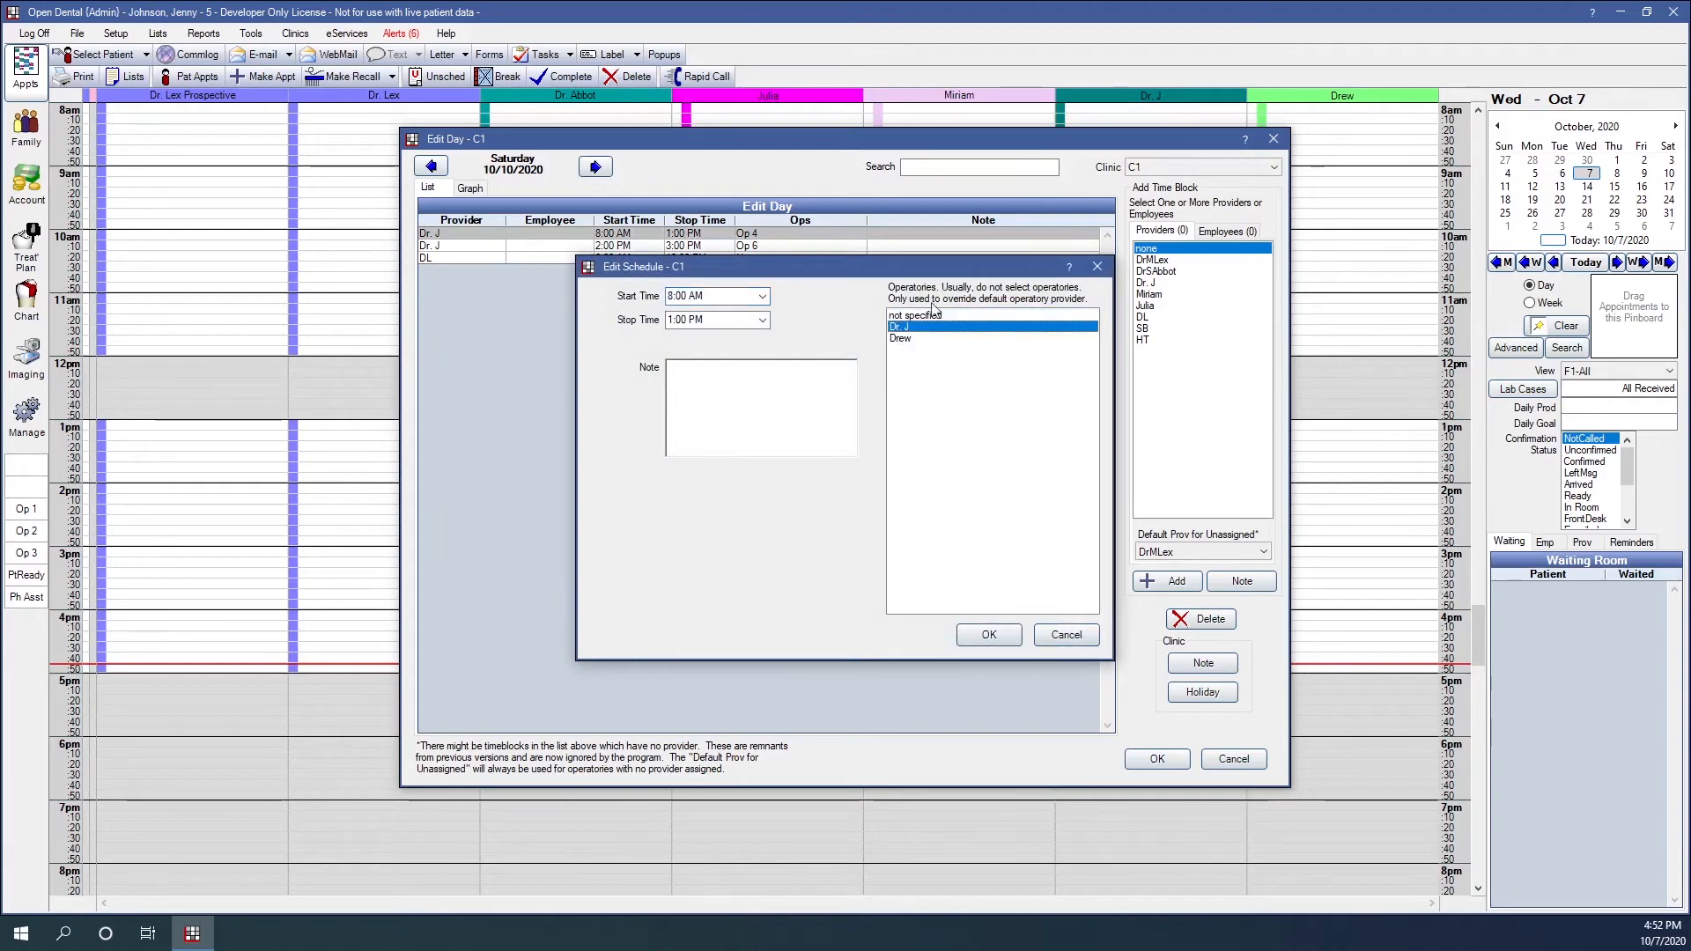
click(988, 635)
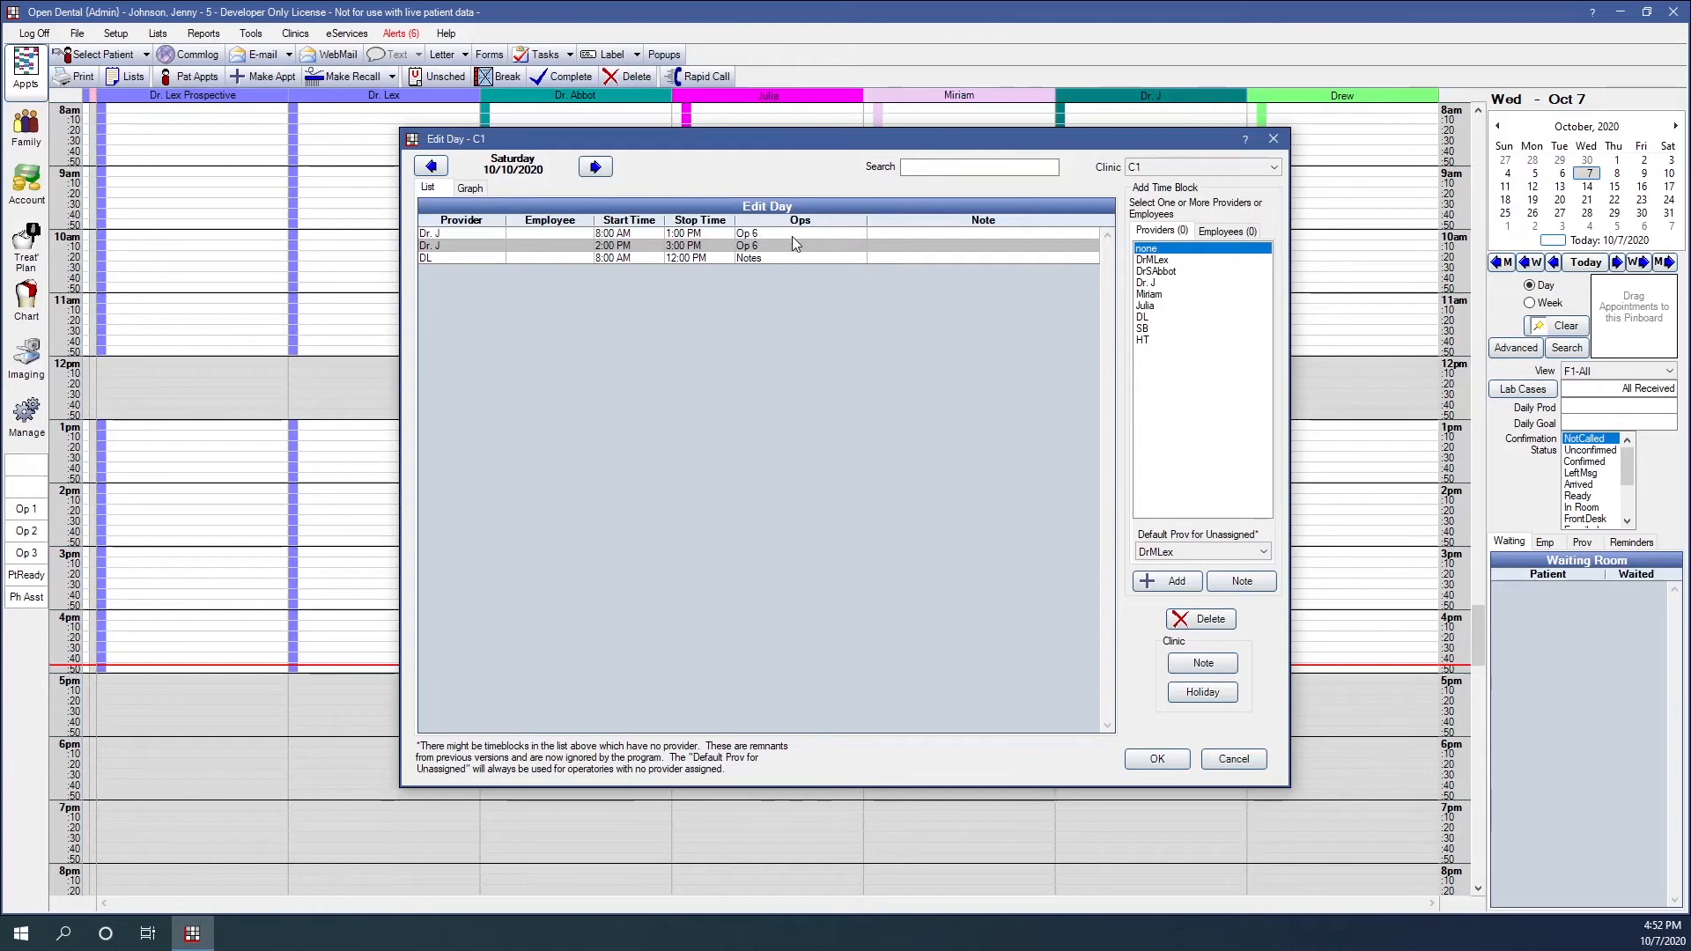
click(1175, 763)
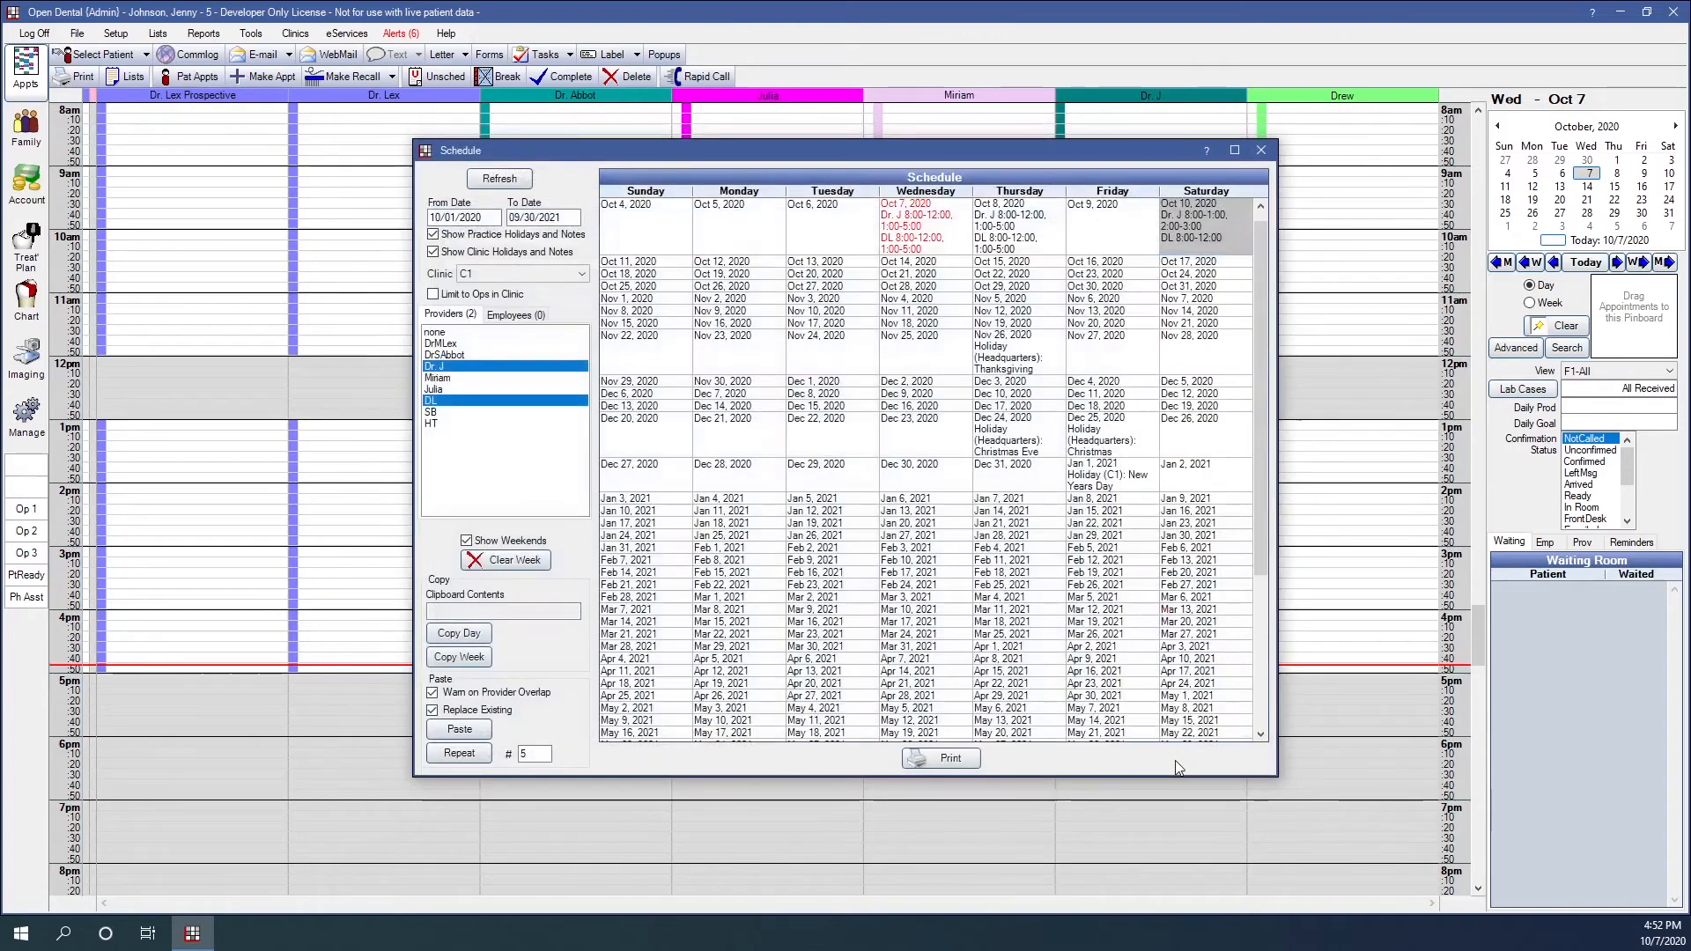
Switch the schedule to clinic ODC, viewing it both limited to the clinic's operatories and without that limit.
click(440, 296)
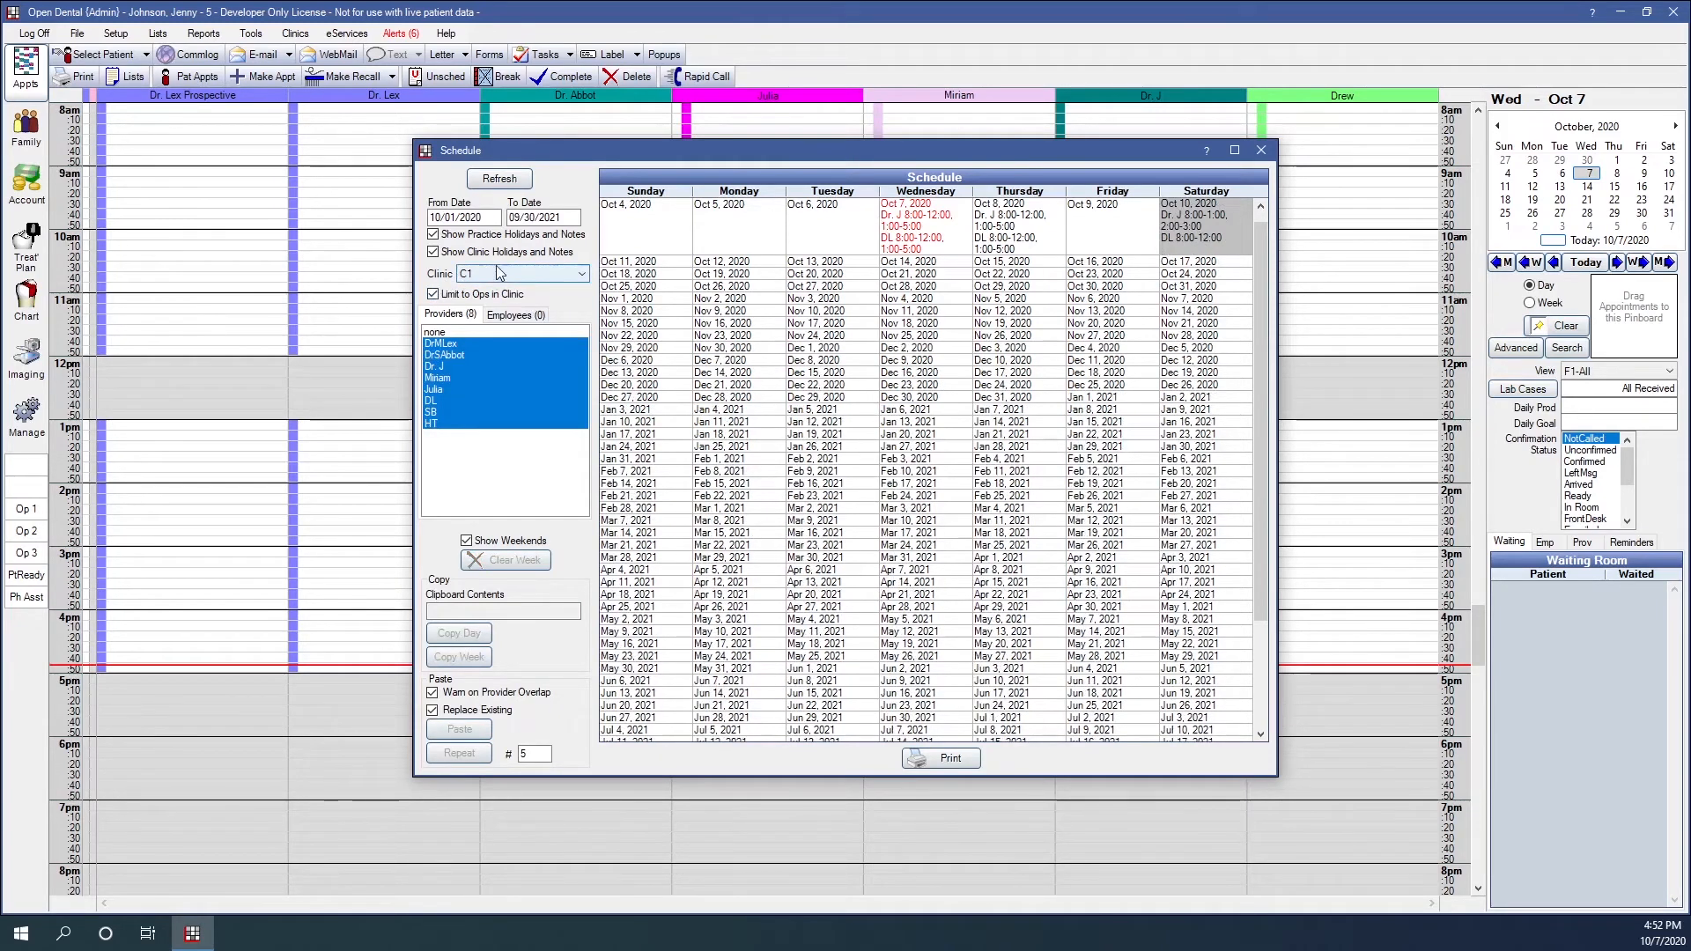
click(480, 276)
click(472, 301)
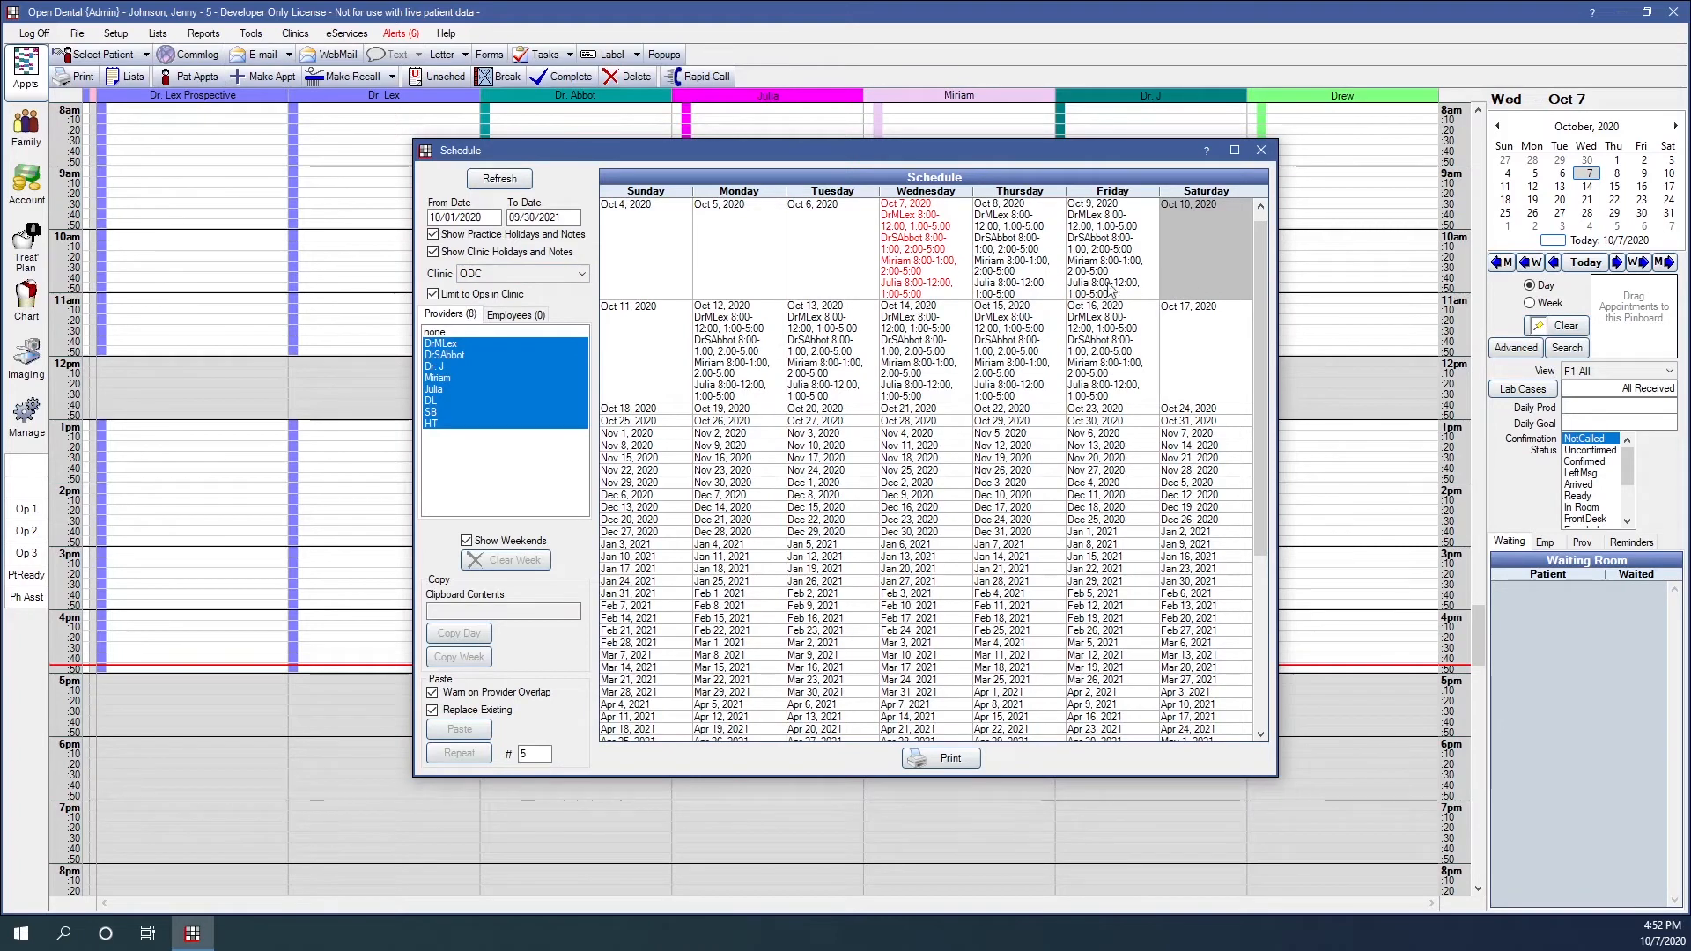
click(432, 295)
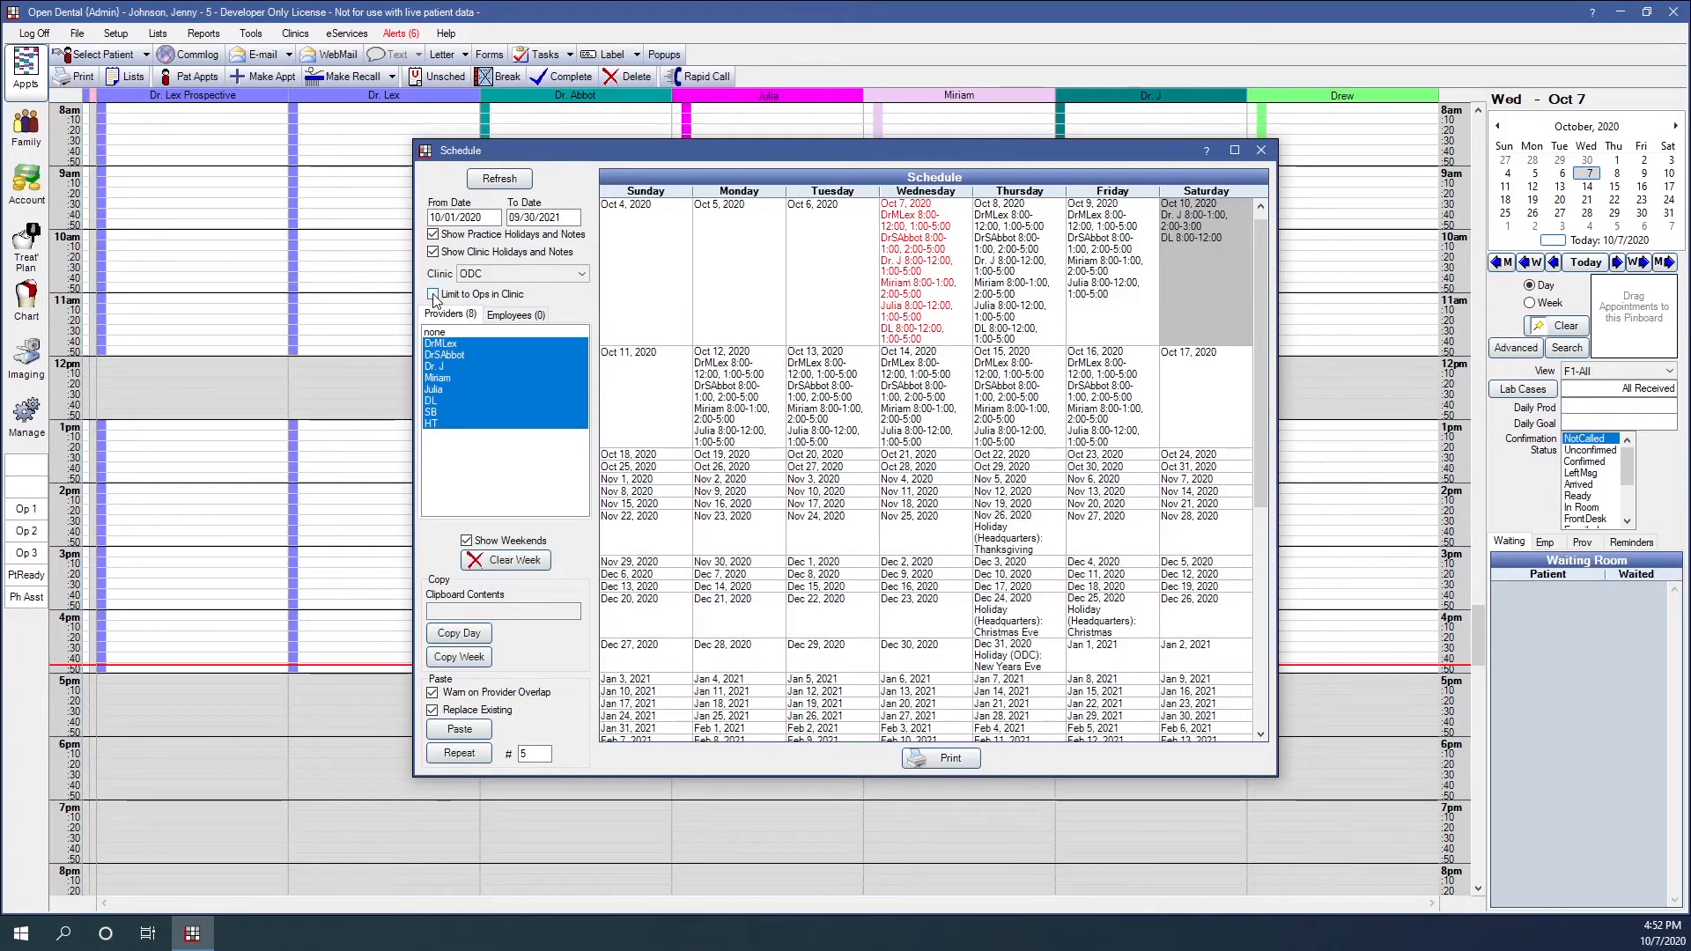
Copy the week schedule of October 11 to October 17 for all selected providers in ODC.
click(631, 397)
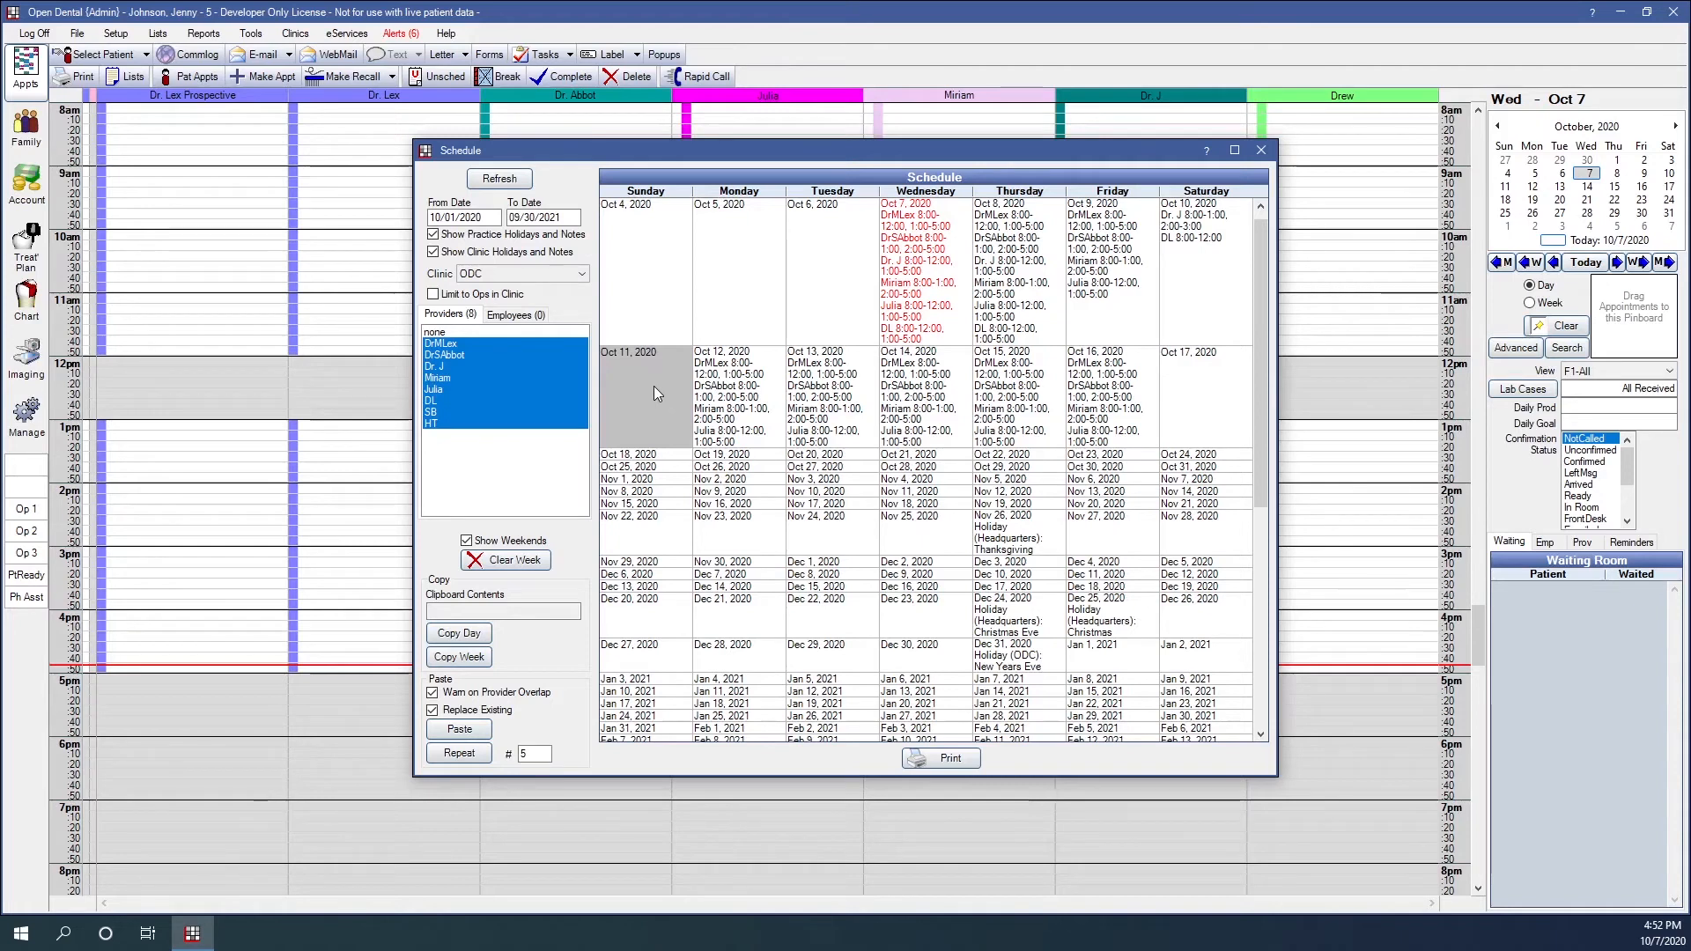
click(458, 657)
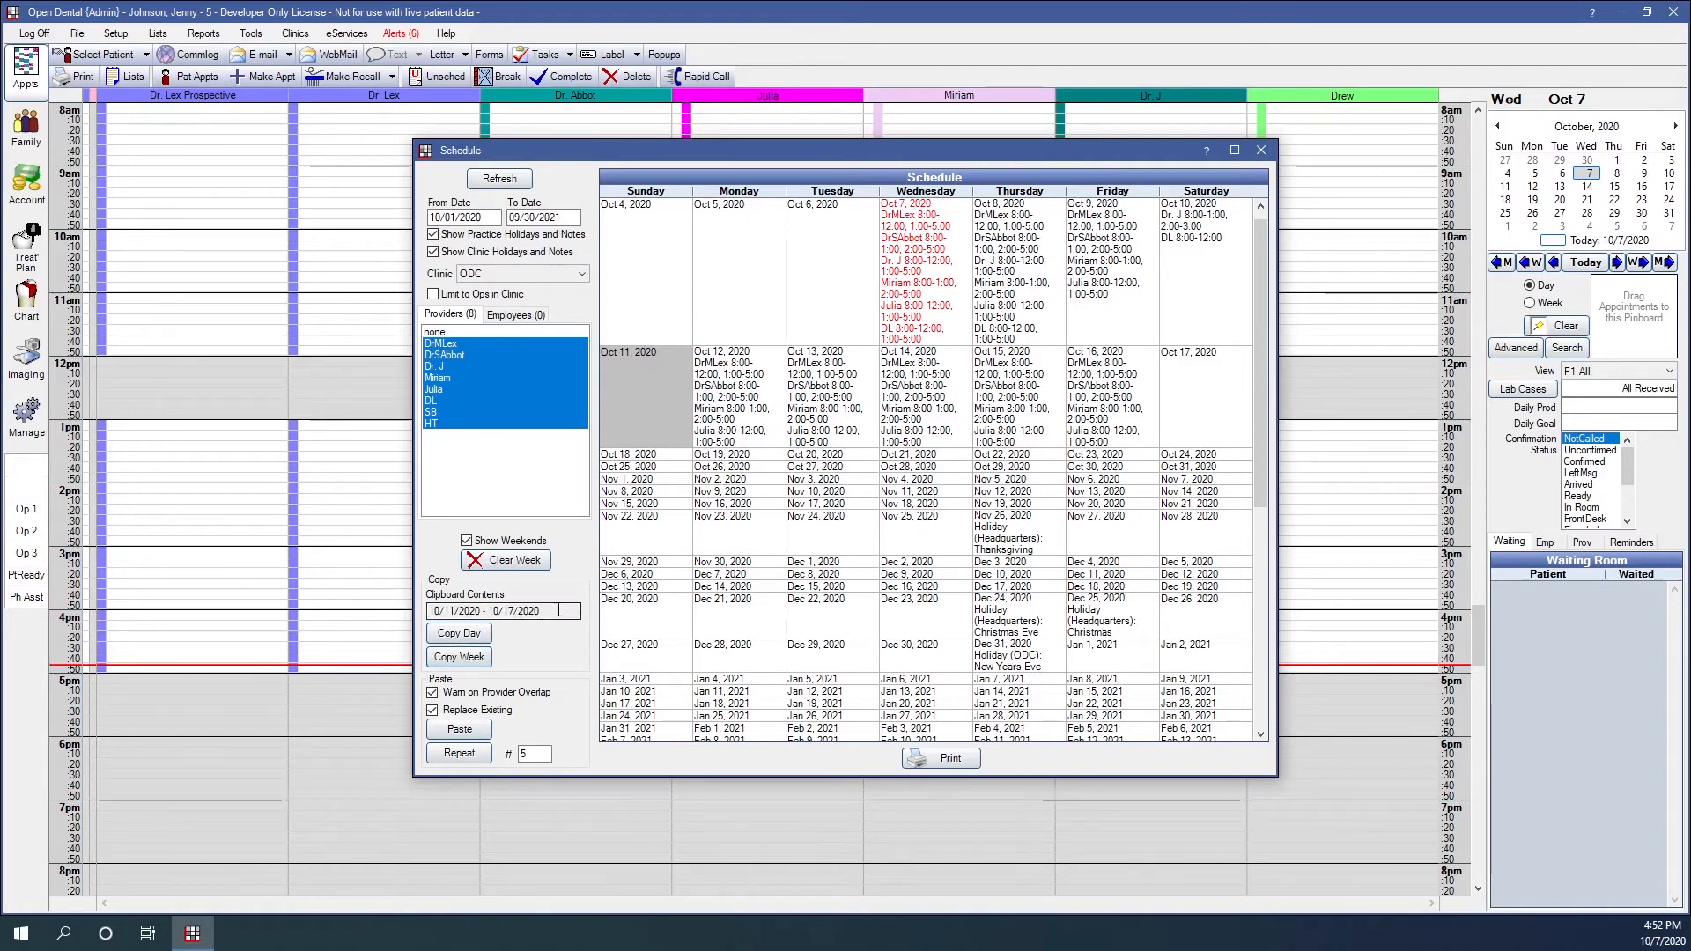
drag(564, 612, 426, 611)
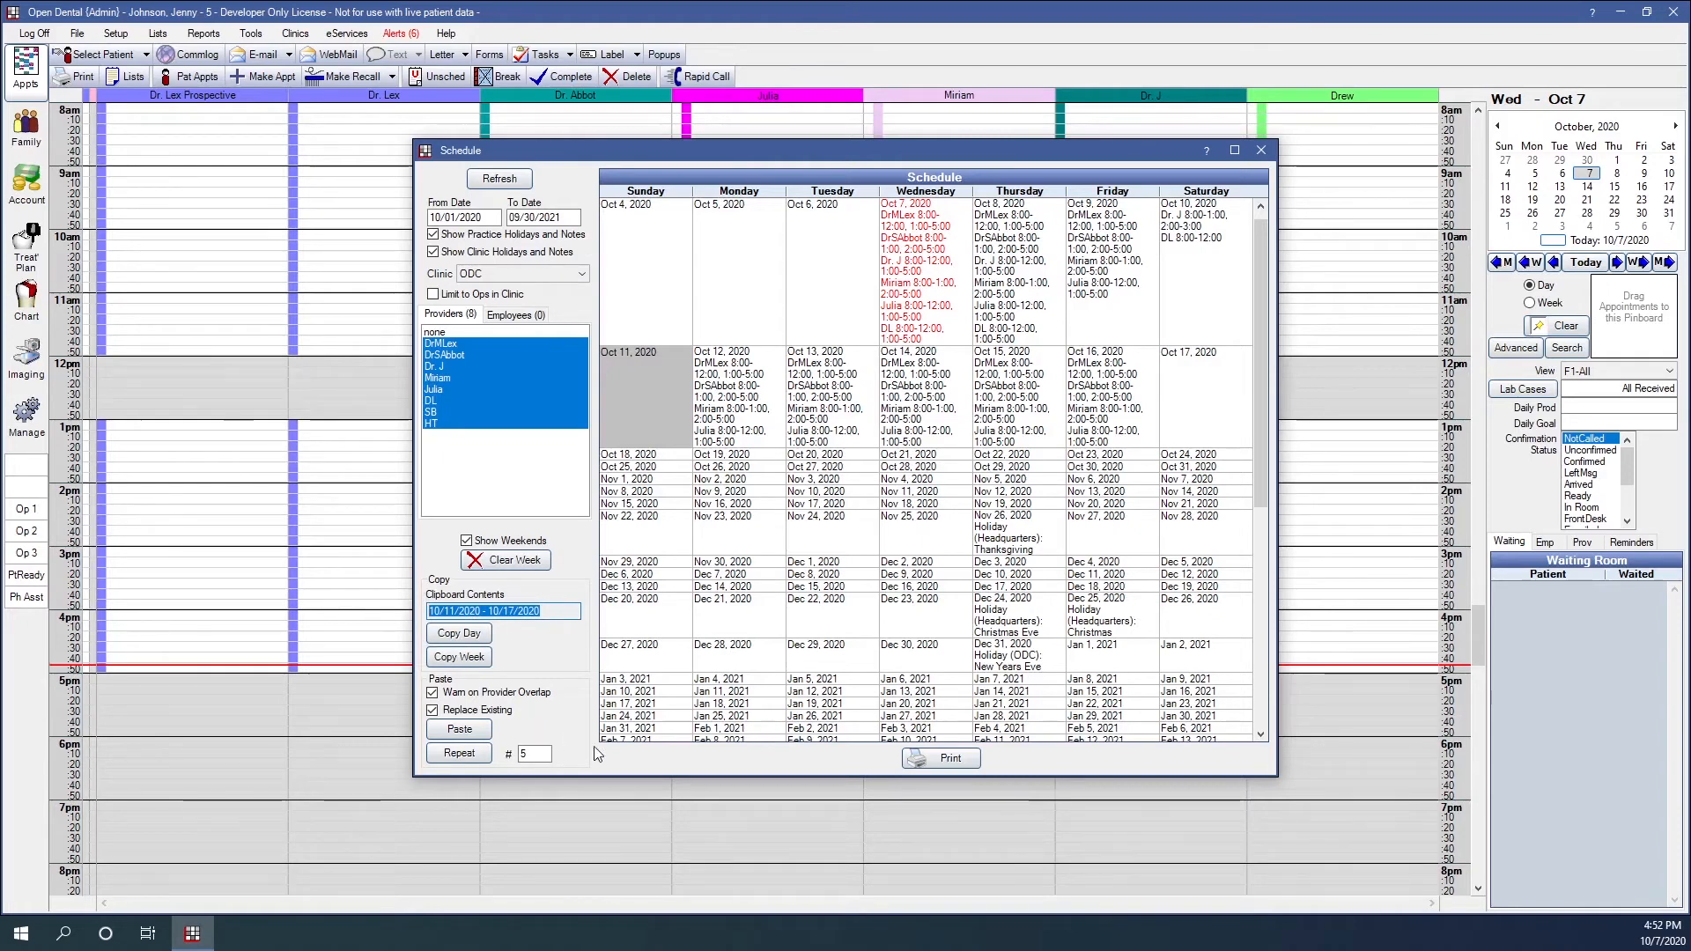
Repeat the copied week 52 times starting October 18, replacing the providers' existing schedules and accepting that holidays are kept.
click(625, 456)
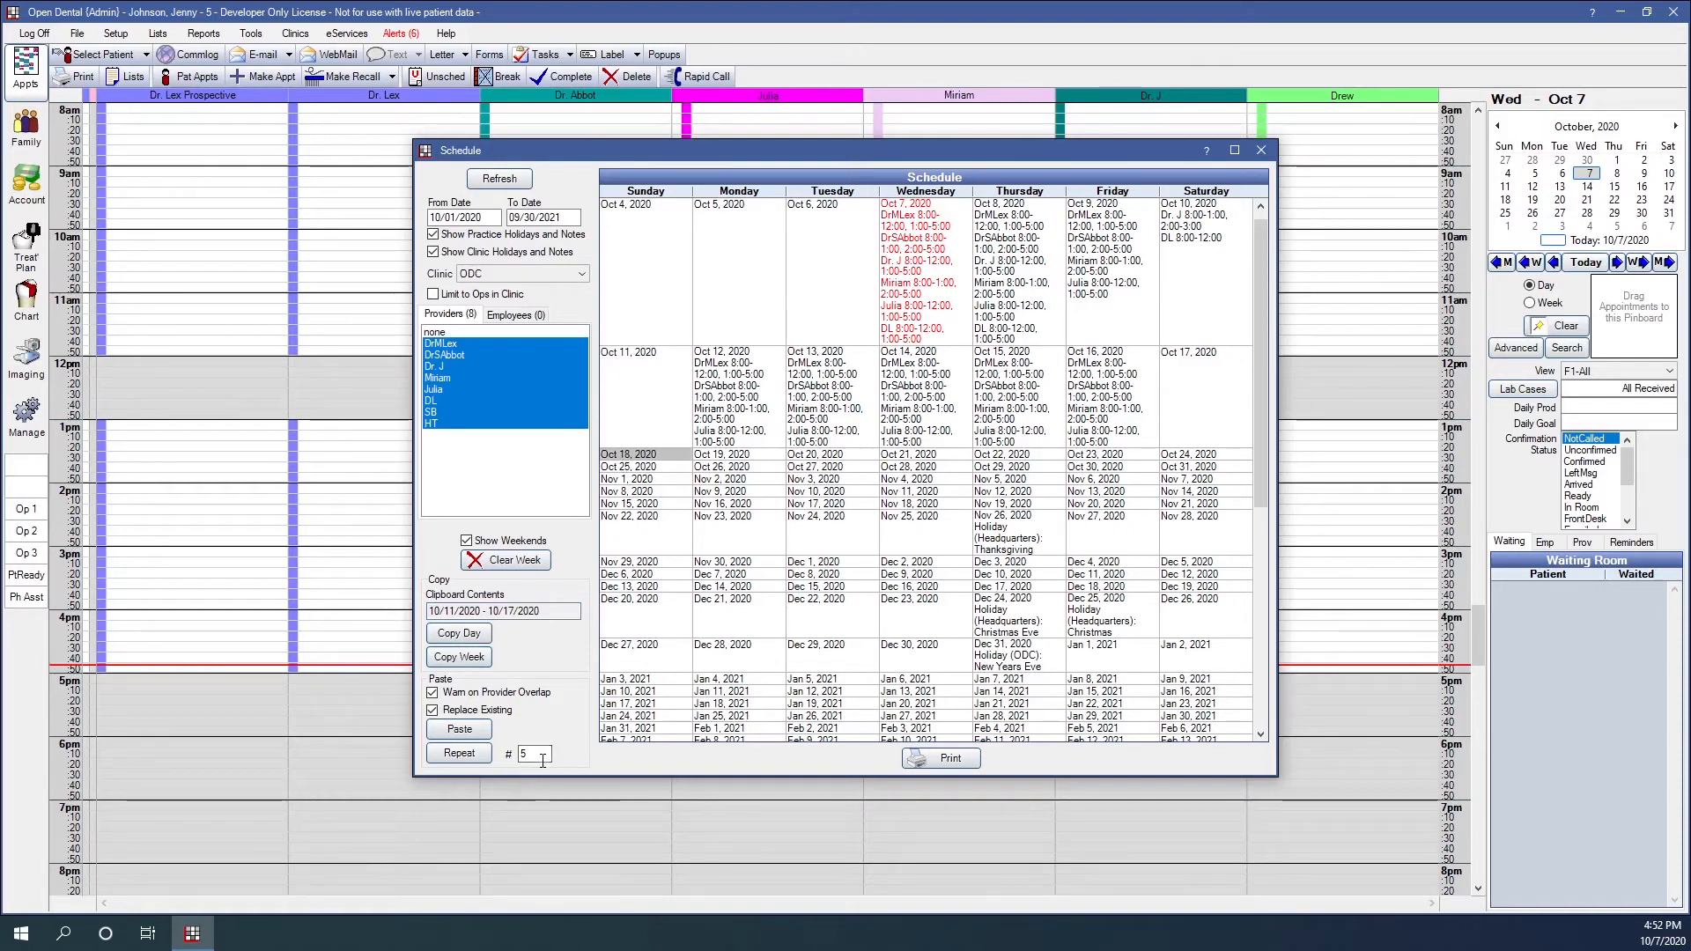
click(540, 757)
text(52)
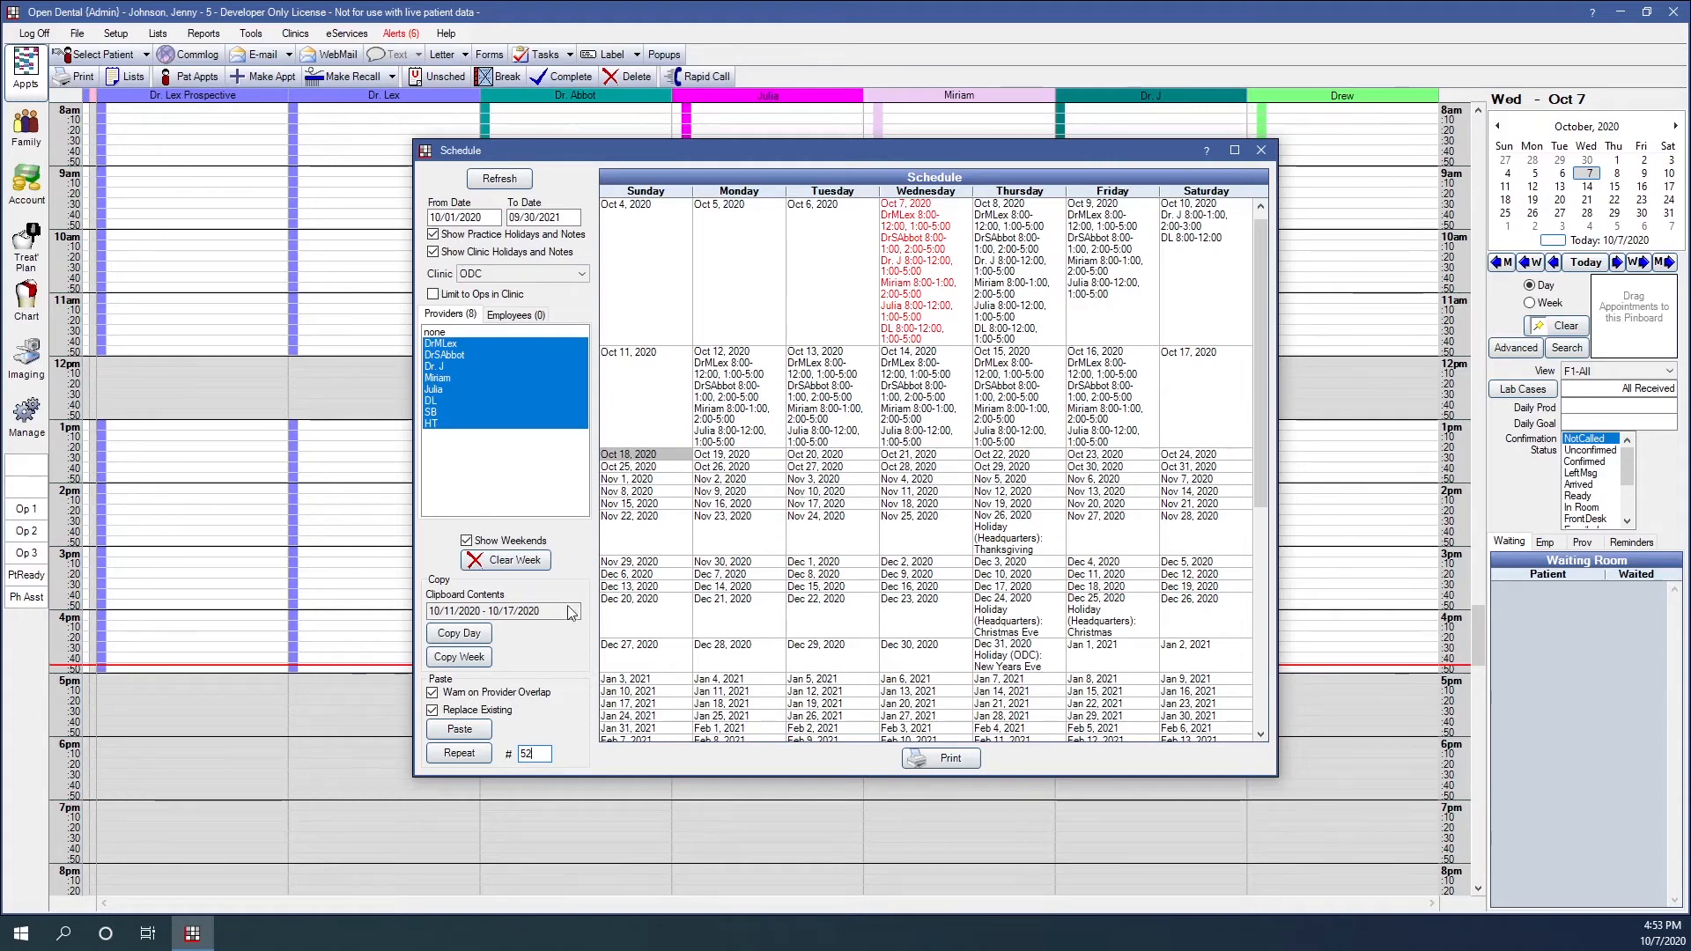
click(459, 753)
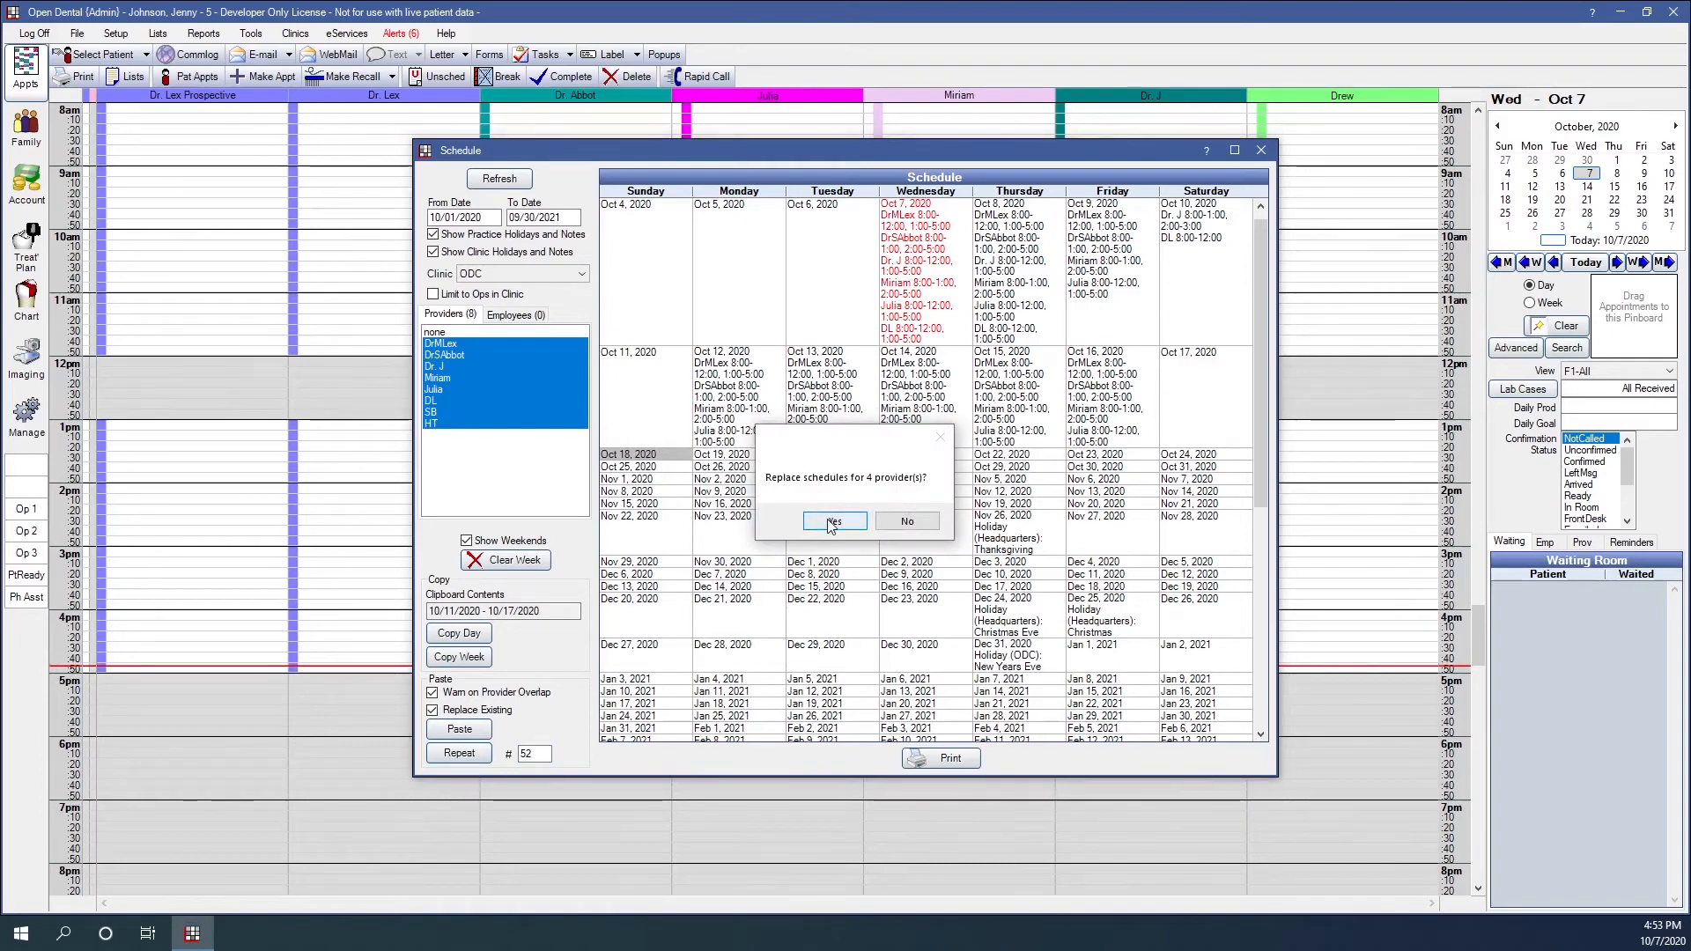
click(832, 522)
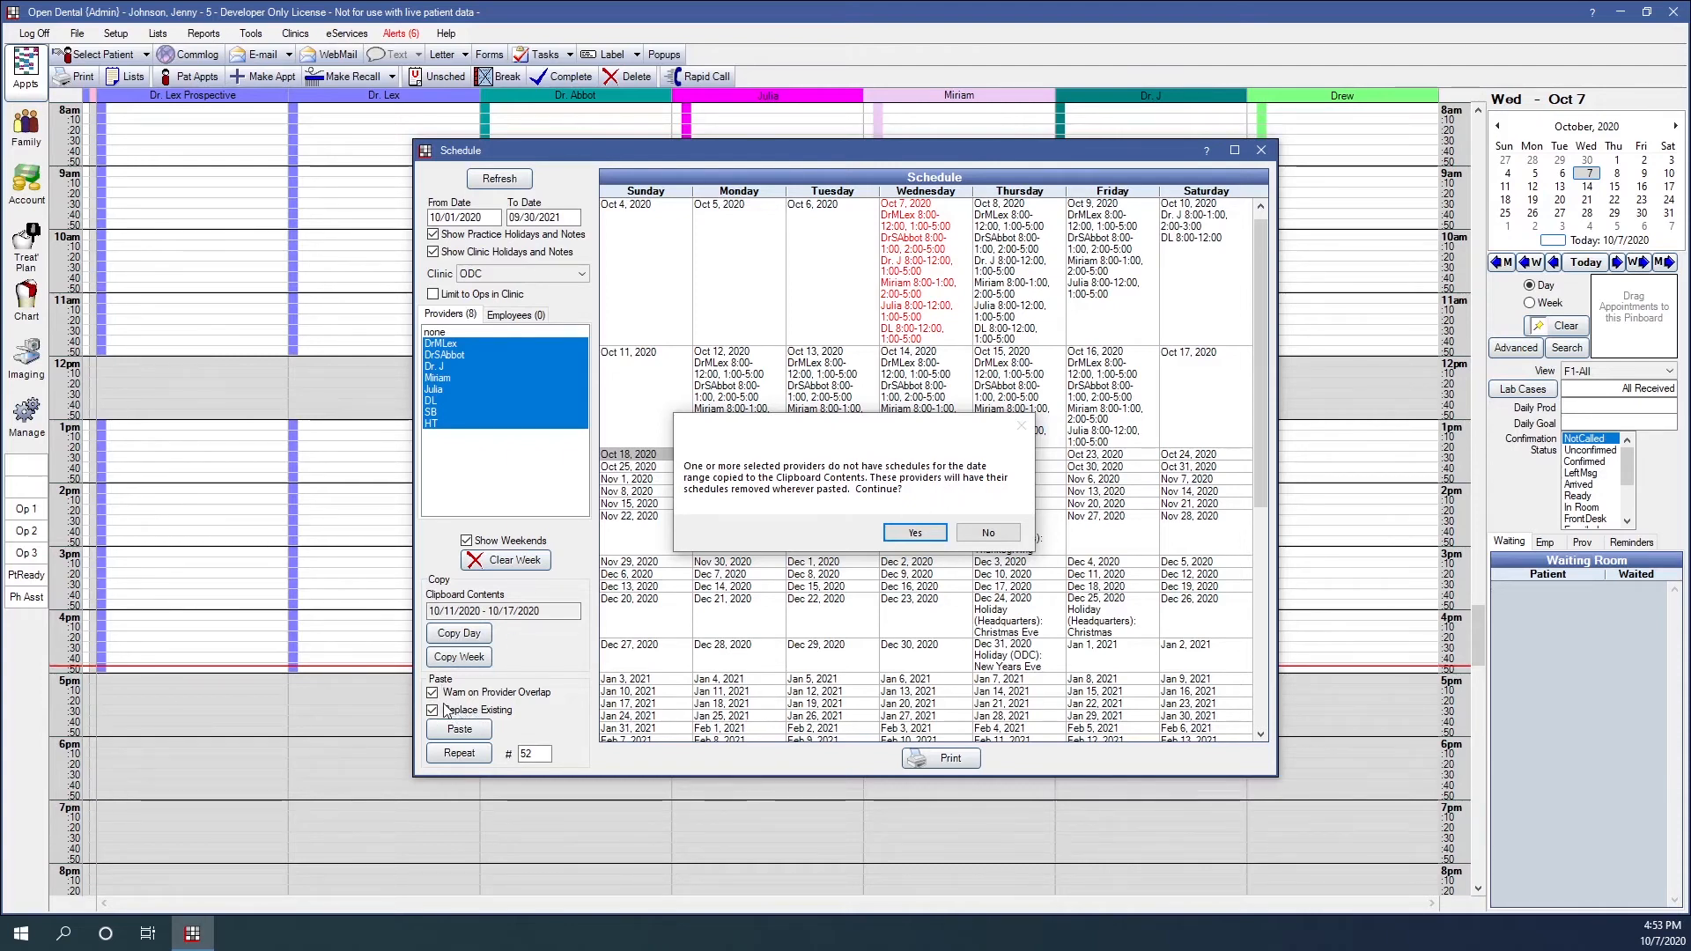
click(919, 534)
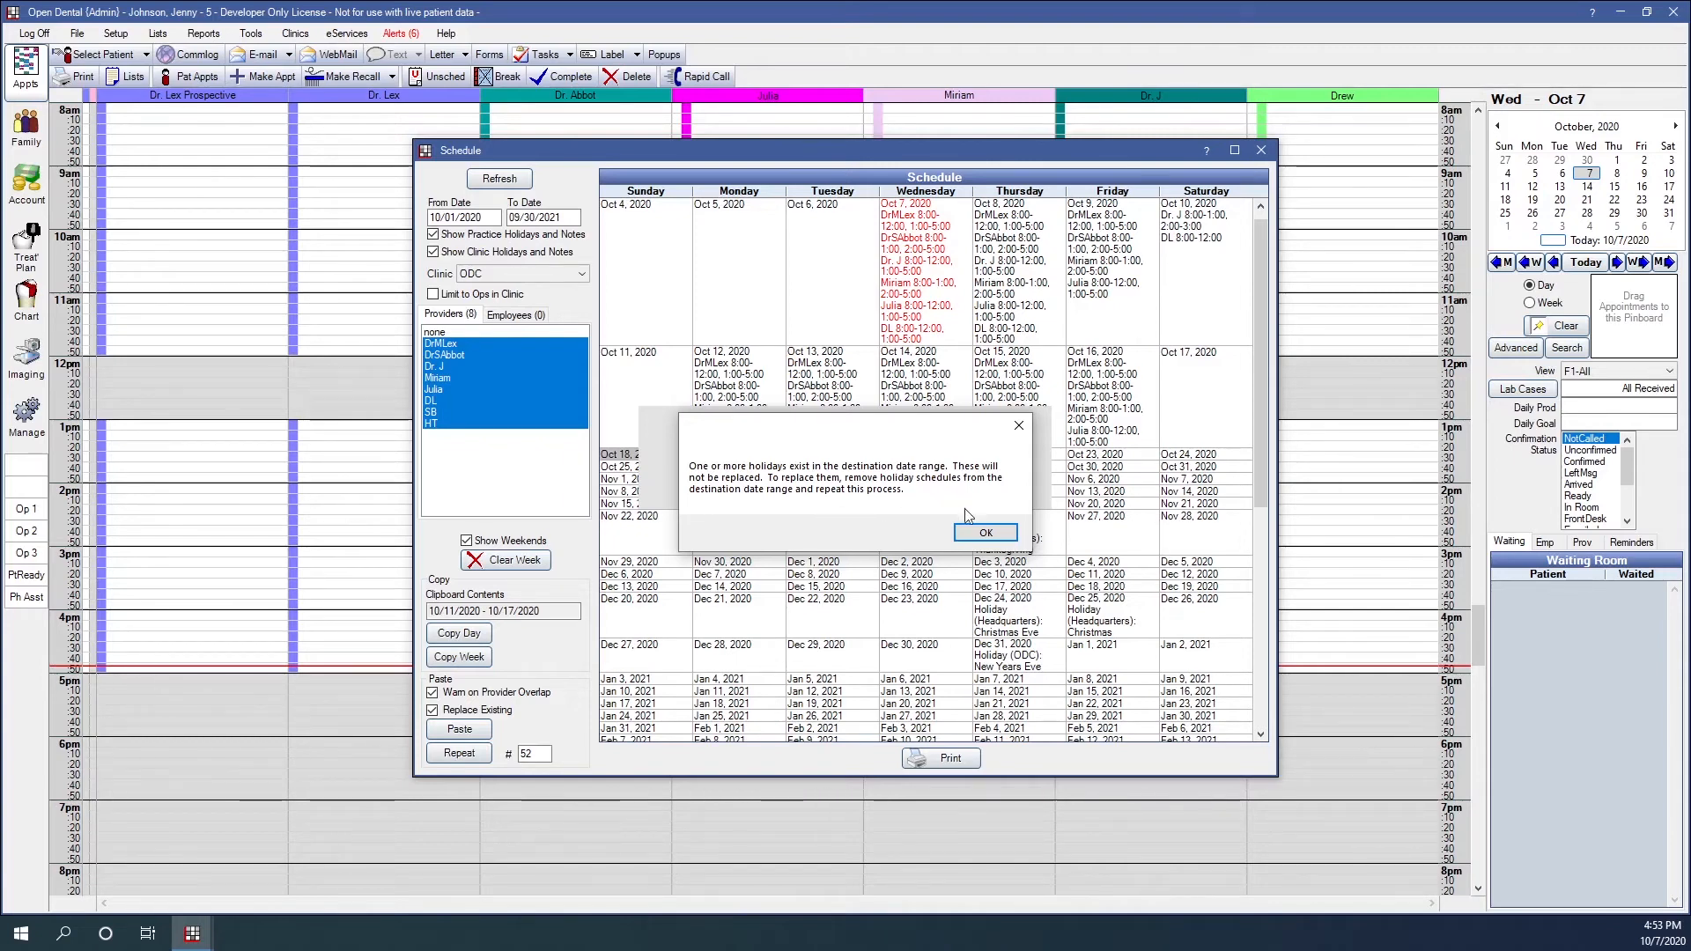
click(979, 532)
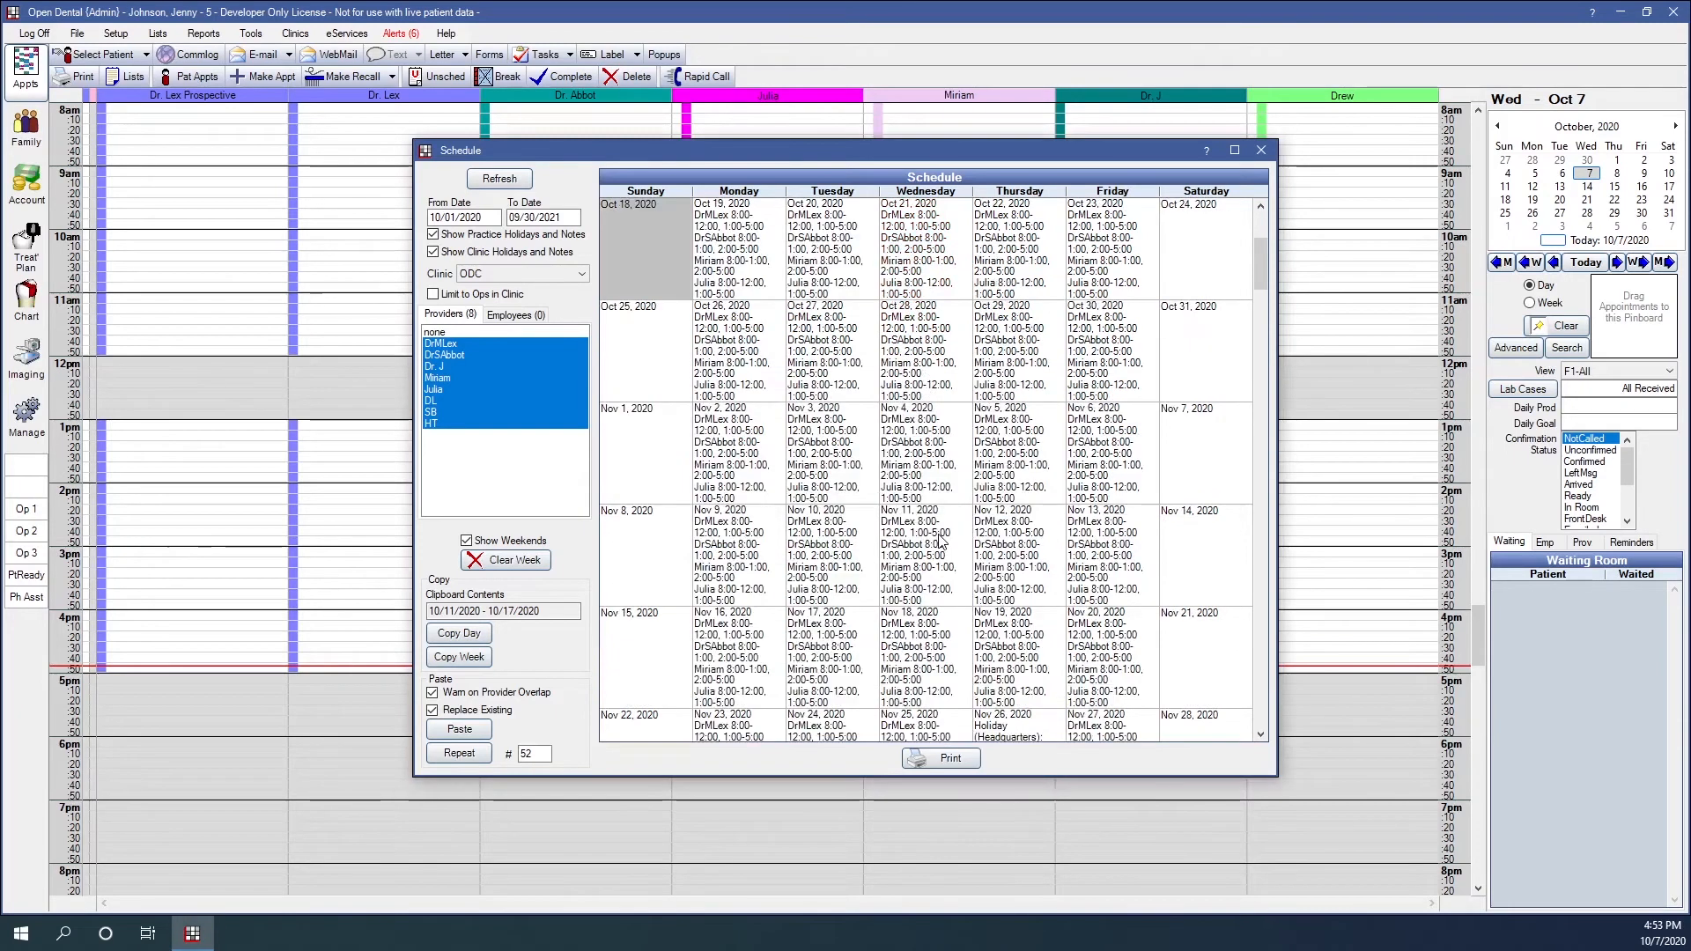
Review the ODC holidays on December 24, 25 and 31, and inspect the December 31 day entry without changing it.
scroll(974, 599, down, 5)
scroll(976, 605, down, 5)
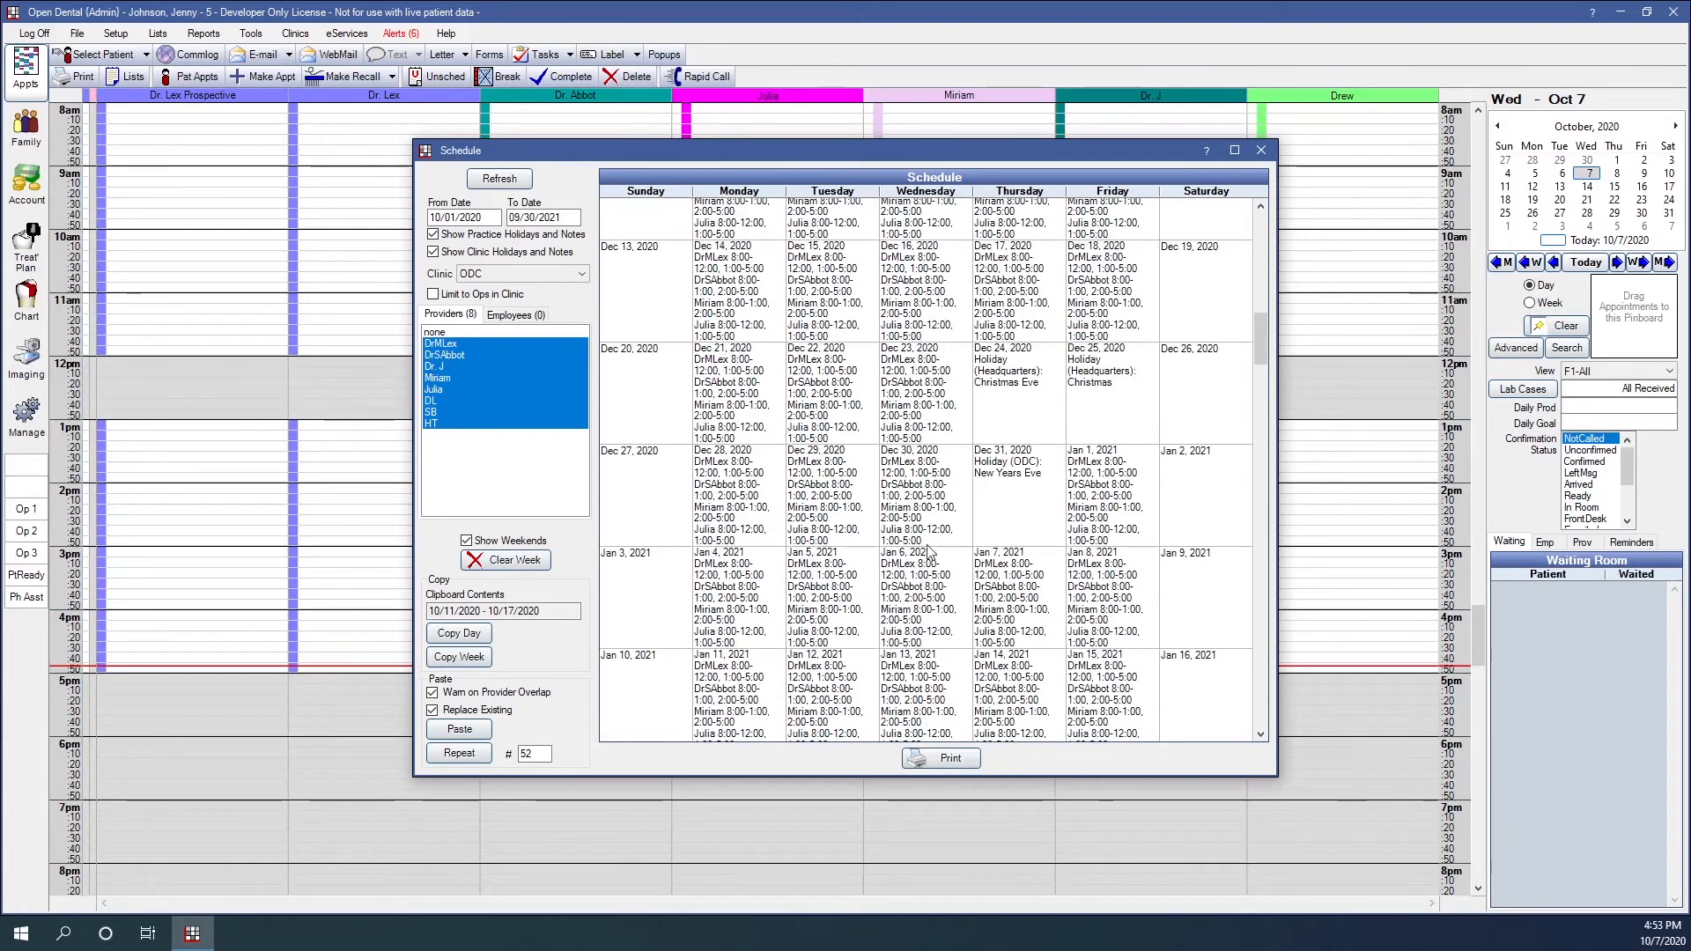
click(1019, 369)
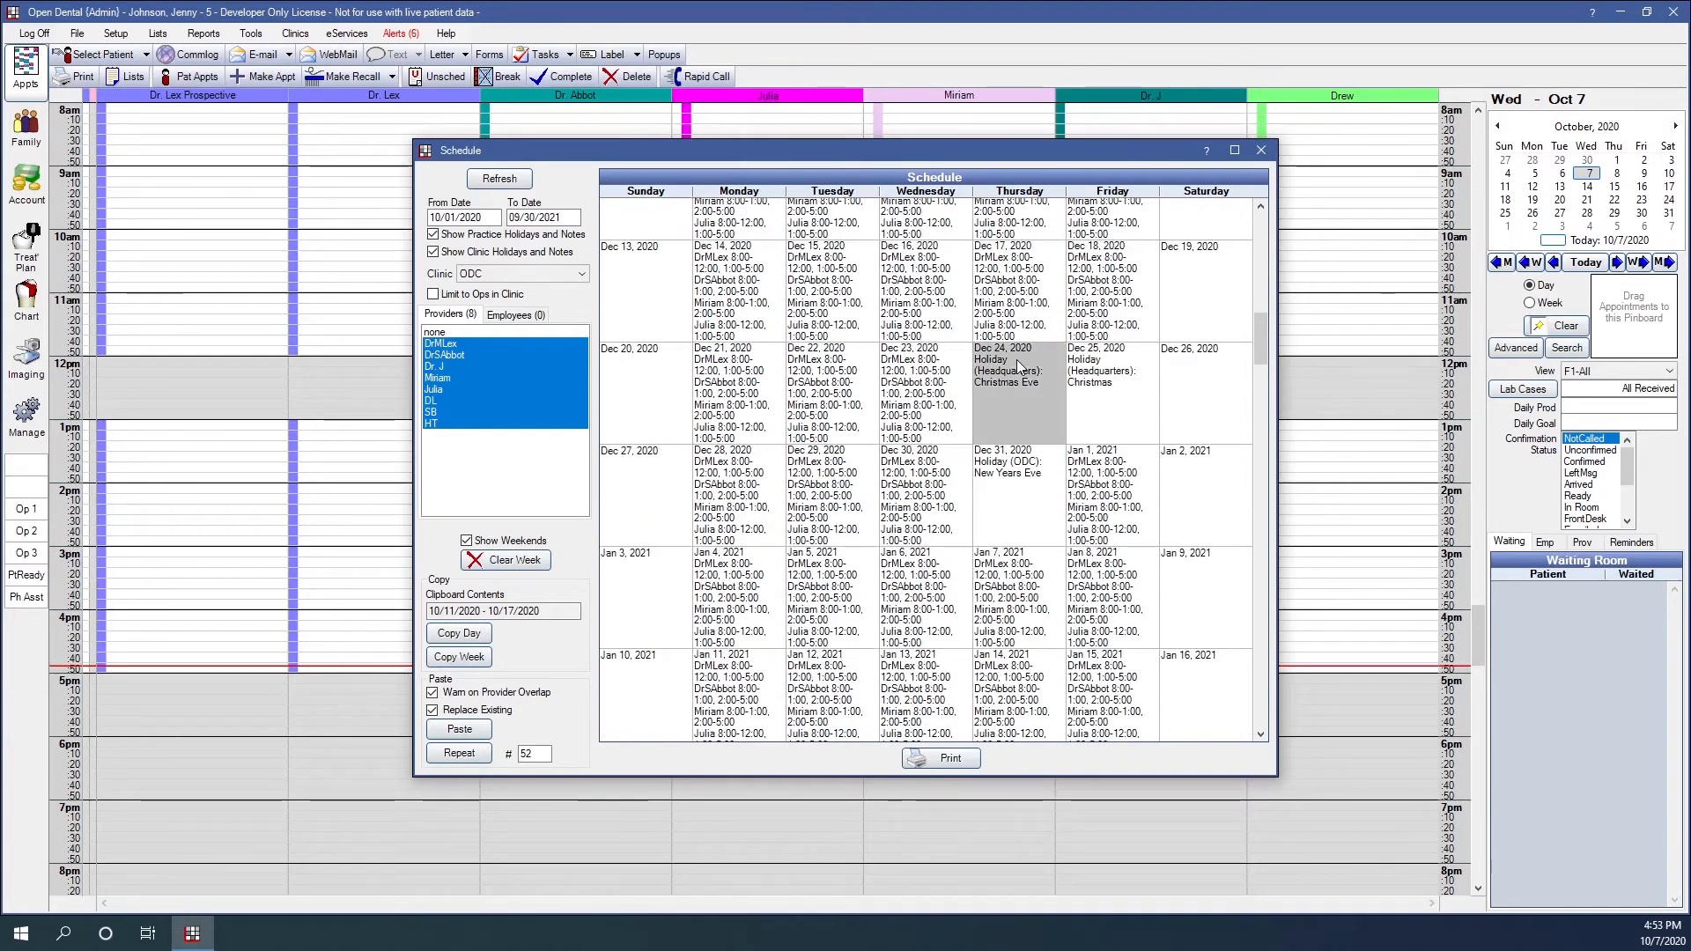
click(1136, 370)
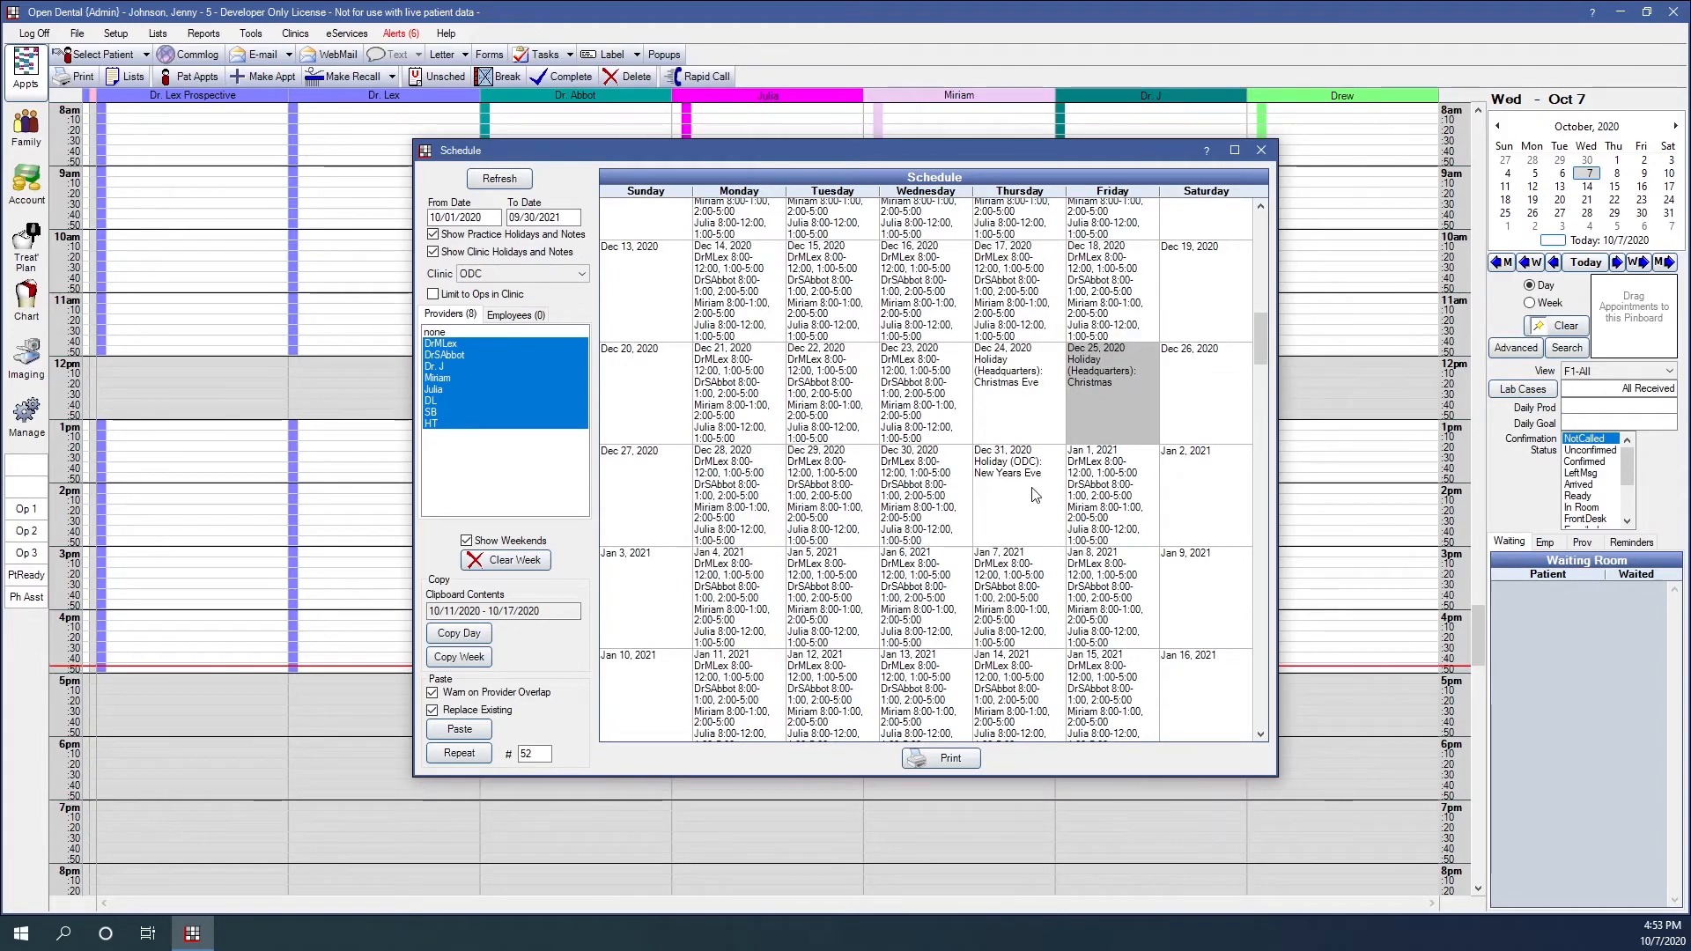
double_click(996, 477)
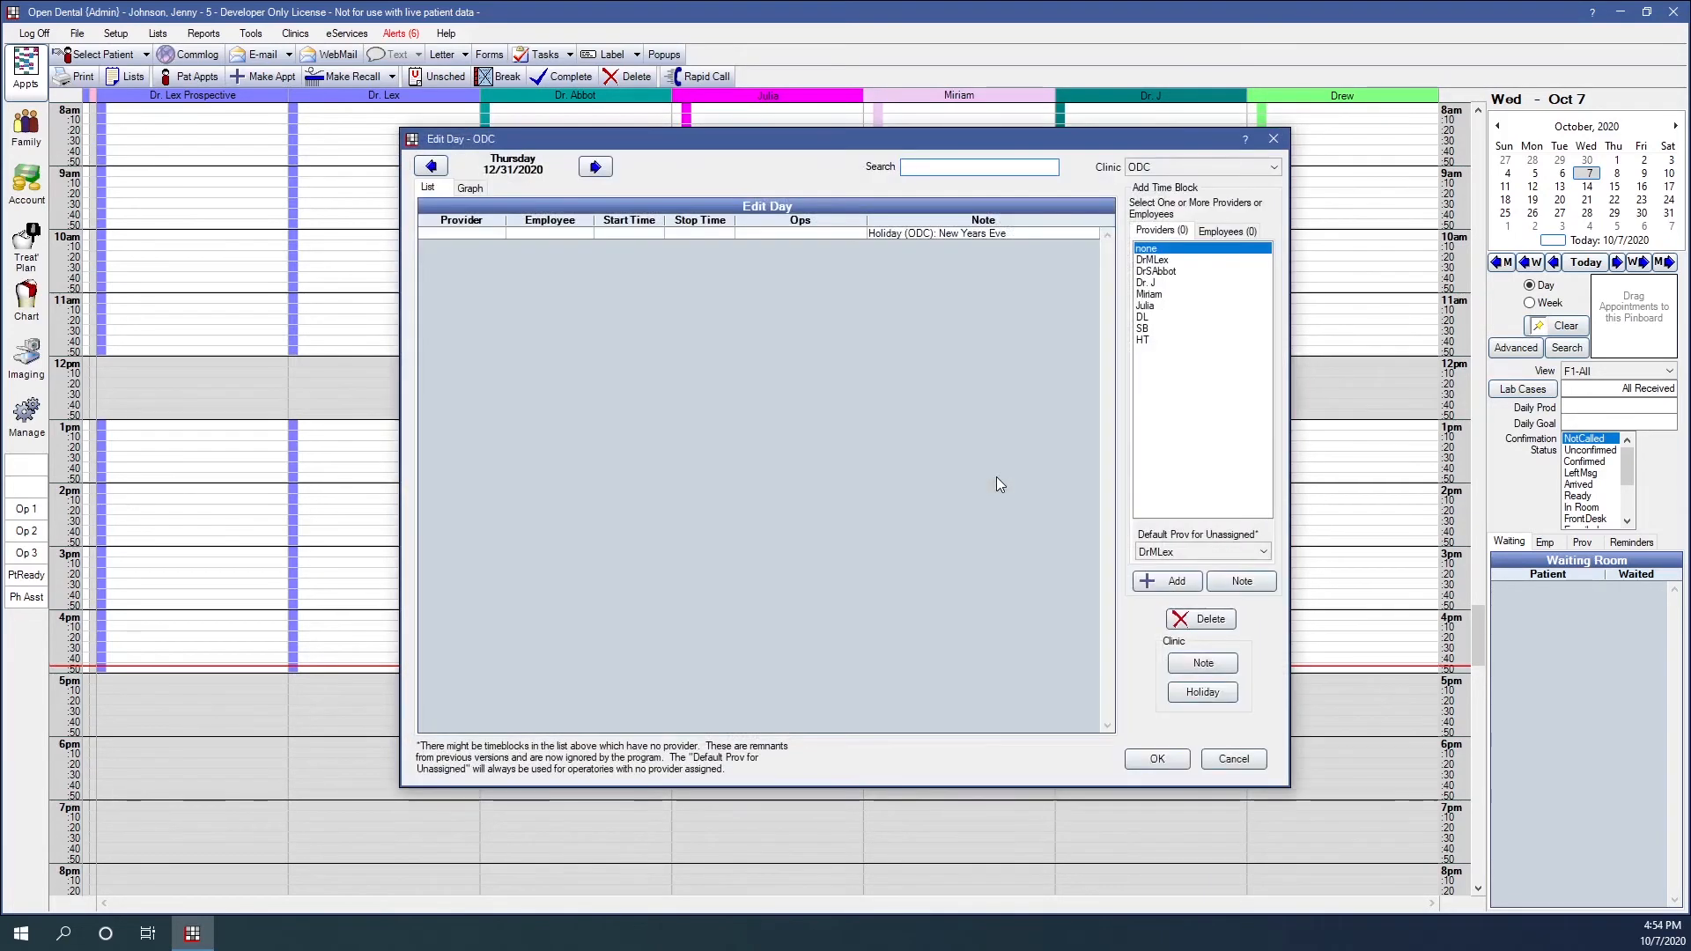
click(920, 232)
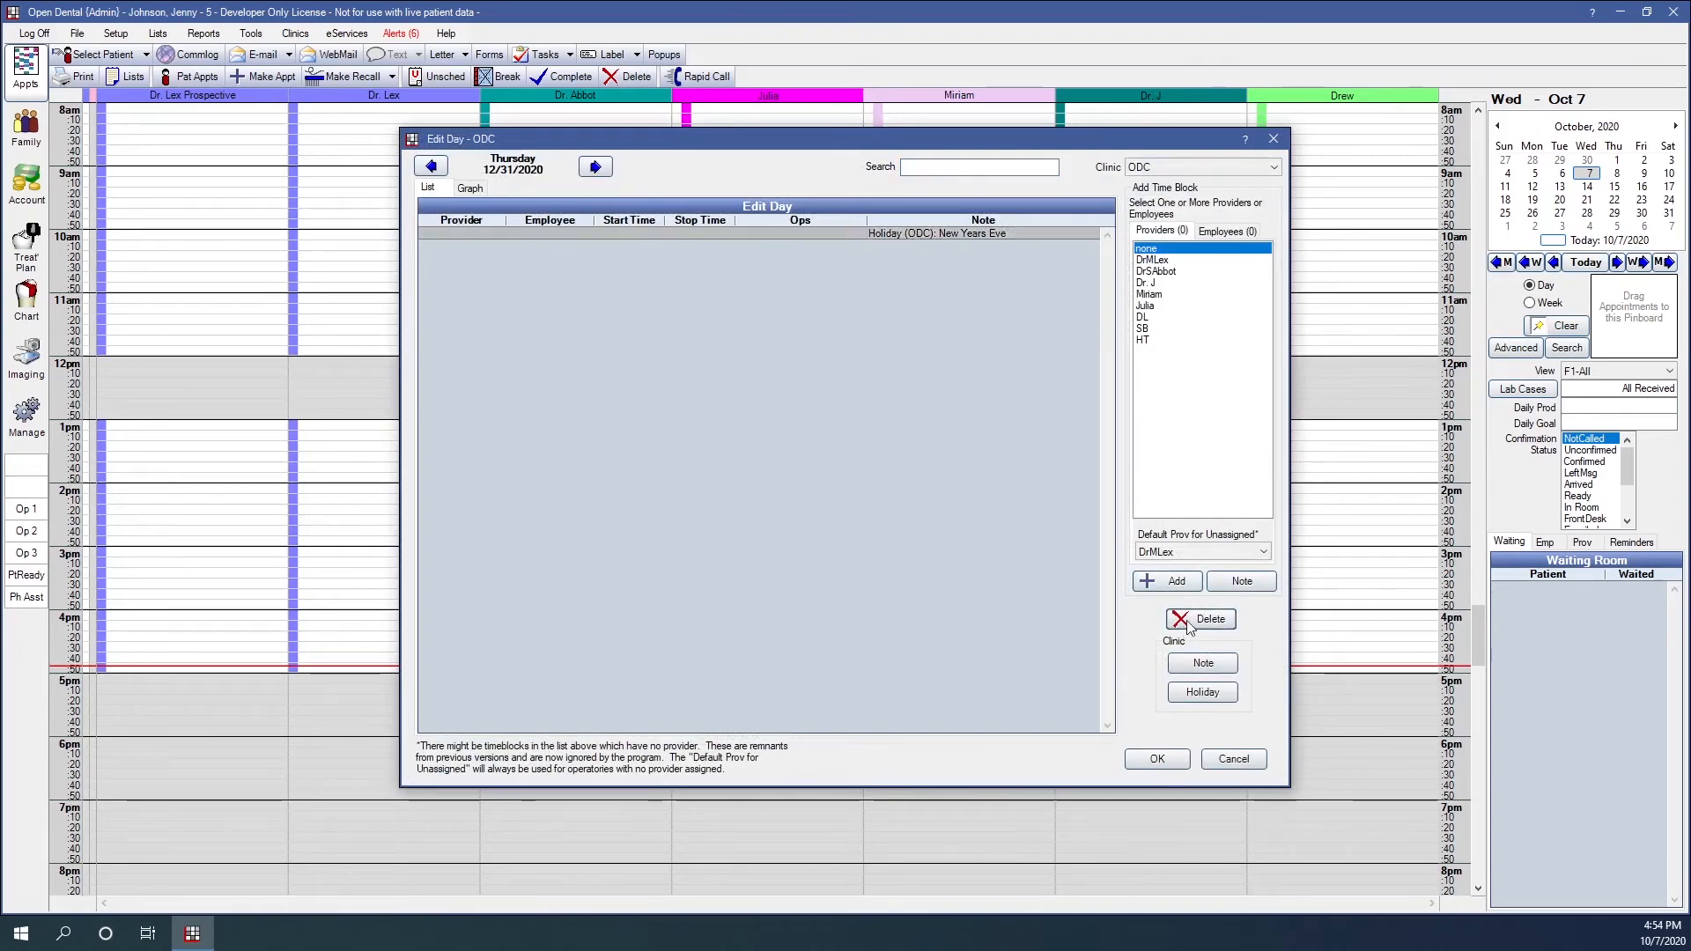
click(1234, 760)
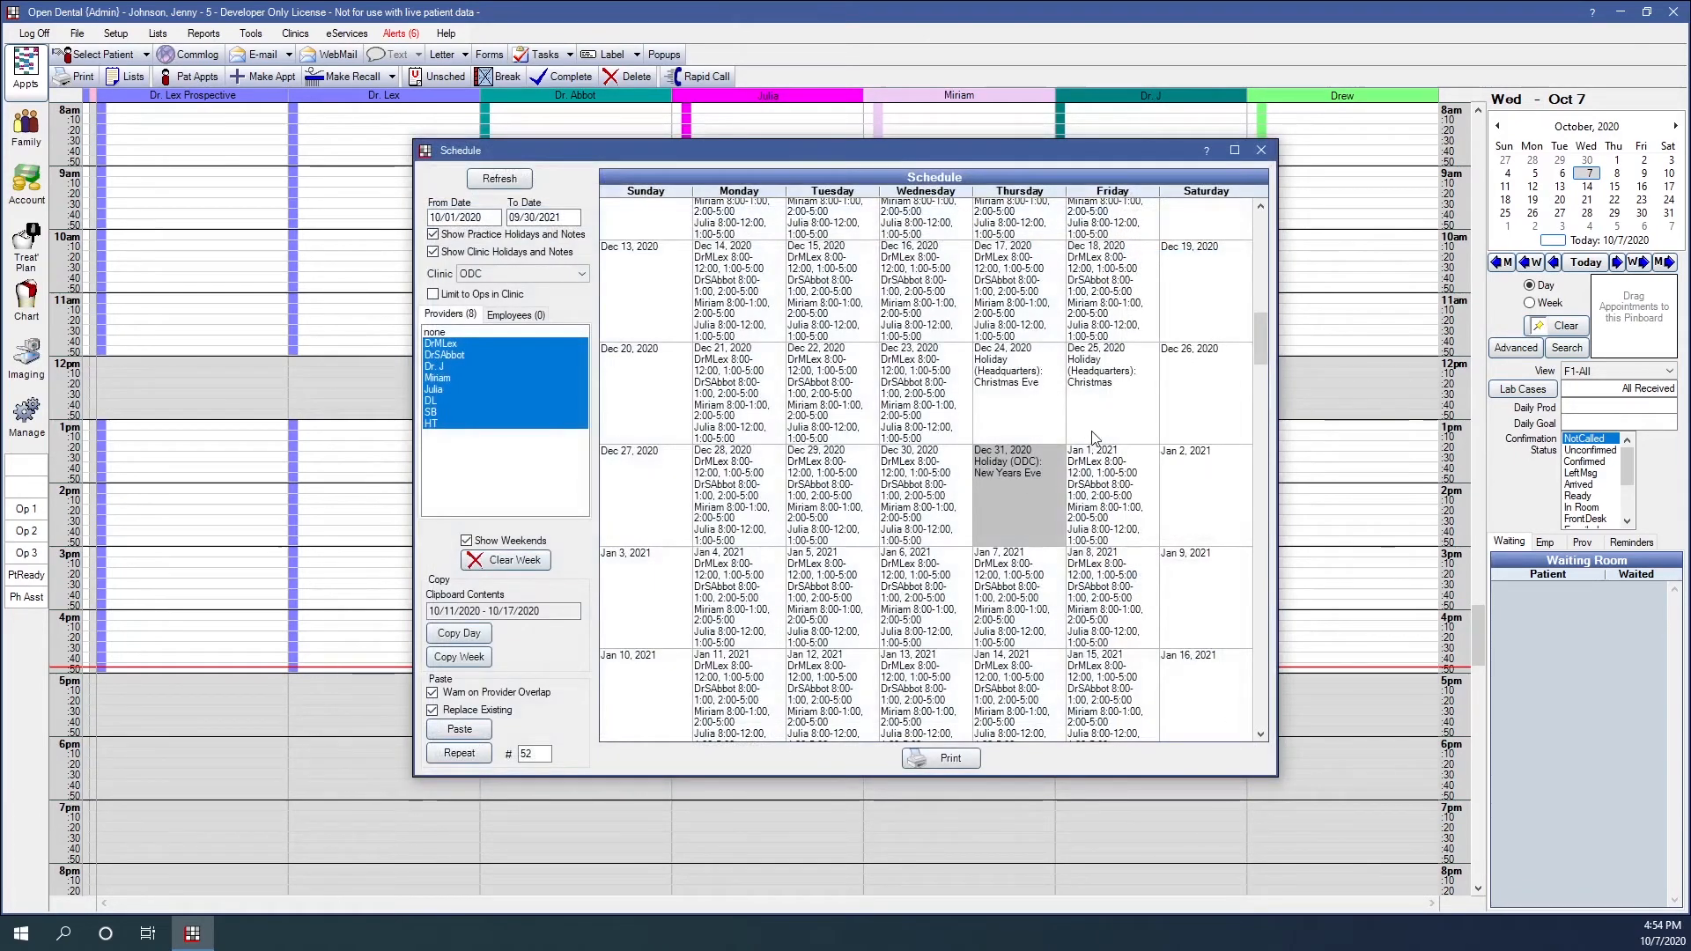
Switch the schedule to clinic C1 and examine the days around December 31 and January 1.
scroll(777, 333, up, 2)
click(504, 279)
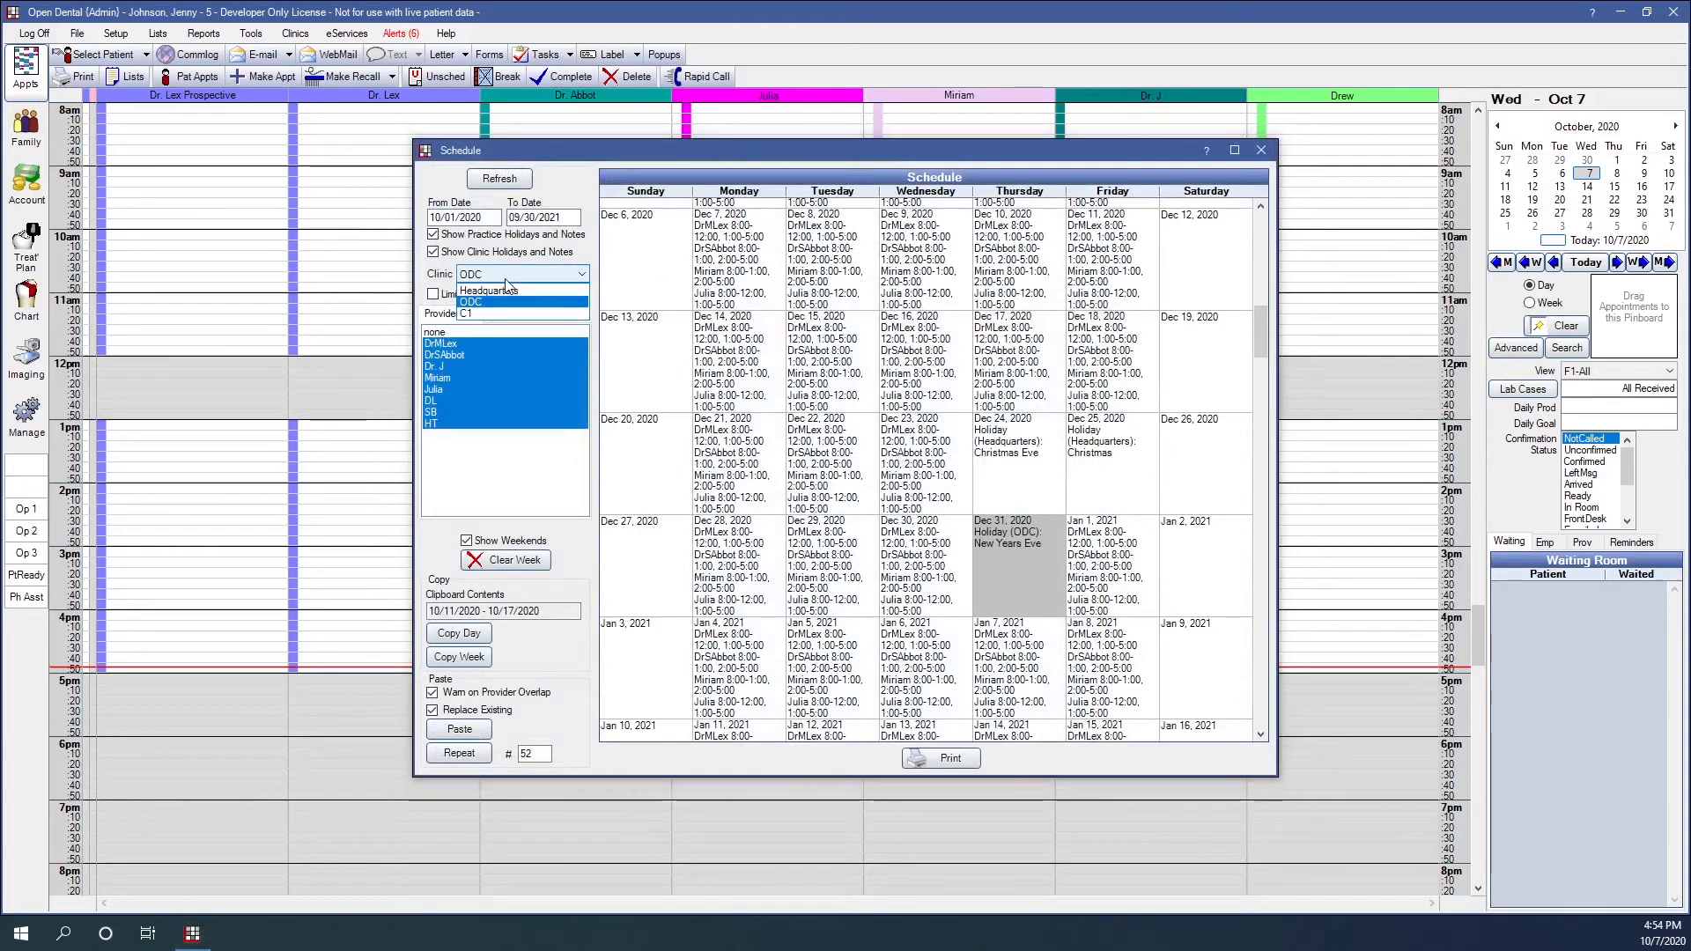
click(473, 314)
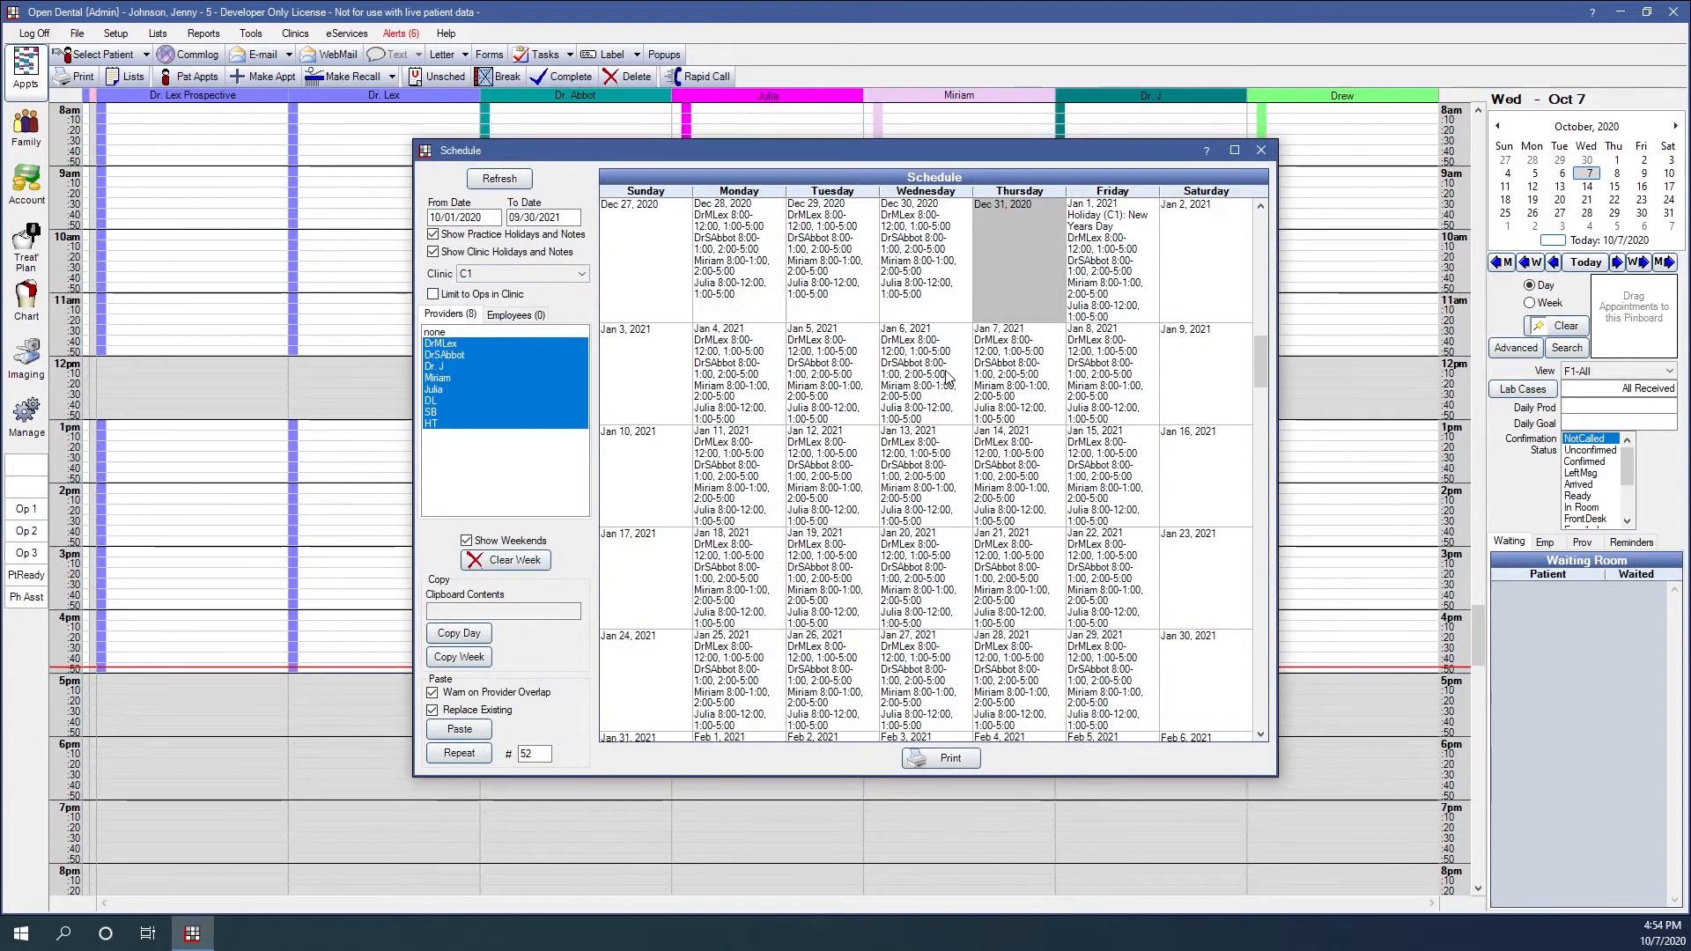
scroll(935, 453, up, 4)
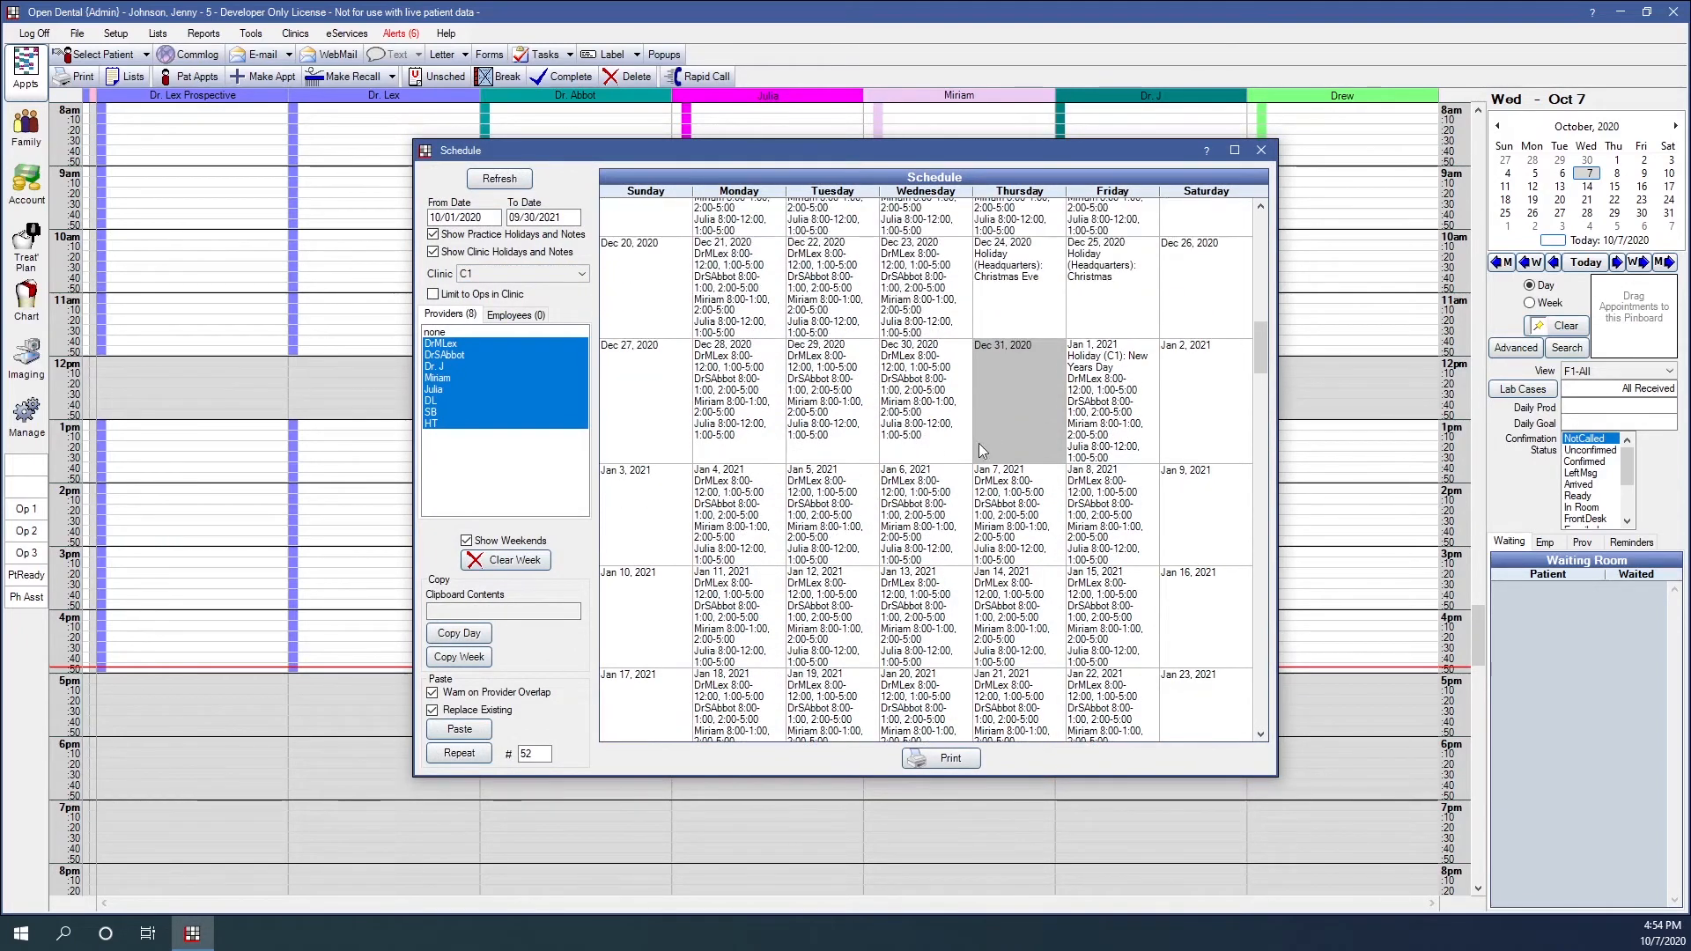
Add a clinic note for C1 on December 31, 2020 reading "ODC is open today" and save the day.
double_click(1015, 390)
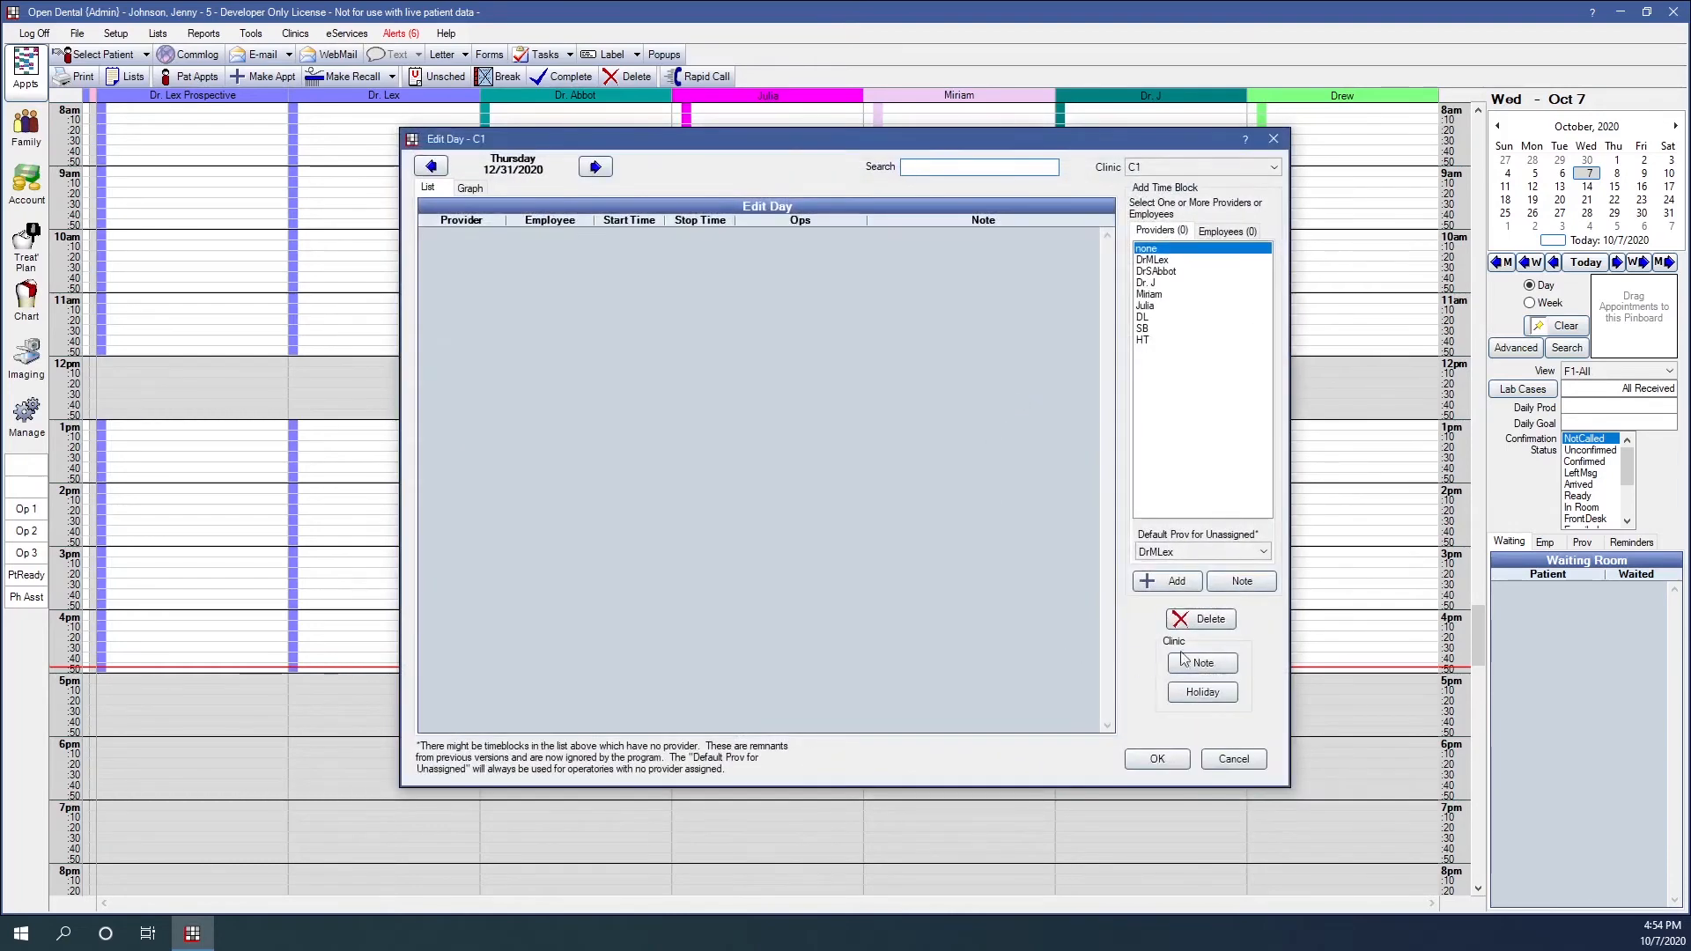
click(1203, 663)
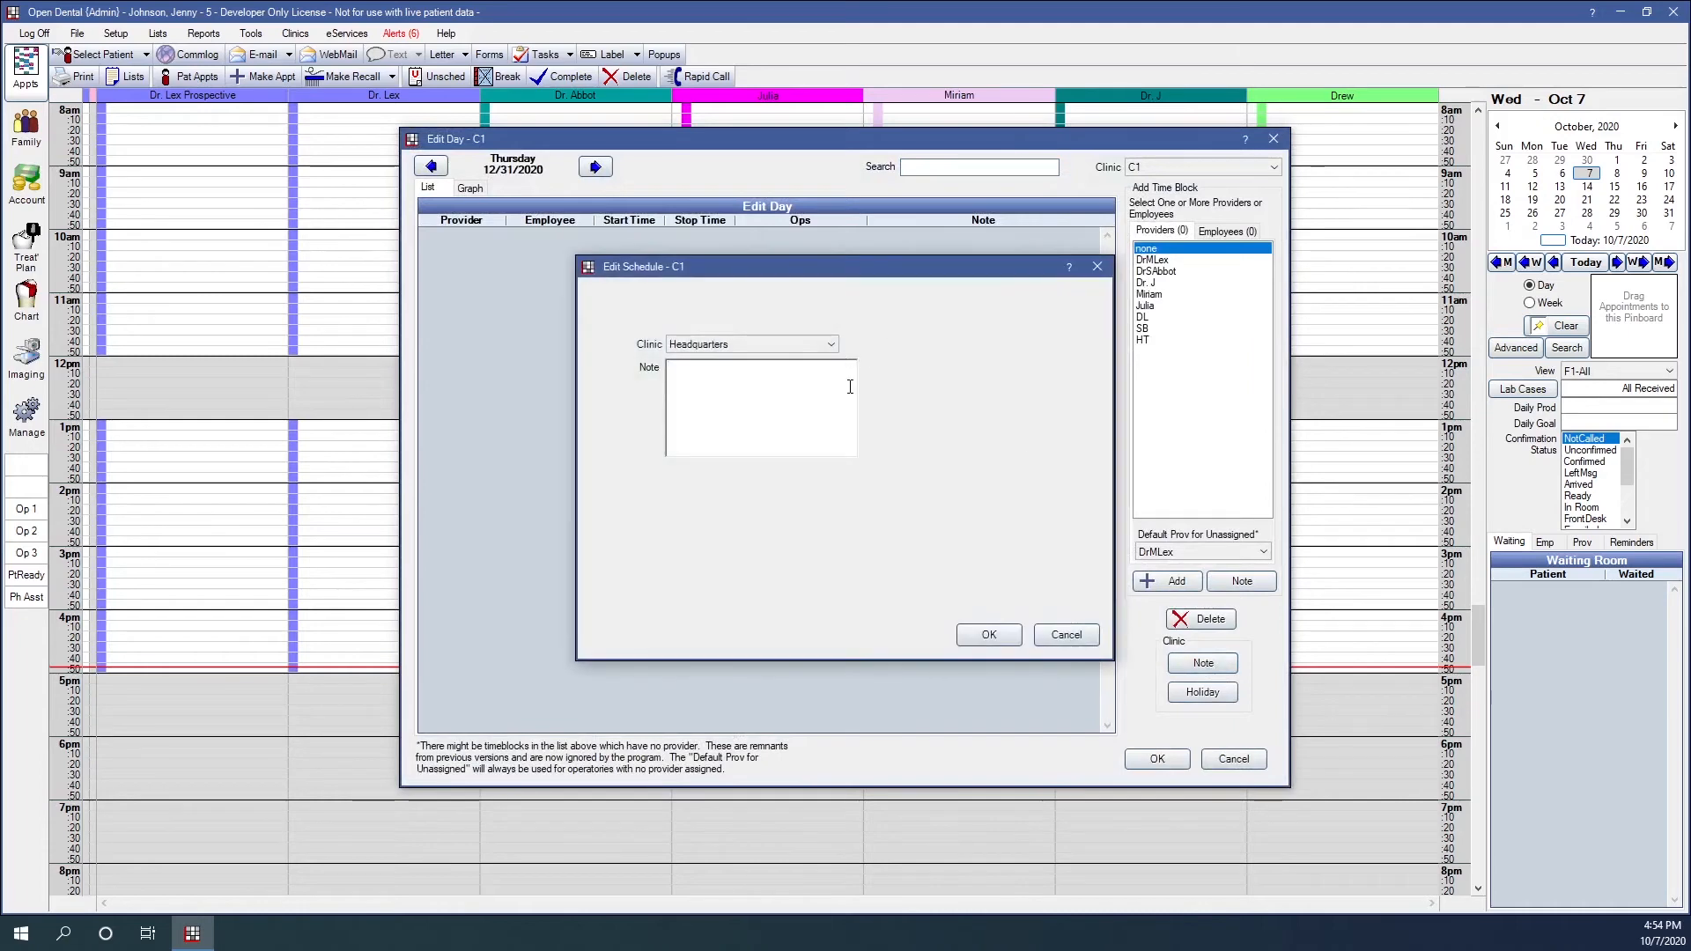
click(705, 344)
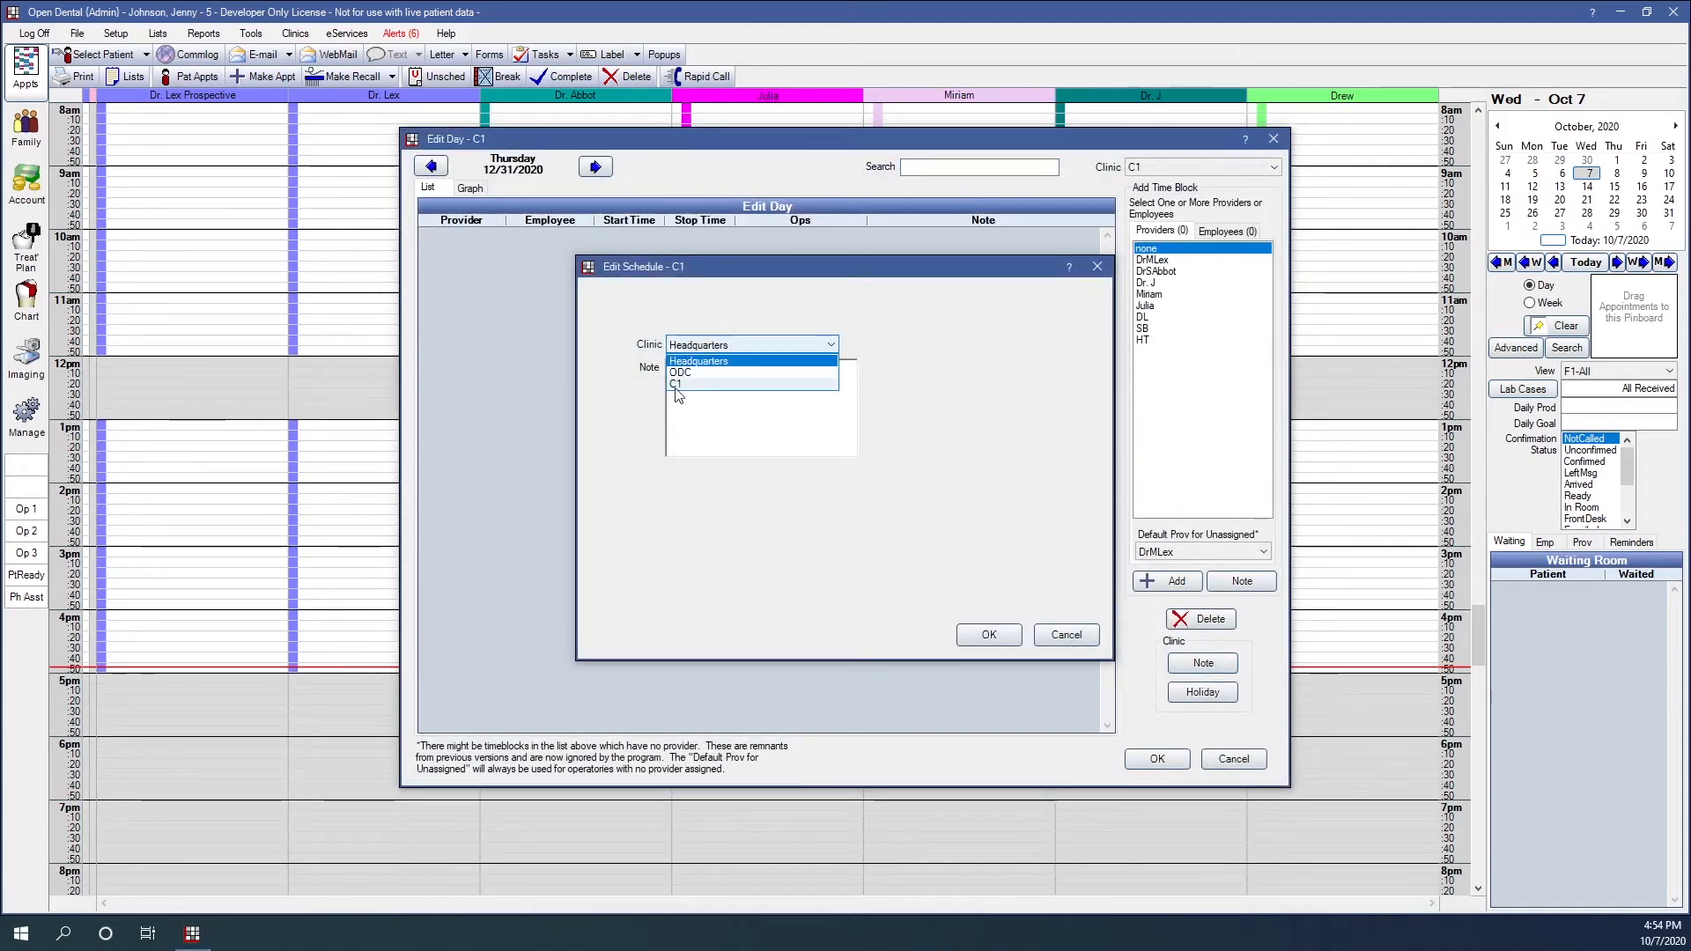
click(679, 384)
click(759, 402)
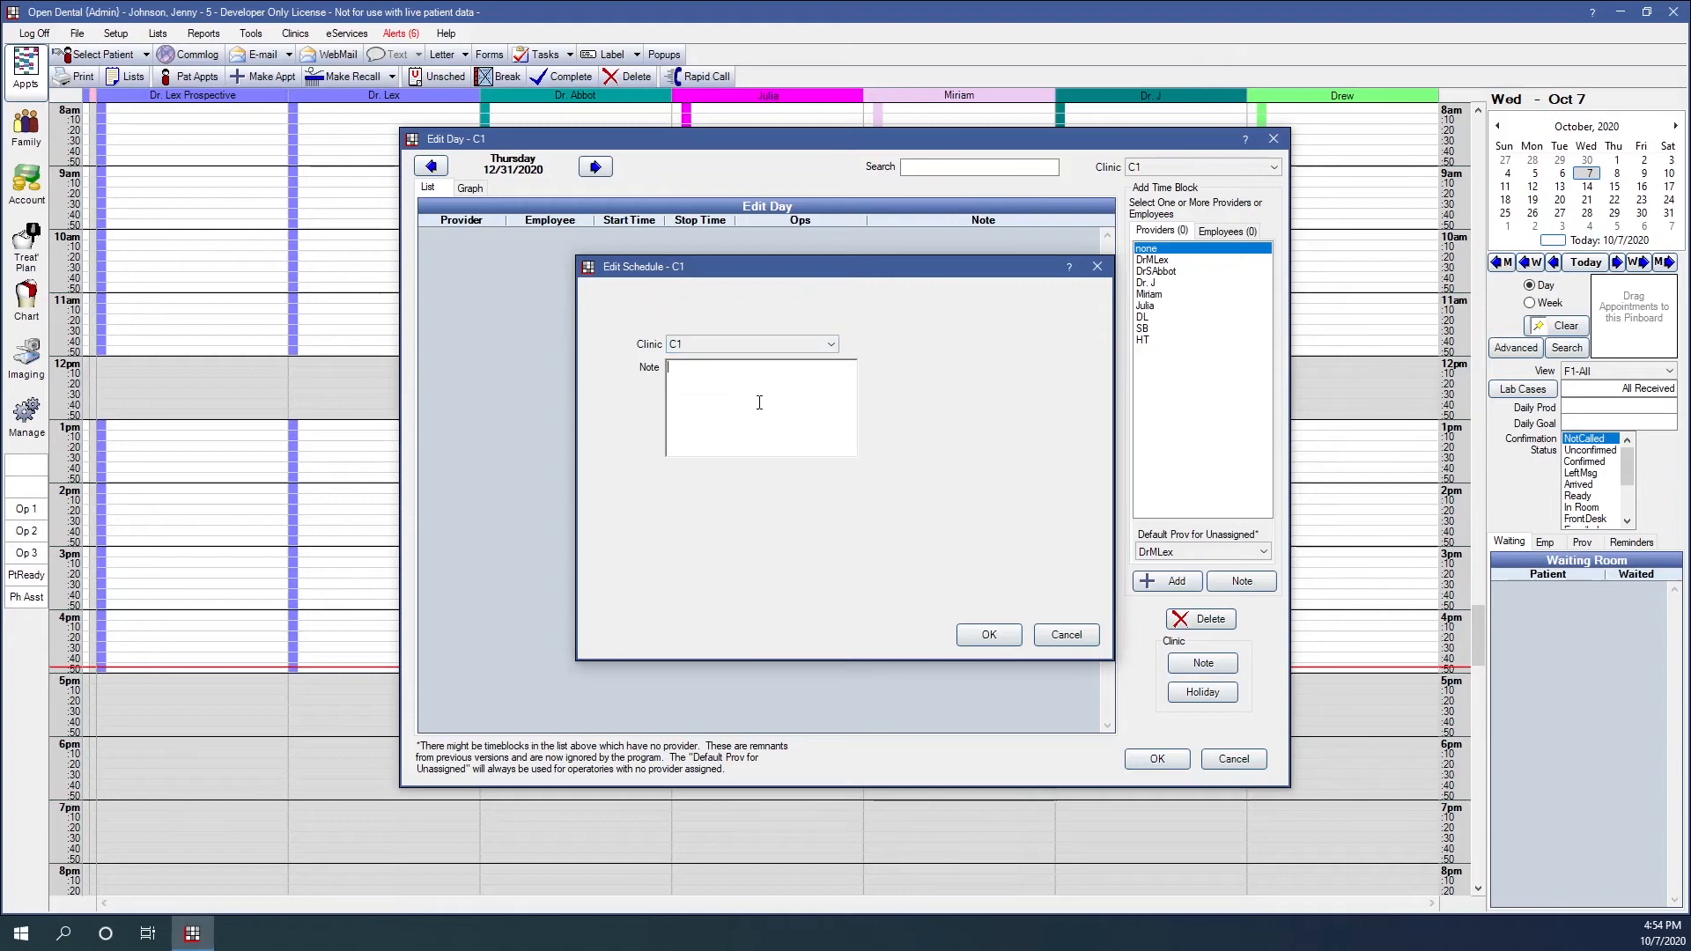
text(ODC is open today)
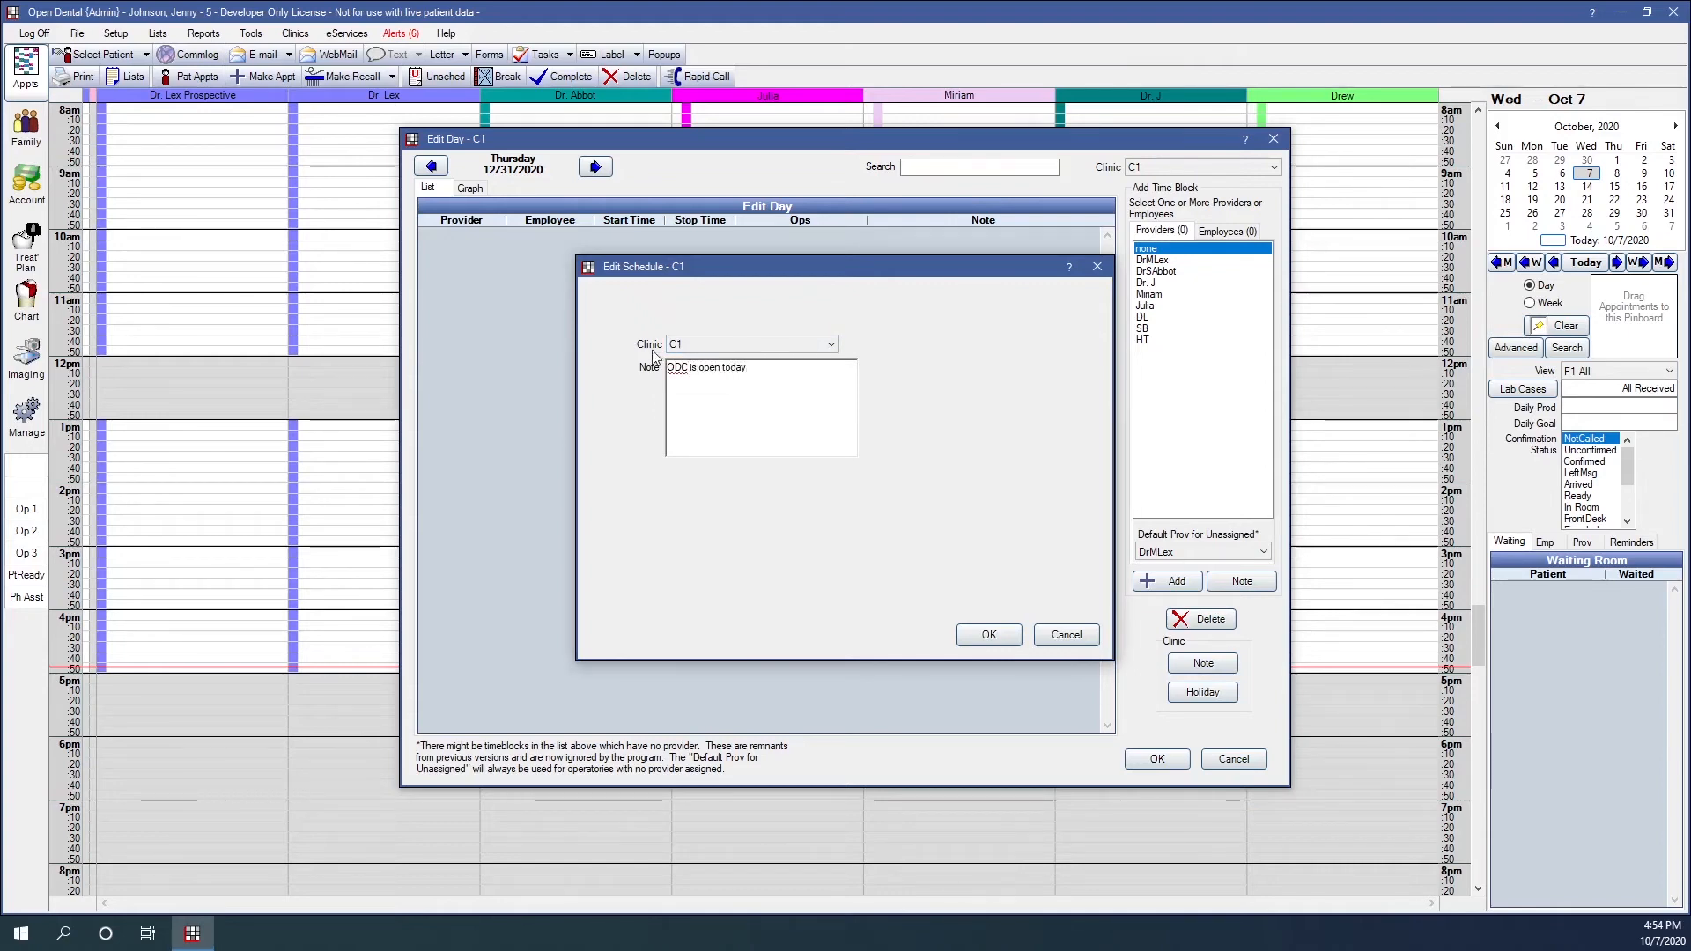
drag(787, 374, 651, 388)
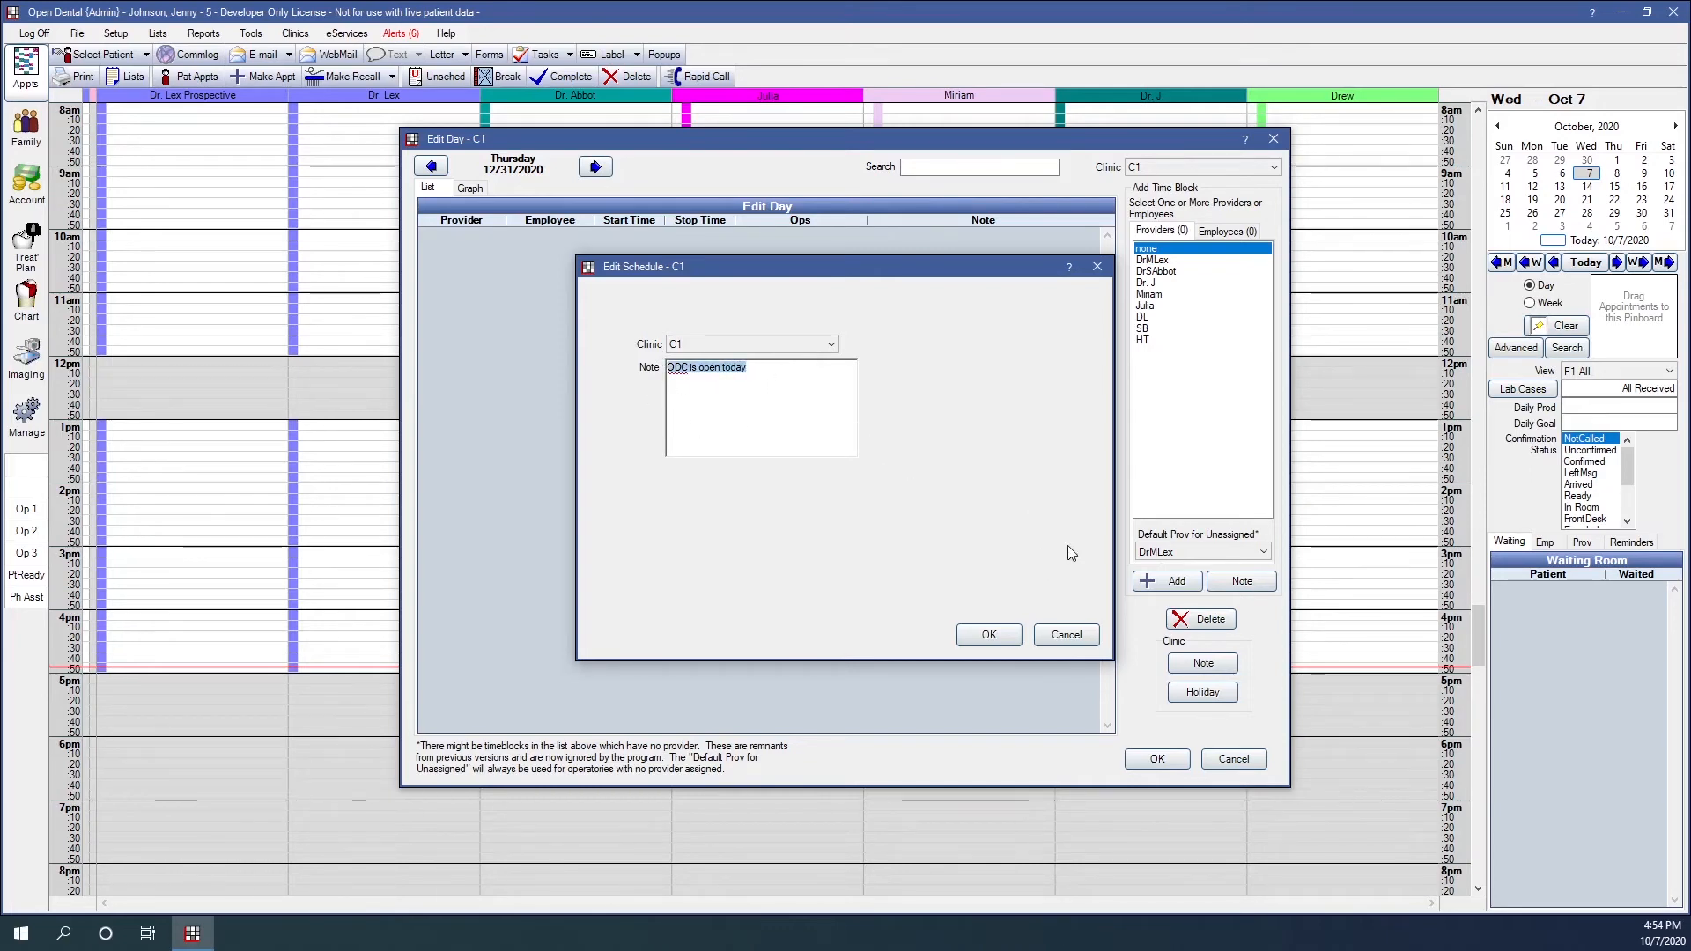
click(983, 641)
click(1145, 759)
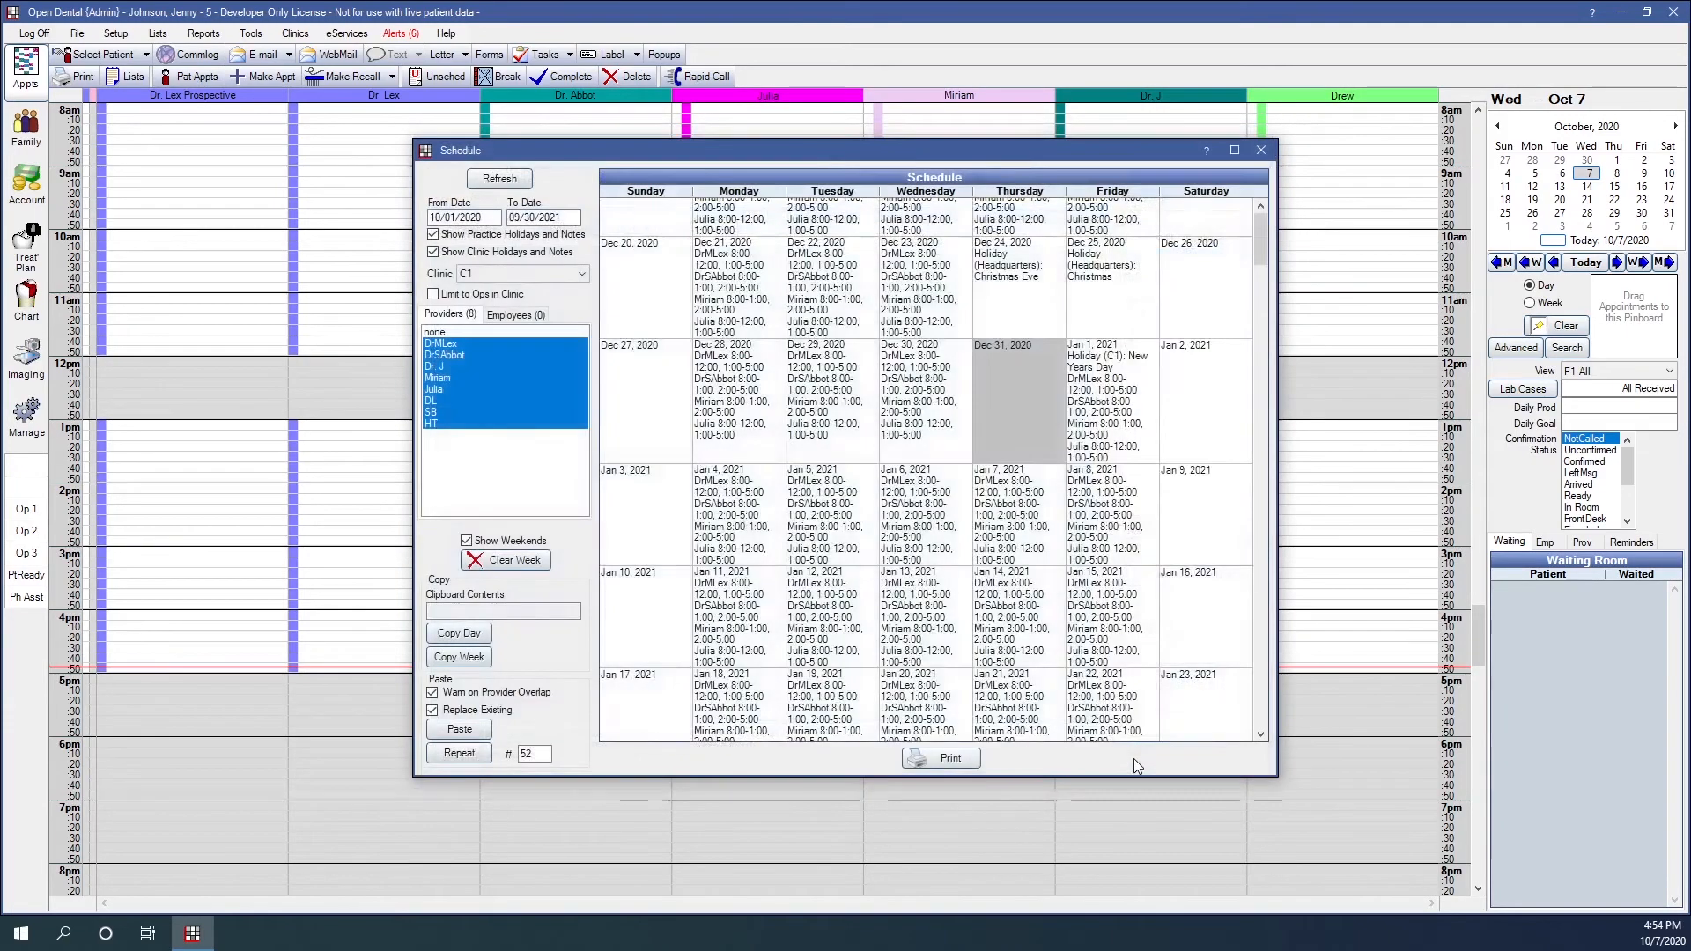
scroll(1091, 468, up, 2)
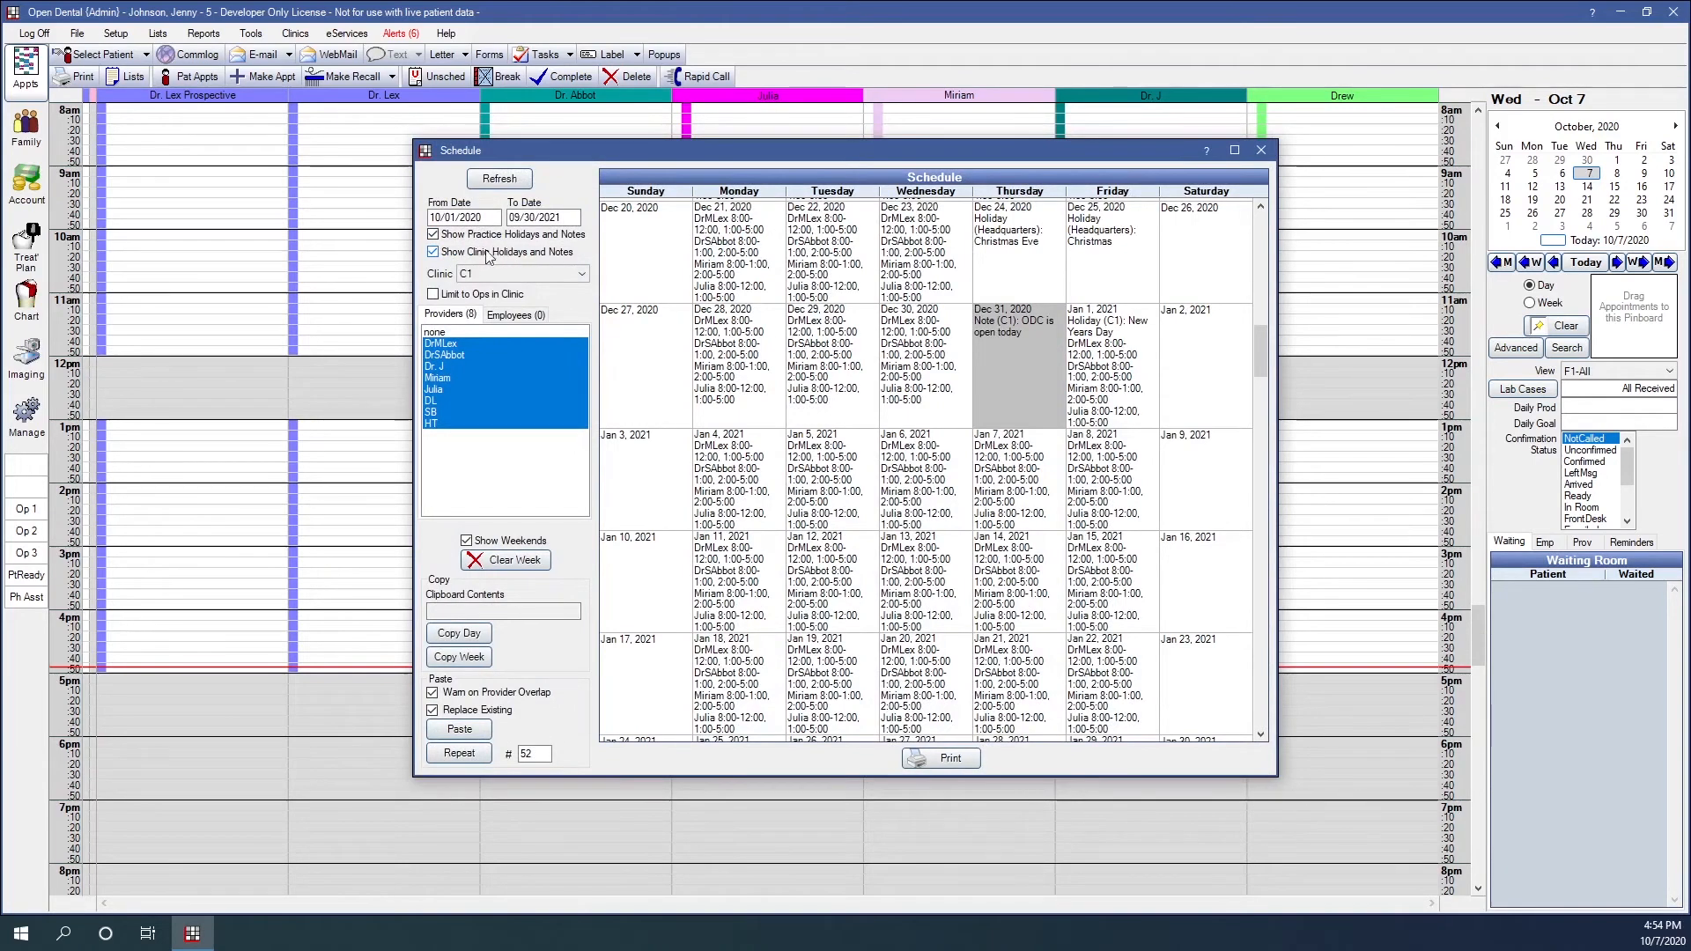
Hide practice holidays and notes, and check the C1 clinic entries on December 31 and January 1.
click(433, 235)
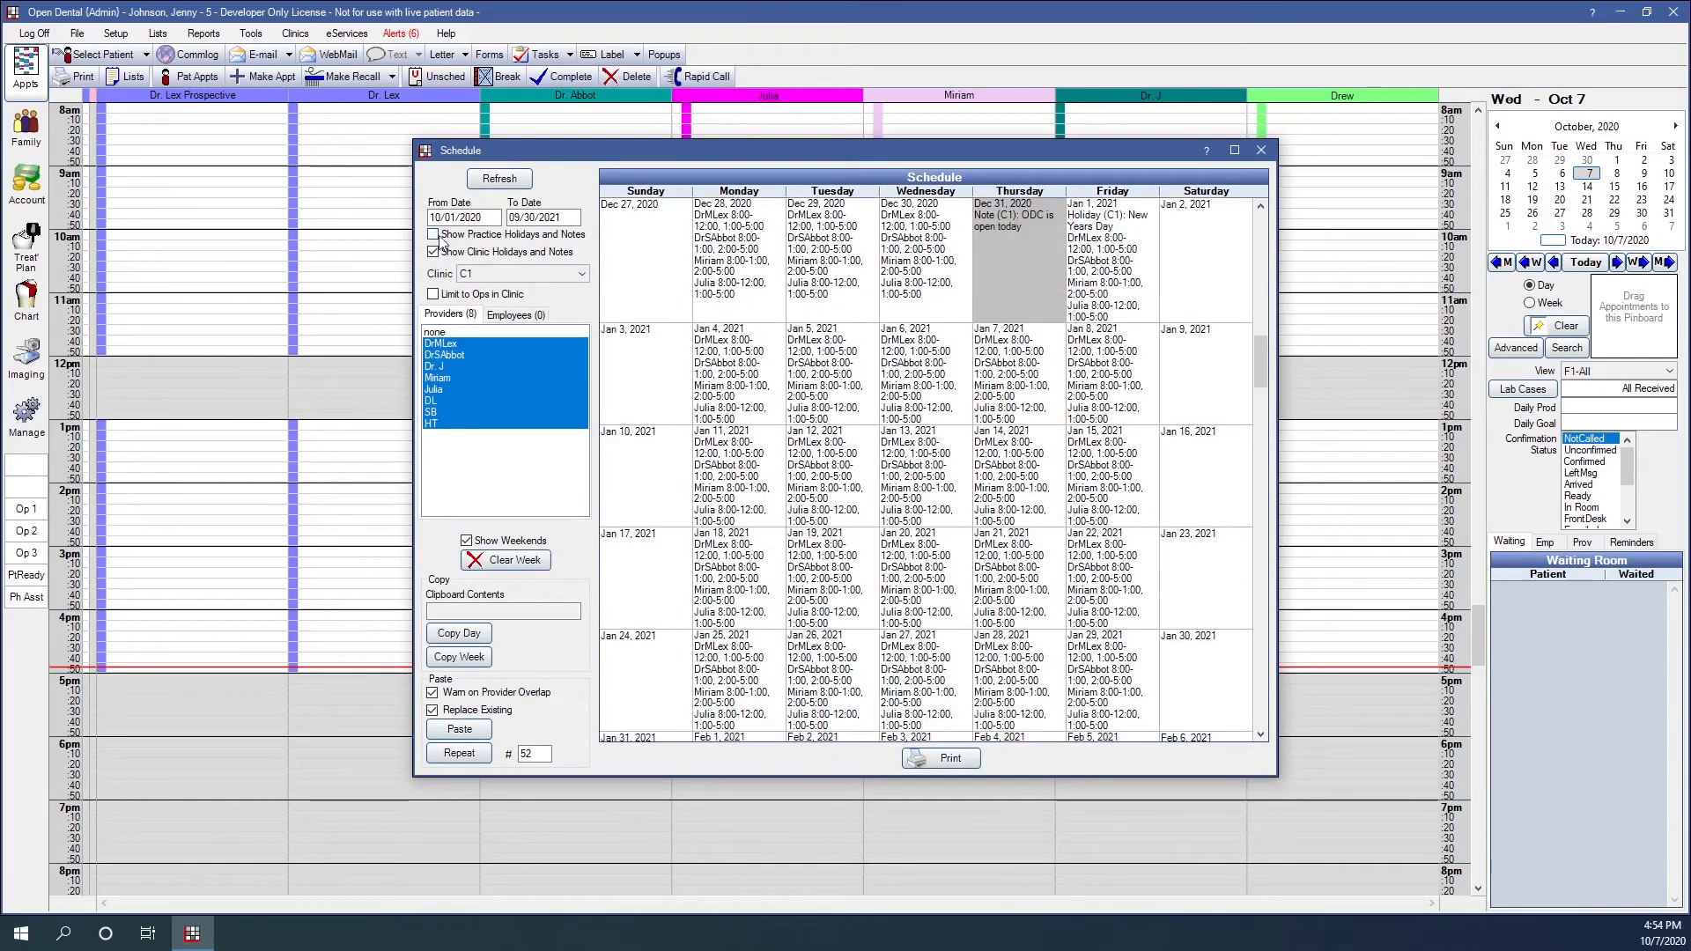
scroll(1229, 463, up, 6)
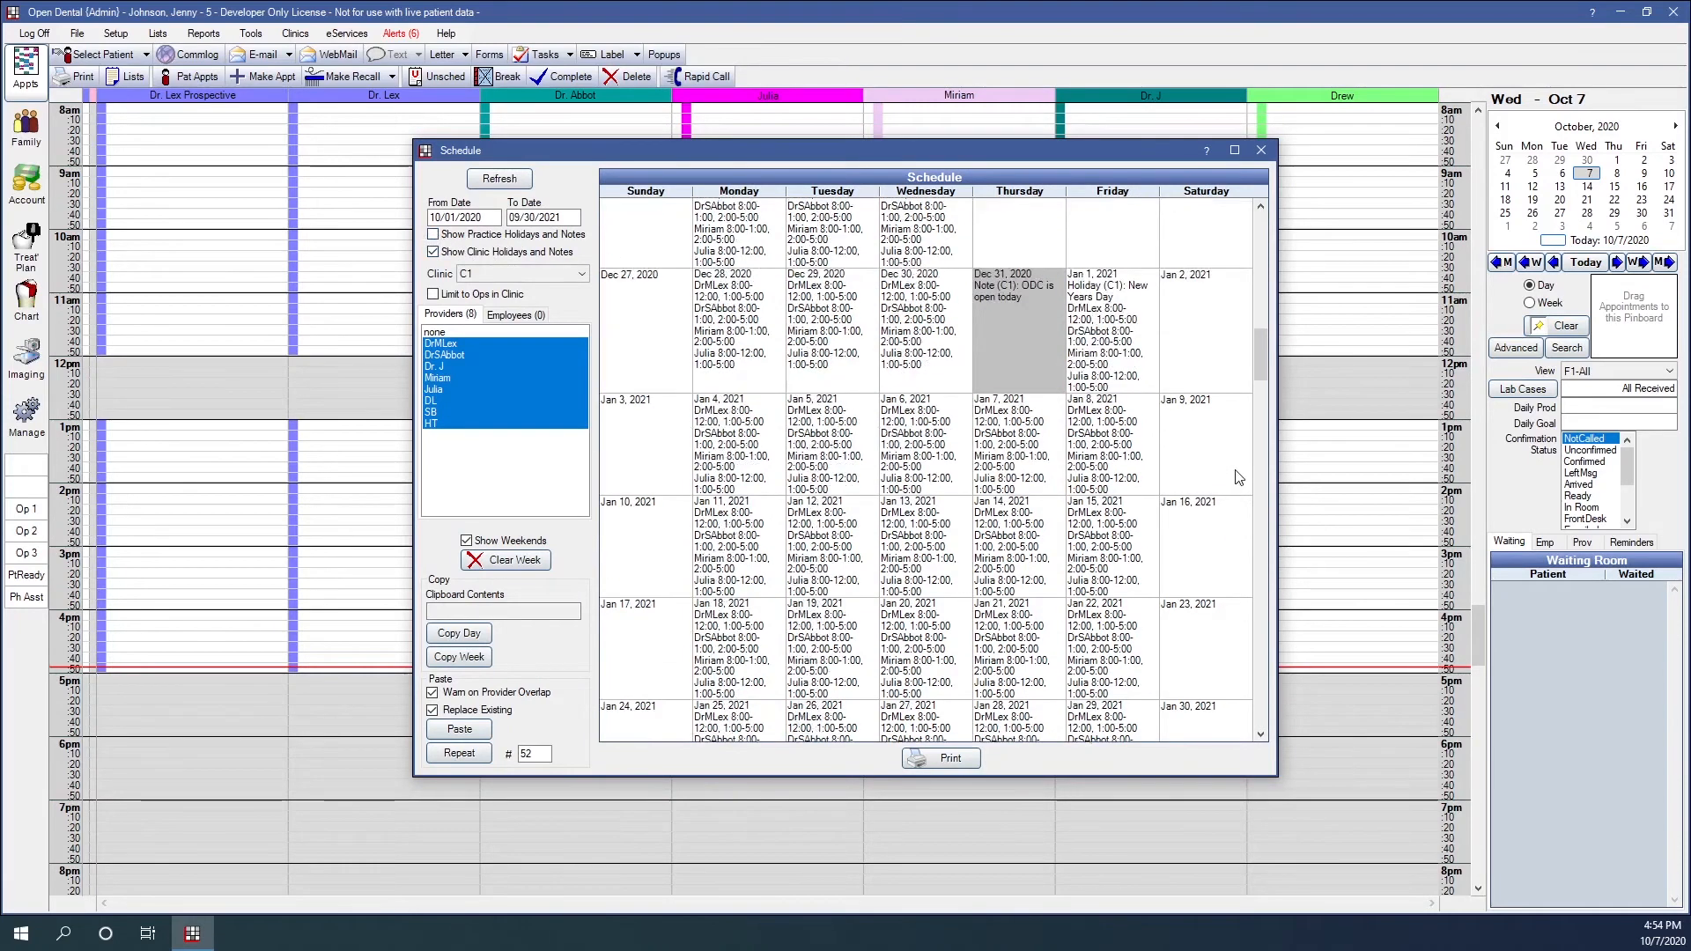
click(1070, 502)
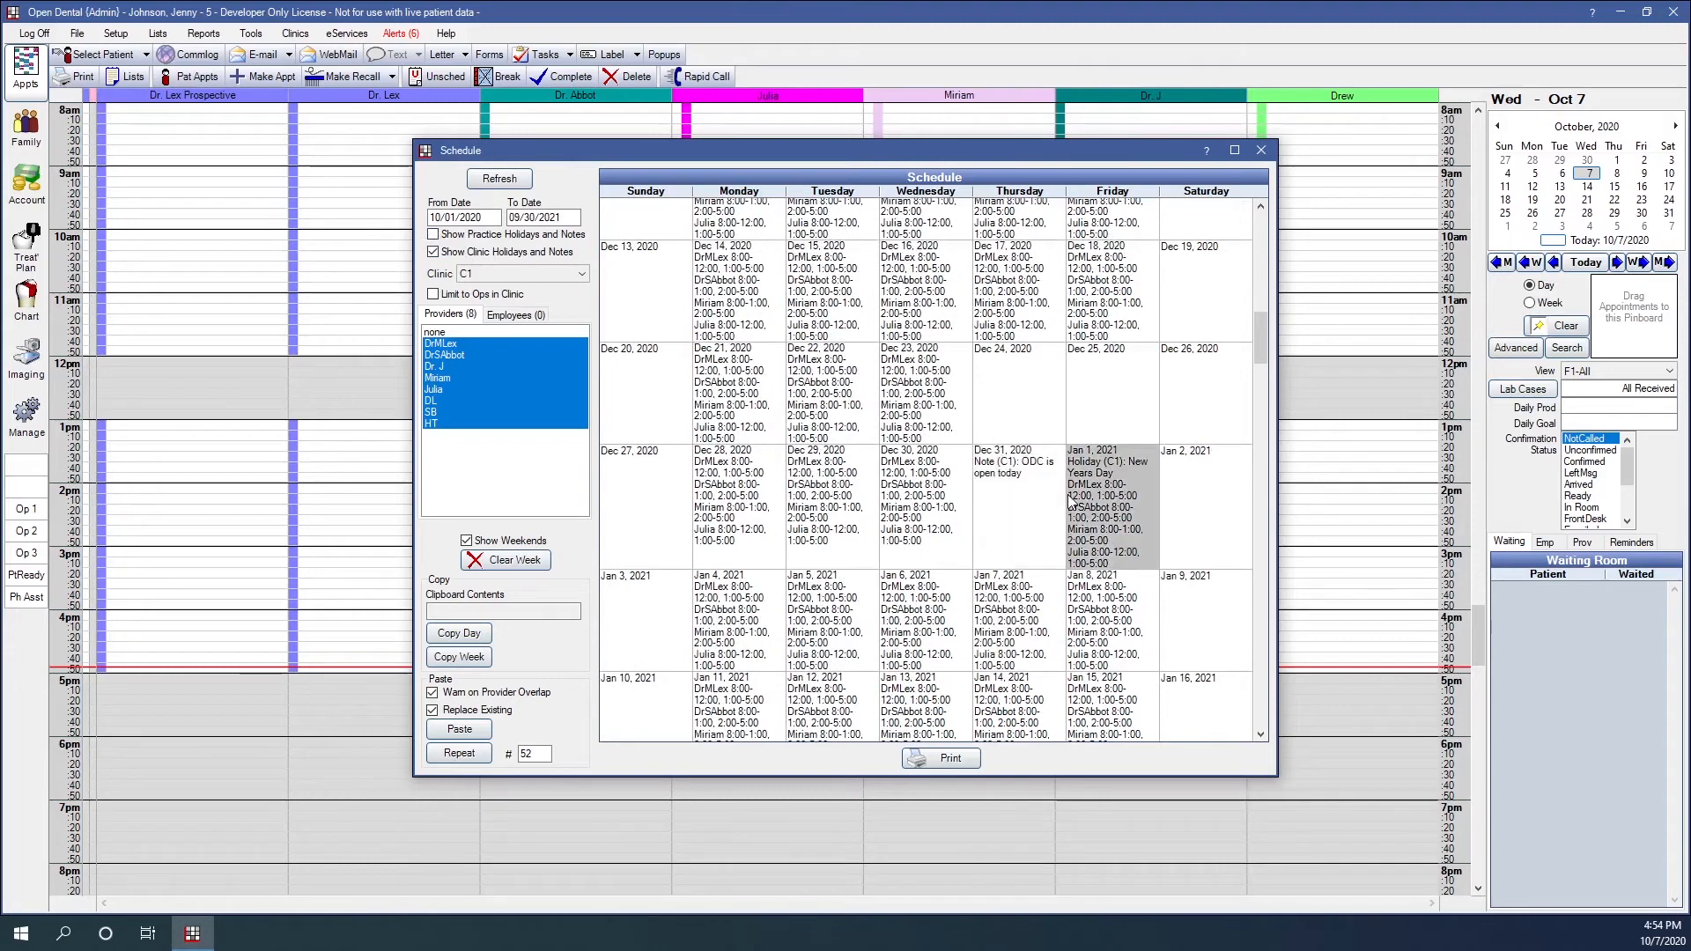
click(1023, 506)
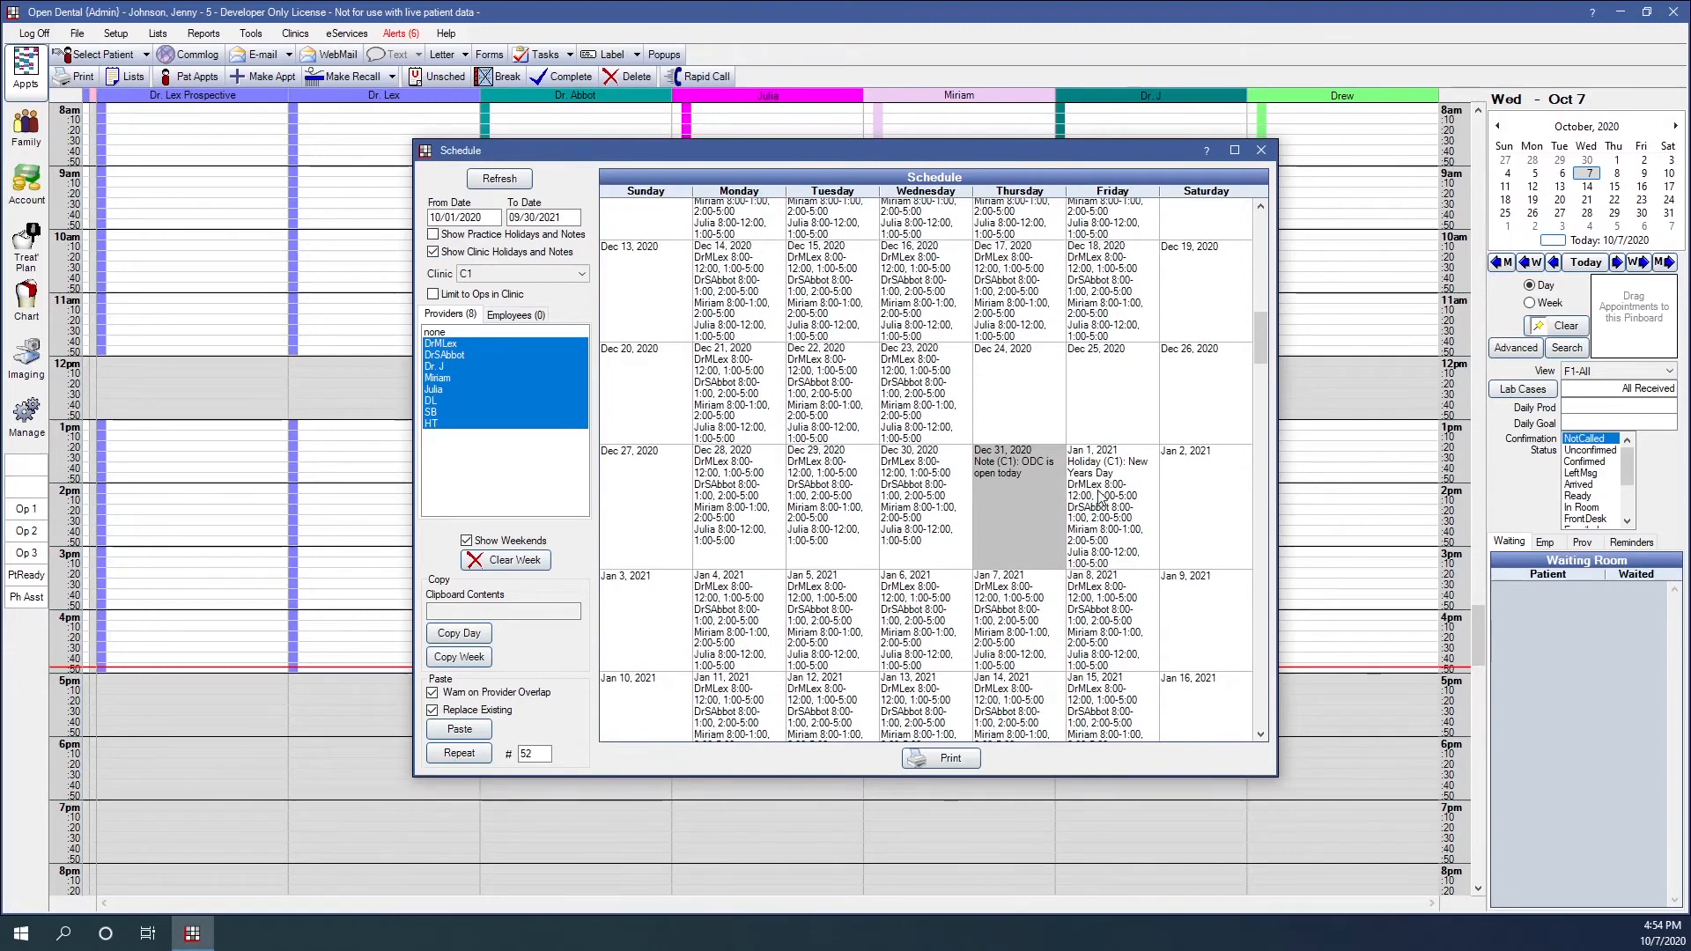
Show practice holidays and notes while hiding the clinic ones, and check the December 24 and 25 entries.
click(433, 234)
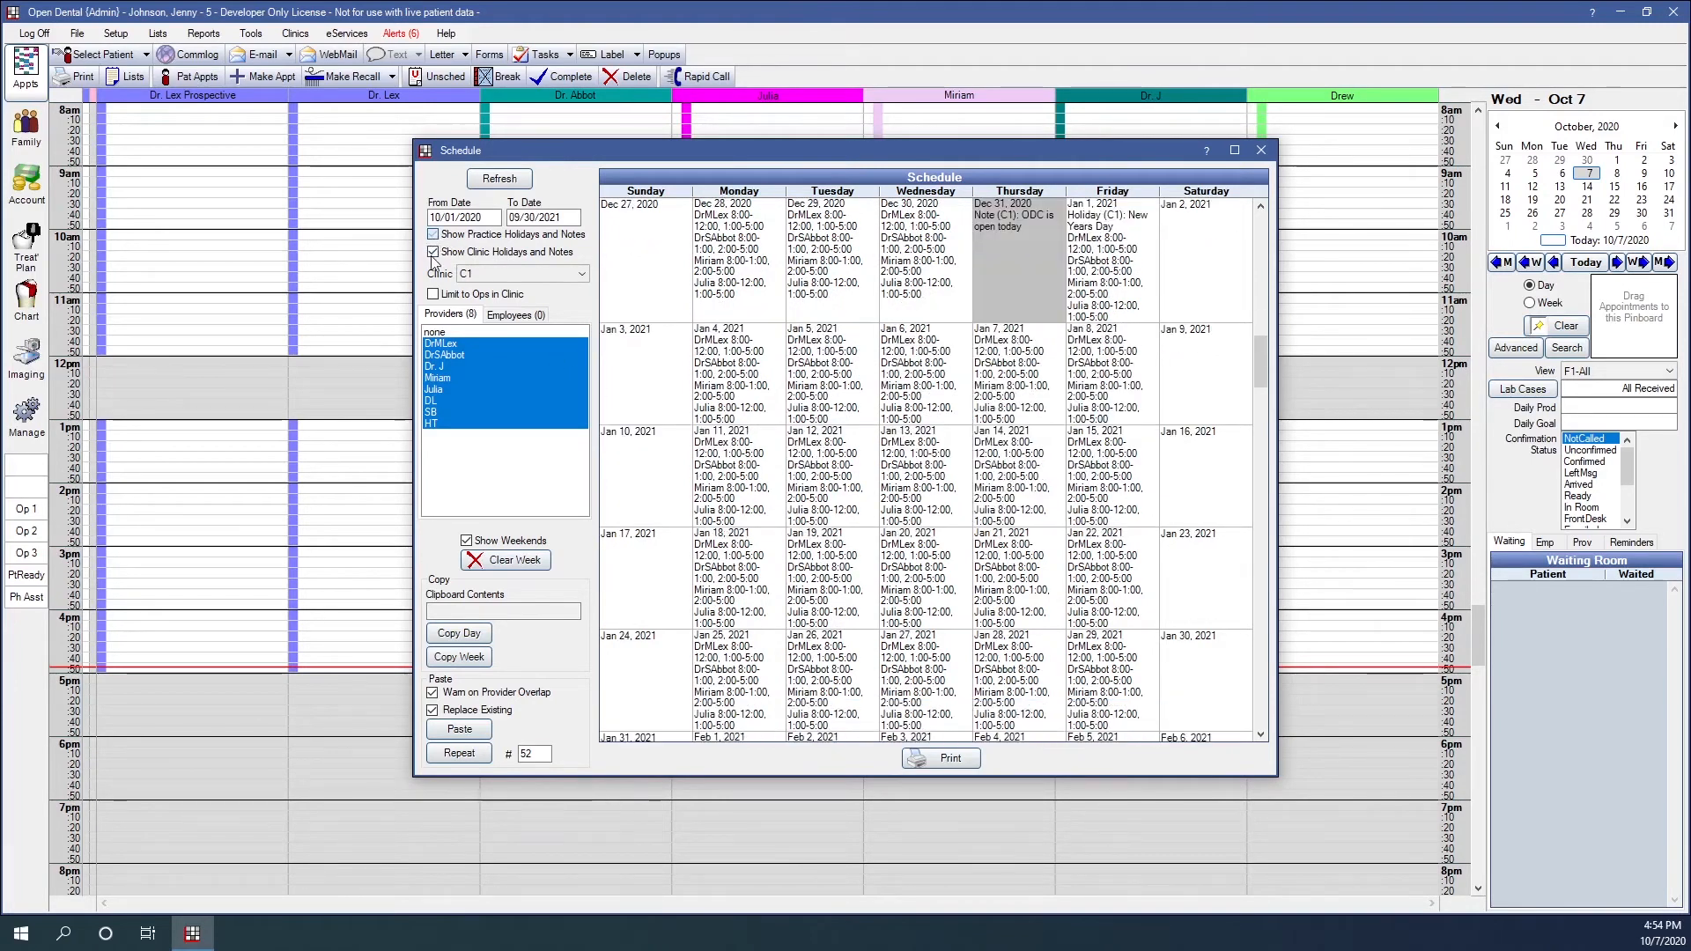
click(432, 251)
scroll(1083, 407, down, 2)
scroll(1084, 407, up, 1)
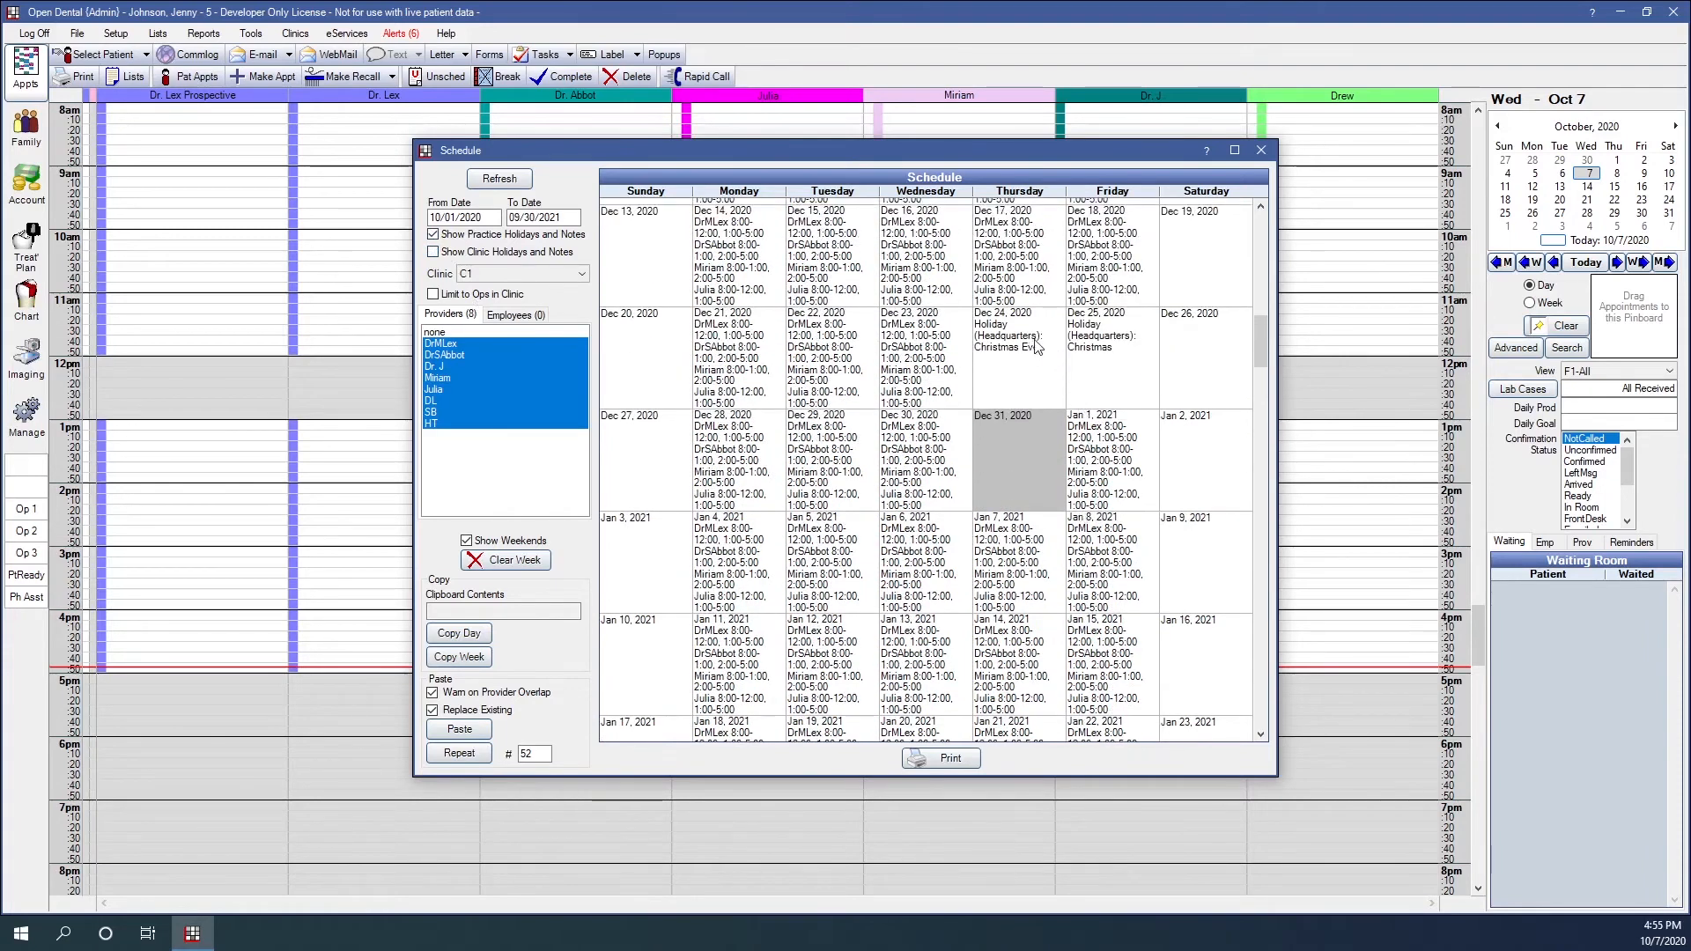
click(1037, 346)
click(1114, 352)
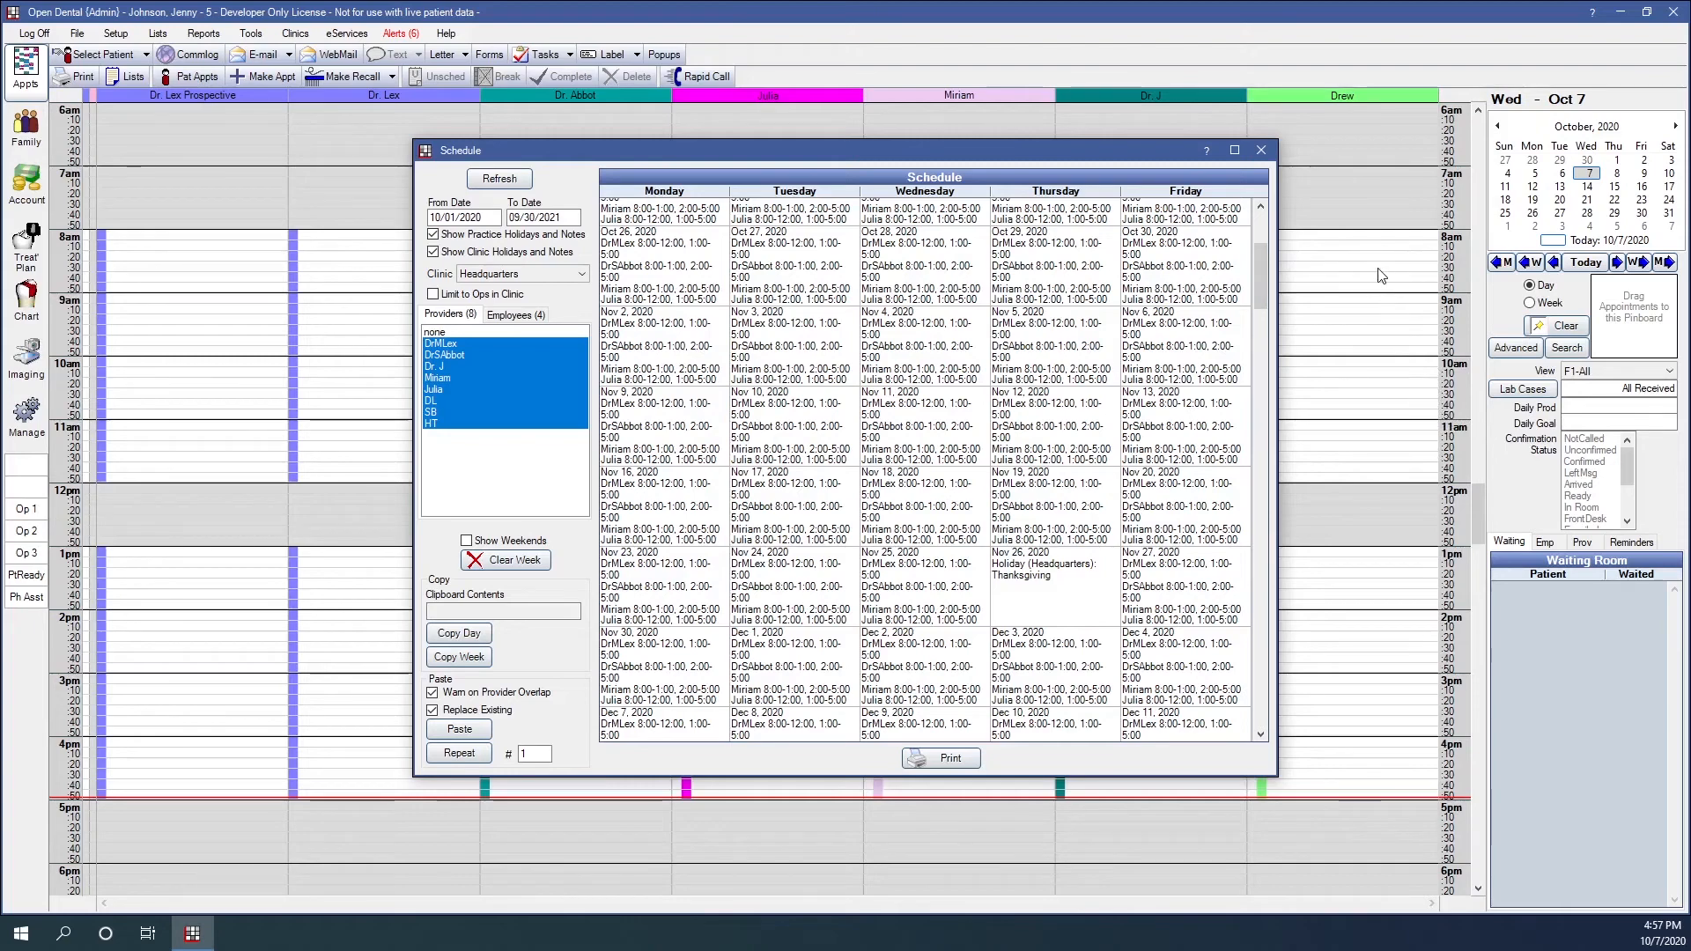
Close the yearly schedule and compare the October 7 appointment views of clinics ODC and C1, finishing on ODC.
click(1261, 152)
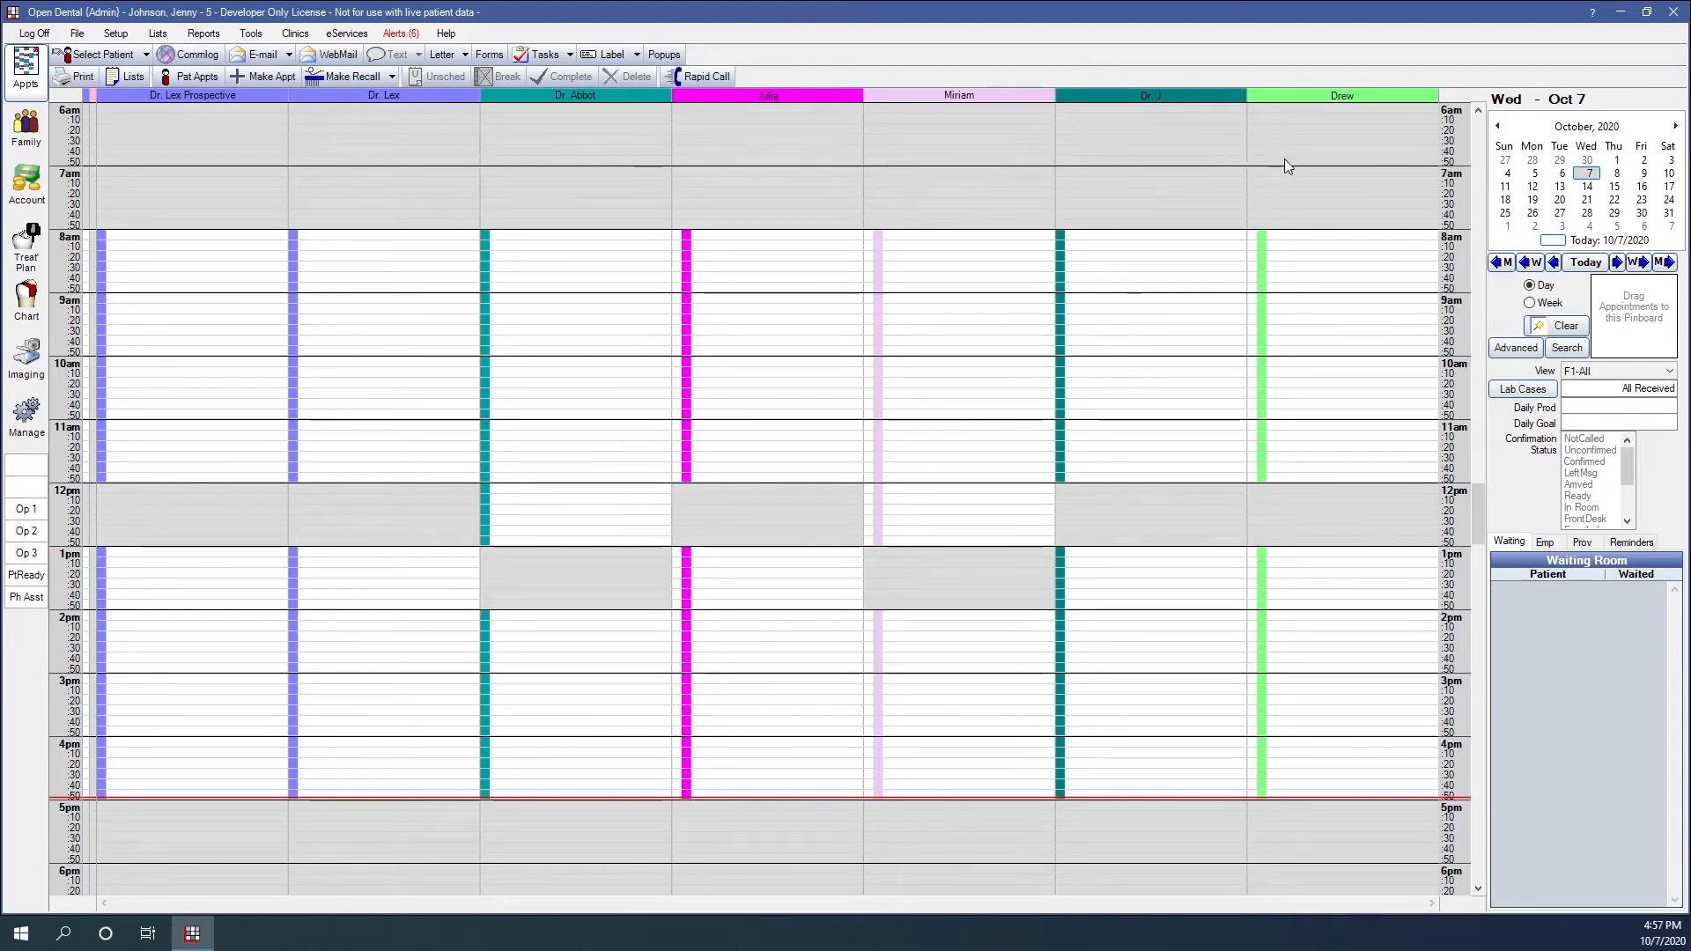
click(295, 33)
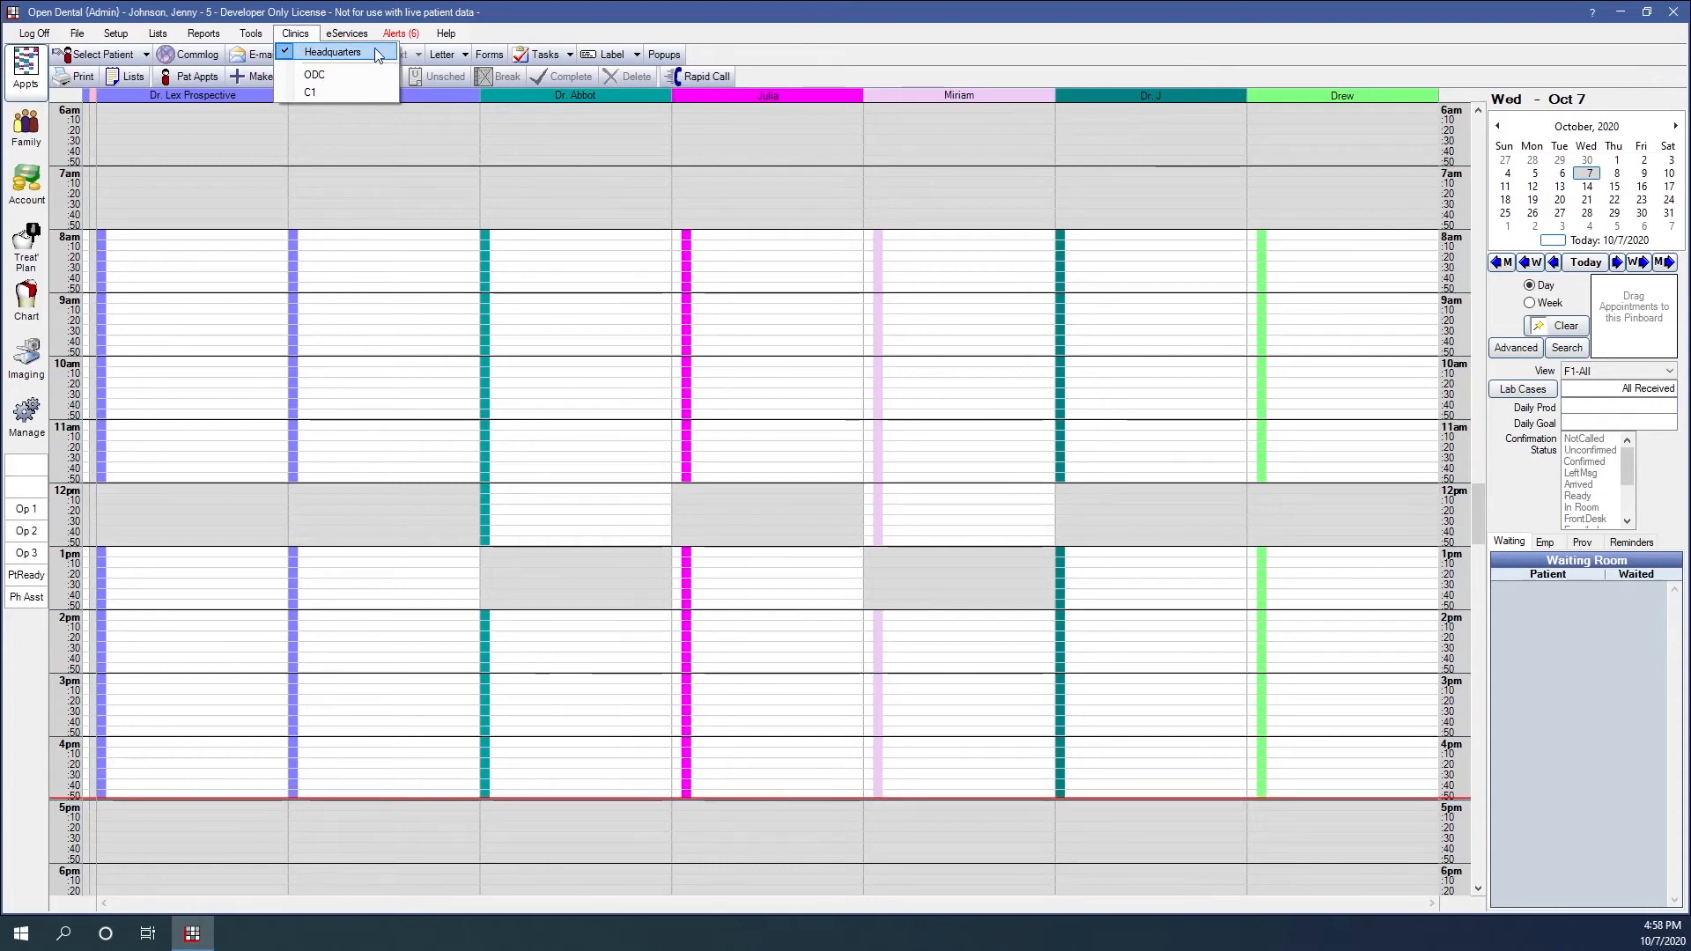
click(324, 74)
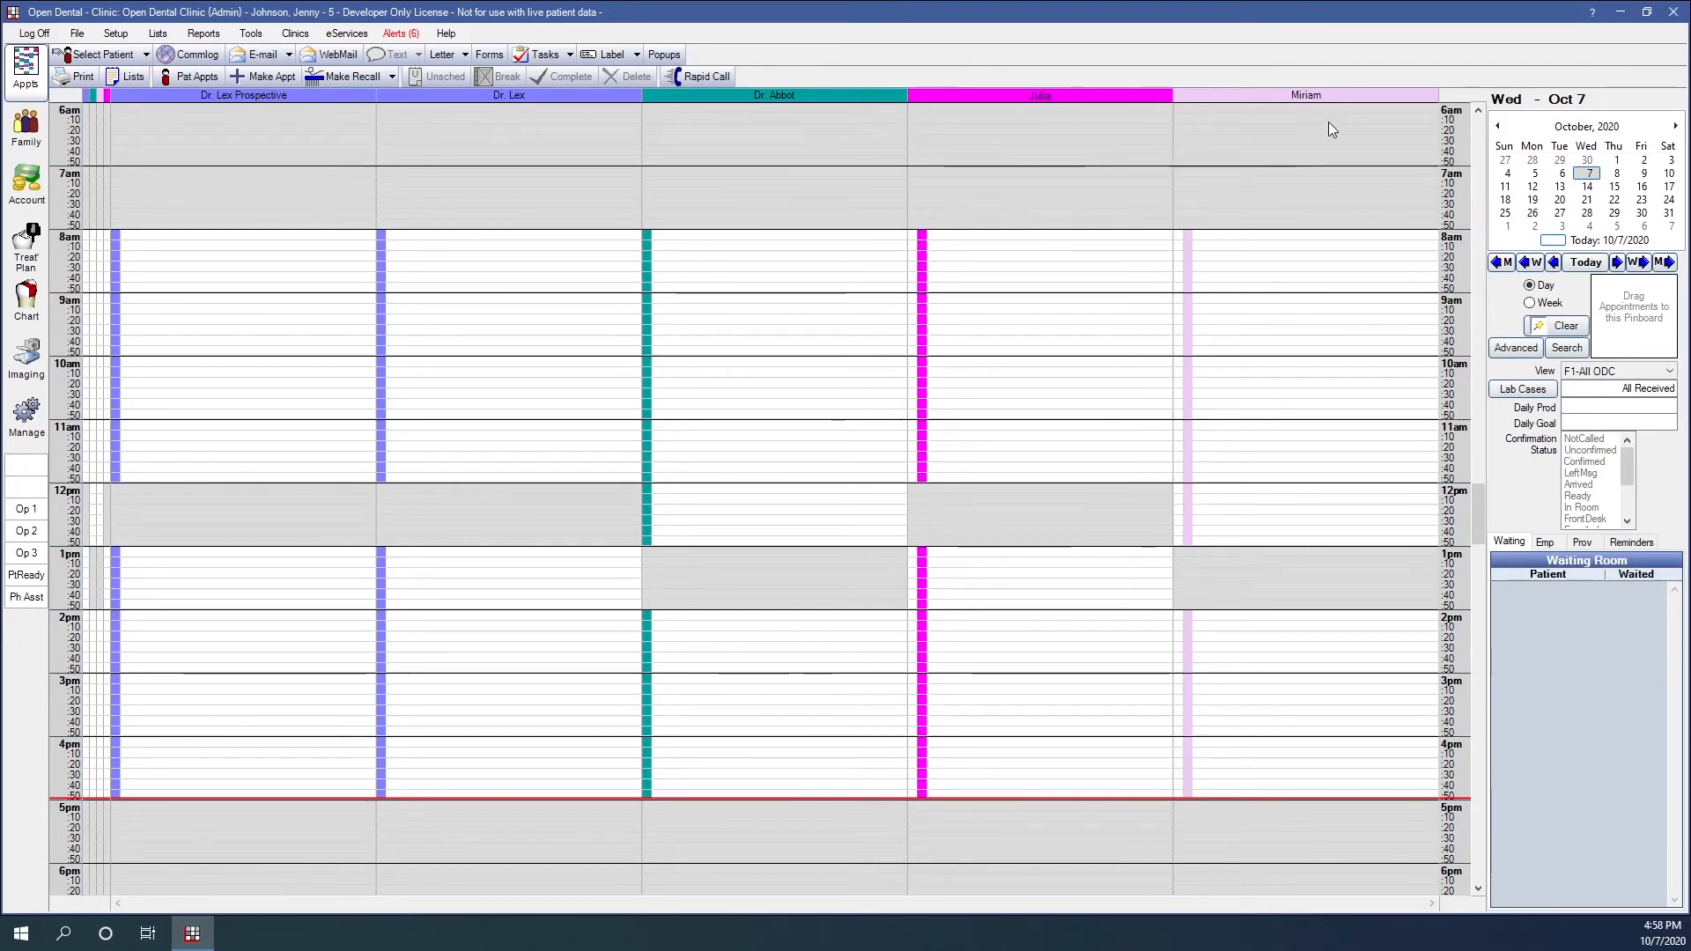
click(295, 34)
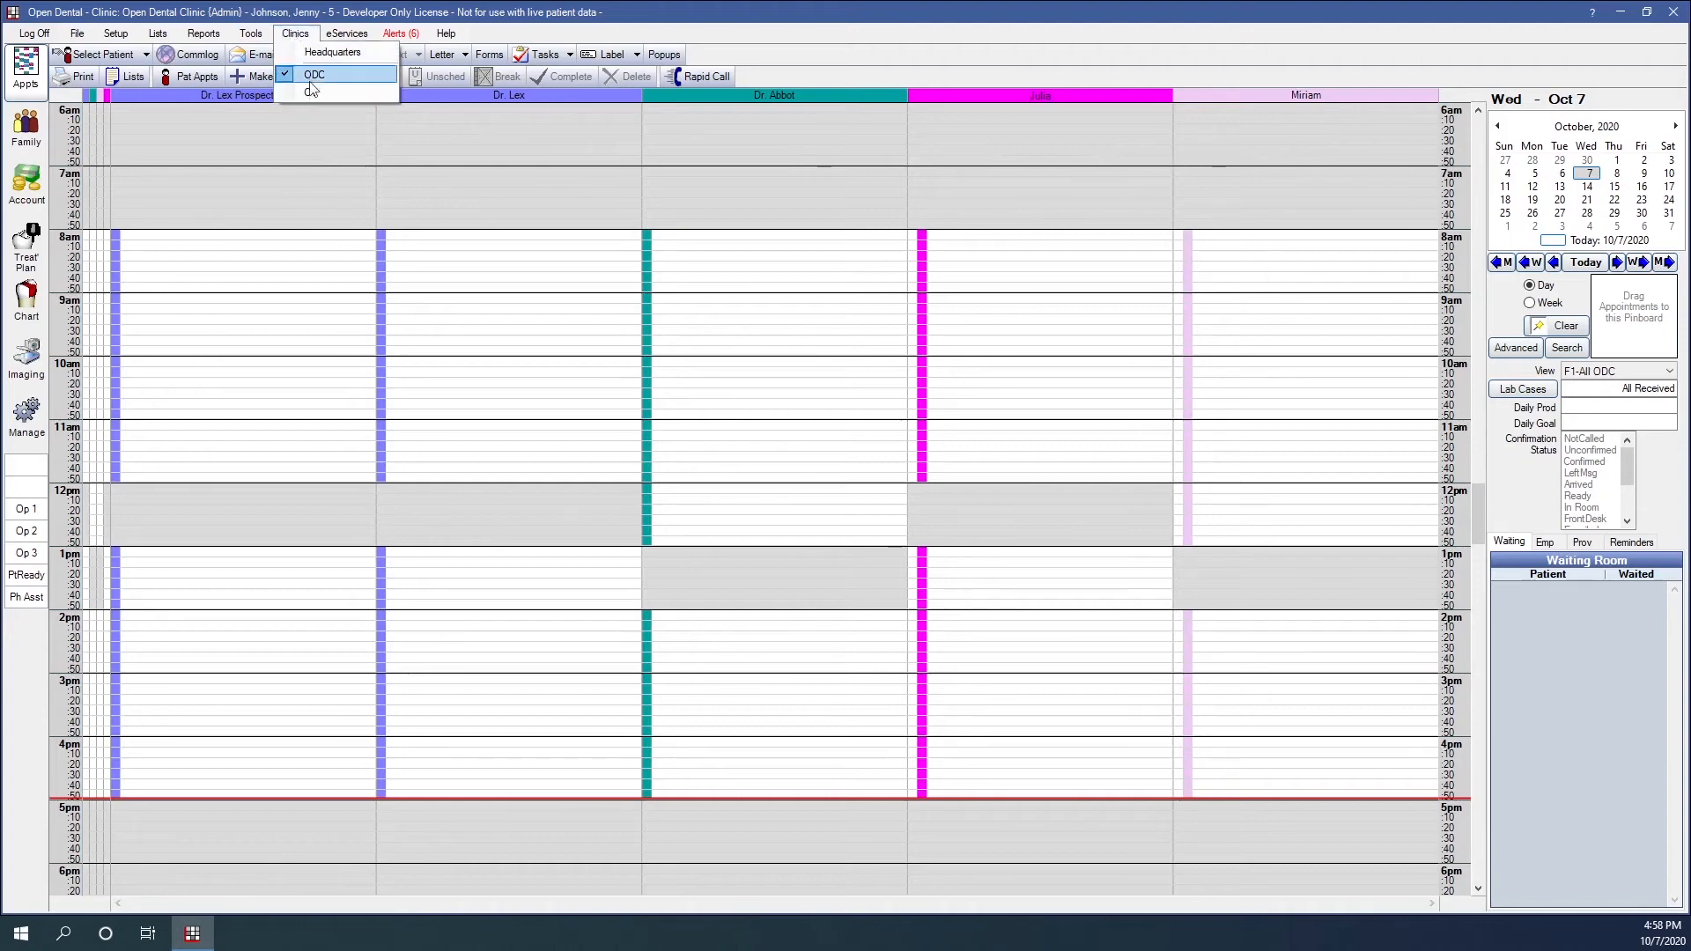
click(312, 92)
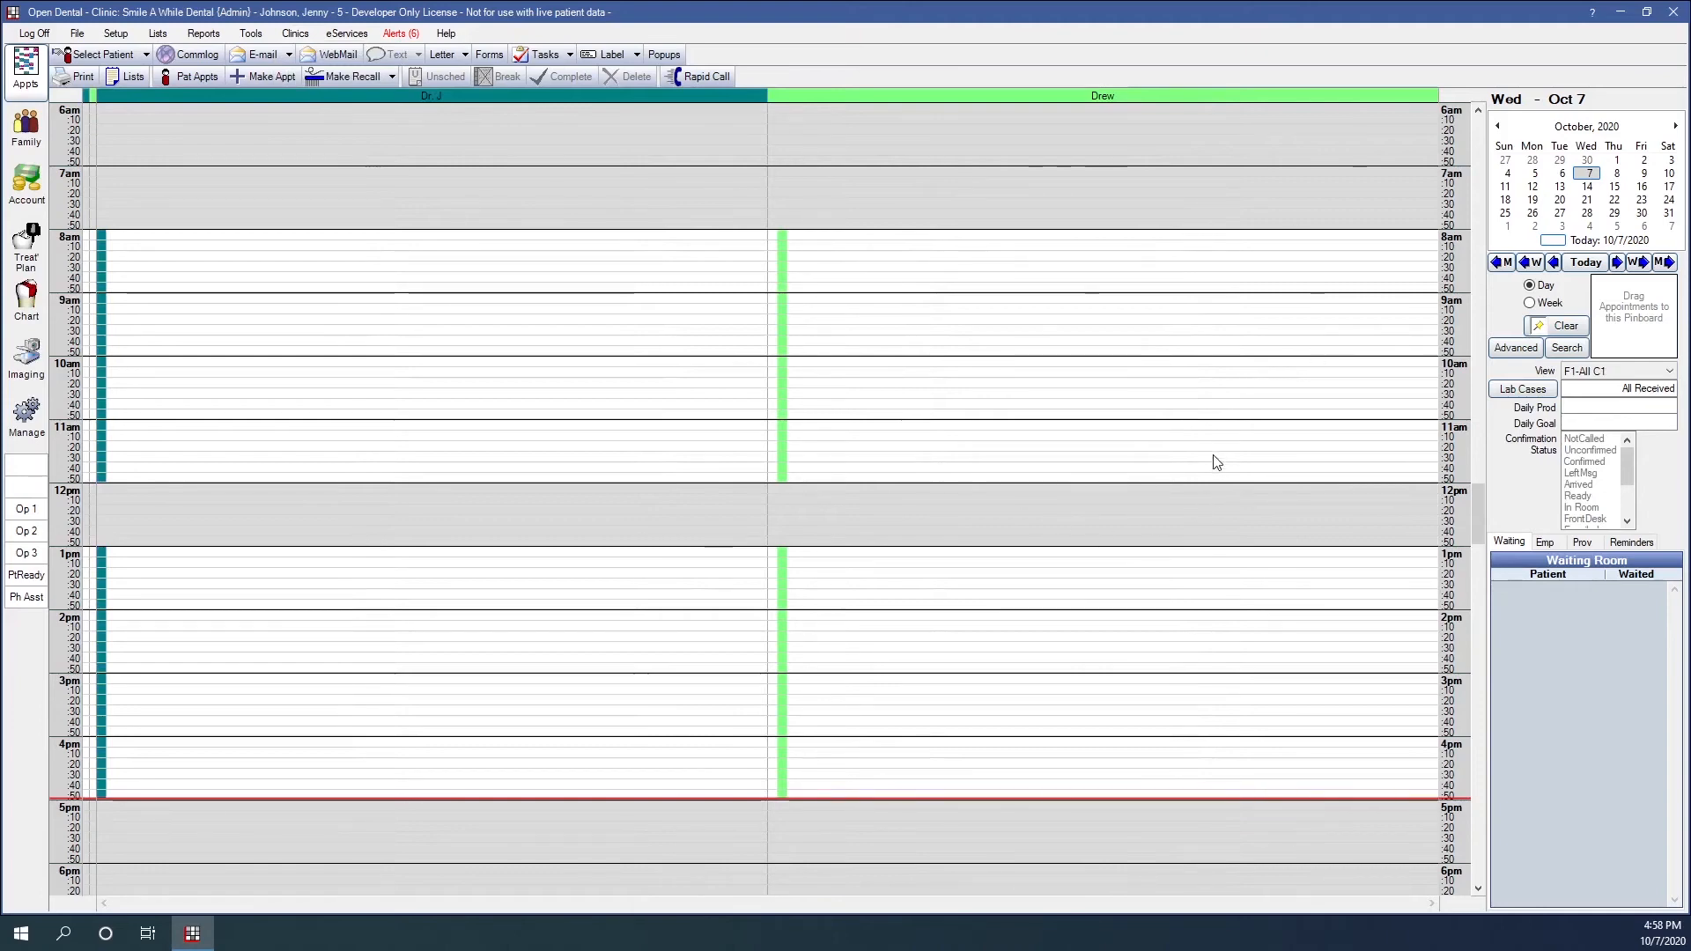
click(295, 34)
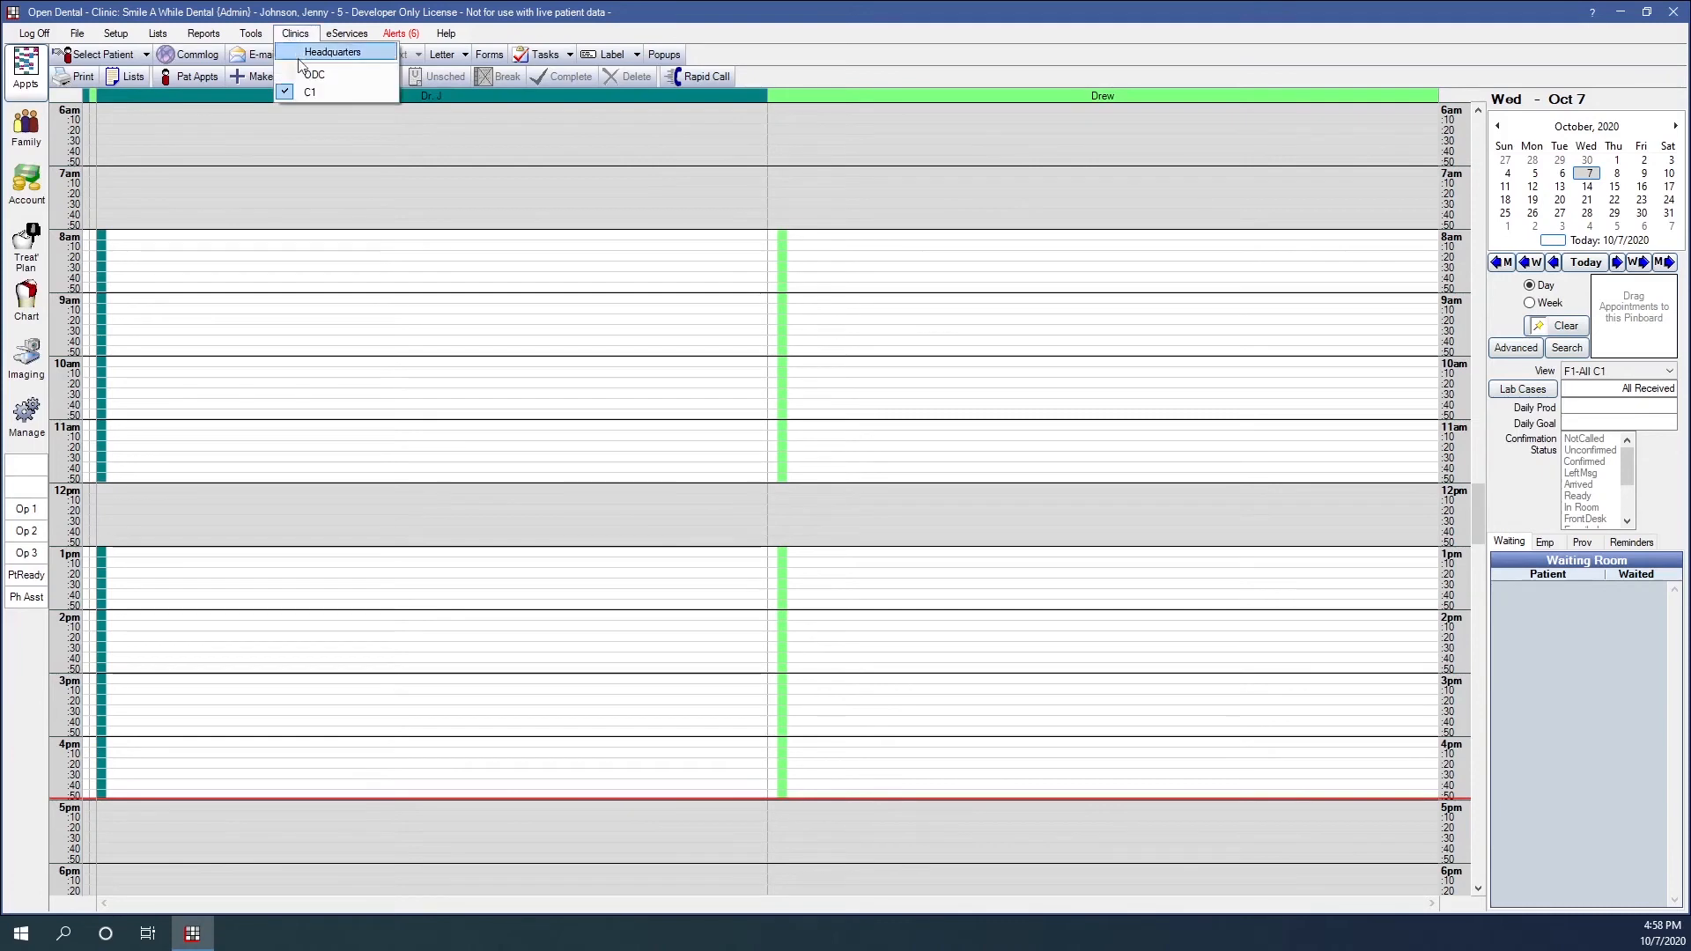
click(310, 74)
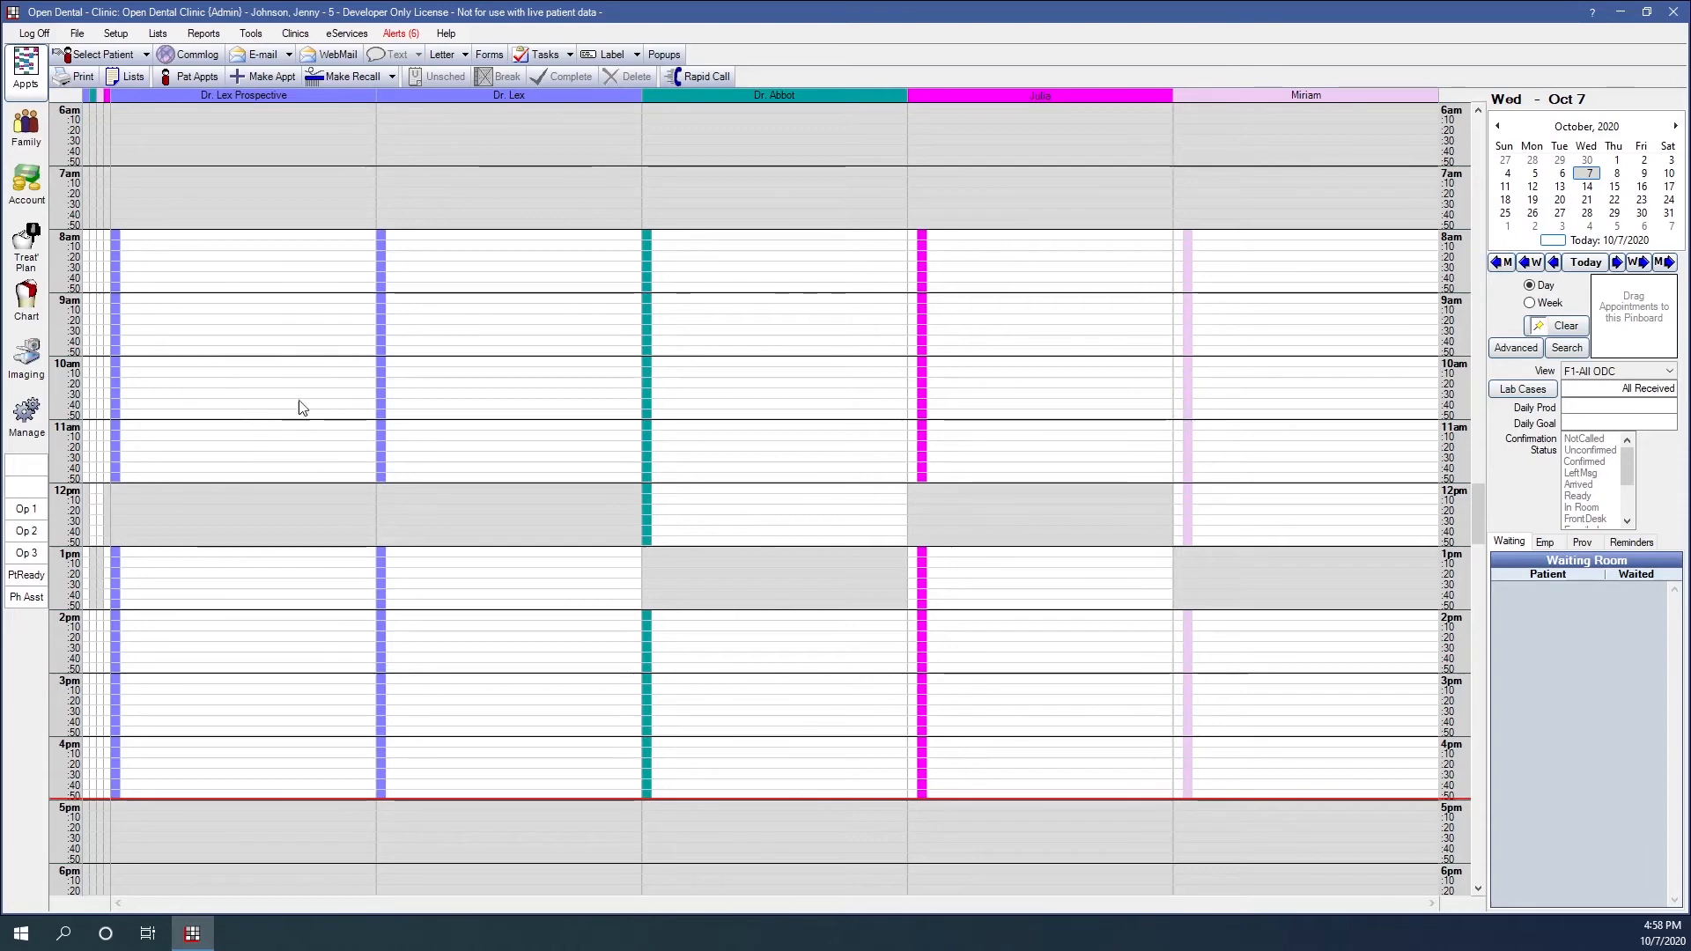
Schedule a Comp Exam for the first listed patient at 9:00 AM on October 7 in the Prospective operatory, accepting the Prospective patient status.
click(97, 53)
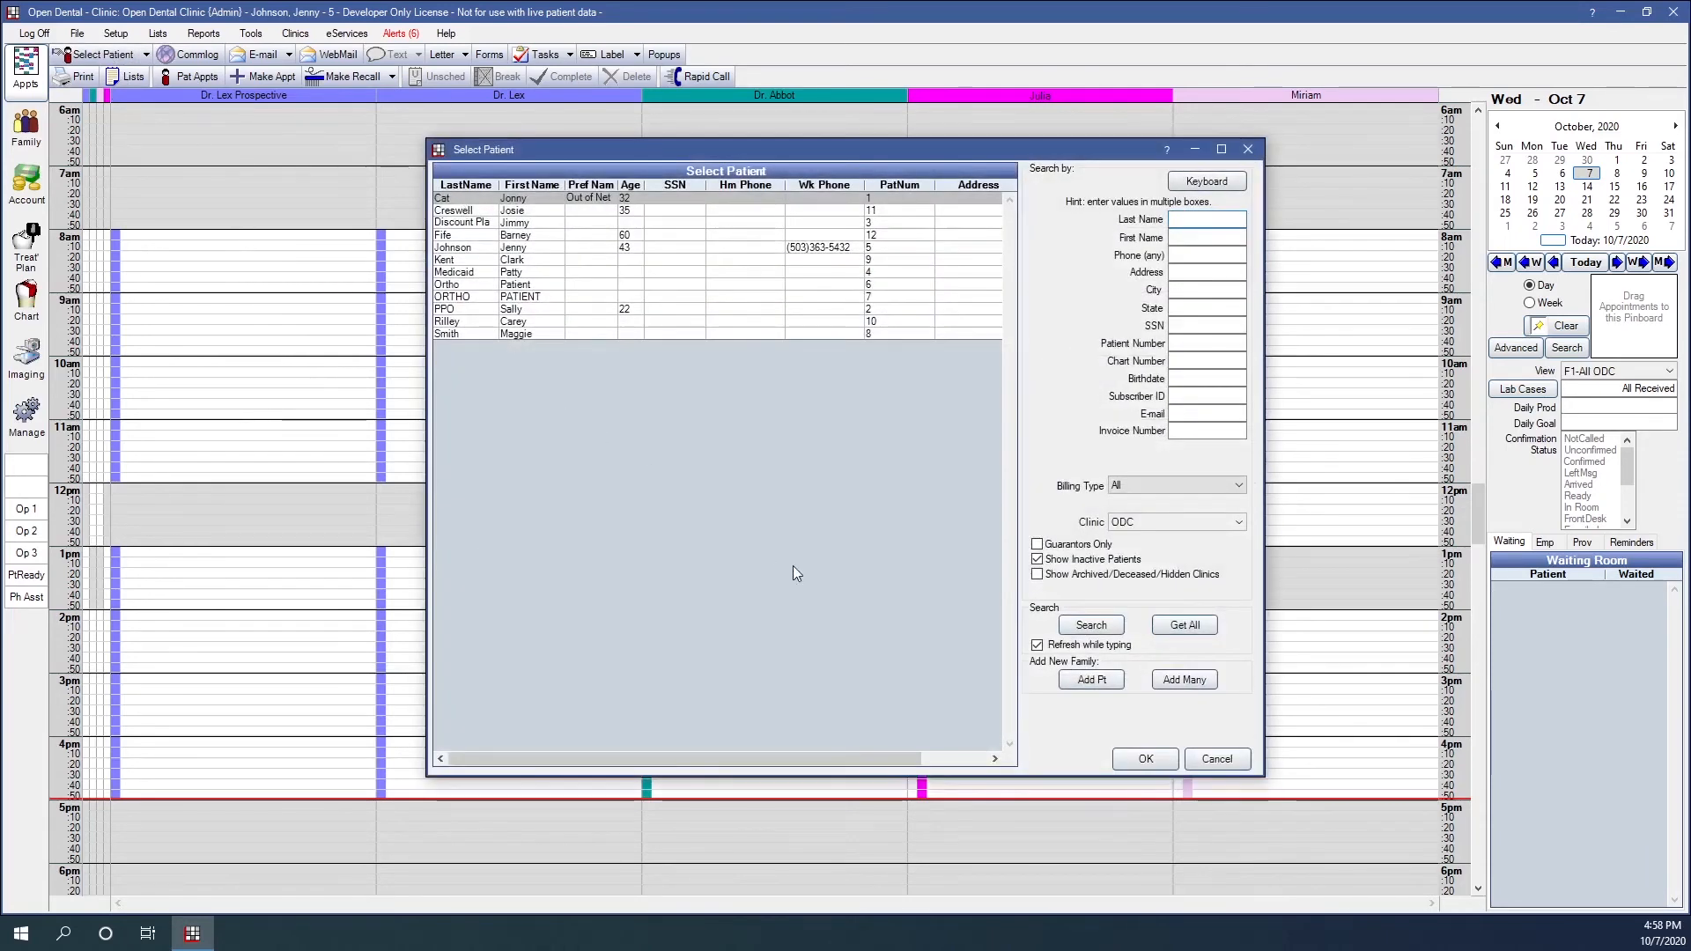
click(1144, 759)
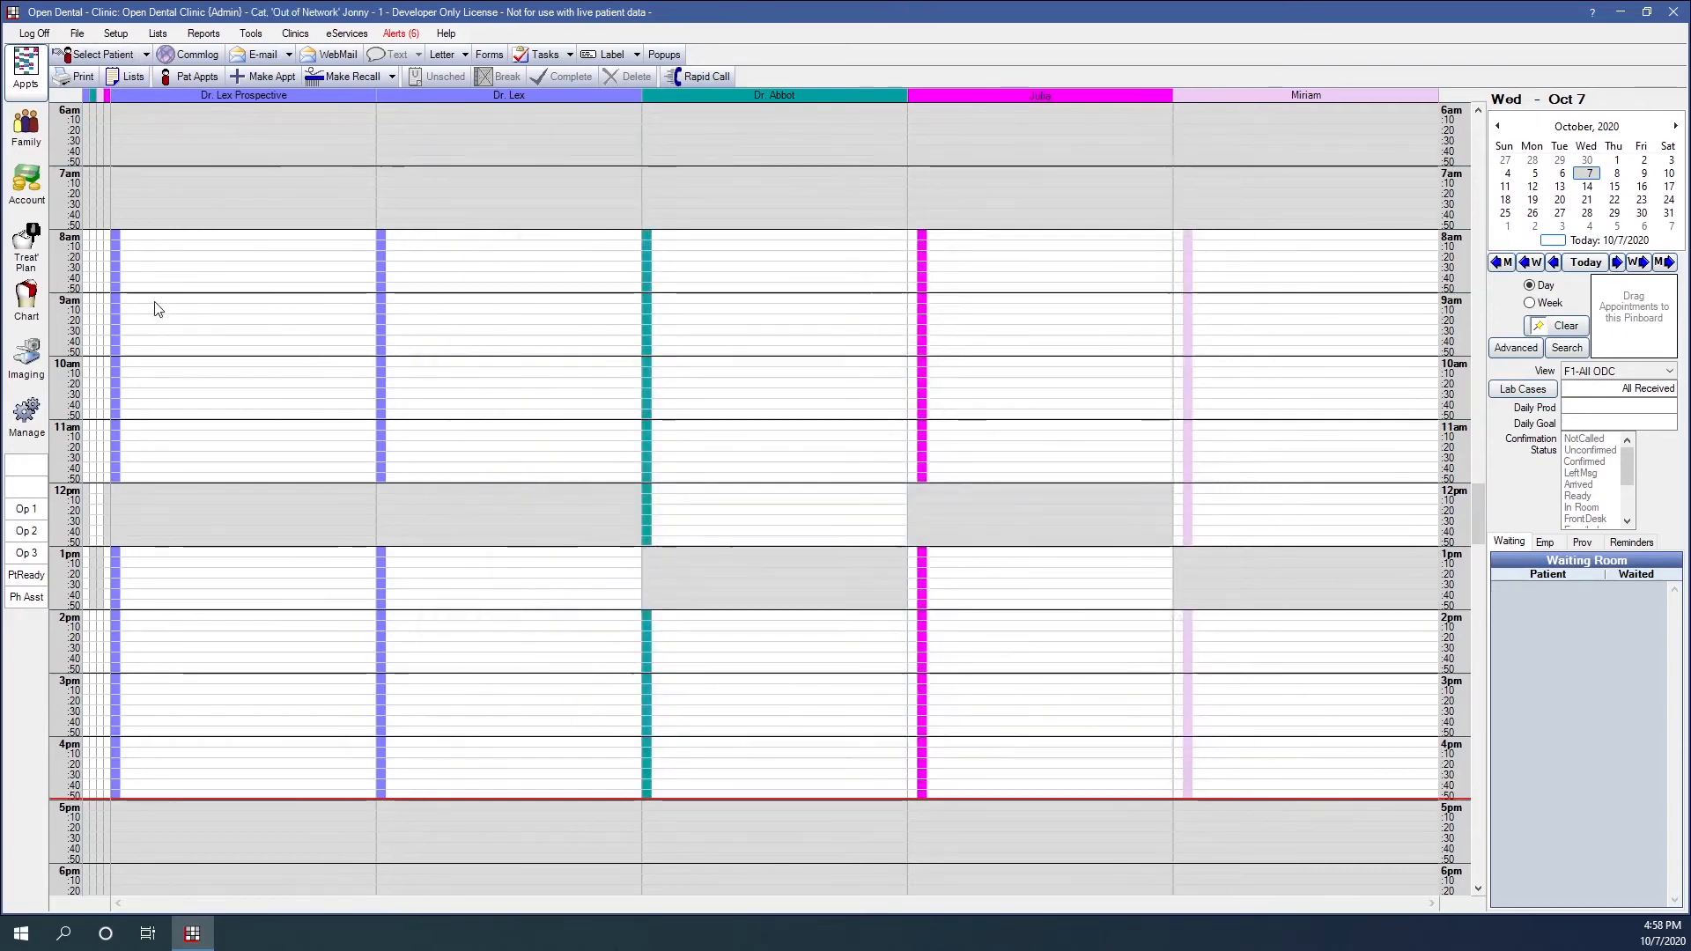
key(ctrl+p)
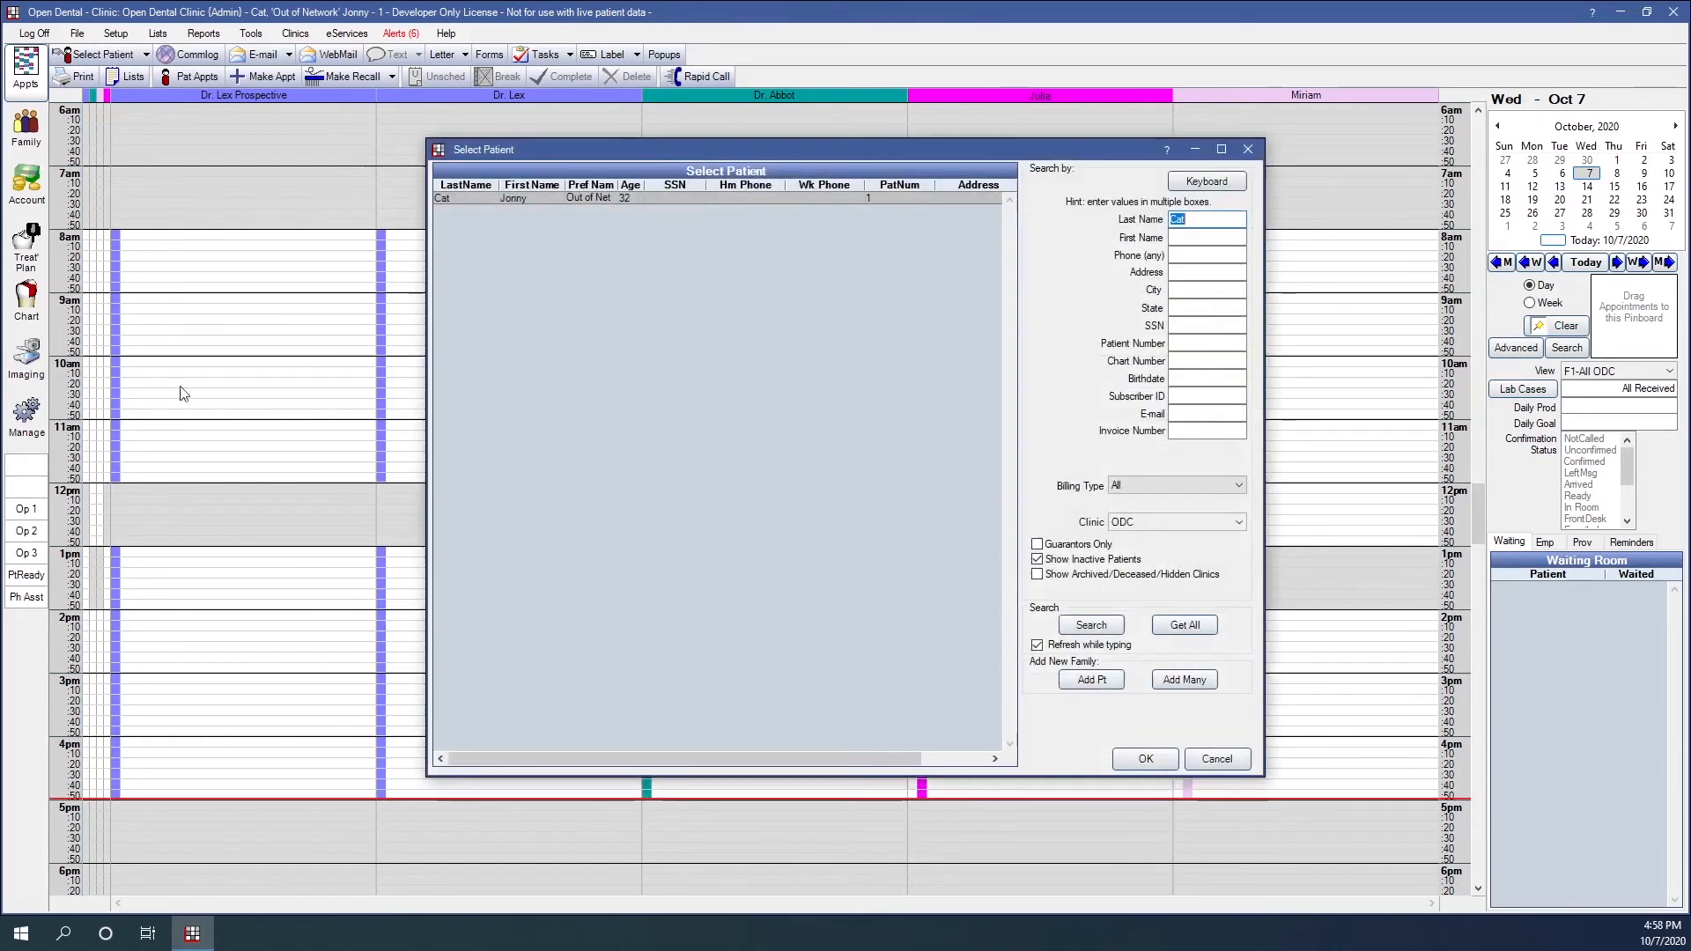
click(1133, 759)
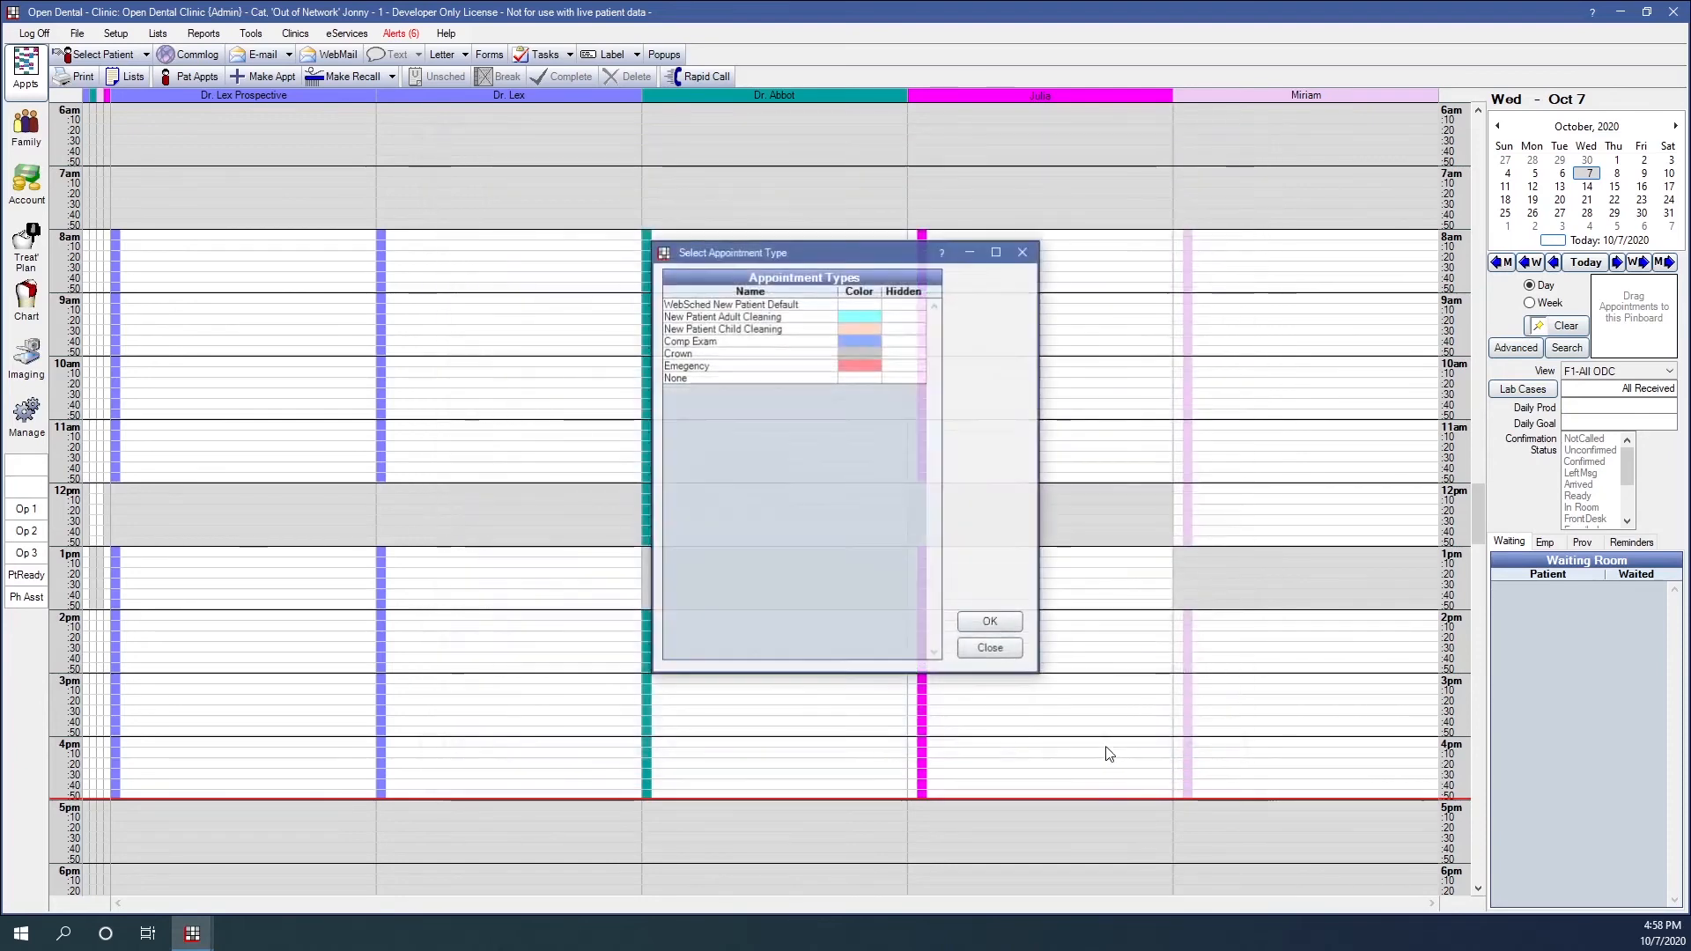
click(838, 342)
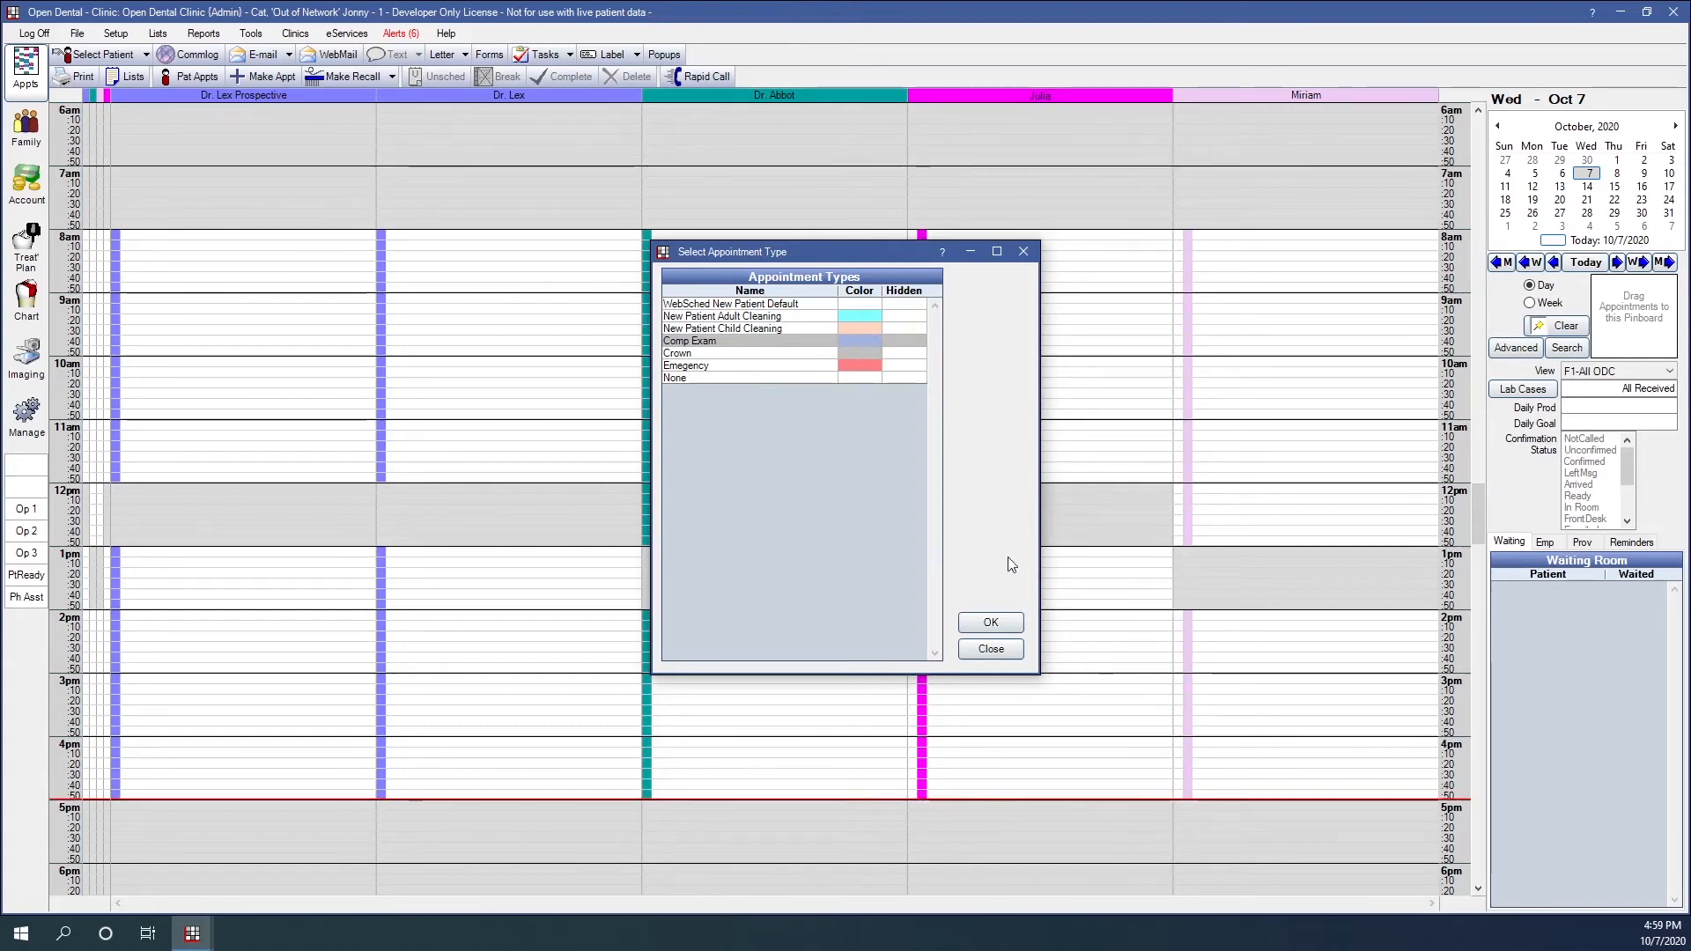
click(1009, 624)
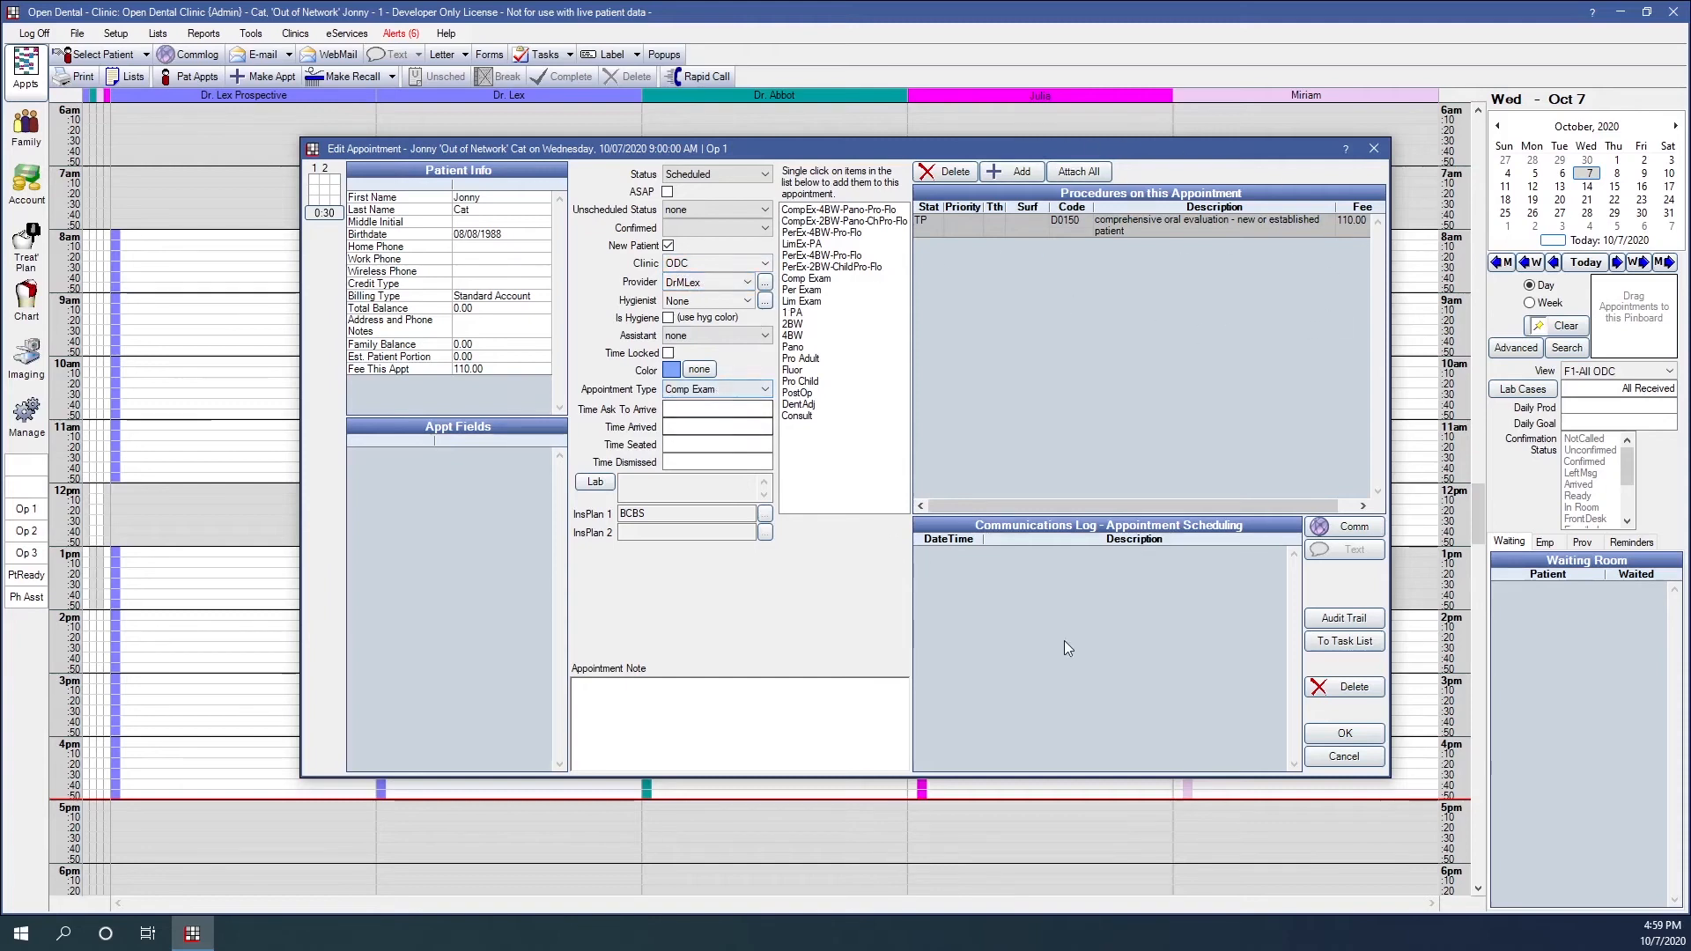
click(1345, 734)
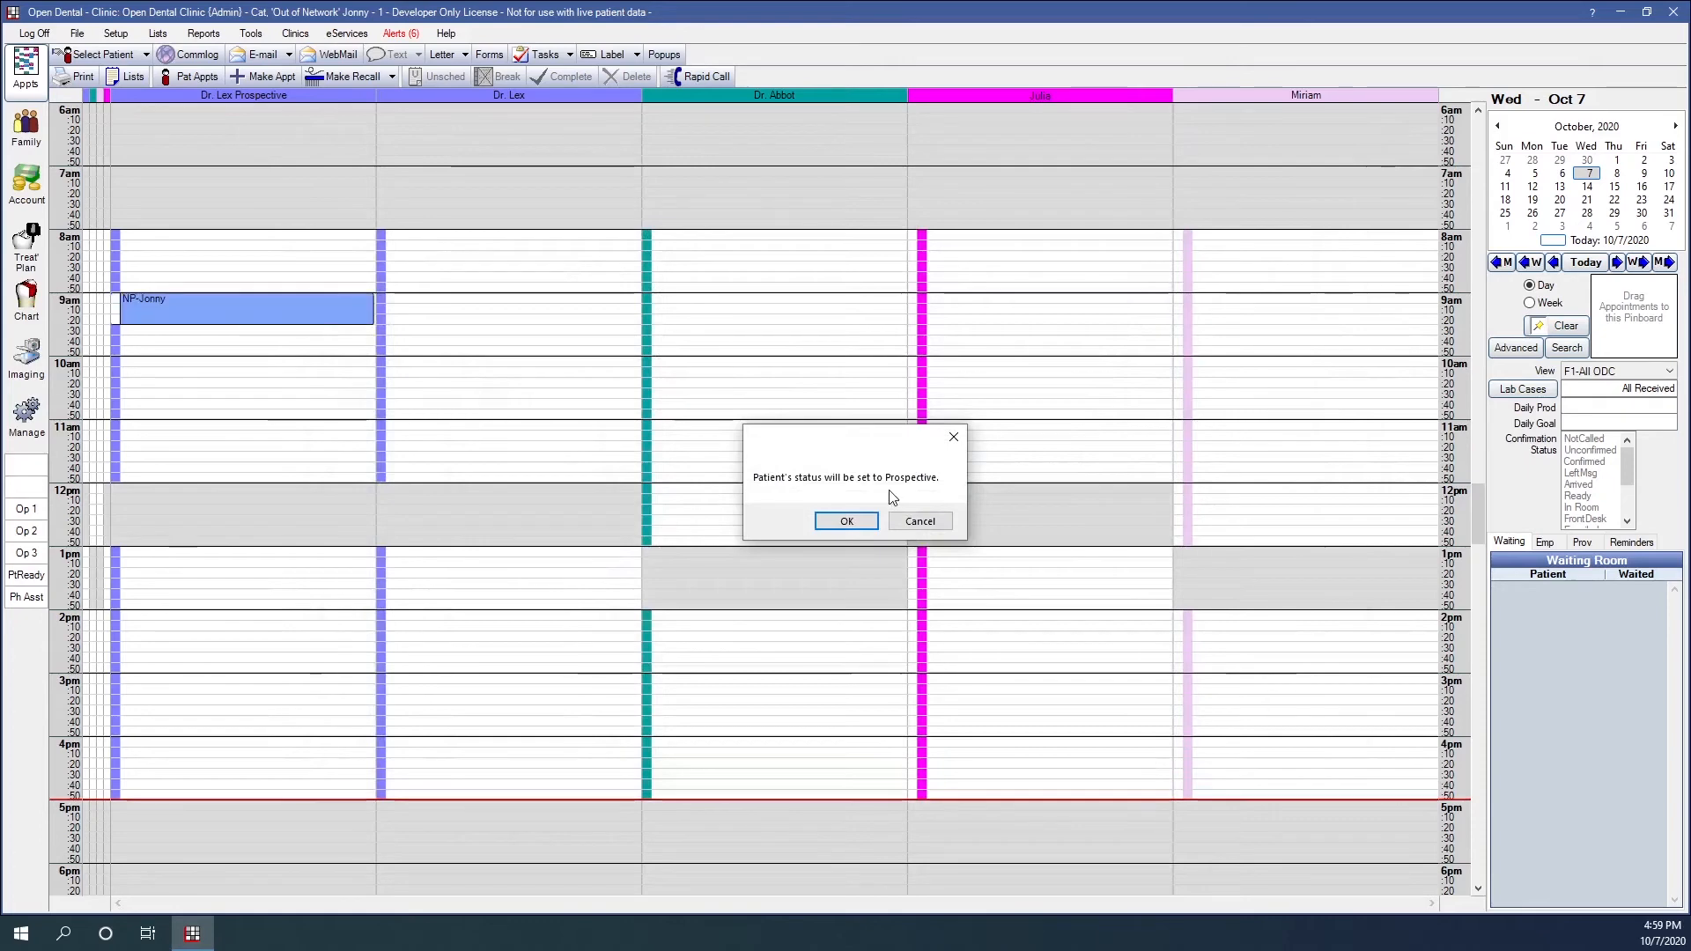
click(852, 524)
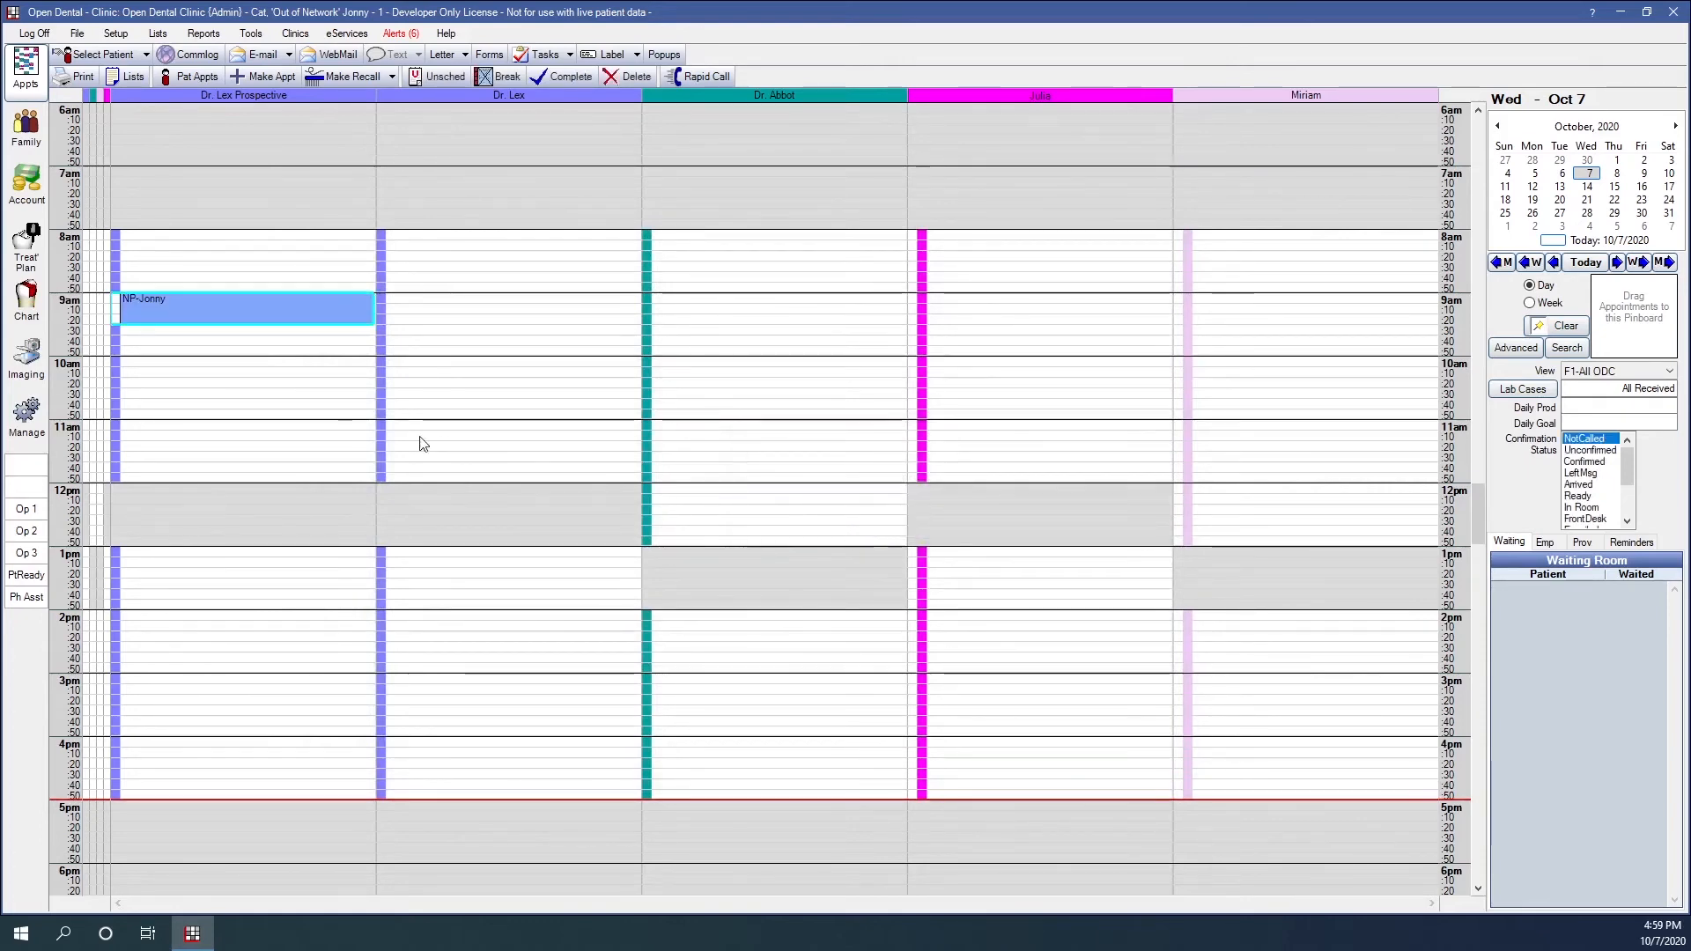
Inspect the patient's status and the available status options in the family record, and return to the appointment schedule.
click(27, 128)
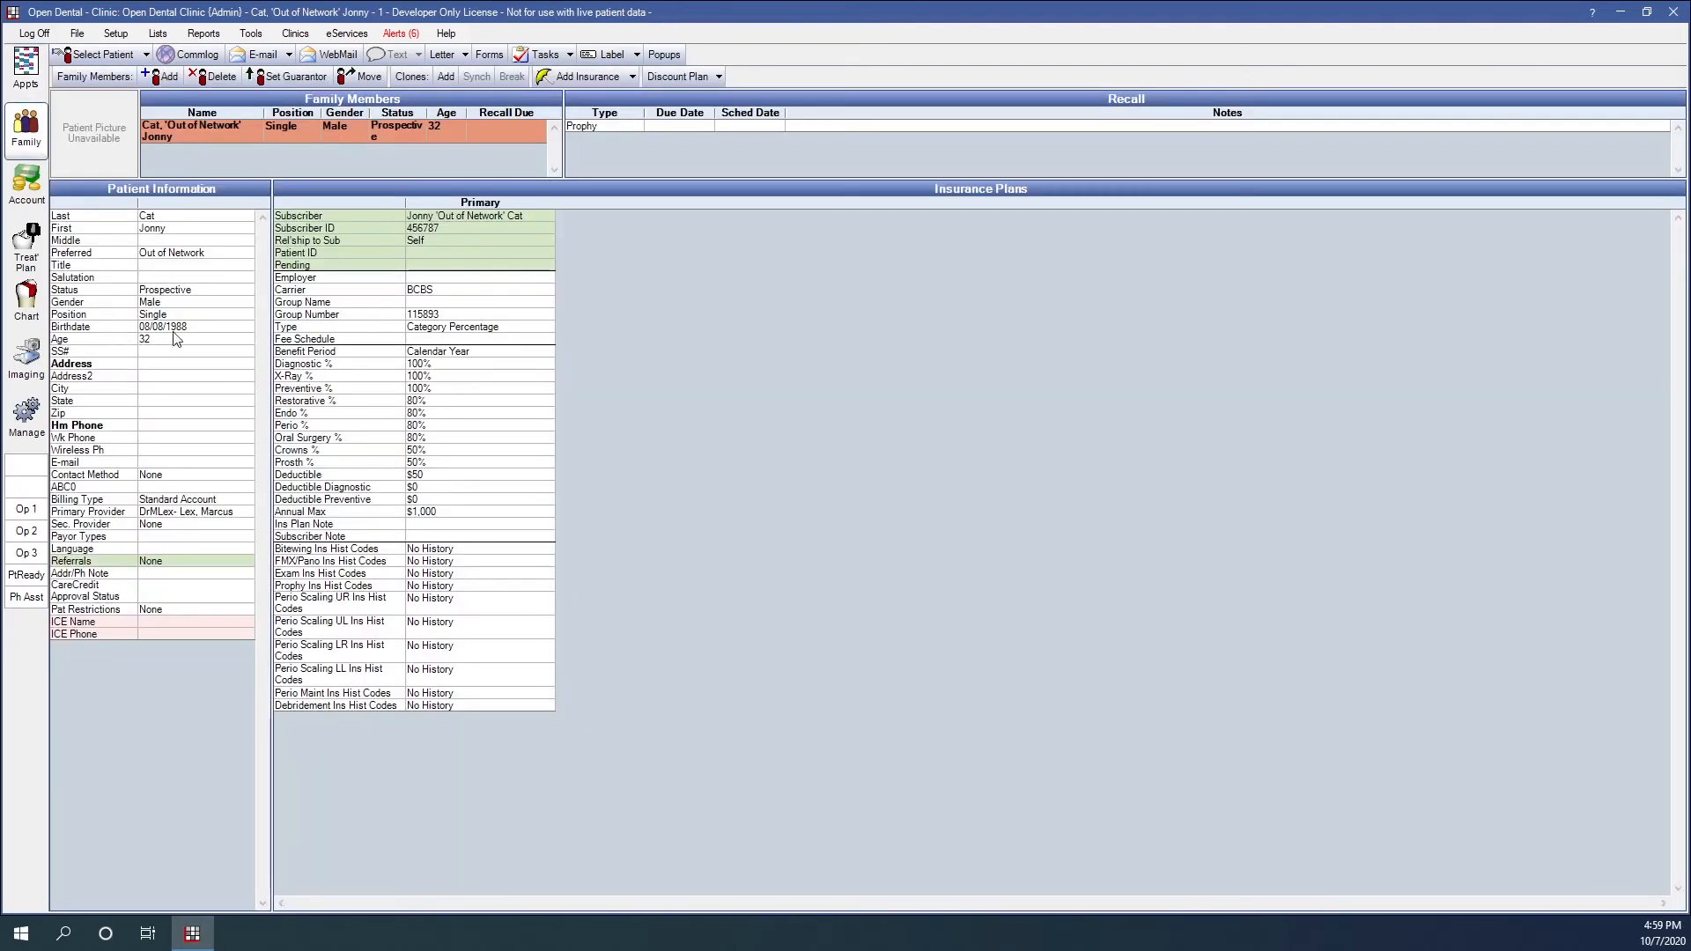
double_click(150, 430)
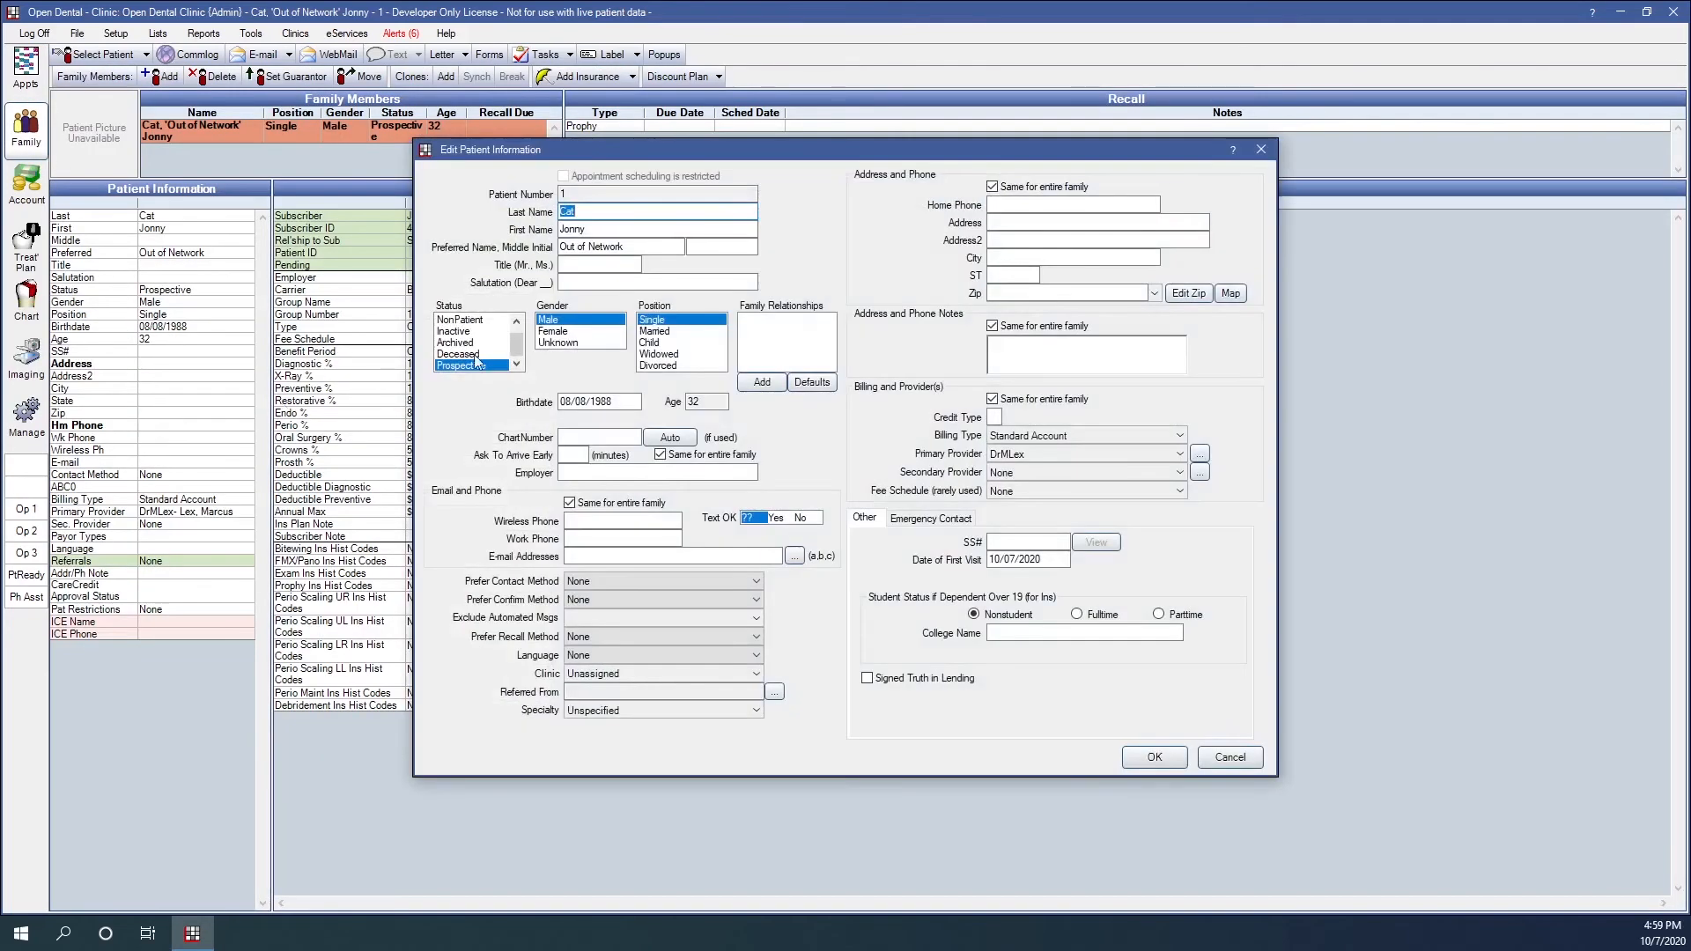
scroll(518, 346, up, 1)
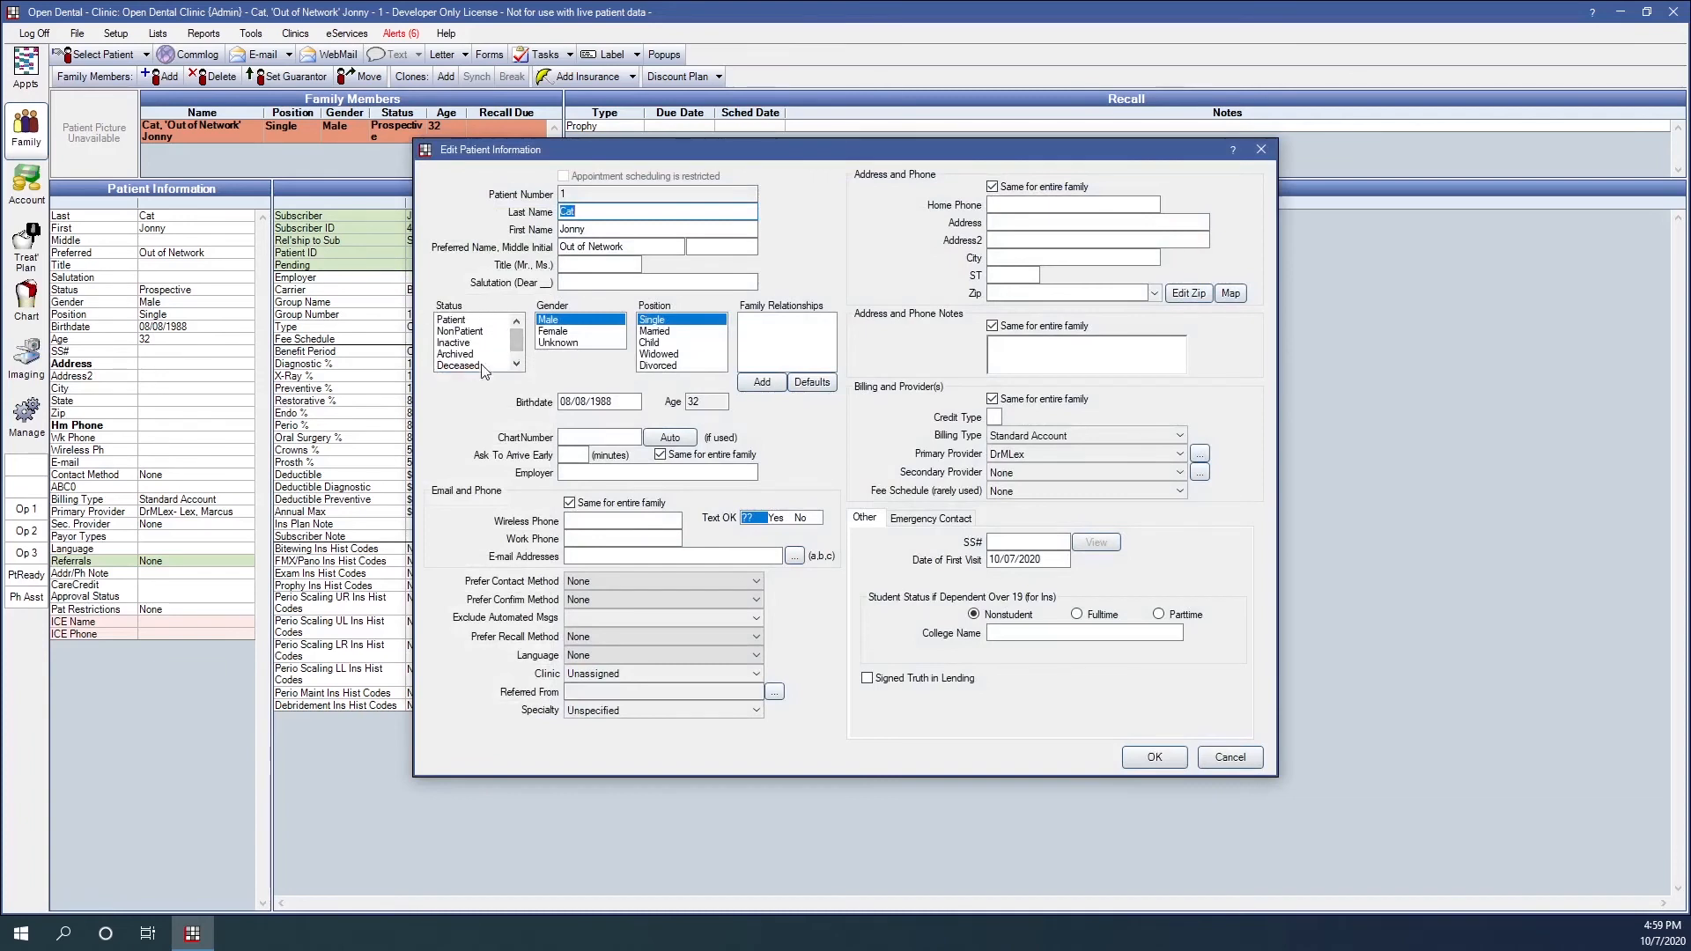
scroll(518, 348, down, 1)
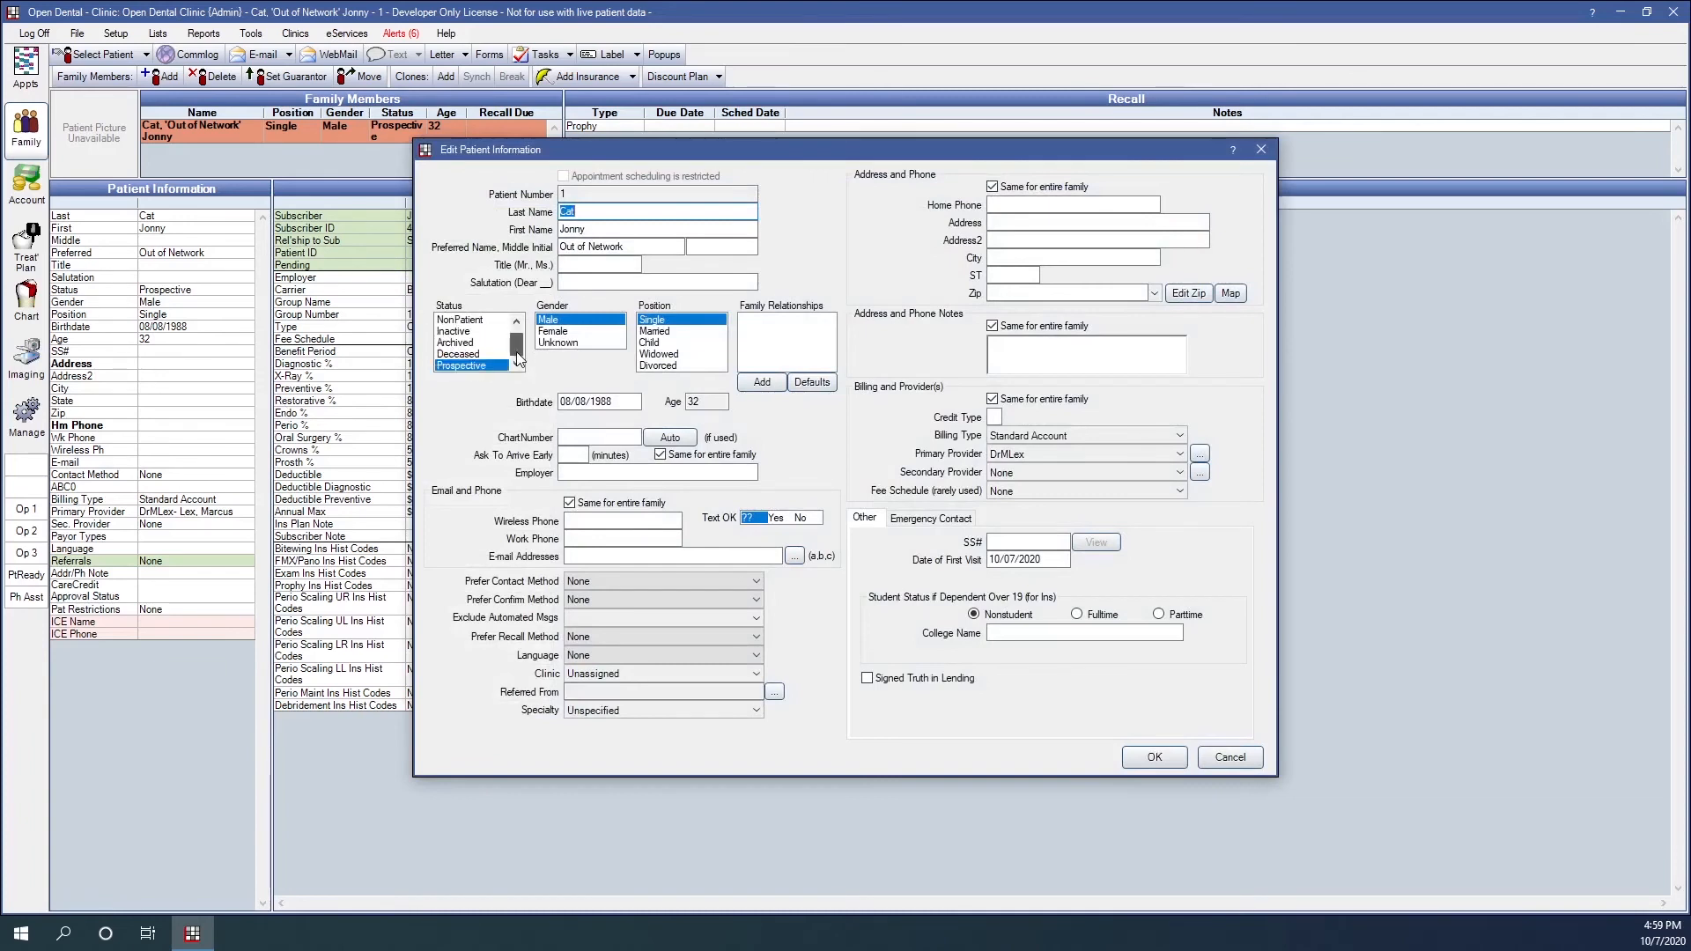
click(1149, 758)
click(26, 66)
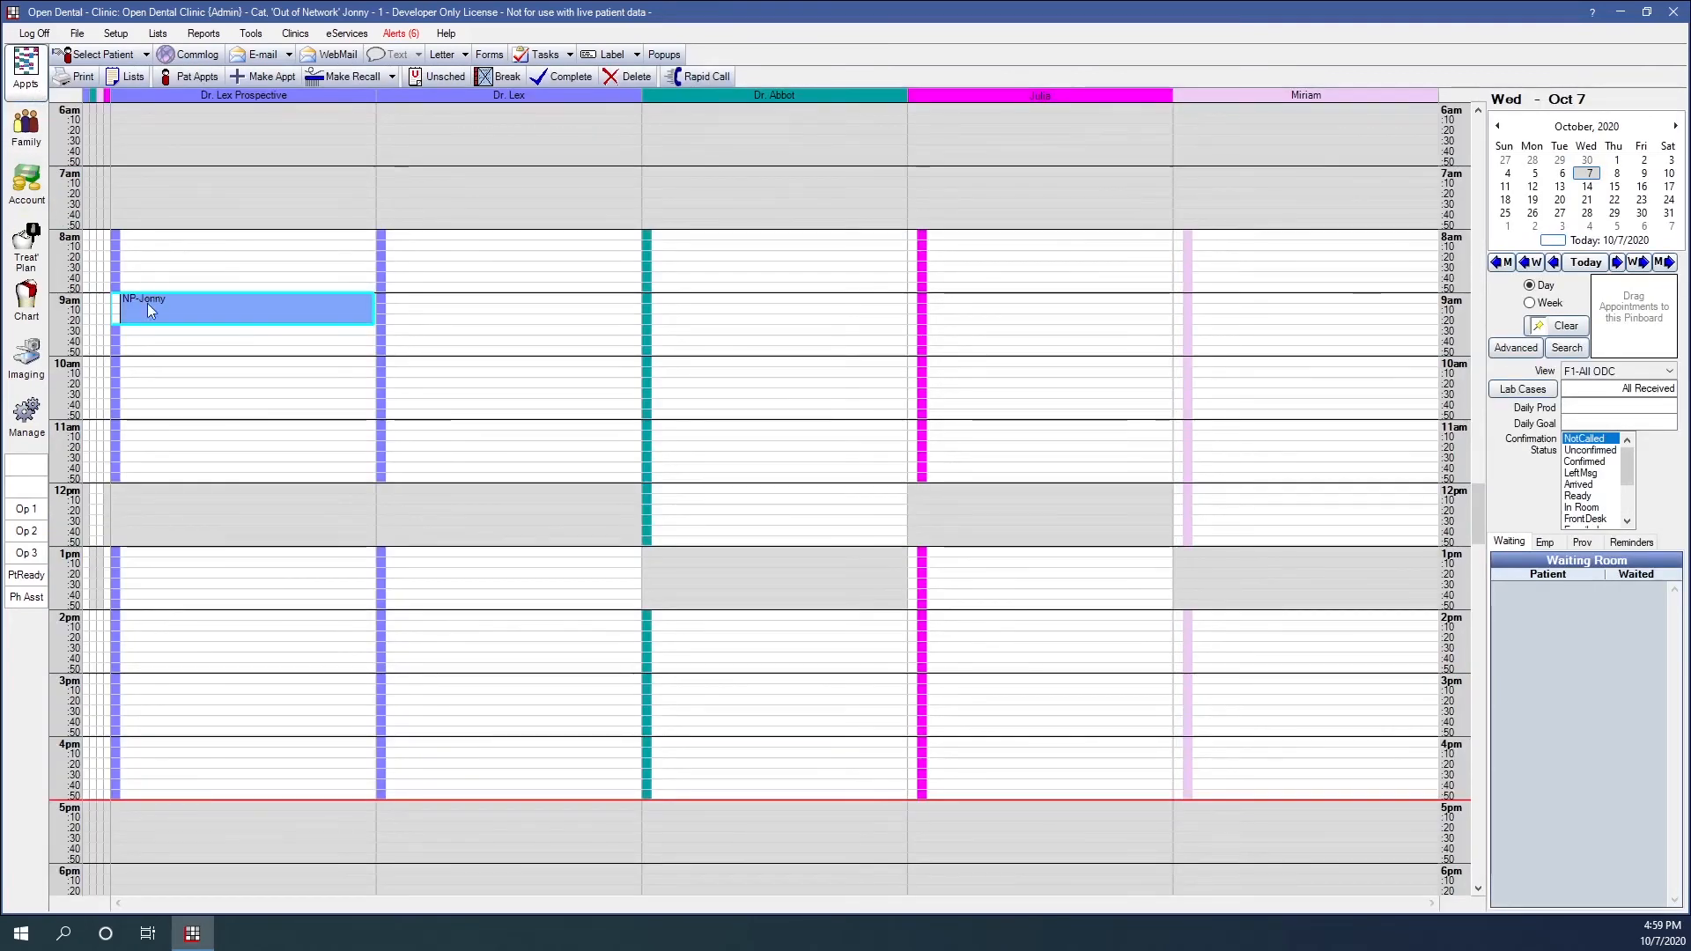
Move the 9:00 AM appointment from the Prospective operatory to the adjacent one, accepting Patient status, and check the status in the family record.
mouse_move(141, 323)
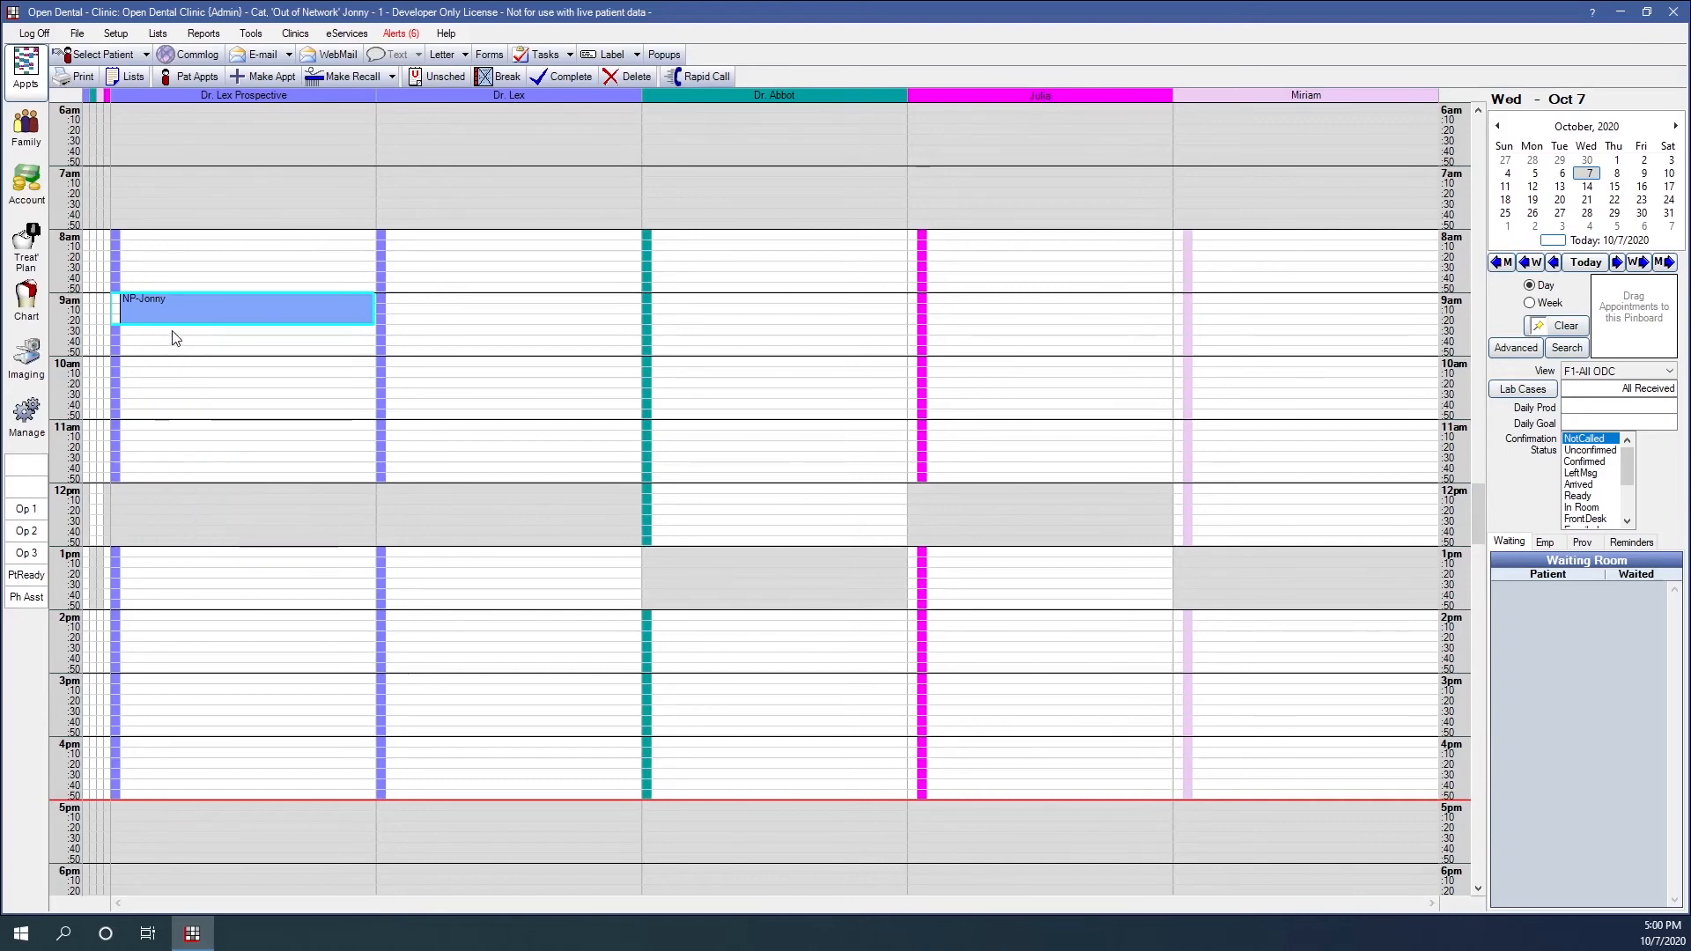
drag(157, 308, 425, 304)
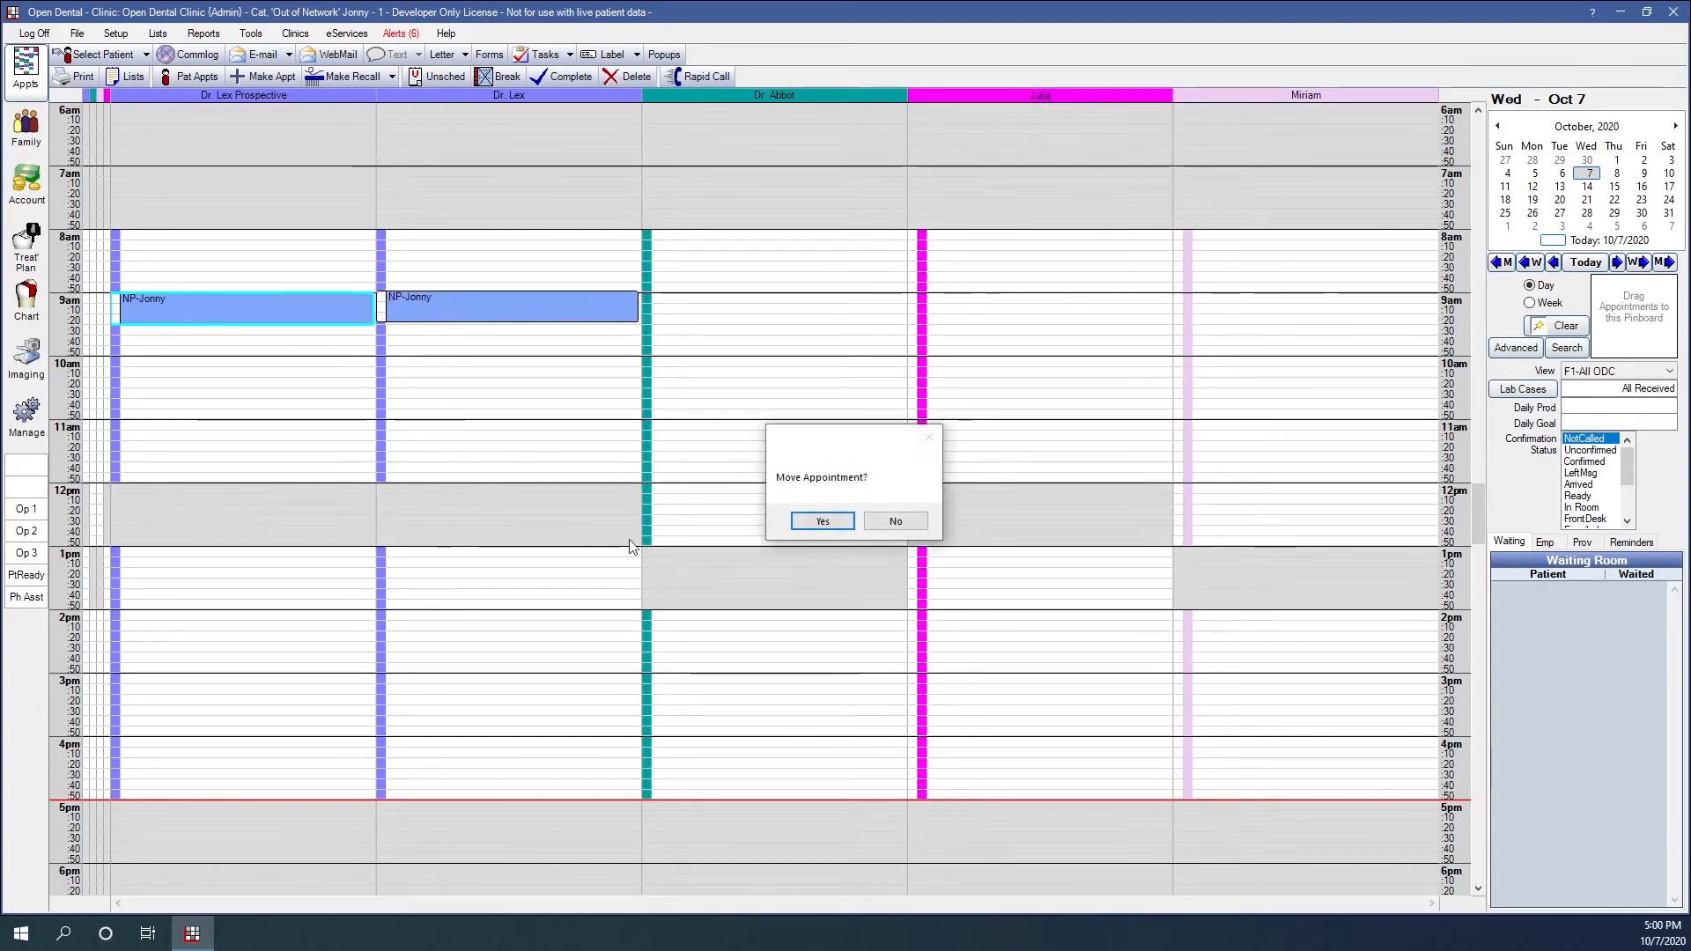
click(819, 525)
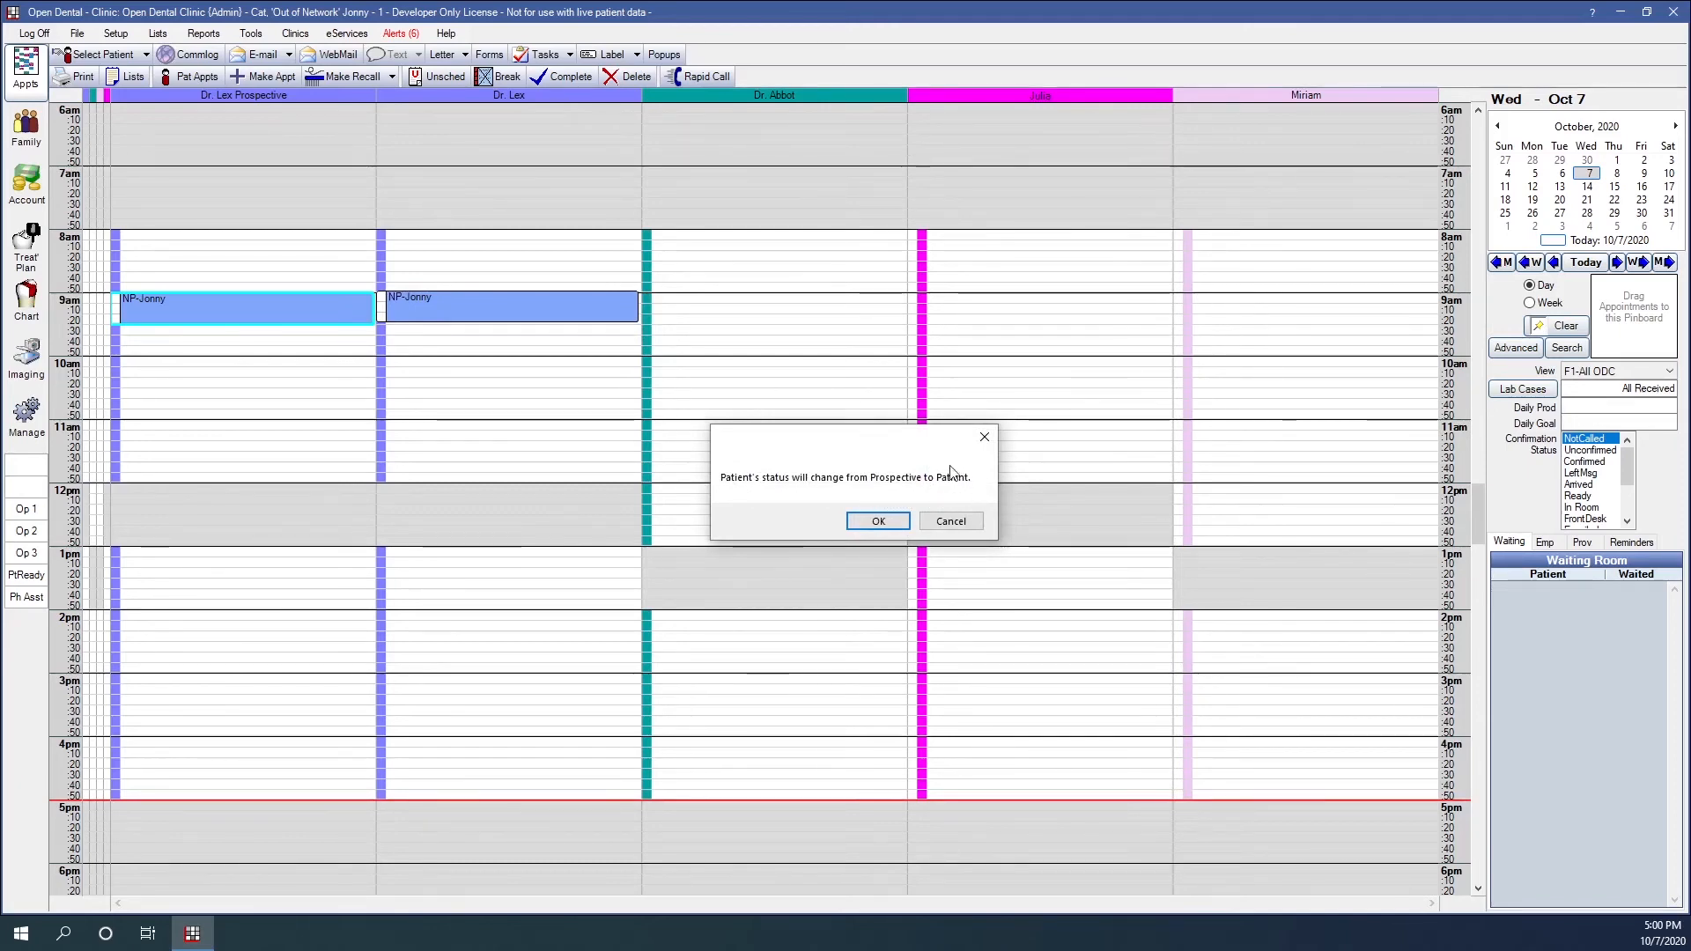
click(878, 525)
mouse_move(532, 322)
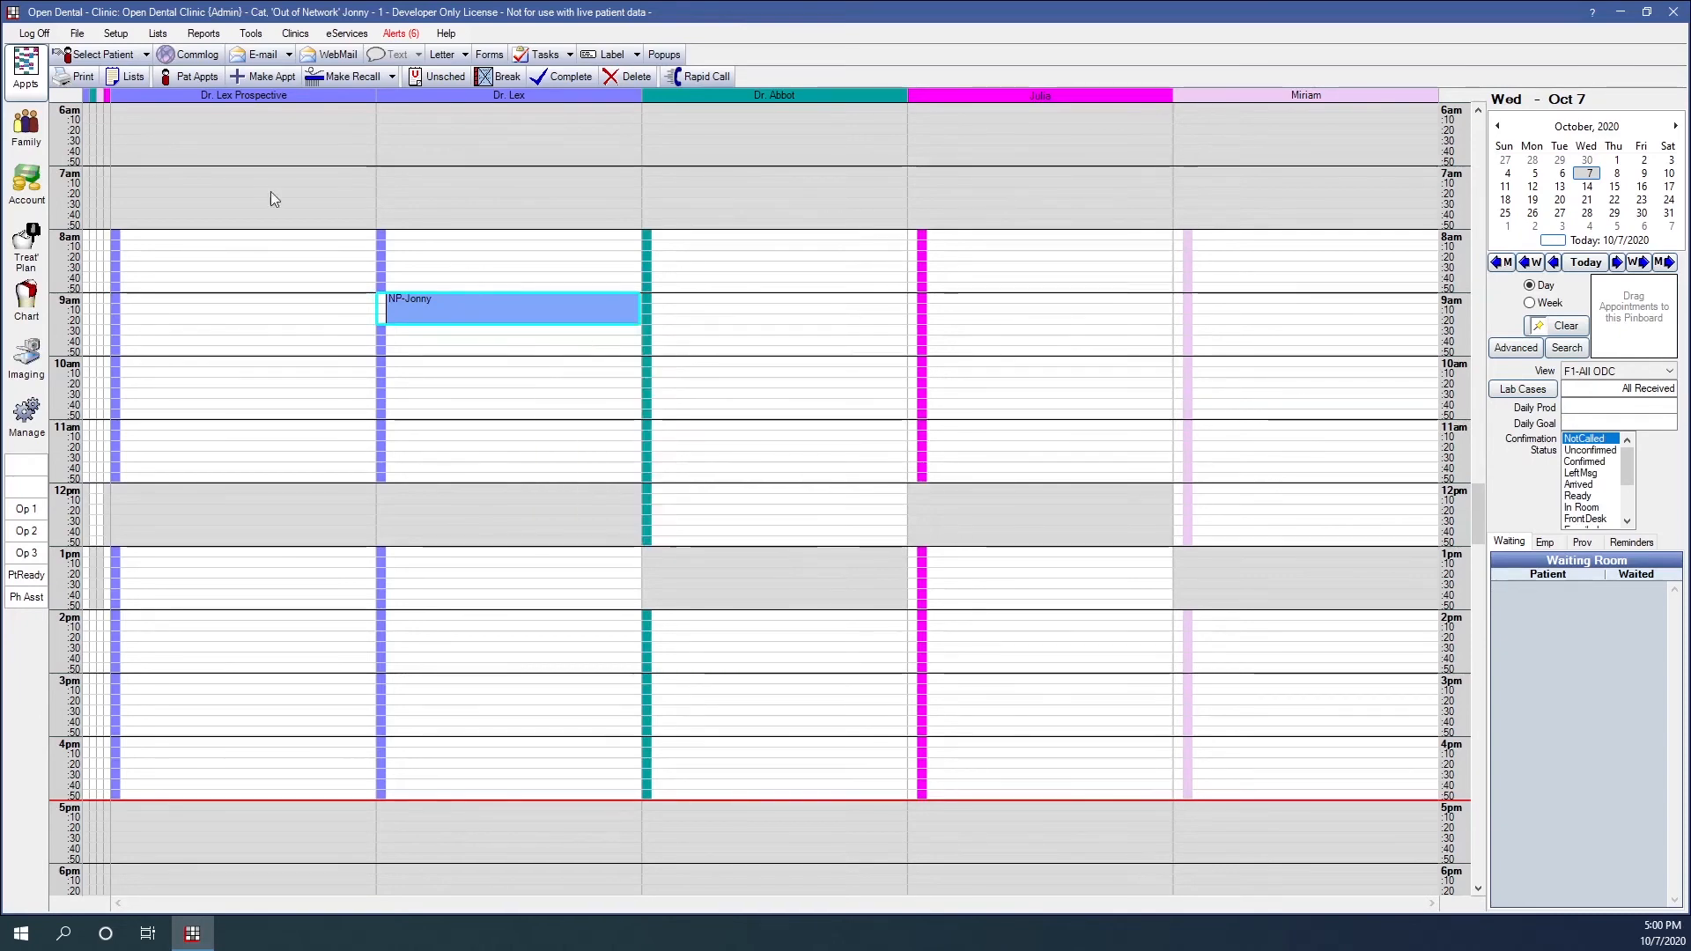
click(18, 140)
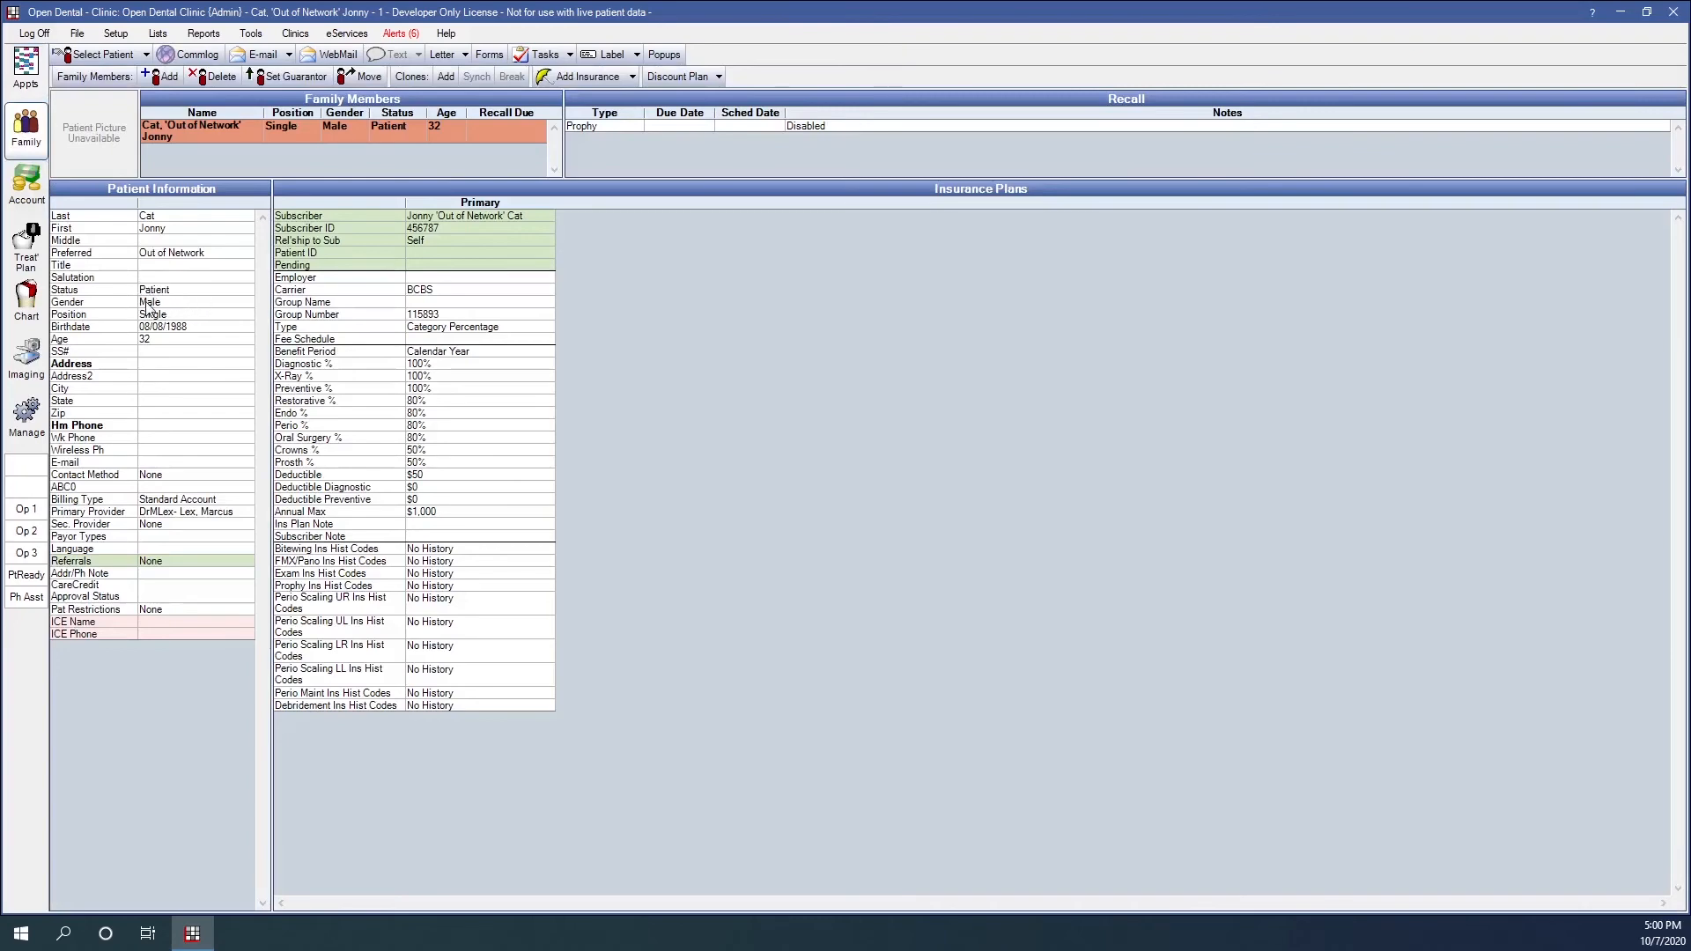
click(25, 66)
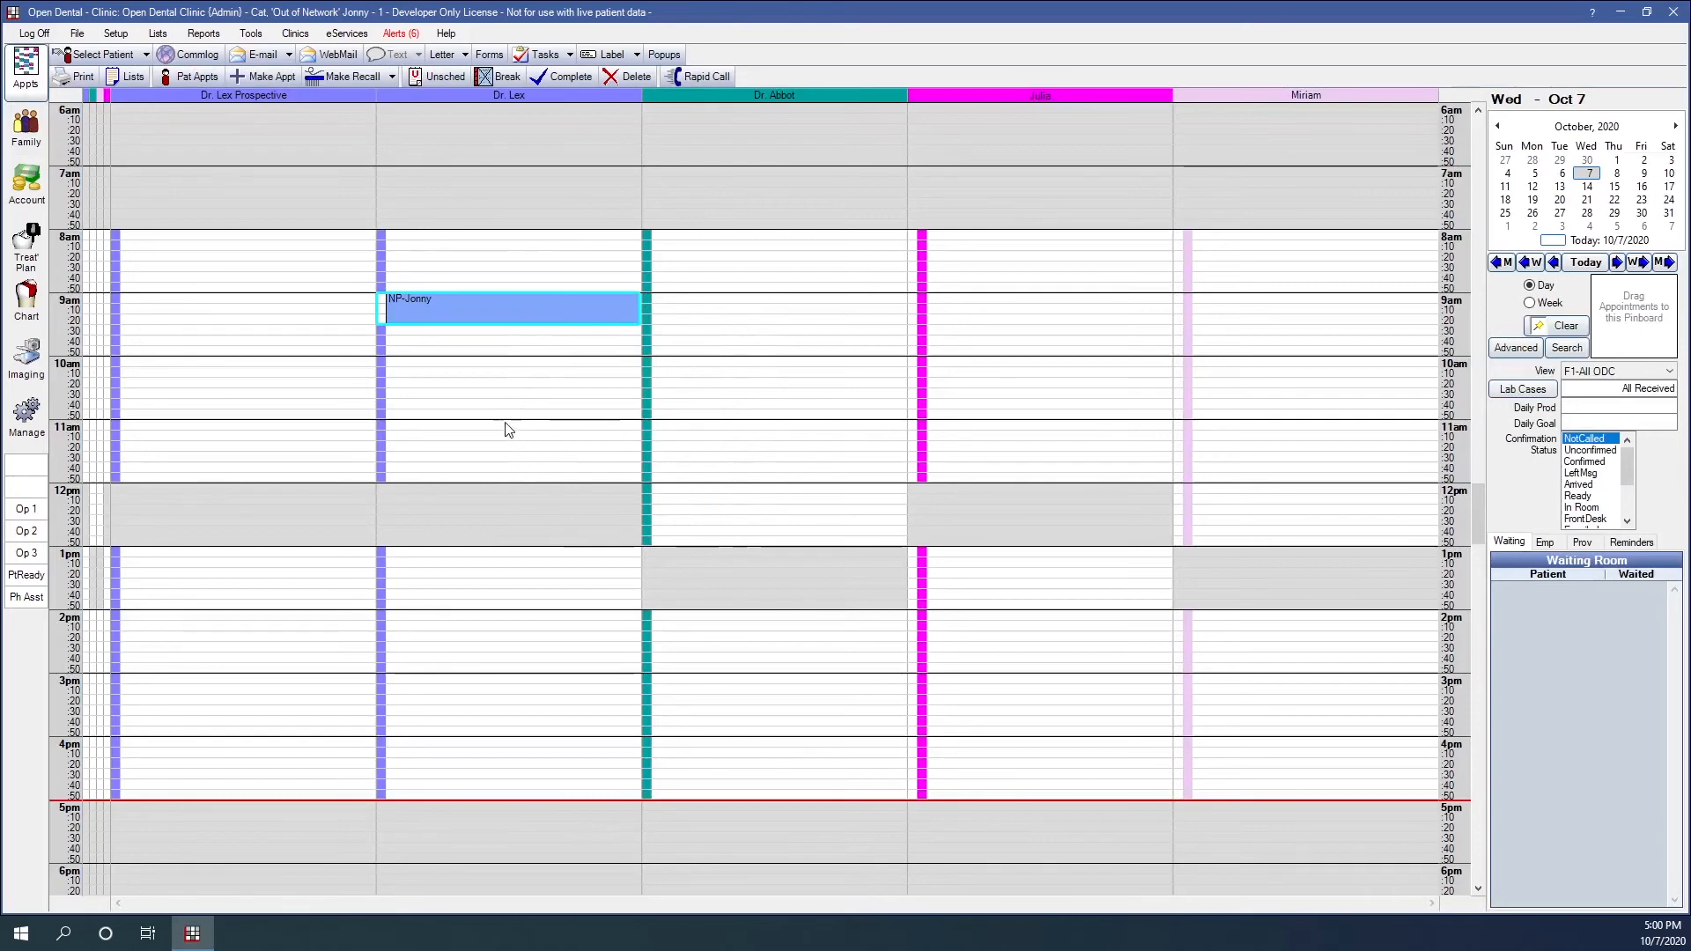
Schedule a New Patient Adult Cleaning for the second listed patient at 11:00 AM on October 7 in Op 3.
click(98, 54)
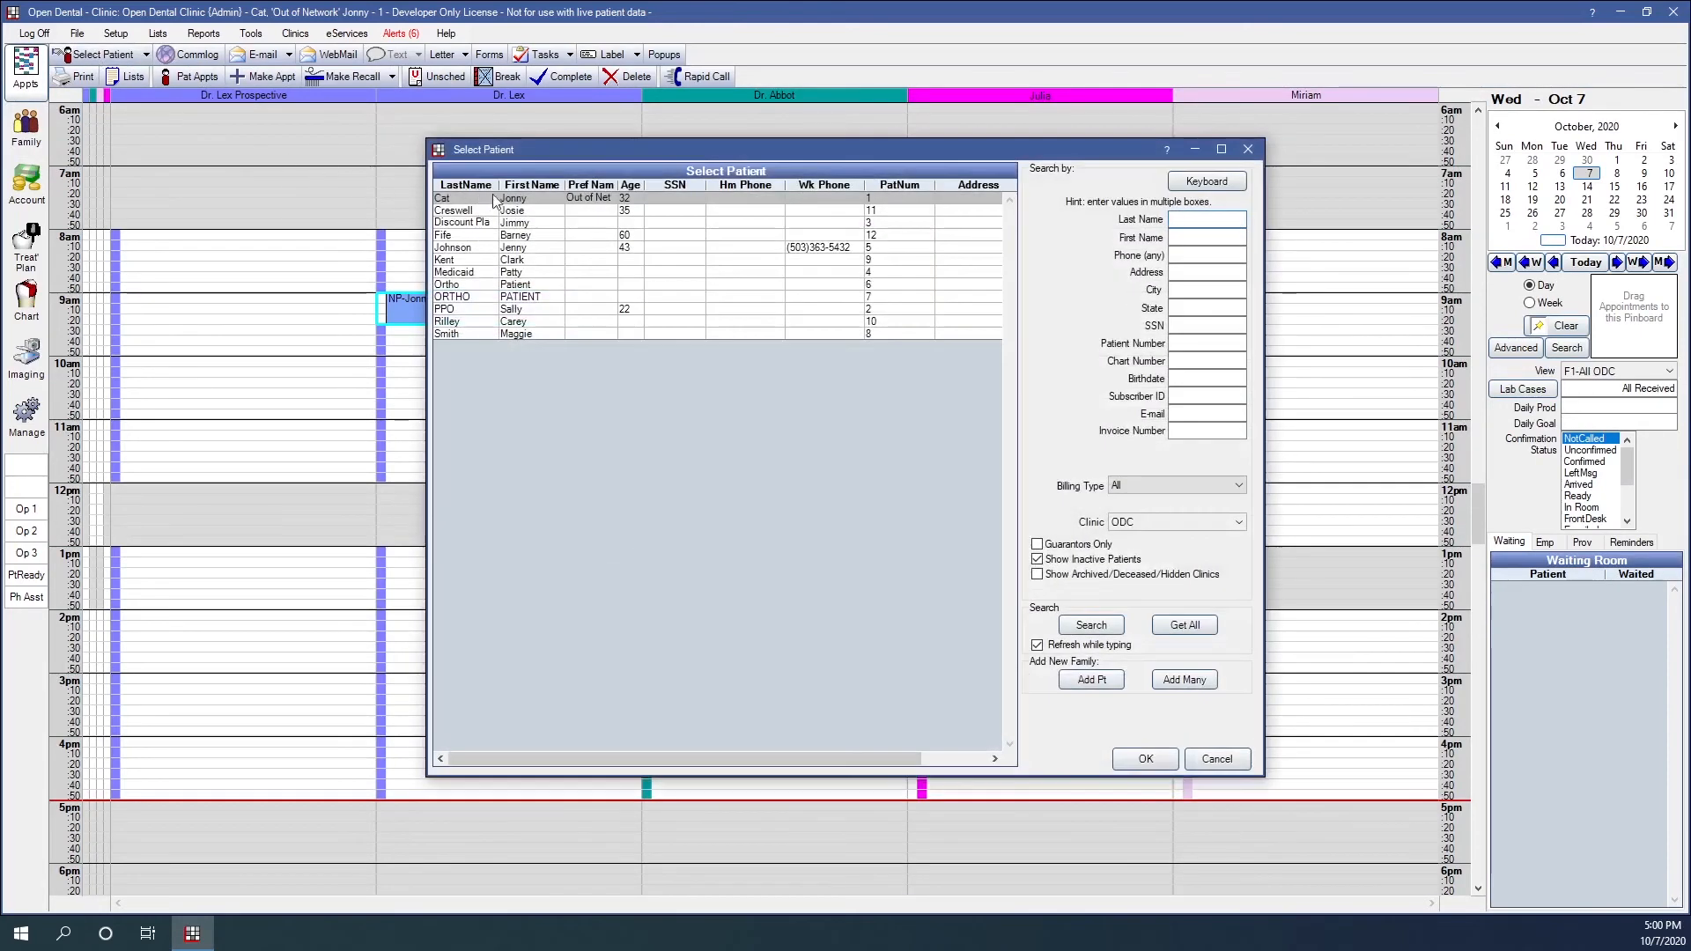
double_click(493, 212)
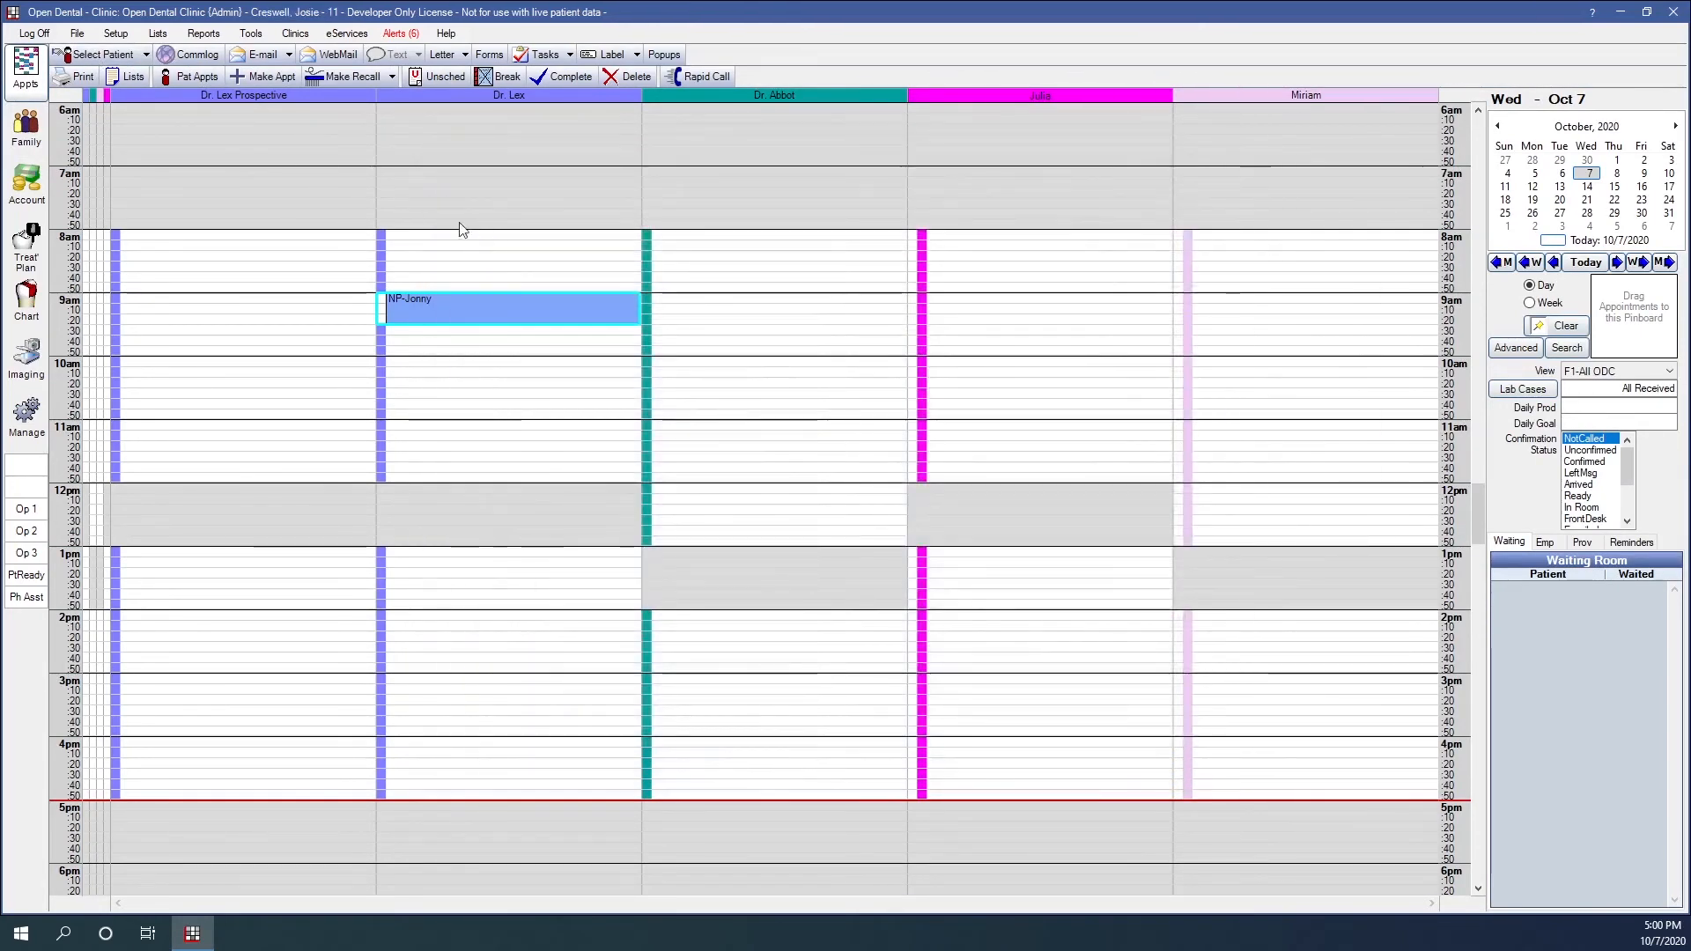
double_click(757, 429)
click(1149, 762)
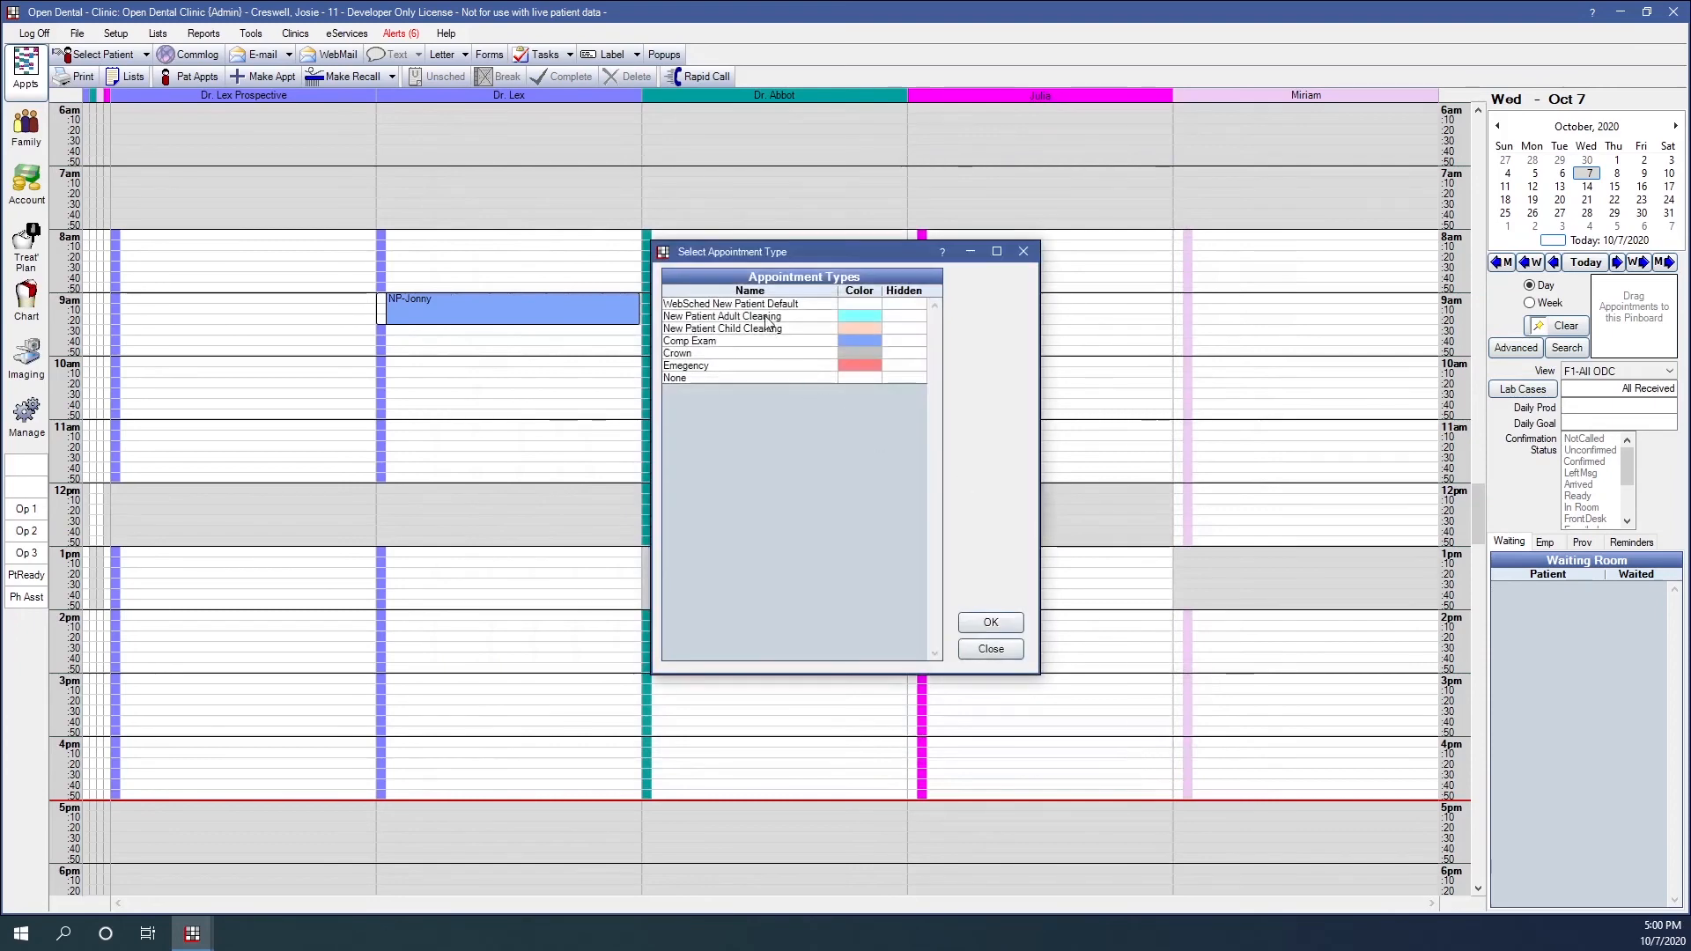
click(767, 319)
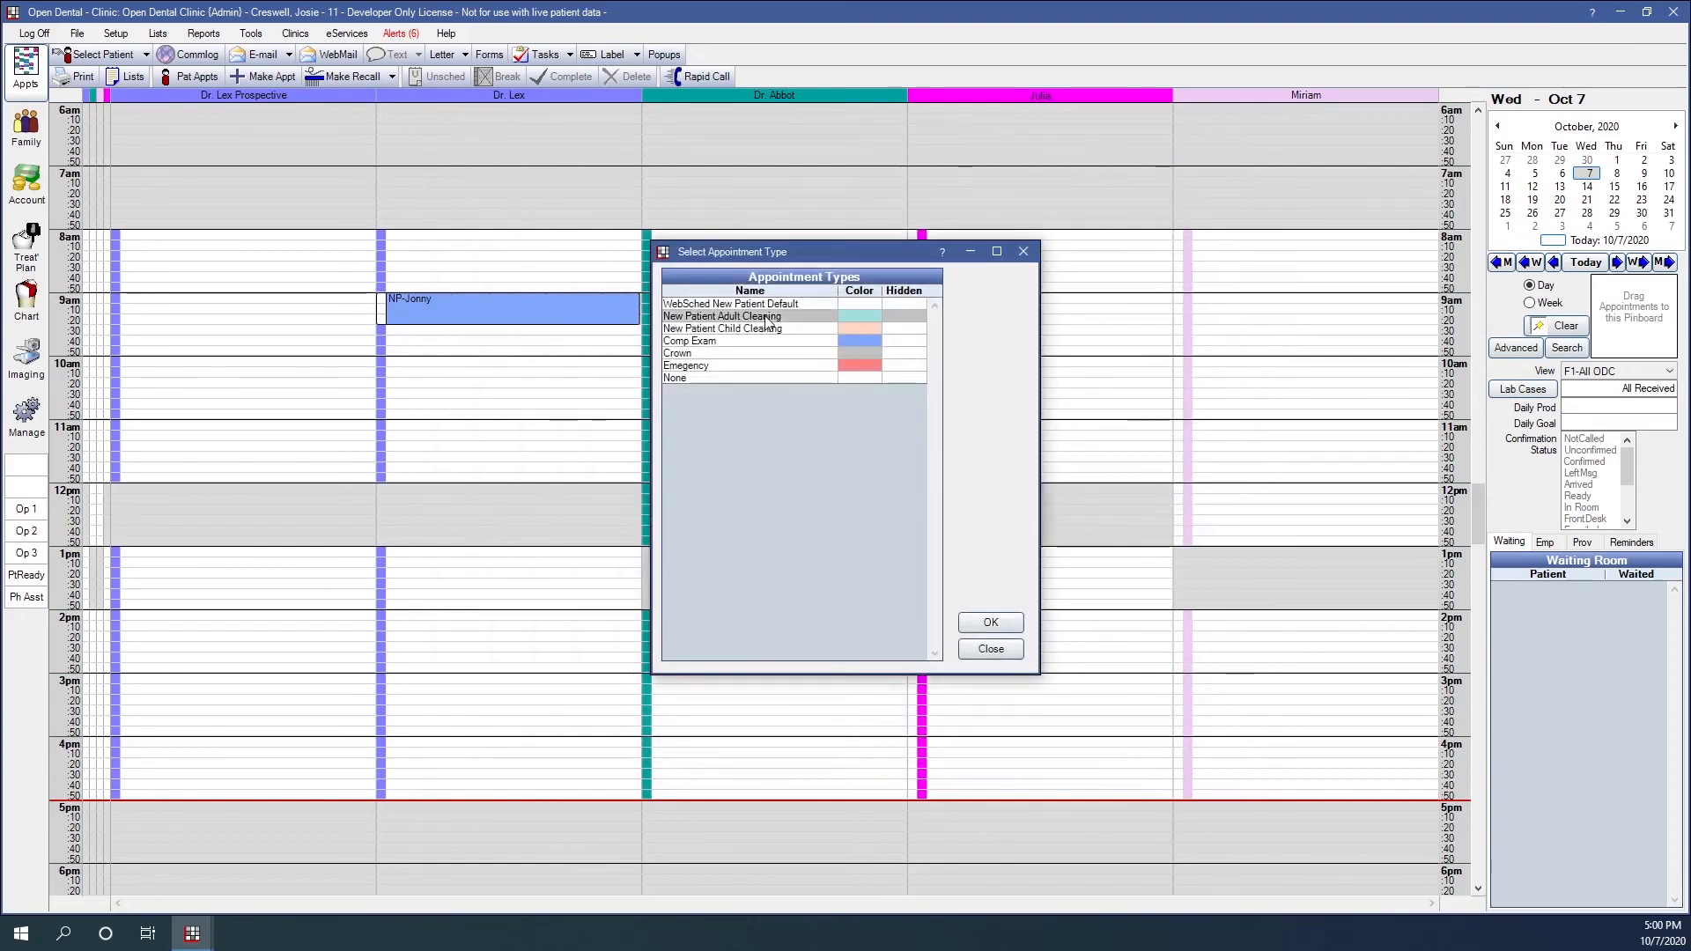
click(990, 620)
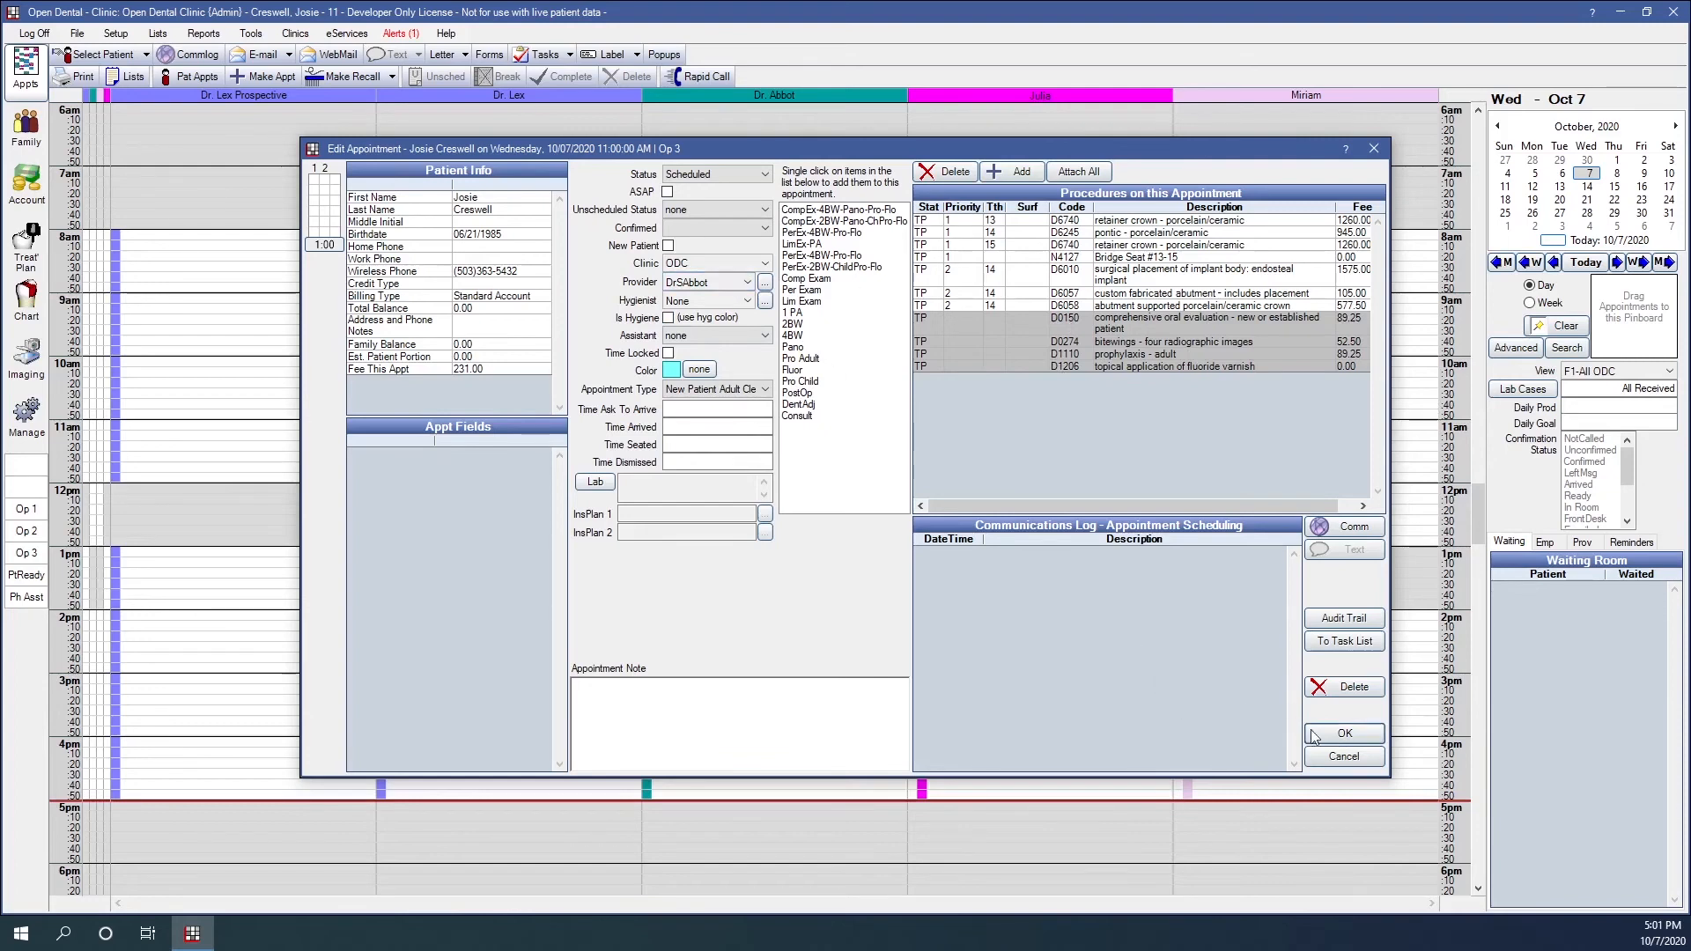
click(1344, 733)
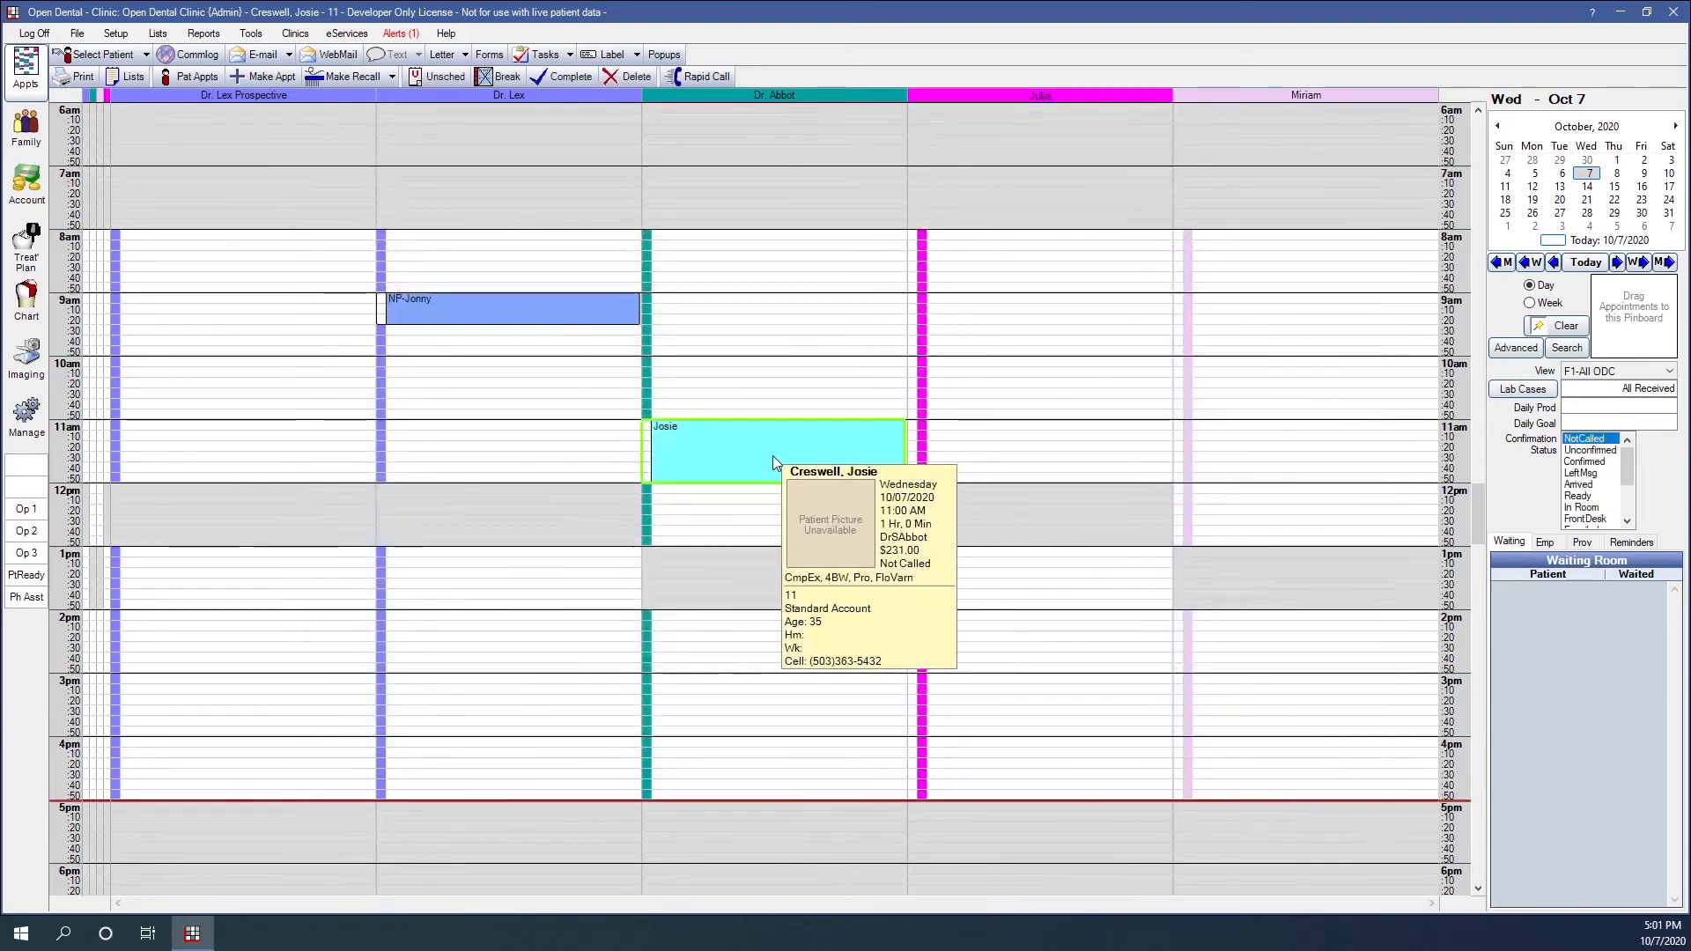
Move the cleaning appointment to 10:00 AM in Op 4, accepting the provider and length changes, and check its hygiene settings.
drag(773, 457, 1040, 390)
click(845, 522)
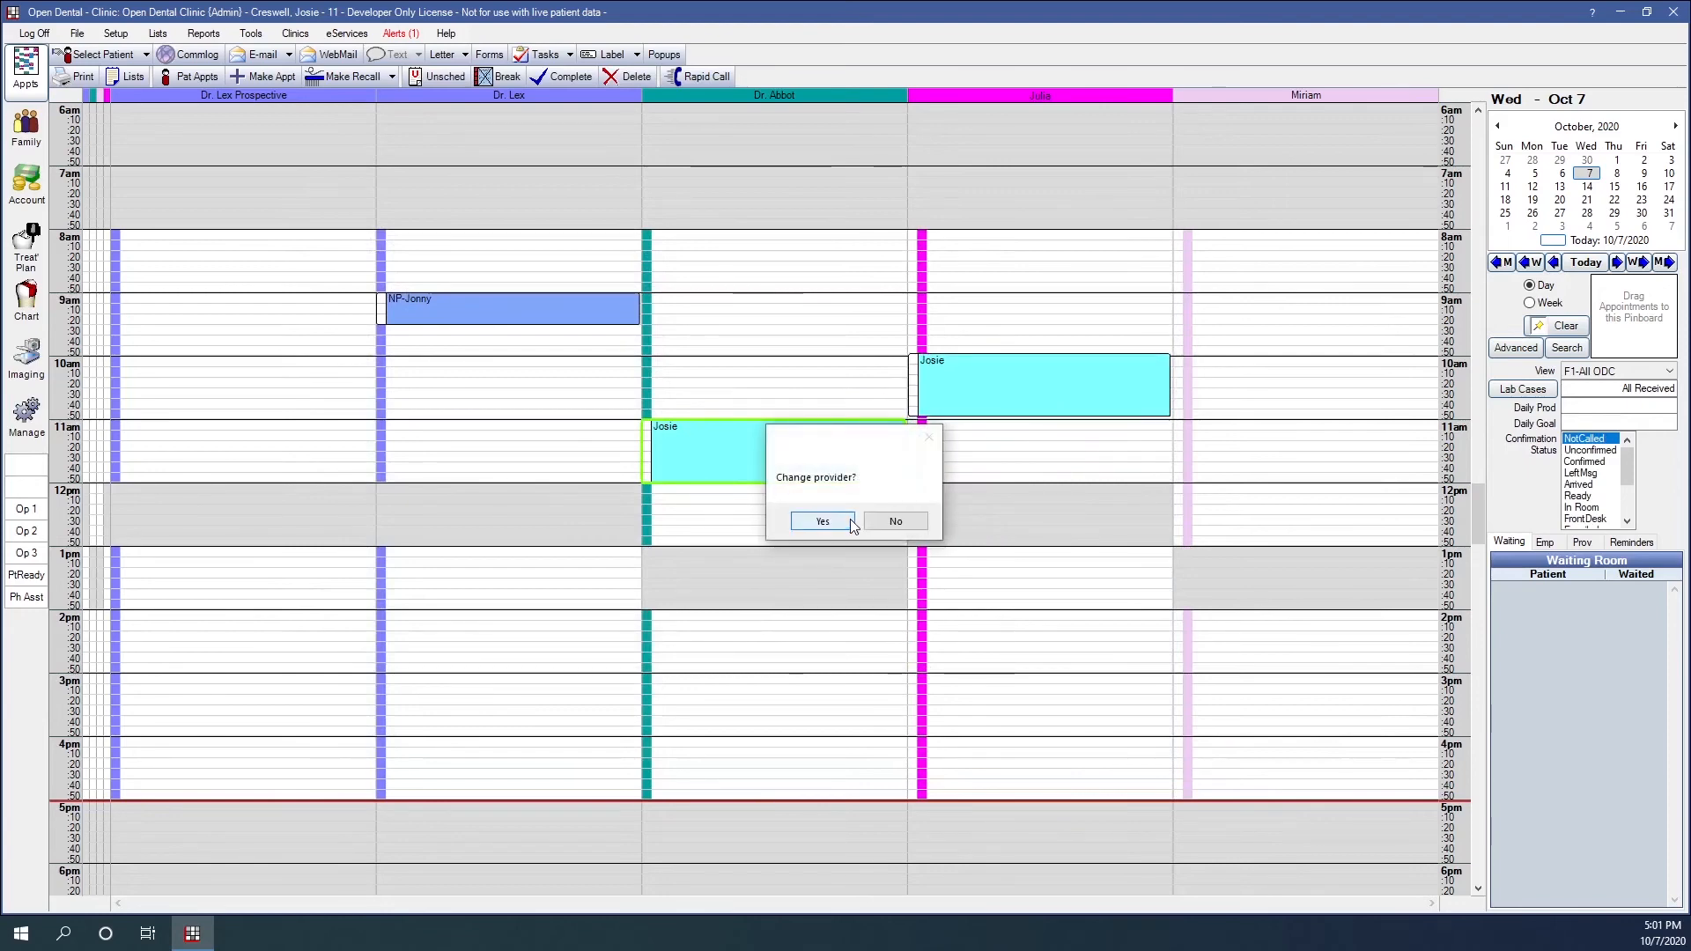
click(824, 521)
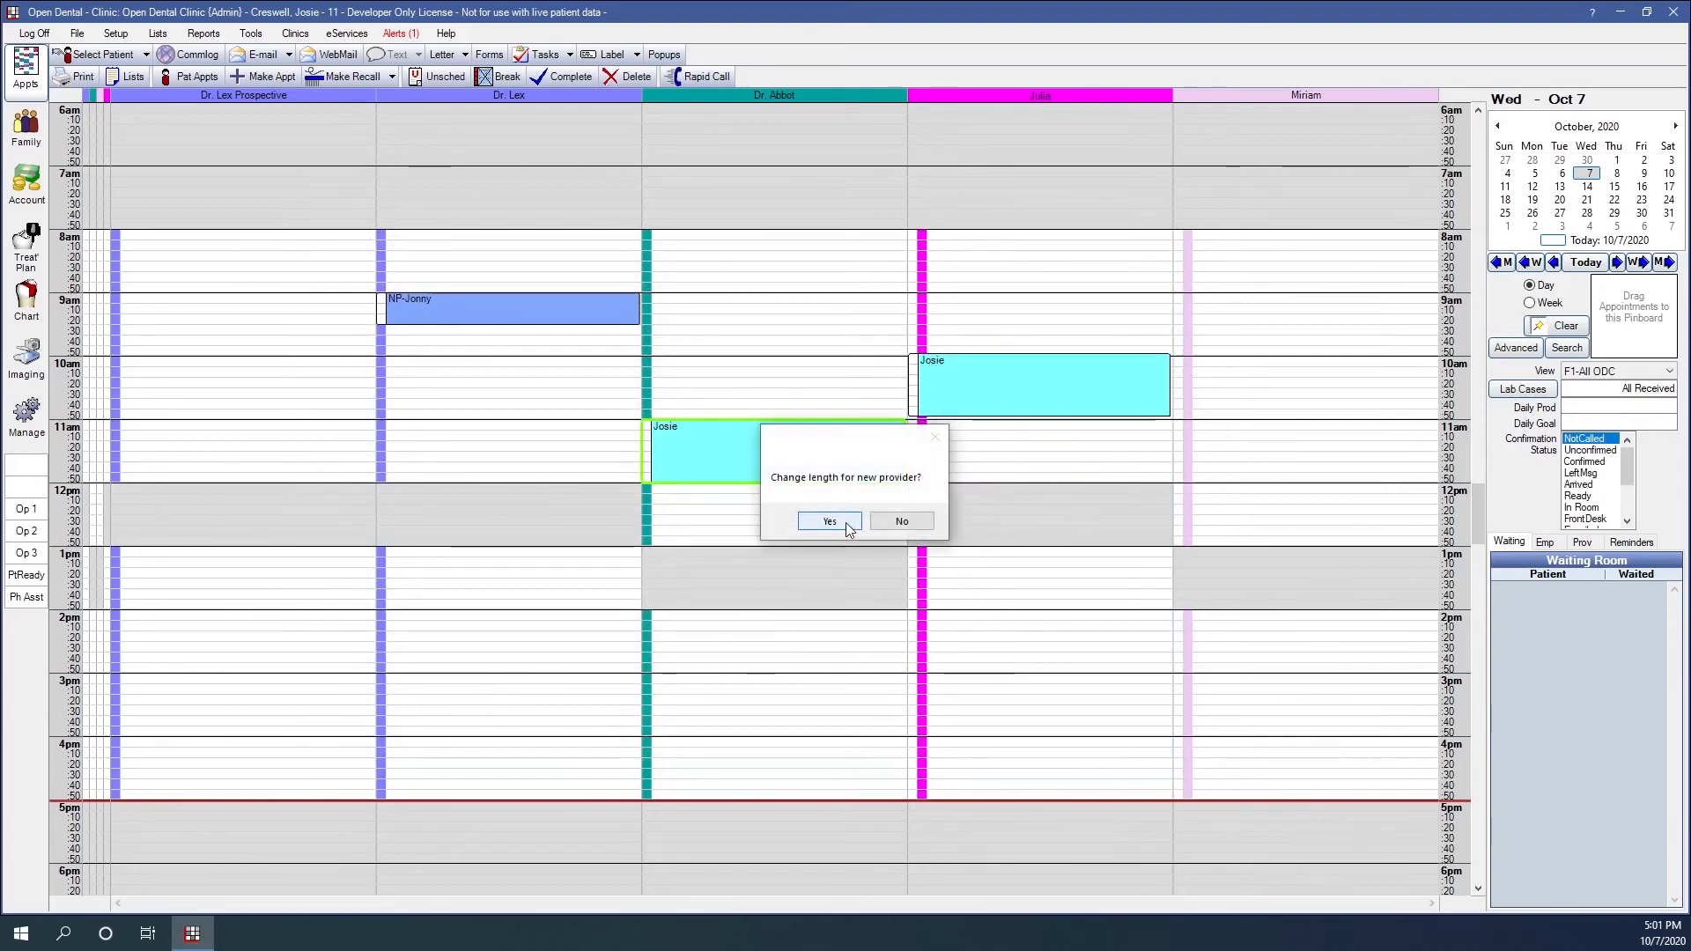
click(848, 527)
double_click(975, 401)
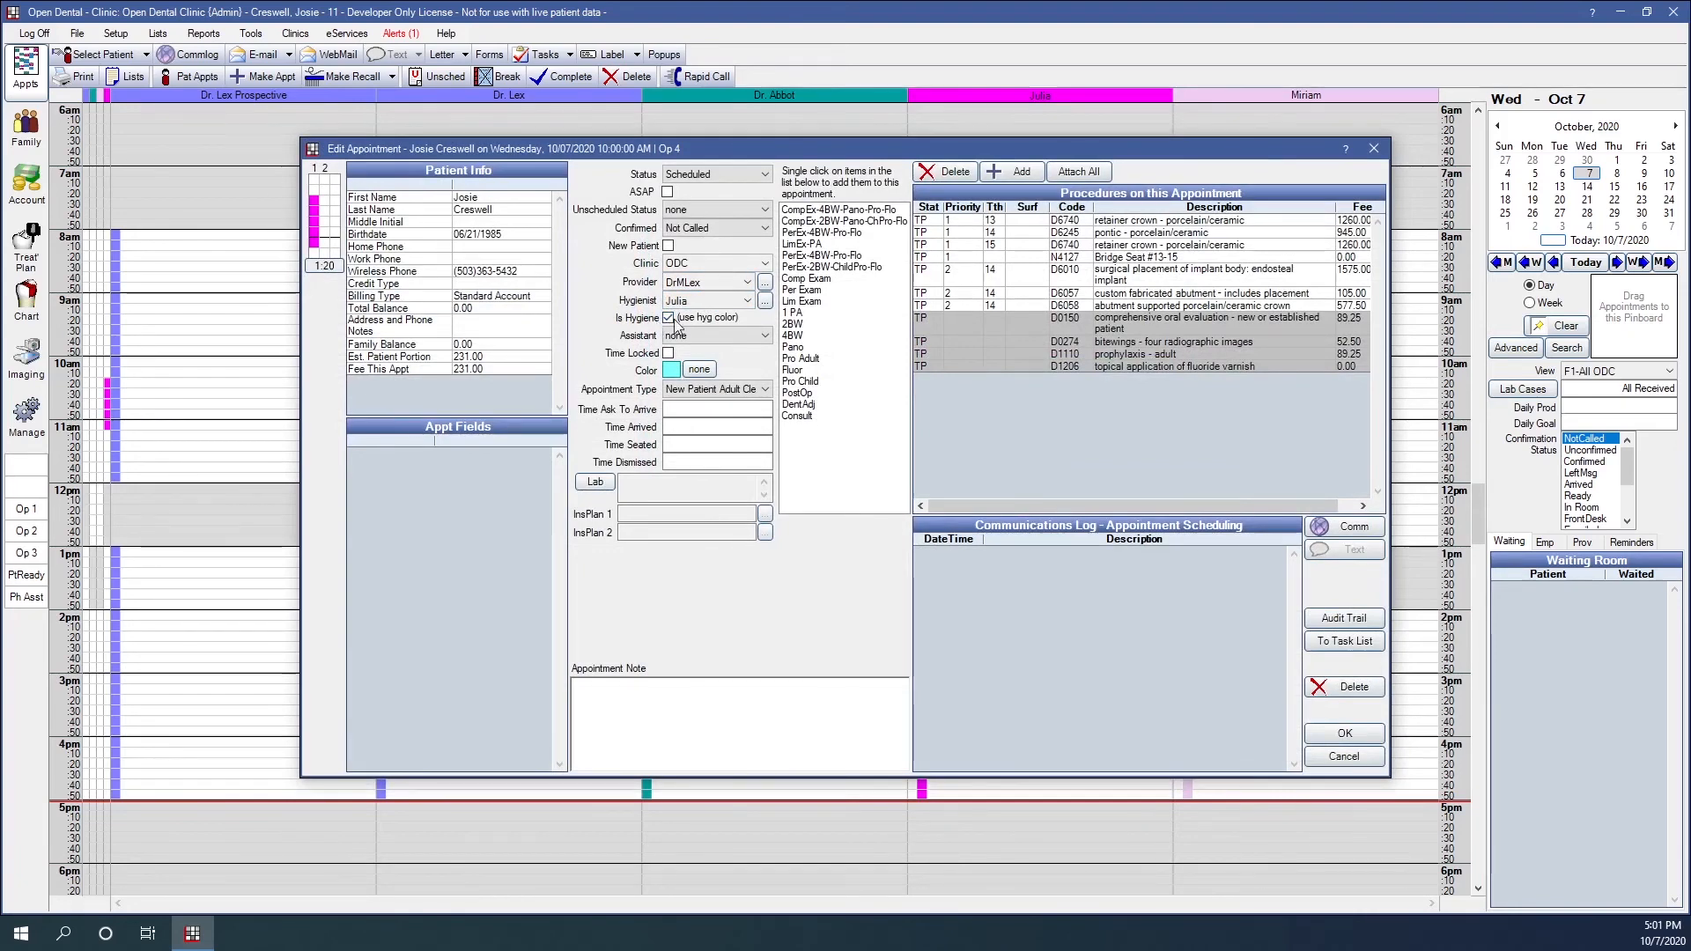
click(1345, 733)
Set the 10:00 AM cleaning appointment complete and review the provider on each procedure in the patient's account.
right_click(1011, 387)
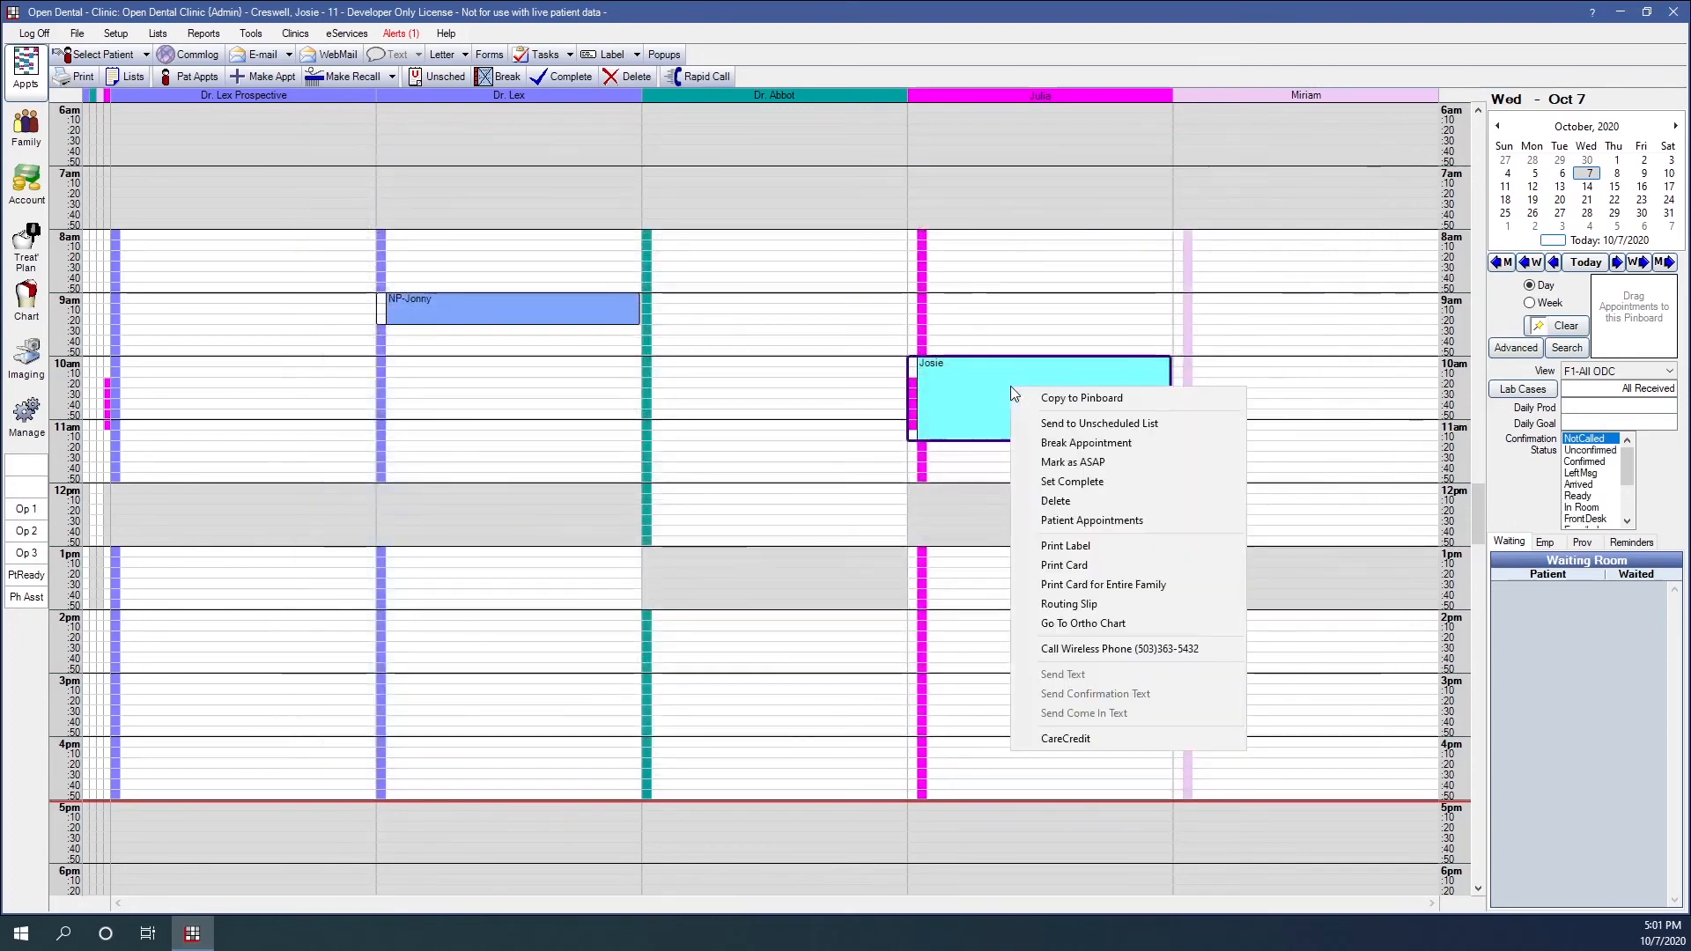
click(1064, 483)
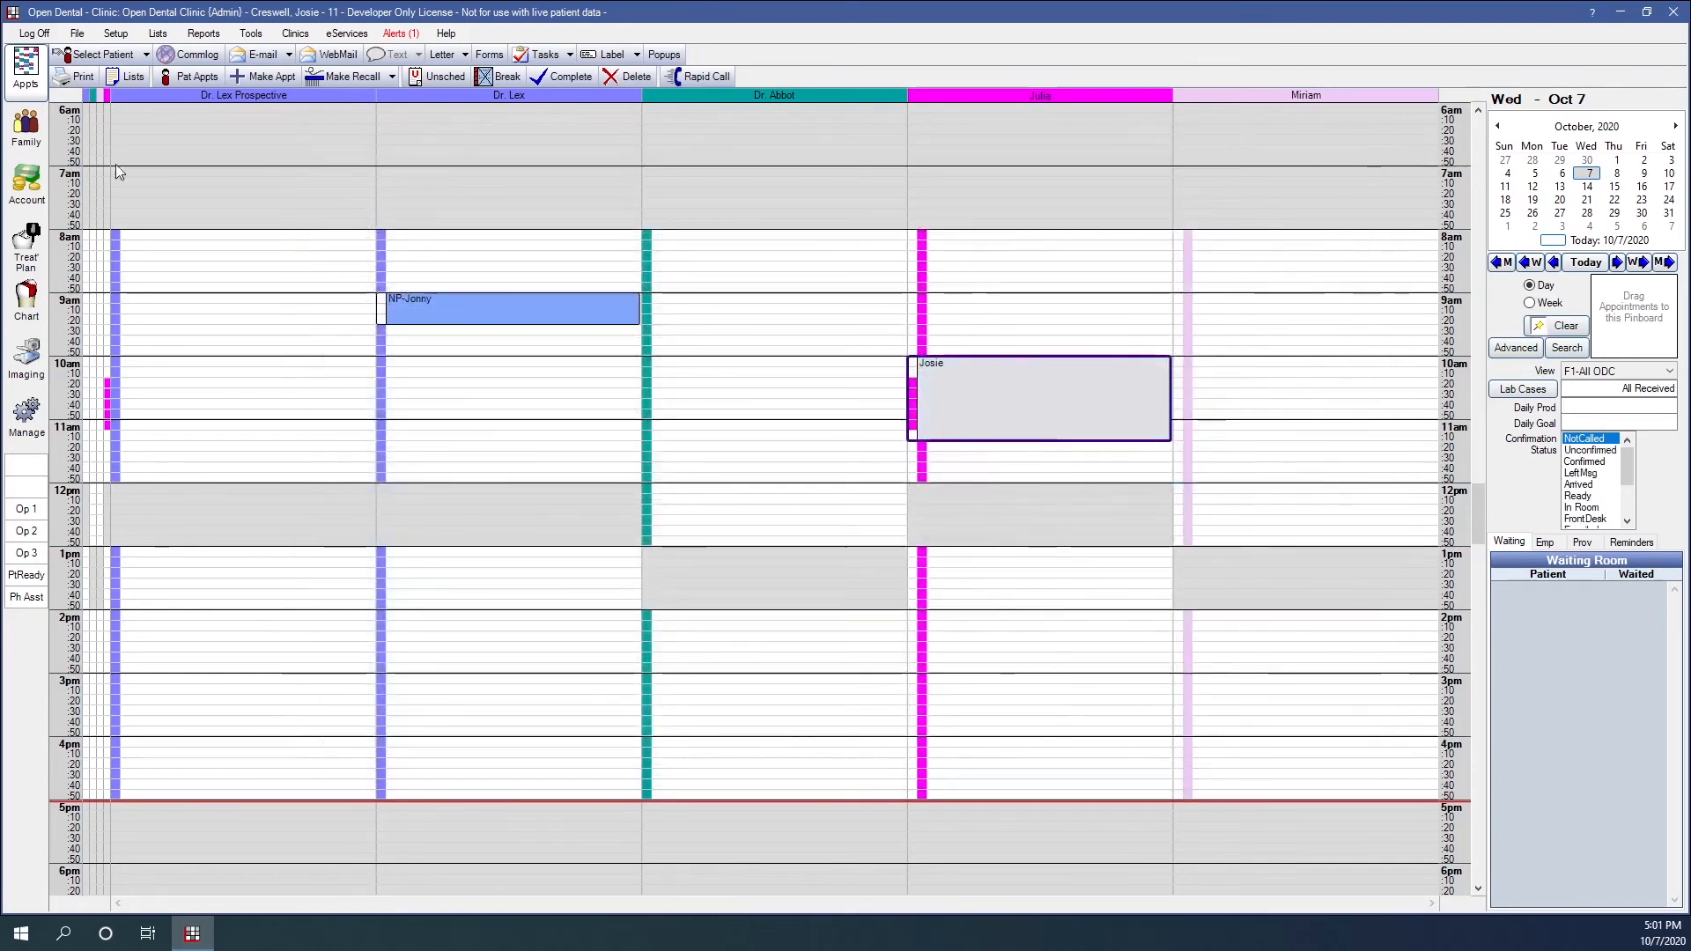
click(27, 185)
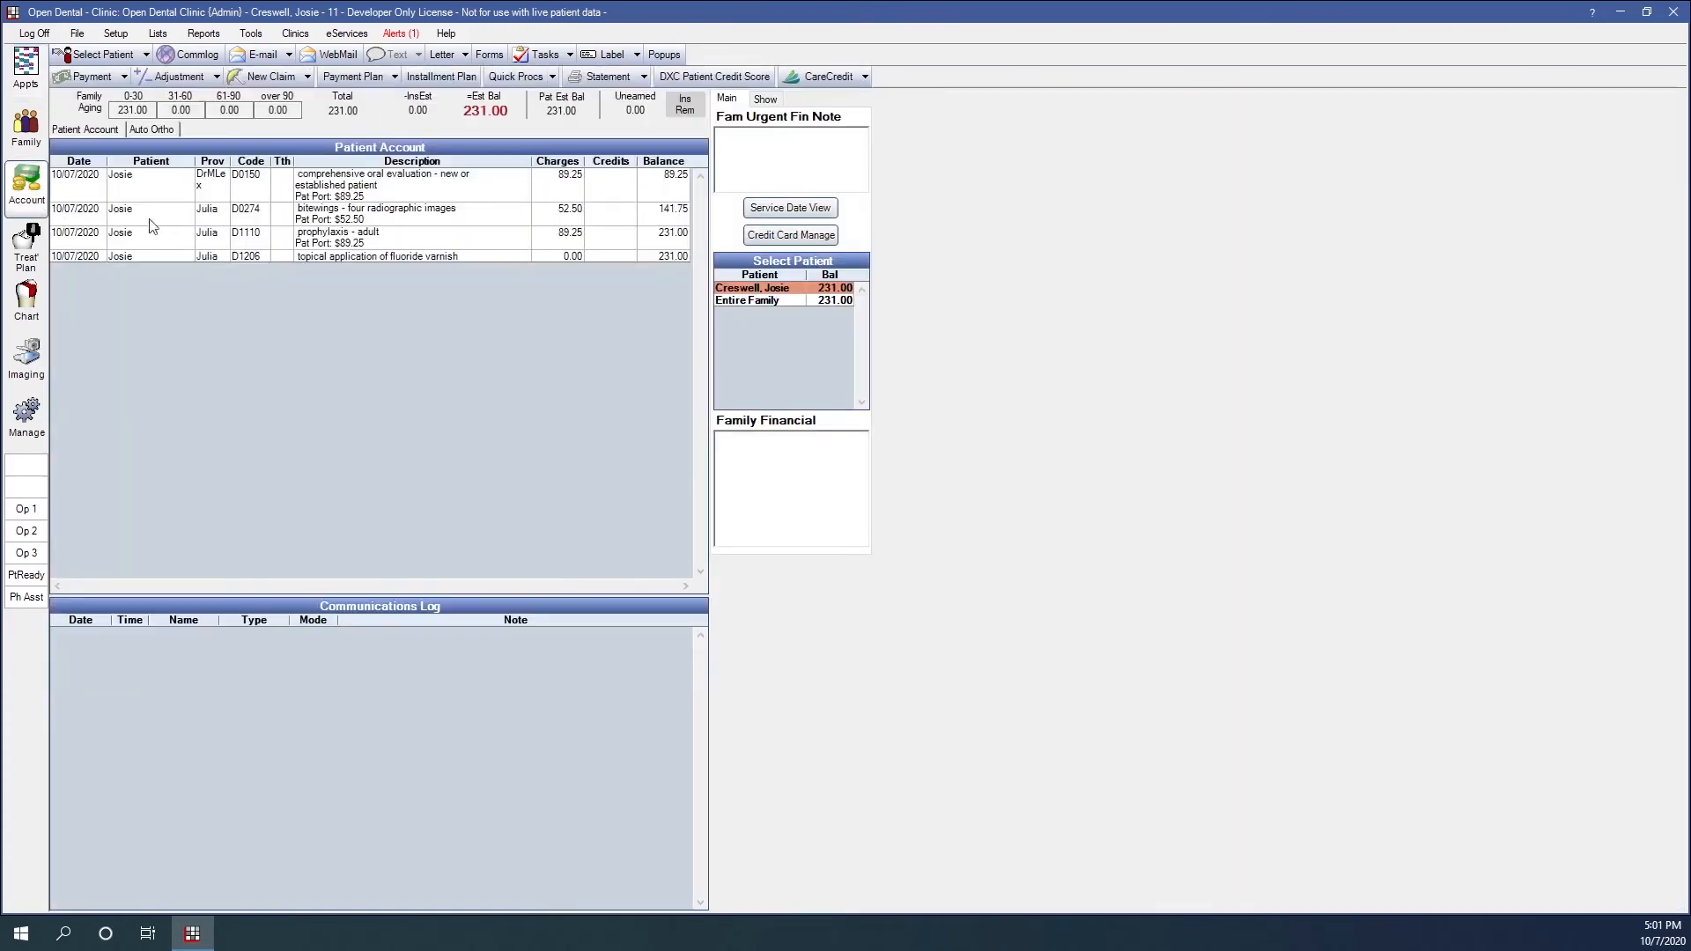
click(346, 200)
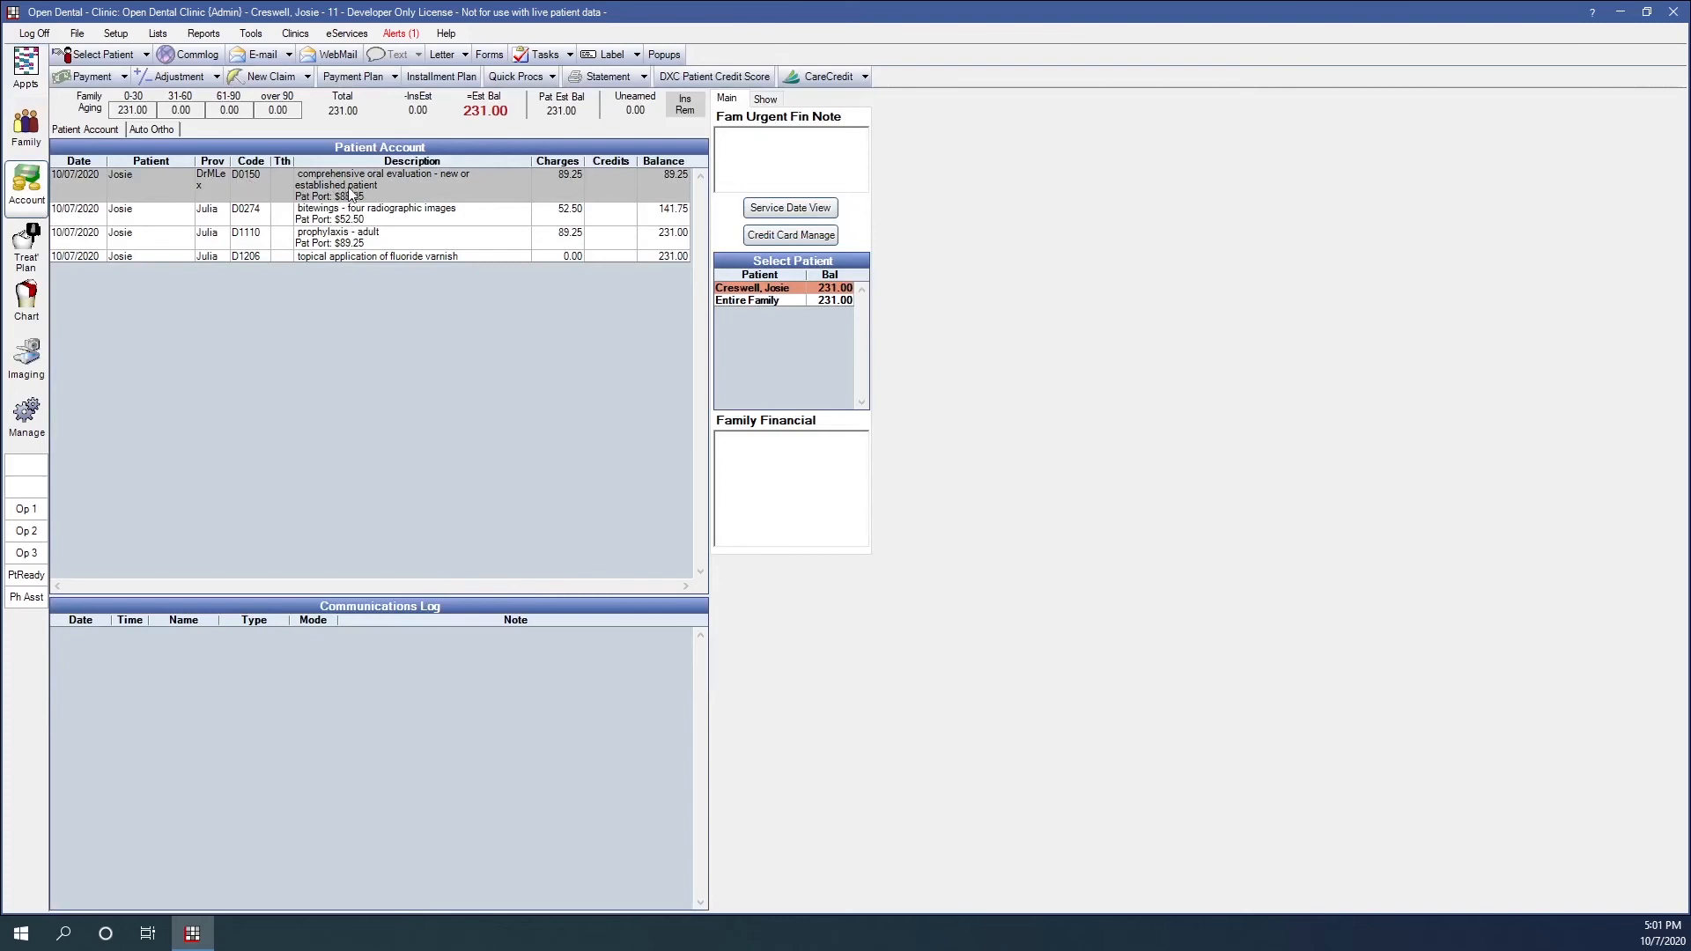
click(352, 224)
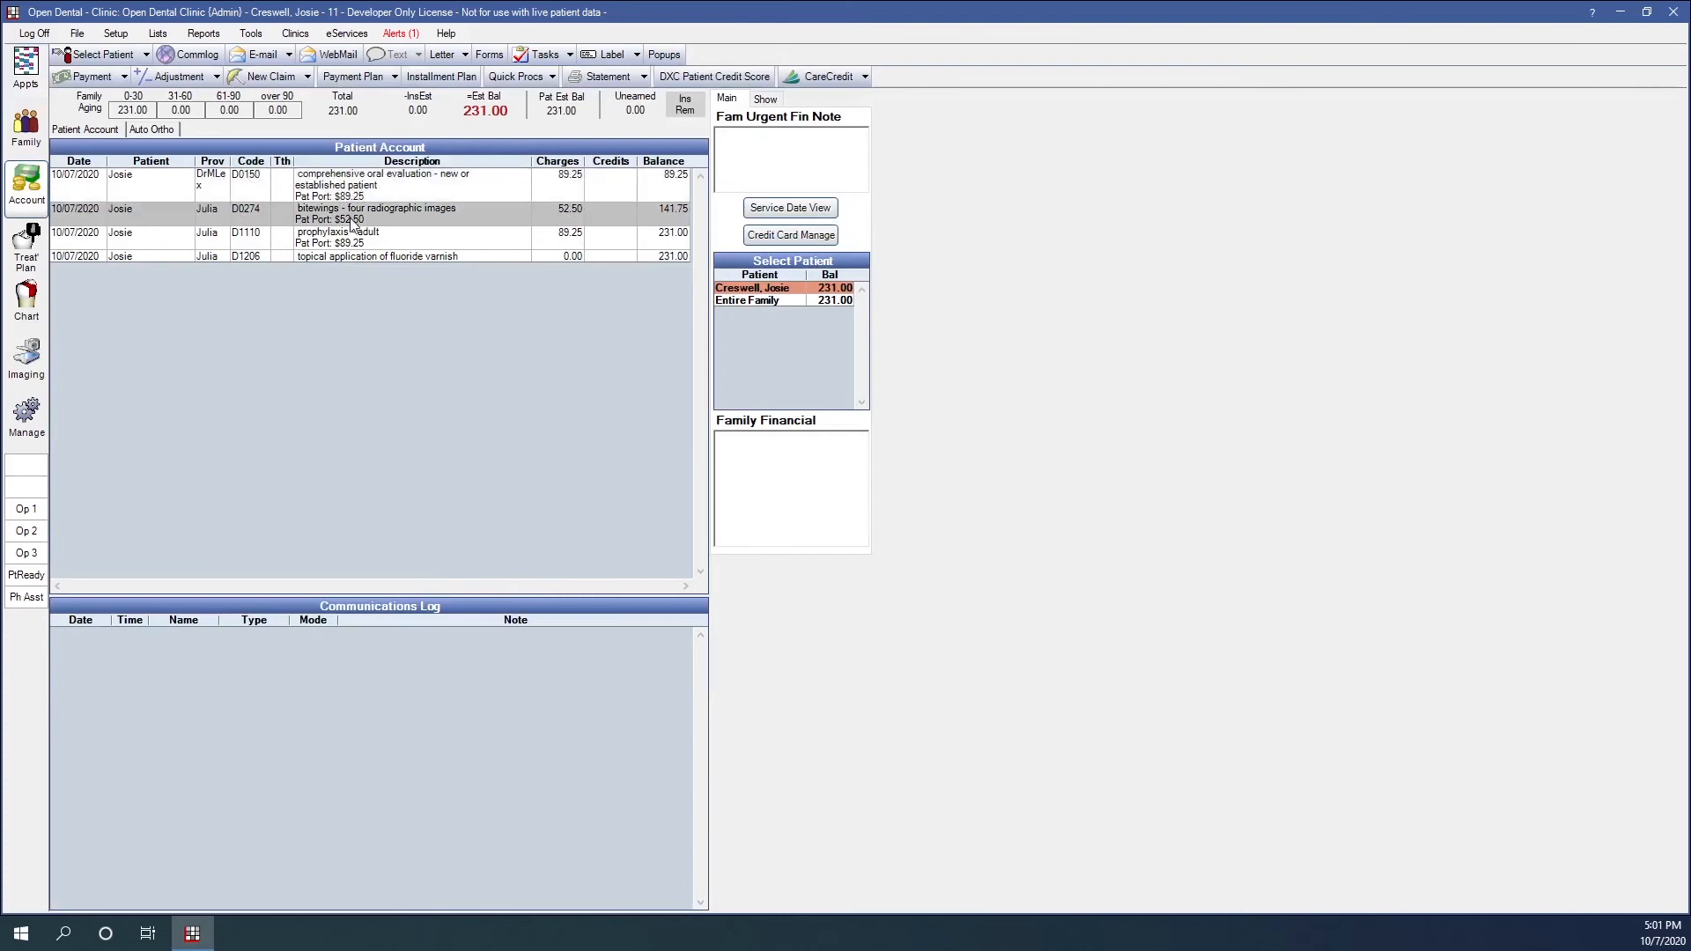
click(349, 236)
click(347, 255)
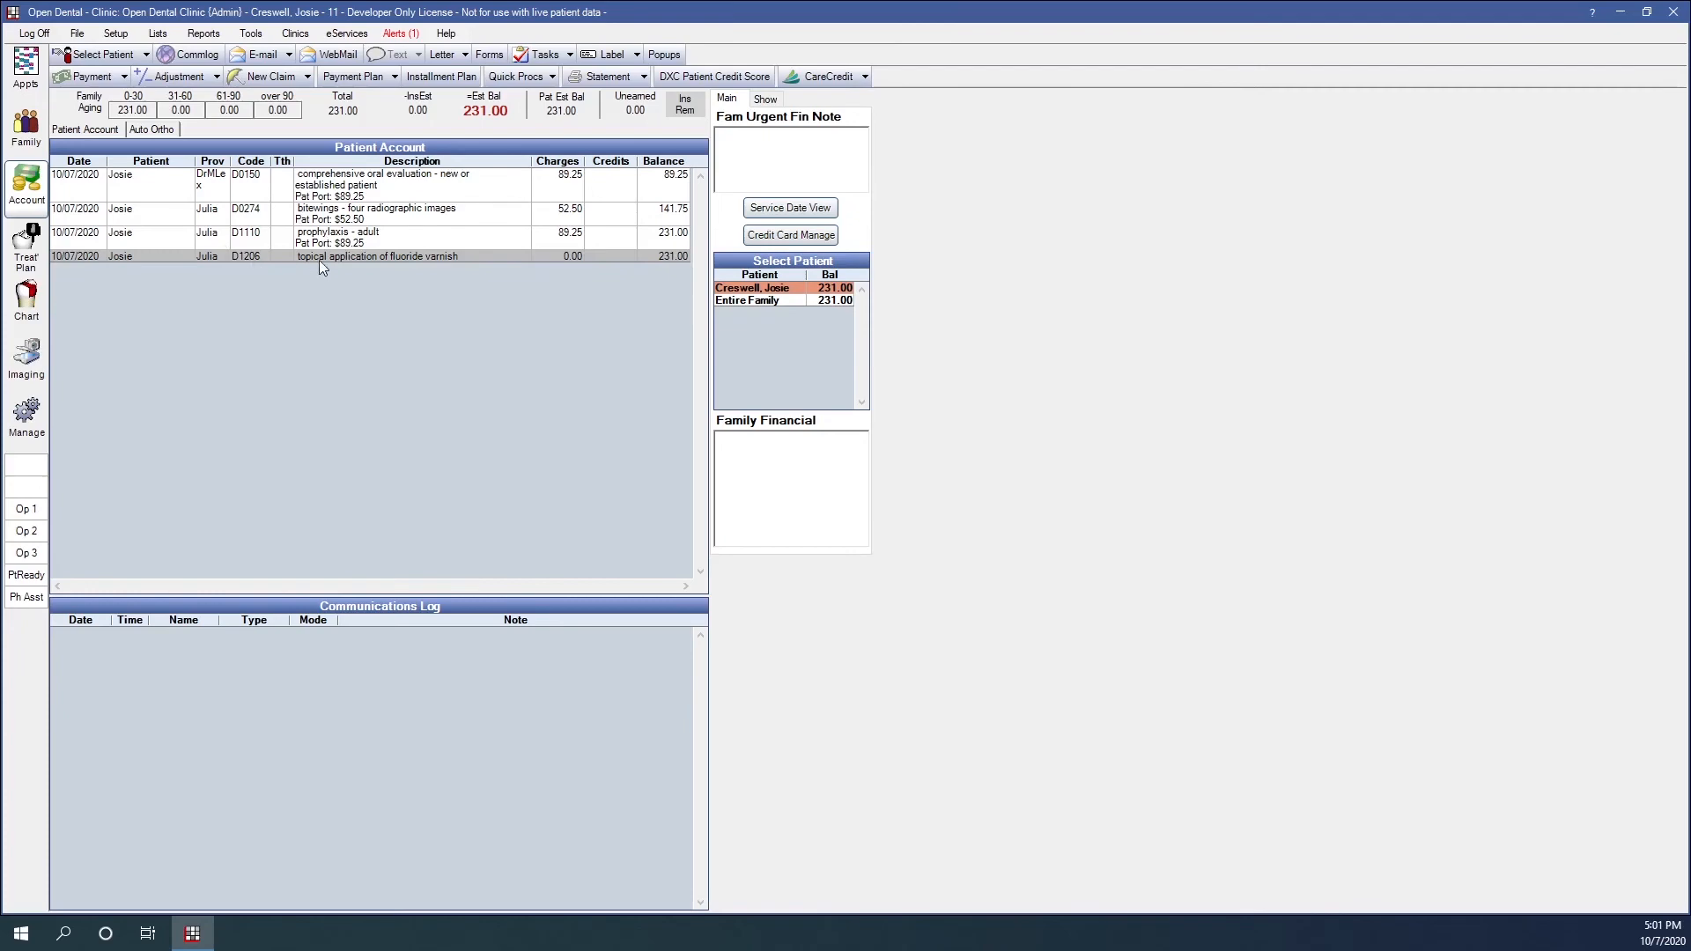
Look up procedure code 0274, inspect its hygiene procedure setting, and close the procedure codes without changes.
click(158, 33)
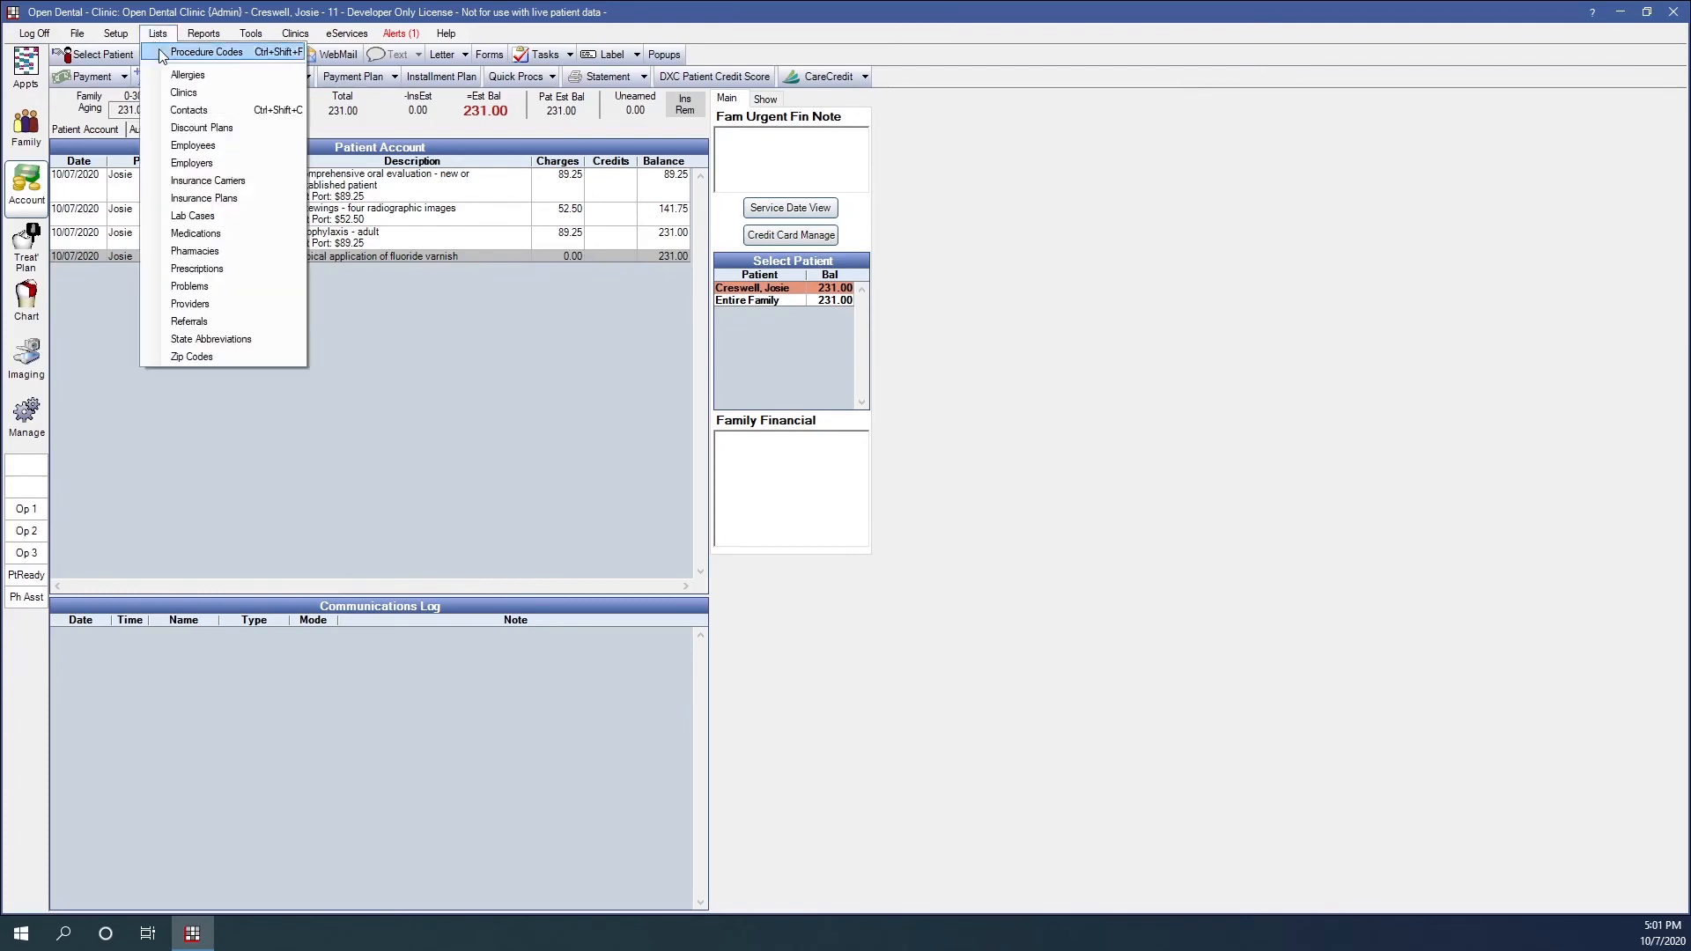
click(163, 55)
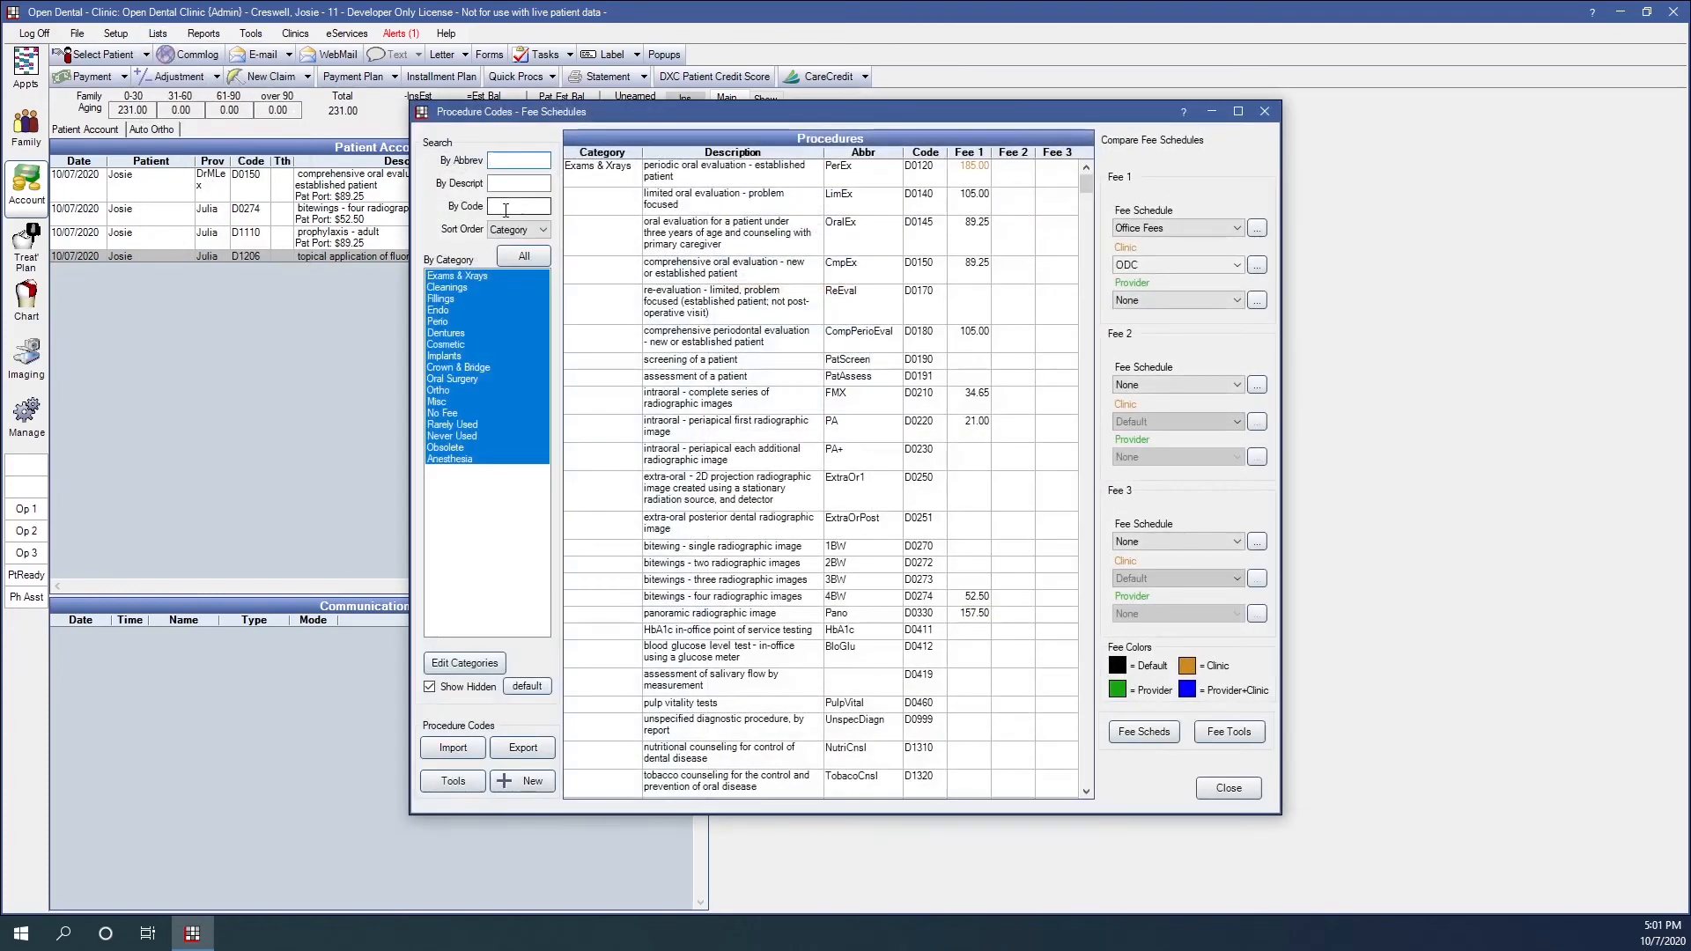
text(0274)
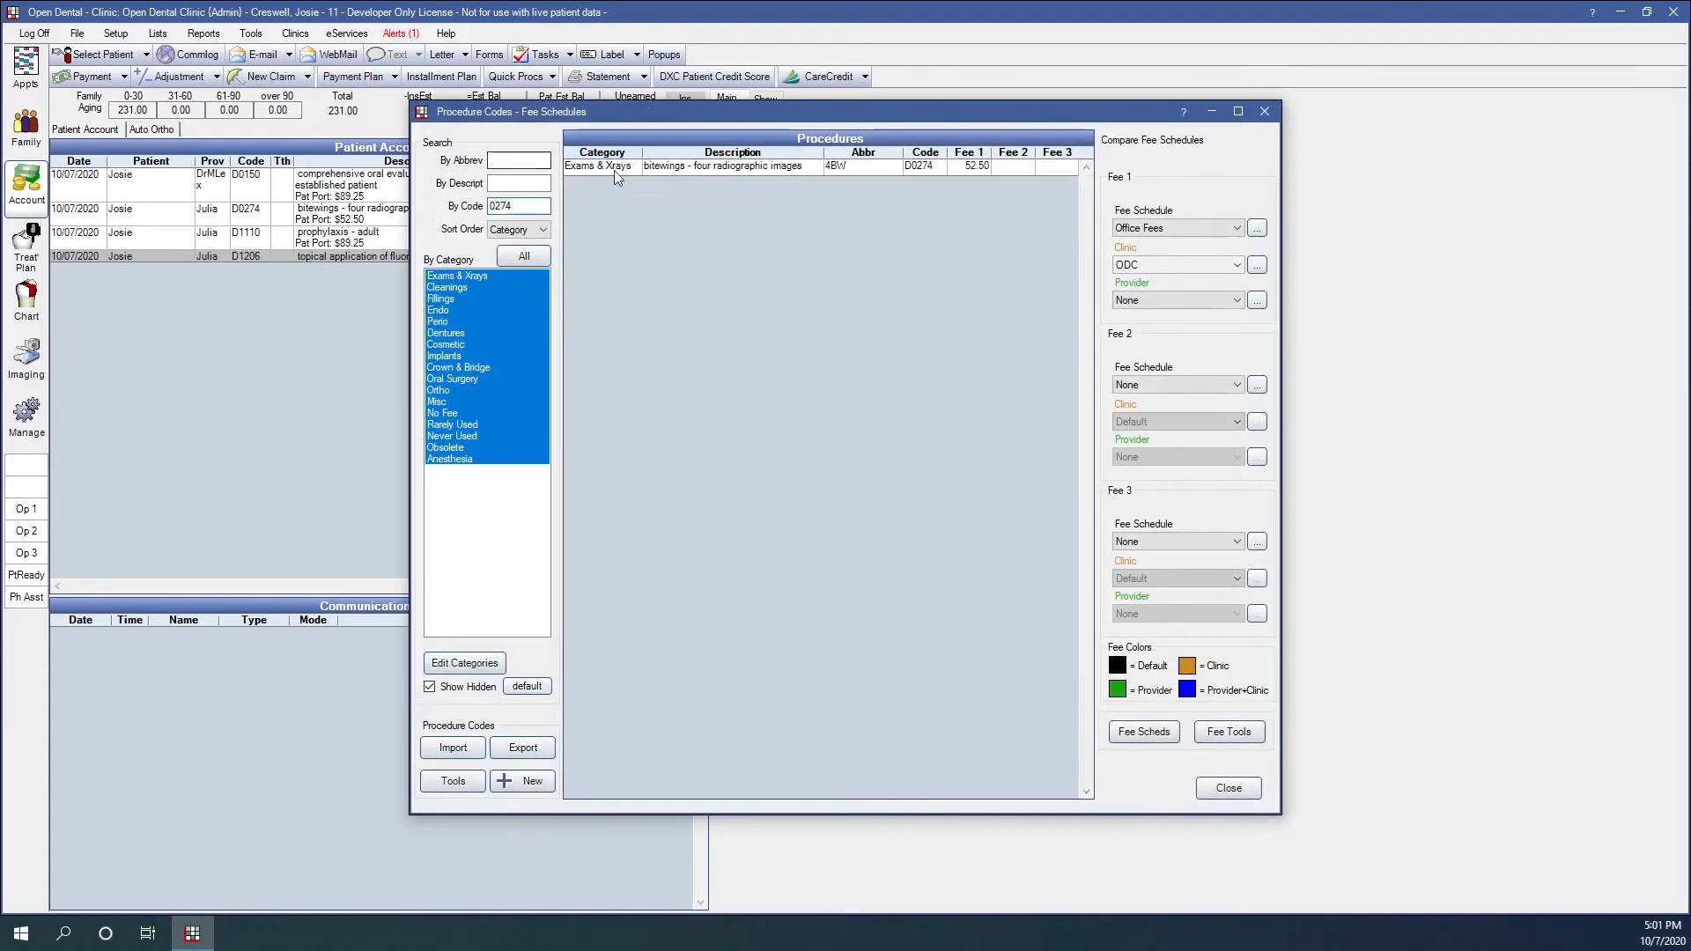
double_click(663, 169)
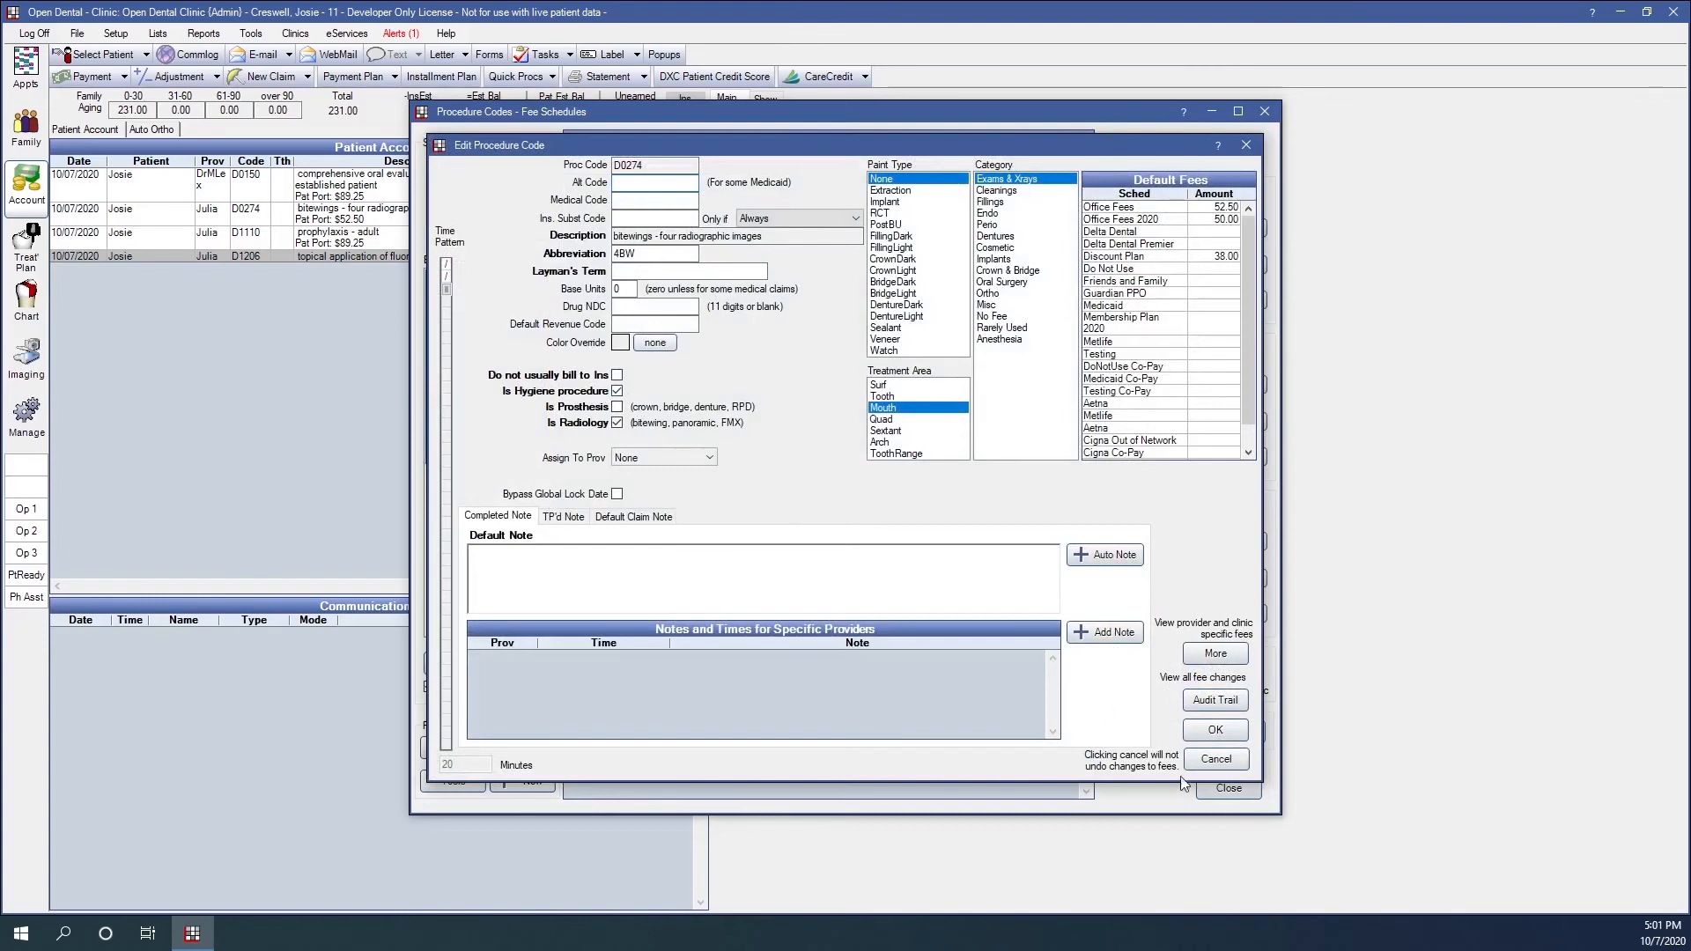
click(1213, 763)
click(1220, 787)
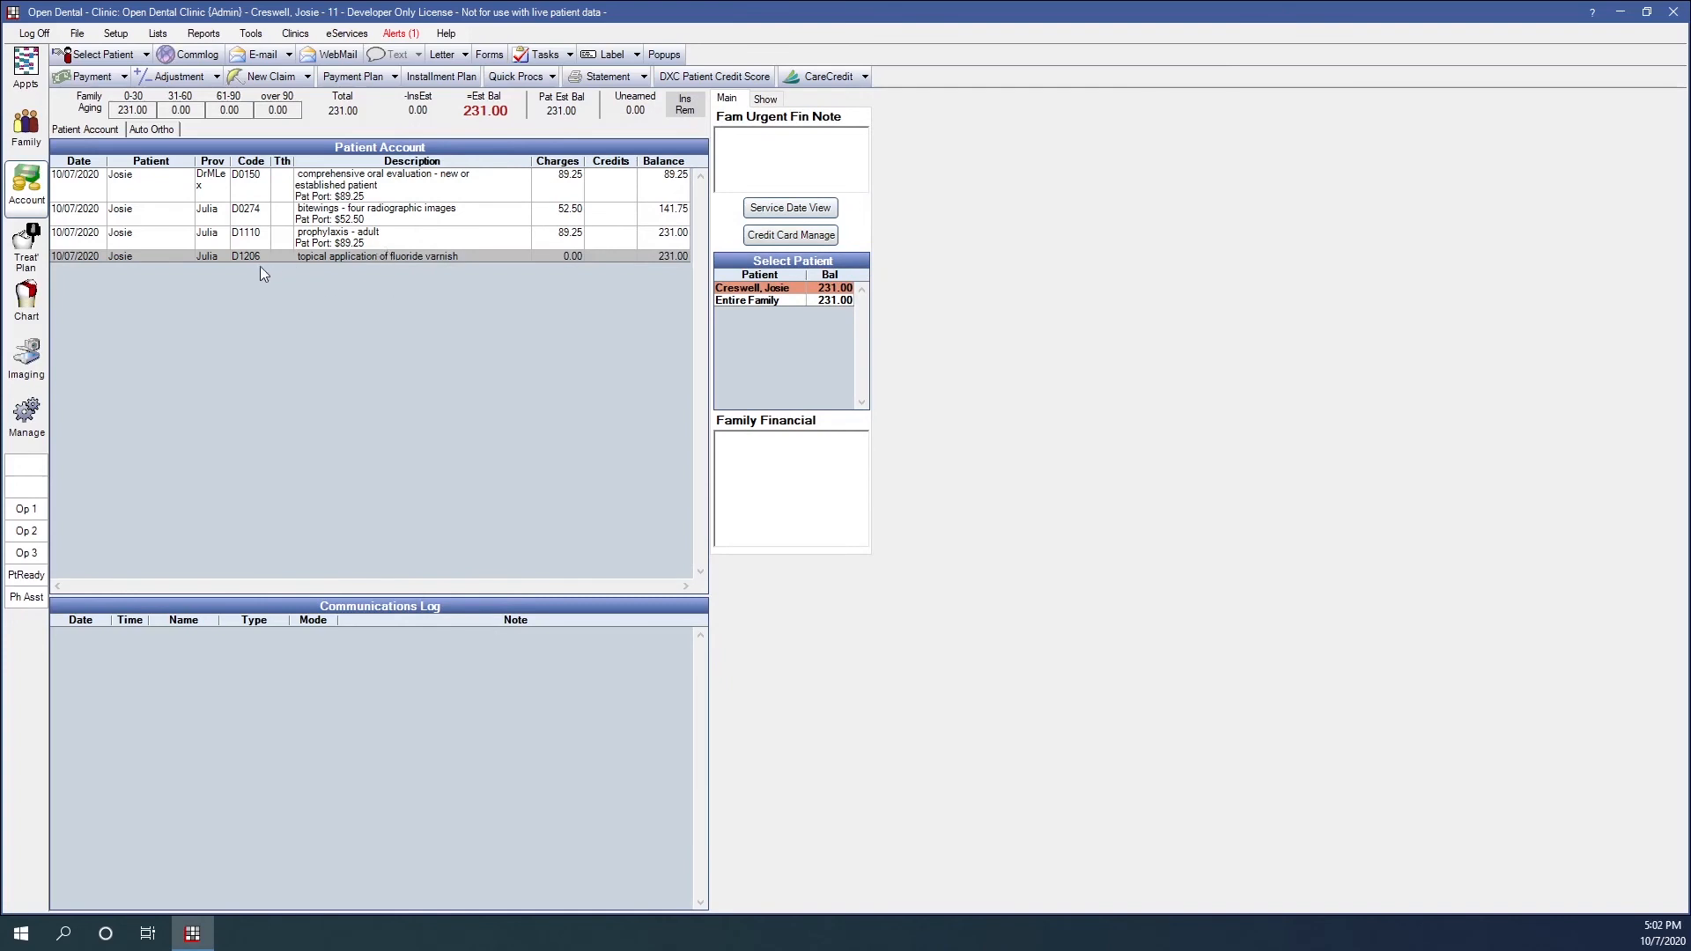
Recheck the provider on the bitewings, prophylaxis and fluoride varnish entries, and return to the appointment schedule.
click(208, 220)
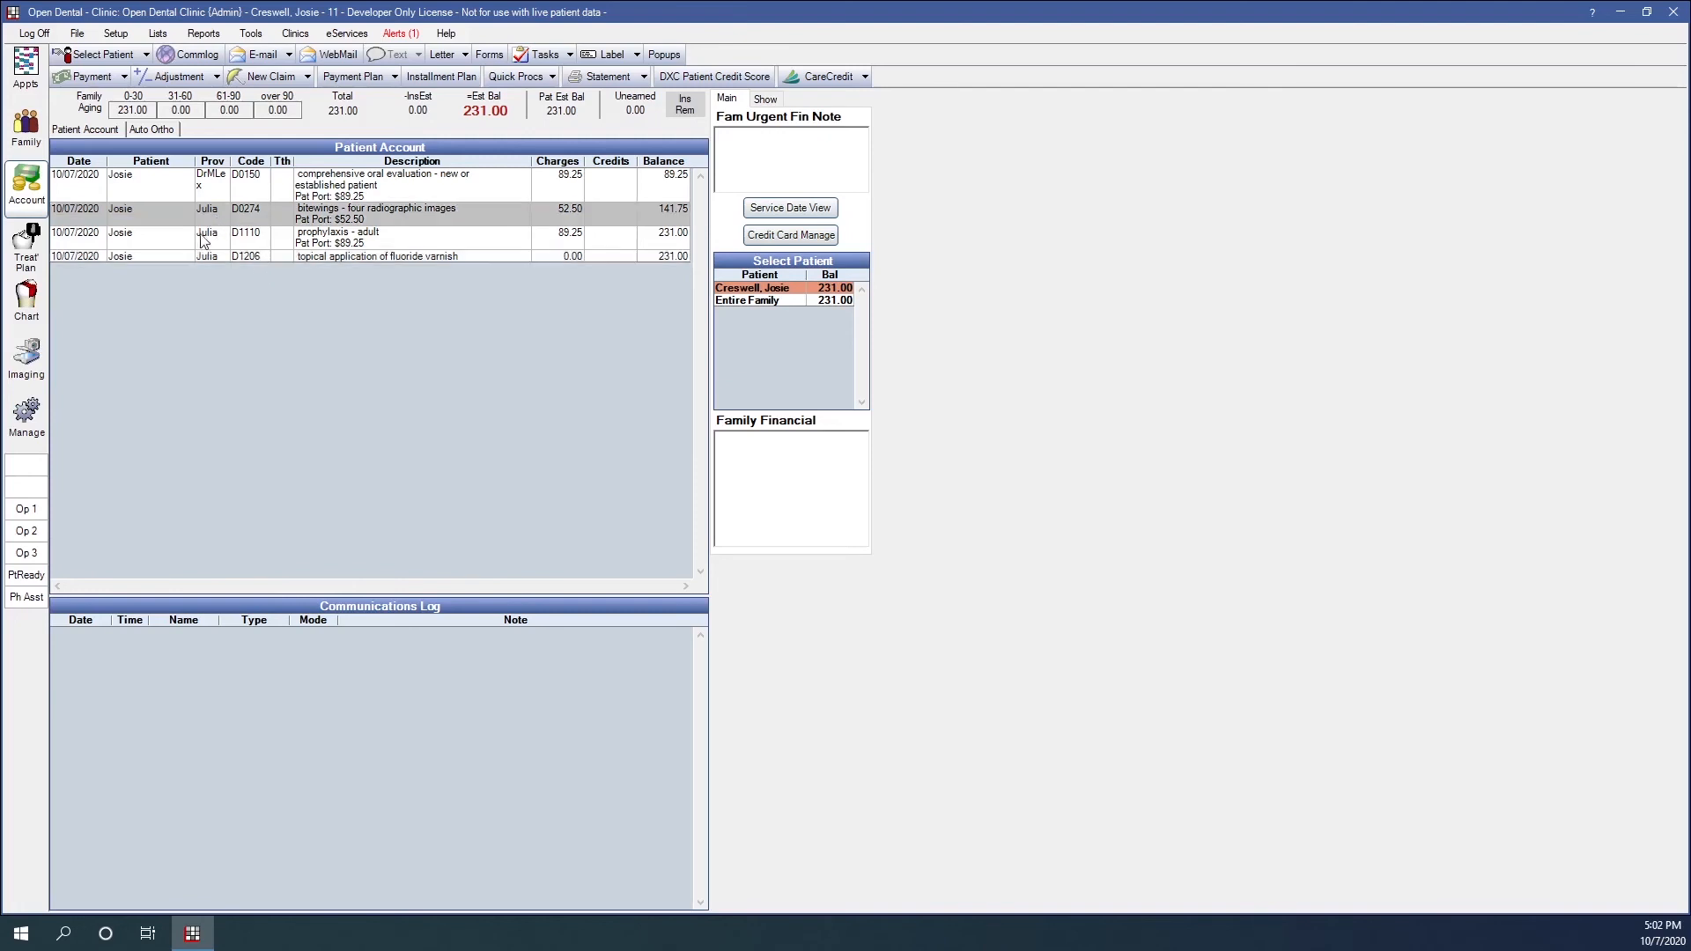
click(200, 241)
click(195, 258)
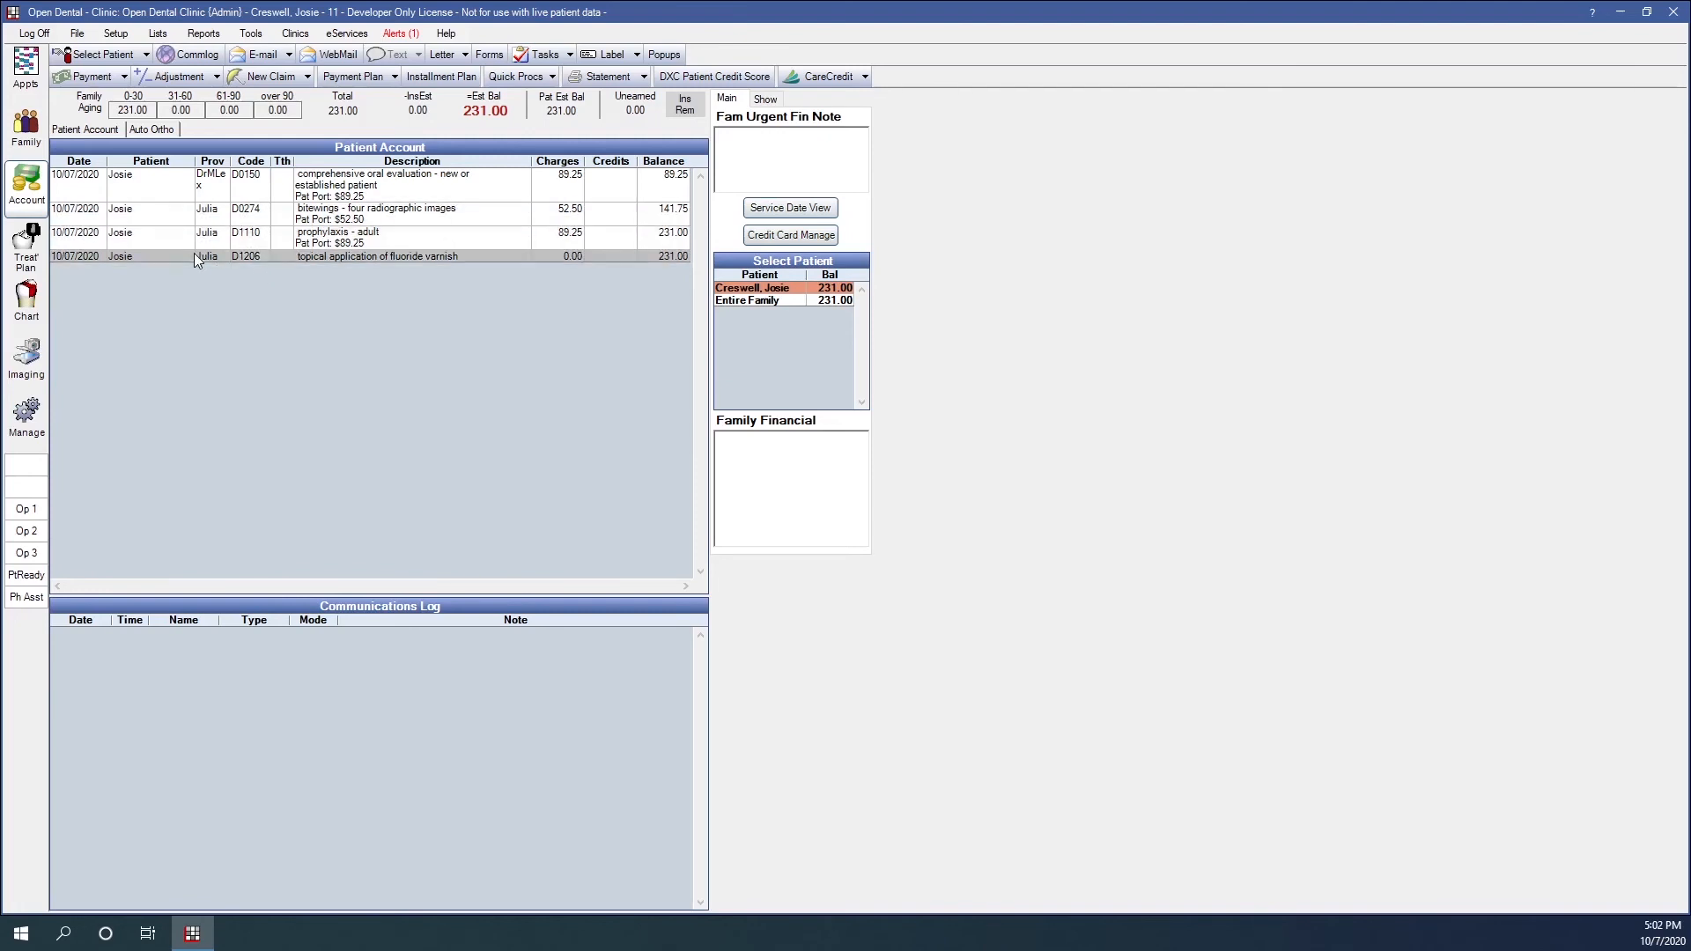
click(33, 87)
mouse_move(1074, 392)
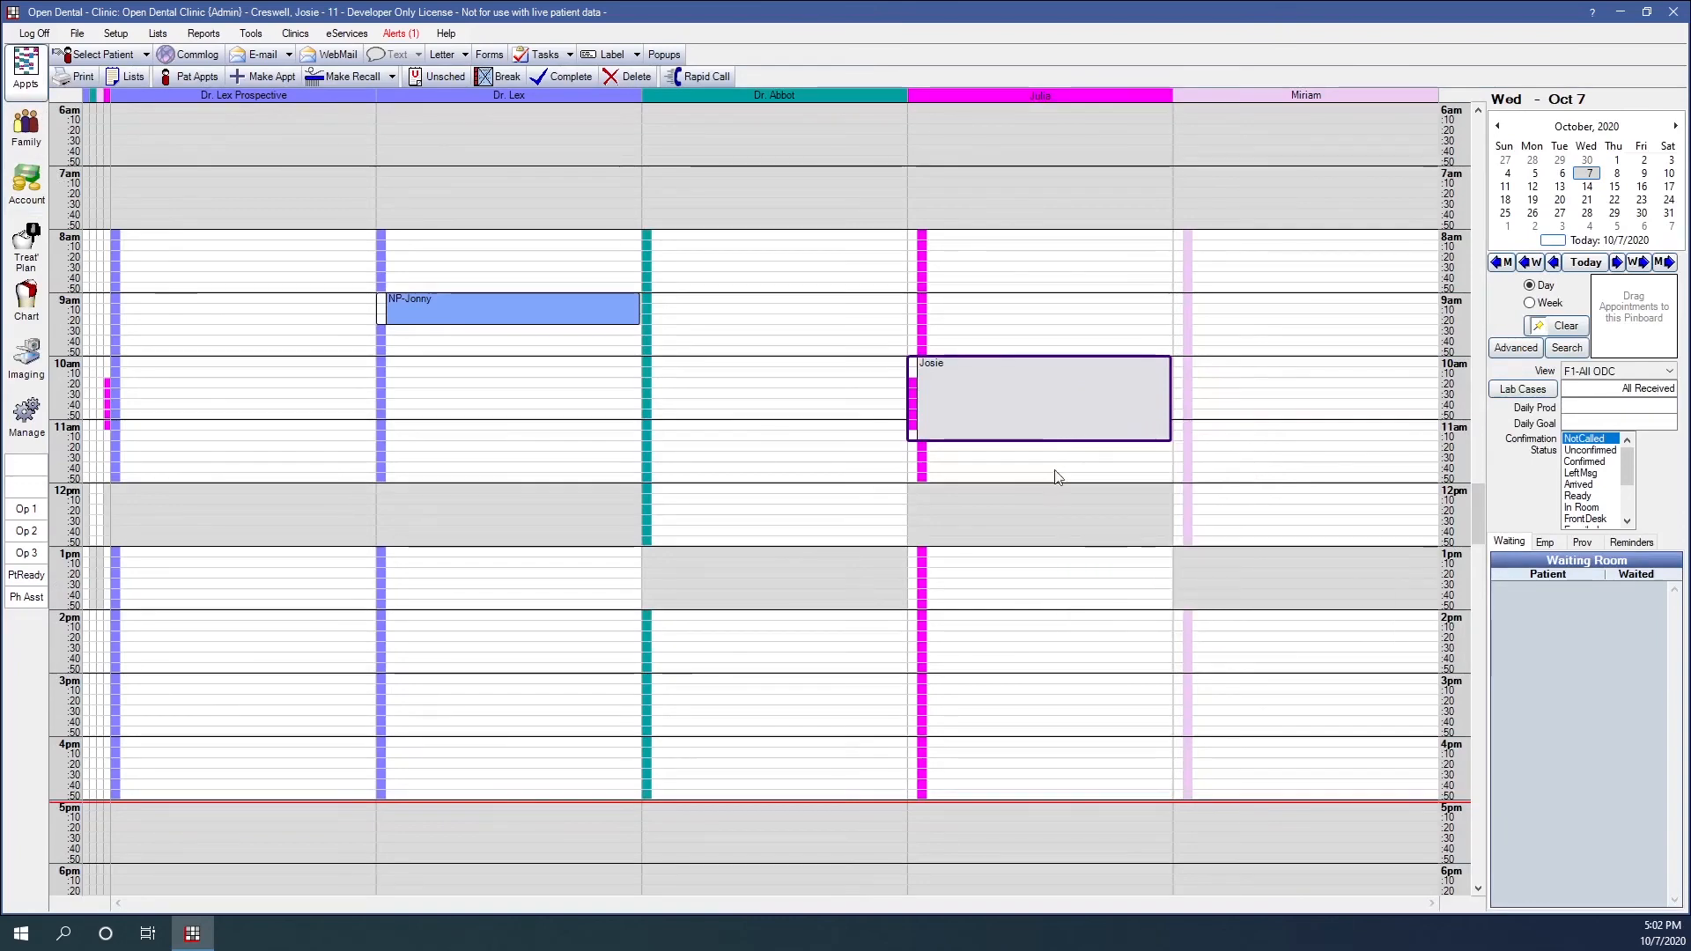
Select another patient and start a 12:00 PM appointment in Op 3 on 10/07/2020 with the appointment type None.
click(100, 56)
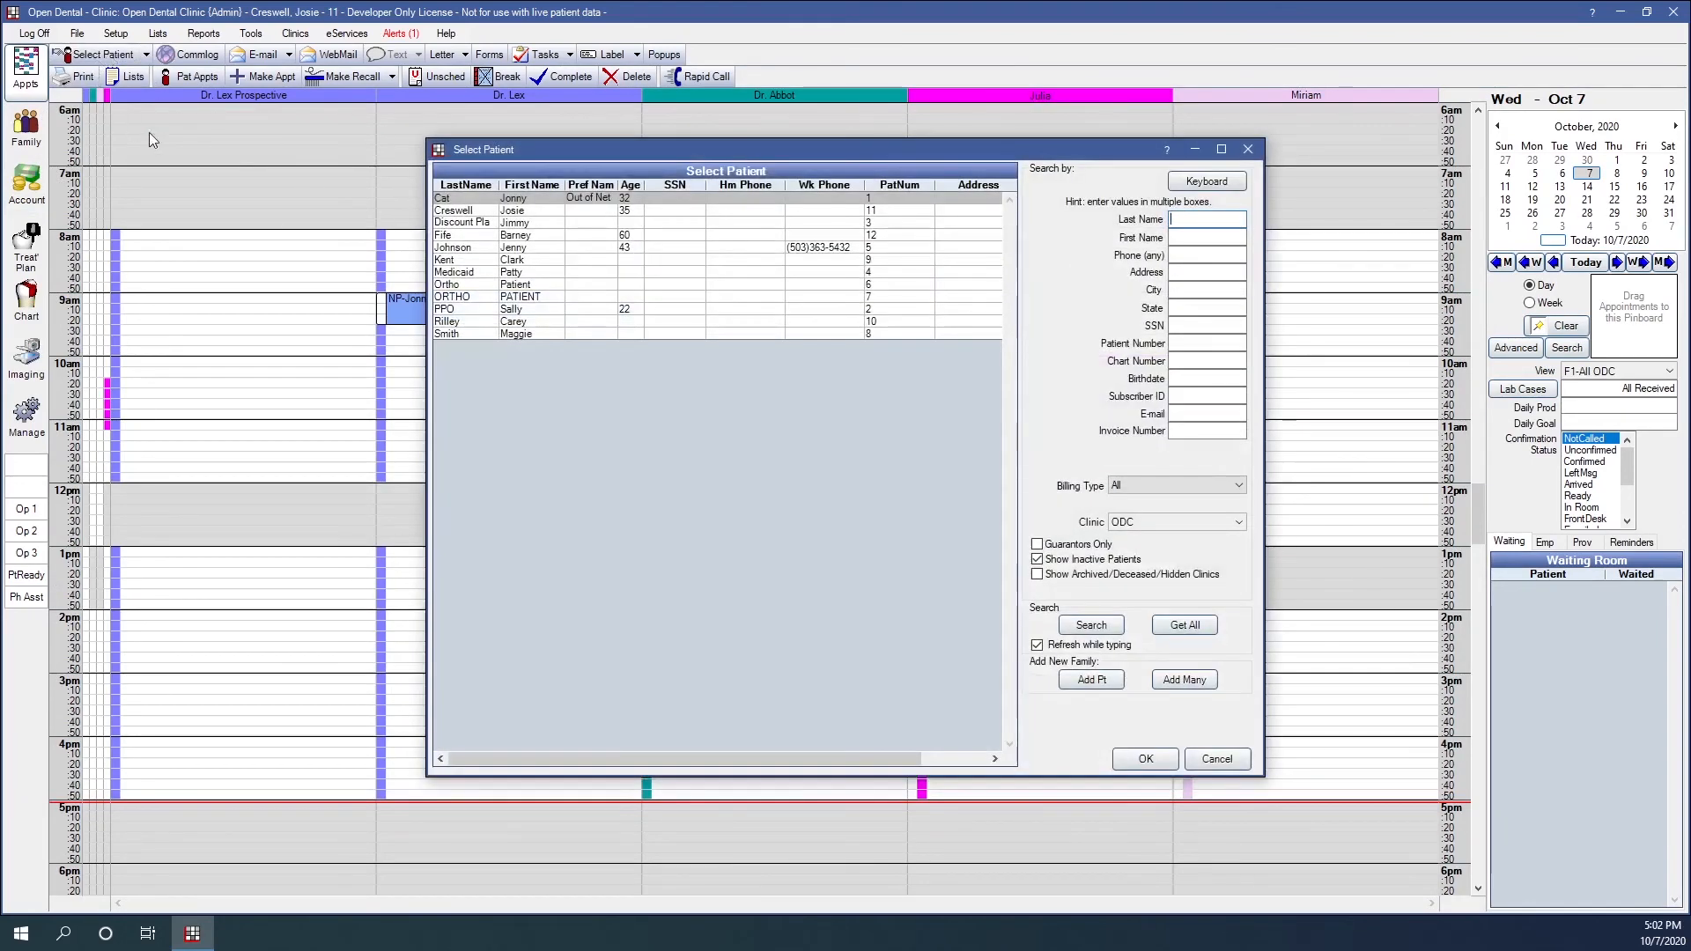
click(534, 322)
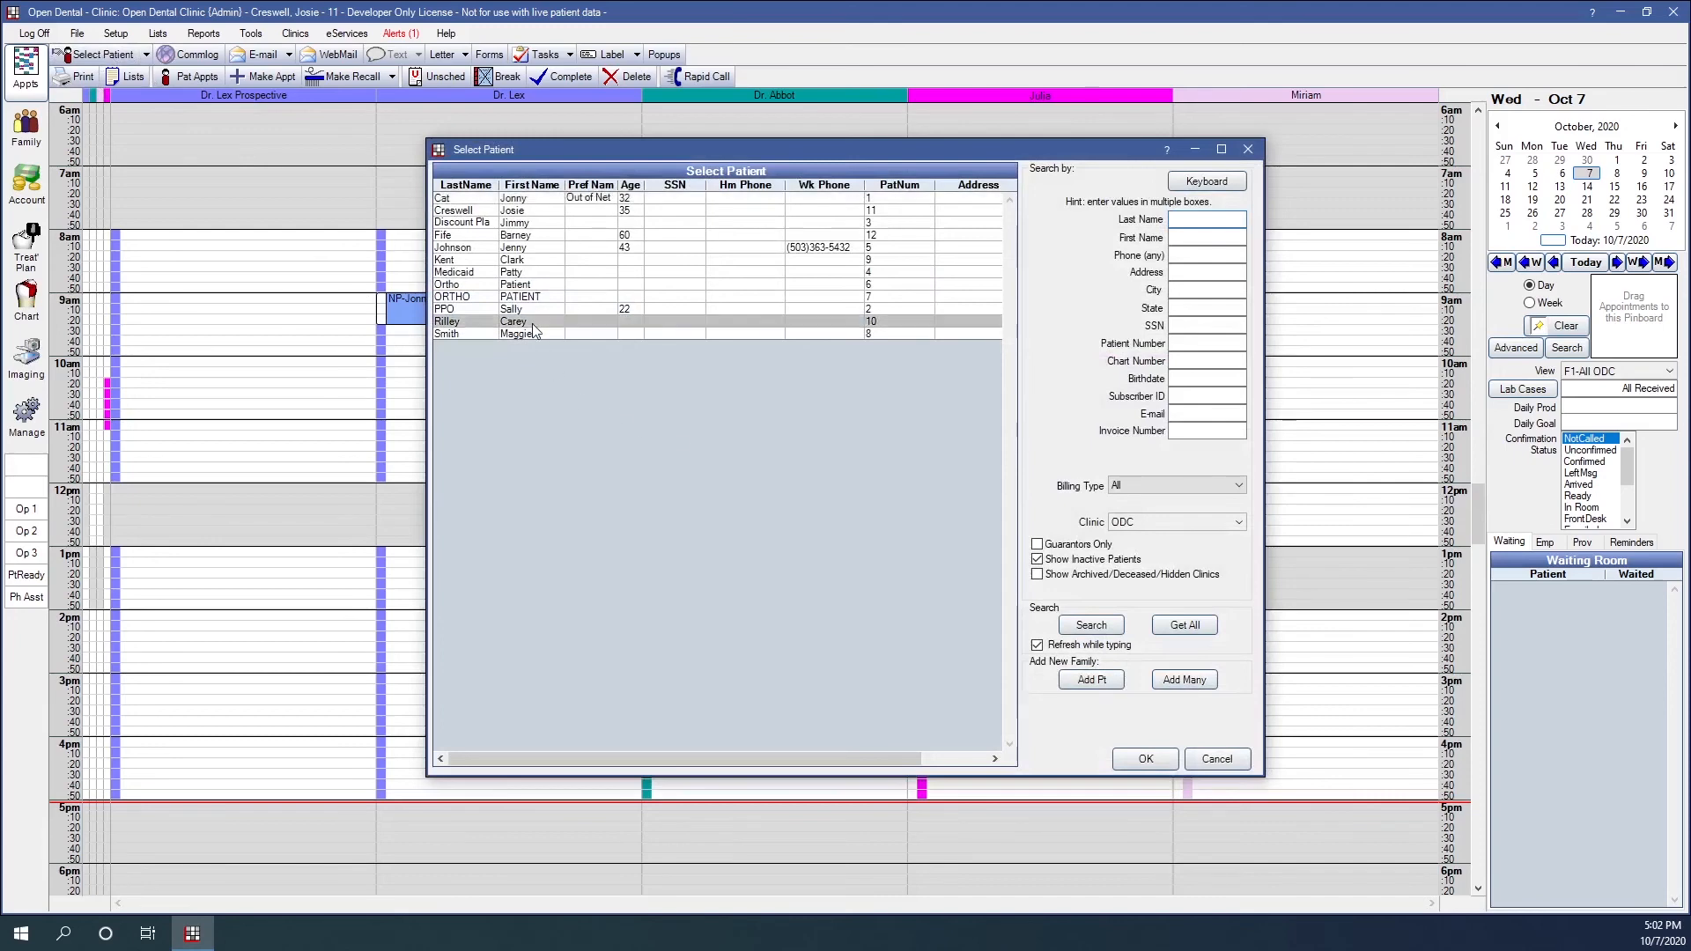
click(1145, 759)
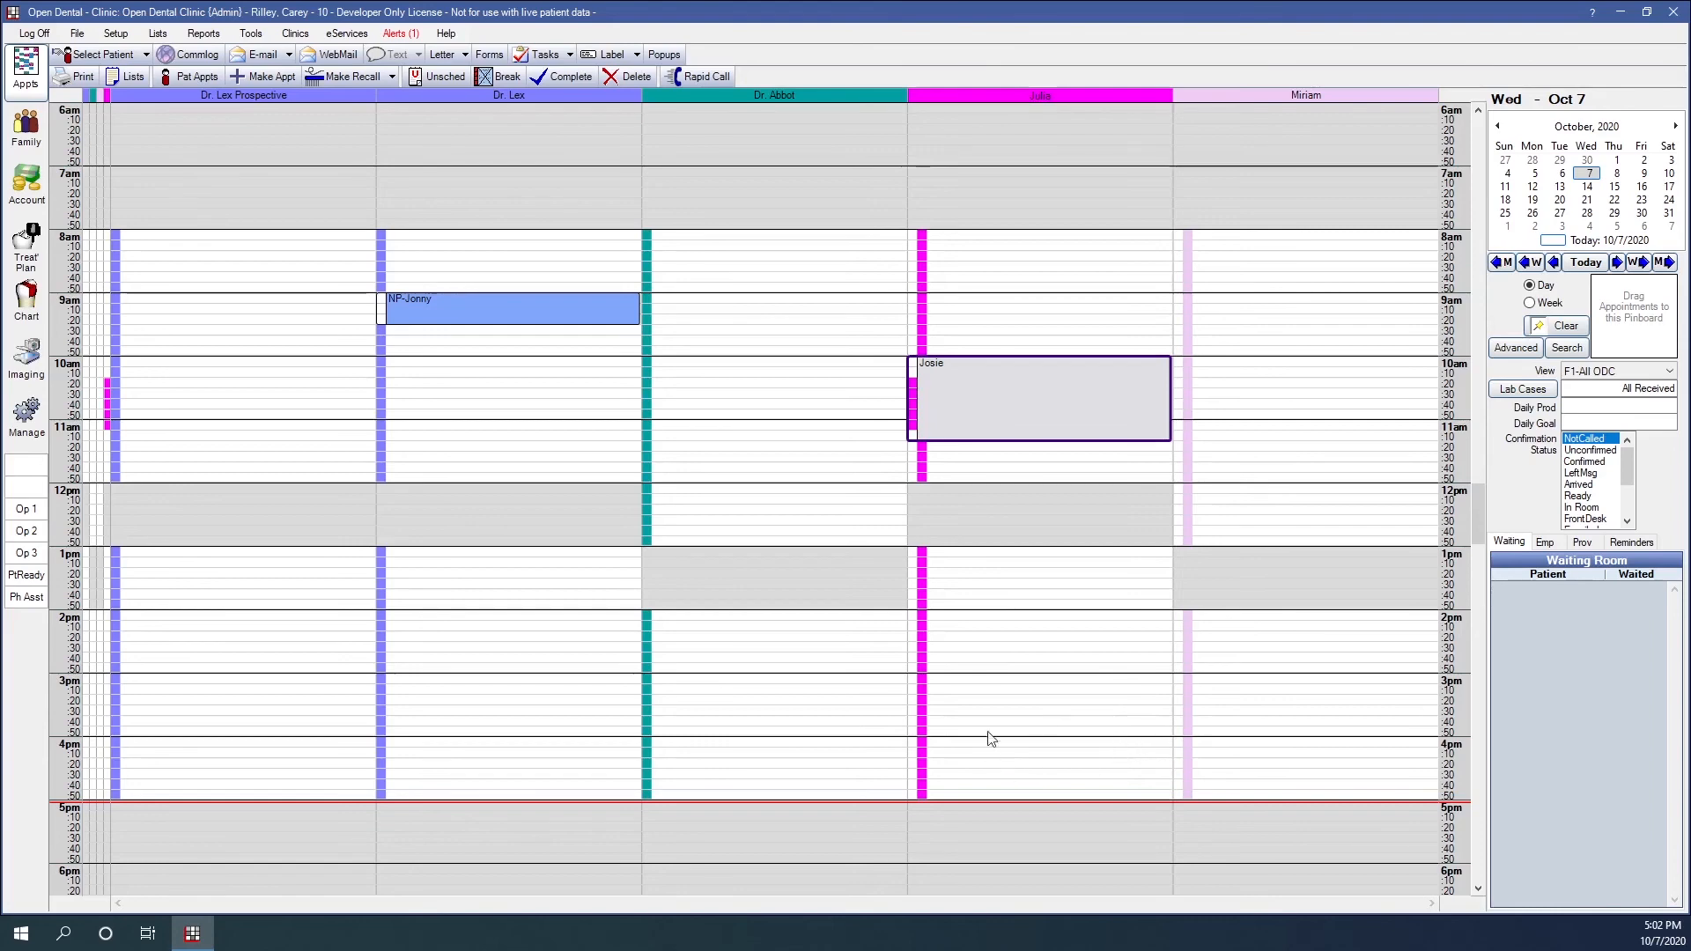
double_click(696, 495)
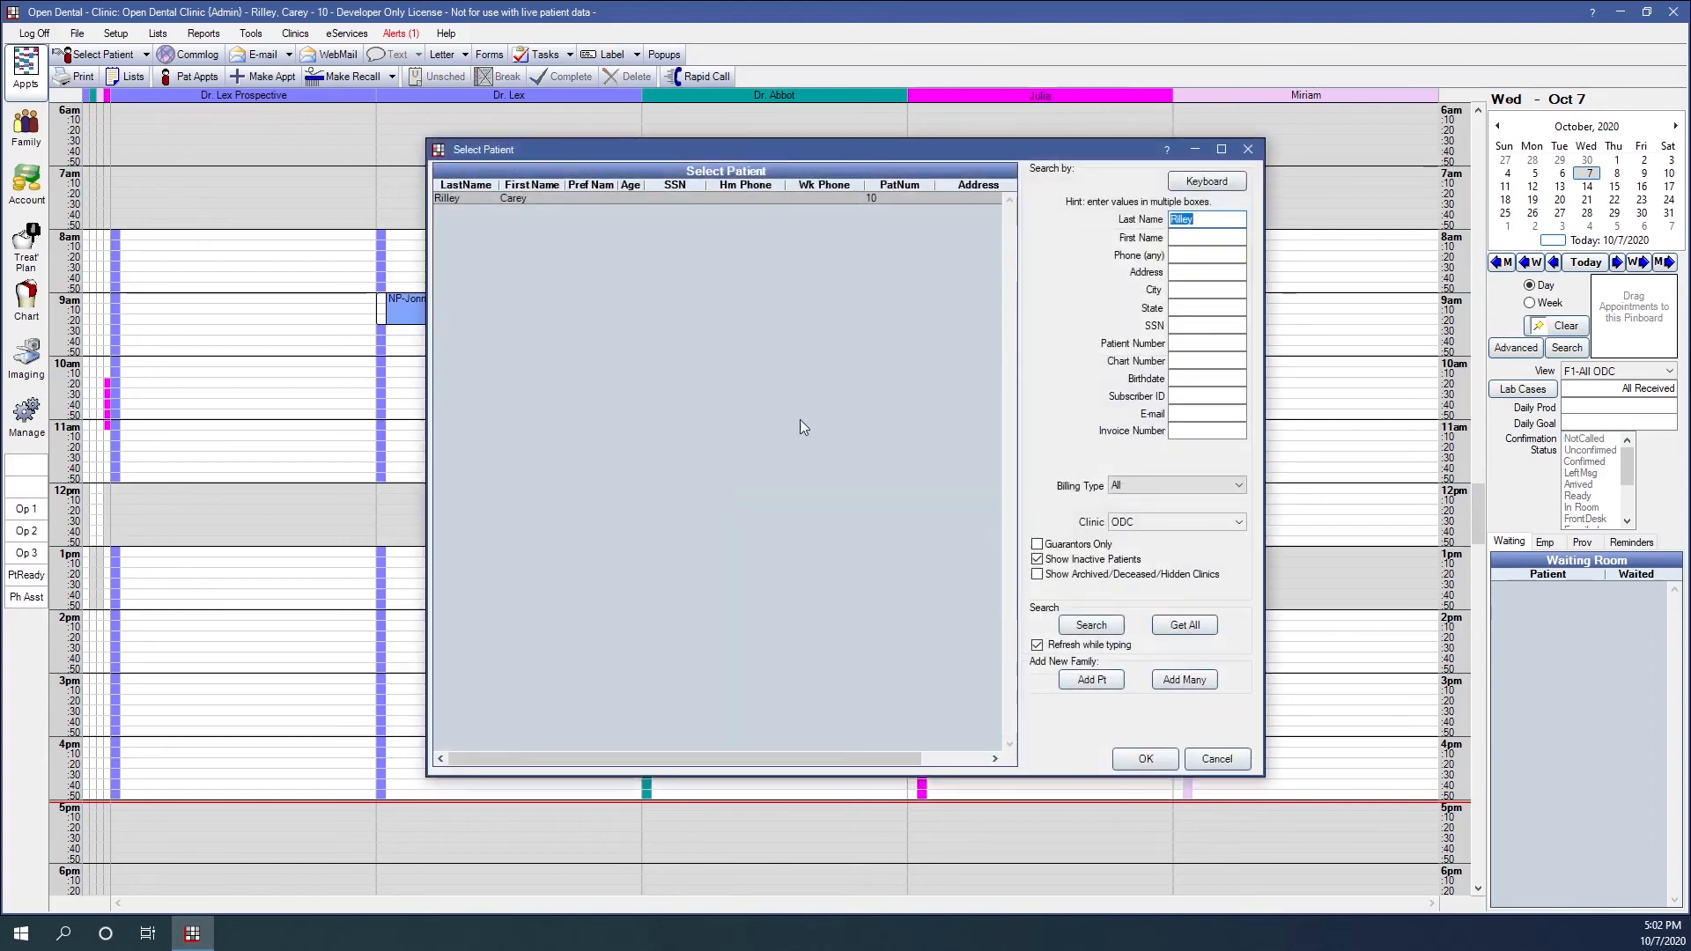
click(1145, 759)
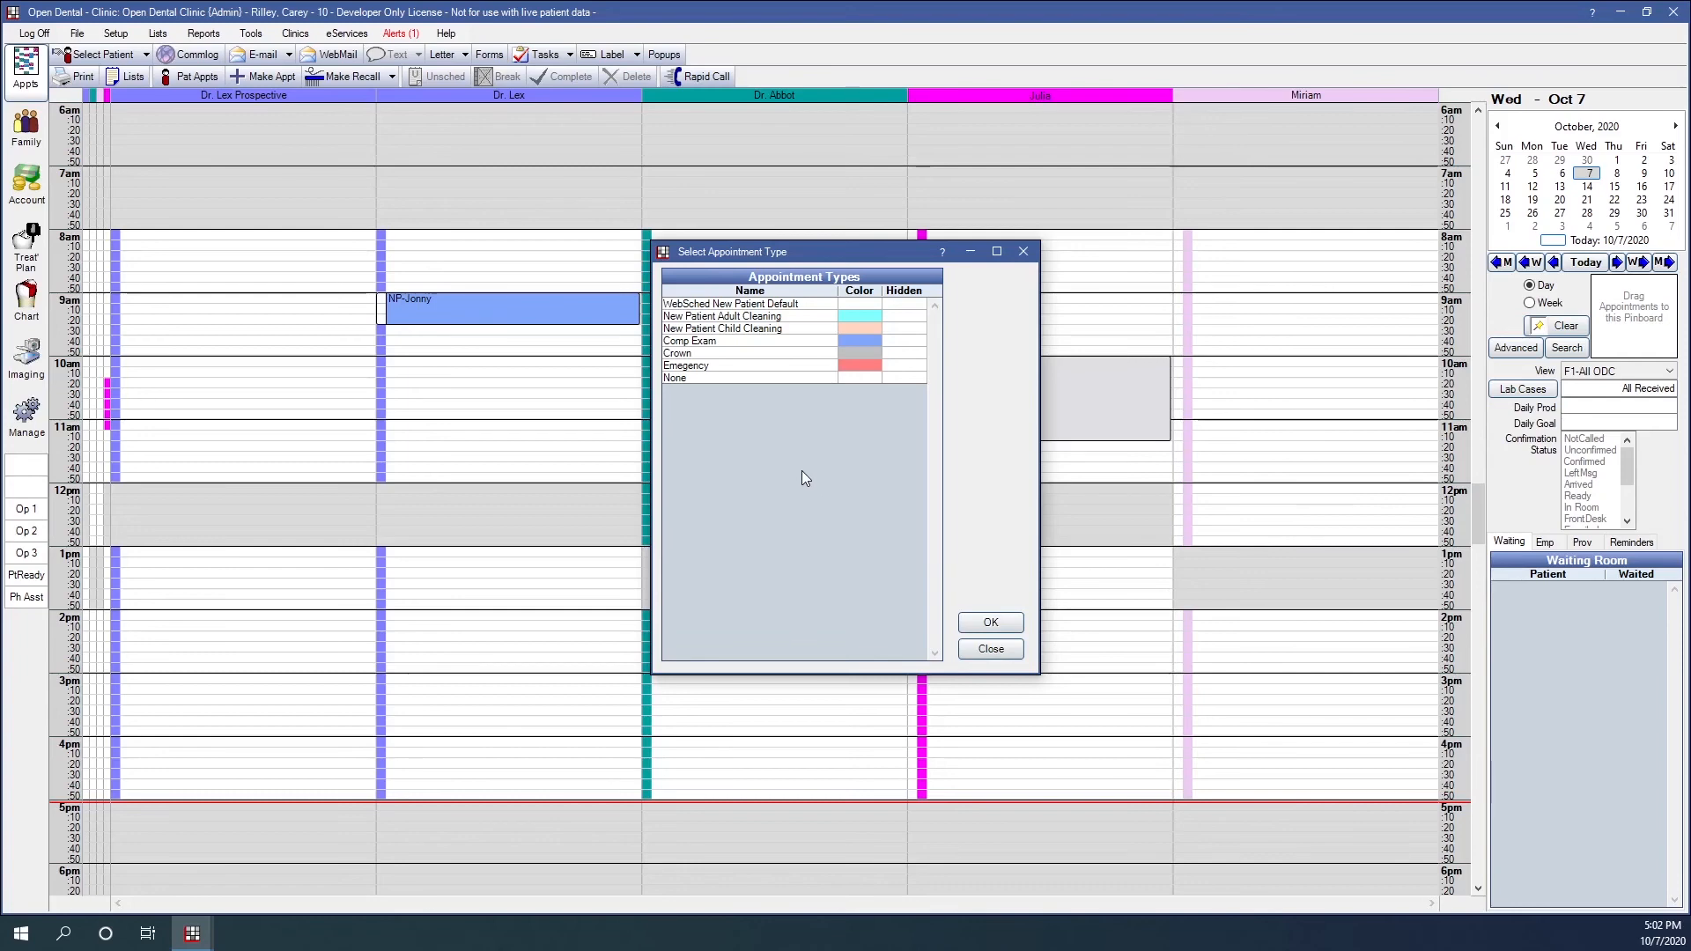
click(797, 378)
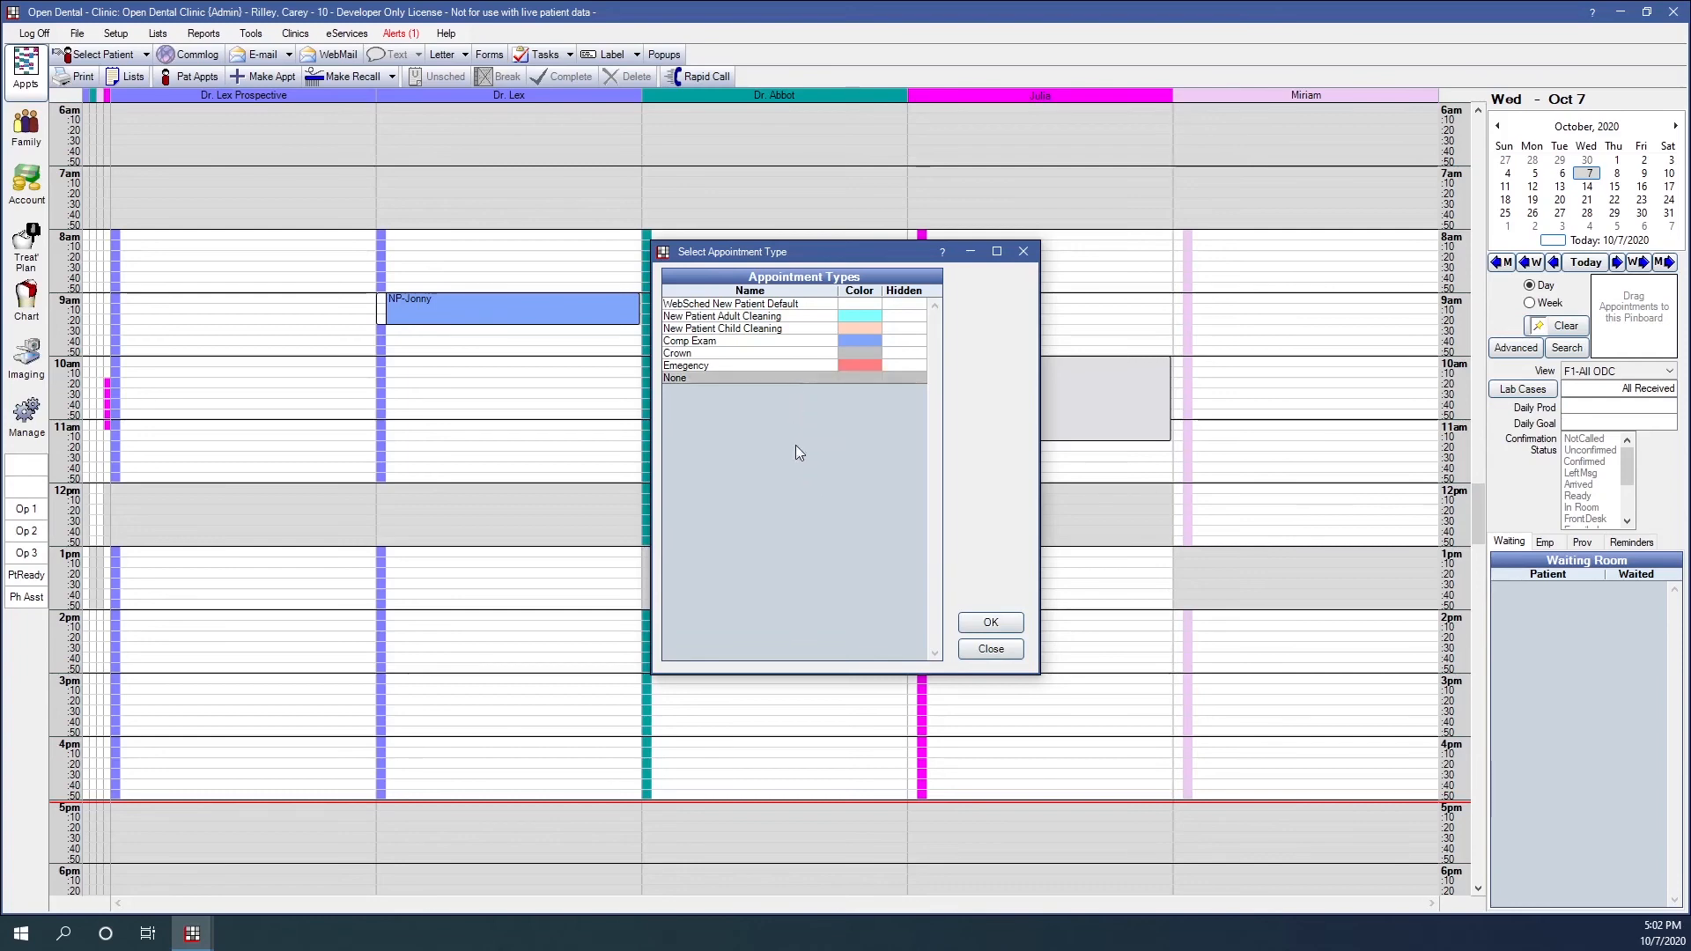
click(990, 622)
Add extraction procedure D7210 on tooth 31 to the new appointment and save it.
click(1035, 170)
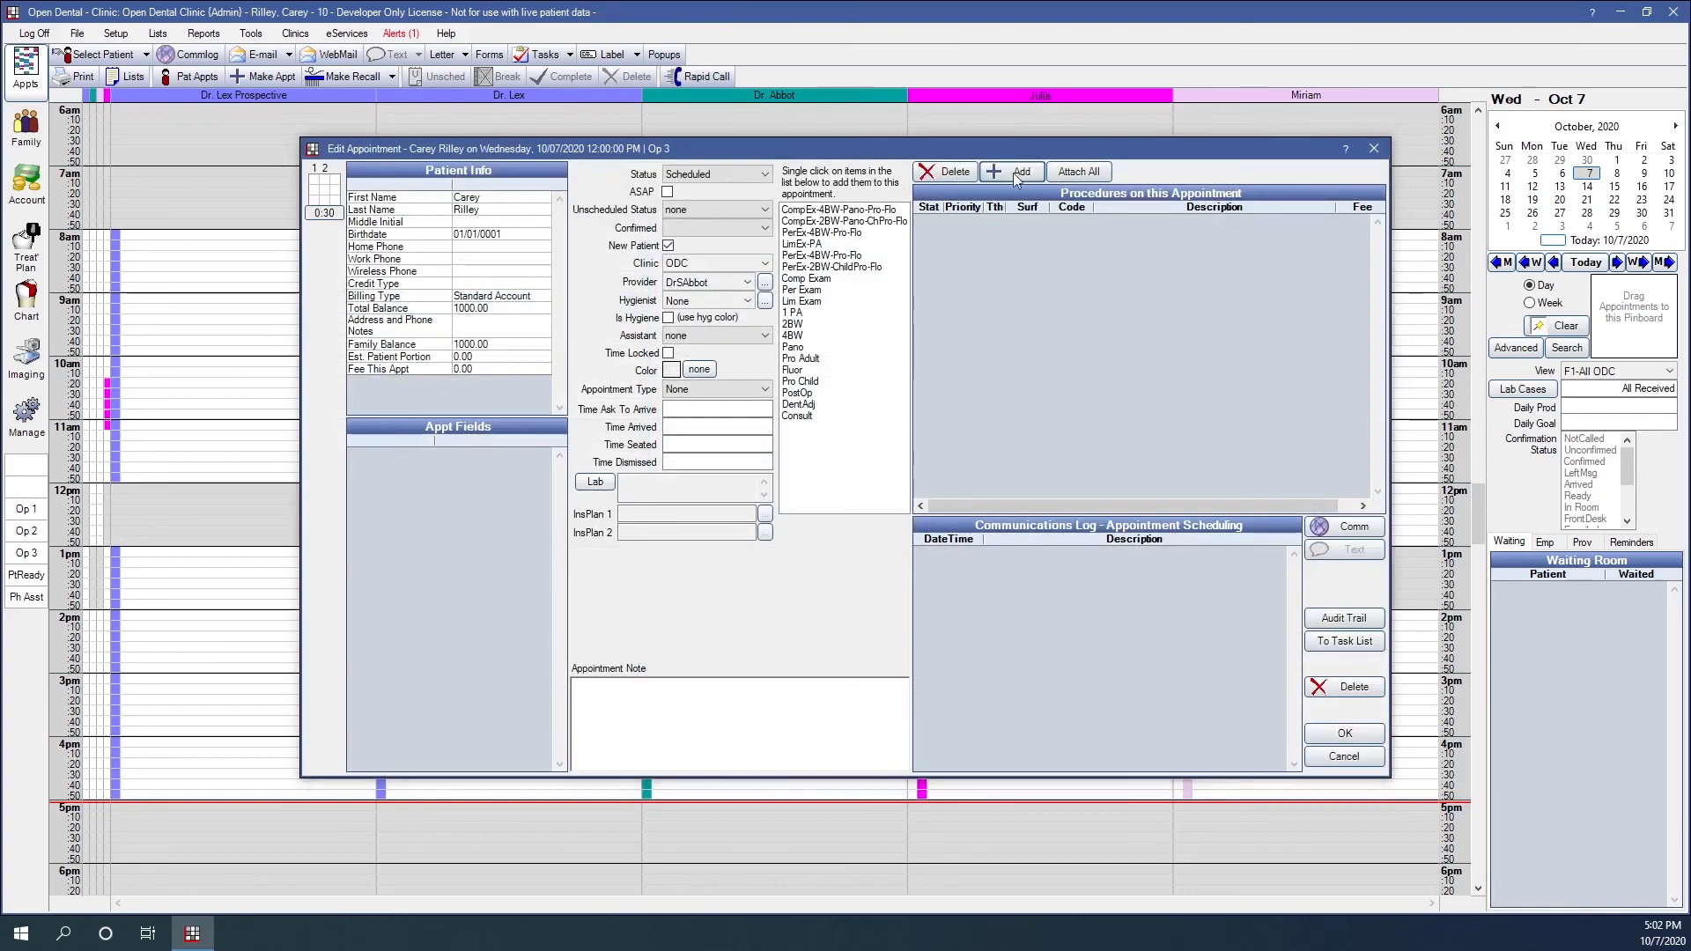
text(7210)
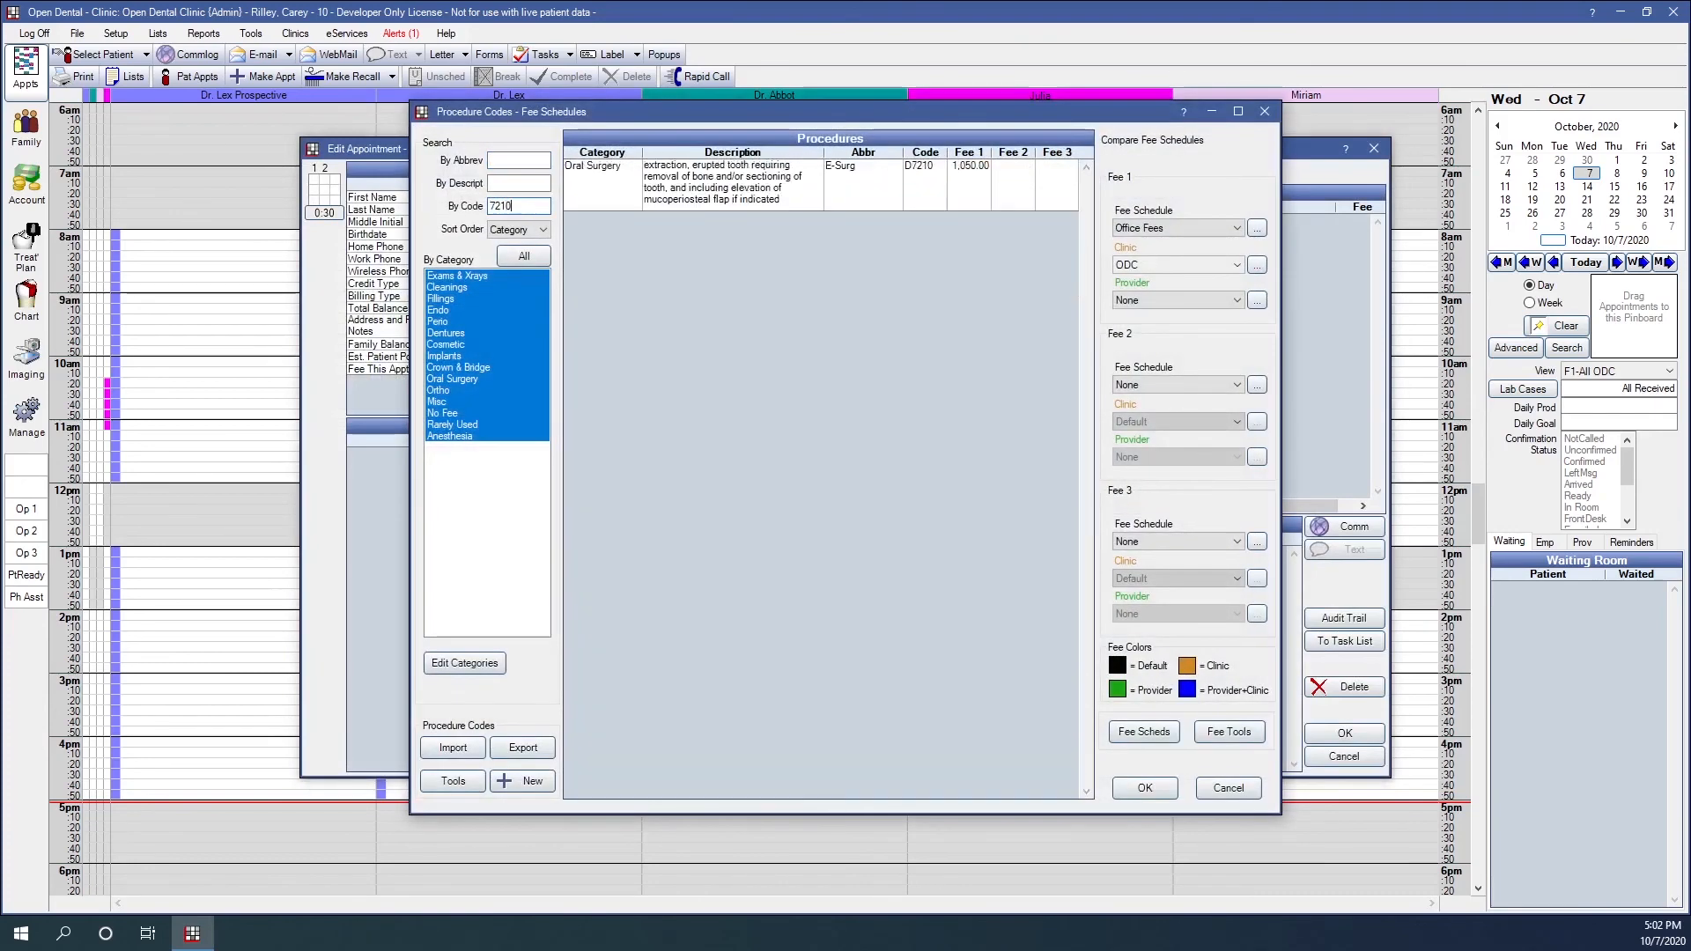
double_click(708, 177)
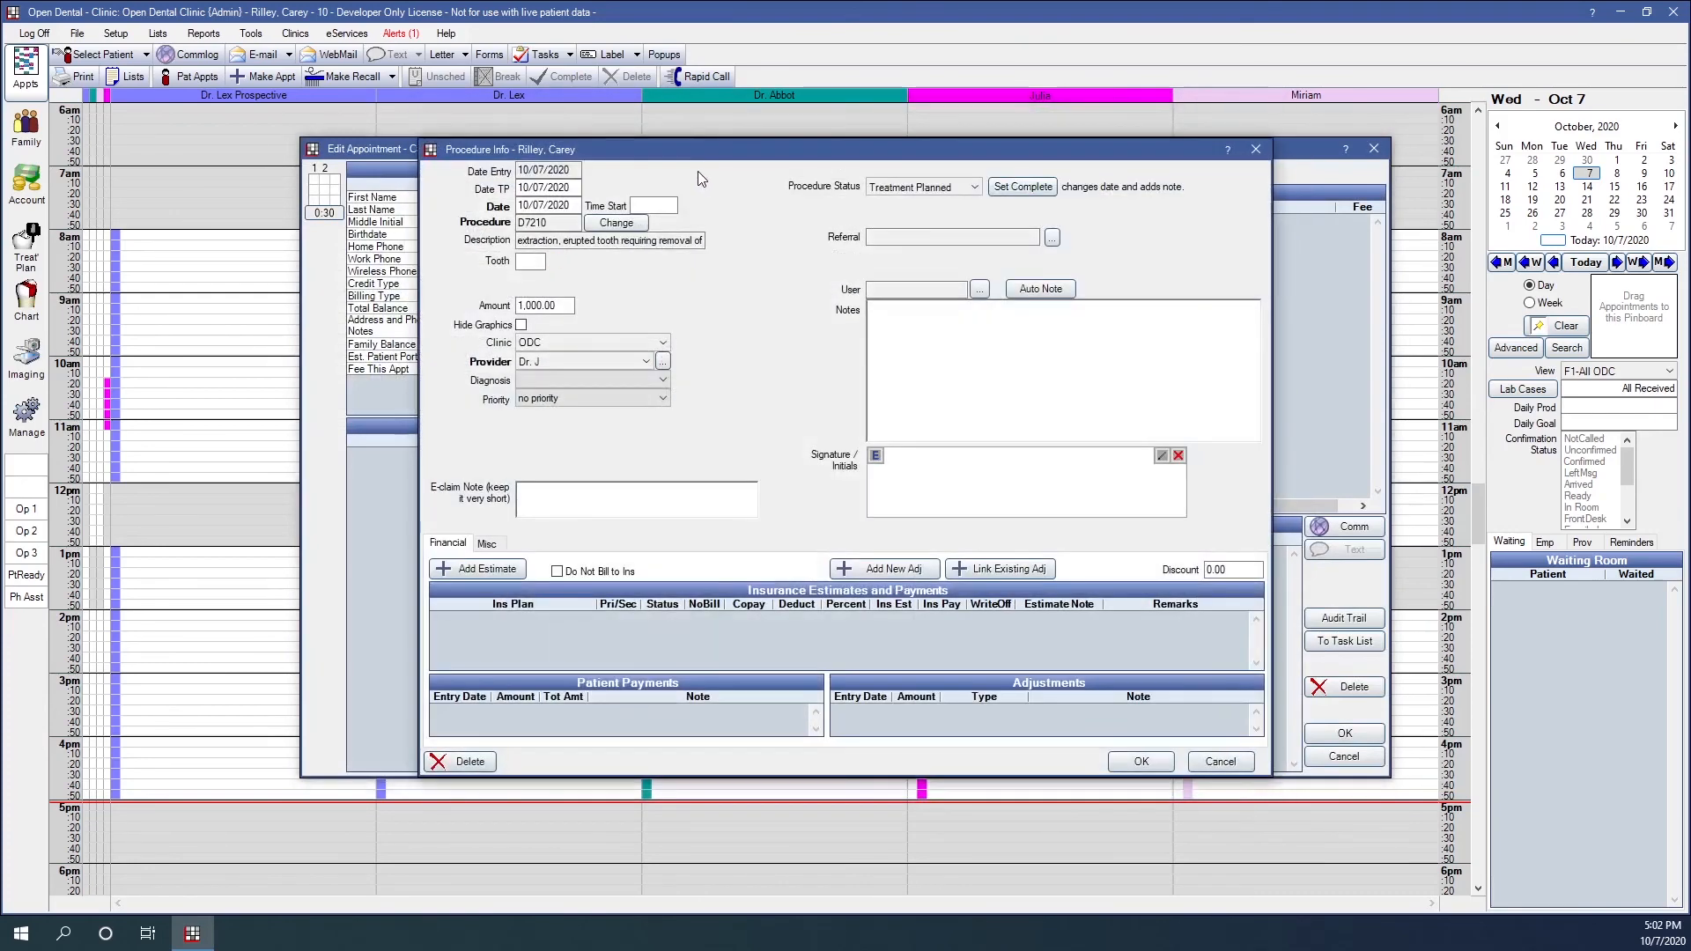
click(531, 261)
text(31)
click(1140, 761)
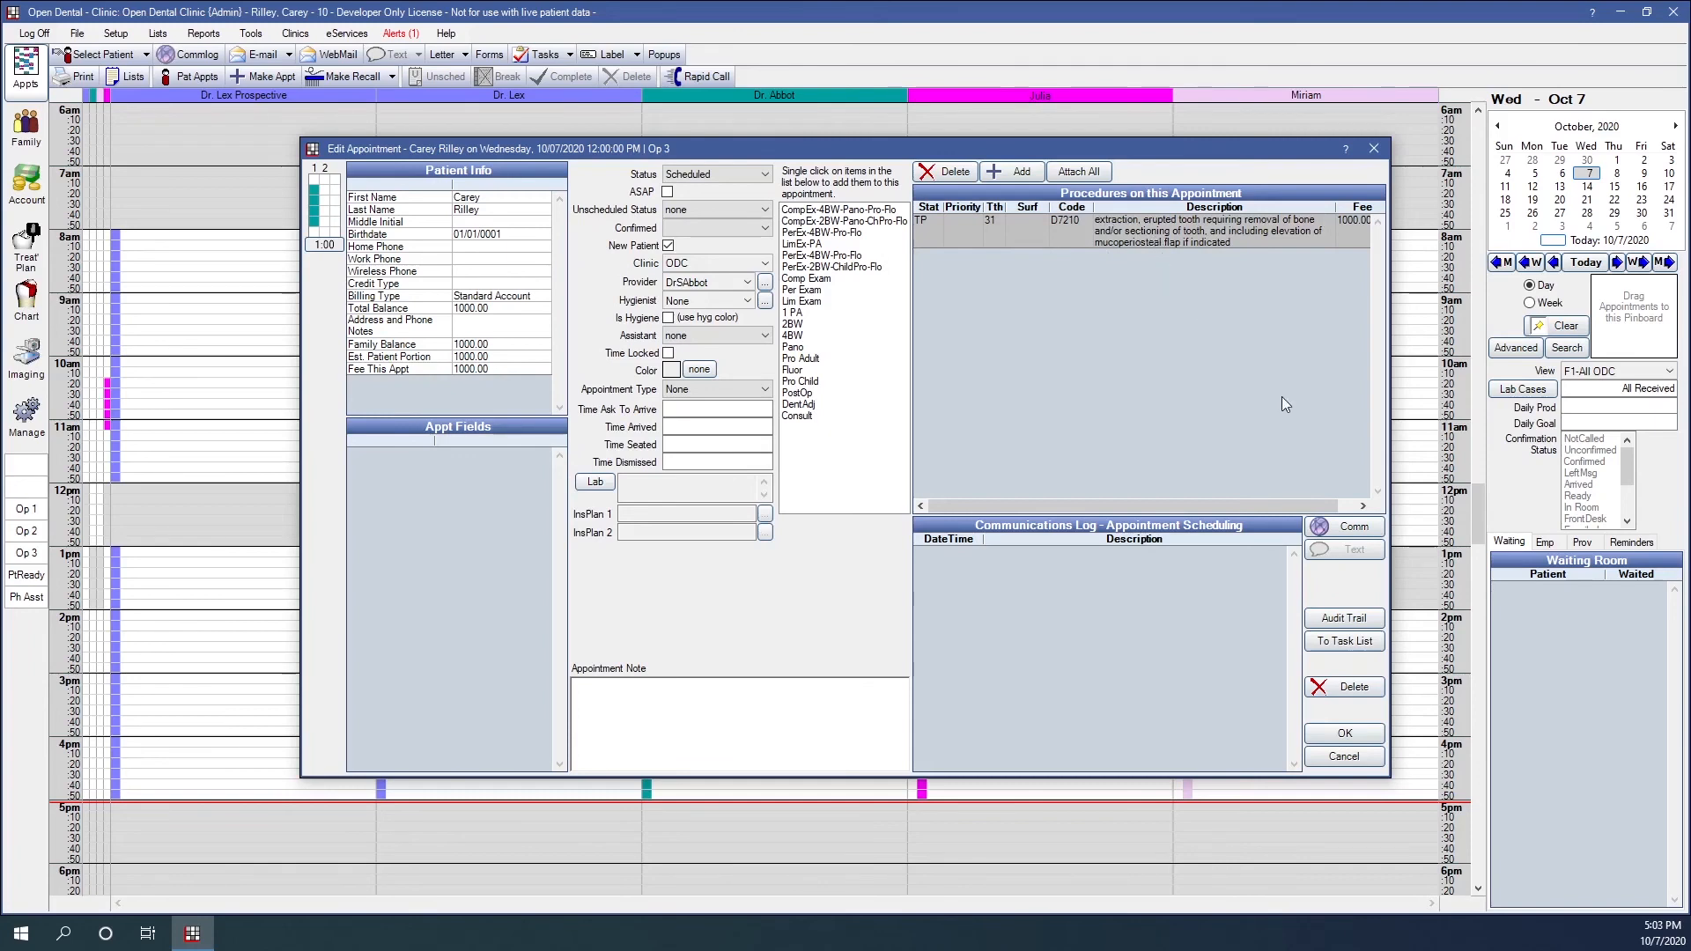
click(1319, 734)
Set the 12:00 PM Op 3 appointment complete, check the extraction's provider in the patient's account, and return to the schedule.
right_click(764, 515)
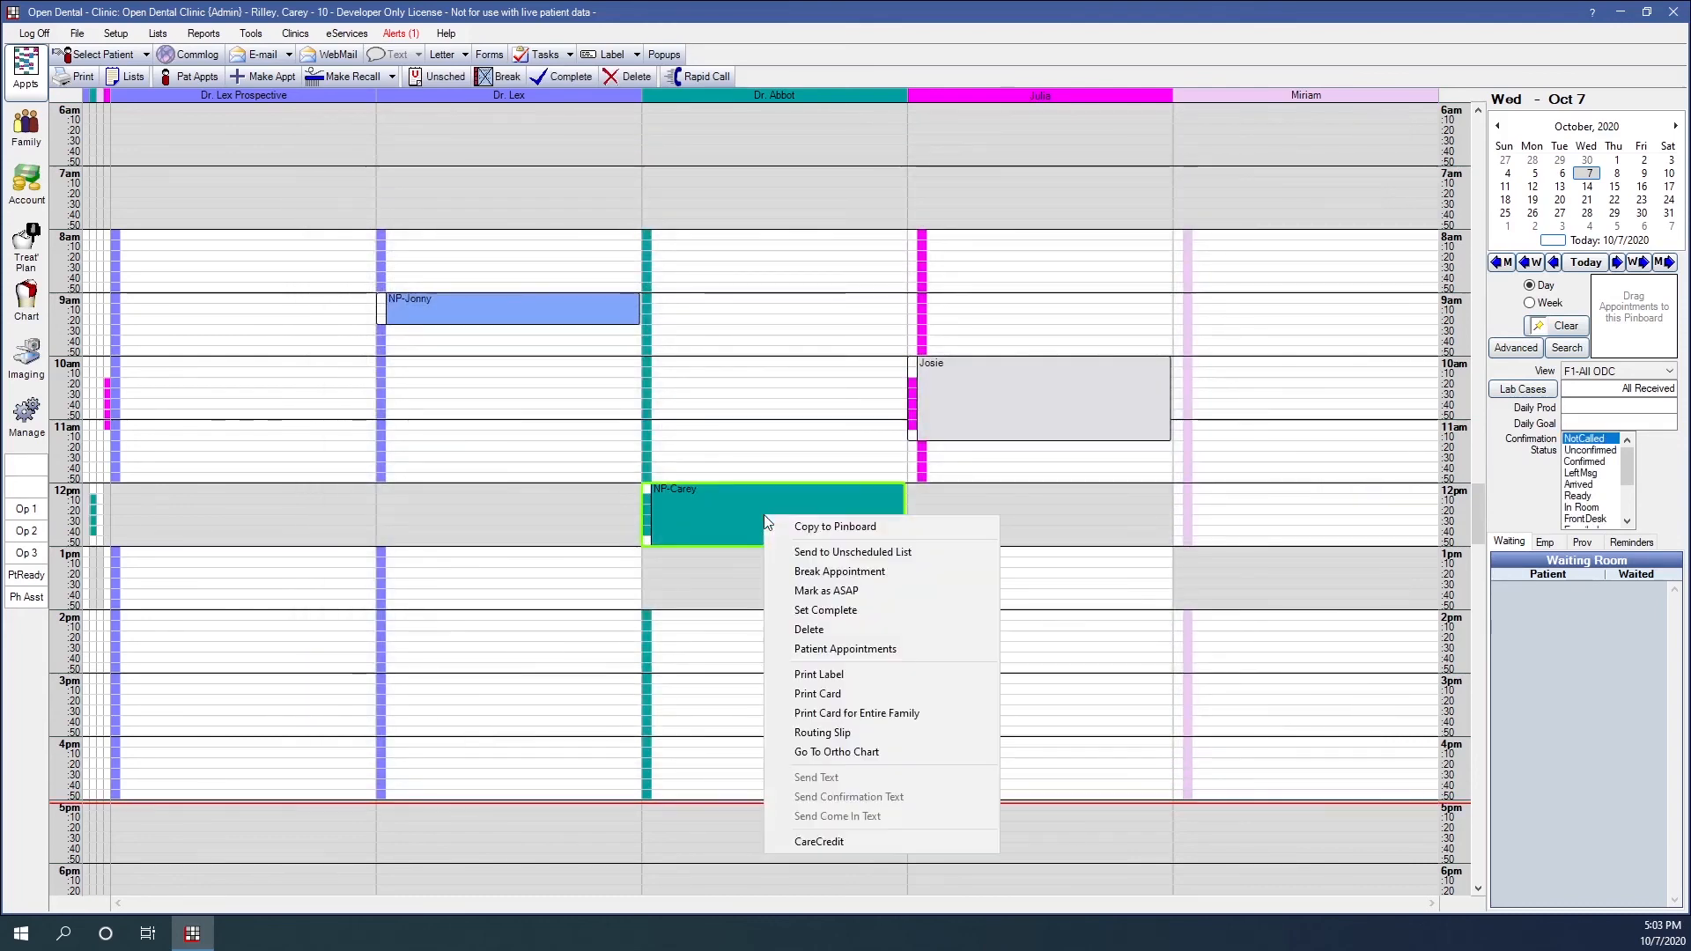
click(27, 185)
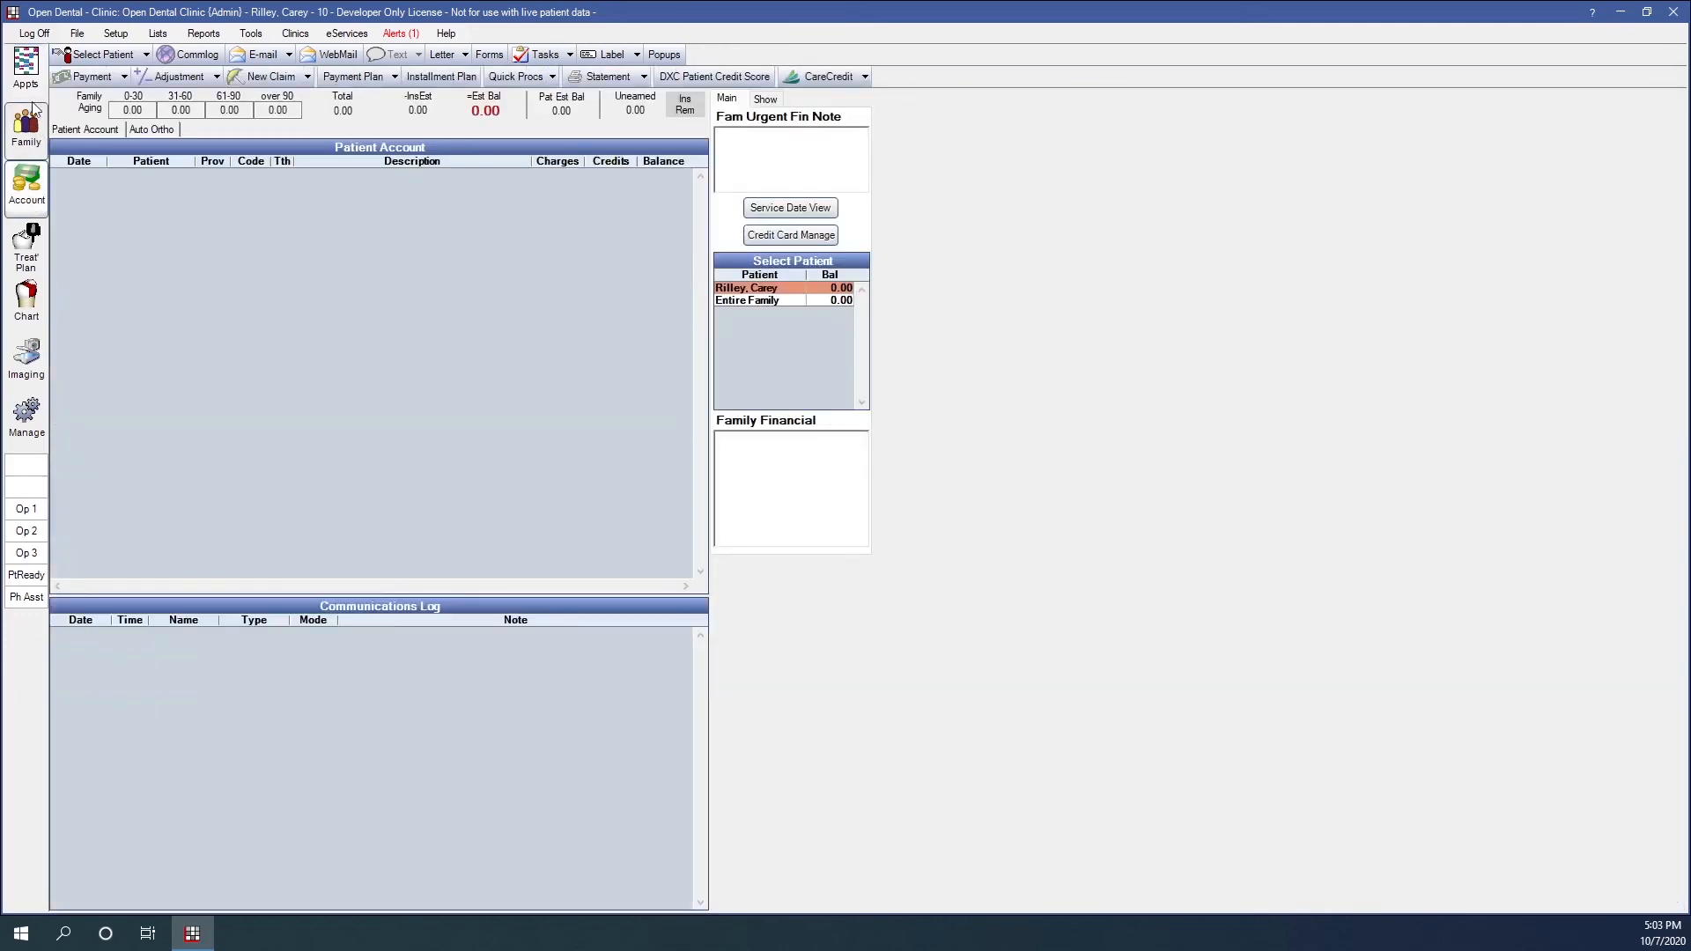
click(26, 66)
right_click(835, 521)
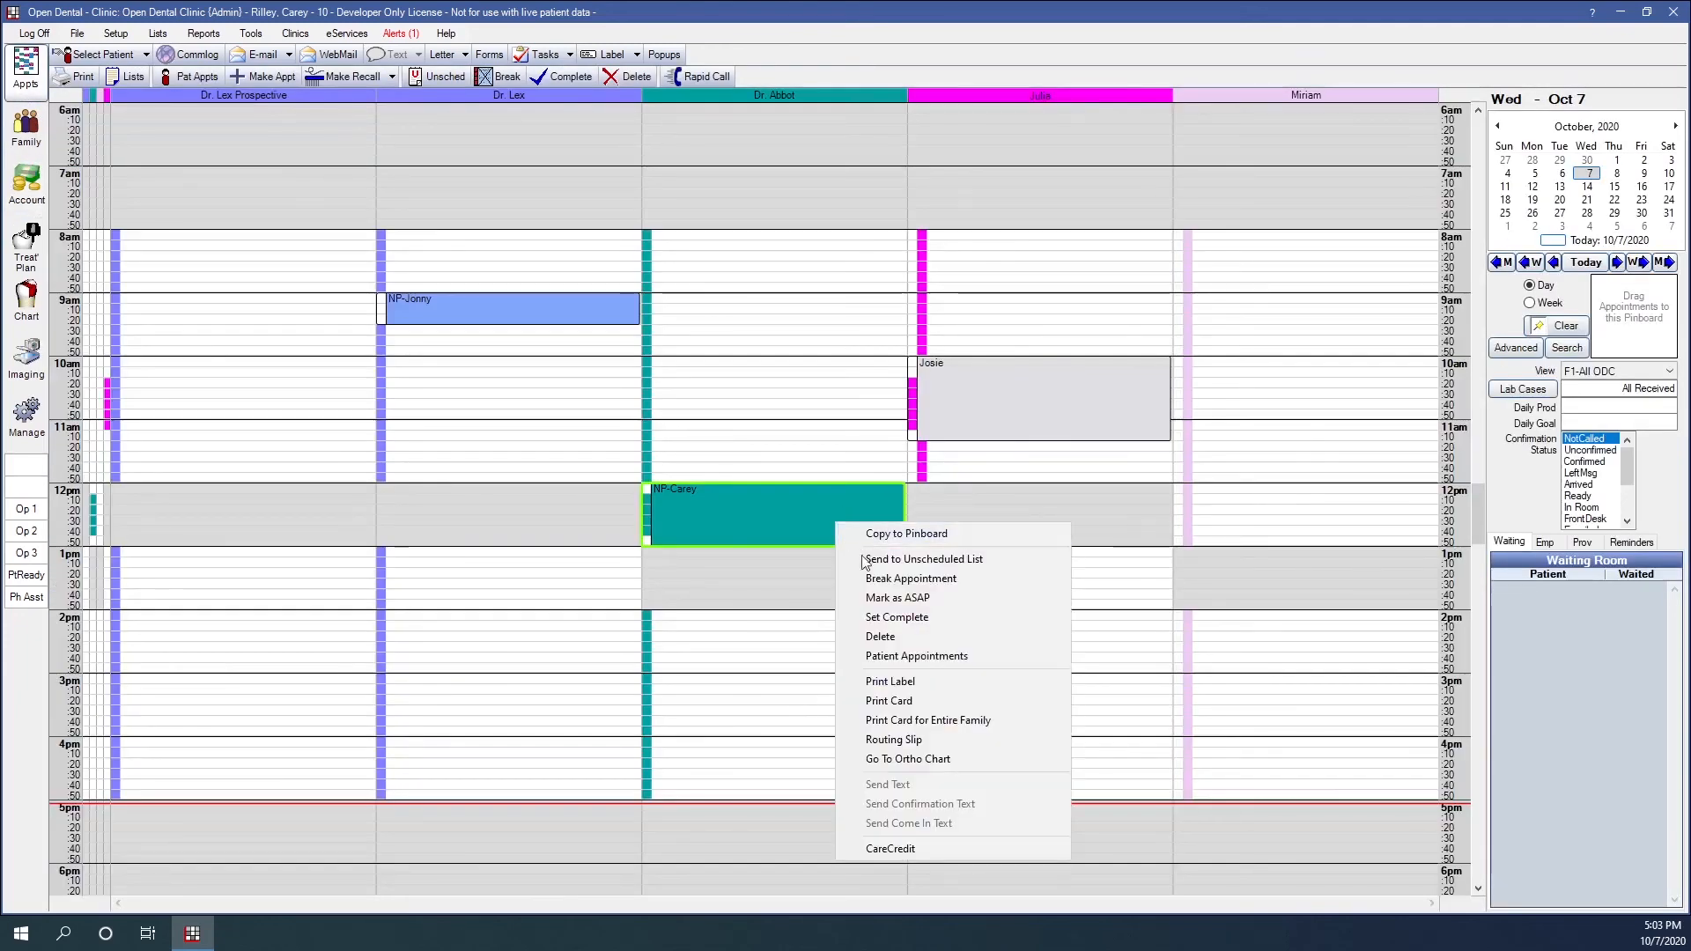
click(890, 615)
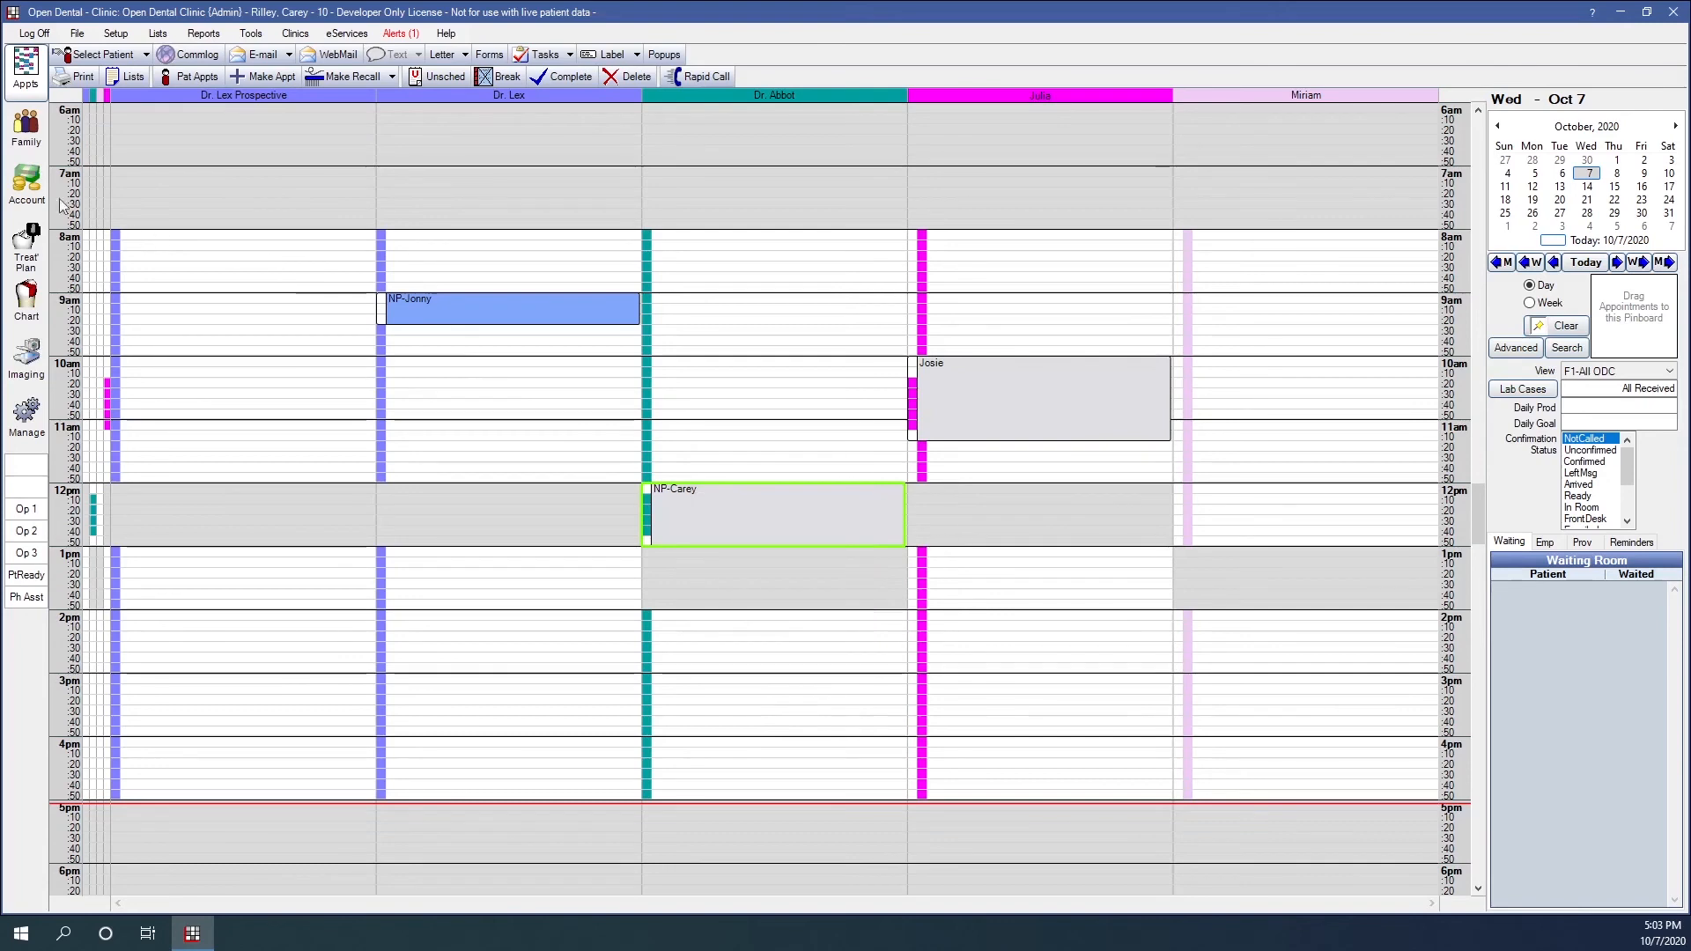
click(26, 185)
click(229, 181)
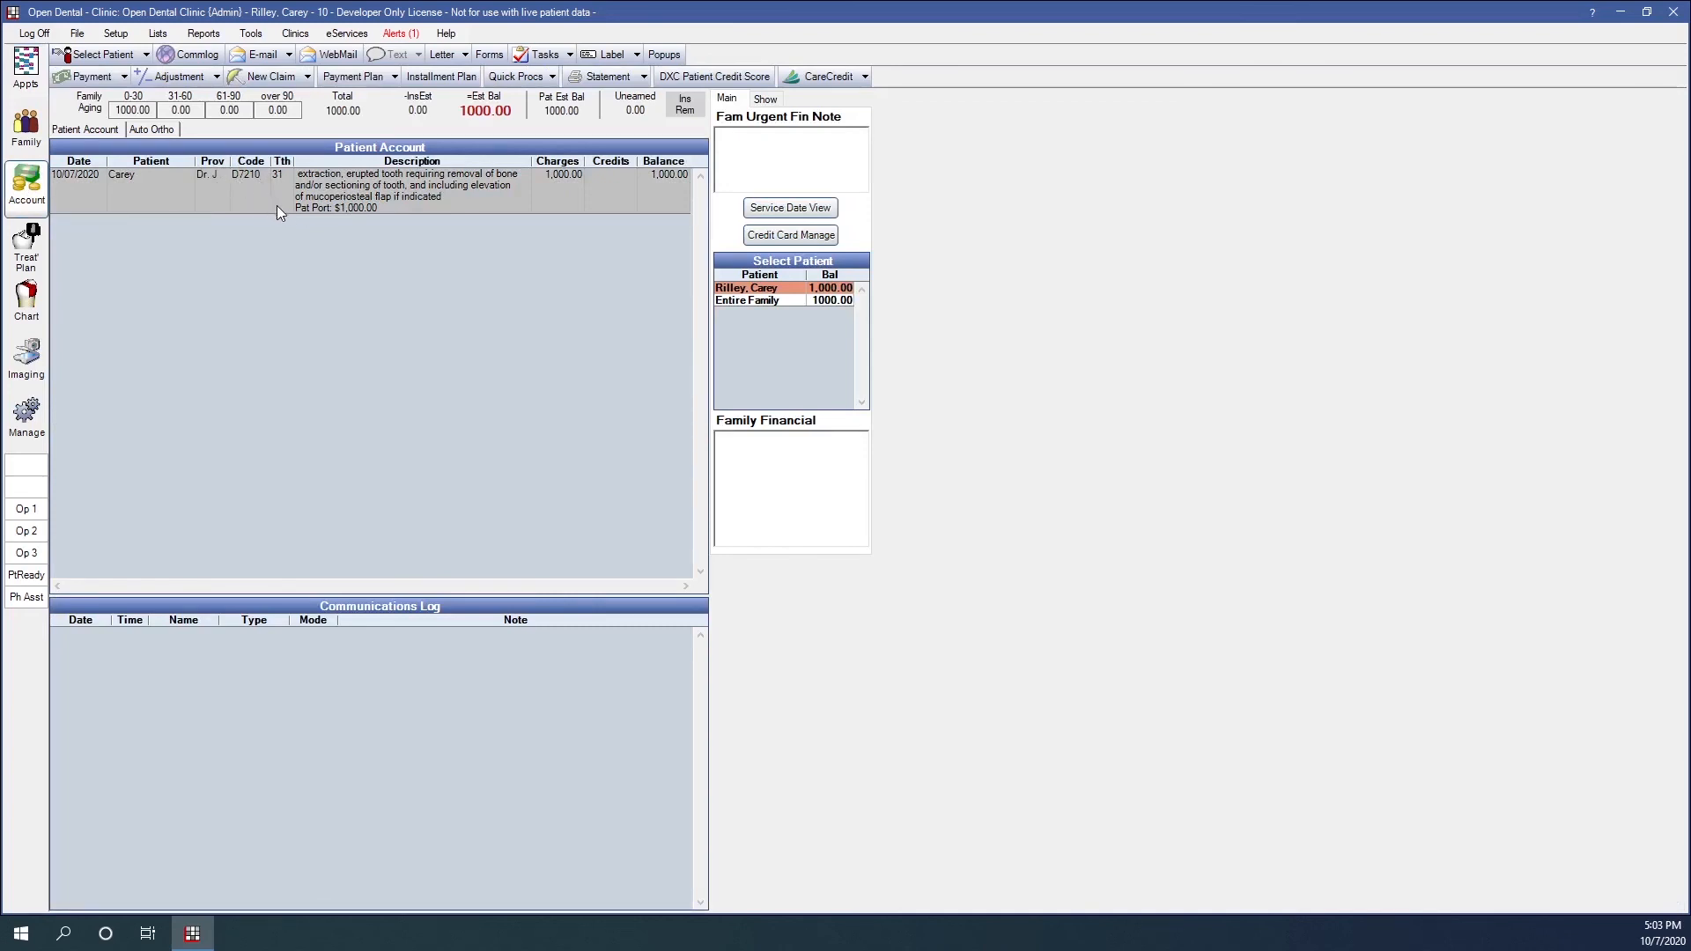
click(25, 69)
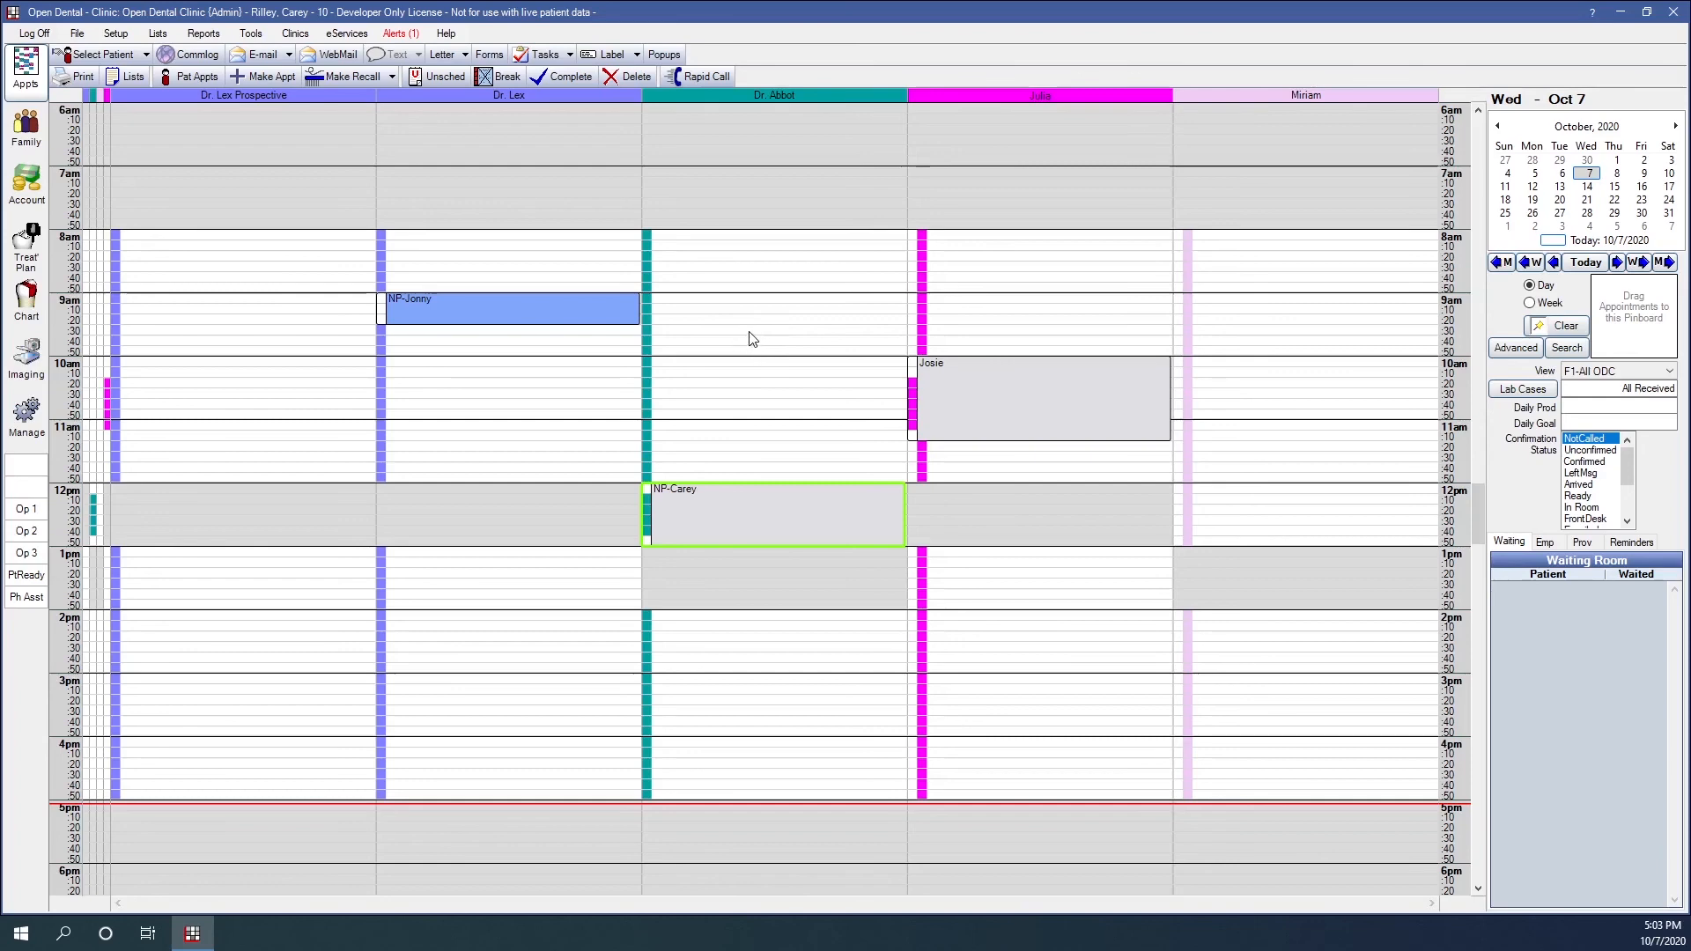
Make a recall appointment for the patient of the completed 10:00 AM cleaning and check the start date of the openings search.
click(972, 403)
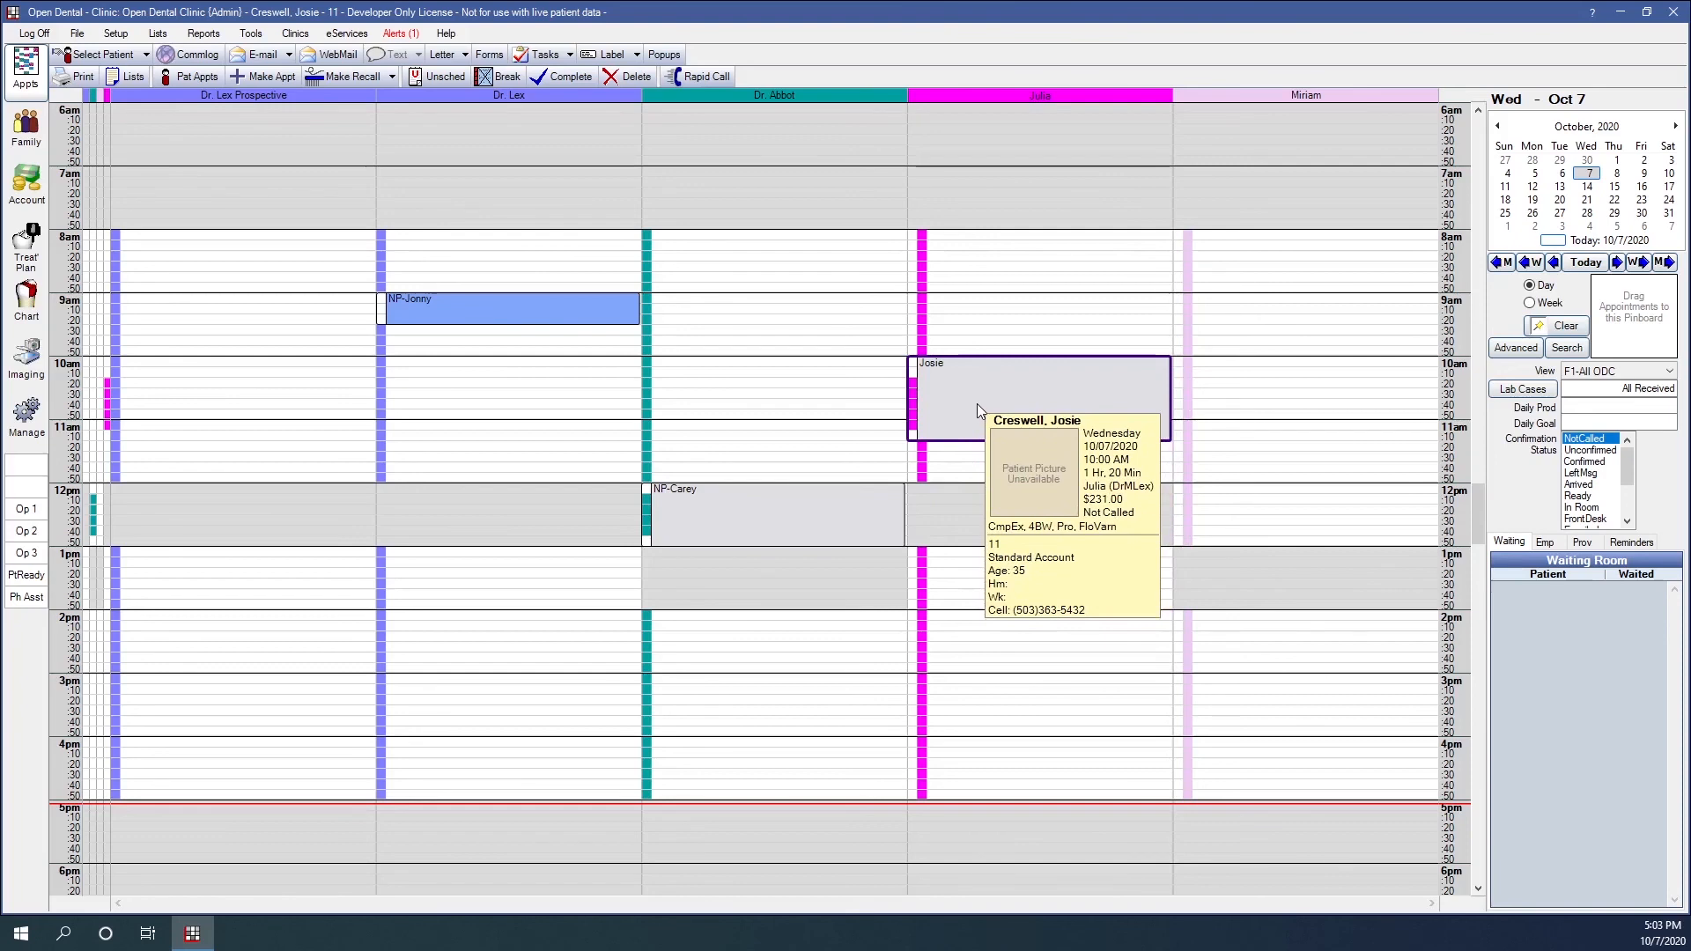
click(325, 81)
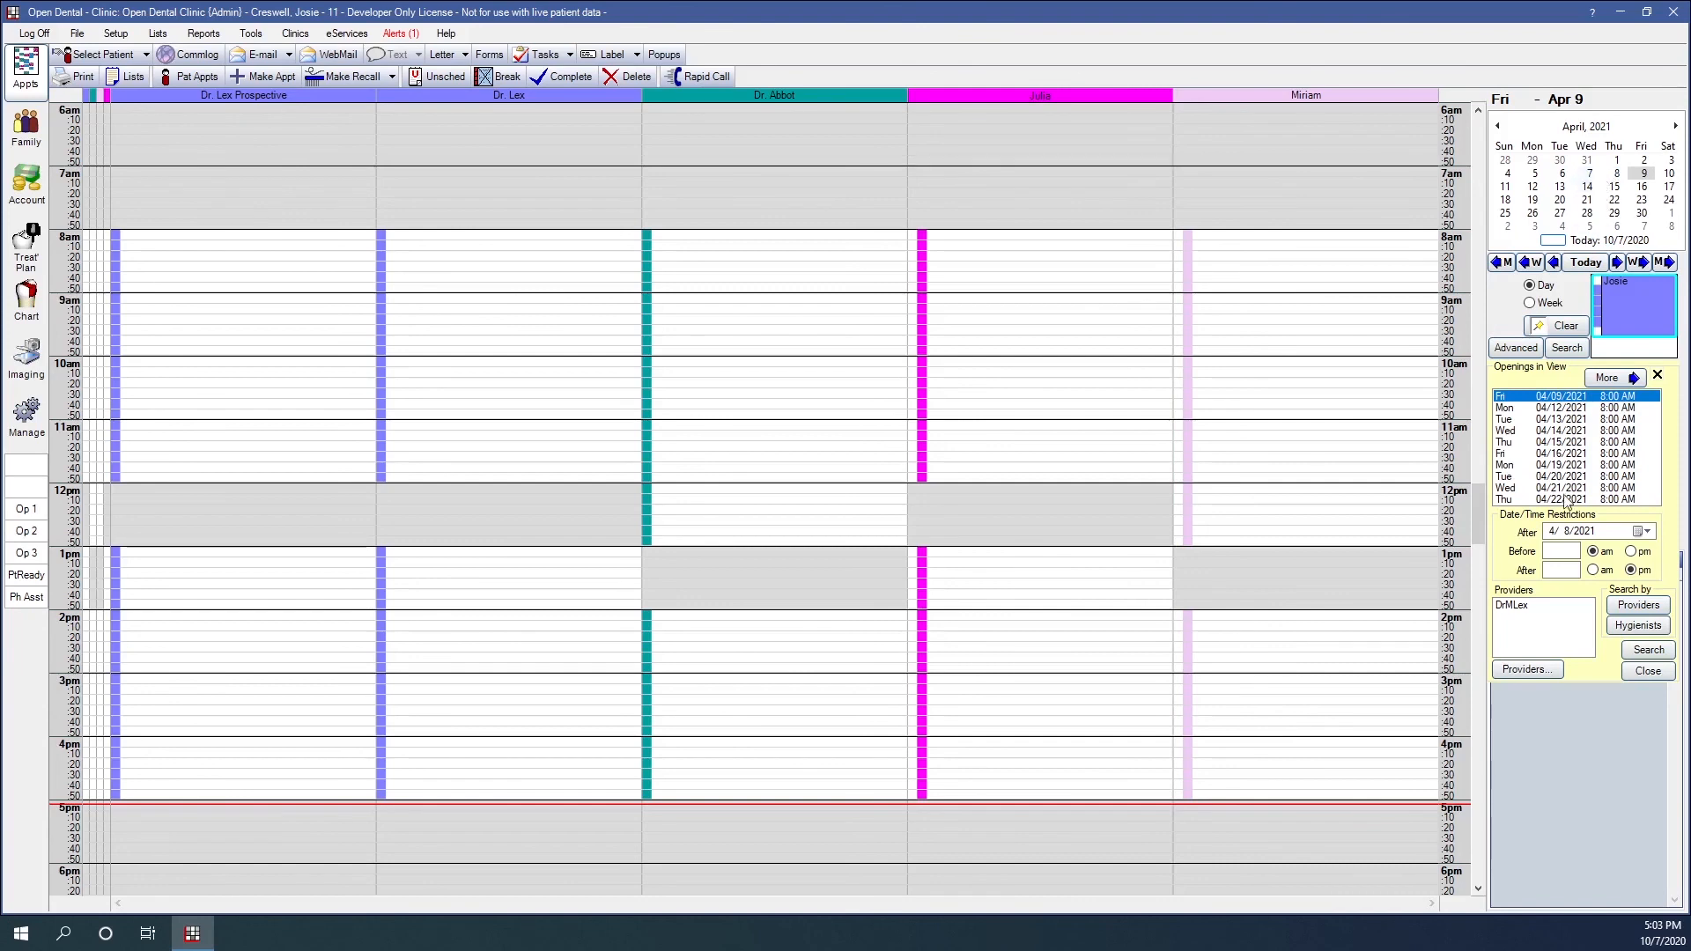
click(1551, 532)
click(1585, 532)
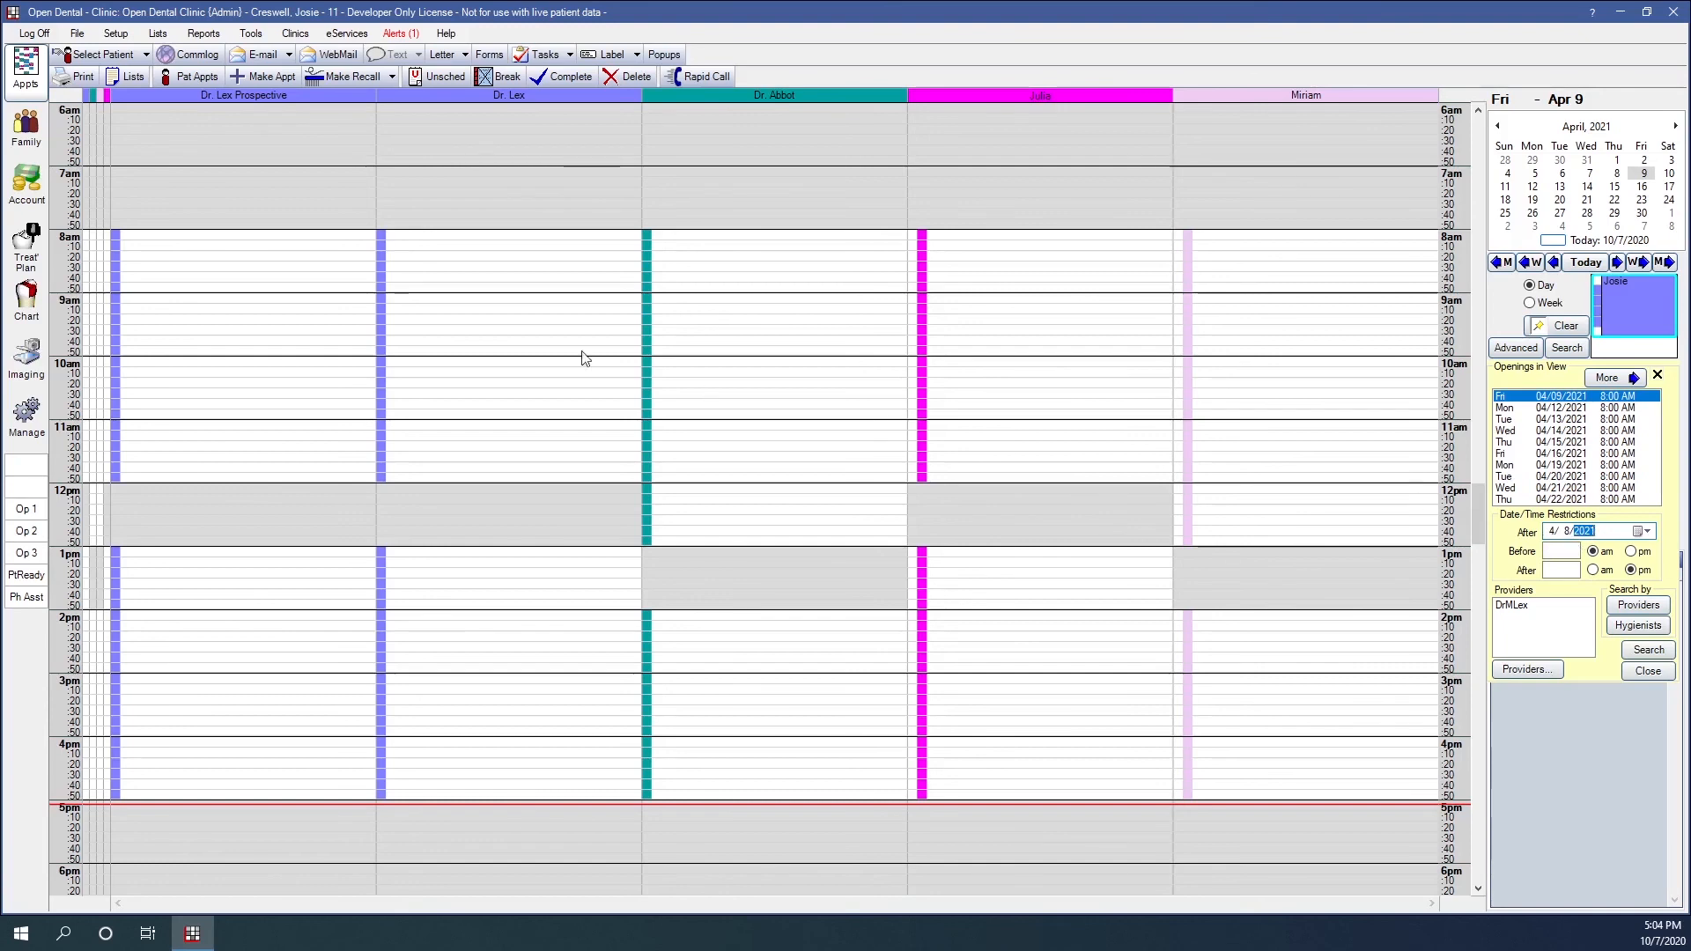
Check the patient's Prophy recall interval and due date in the family record, close without changes, and return to the schedule.
click(26, 127)
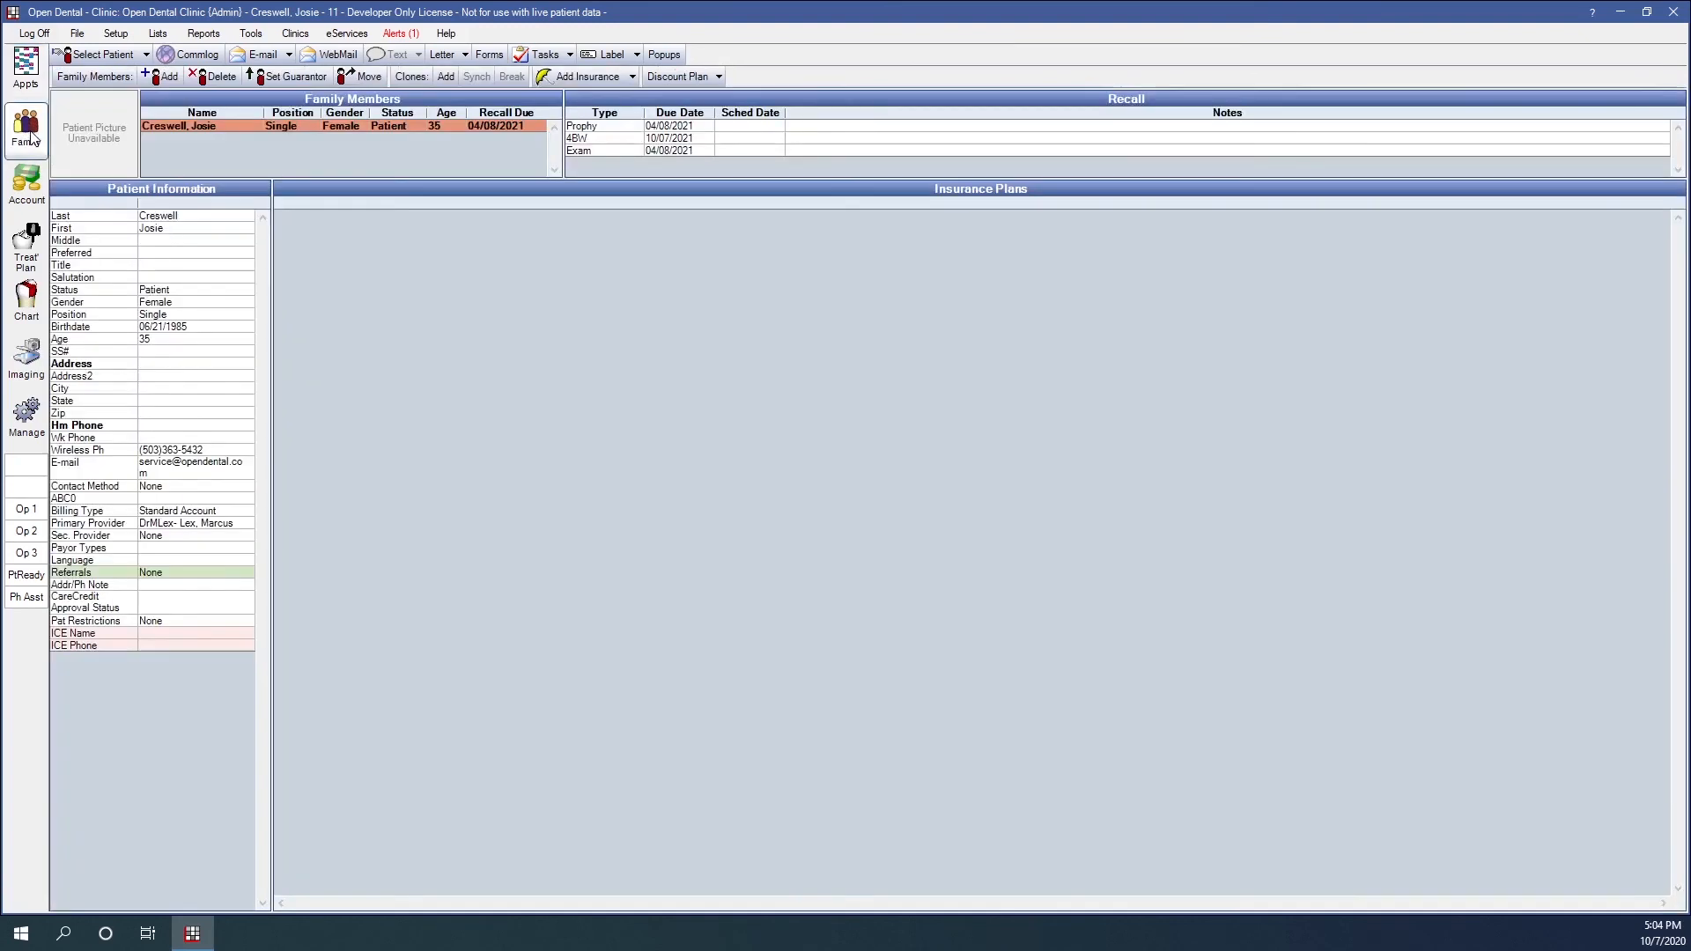
double_click(688, 129)
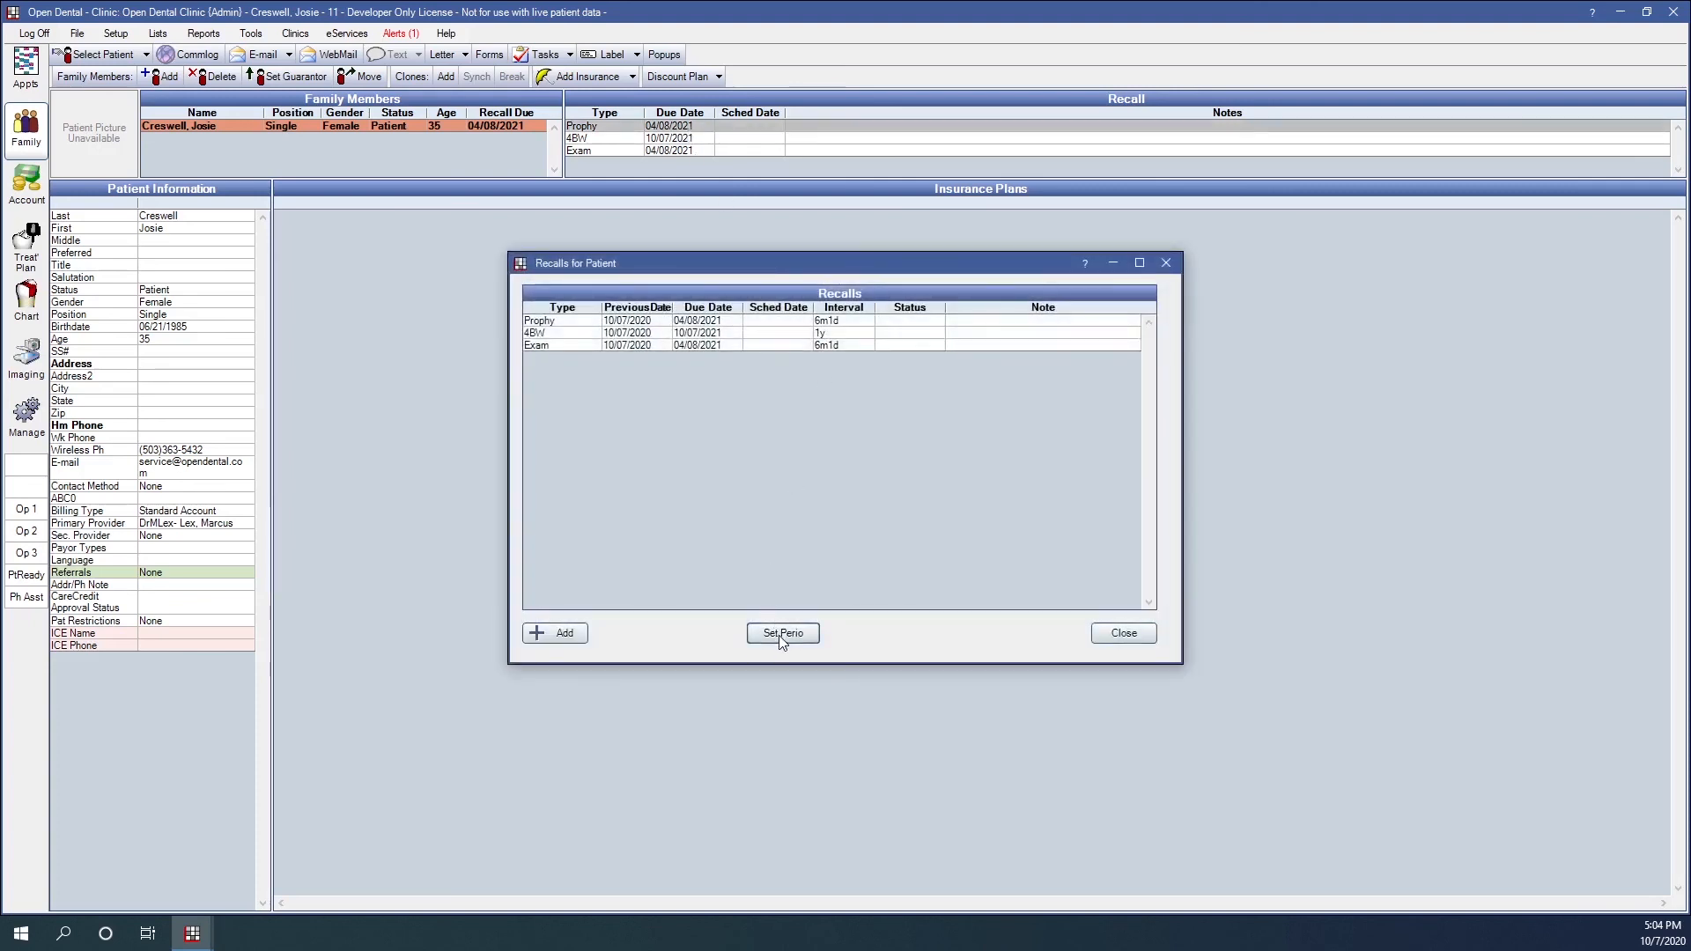
double_click(696, 321)
click(693, 341)
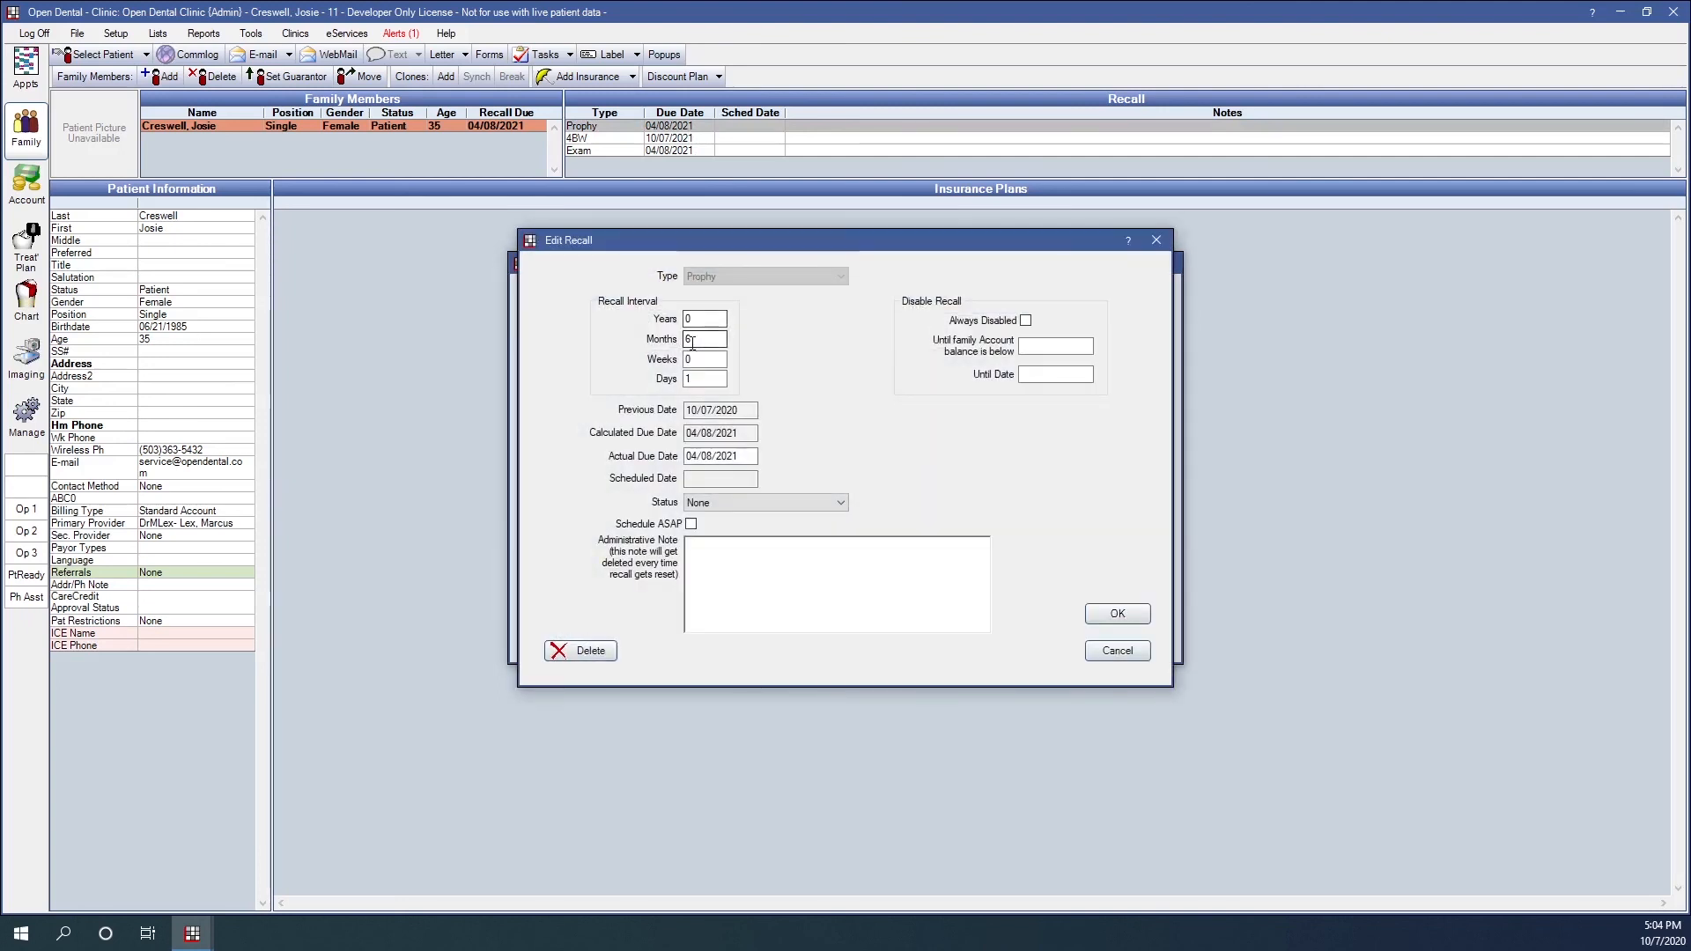
click(1111, 650)
click(1105, 638)
click(28, 85)
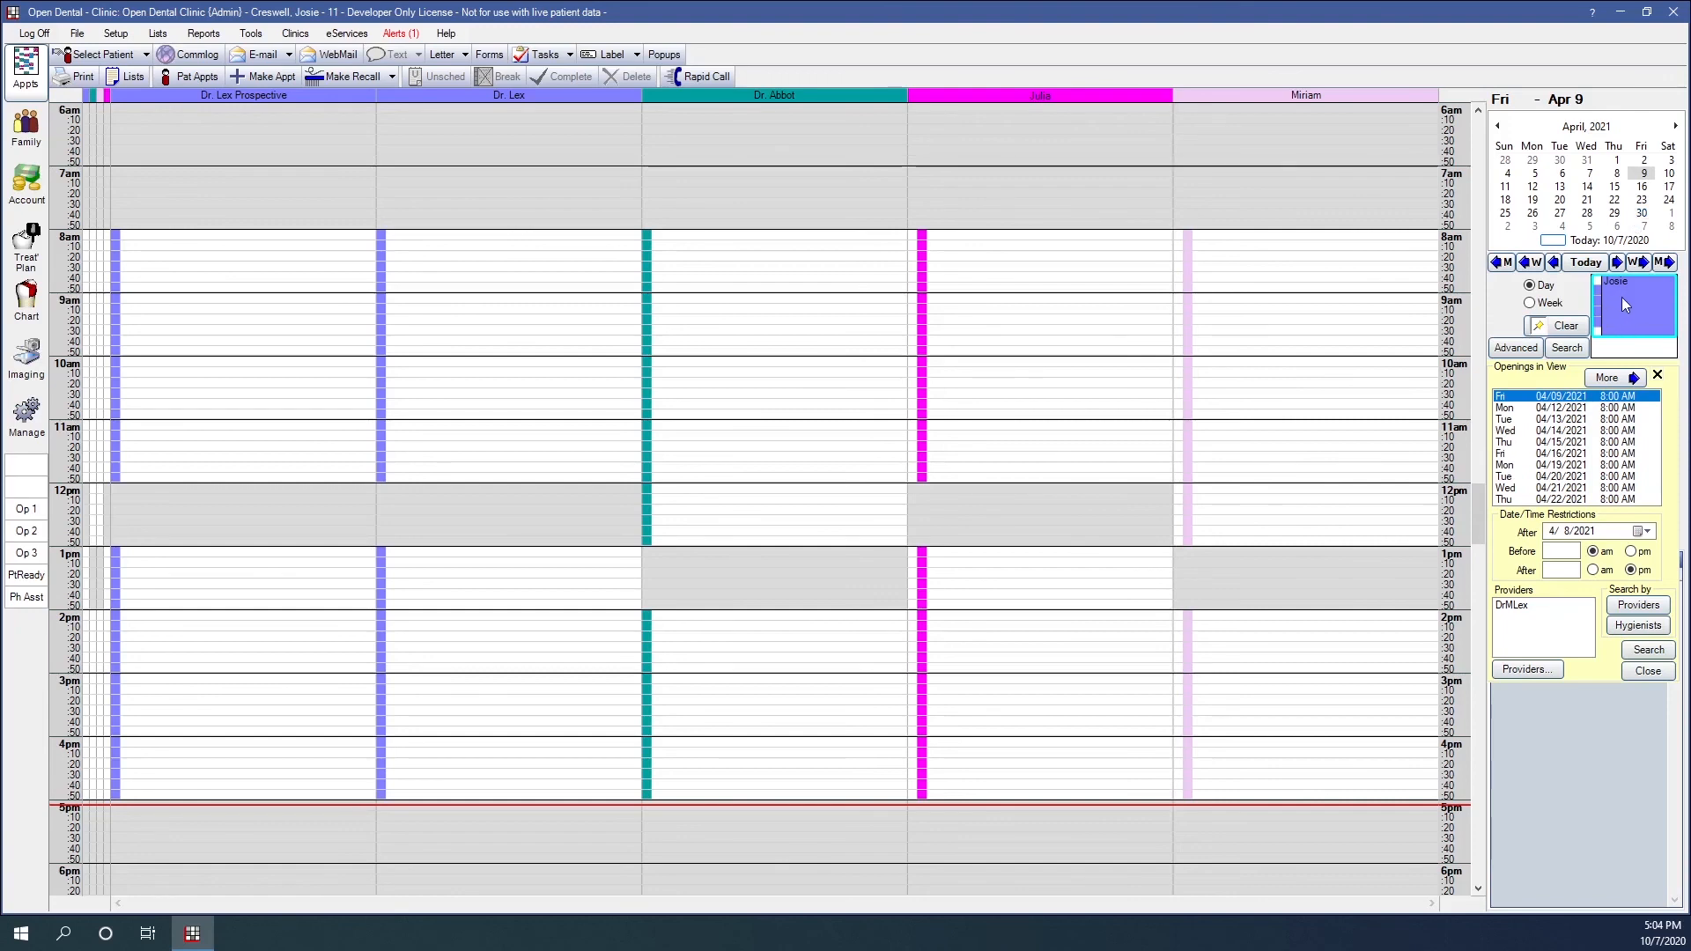
Schedule the pinboard recall appointment at 11:00 AM on 04/09/2021 in Op 4, accepting the provider change but declining the length change.
click(1567, 535)
click(1568, 537)
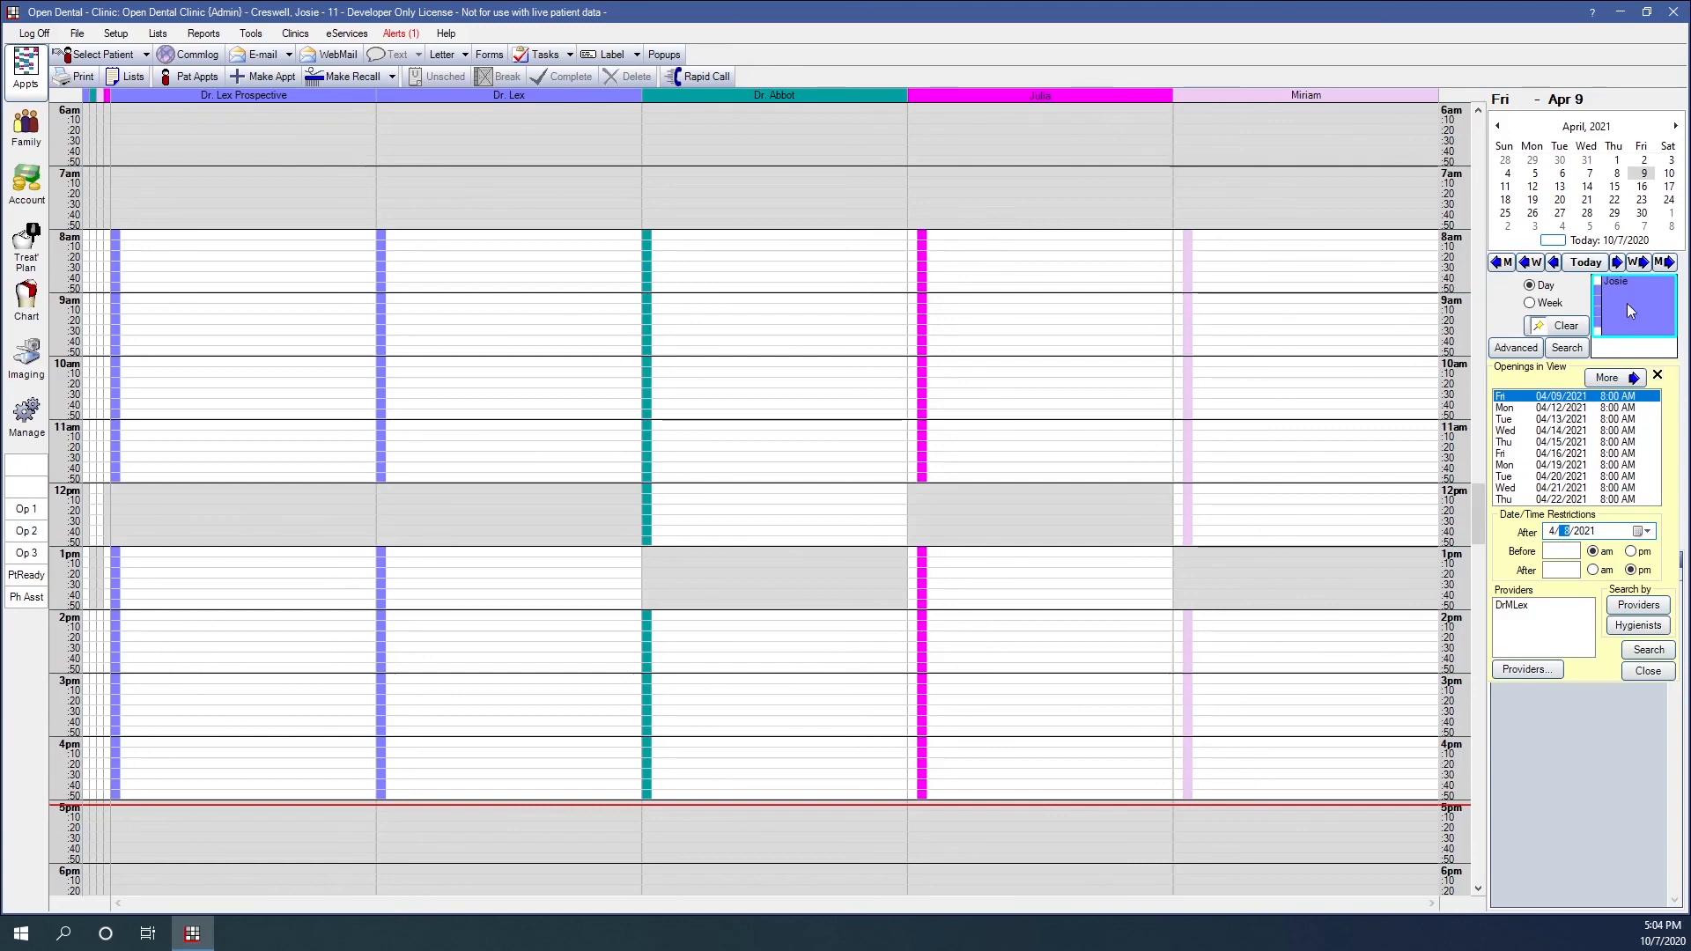
drag(1630, 310, 948, 447)
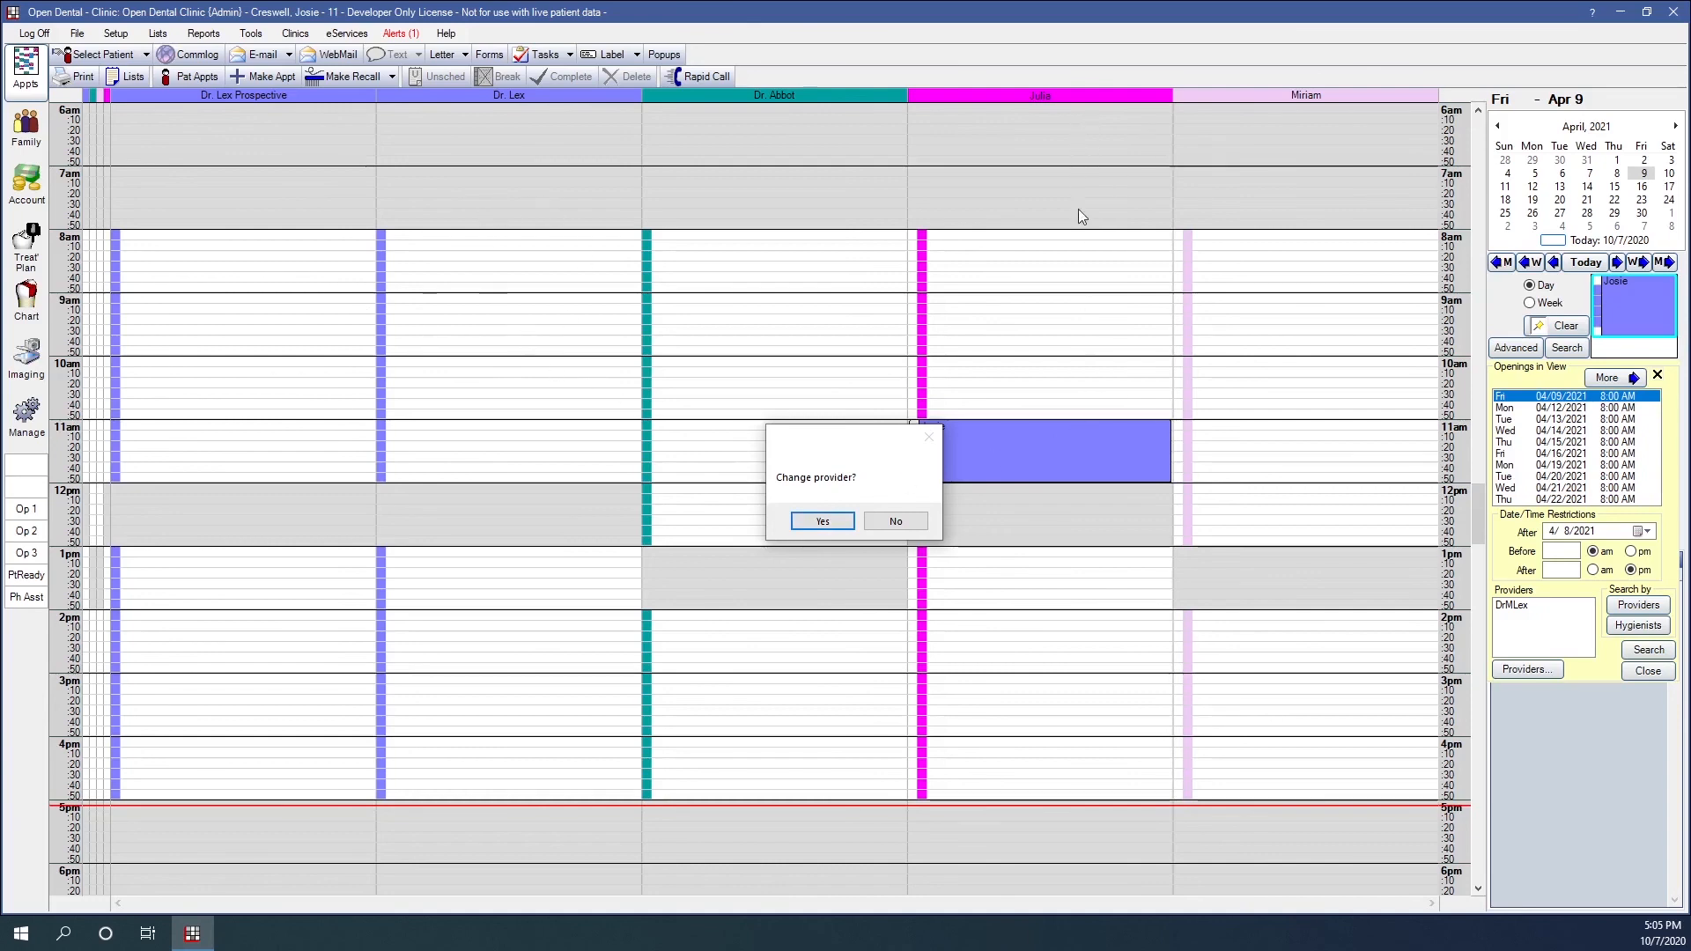
click(832, 521)
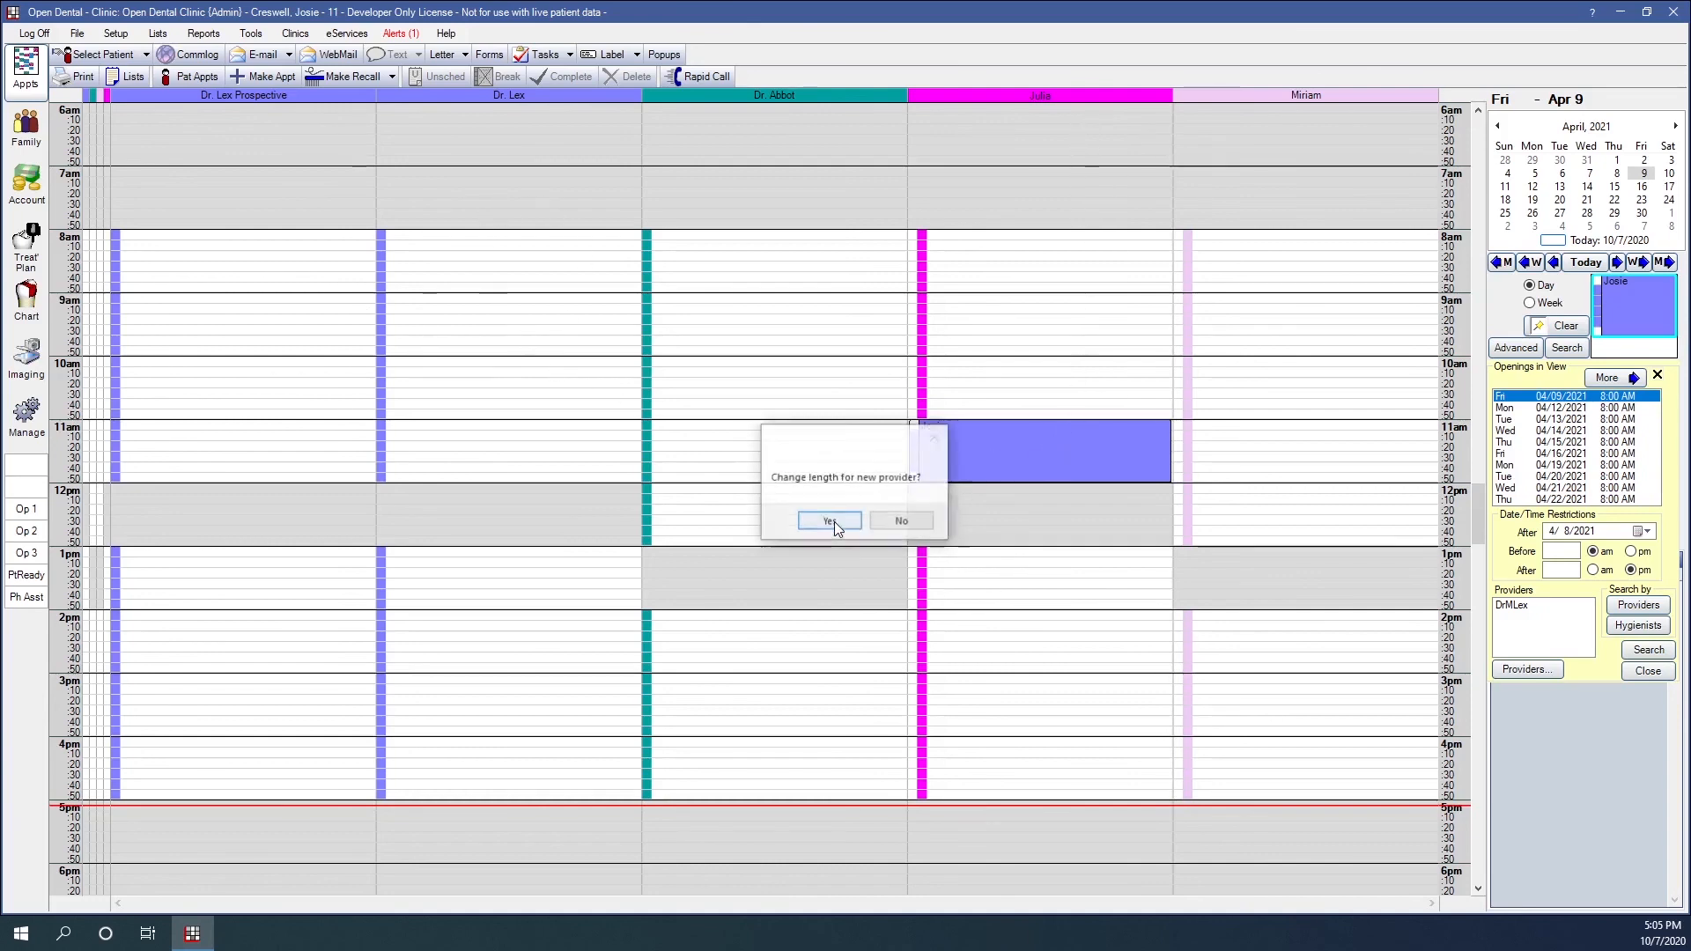
click(899, 522)
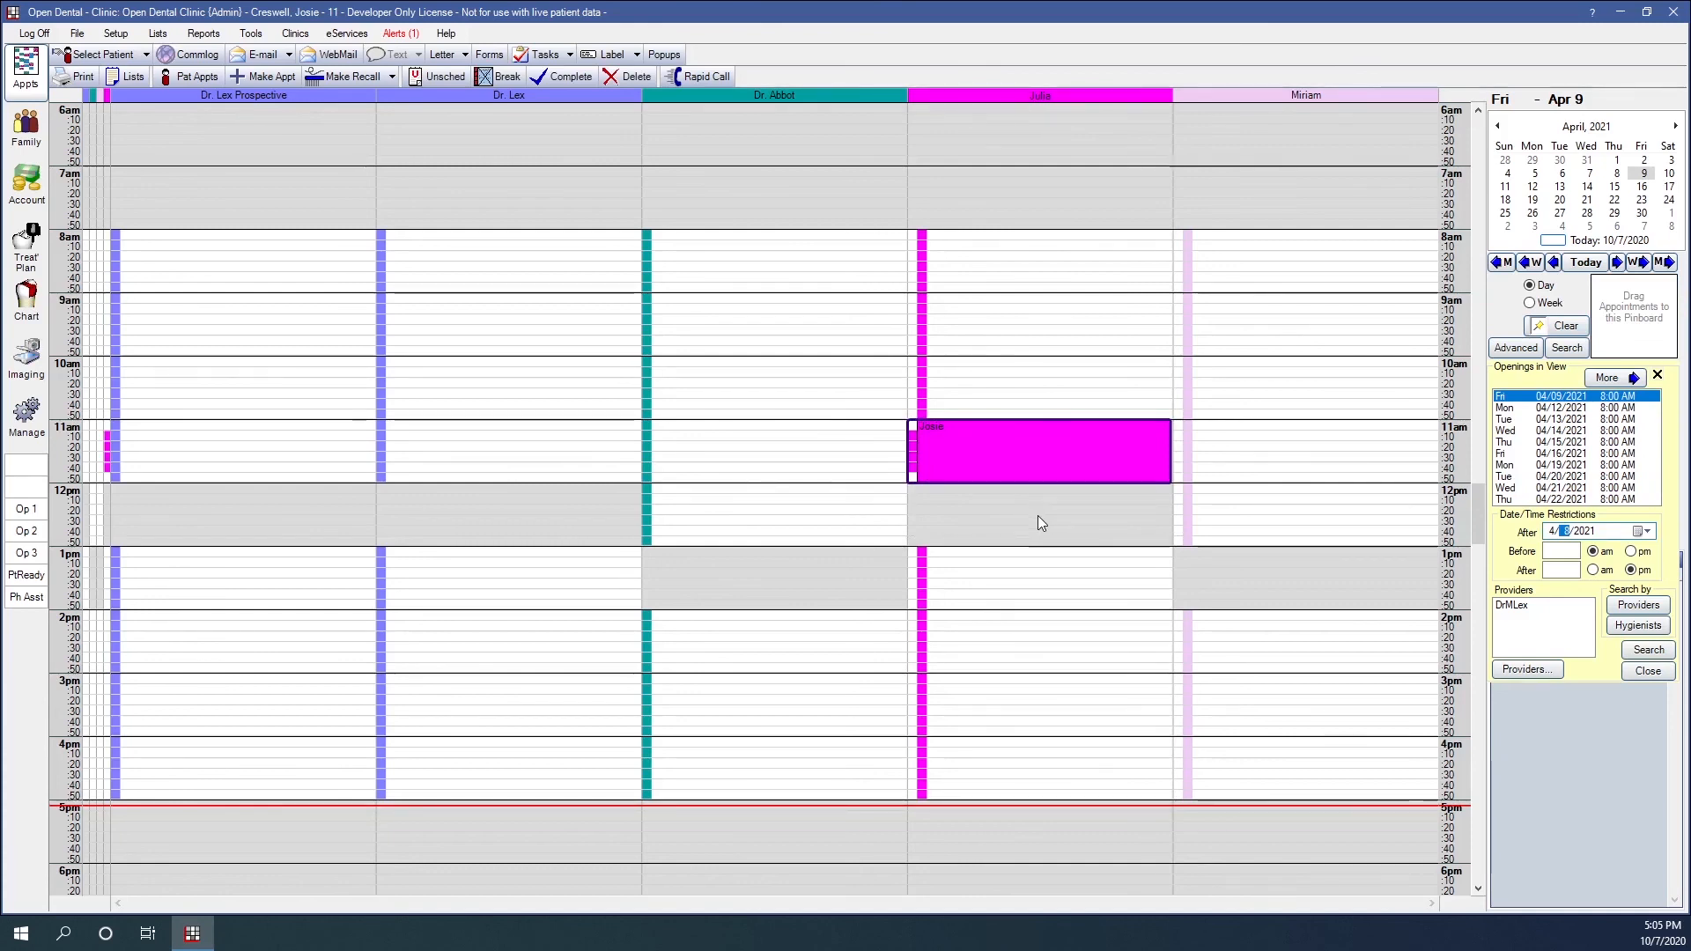
mouse_move(1058, 462)
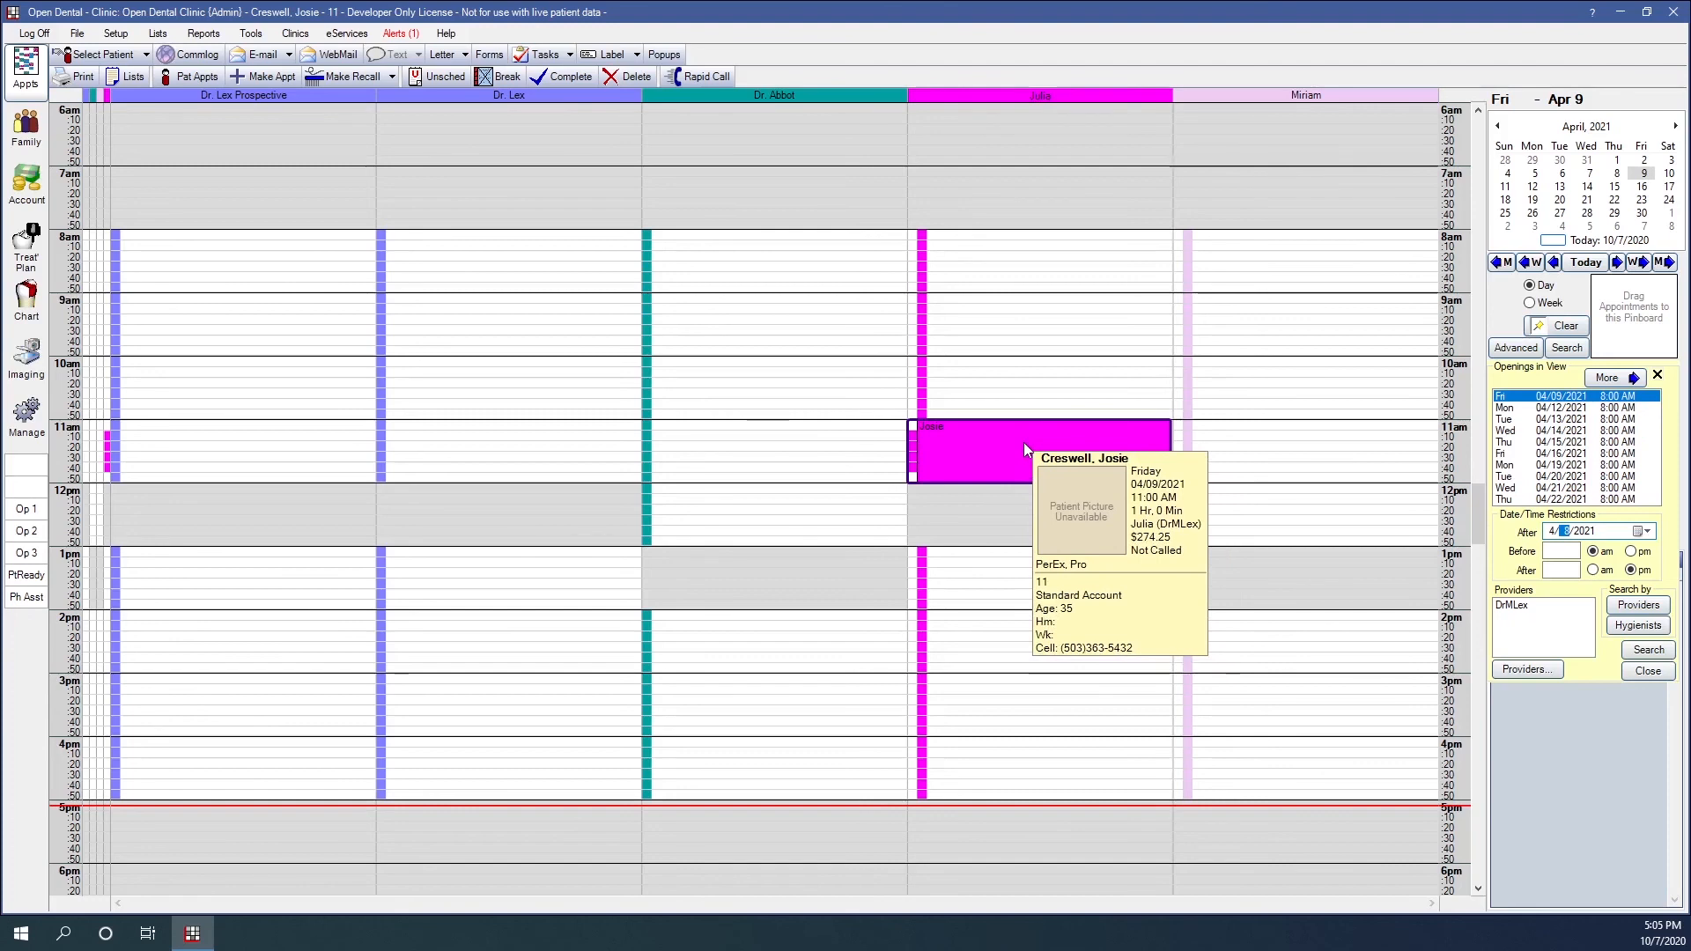